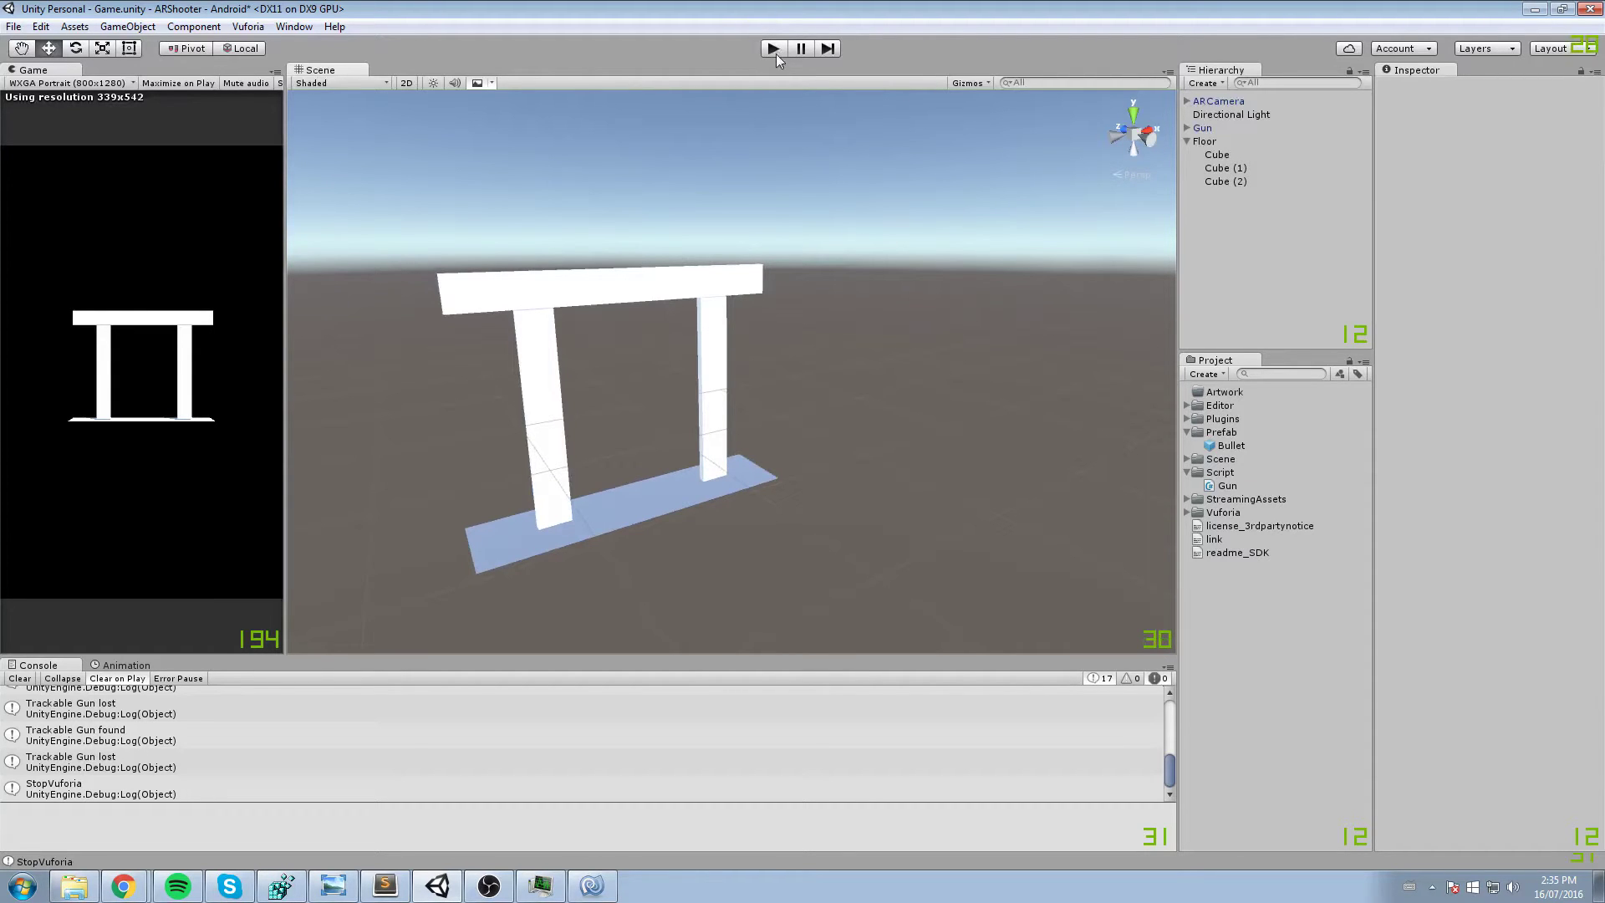
# - Run the scene in play mode and inspect the floor and one pillar of the gate structure from the side
pyautogui.click(774, 48)
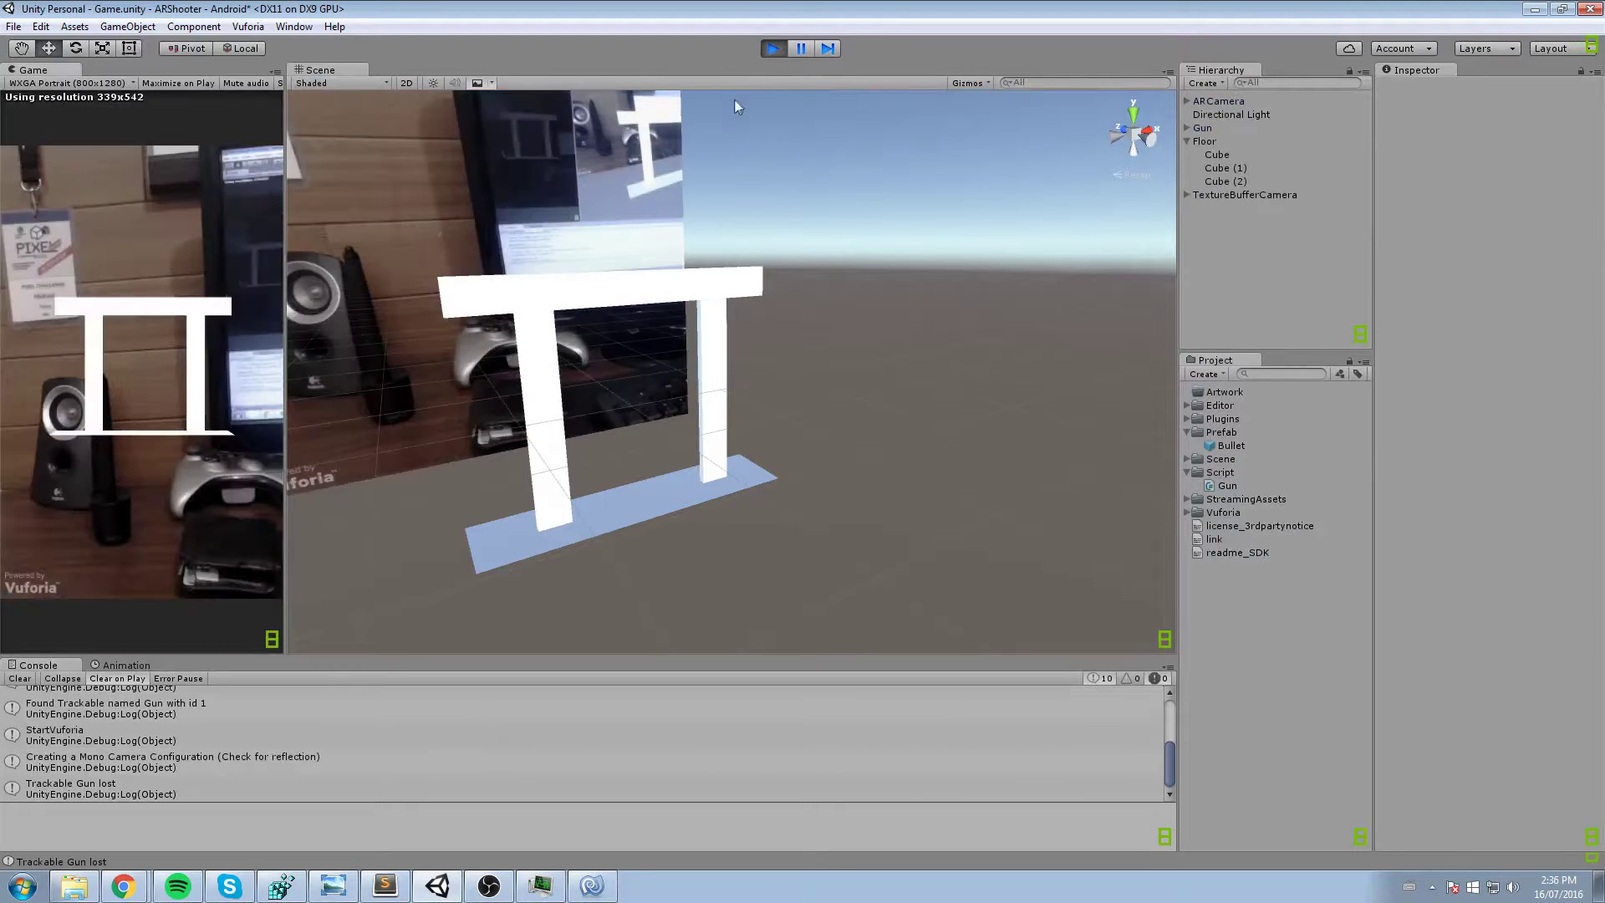
pyautogui.keyDown('alt'); pyautogui.moveTo(633, 359); pyautogui.dragTo(674, 474); pyautogui.keyUp('alt')
pyautogui.click(673, 474)
pyautogui.press('f')
pyautogui.moveTo(788, 423); pyautogui.dragTo(951, 418, button='middle')
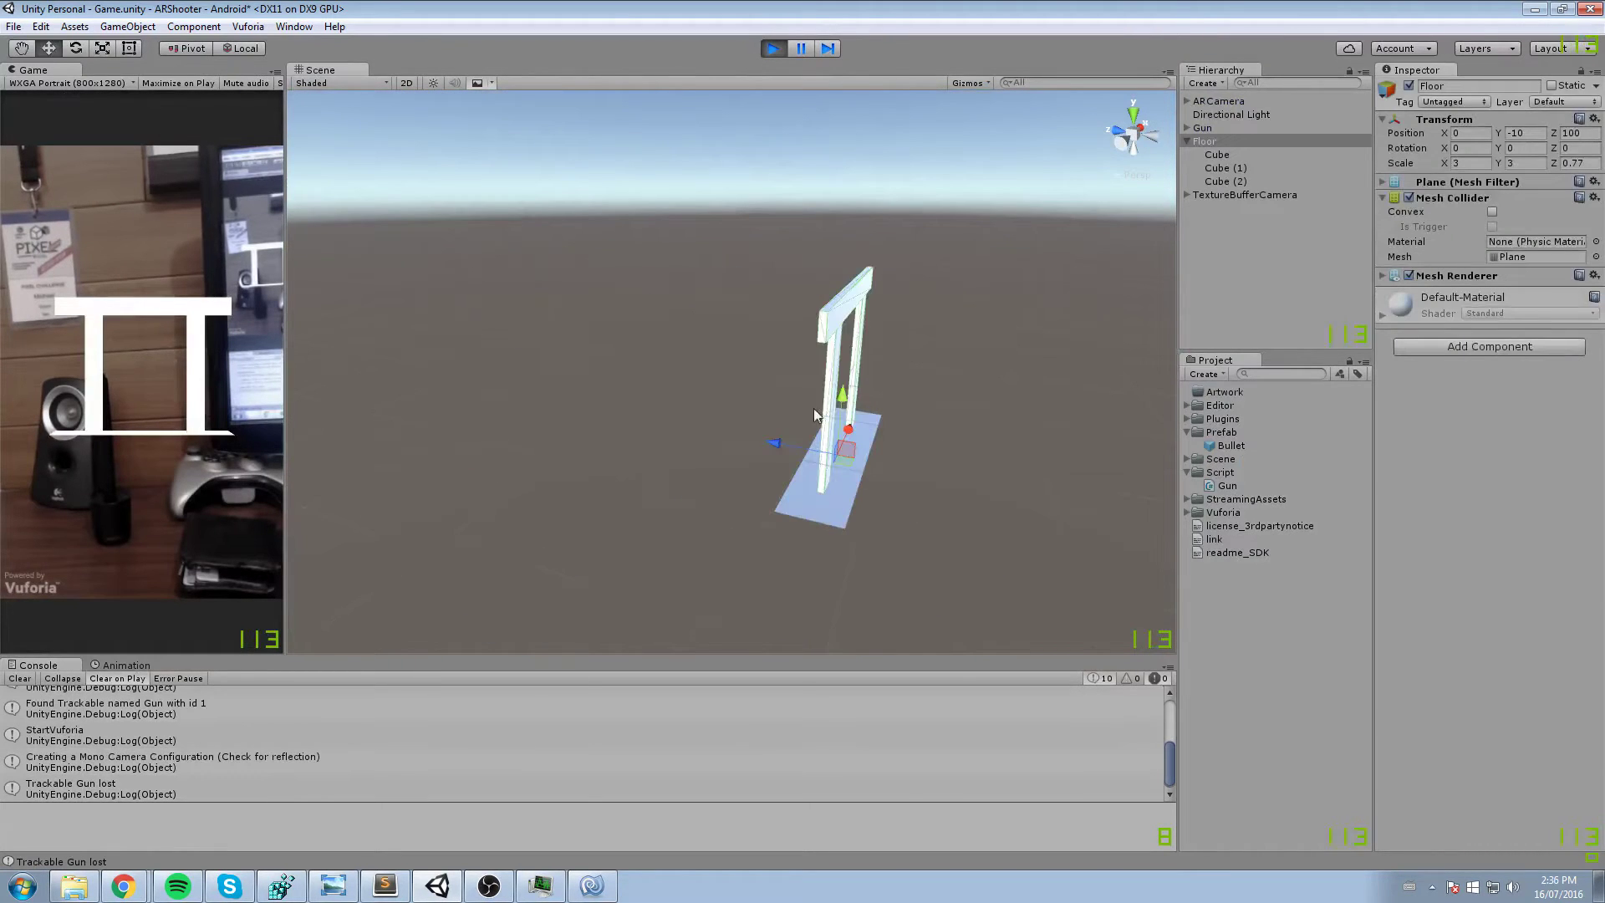
pyautogui.click(839, 286)
pyautogui.scroll(4, 861, 309)
pyautogui.click(901, 363)
pyautogui.moveTo(991, 362); pyautogui.dragTo(855, 357, button='middle')
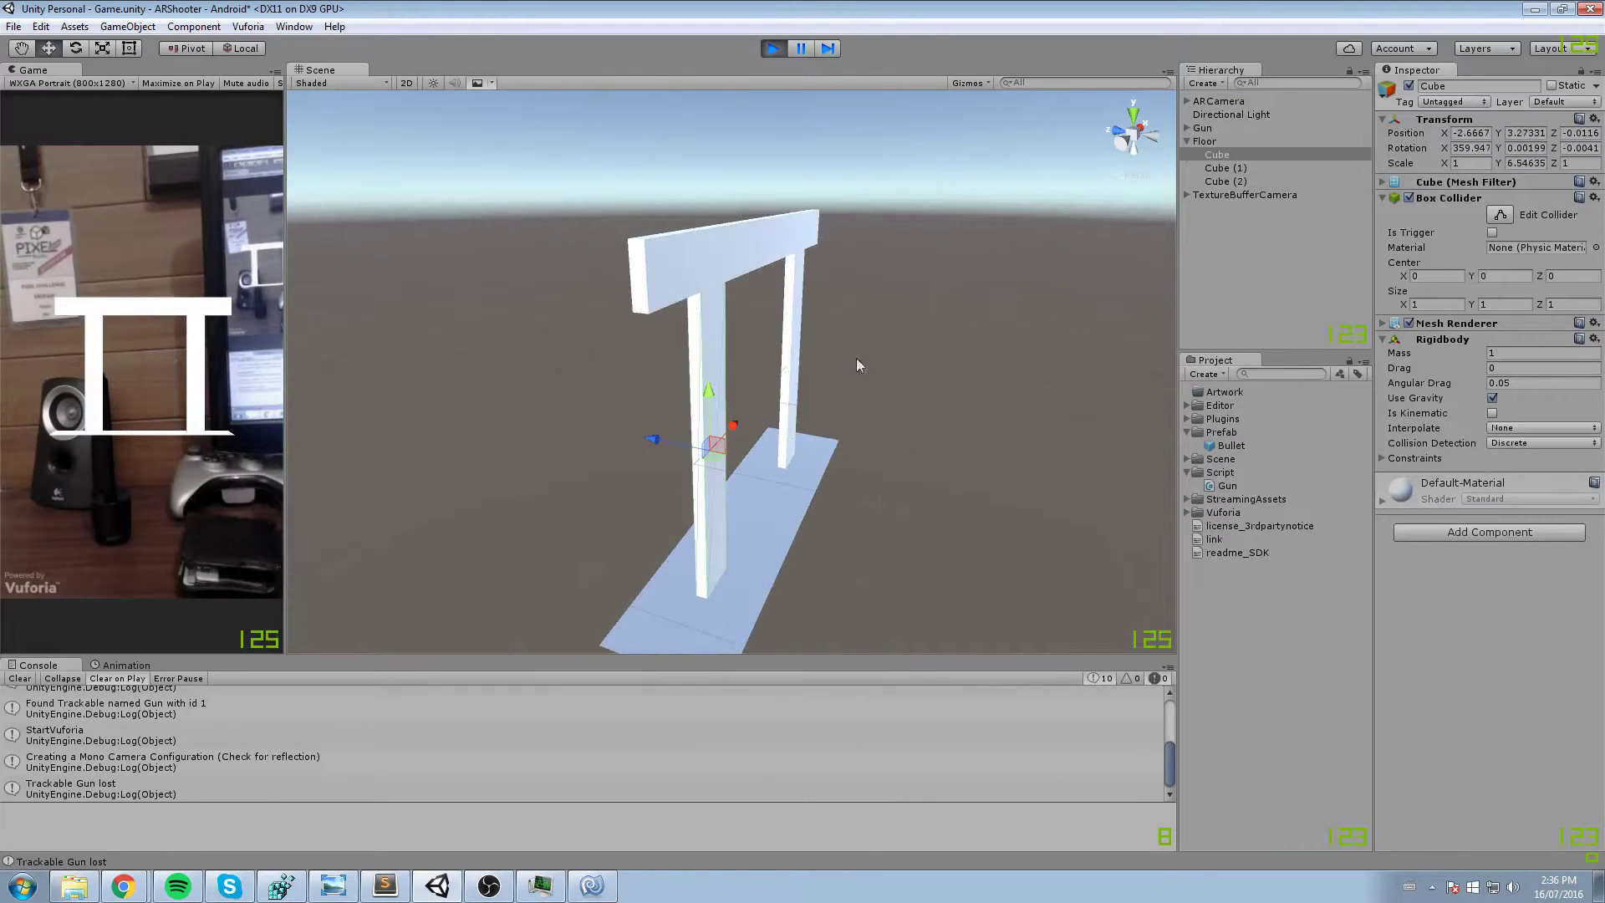
# - Test the physics by raising the gate's top beam, Cube (2), above the pillars and letting it drop
pyautogui.click(760, 235)
pyautogui.moveTo(759, 307); pyautogui.dragTo(777, 255)
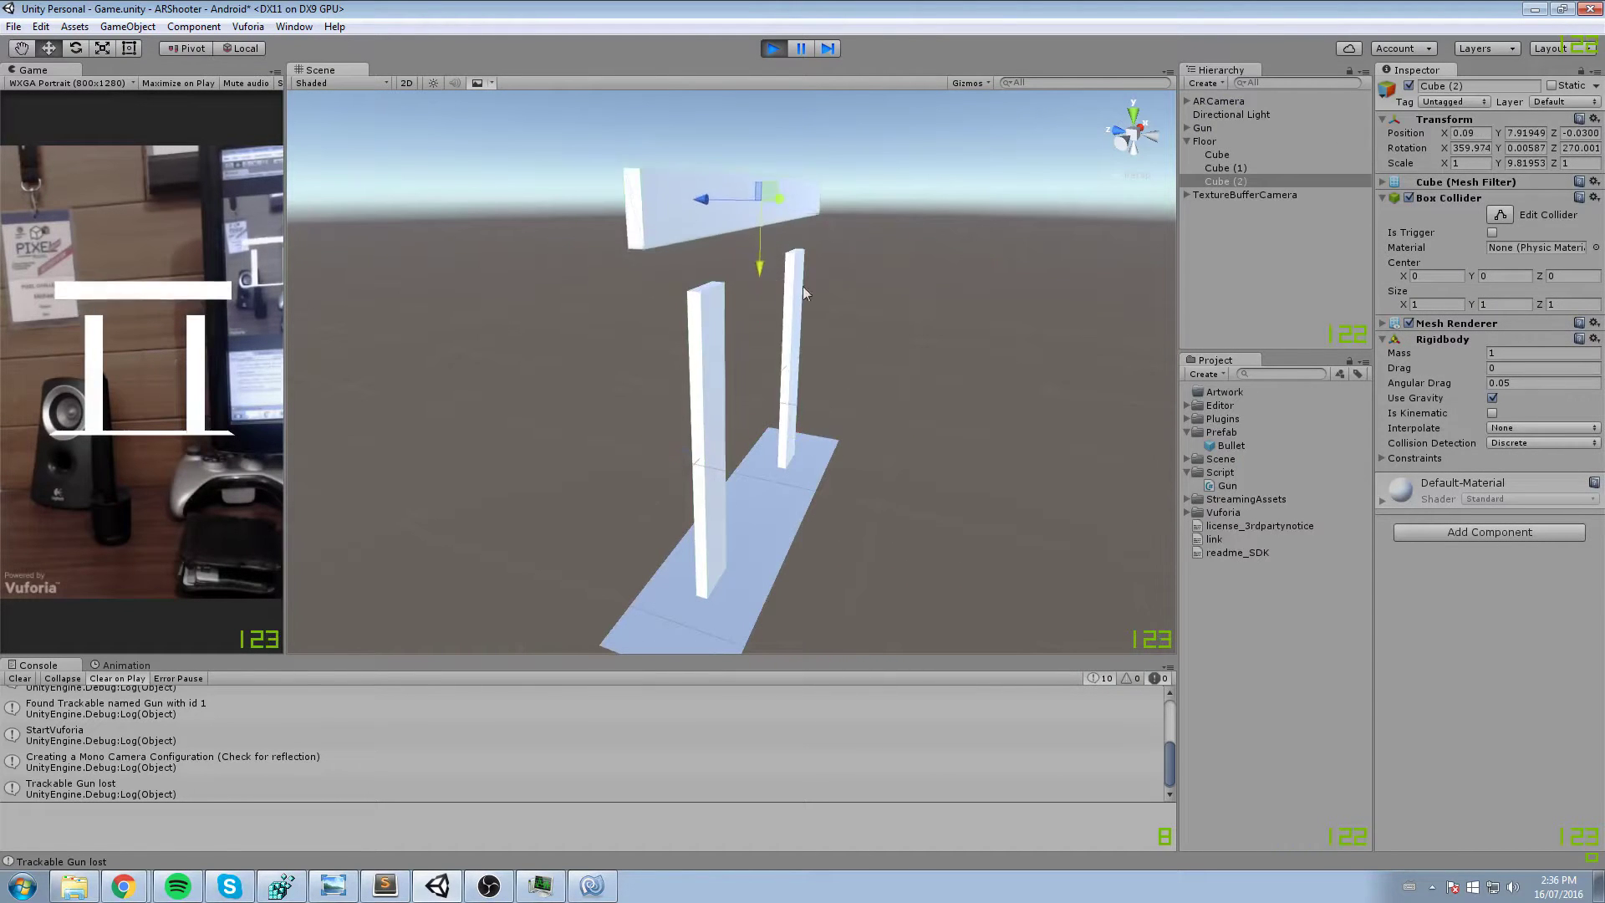
pyautogui.moveTo(760, 338); pyautogui.dragTo(914, 276)
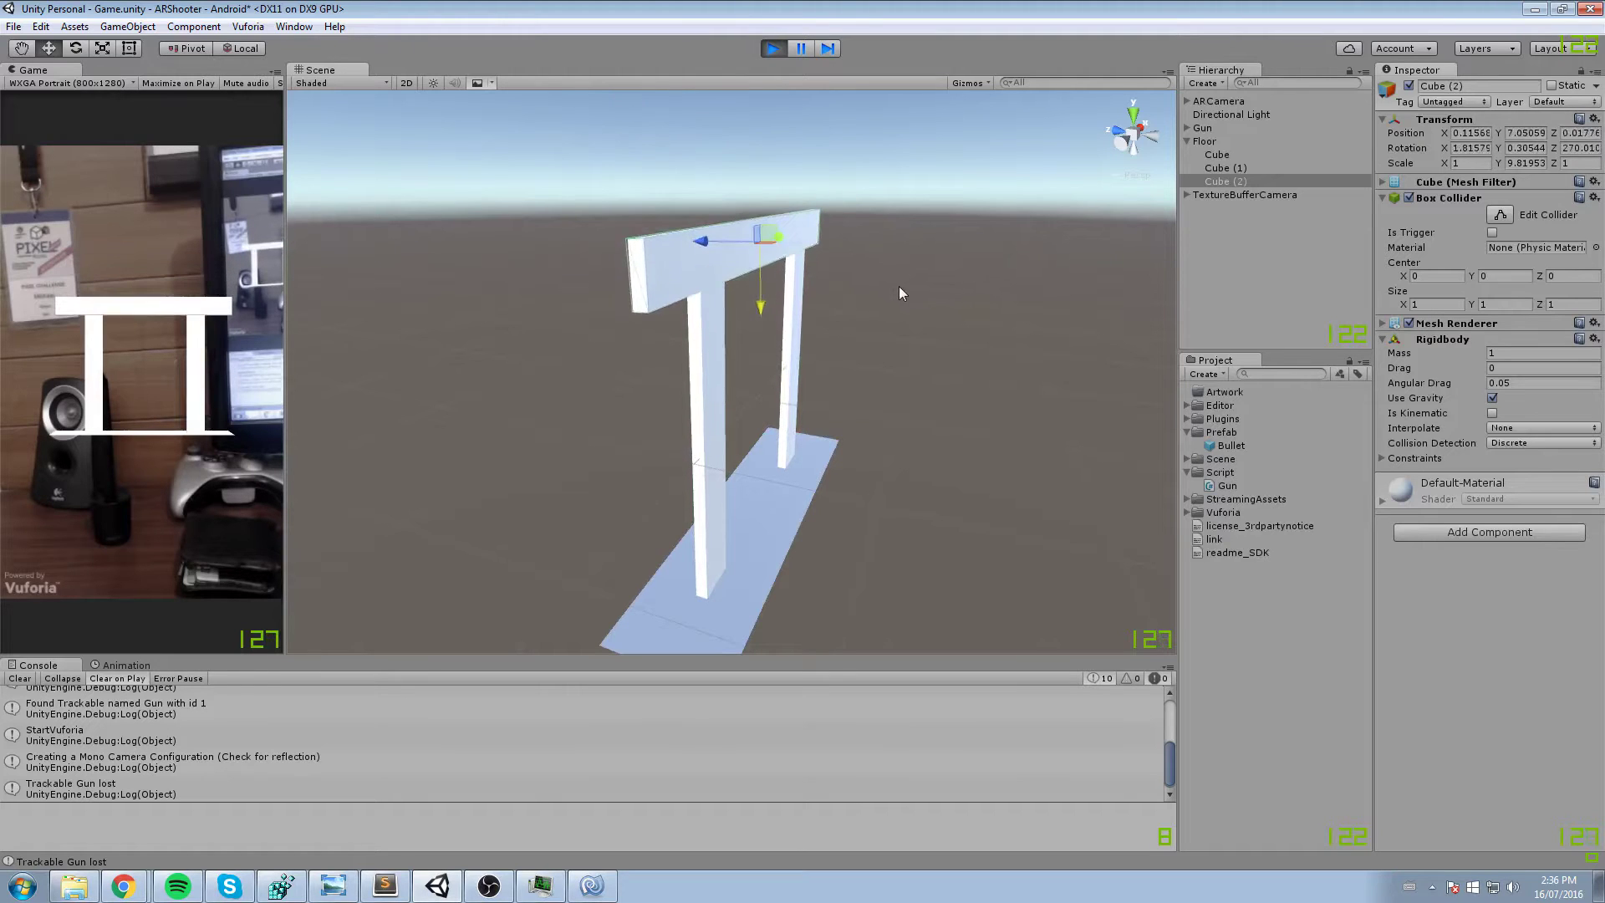
pyautogui.click(907, 292)
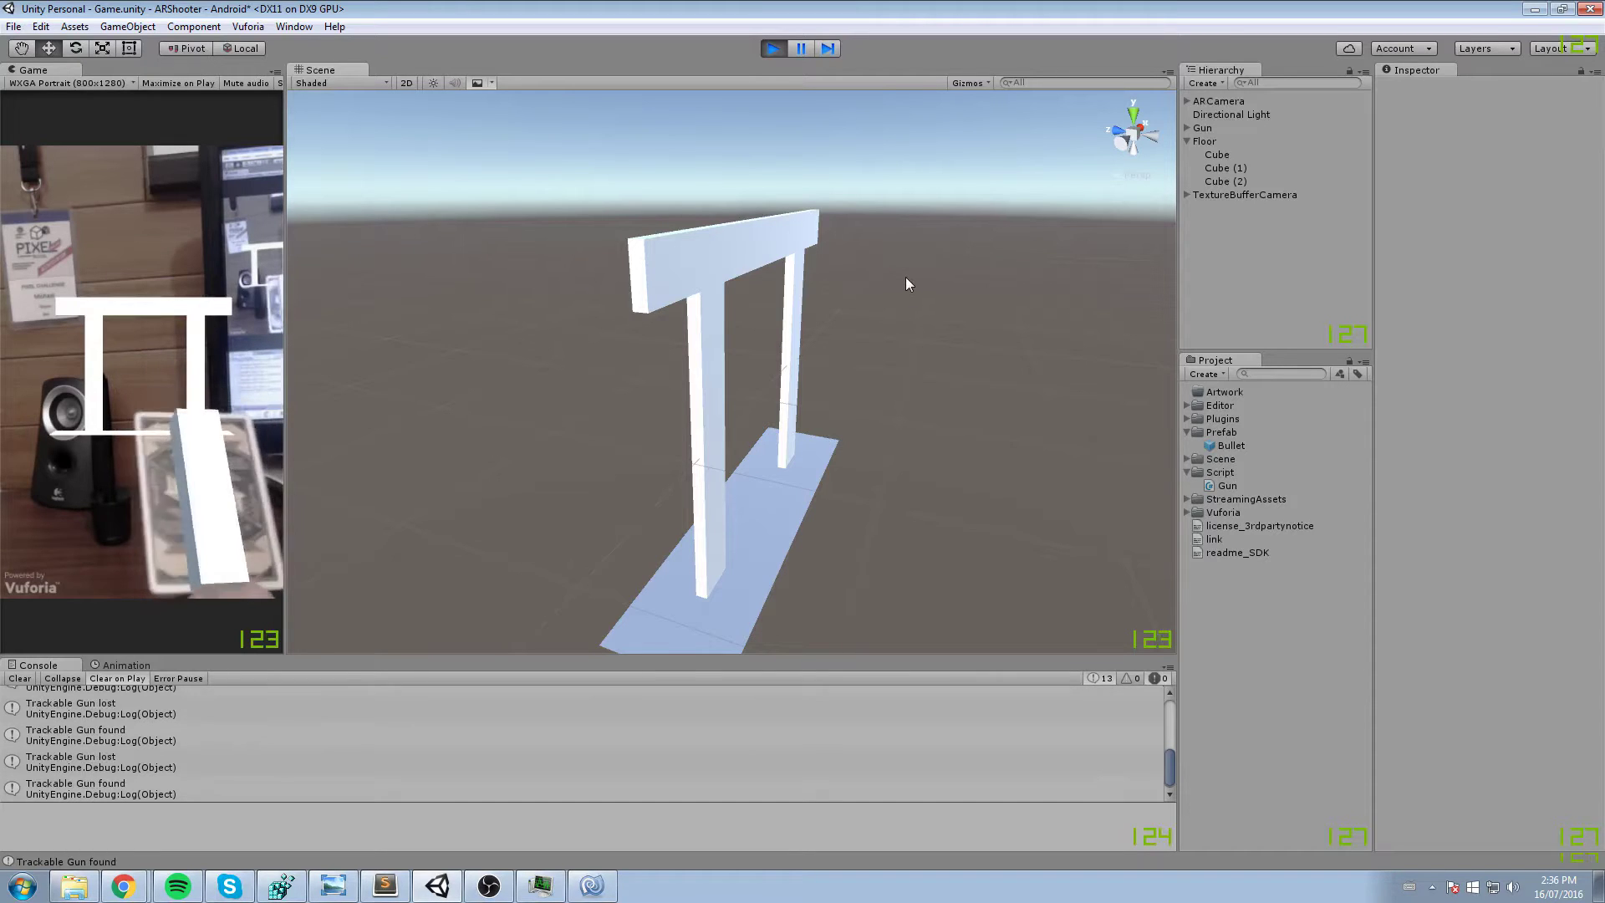
# - Test the gun by firing a series of bullets at the gate and follow the pieces in the scene
pyautogui.keyDown('alt'); pyautogui.moveTo(905, 277); pyautogui.dragTo(815, 377); pyautogui.keyUp('alt')
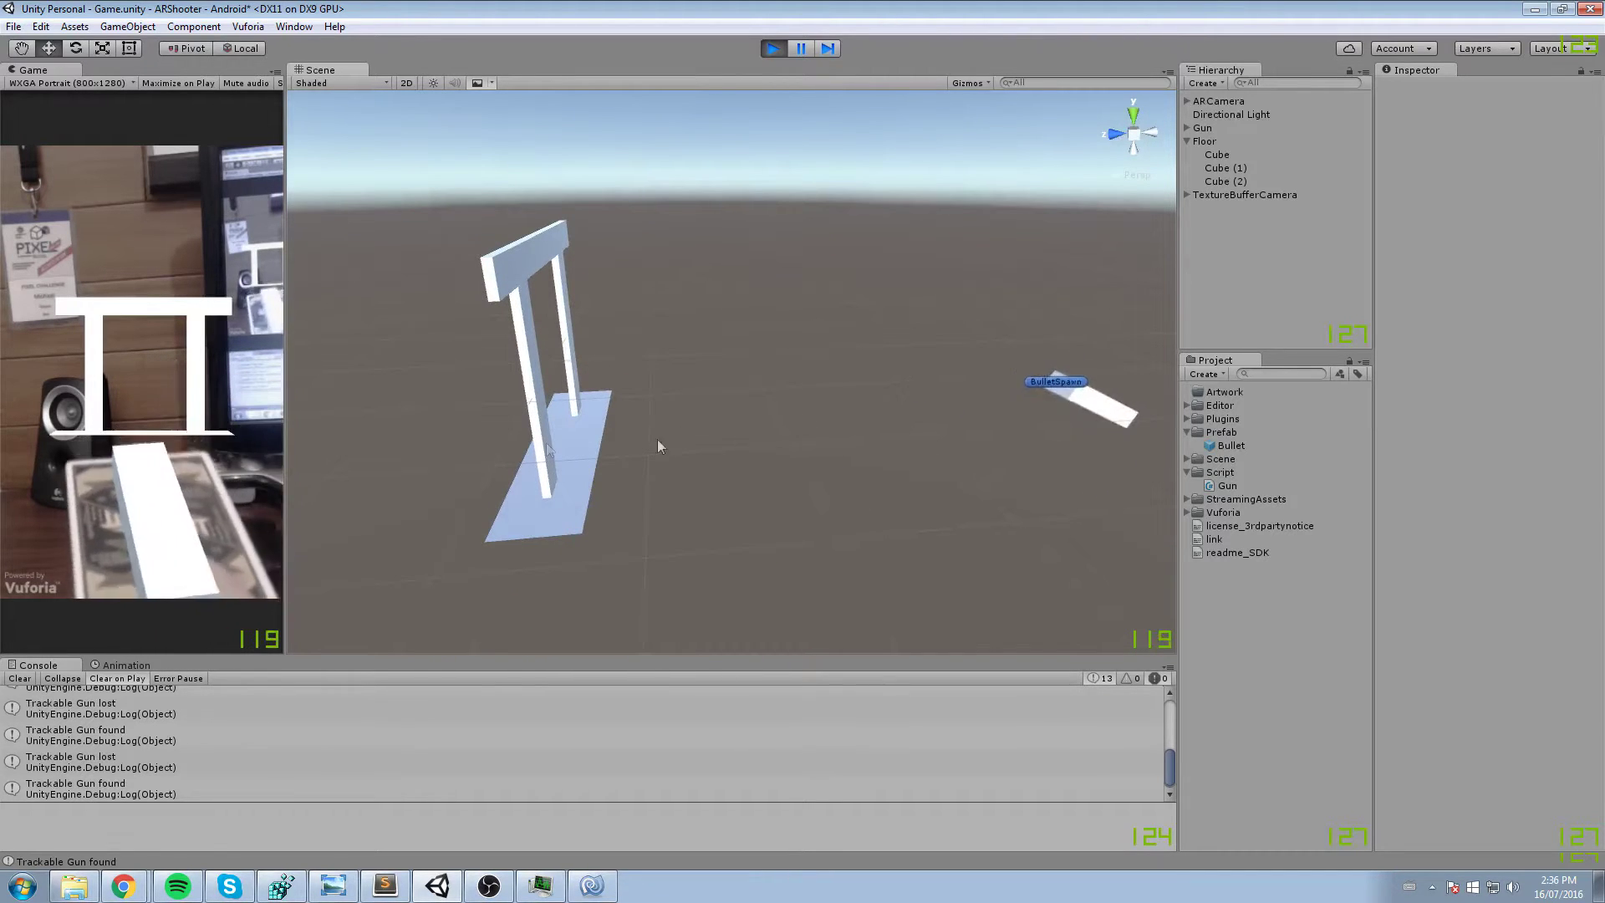
pyautogui.click(217, 198)
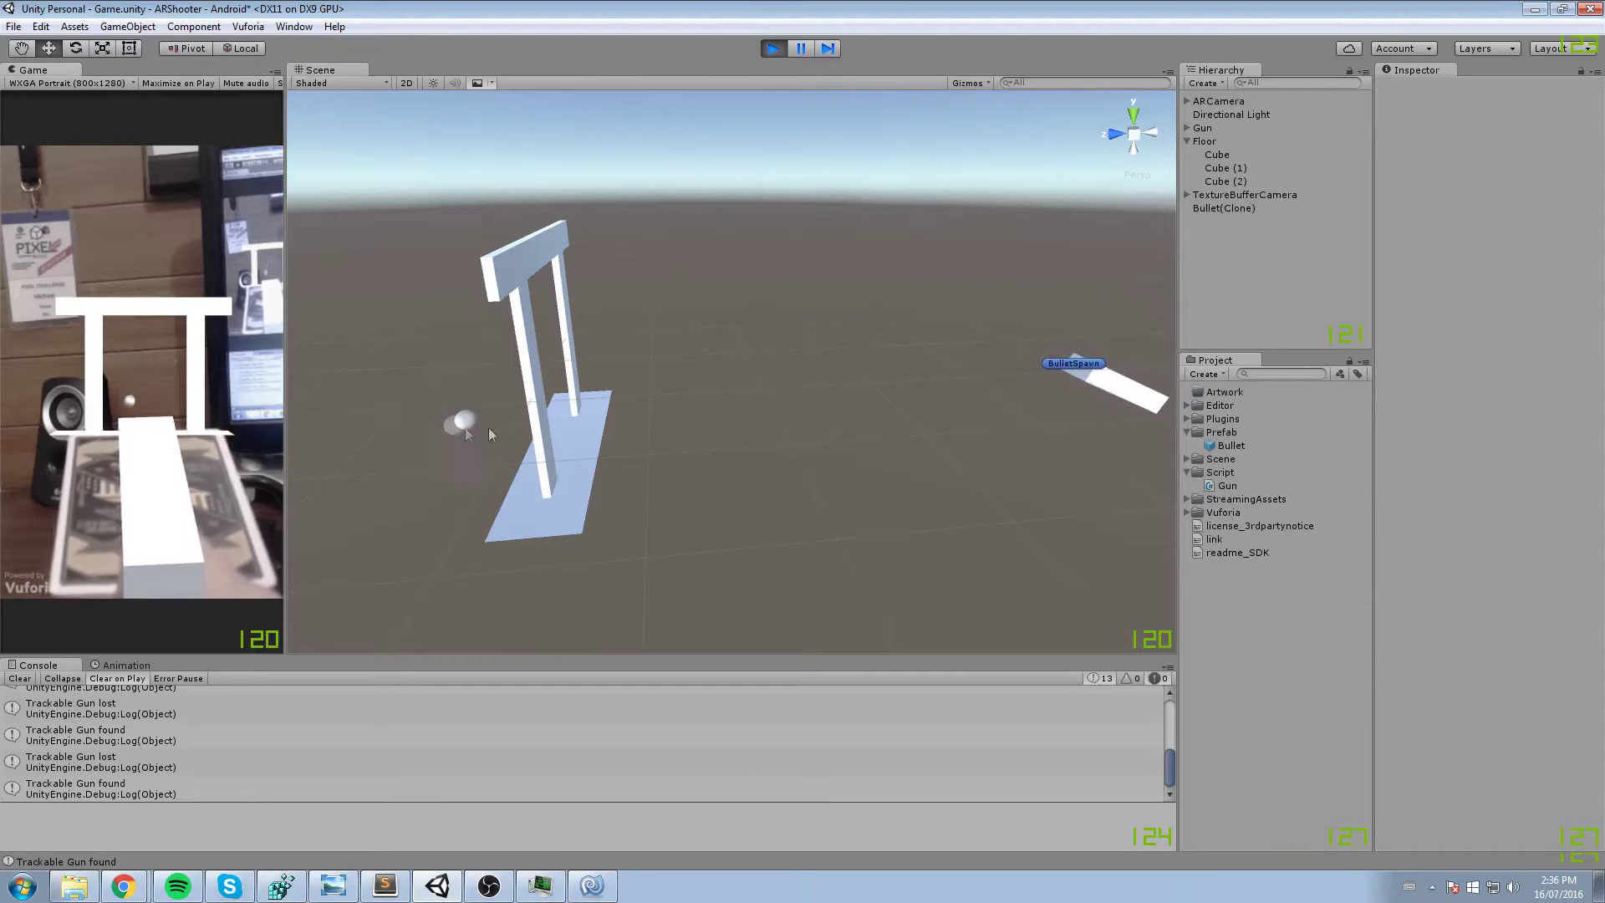
pyautogui.click(183, 223)
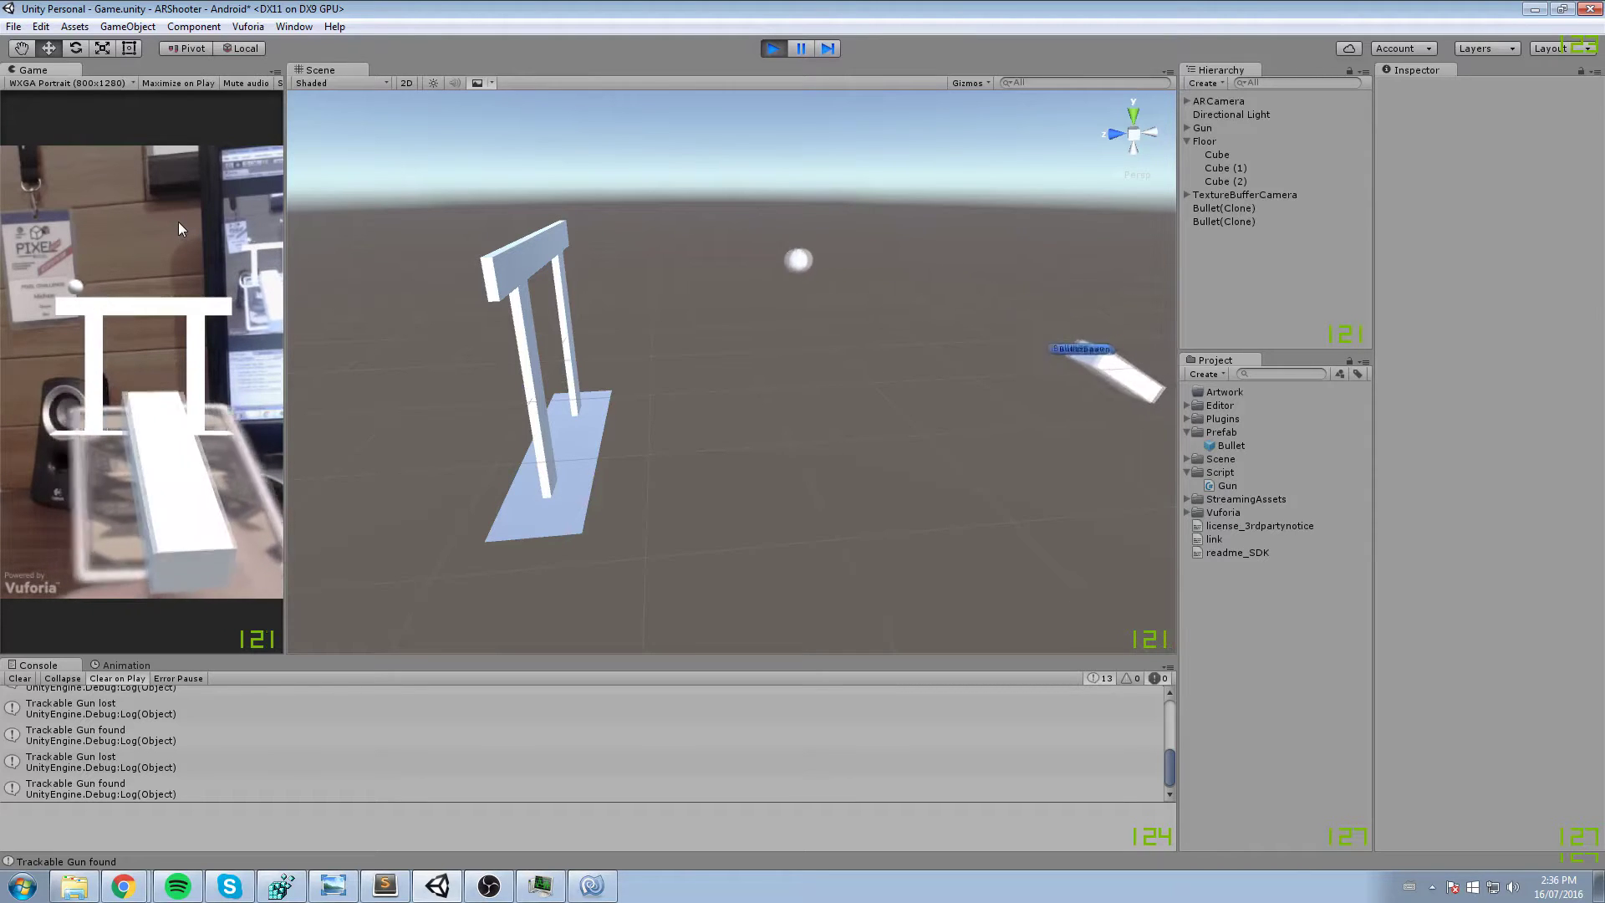
pyautogui.click(174, 222)
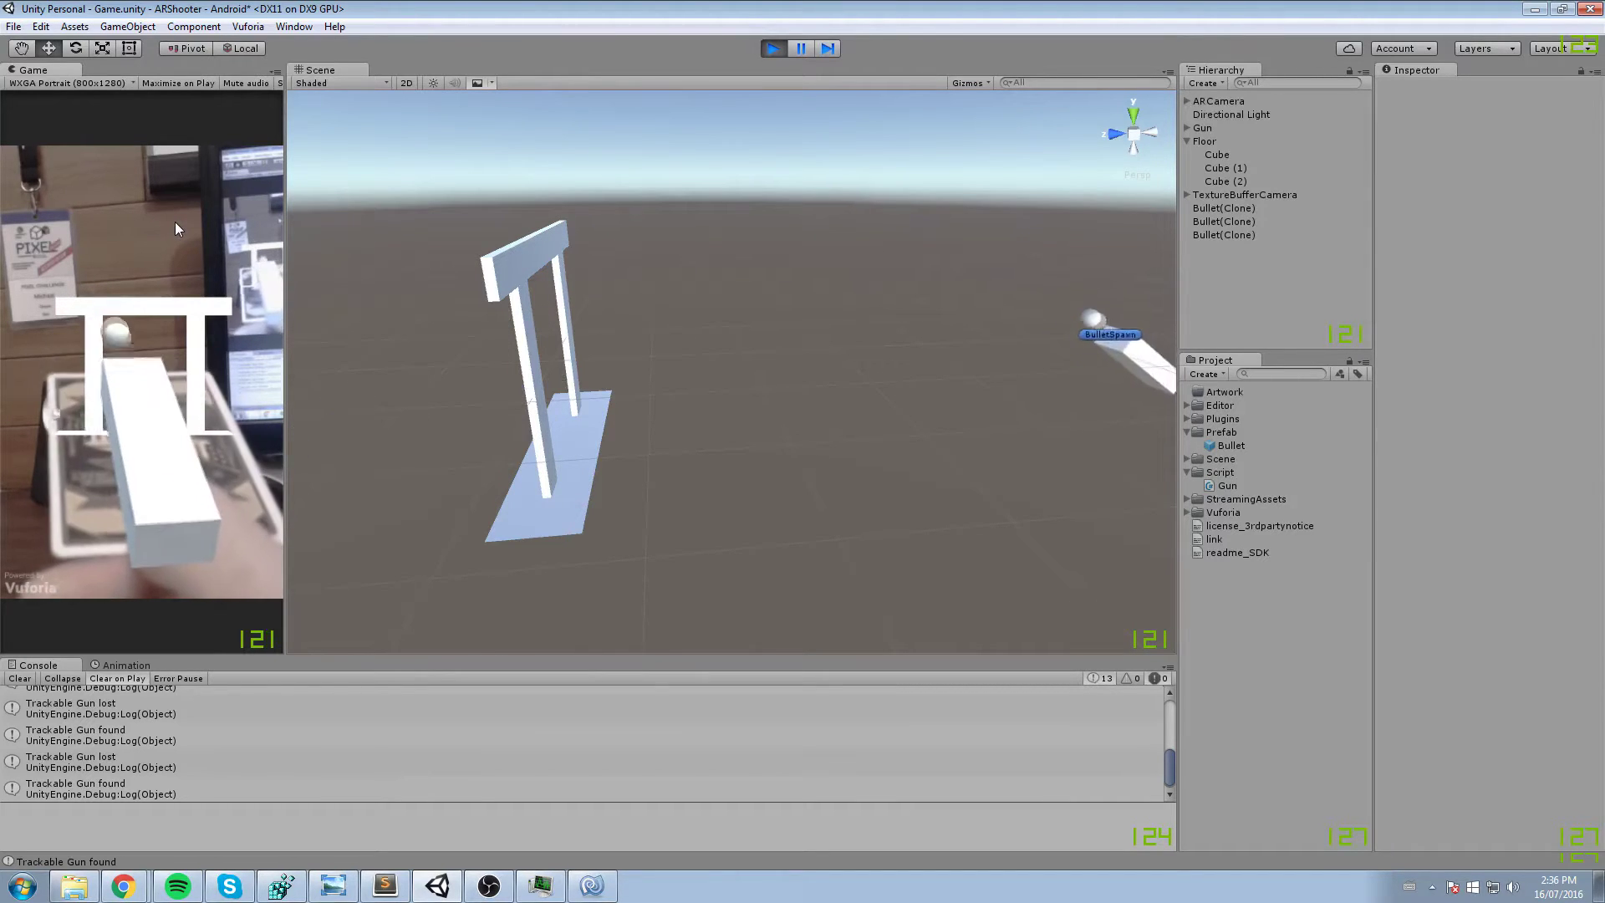
pyautogui.click(173, 222)
pyautogui.click(174, 223)
pyautogui.click(174, 222)
pyautogui.click(174, 222)
pyautogui.click(174, 222)
pyautogui.click(174, 222)
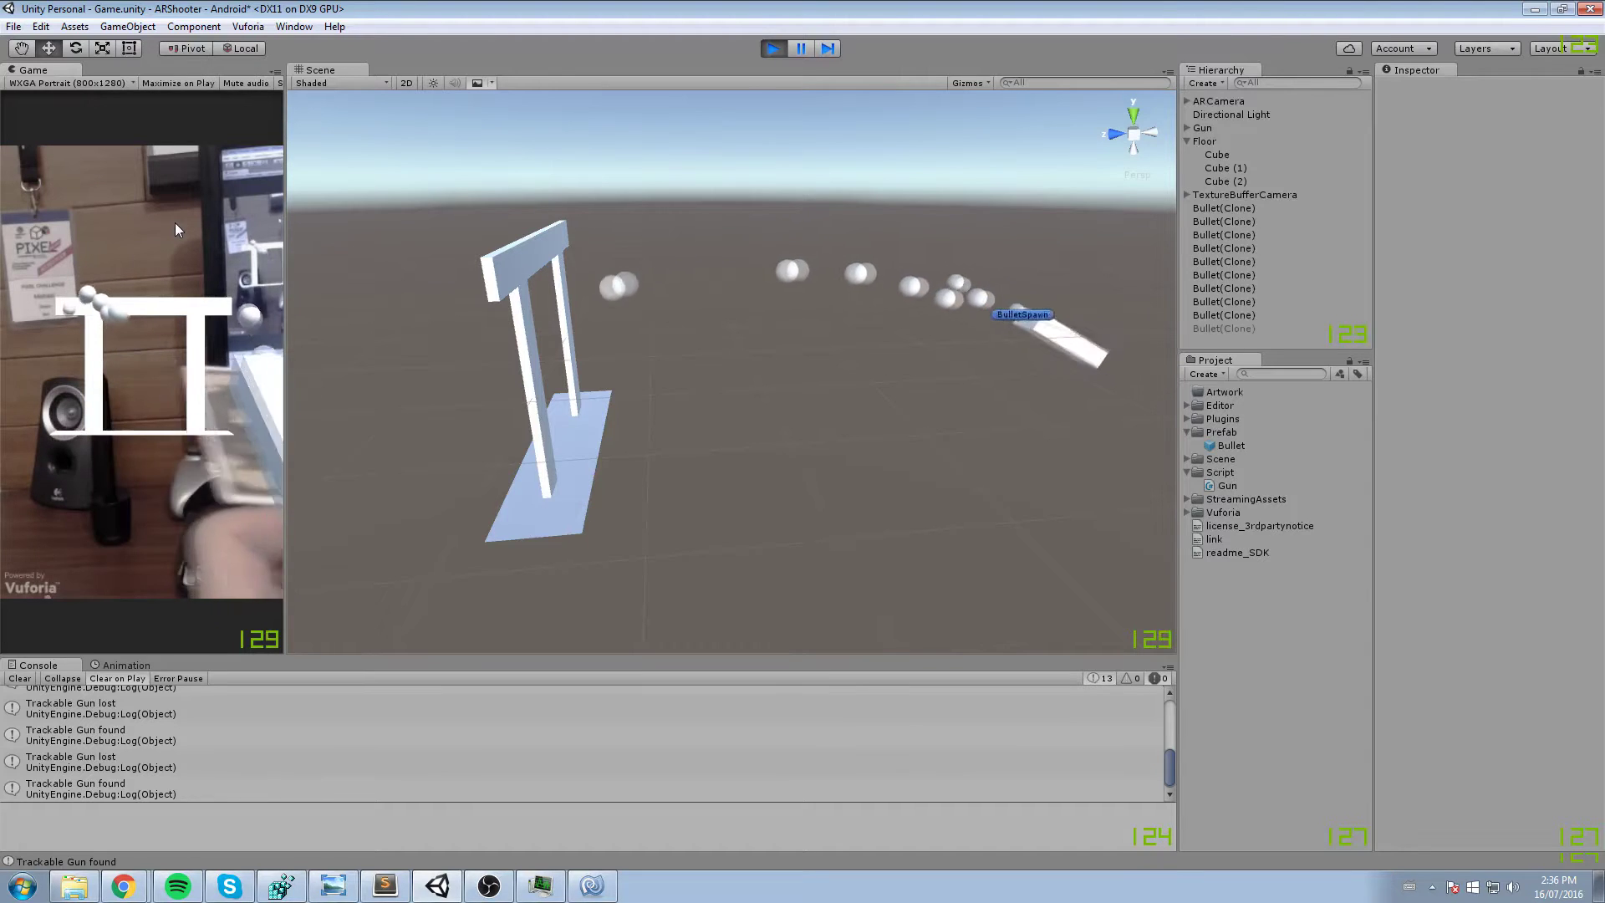
pyautogui.click(174, 222)
pyautogui.click(174, 223)
pyautogui.click(174, 222)
pyautogui.click(174, 223)
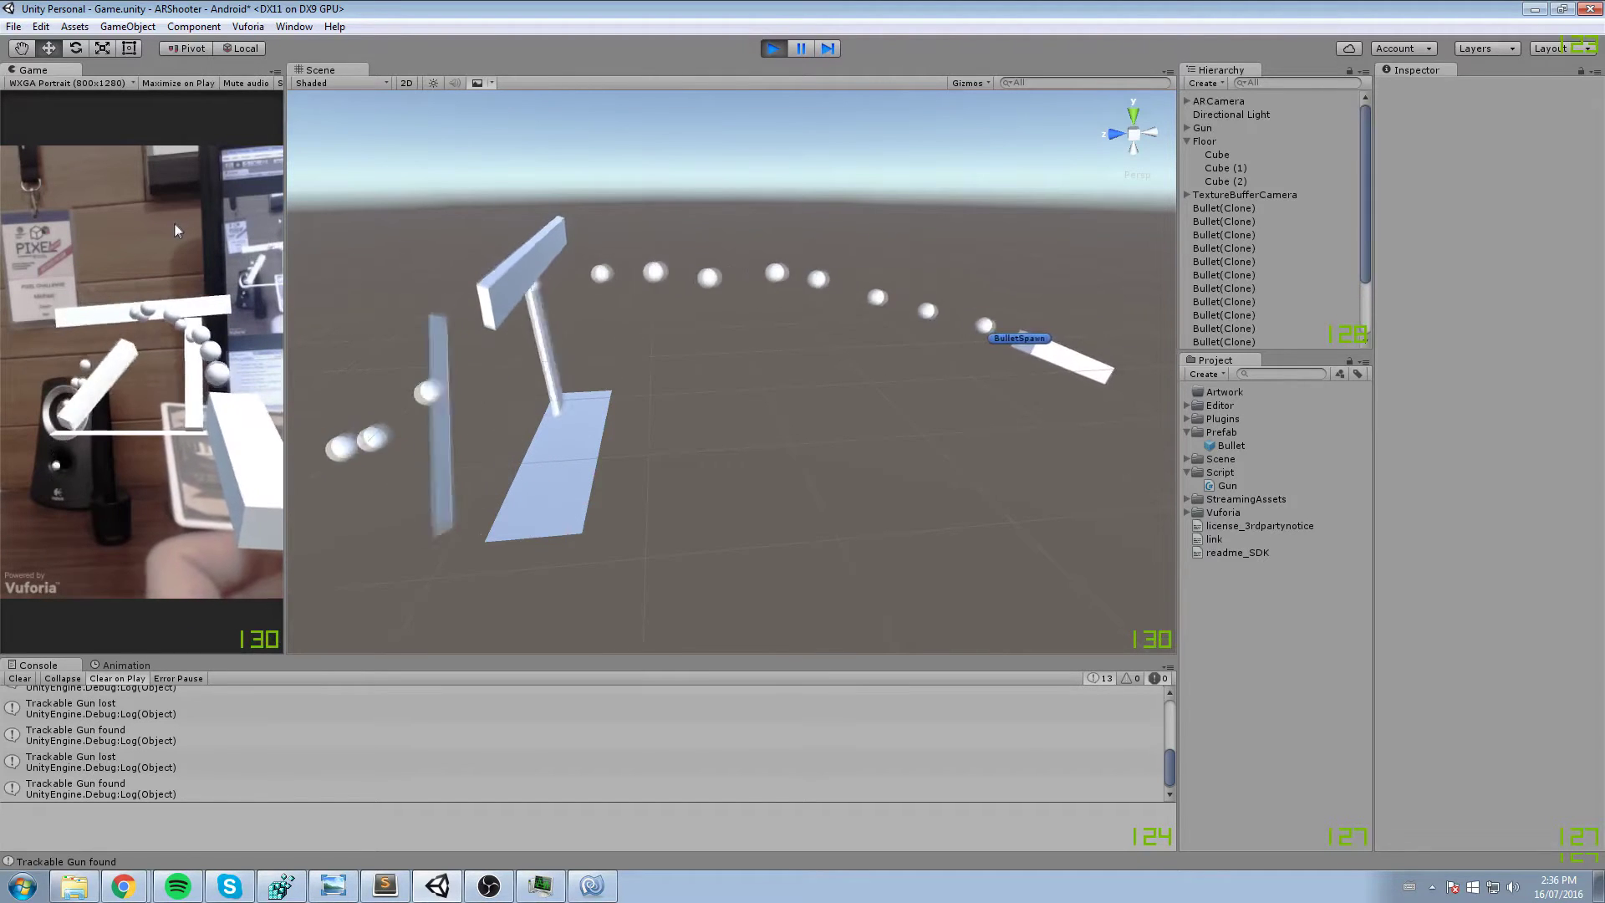
pyautogui.moveTo(785, 274); pyautogui.dragTo(766, 316, button='right')
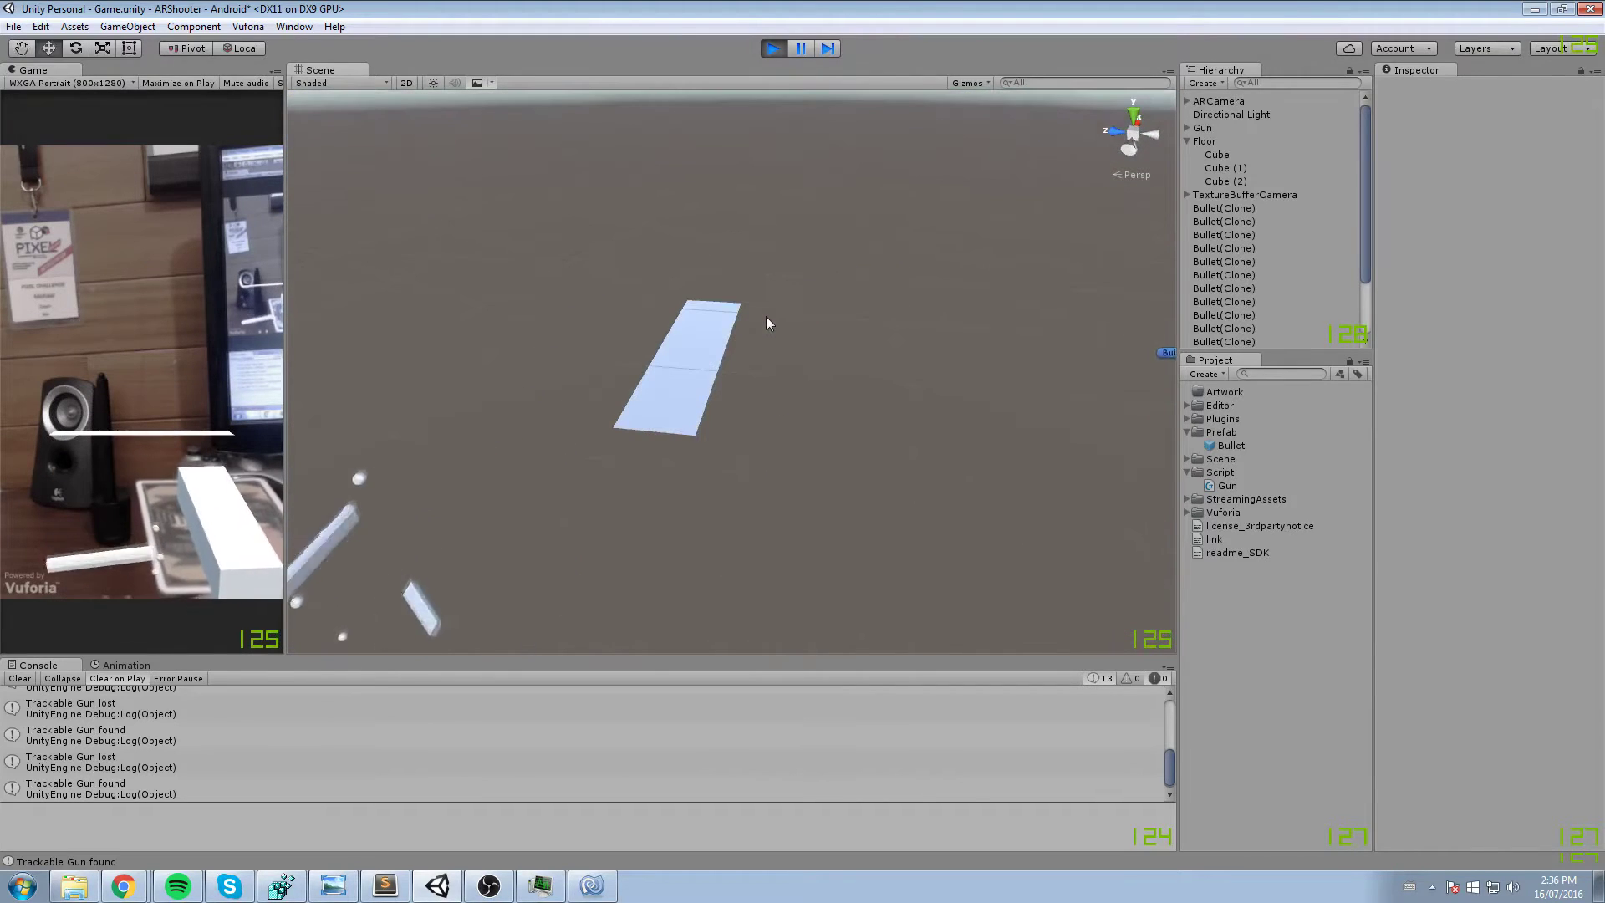
pyautogui.moveTo(765, 315); pyautogui.dragTo(765, 316, button='middle')
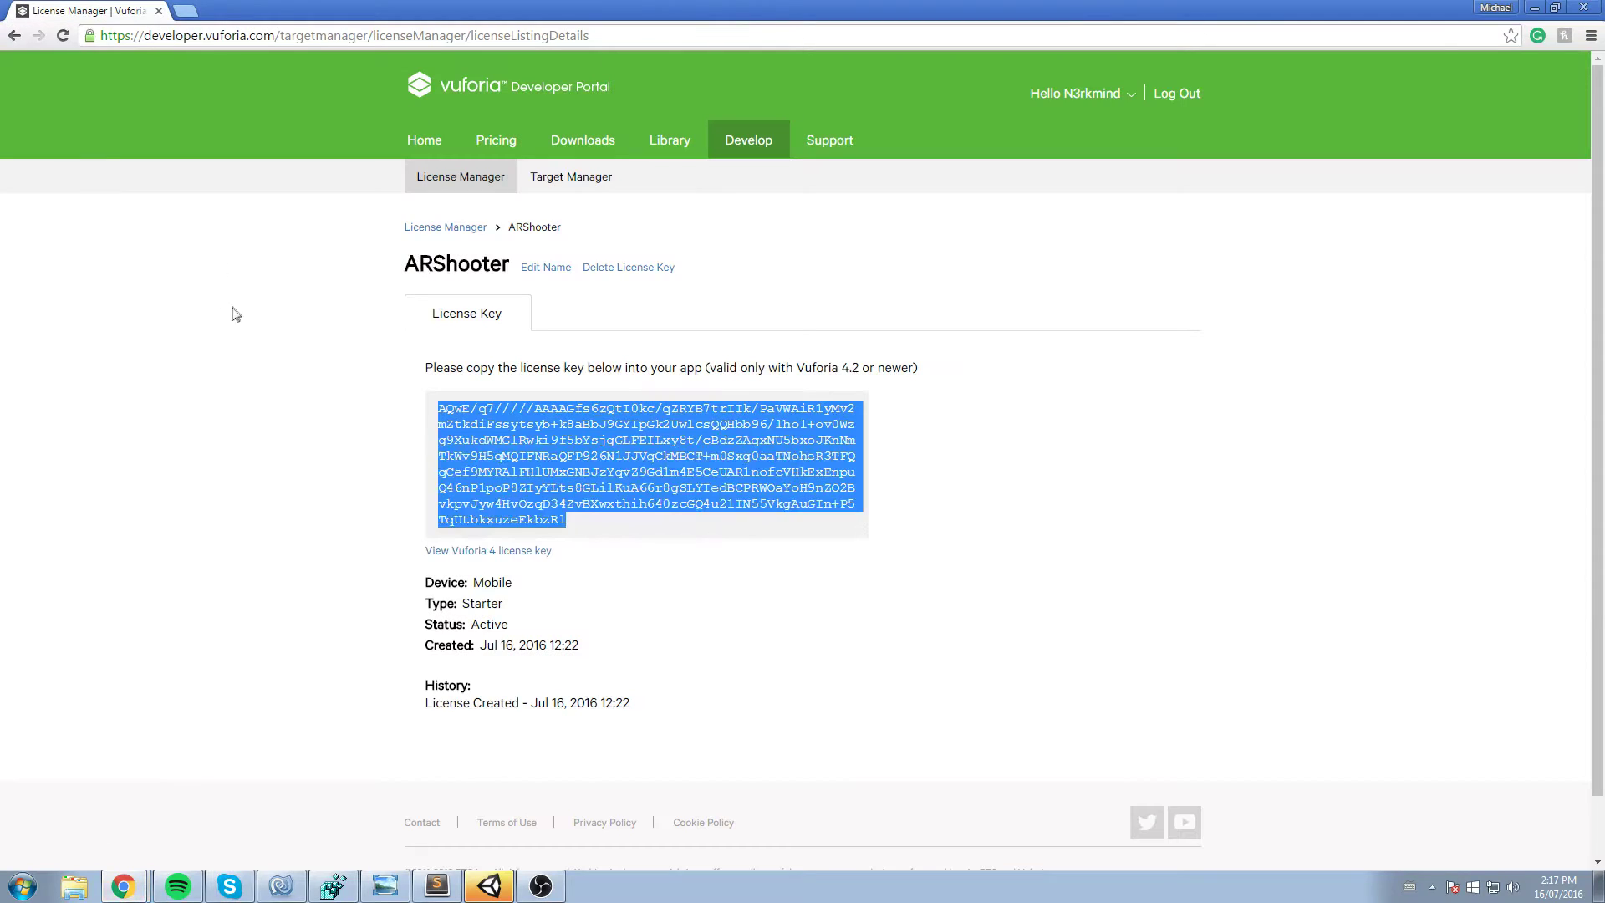
# - Create a Device database named ARShooter in the Vuforia Target Manager
pyautogui.click(235, 313)
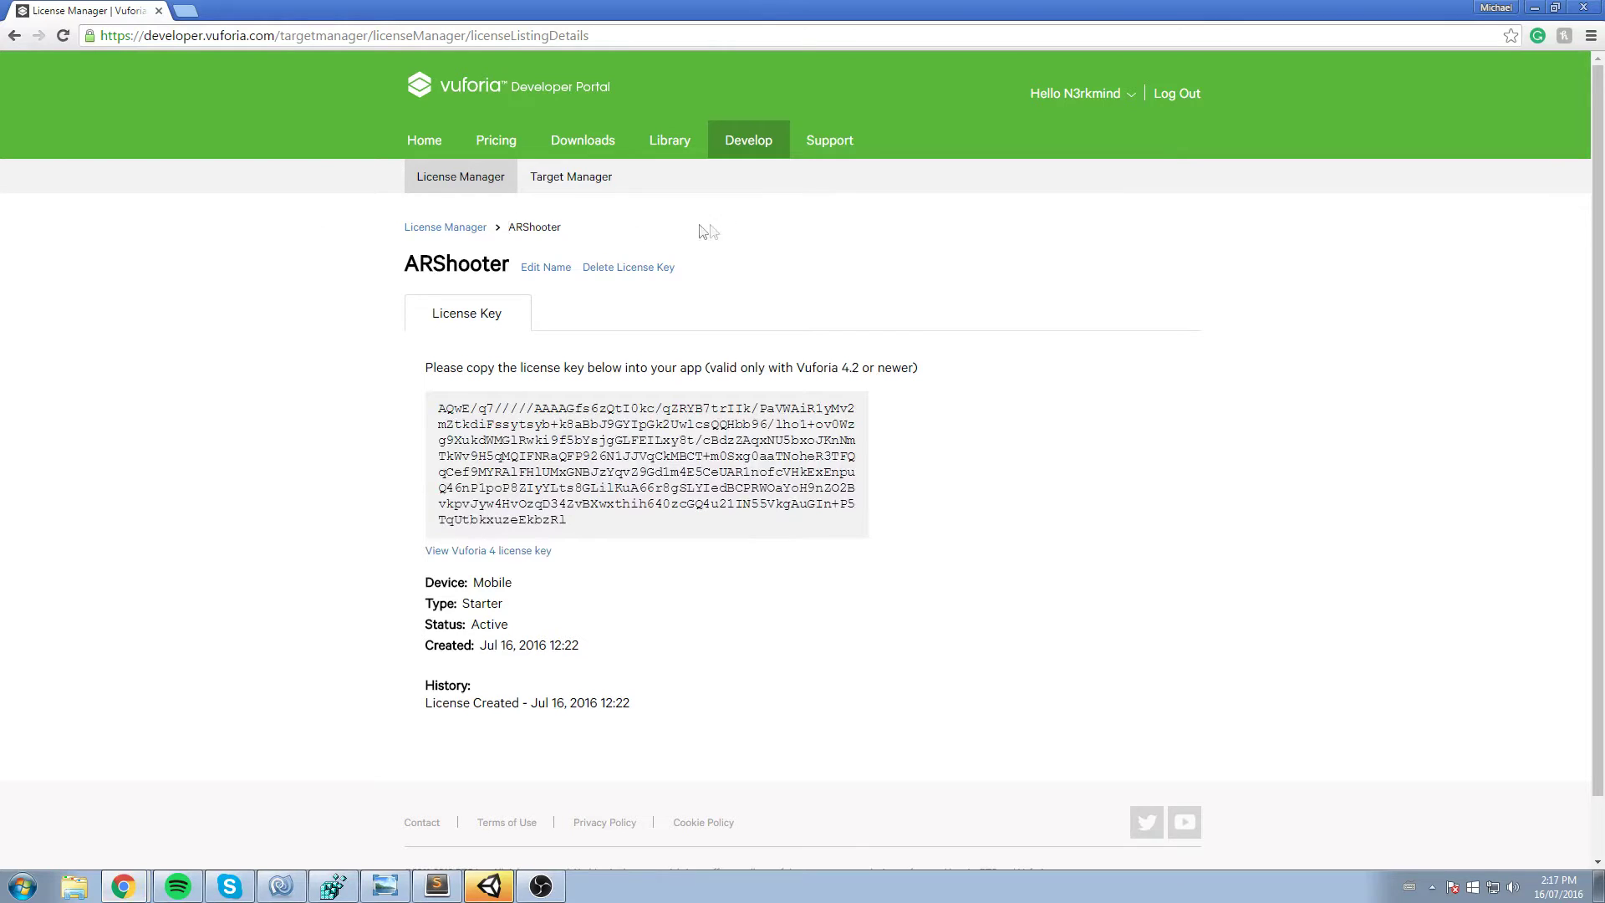
pyautogui.click(568, 181)
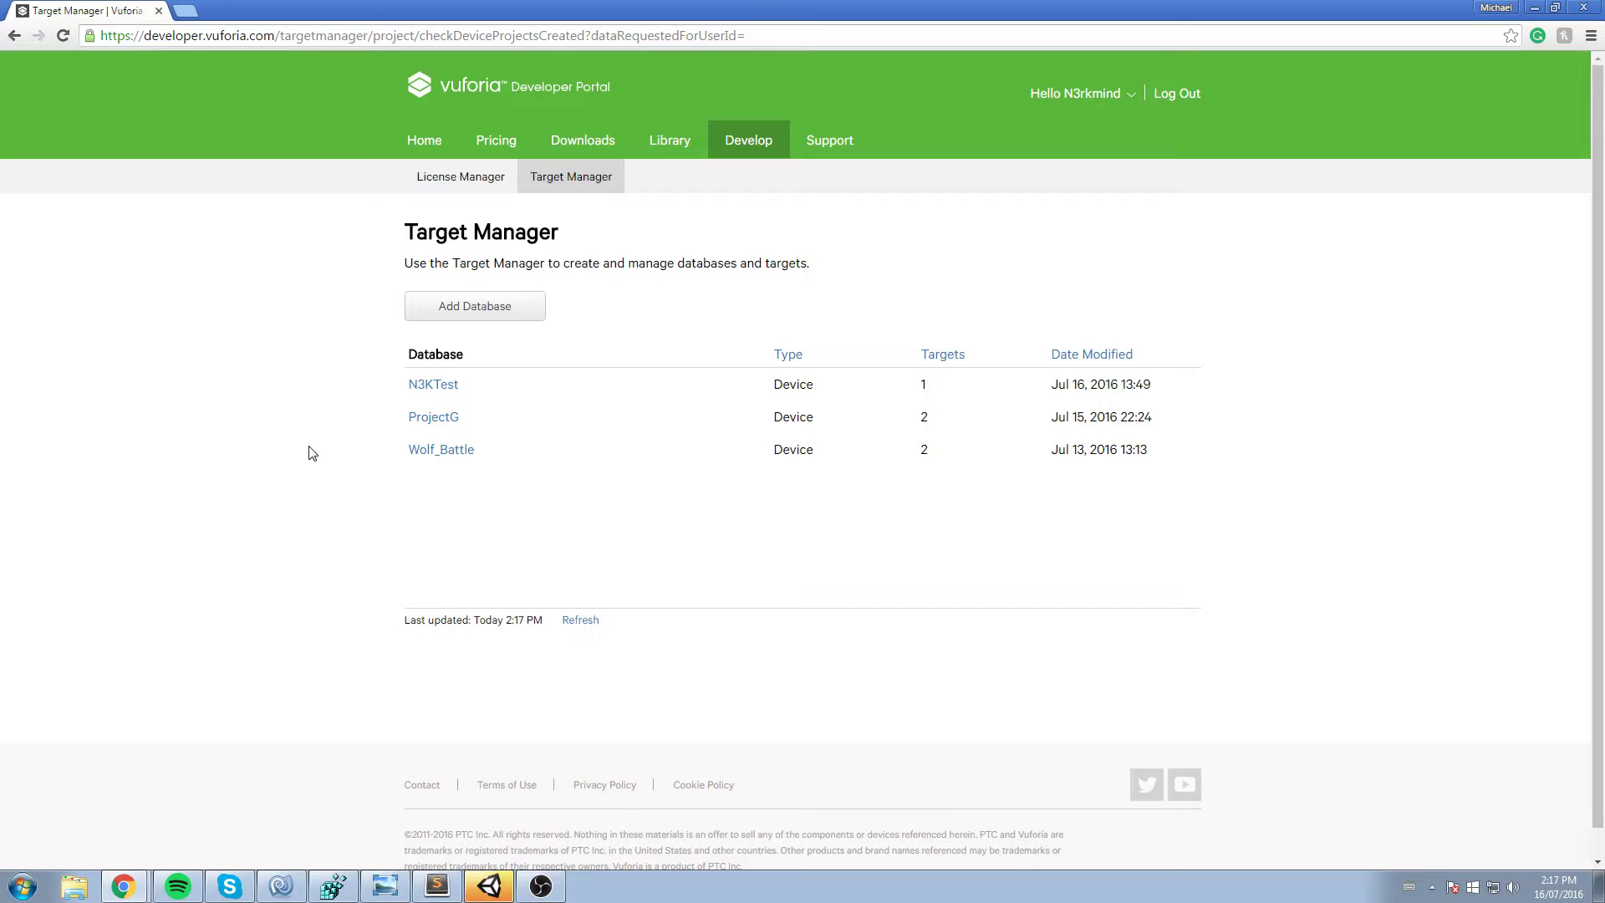
pyautogui.click(476, 311)
pyautogui.click(607, 412)
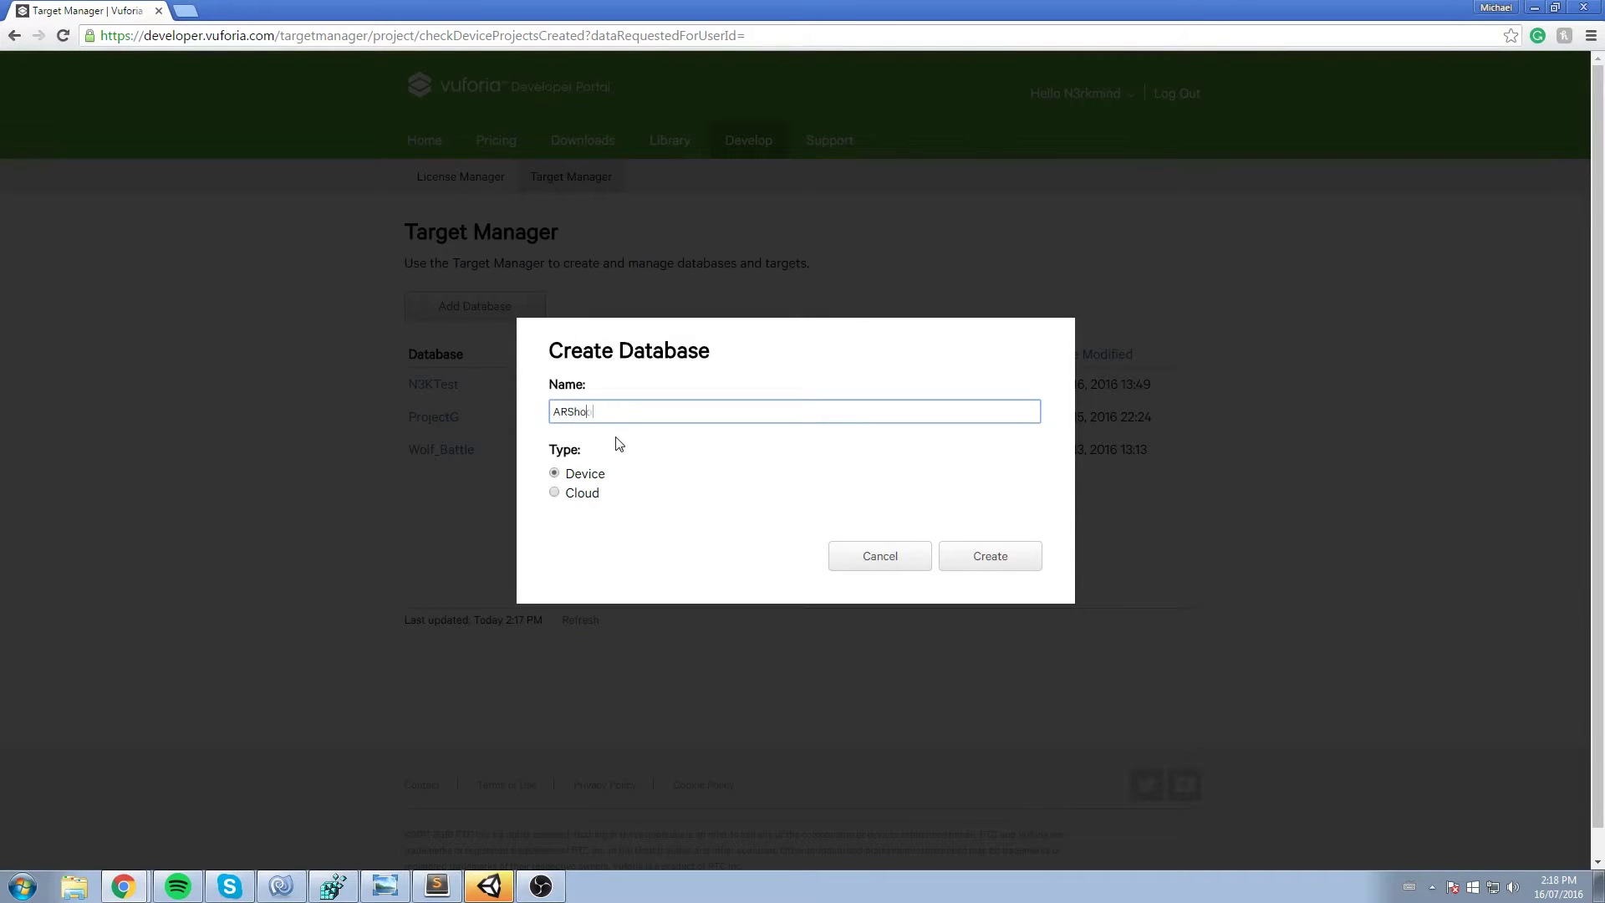
pyautogui.click(980, 556)
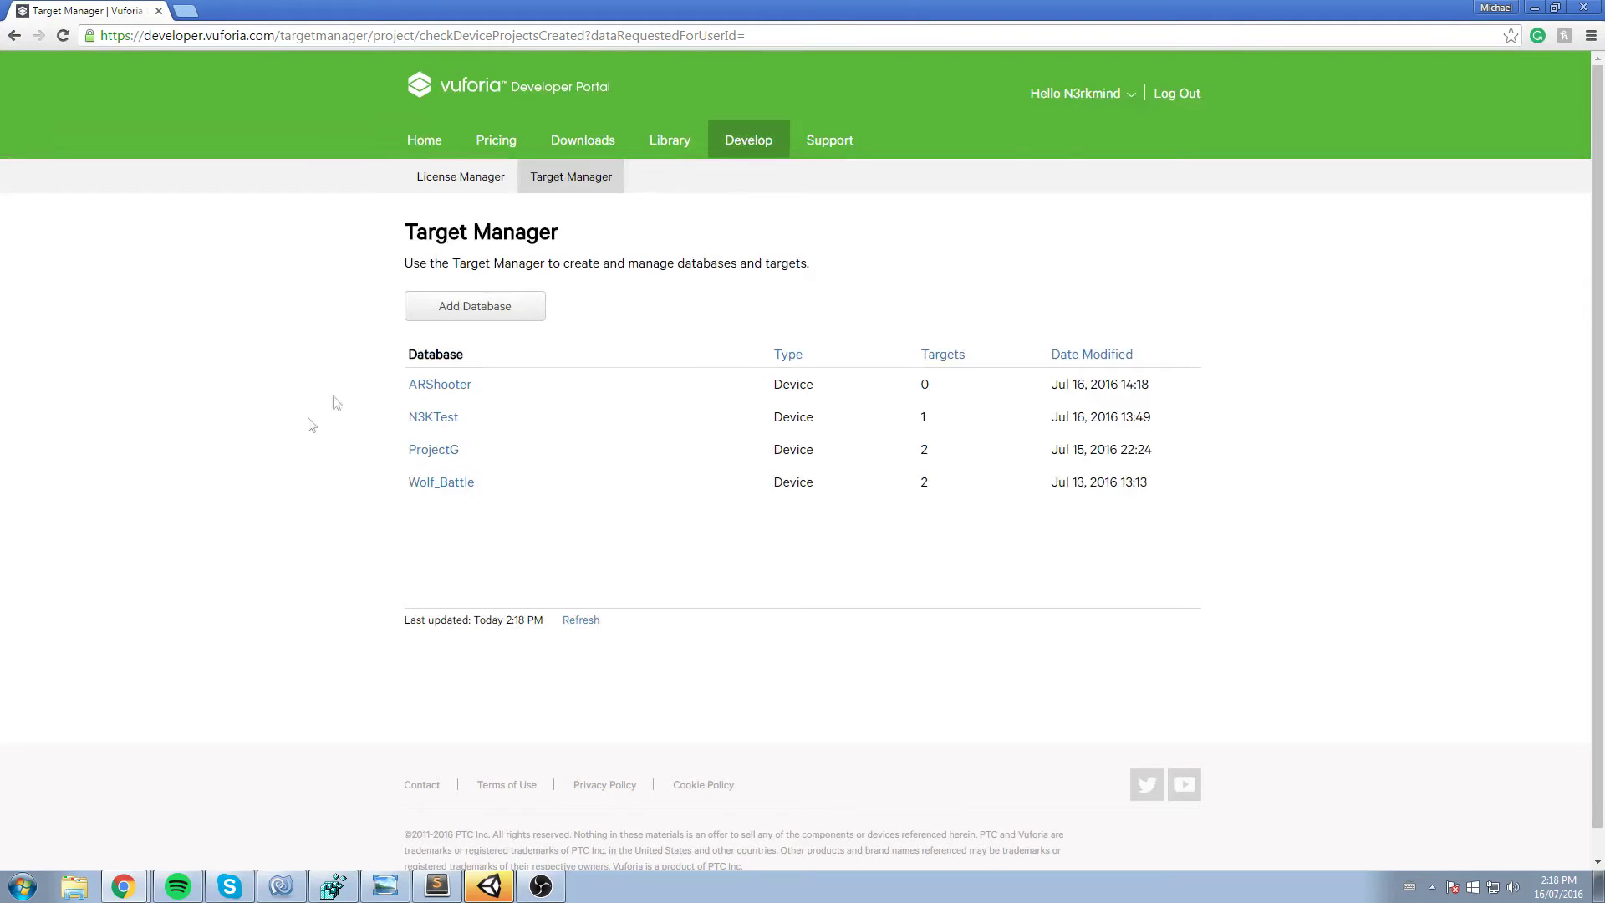
# - Start a new single-image target in the ARShooter database using Union.jpg from the Desktop
pyautogui.click(455, 389)
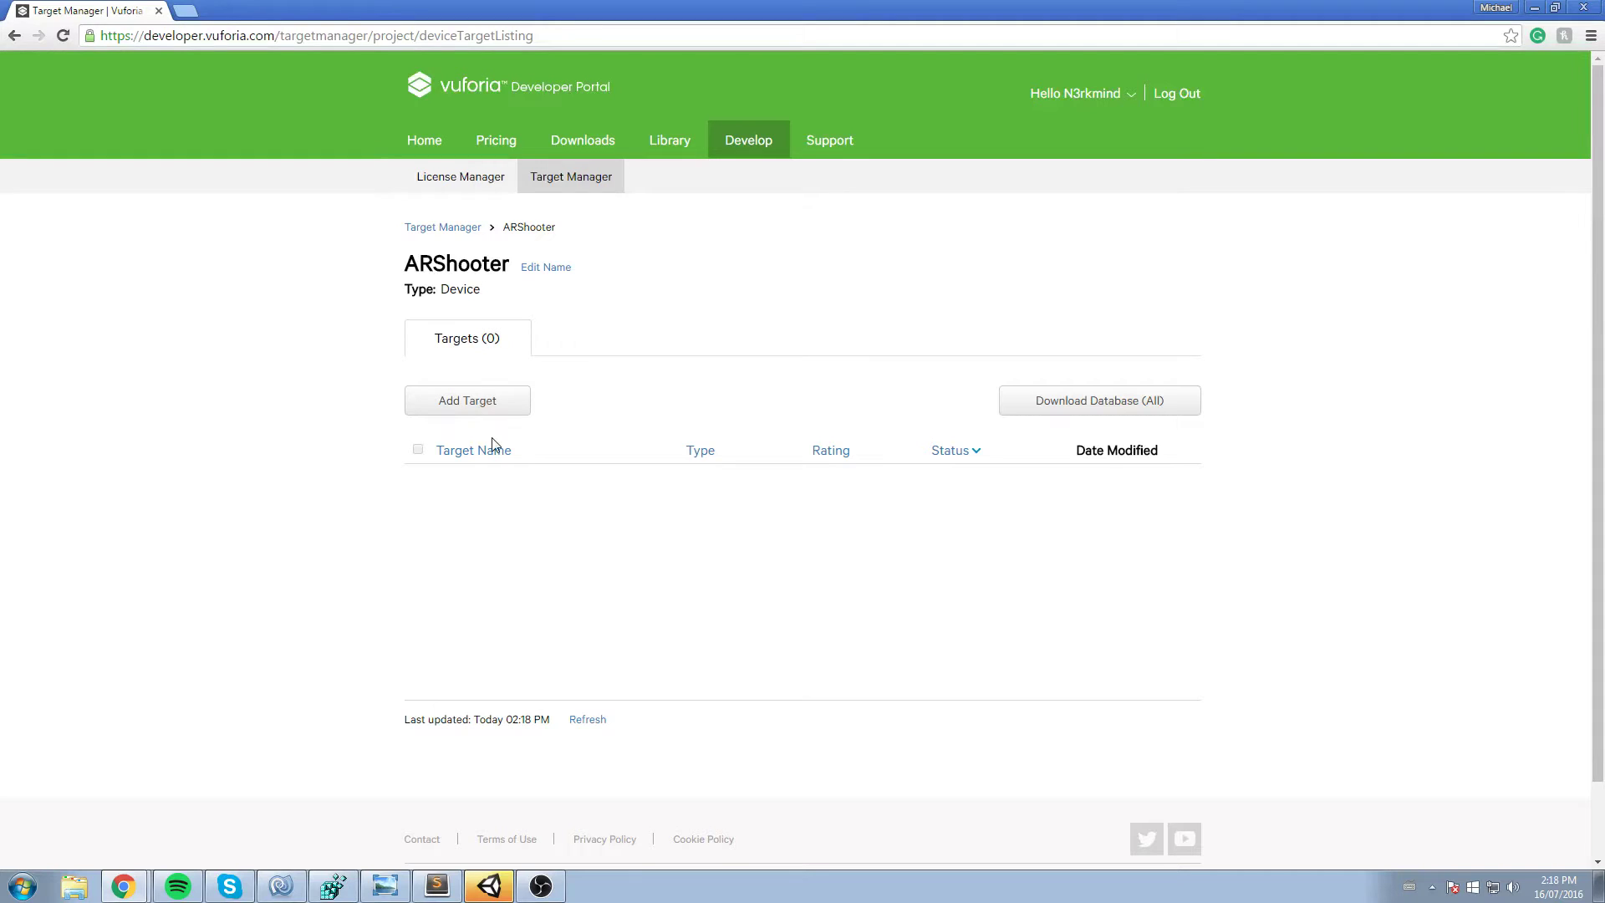
pyautogui.click(476, 401)
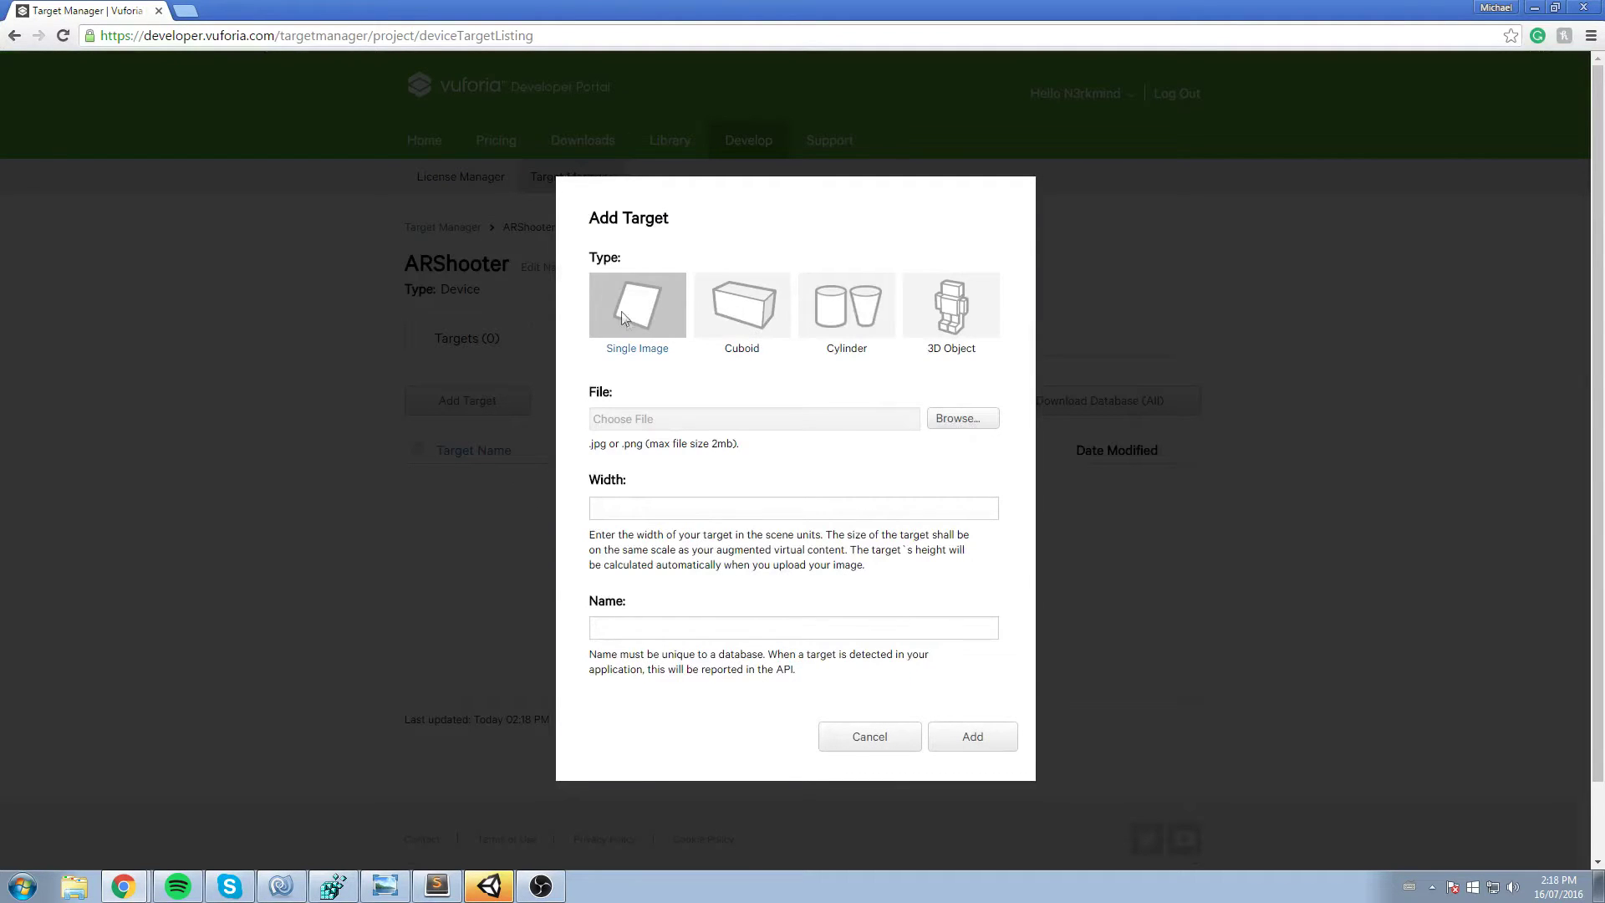
pyautogui.click(962, 419)
pyautogui.moveTo(691, 159); pyautogui.dragTo(699, 326)
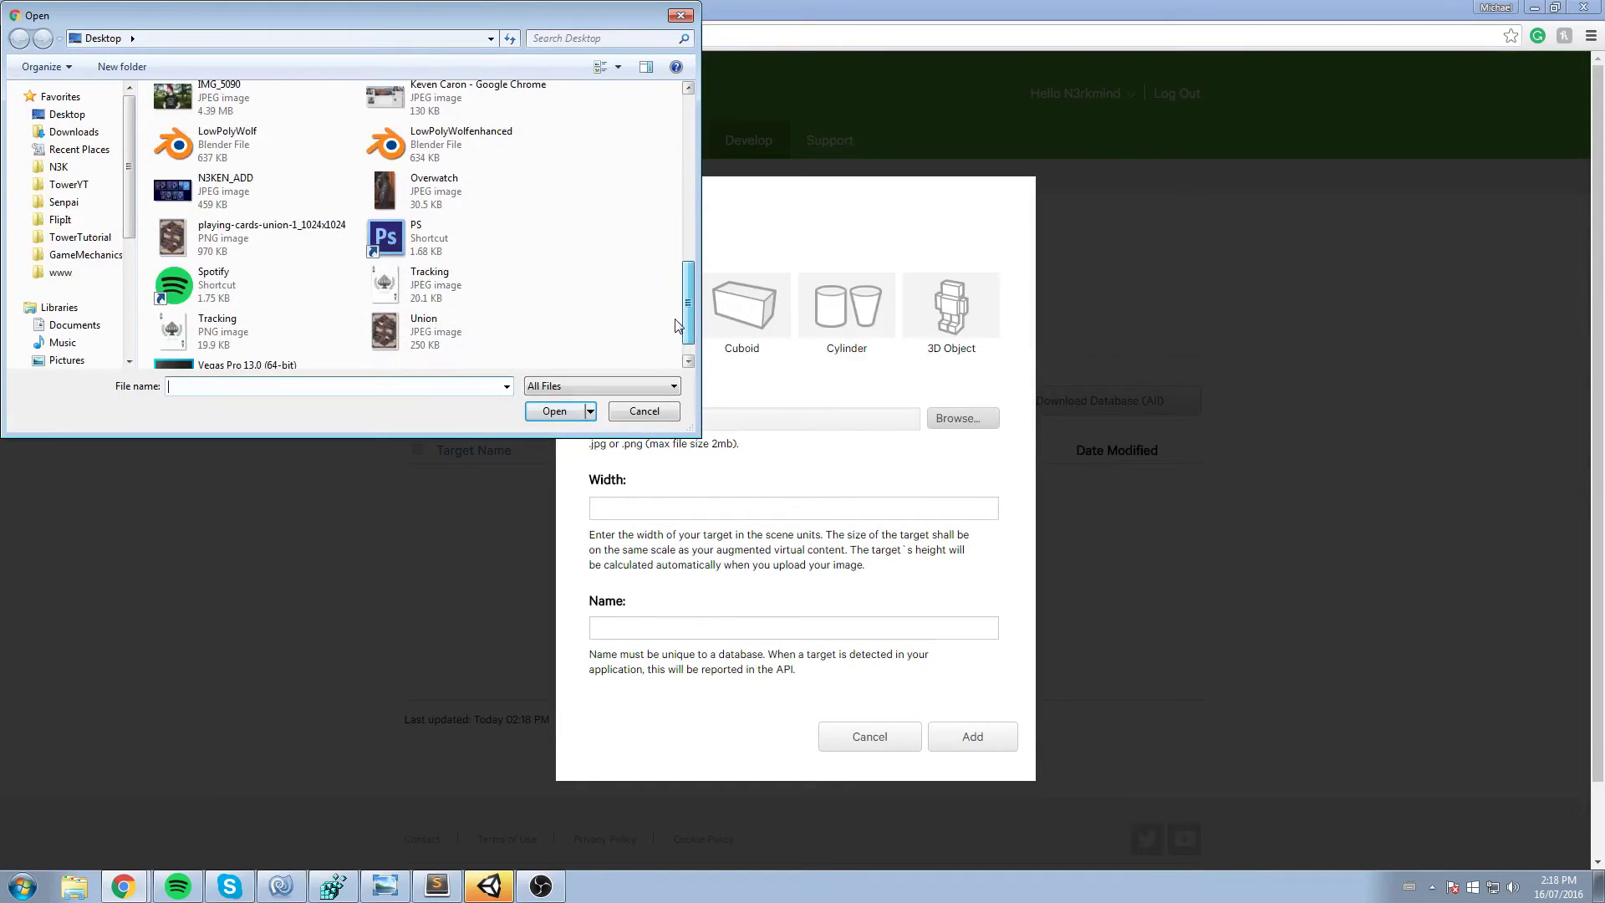
pyautogui.click(453, 323)
pyautogui.click(554, 411)
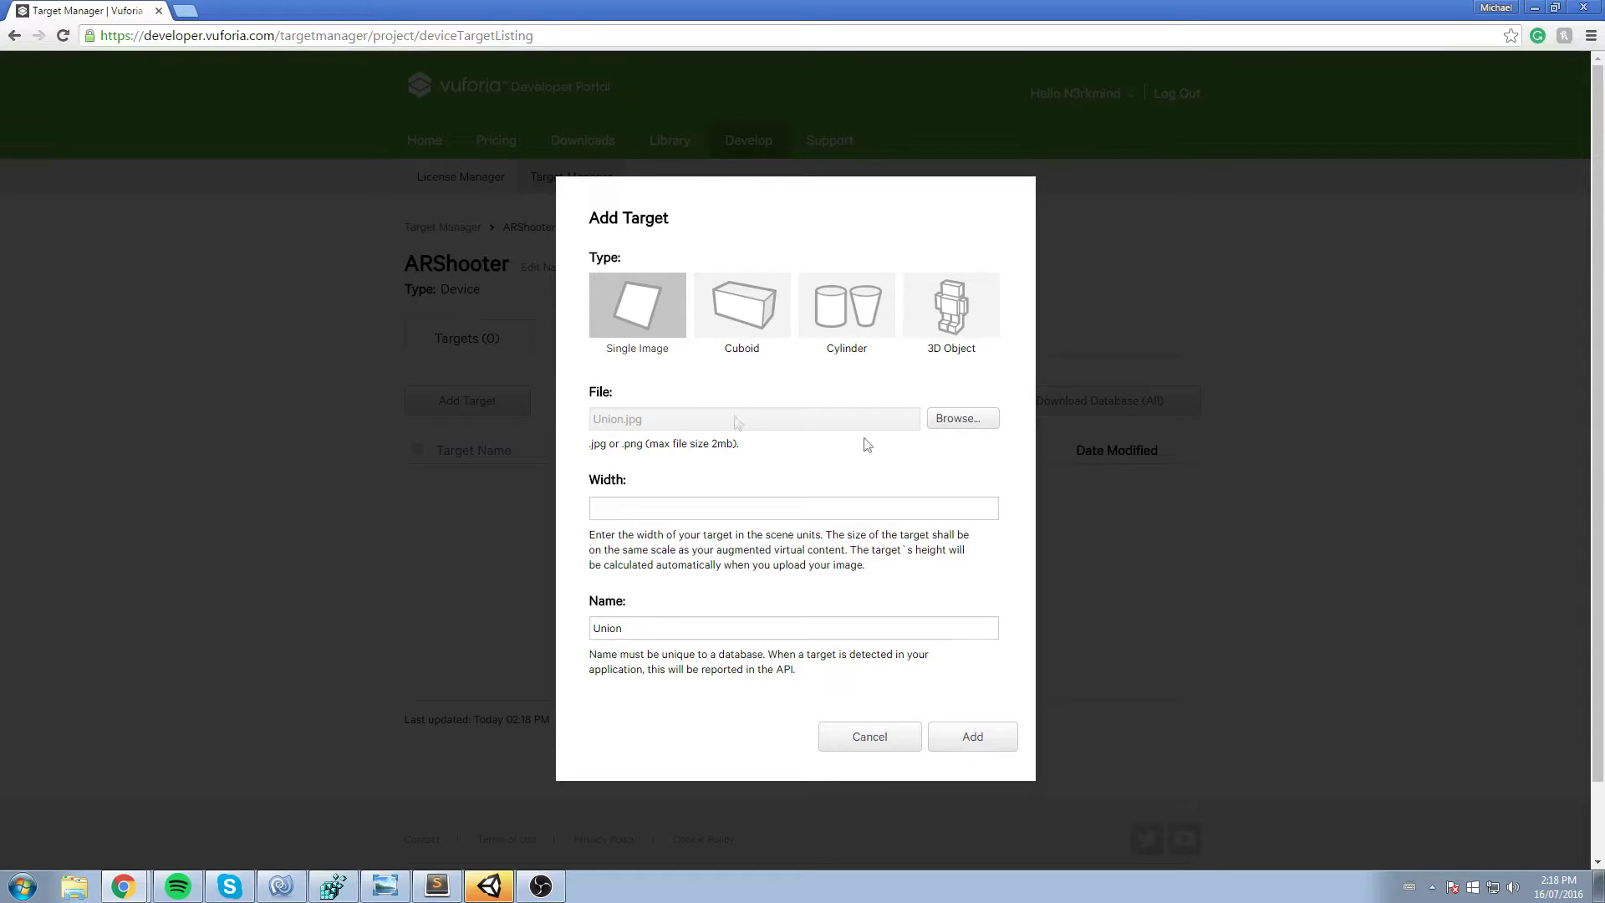
# - Set the target's width to 10, name it Gun and add it to the database
pyautogui.click(725, 512)
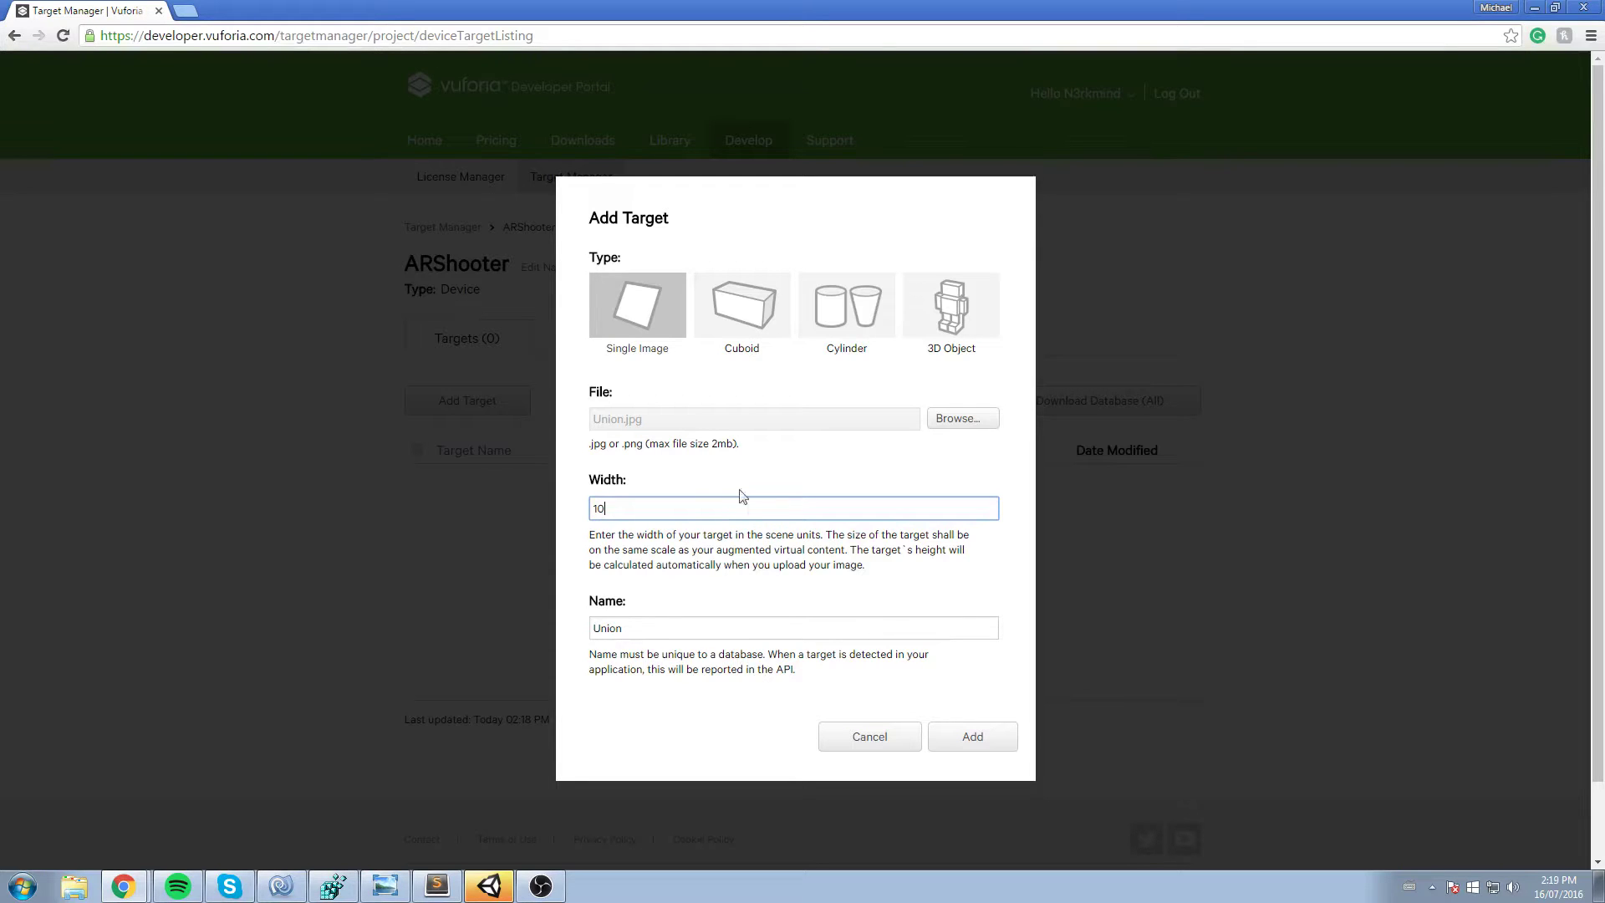
pyautogui.press('Tab')
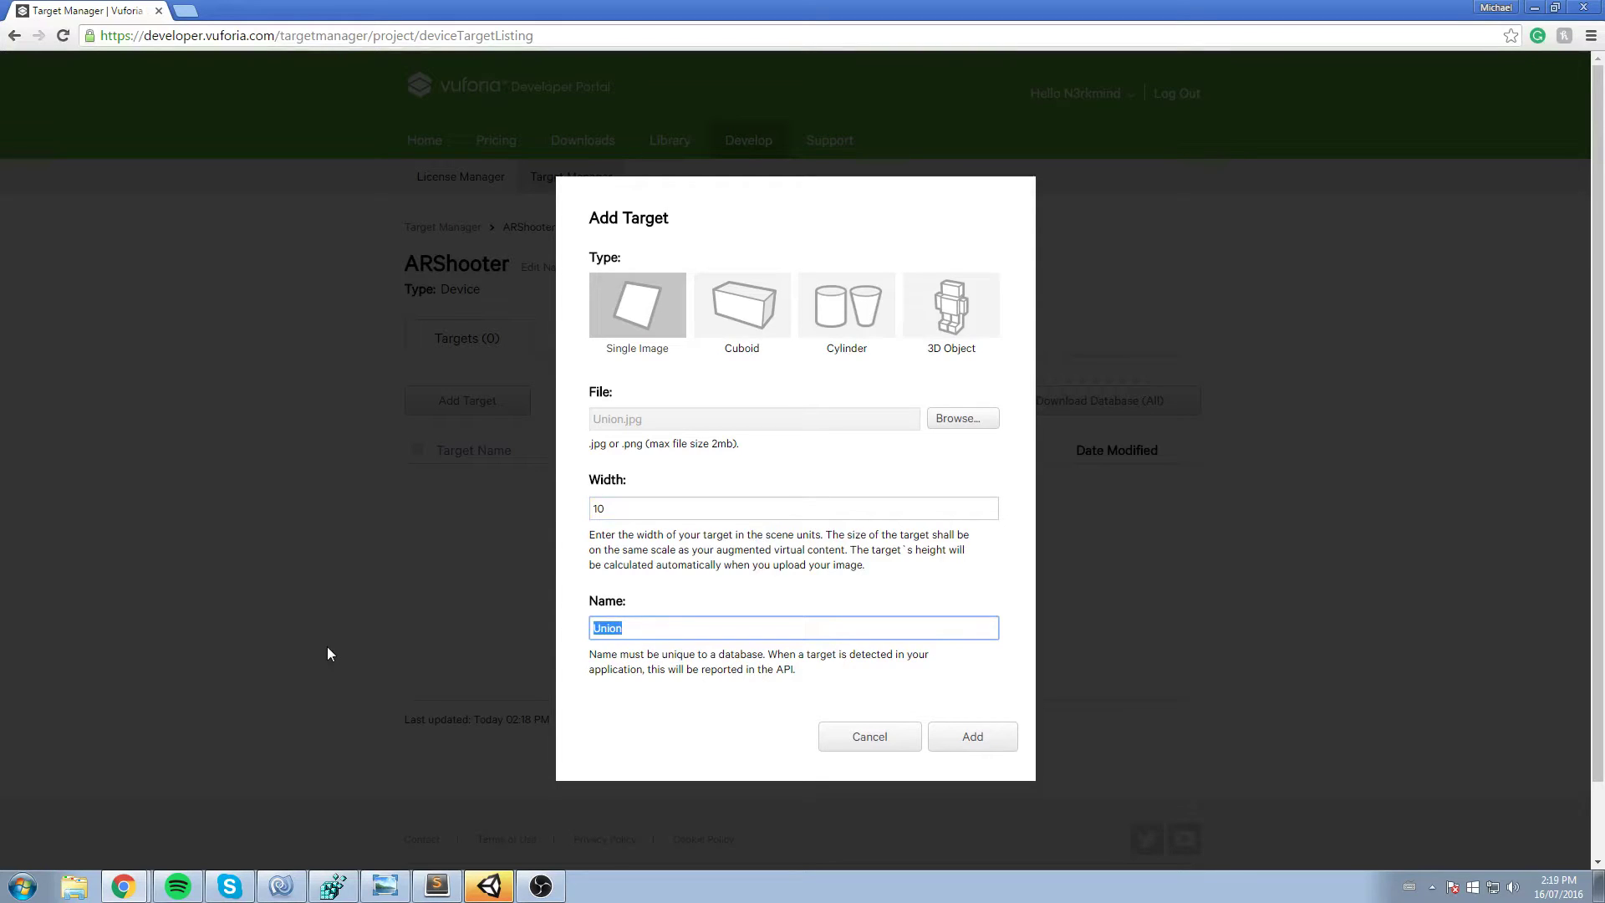
pyautogui.write('Gun')
pyautogui.click(990, 738)
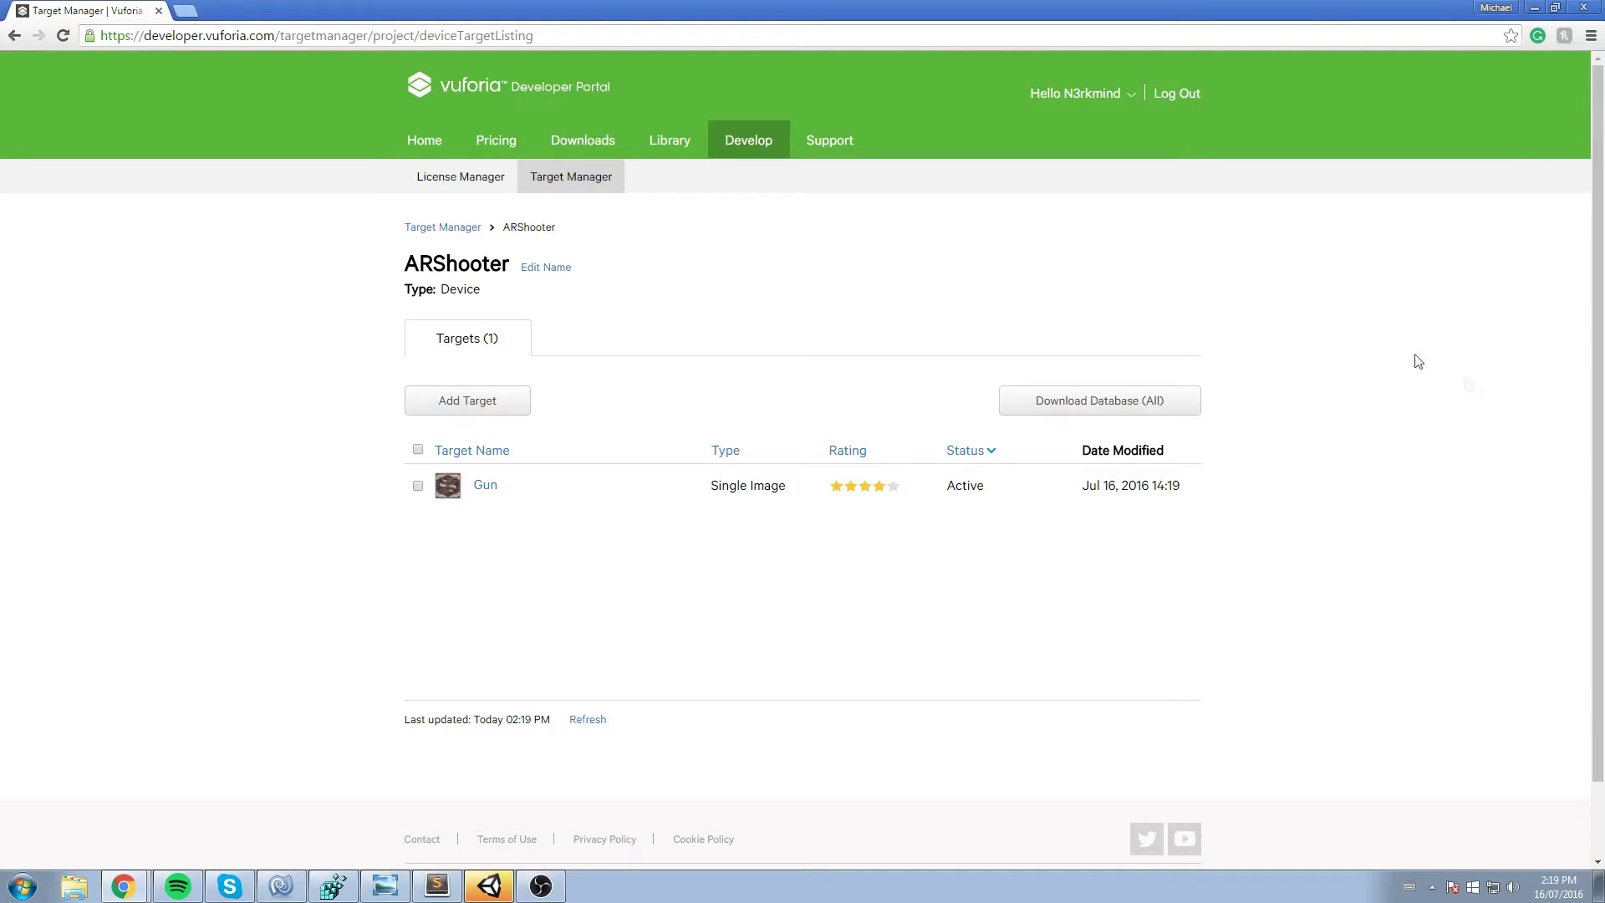
# - Download the ARShooter database for the Unity Editor platform and try to import the downloaded package into Unity
pyautogui.click(1080, 405)
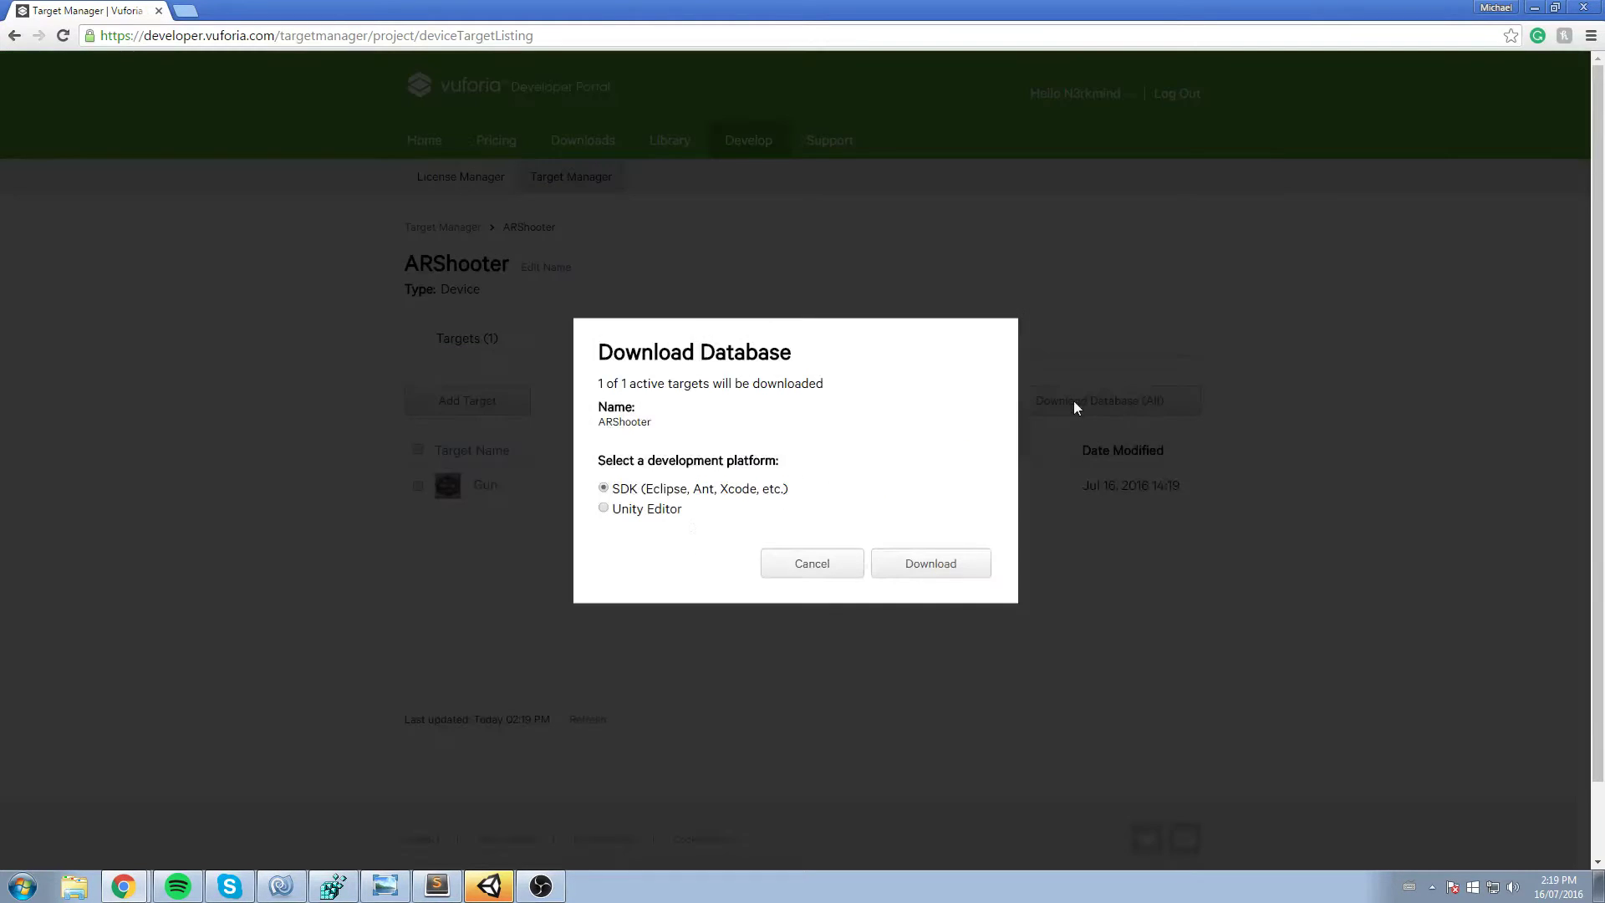
pyautogui.click(604, 508)
pyautogui.click(936, 564)
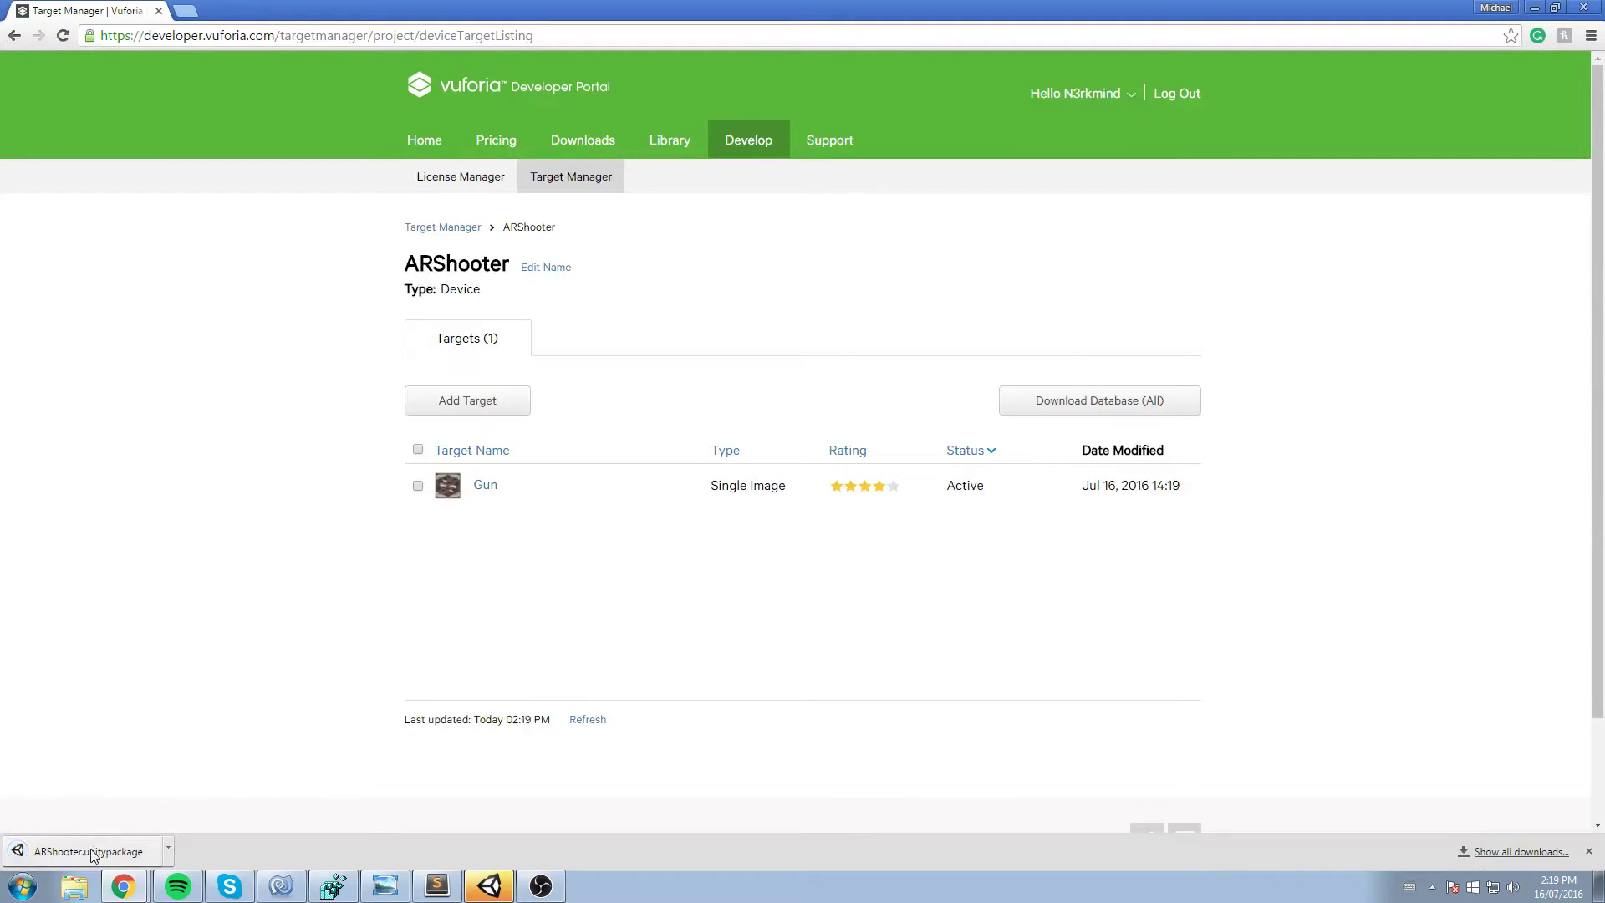
pyautogui.click(74, 851)
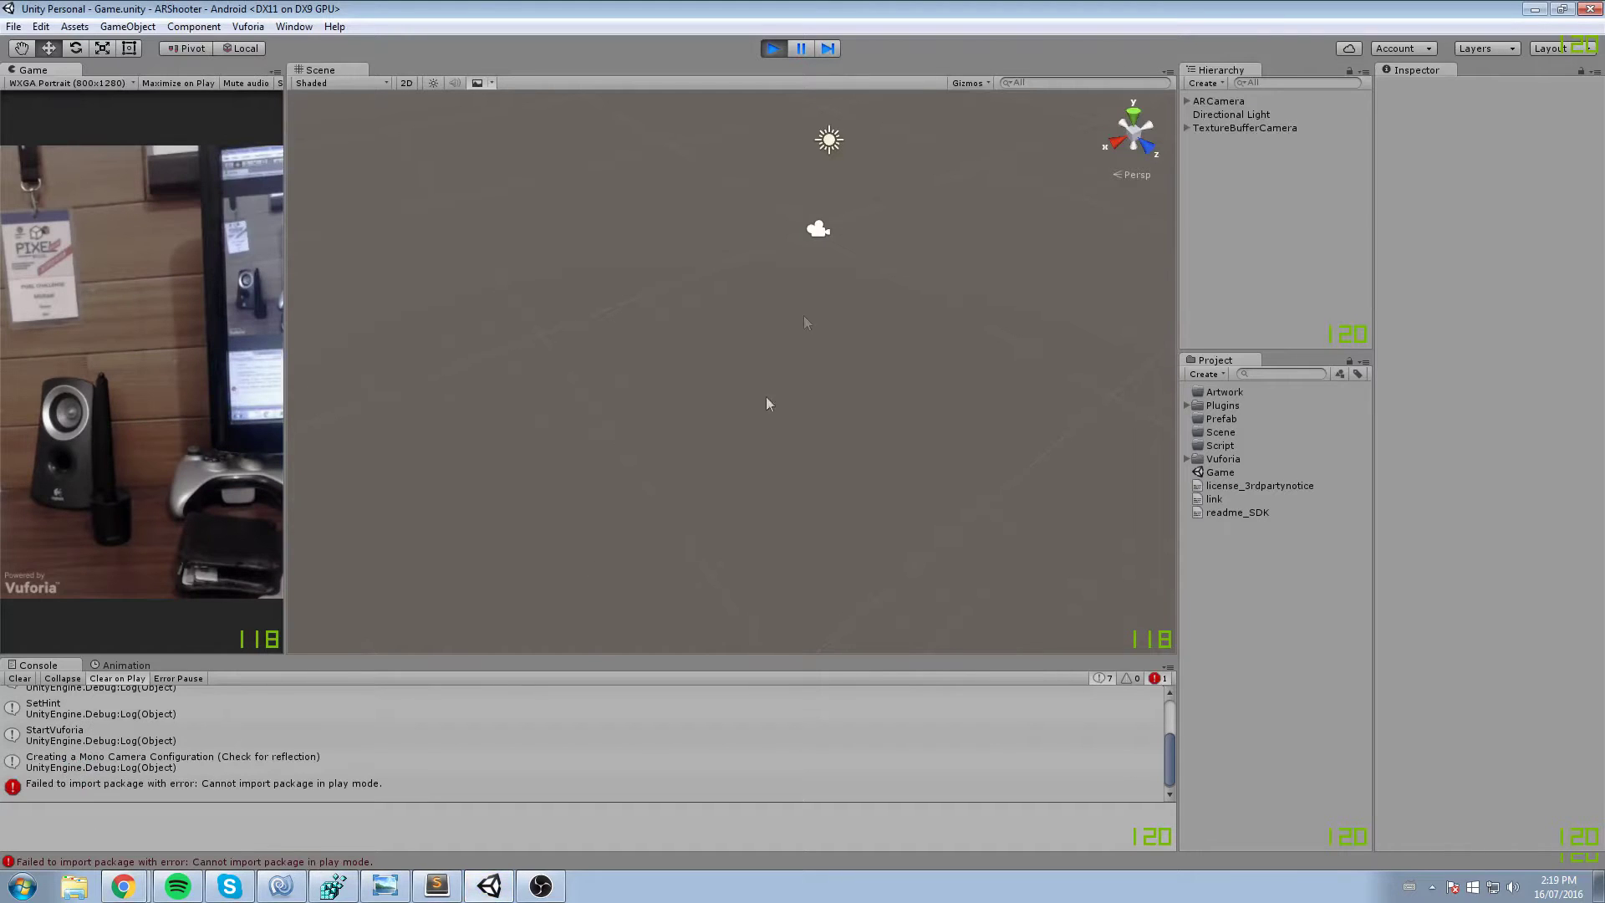
# - Stop play mode and import the full ARShooter package from the Downloads folder into the Unity project
pyautogui.click(773, 49)
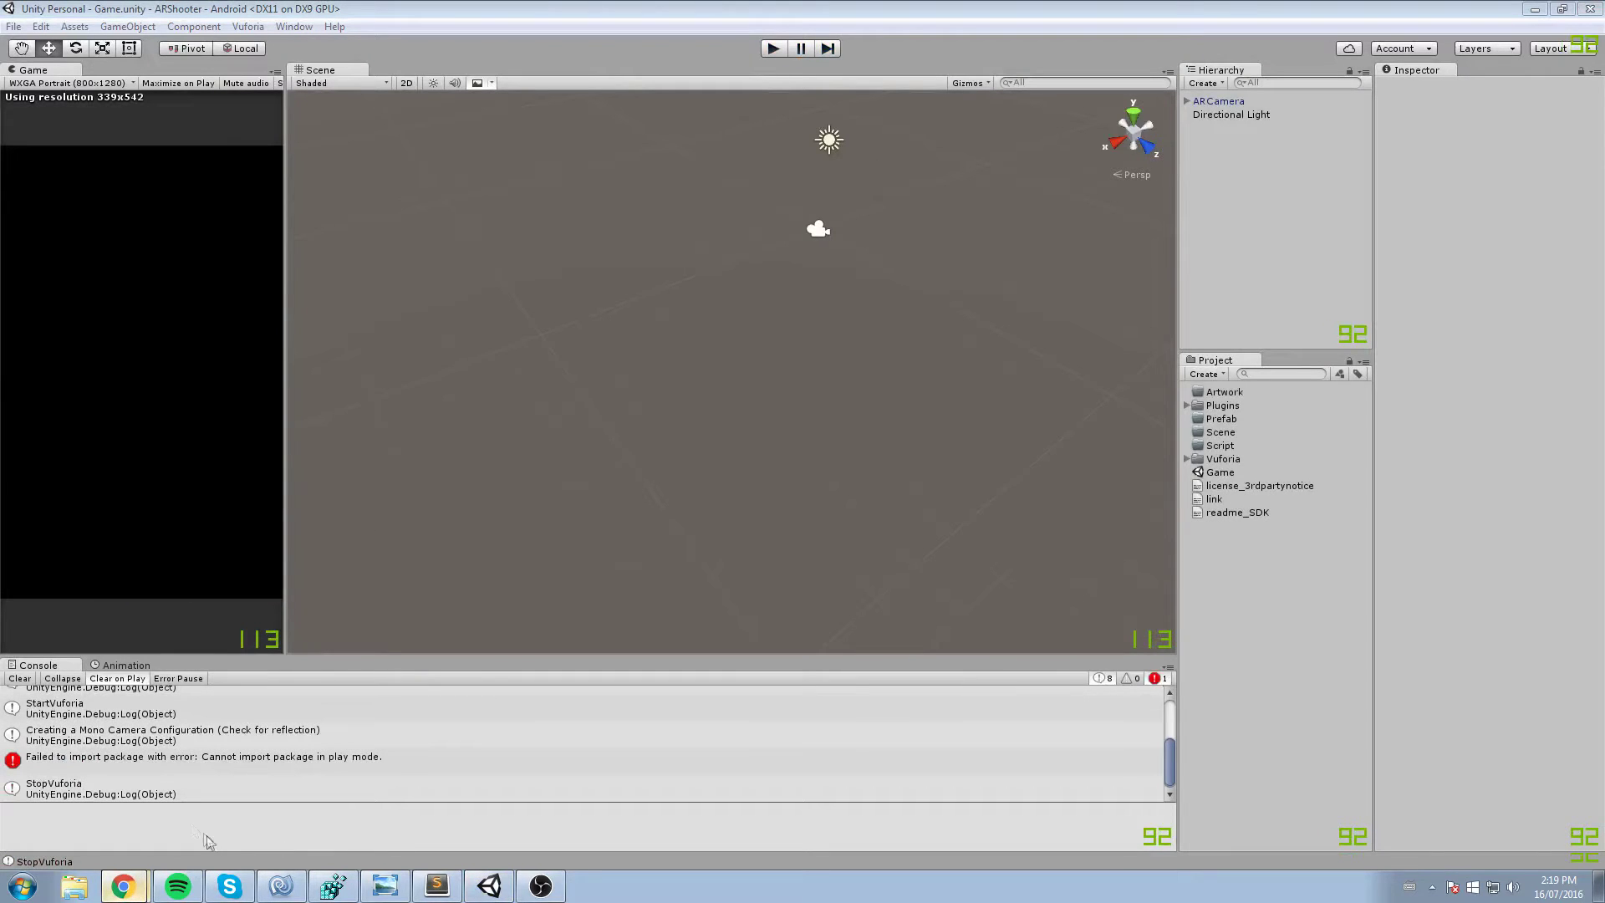
pyautogui.hotkey('alt', 'Tab')
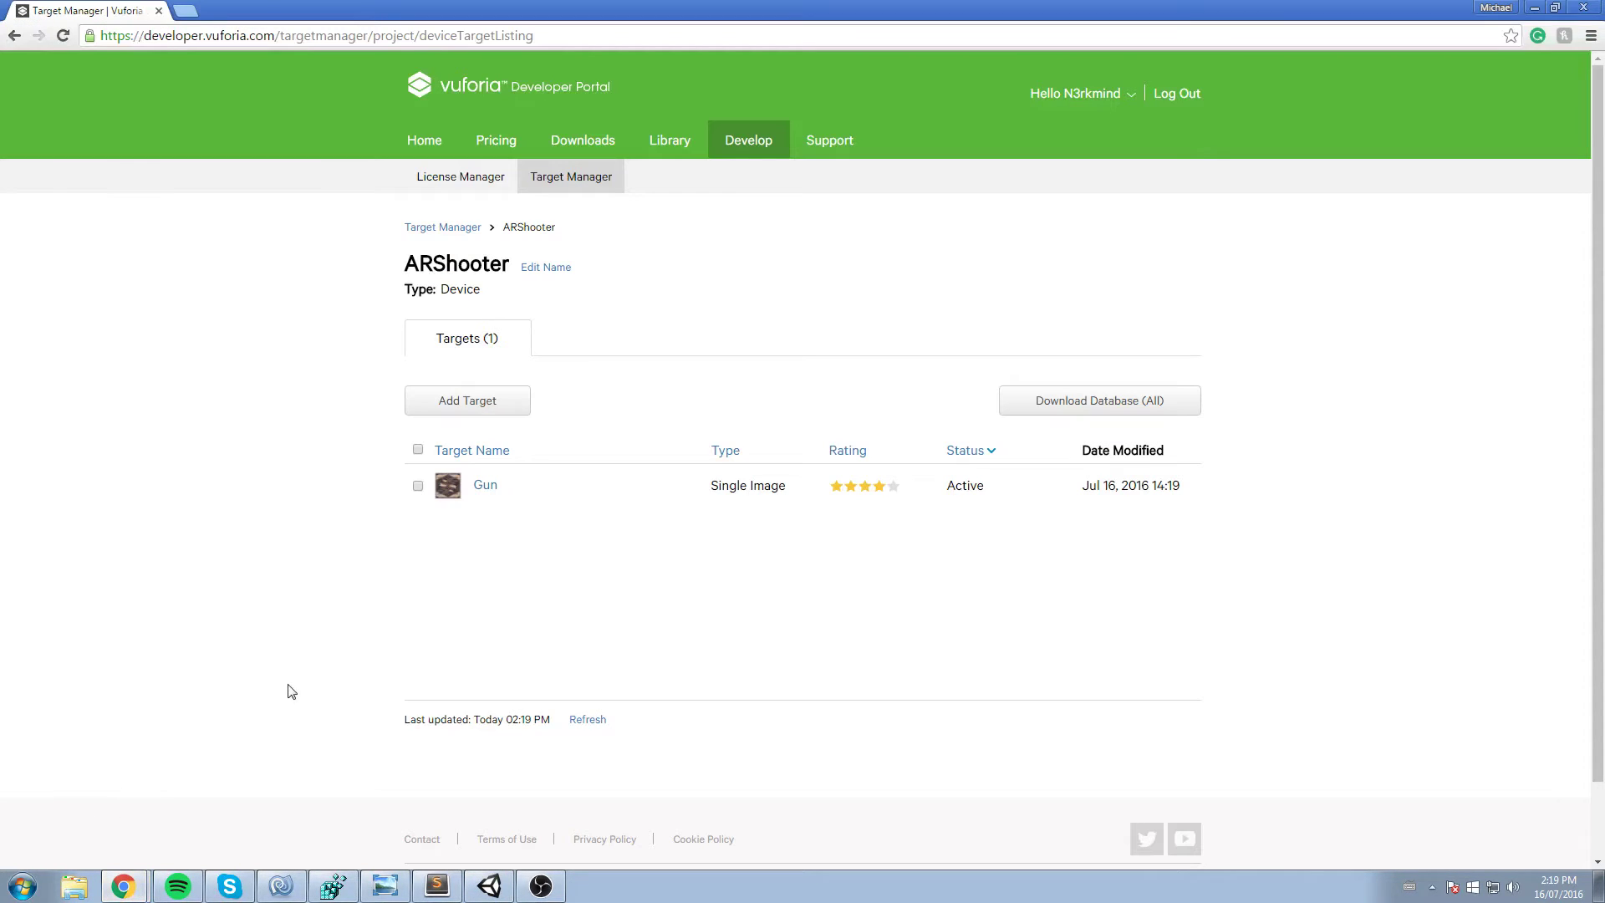
pyautogui.click(75, 886)
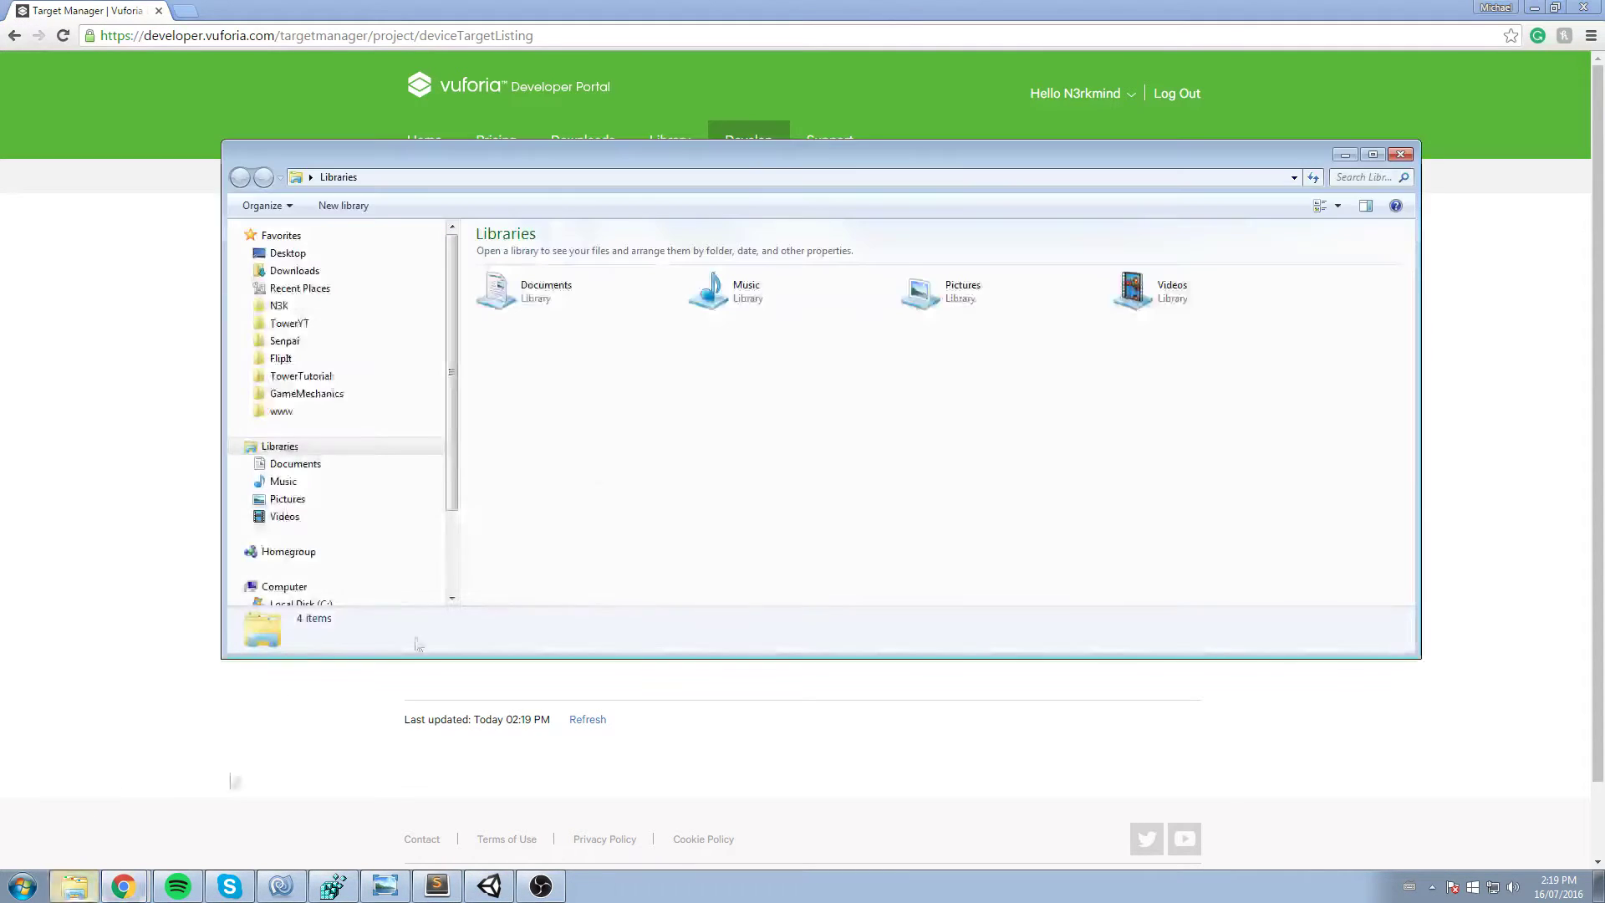
pyautogui.click(314, 271)
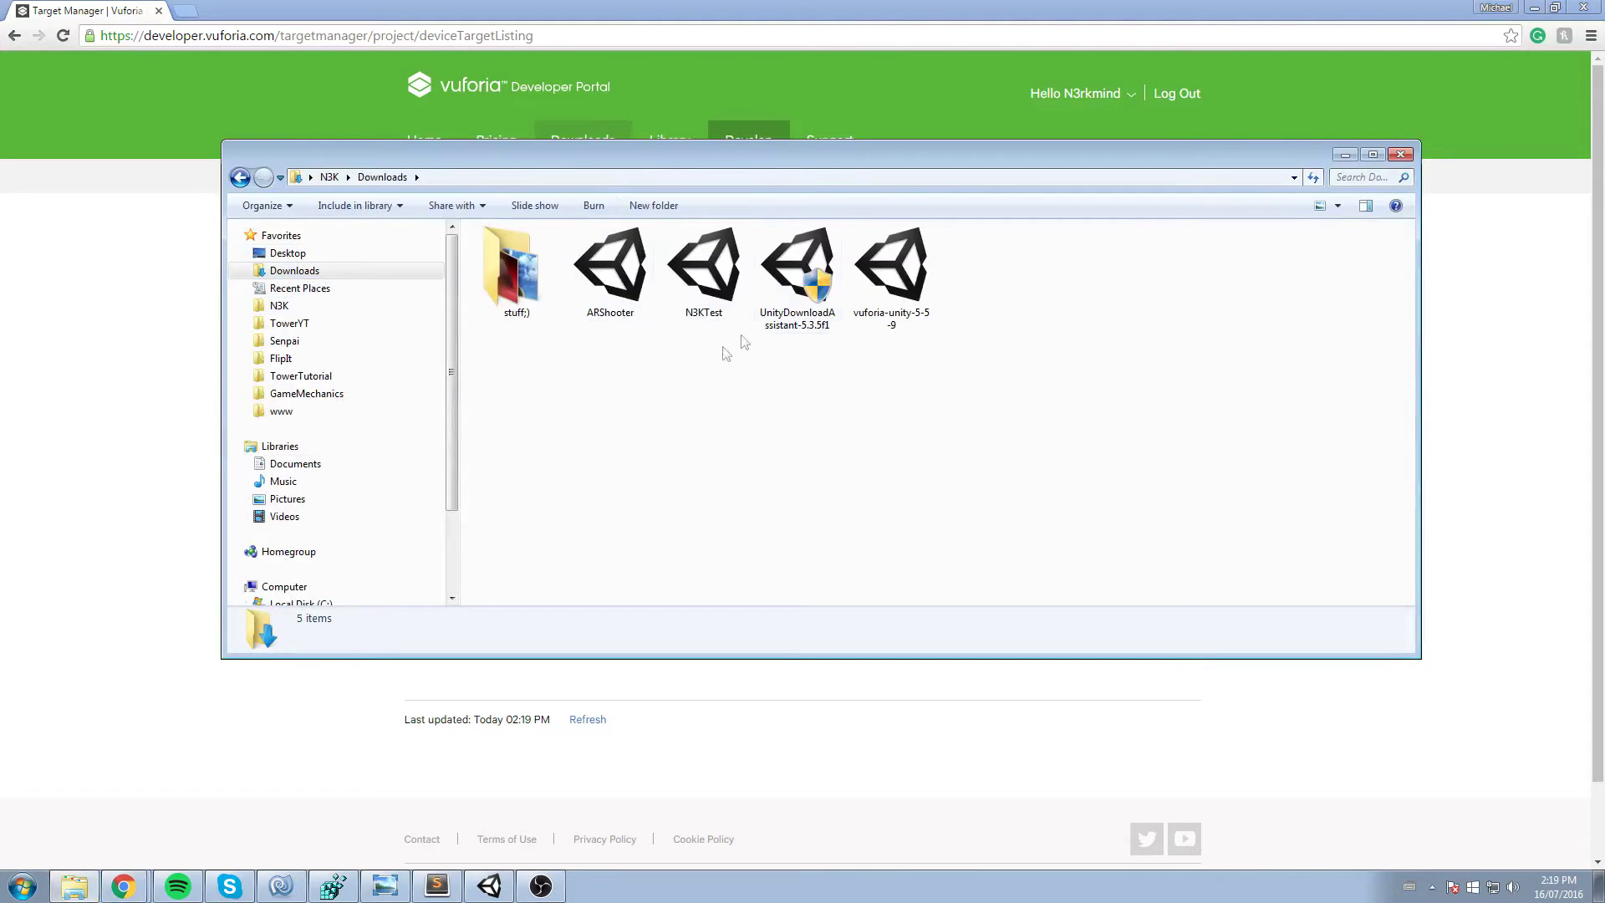
pyautogui.click(798, 276)
pyautogui.click(891, 272)
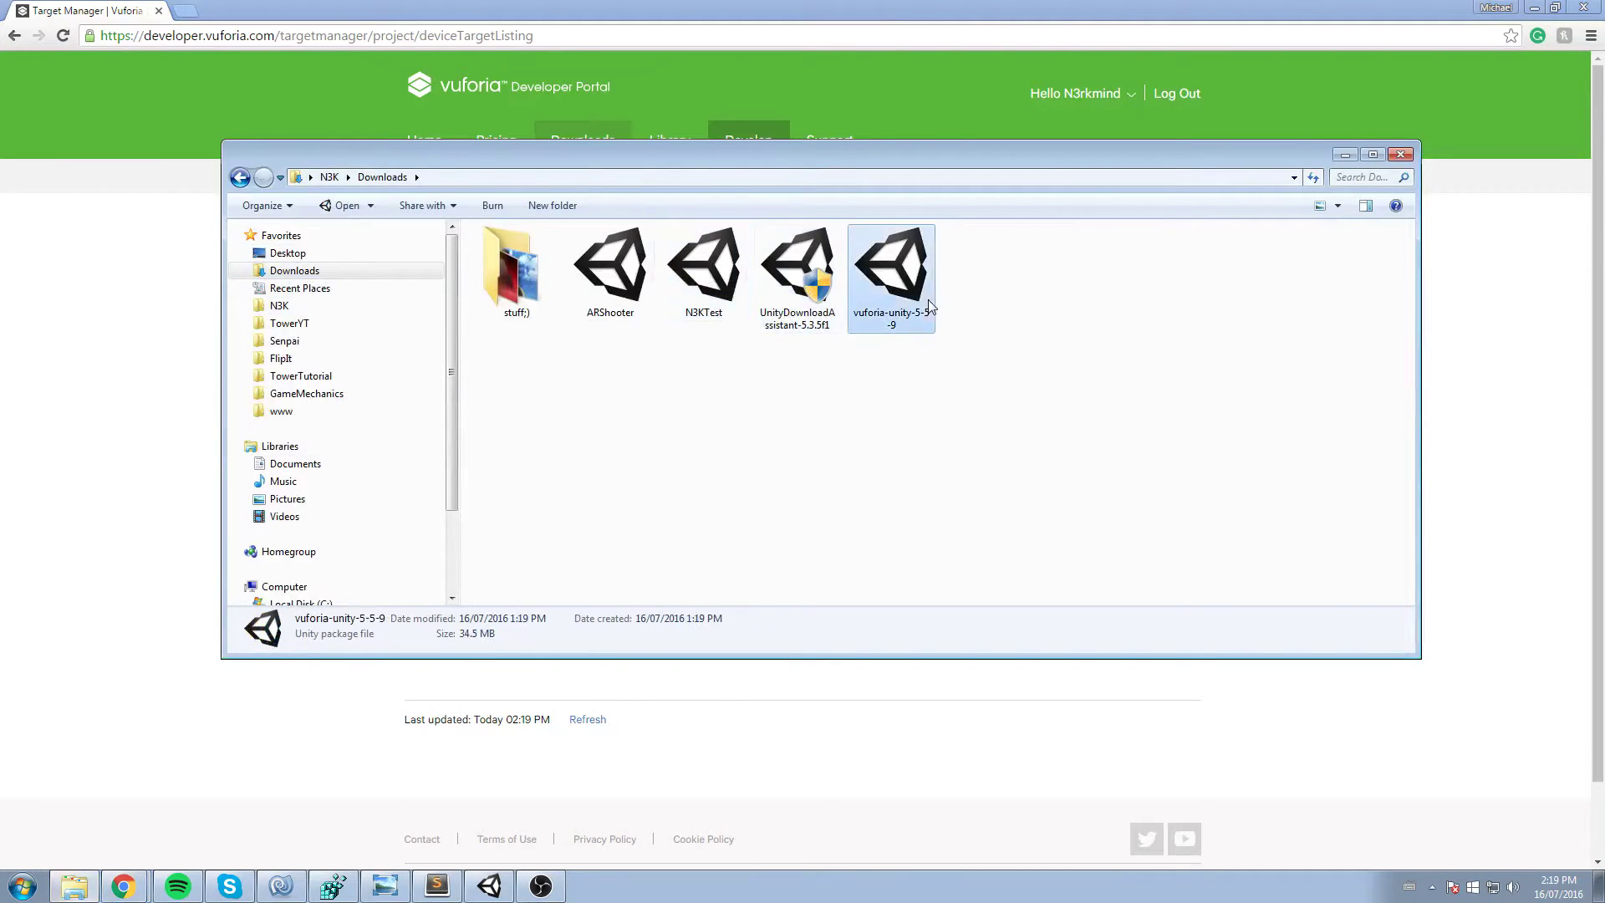
pyautogui.doubleClick(623, 272)
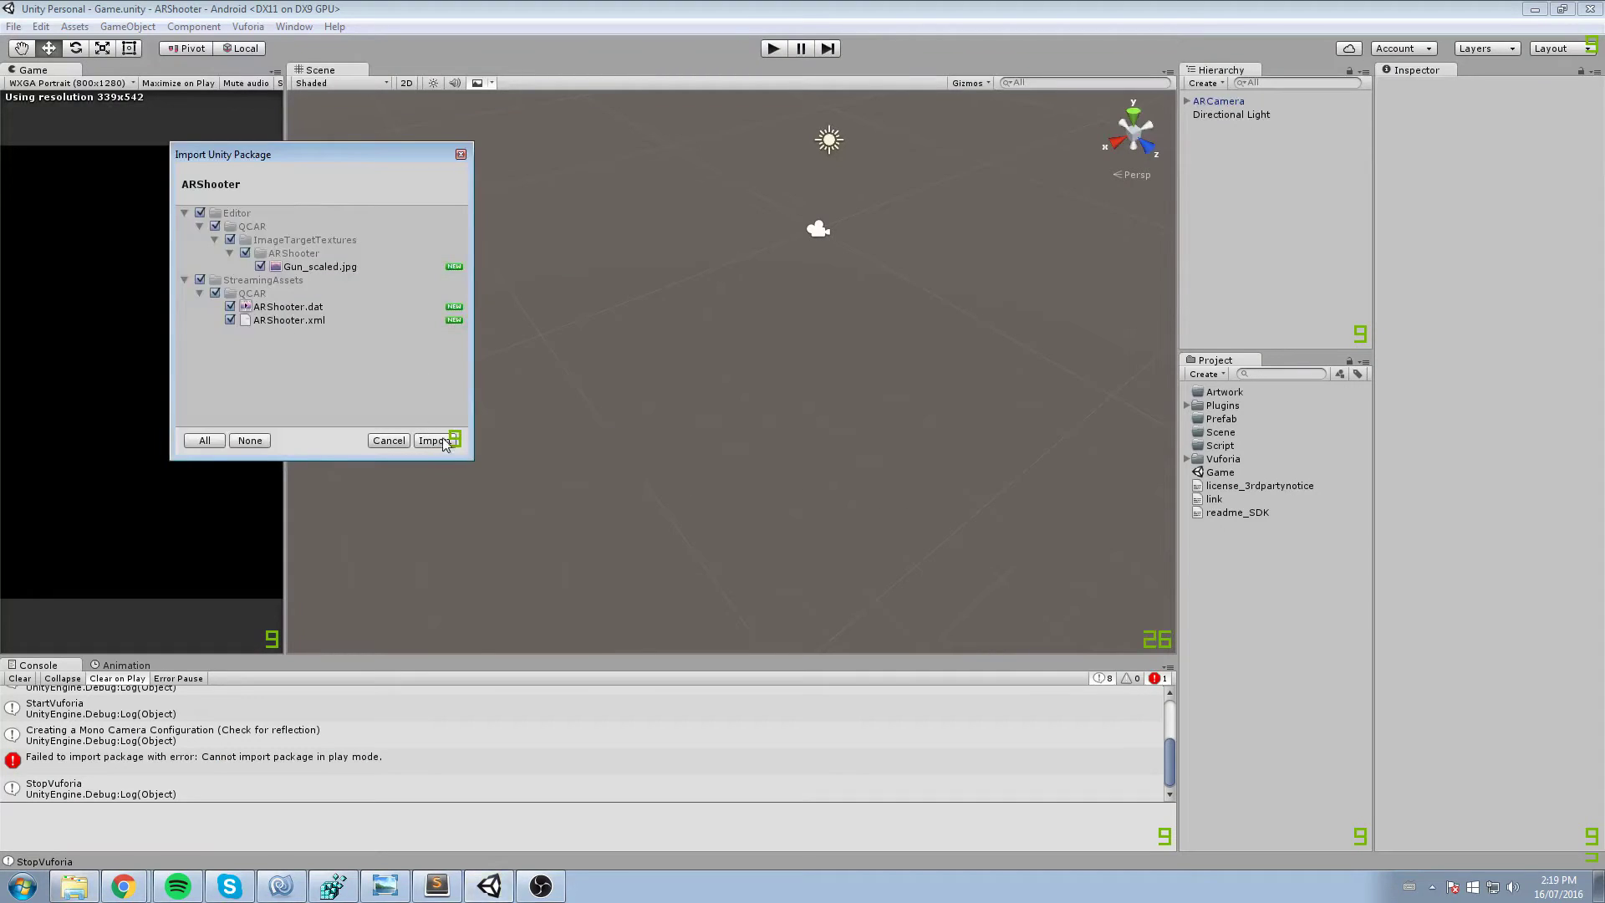
pyautogui.click(339, 266)
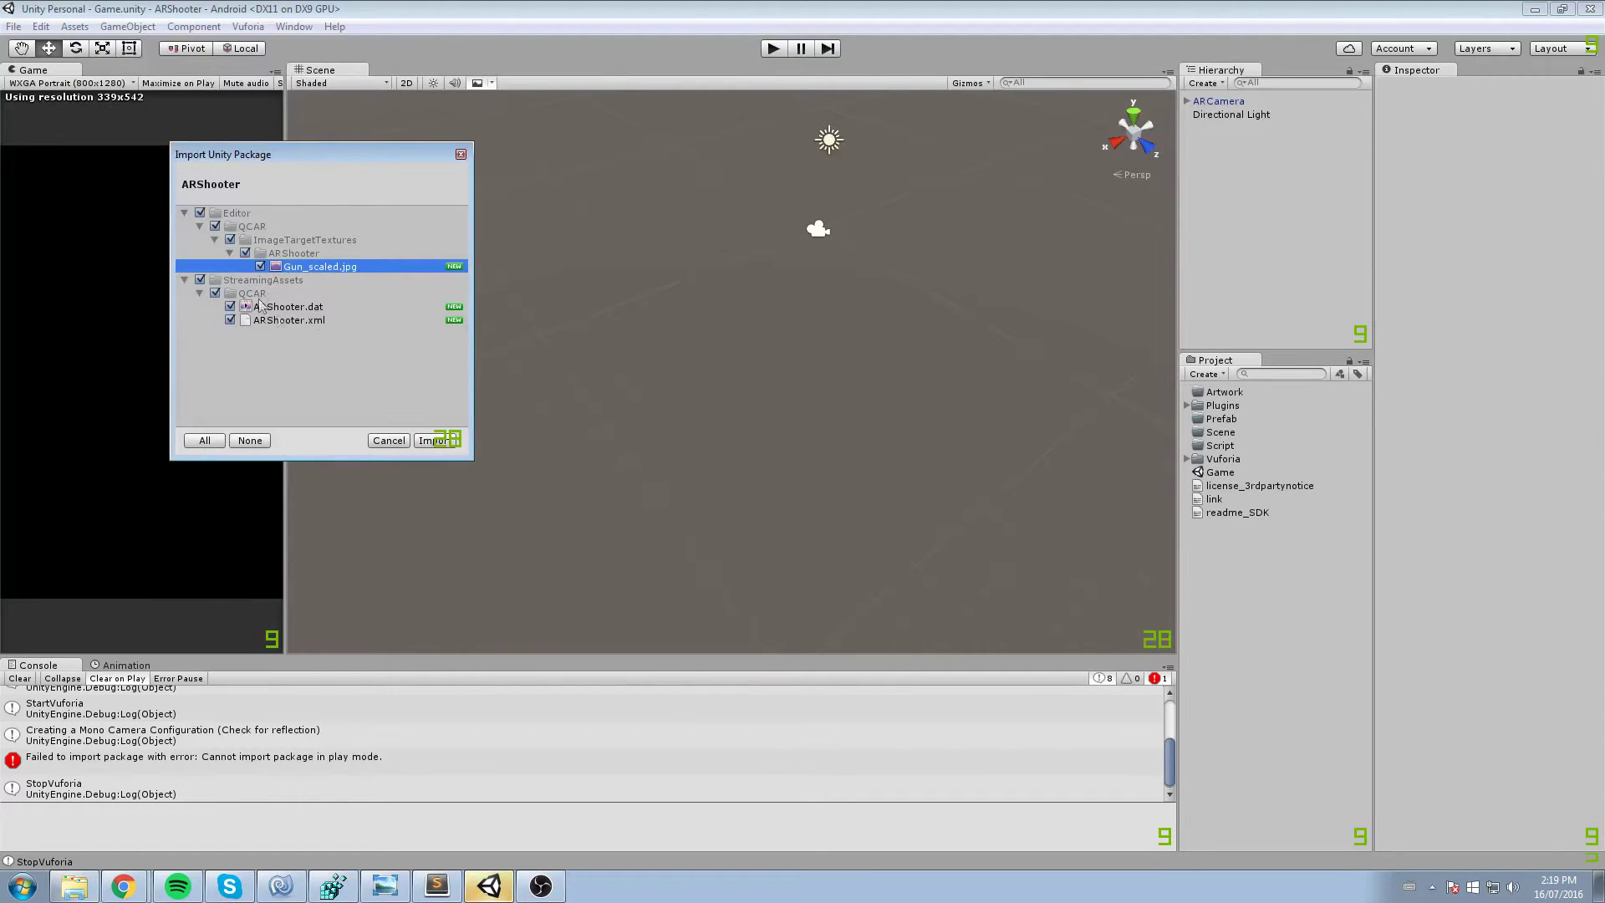
pyautogui.click(434, 440)
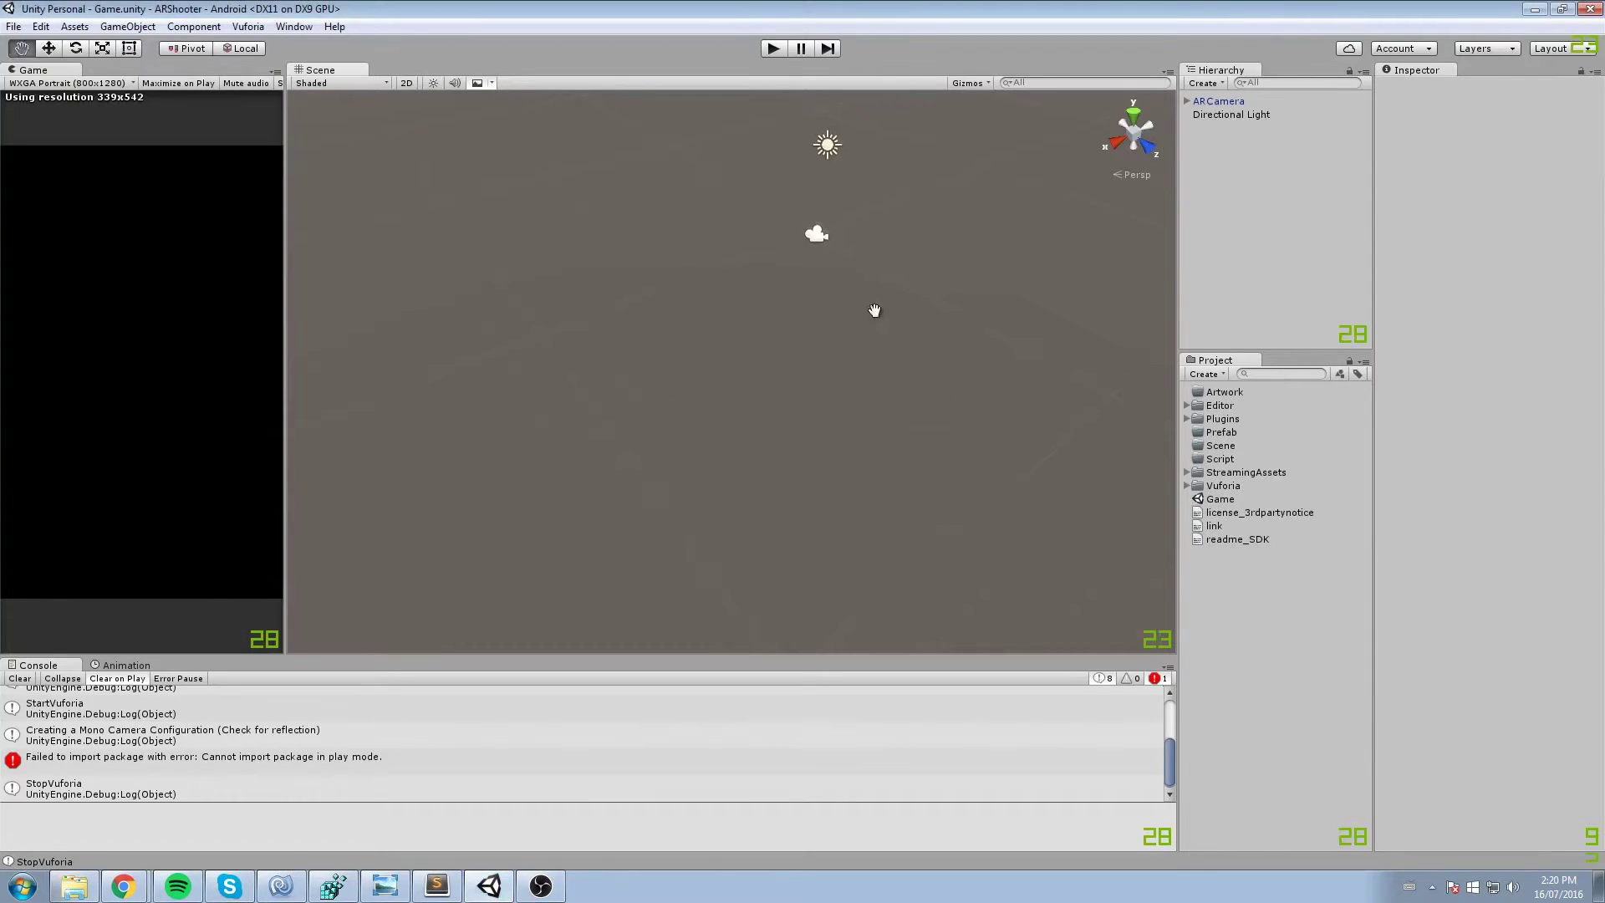
# - Select the ARCamera, test-run the scene once, and enable loading and activating the ARShooter database in its Database Load Behaviour
pyautogui.moveTo(874, 310); pyautogui.dragTo(868, 344, button='middle')
pyautogui.doubleClick(1220, 101)
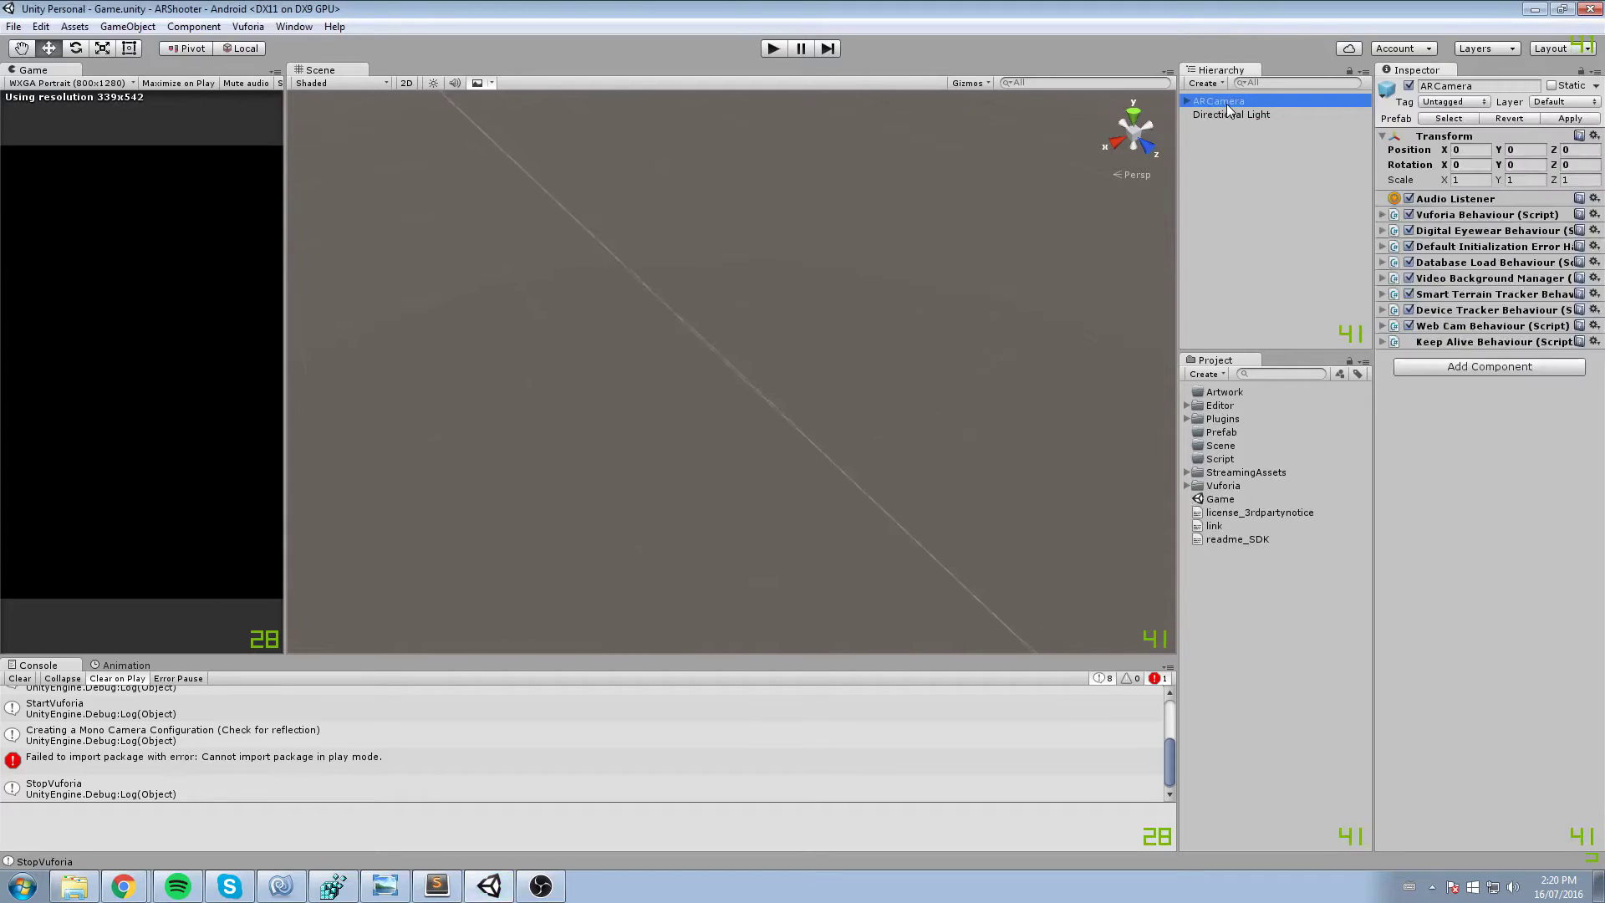
pyautogui.click(762, 50)
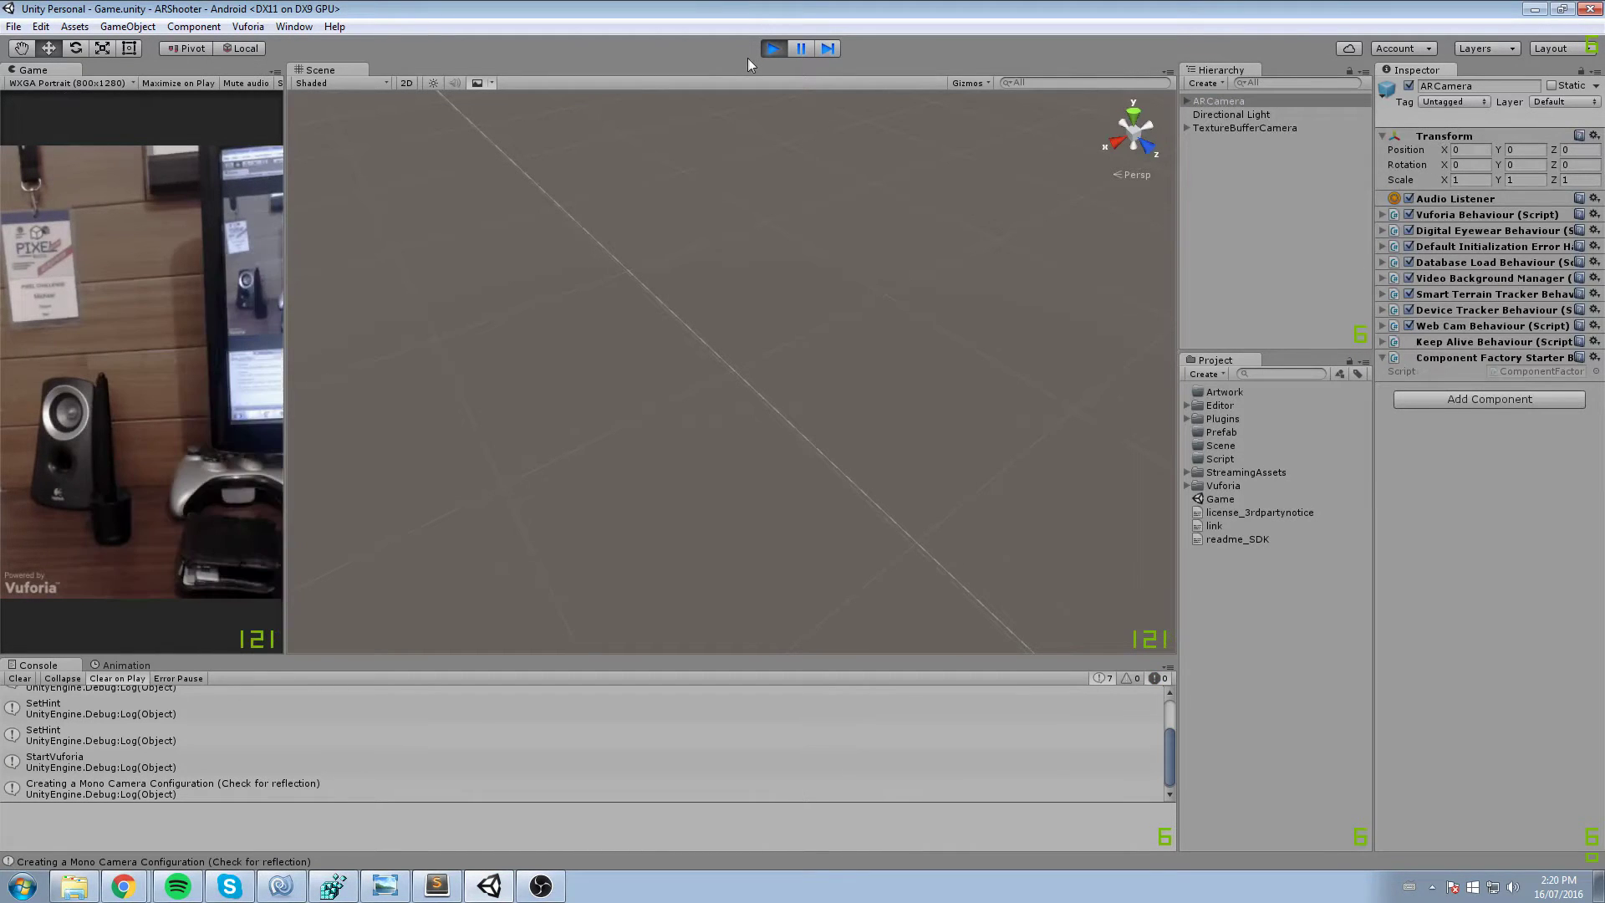
pyautogui.click(773, 50)
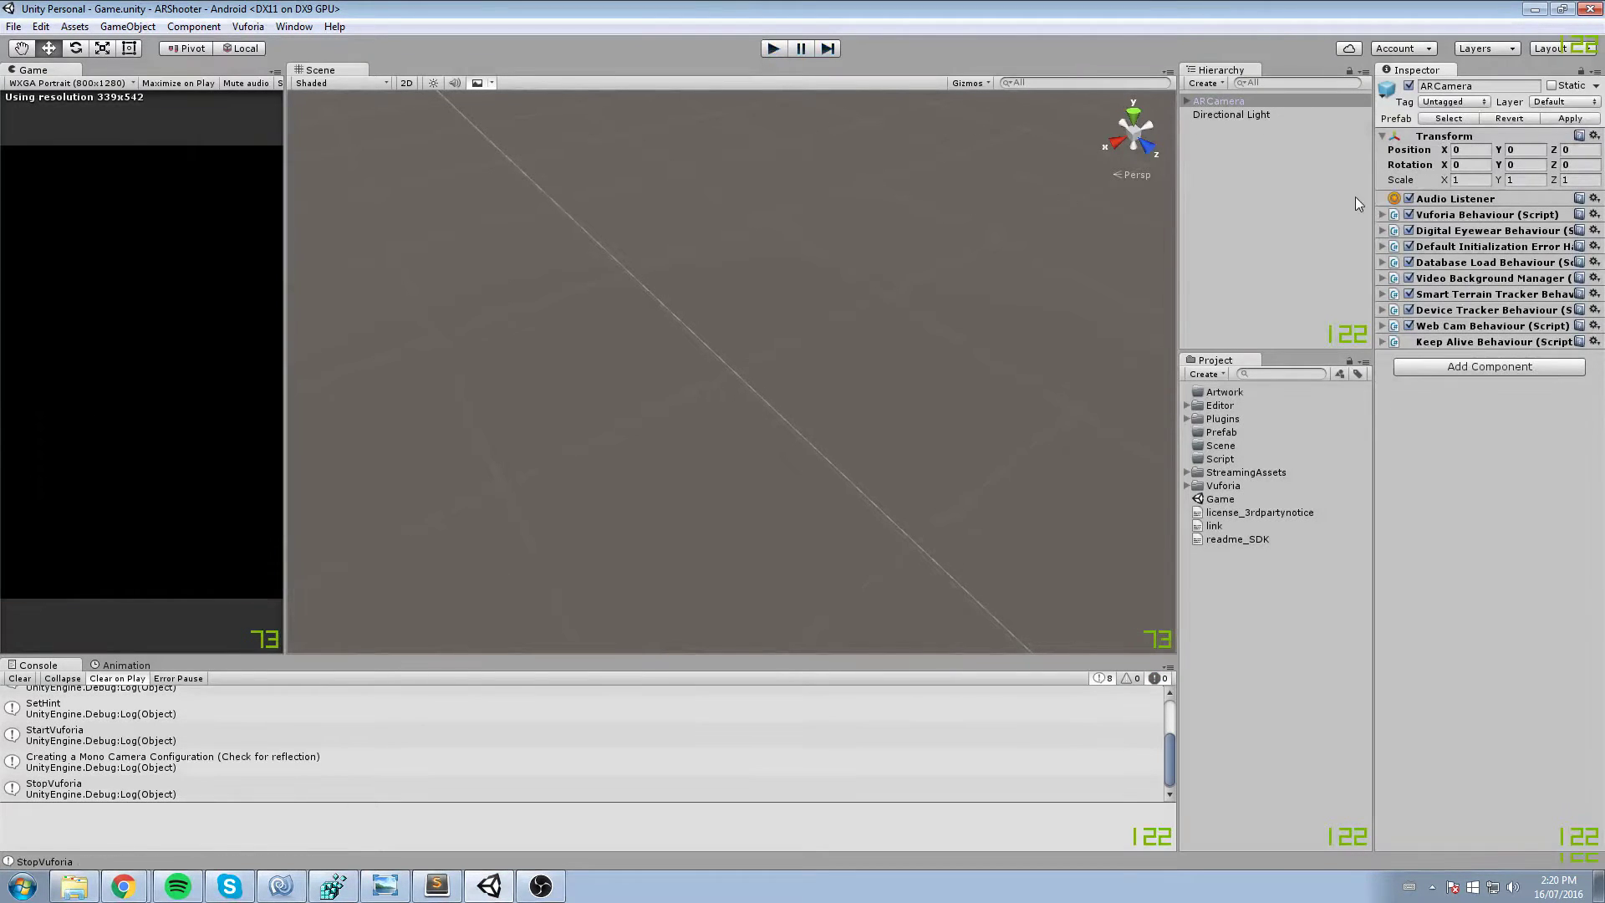
pyautogui.click(1473, 264)
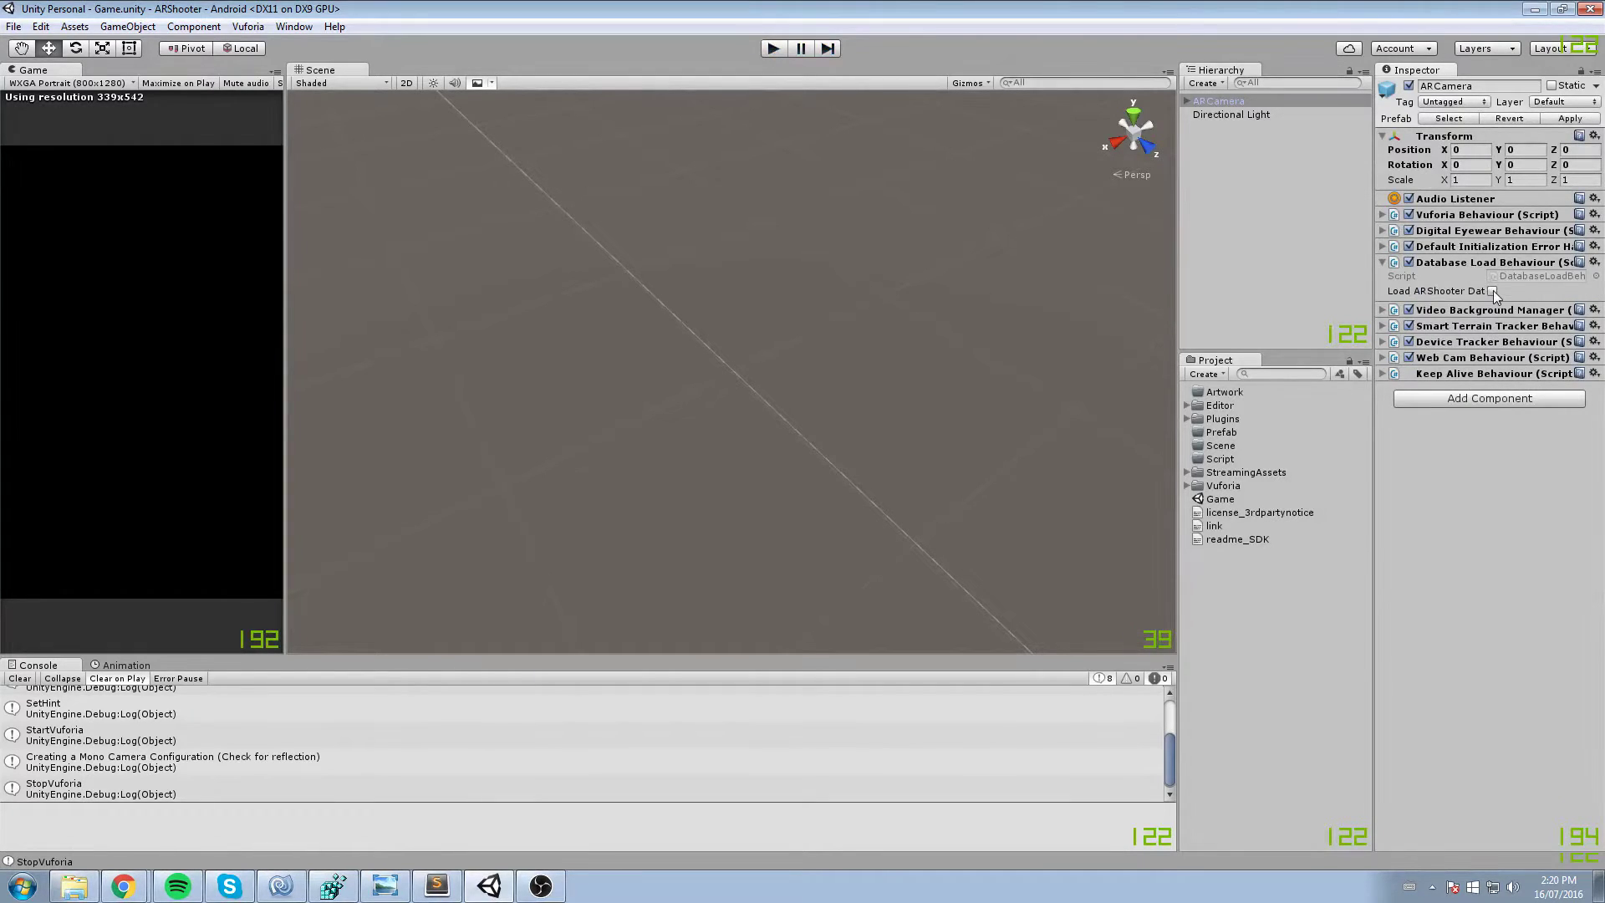
pyautogui.click(1493, 290)
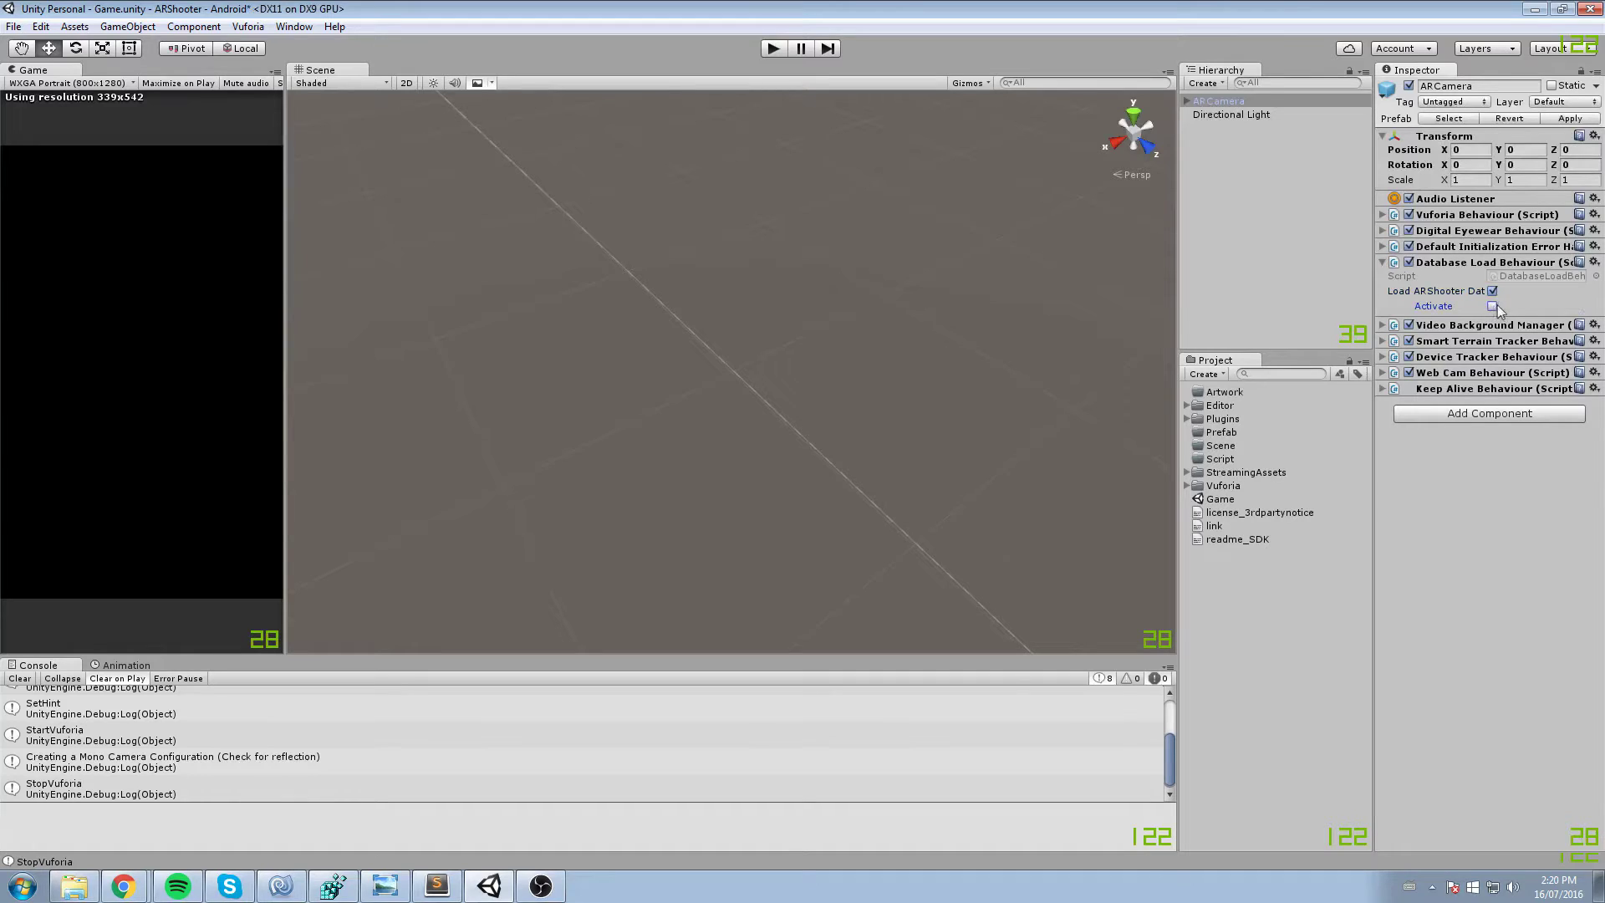
# - Run the scene to inspect the New Game Object generated at runtime, stop it and reselect the ARCamera
pyautogui.click(780, 52)
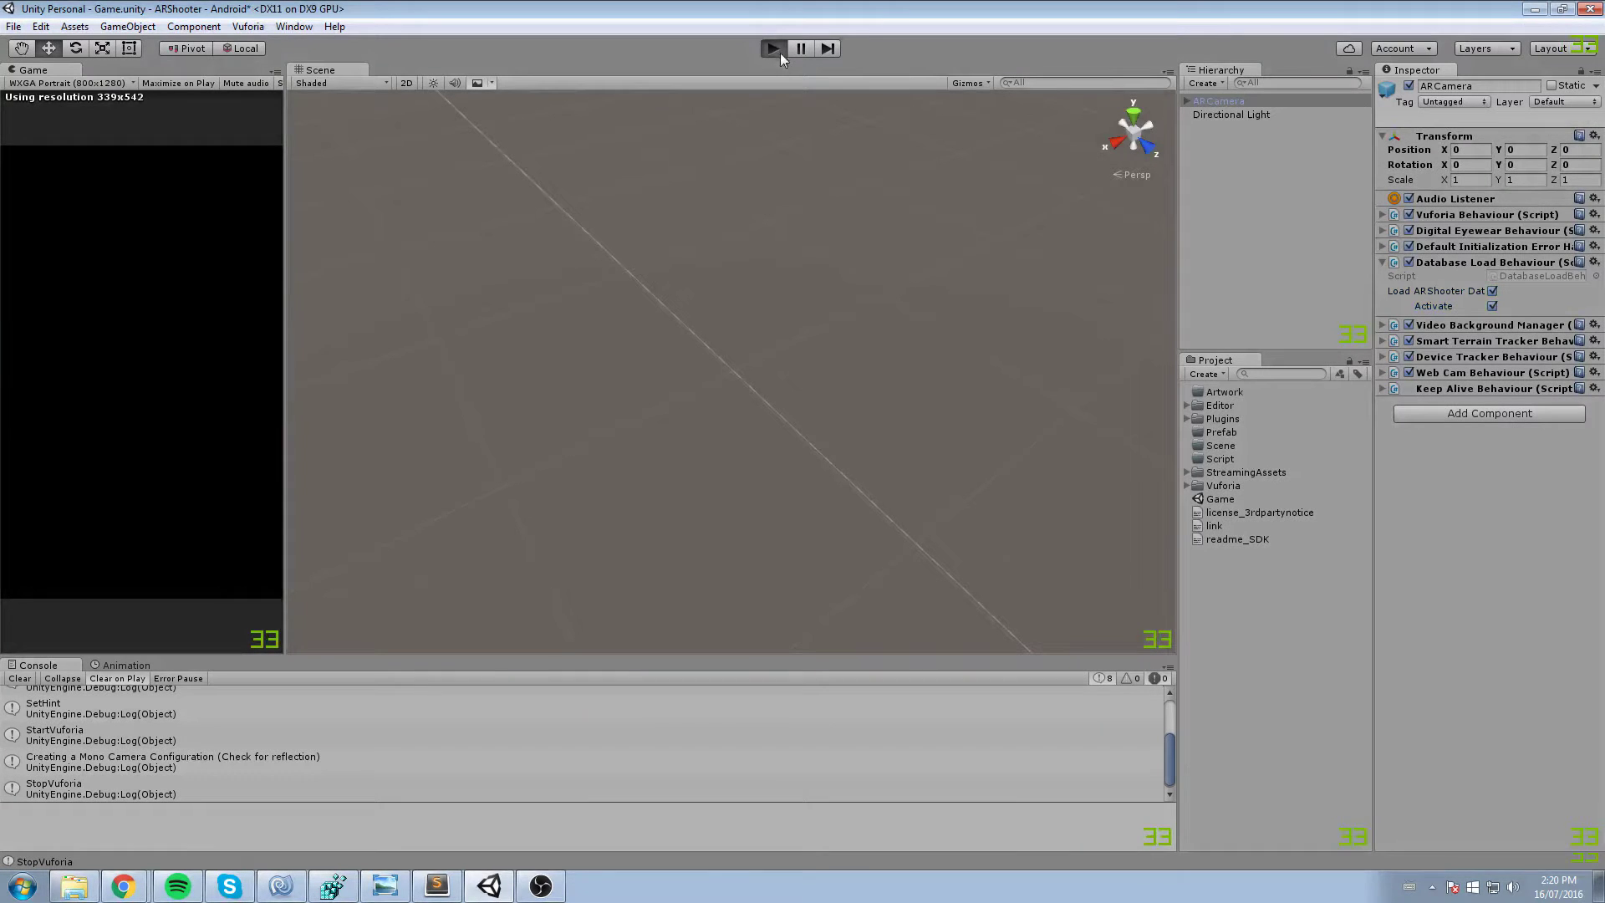
pyautogui.click(1240, 127)
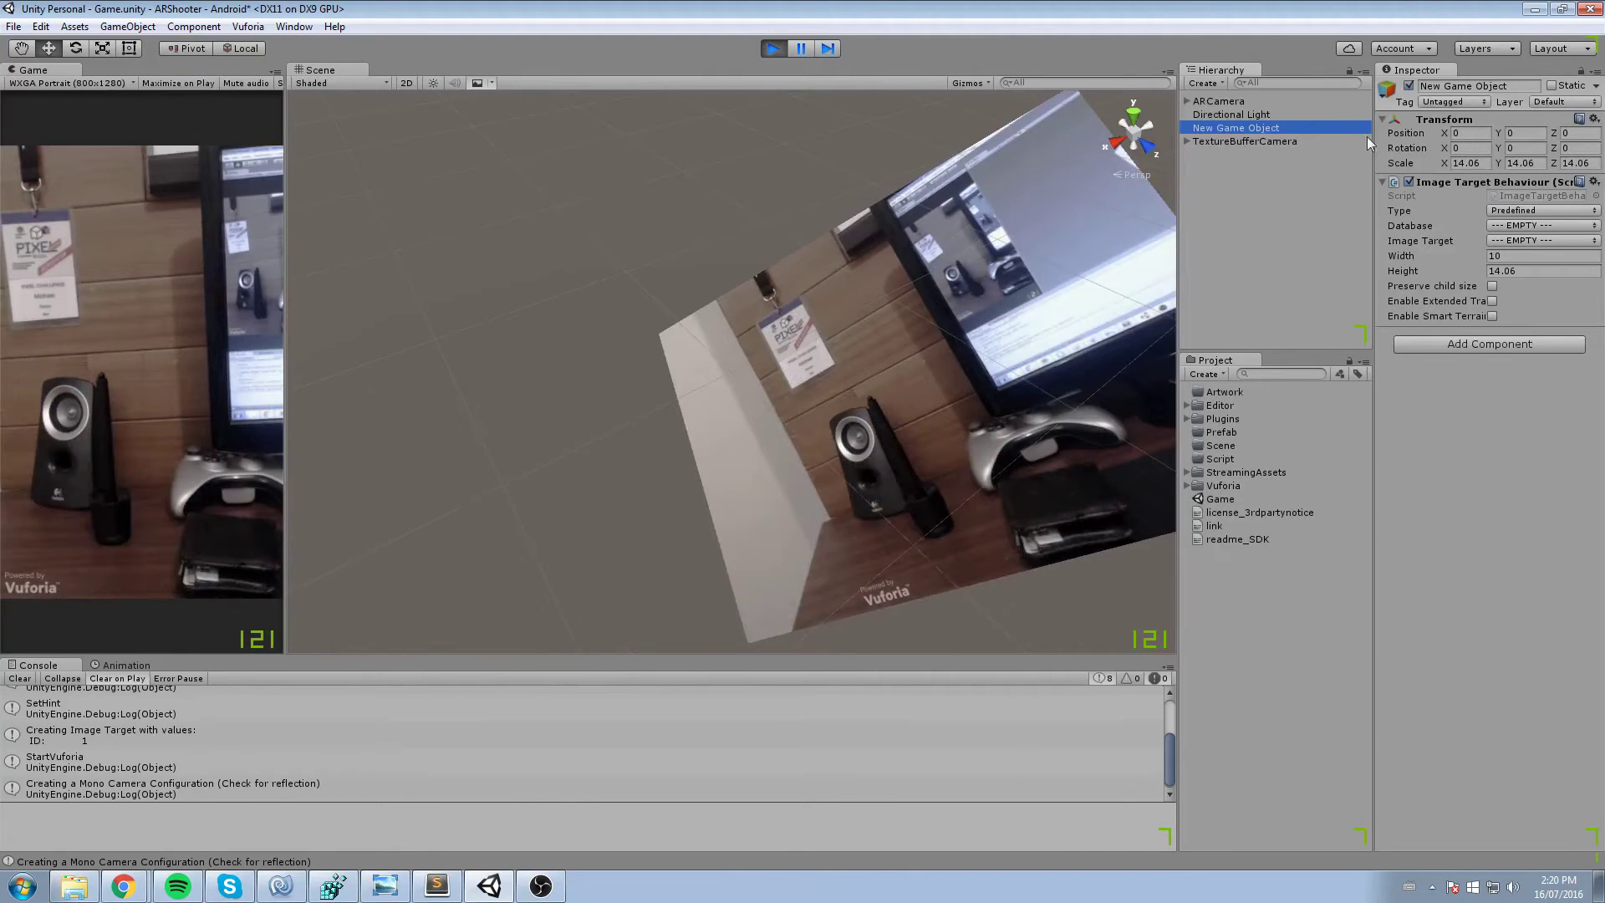
pyautogui.click(777, 50)
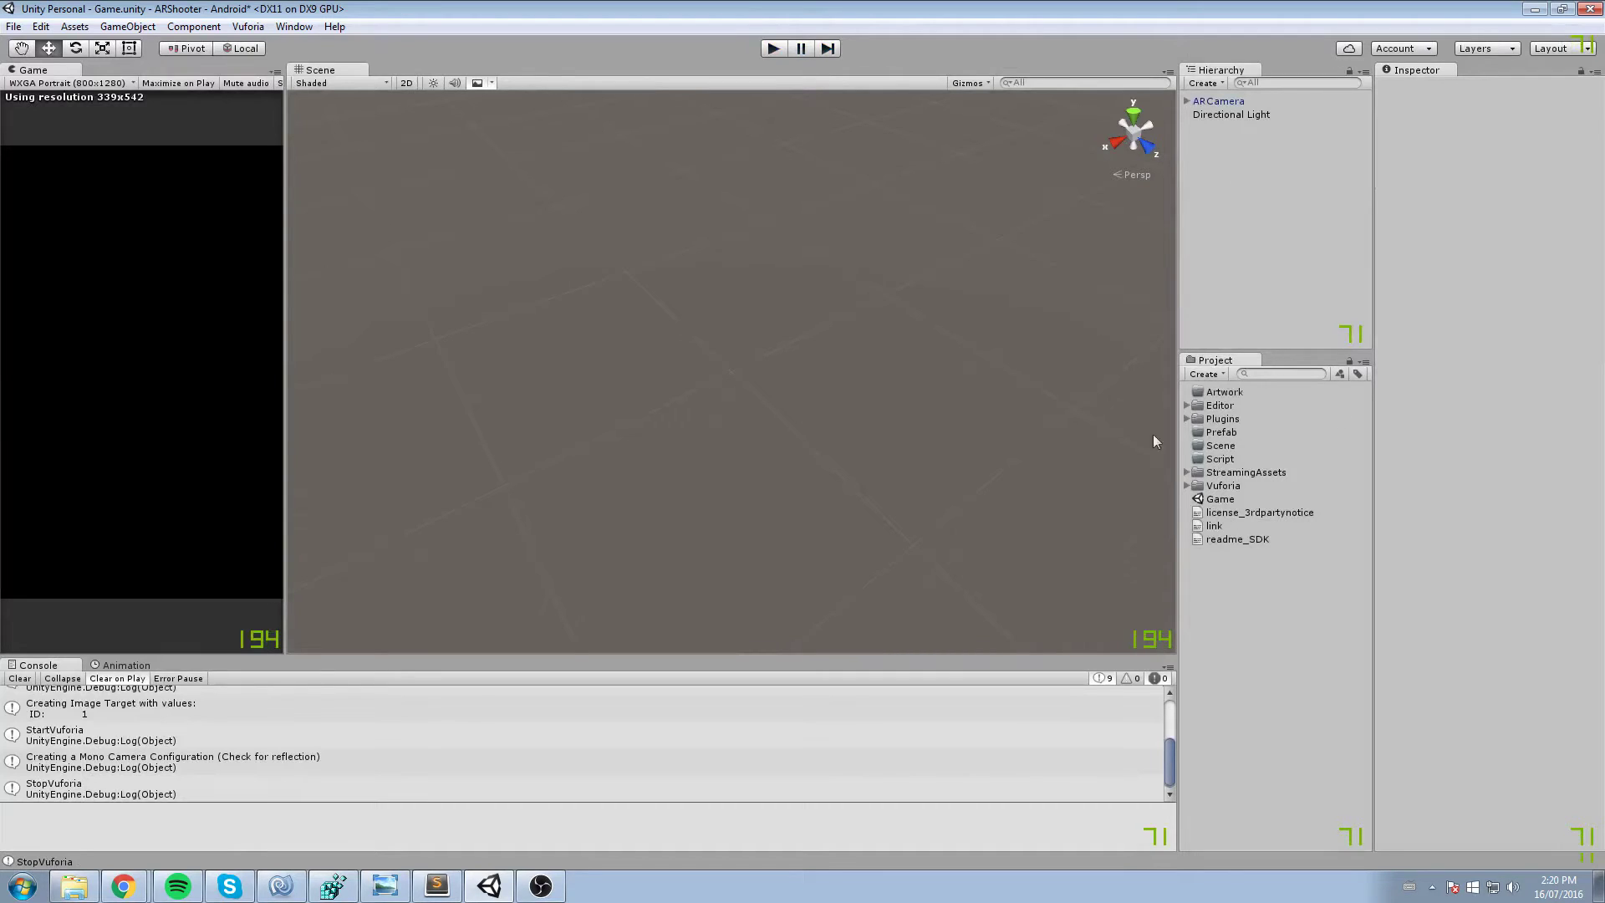
pyautogui.click(1221, 102)
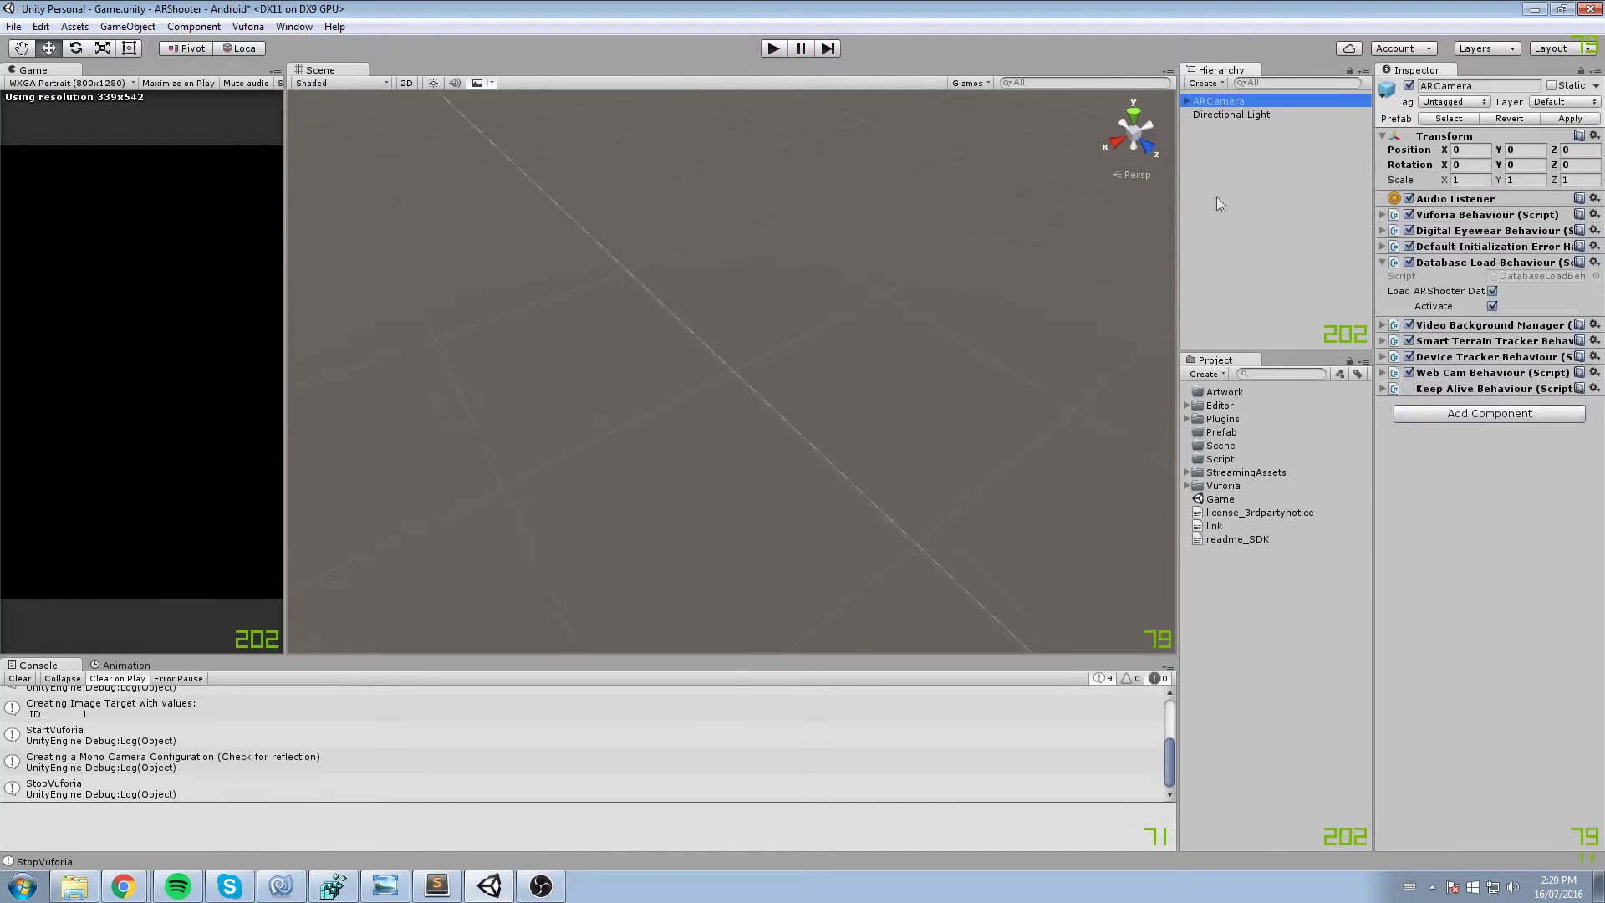
pyautogui.click(1236, 264)
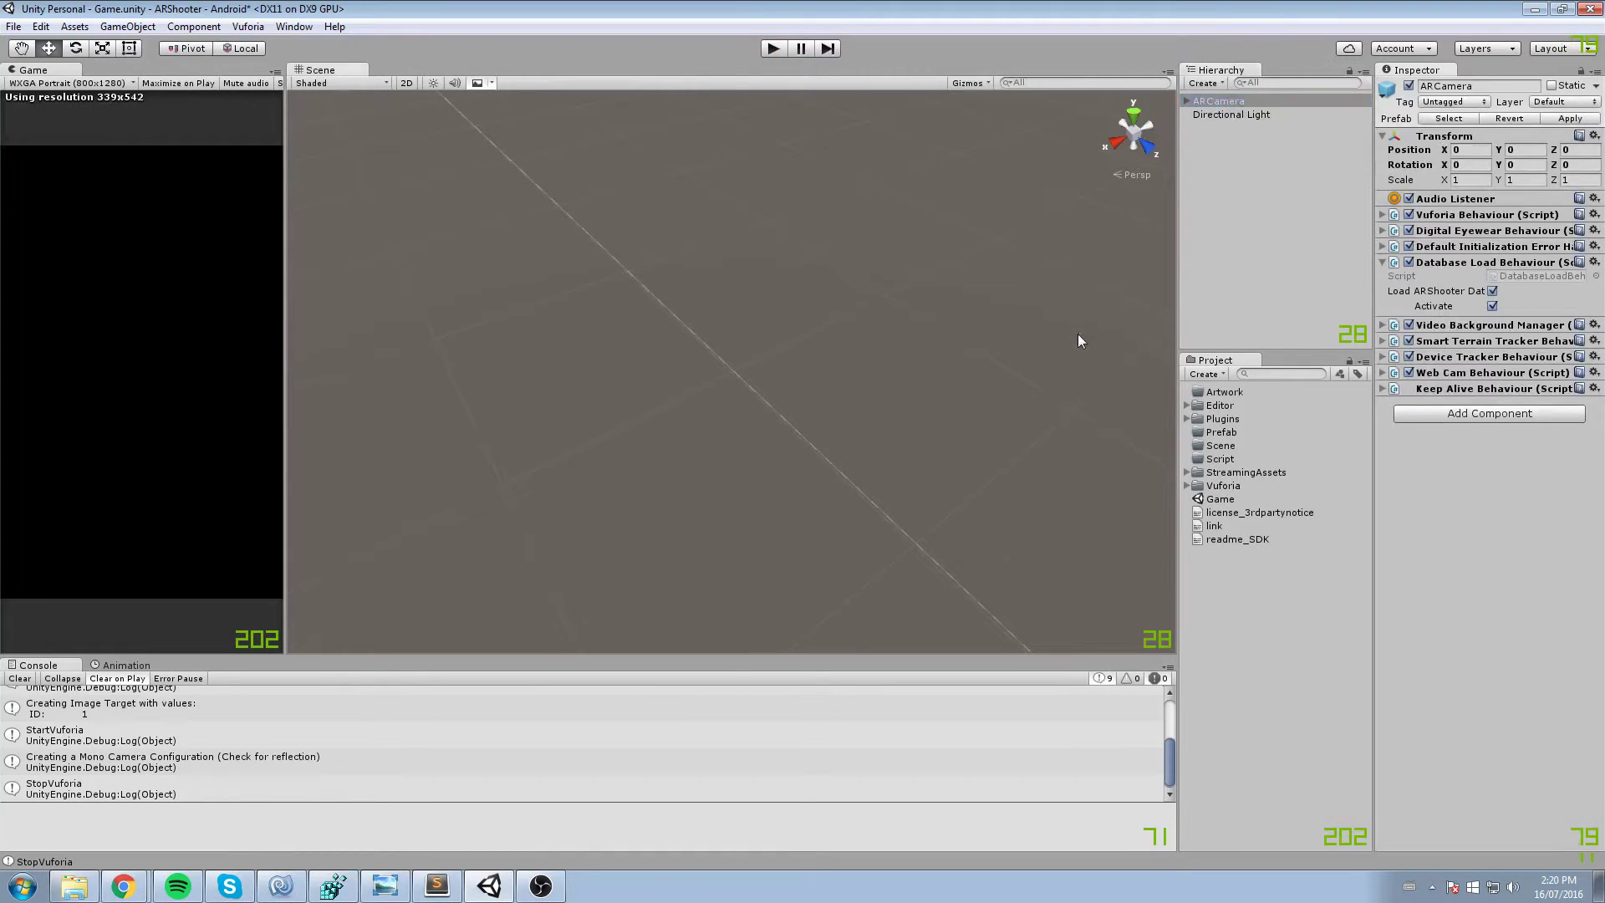
# - Add the ImageTarget prefab from Vuforia's Prefabs folder to the scene hierarchy and focus the view on it
pyautogui.click(1188, 485)
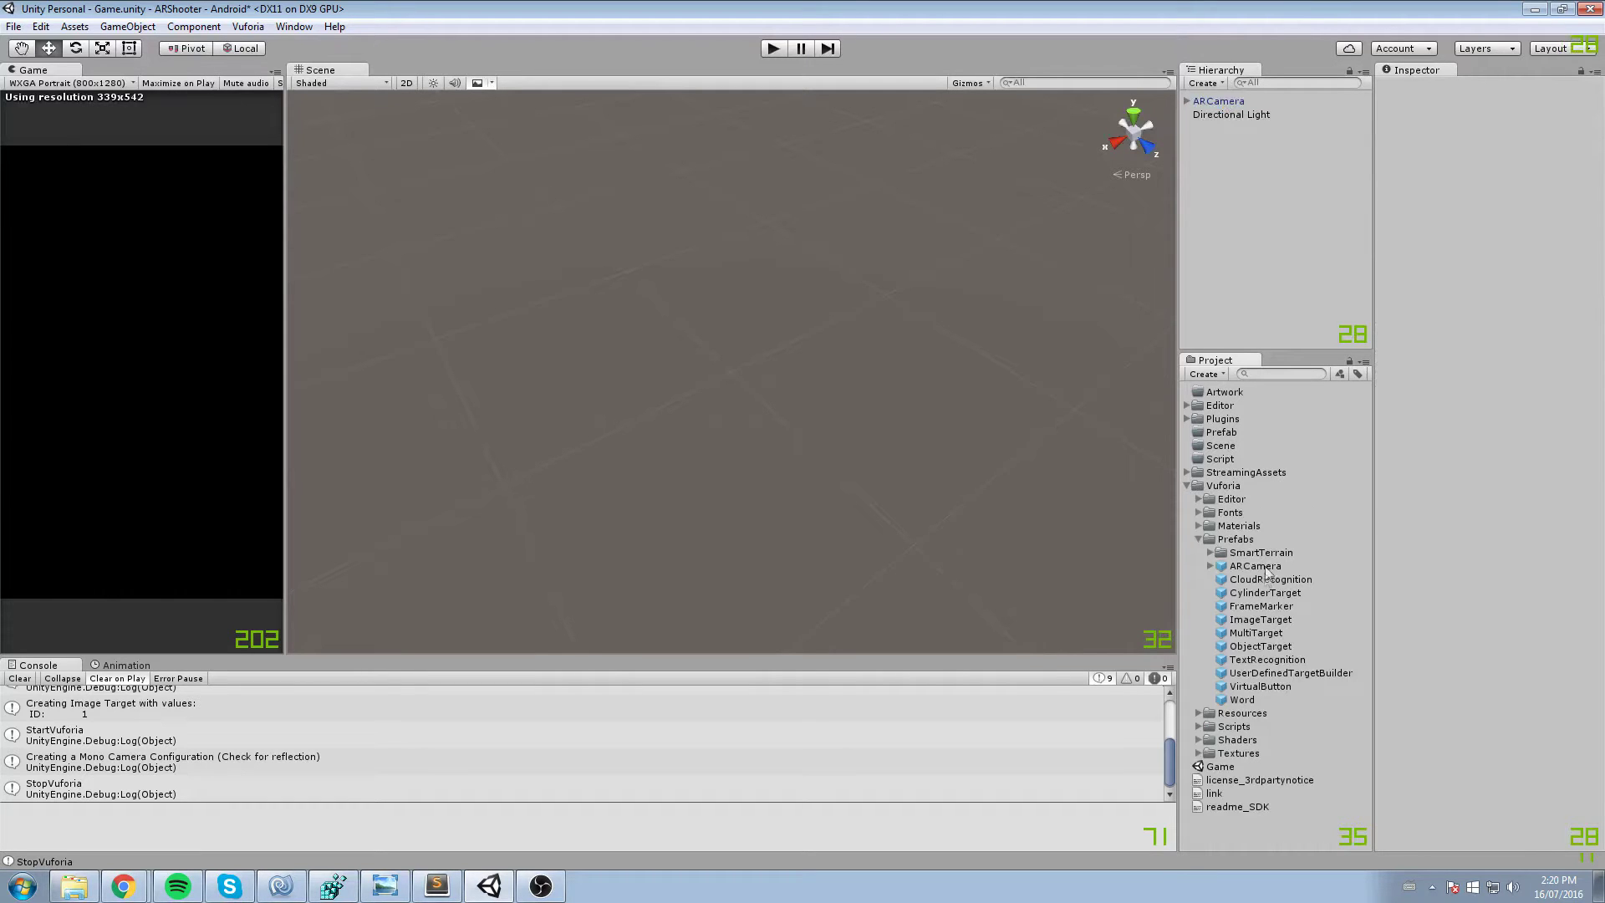
pyautogui.click(1237, 539)
pyautogui.click(1254, 566)
pyautogui.click(1274, 633)
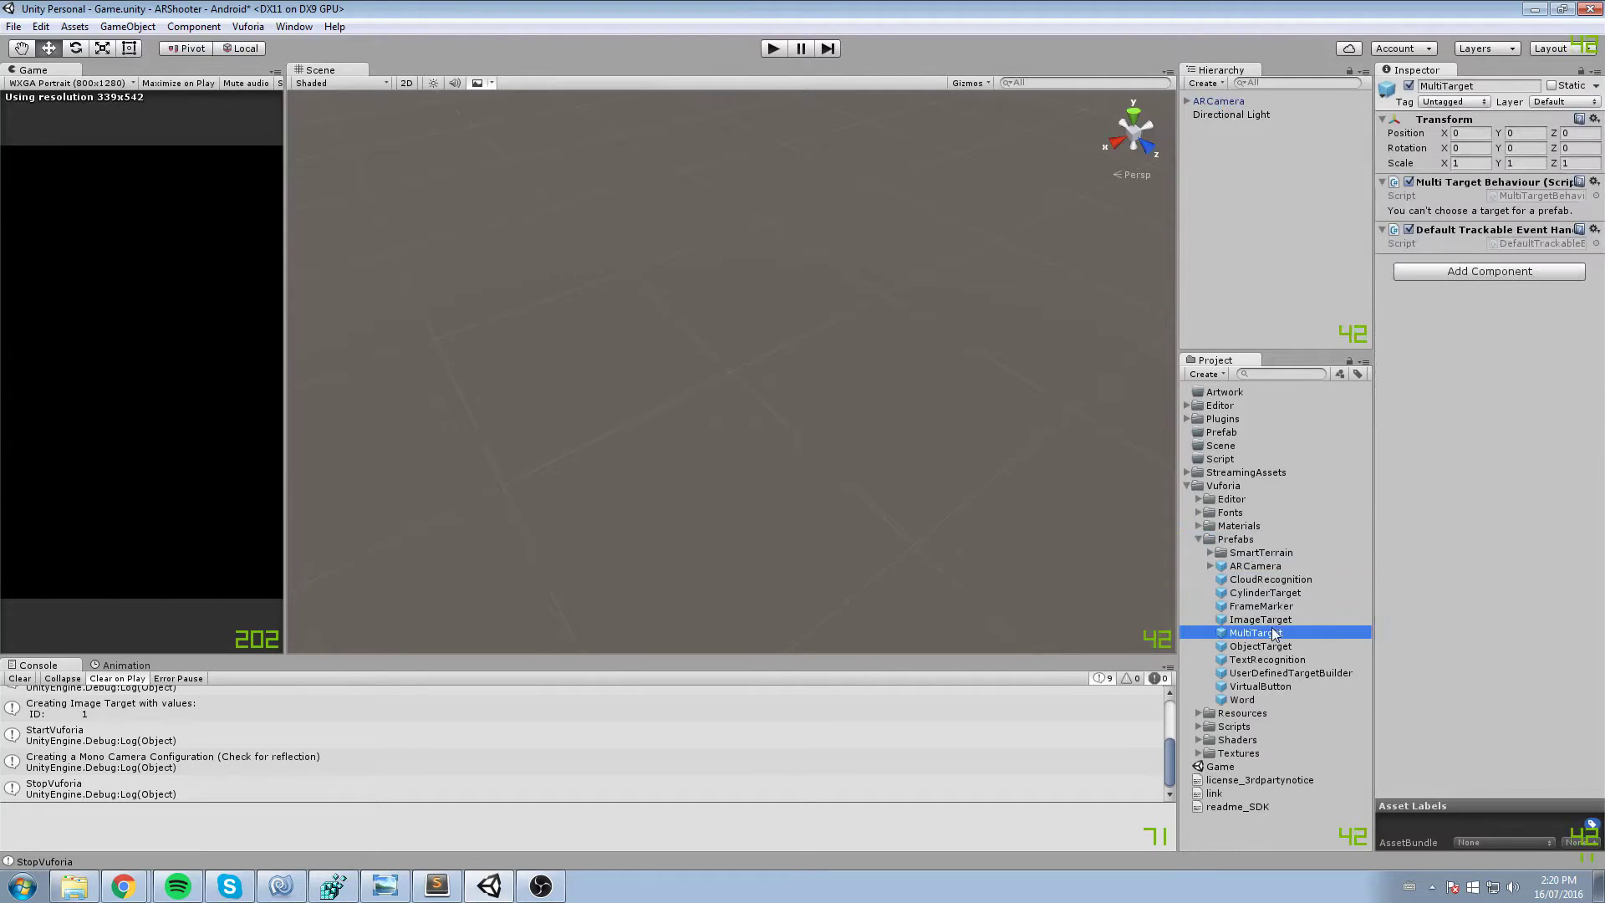
pyautogui.click(1260, 619)
pyautogui.moveTo(1272, 621); pyautogui.dragTo(1244, 140)
pyautogui.doubleClick(1237, 127)
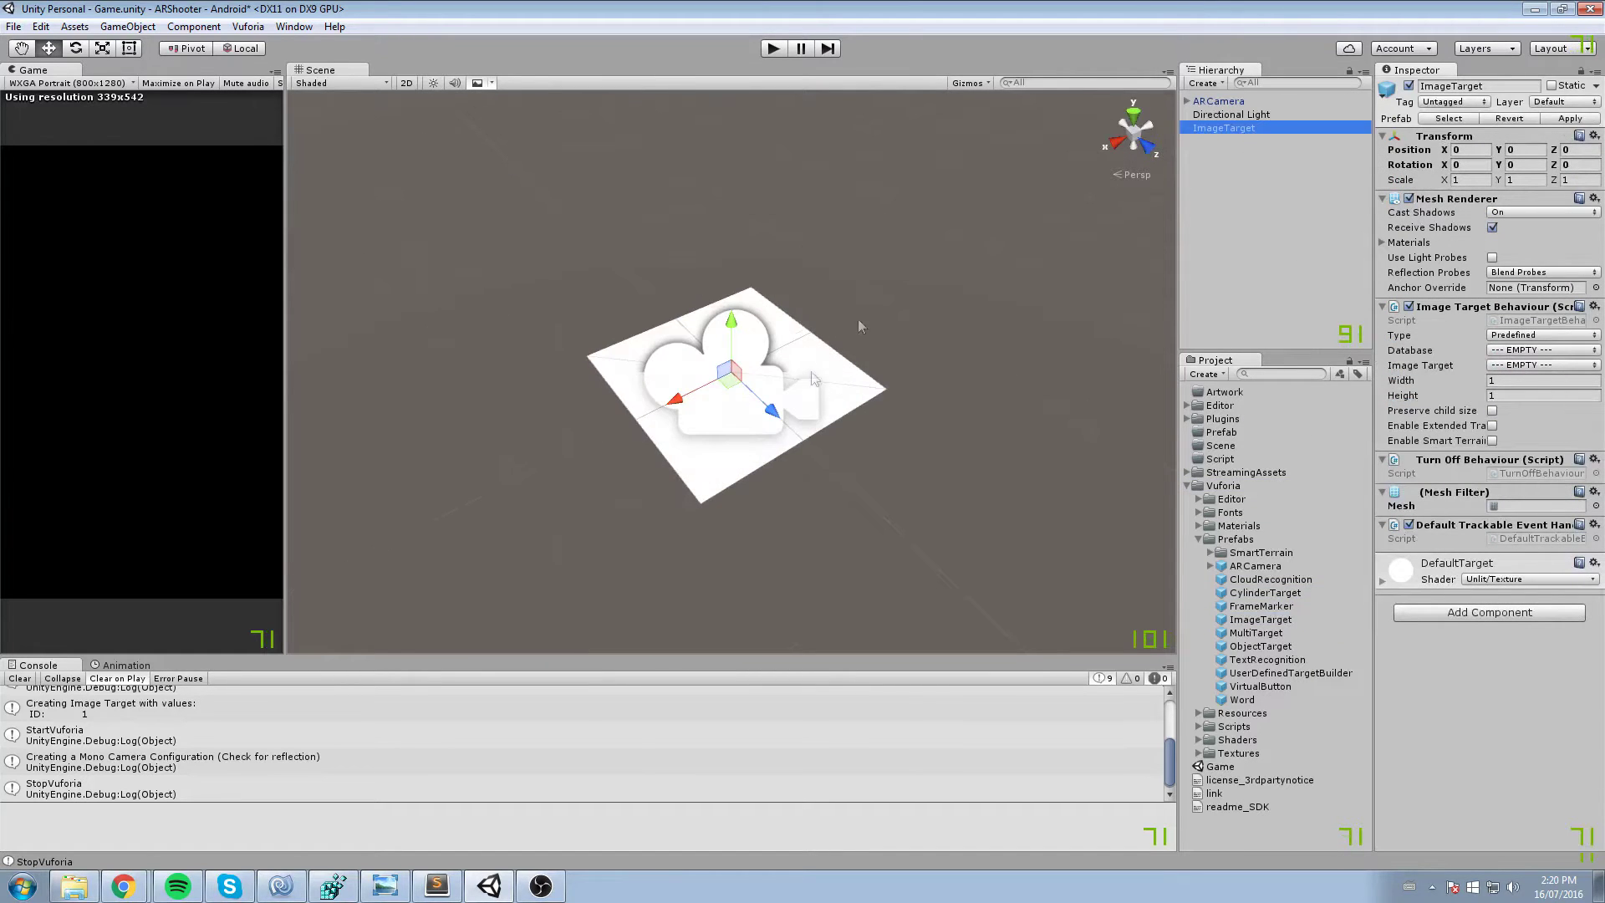
# - Set the ImageTarget's database to ARShooter and try moving the target along its Z axis, undoing the move
pyautogui.click(1505, 352)
pyautogui.click(1520, 387)
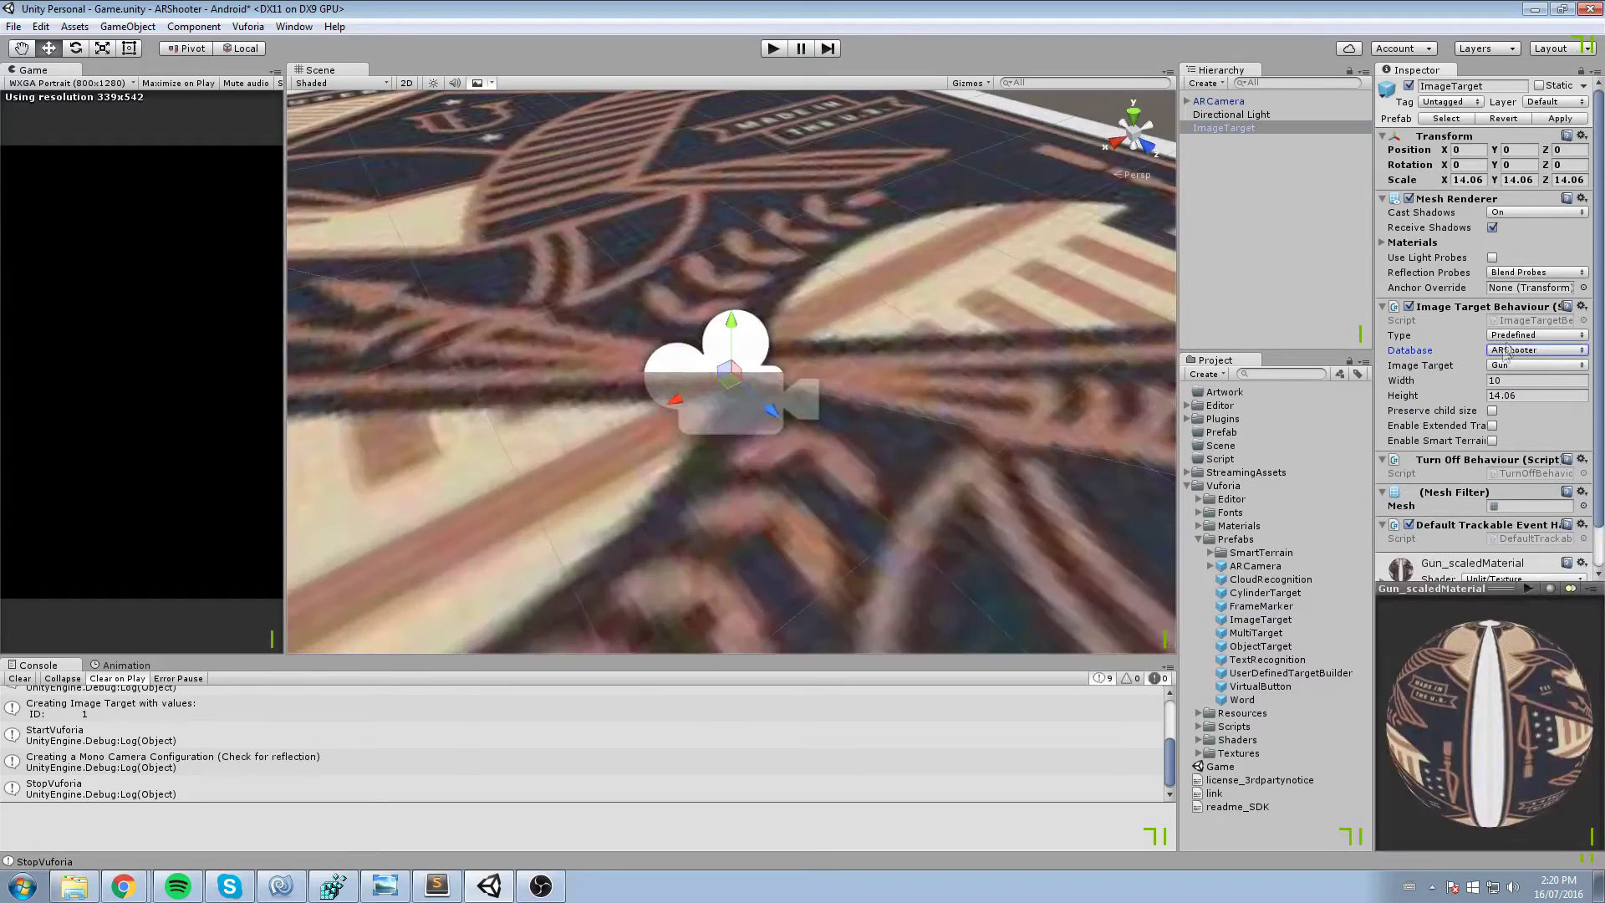
pyautogui.scroll(-6, 874, 230)
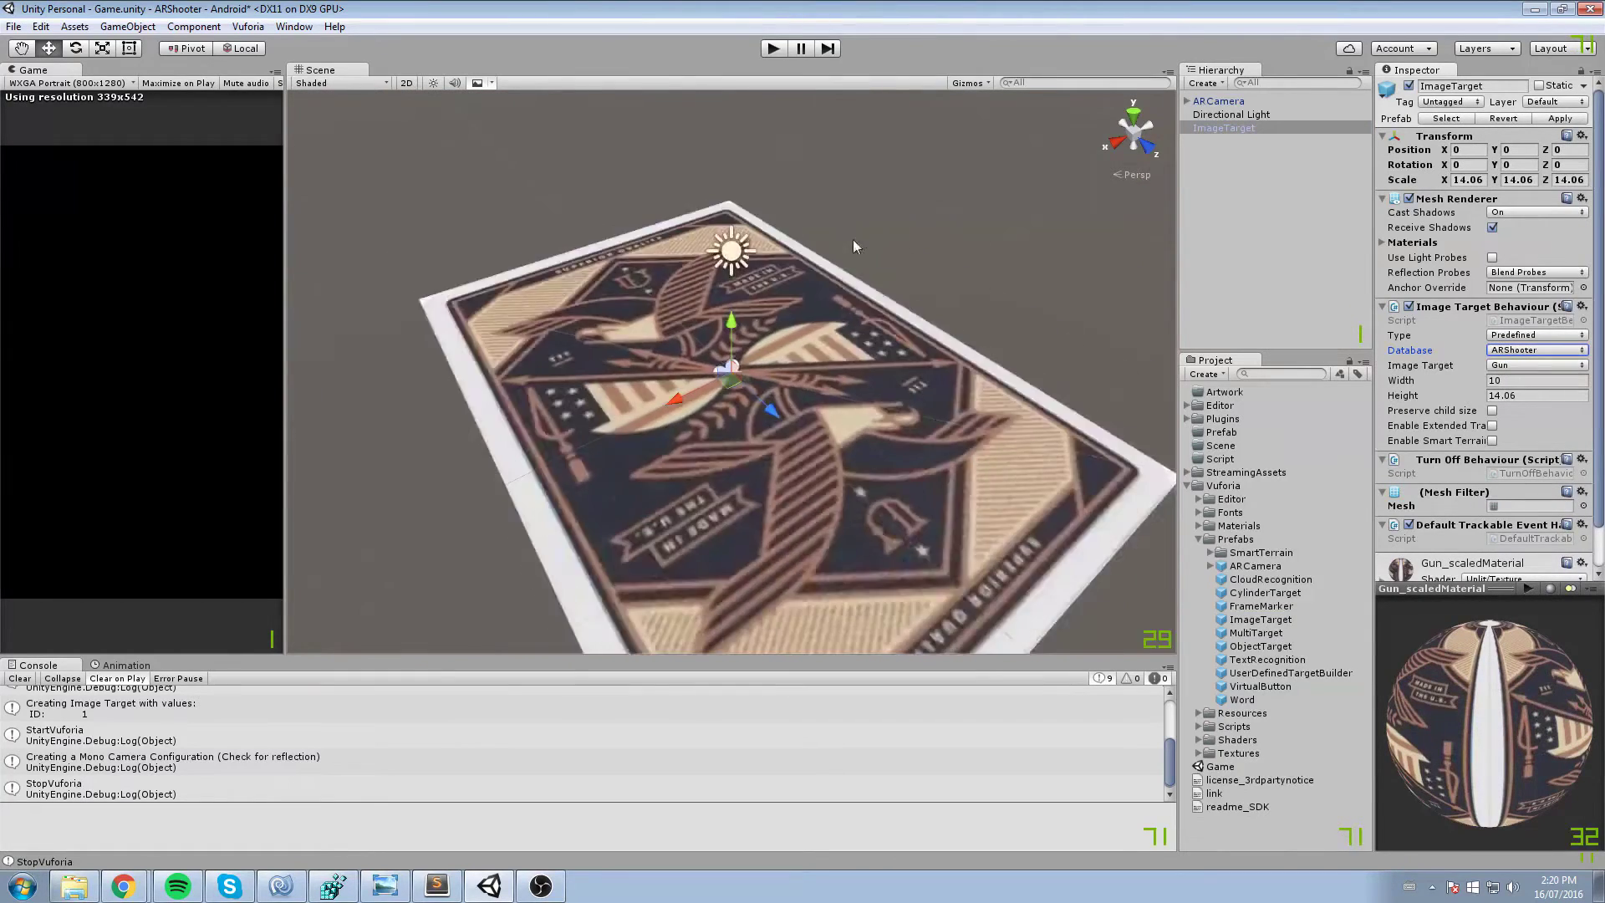
pyautogui.moveTo(853, 239); pyautogui.dragTo(1028, 251, button='right')
pyautogui.scroll(-3, 622, 358)
pyautogui.moveTo(623, 358); pyautogui.dragTo(870, 306, button='middle')
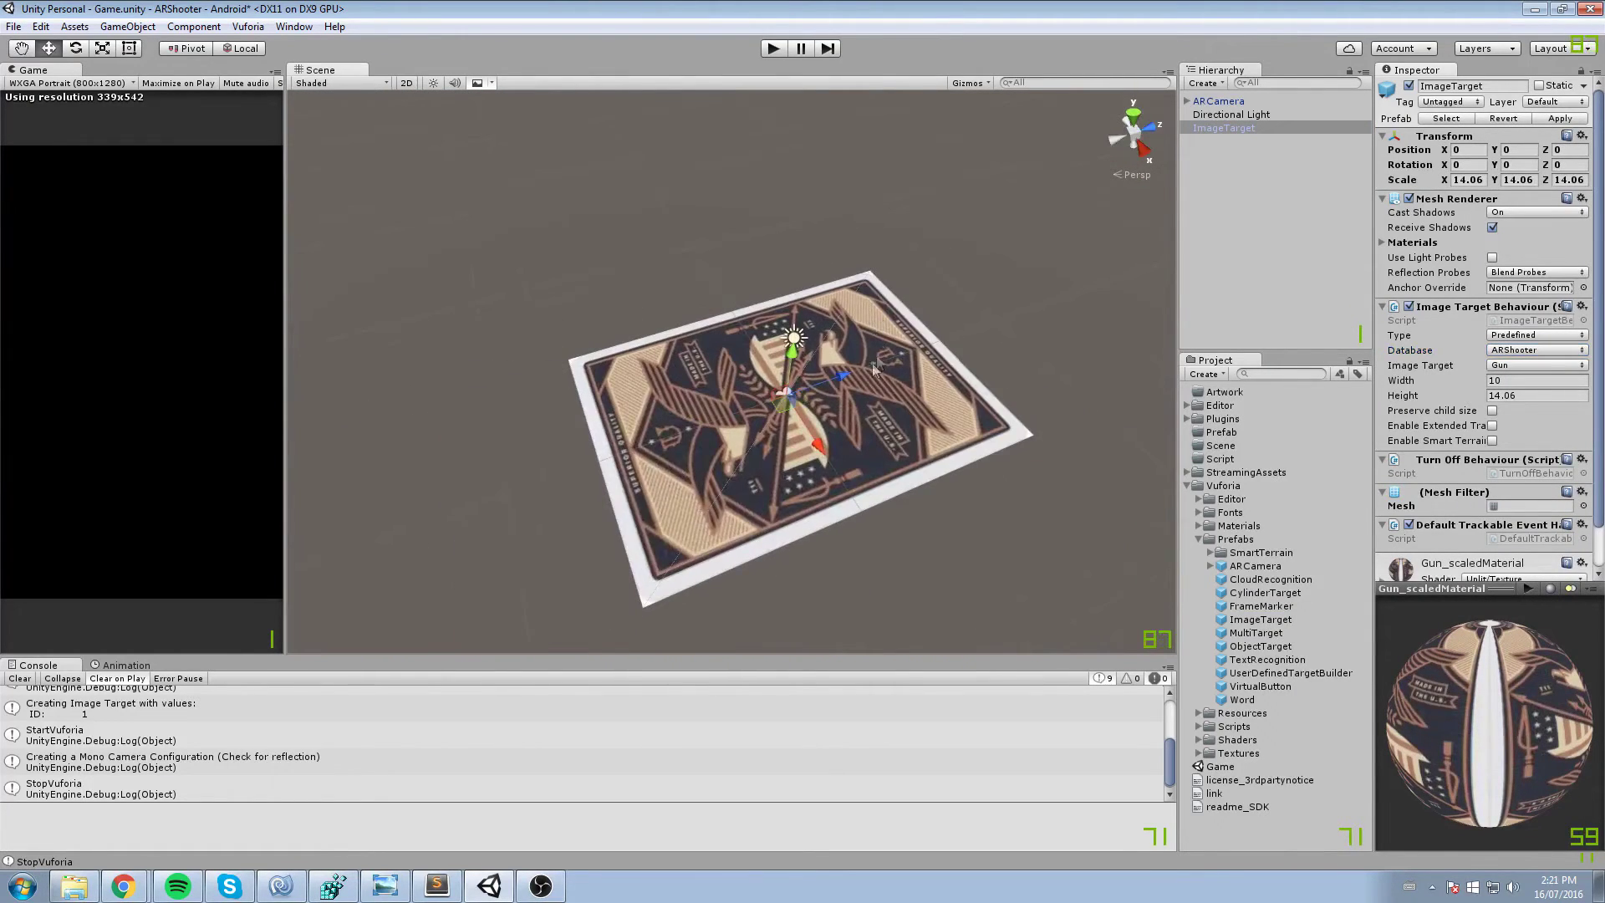
pyautogui.moveTo(875, 369); pyautogui.dragTo(1011, 316)
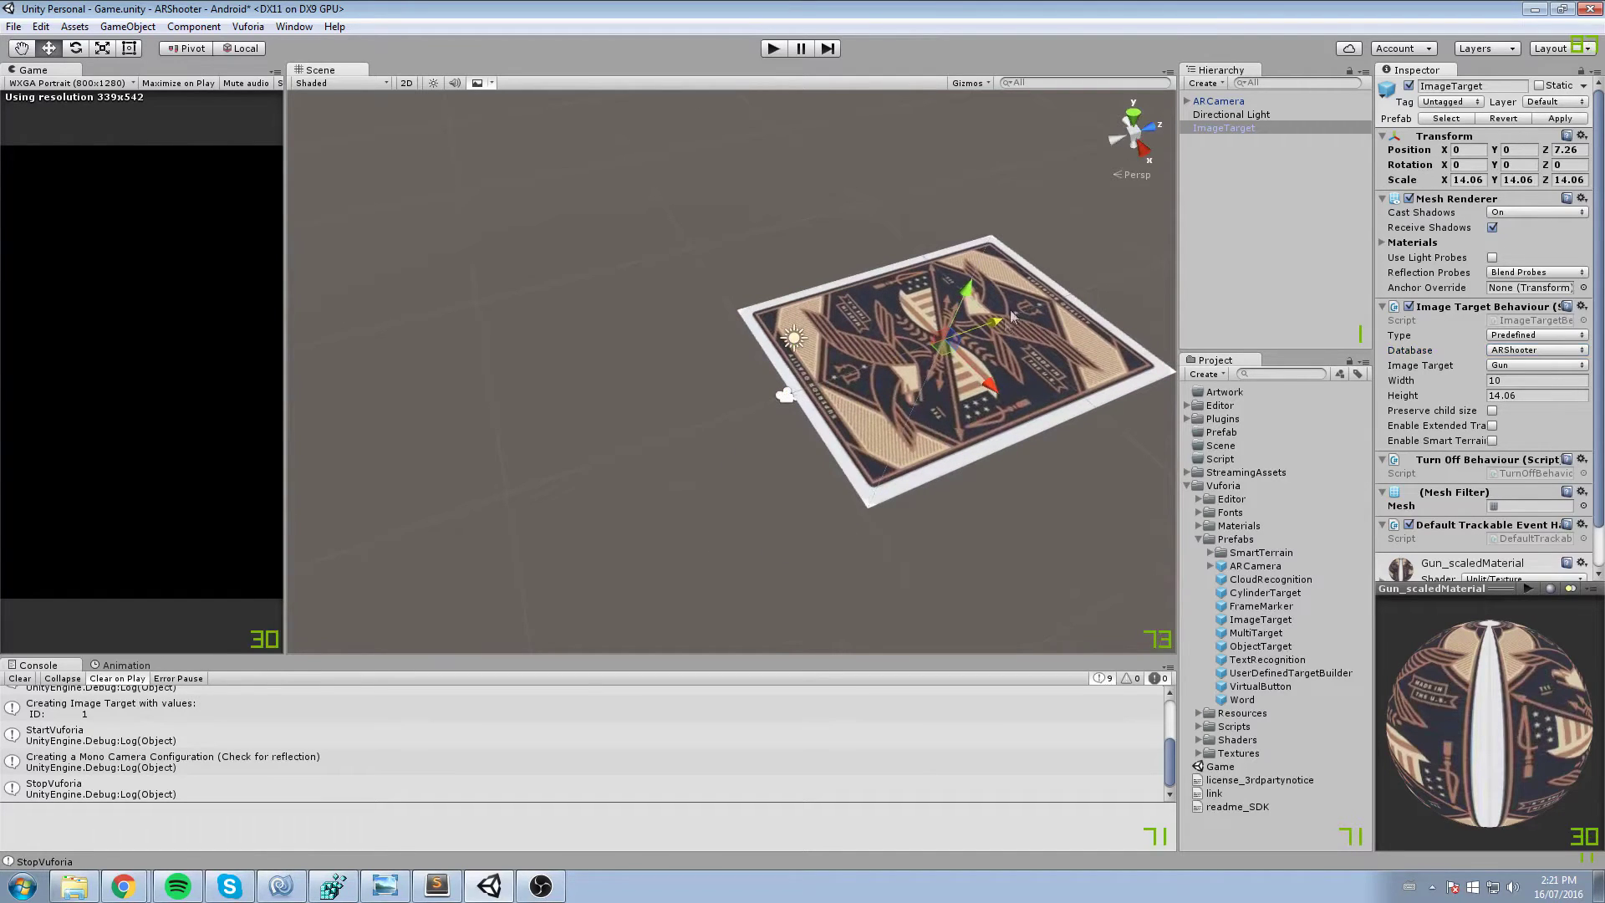
pyautogui.hotkey('ctrl', 'z')
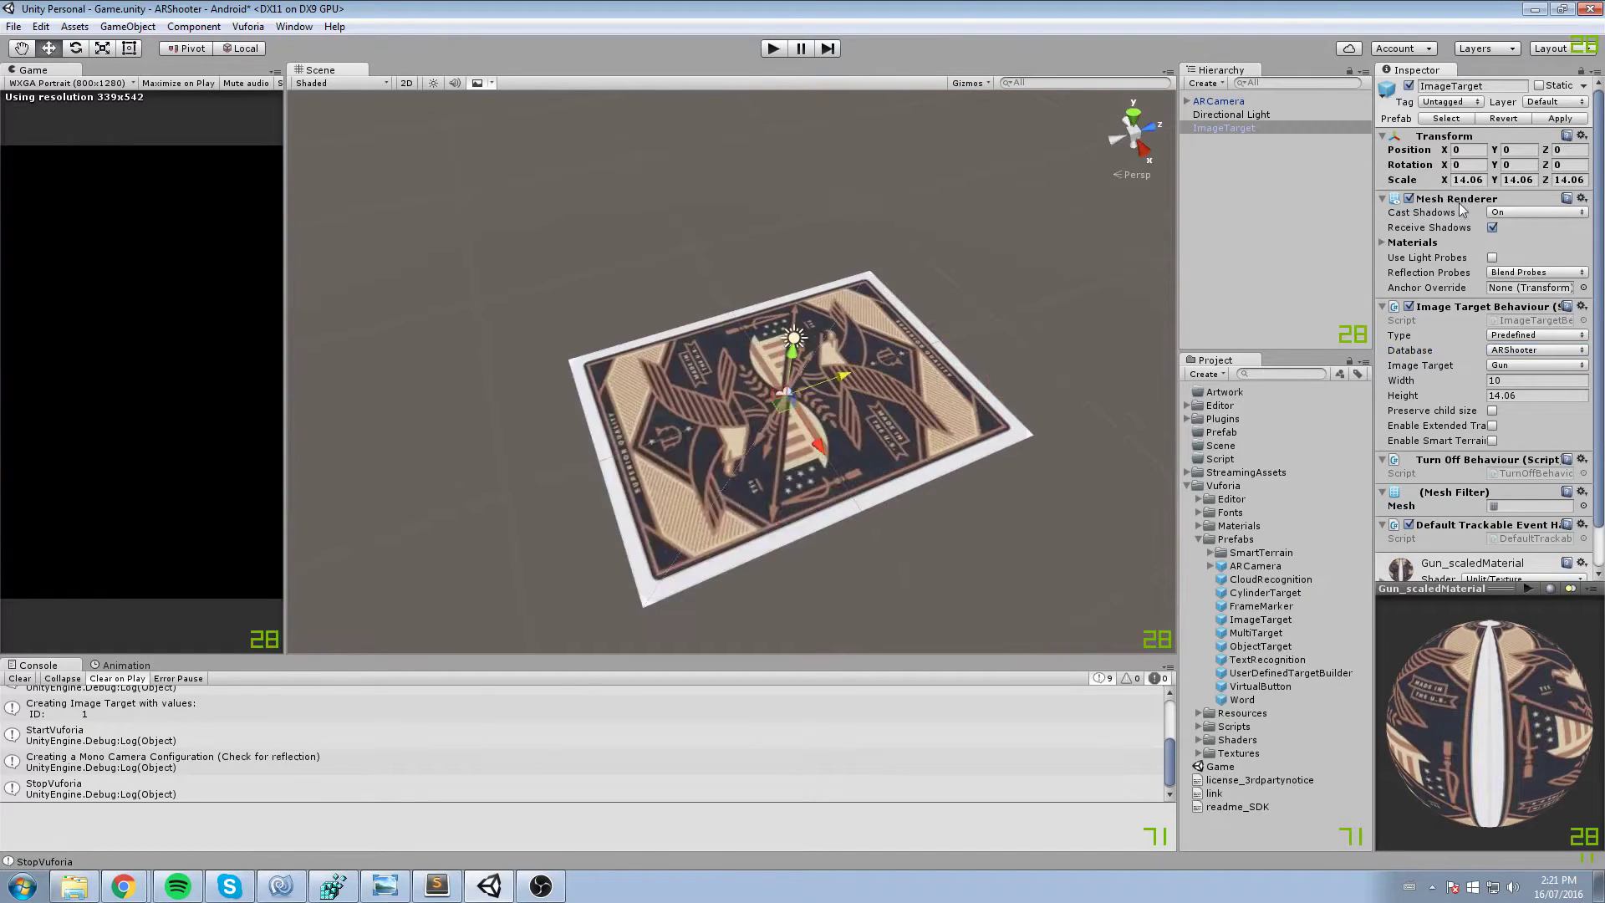
# - Rename the ImageTarget object in the scene hierarchy to Gun
pyautogui.click(1458, 202)
pyautogui.click(1211, 131)
pyautogui.write('Gun')
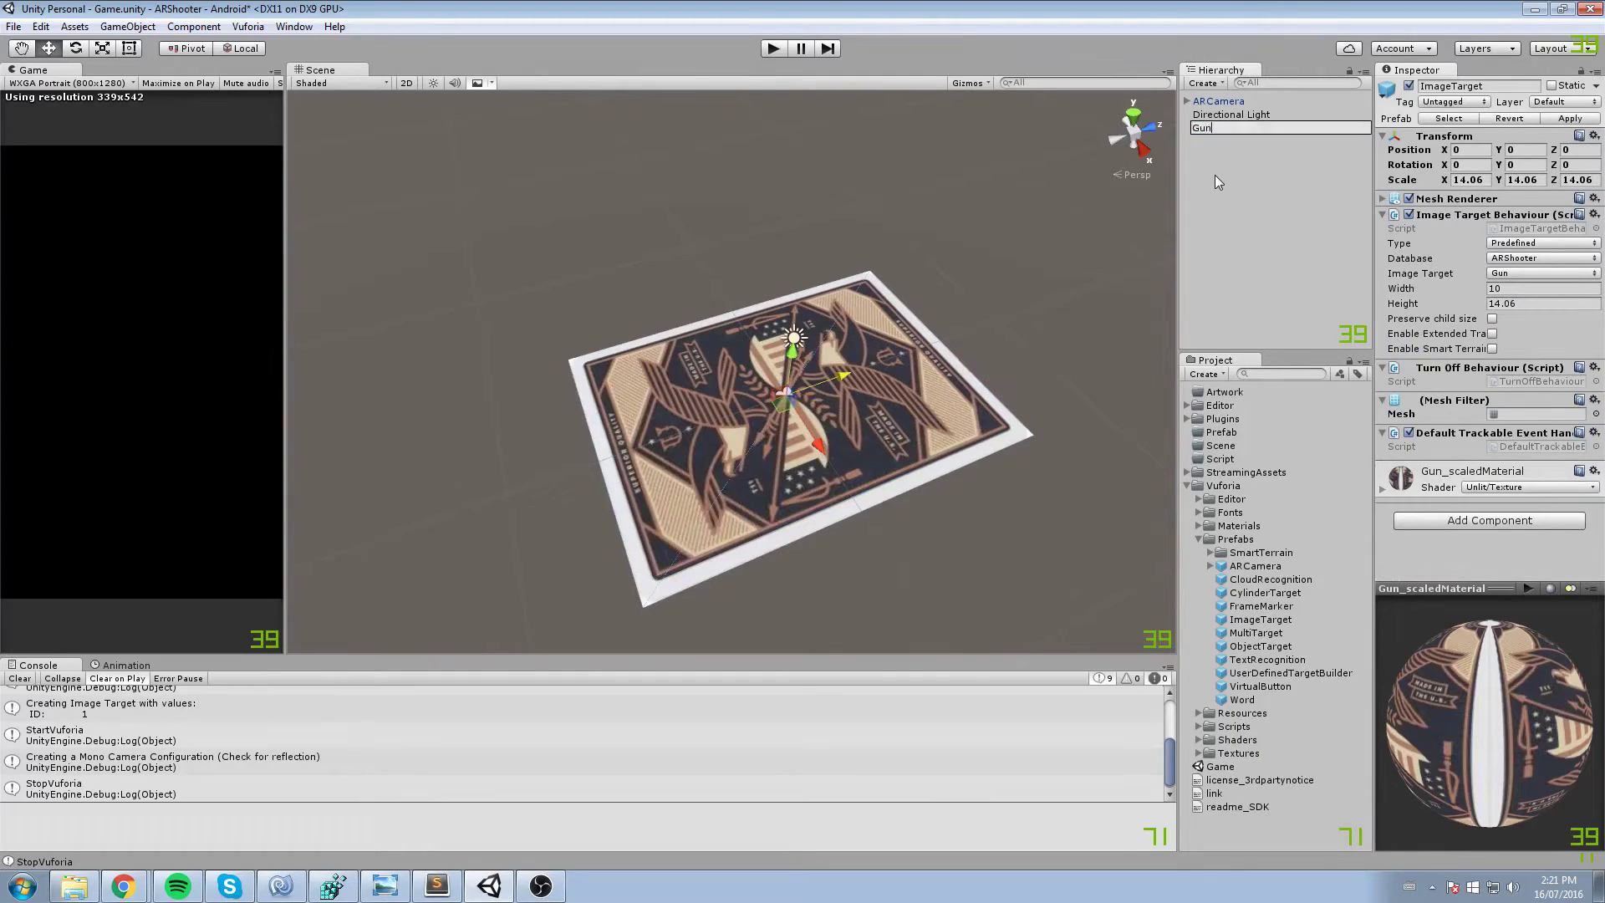
pyautogui.press('Return')
# - Collapse the remaining component sections of the Gun object and save the scene
pyautogui.click(1458, 215)
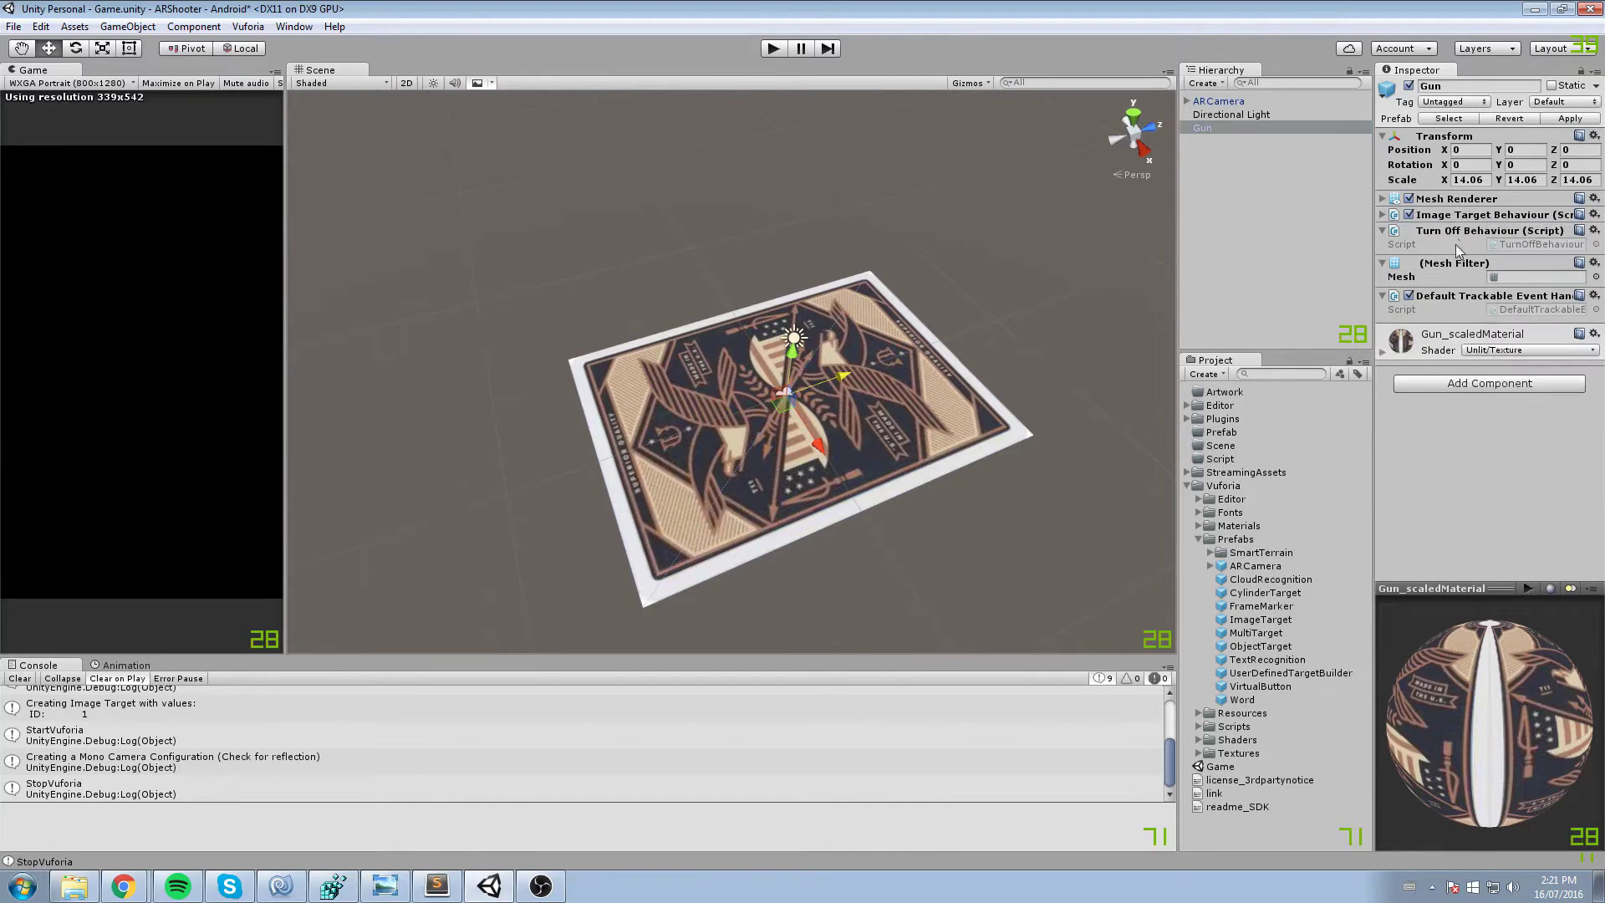
pyautogui.click(1459, 231)
pyautogui.click(1463, 247)
pyautogui.click(1466, 264)
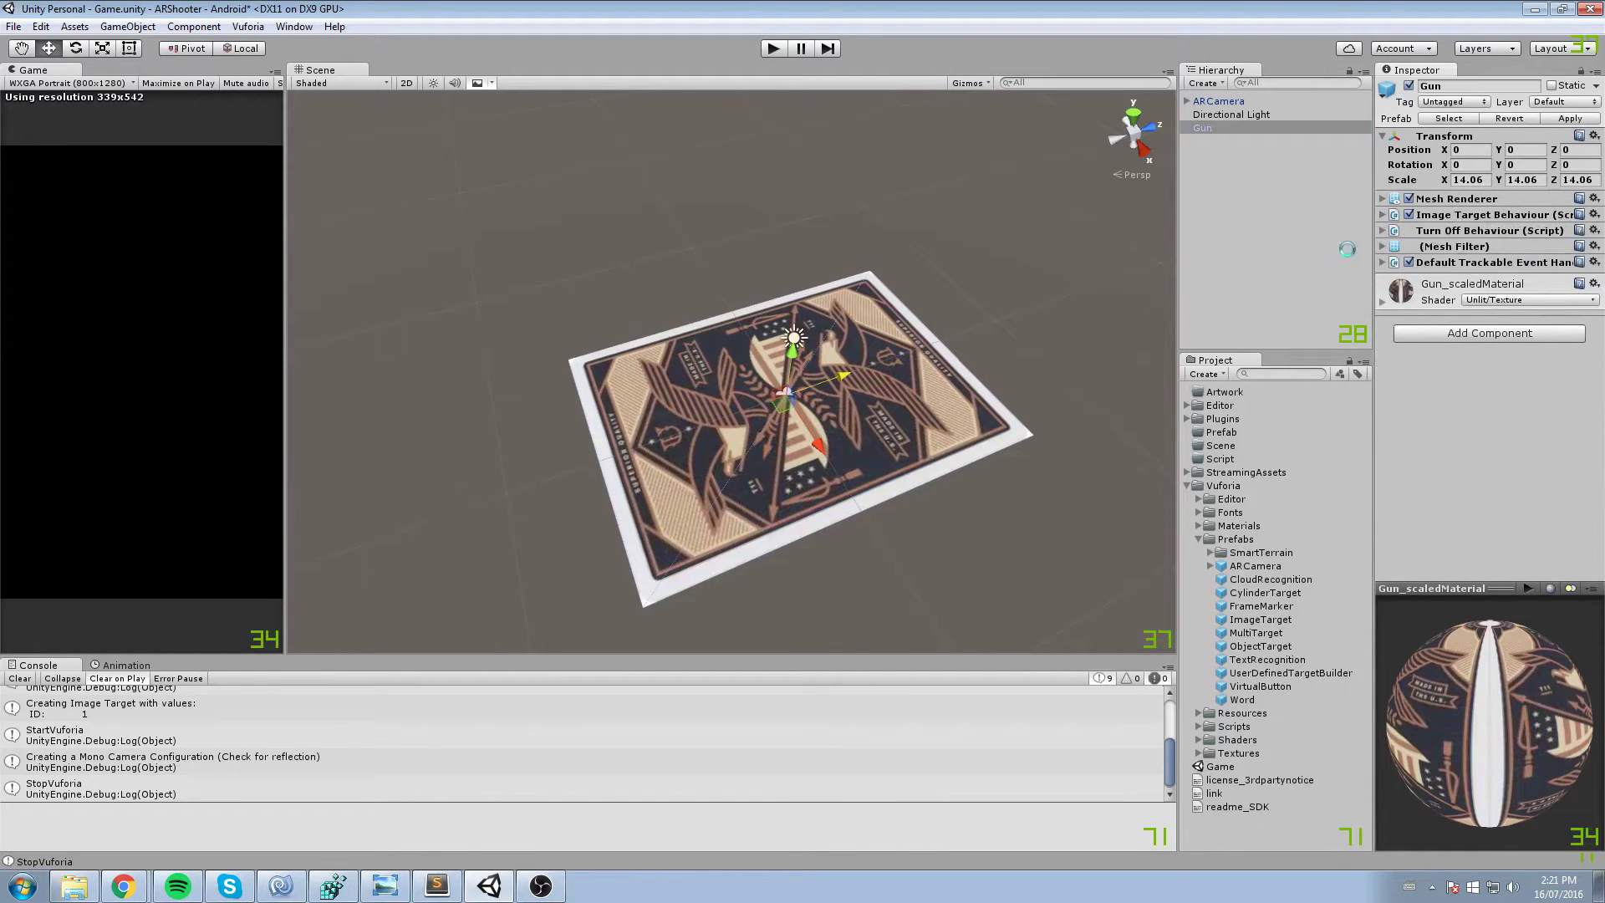
pyautogui.hotkey('ctrl', 's')
# - Create a new script component named Gun on the Gun object and save the scene
pyautogui.scroll(-2, 1026, 224)
pyautogui.moveTo(1024, 227); pyautogui.dragTo(895, 249, button='middle')
pyautogui.scroll(-5, 1013, 258)
pyautogui.click(1498, 338)
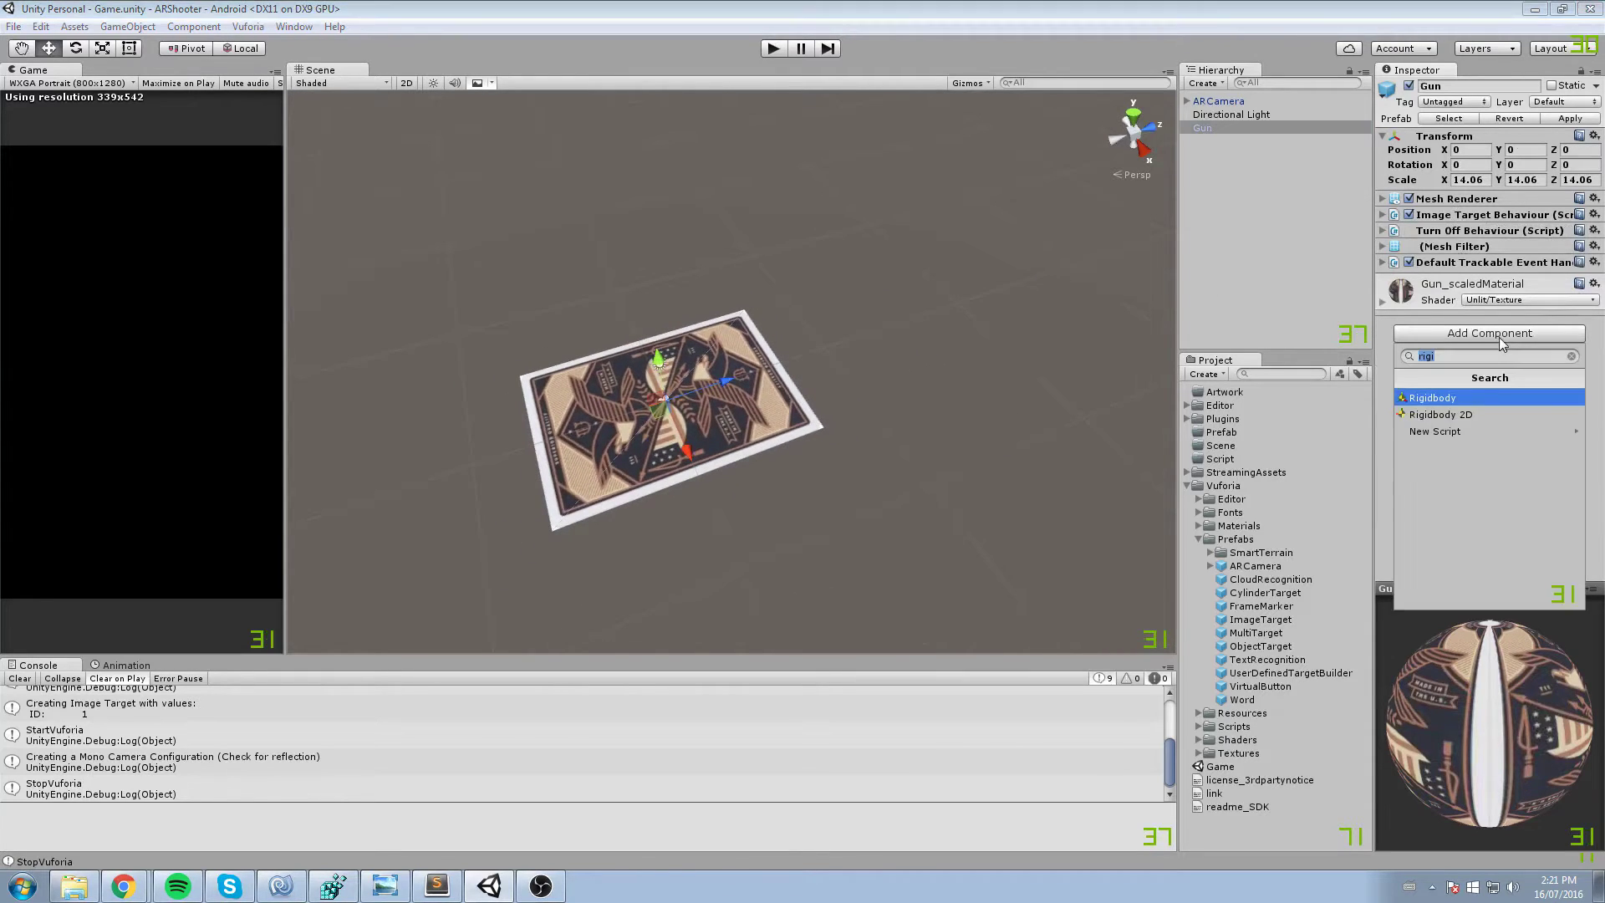
pyautogui.write('Gun')
pyautogui.press('Return')
pyautogui.press('Return')
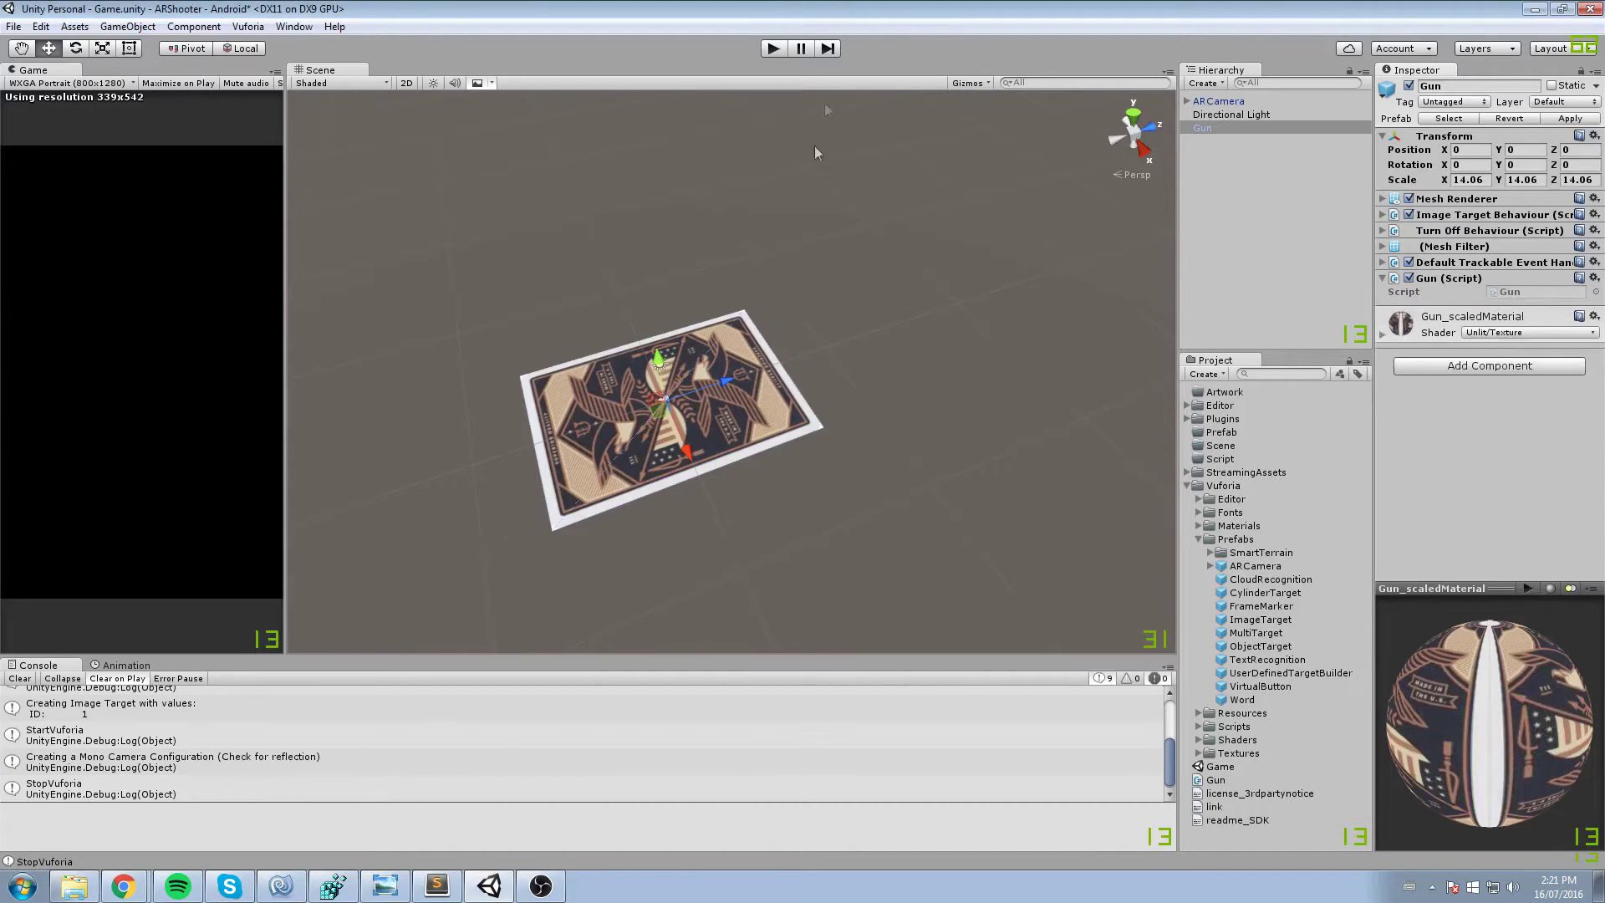
pyautogui.moveTo(948, 331); pyautogui.dragTo(958, 327, button='middle')
pyautogui.moveTo(972, 260); pyautogui.dragTo(953, 280, button='middle')
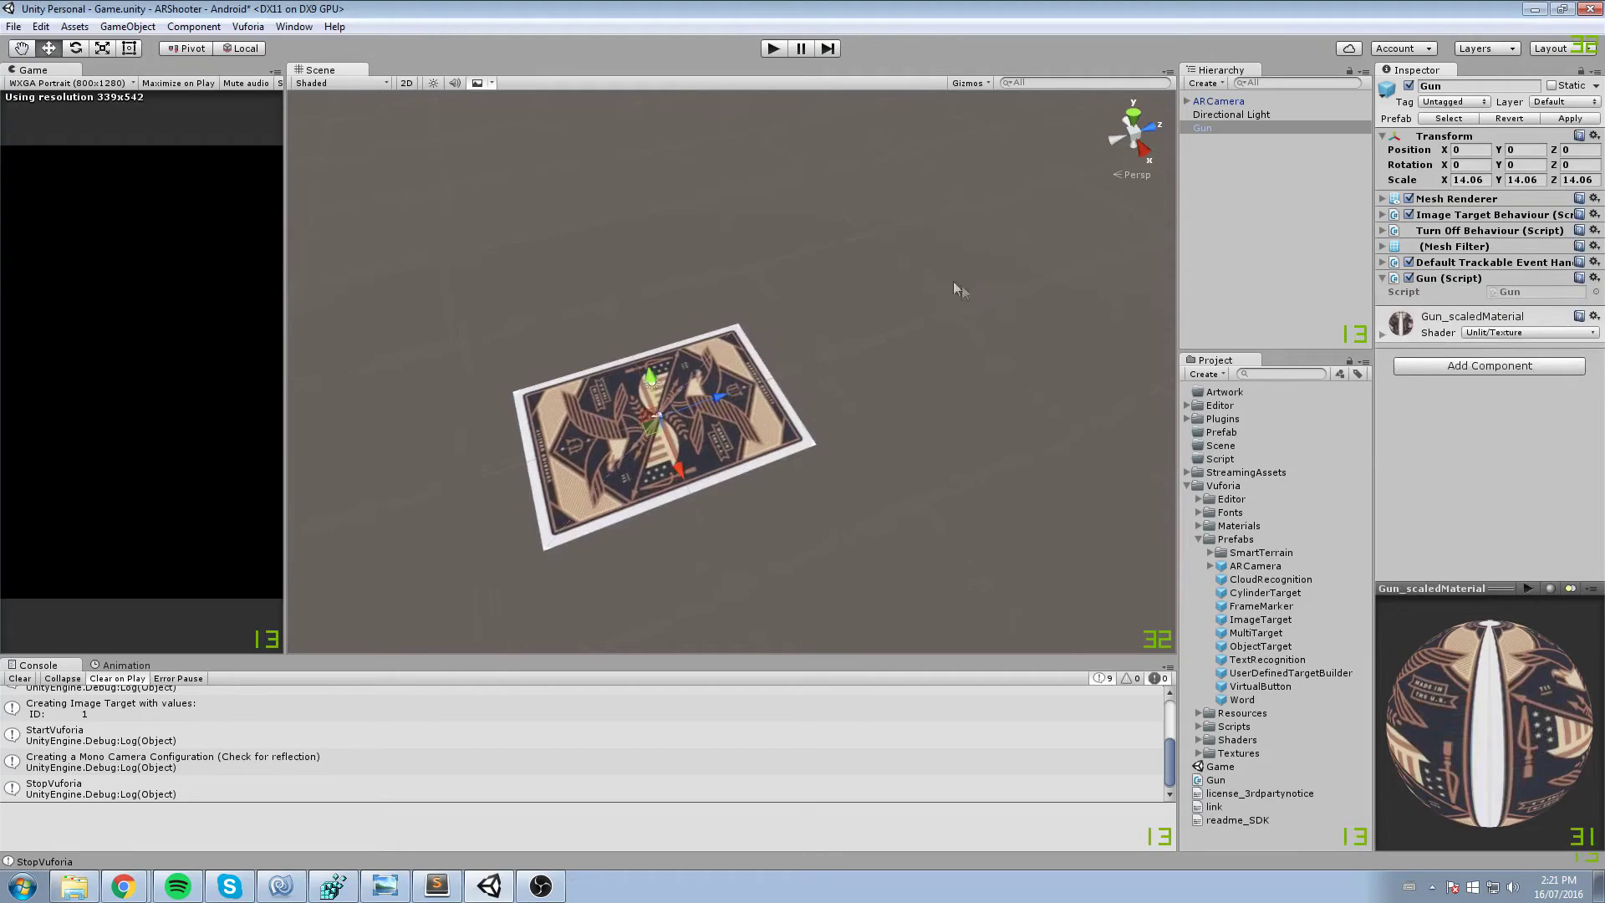
pyautogui.hotkey('ctrl', 's')
# - Open the Gun script in MonoDevelop and resize and reposition its window over the Unity editor
pyautogui.click(1514, 291)
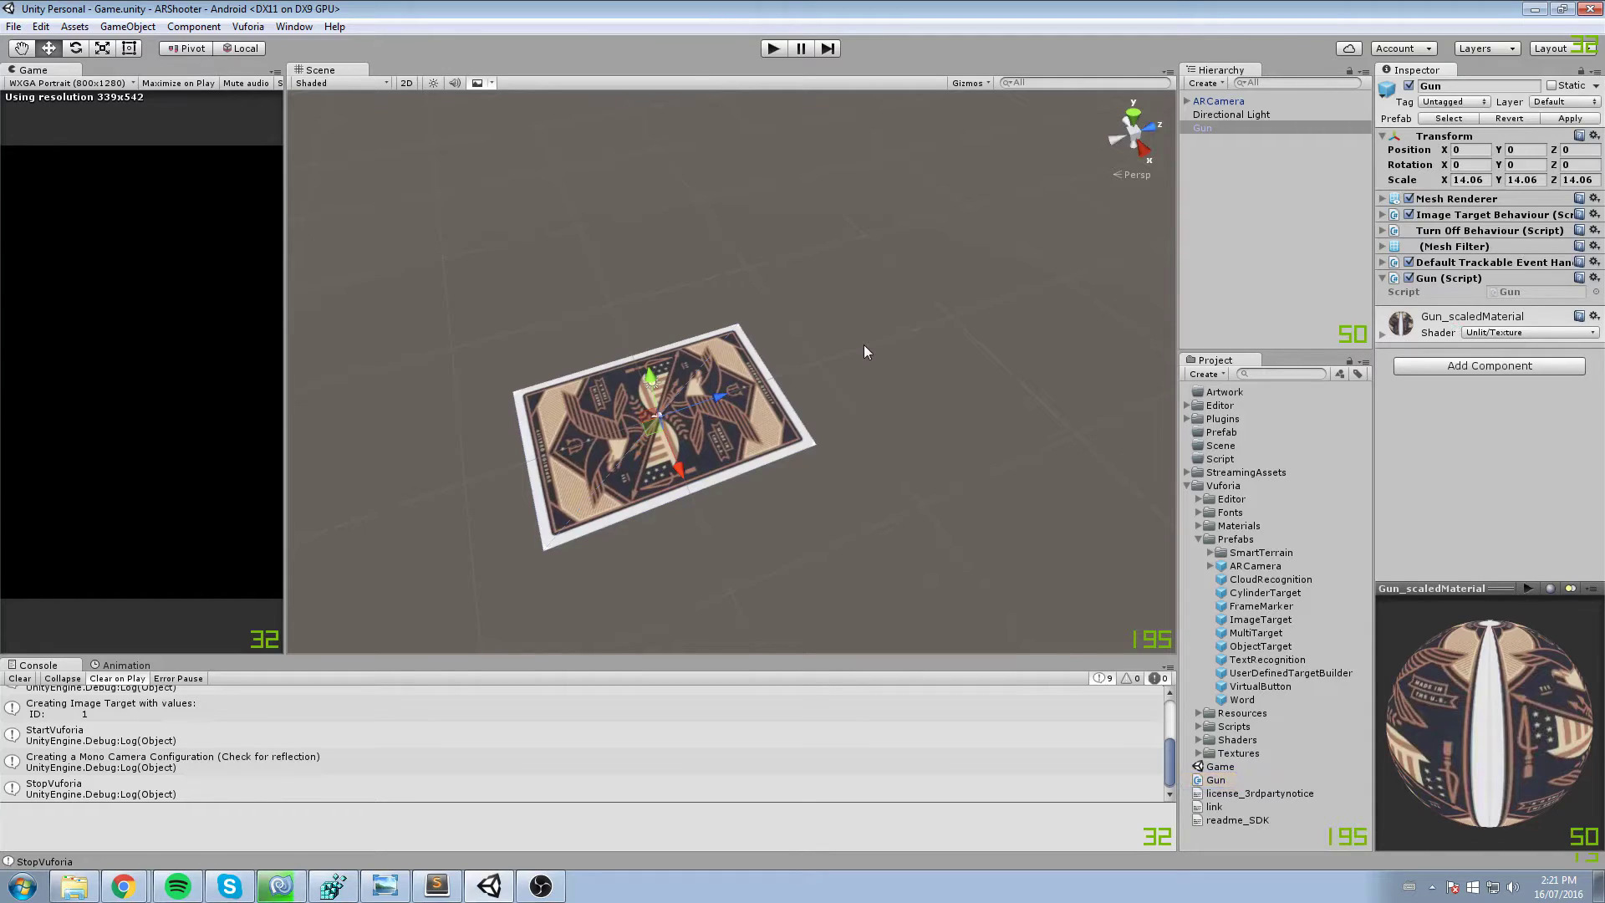
pyautogui.moveTo(864, 345); pyautogui.dragTo(961, 333, button='middle')
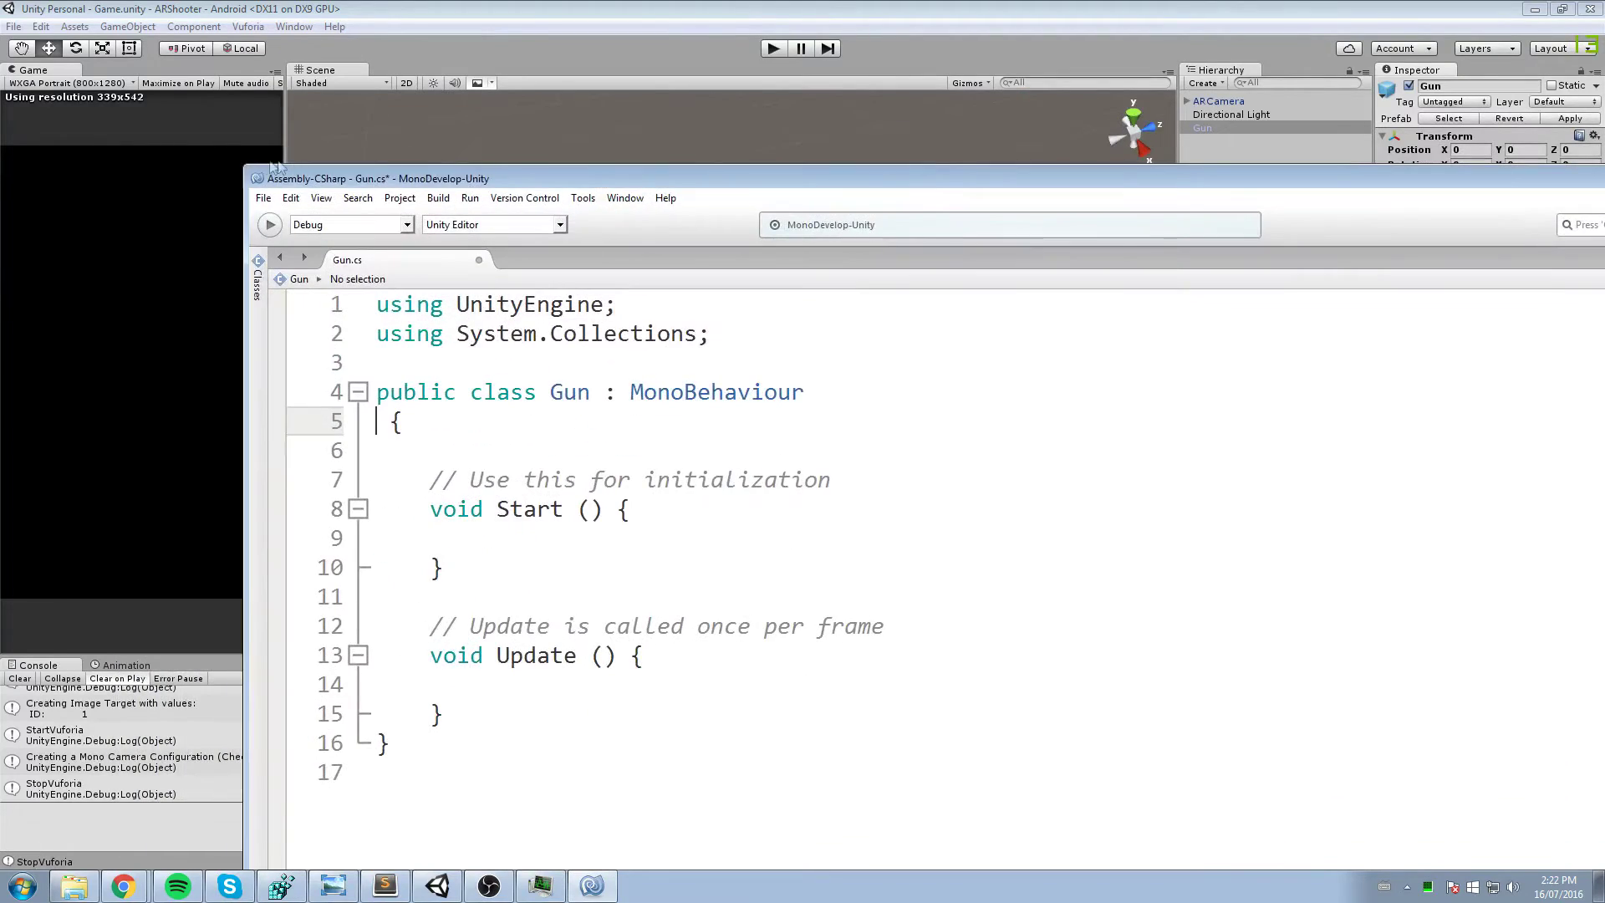
pyautogui.moveTo(239, 160); pyautogui.dragTo(769, 300)
pyautogui.moveTo(1207, 309); pyautogui.dragTo(897, 75)
# - Delete the default Start and Update methods with their comments, leaving one blank line in the Gun class body
pyautogui.moveTo(692, 622); pyautogui.dragTo(619, 324)
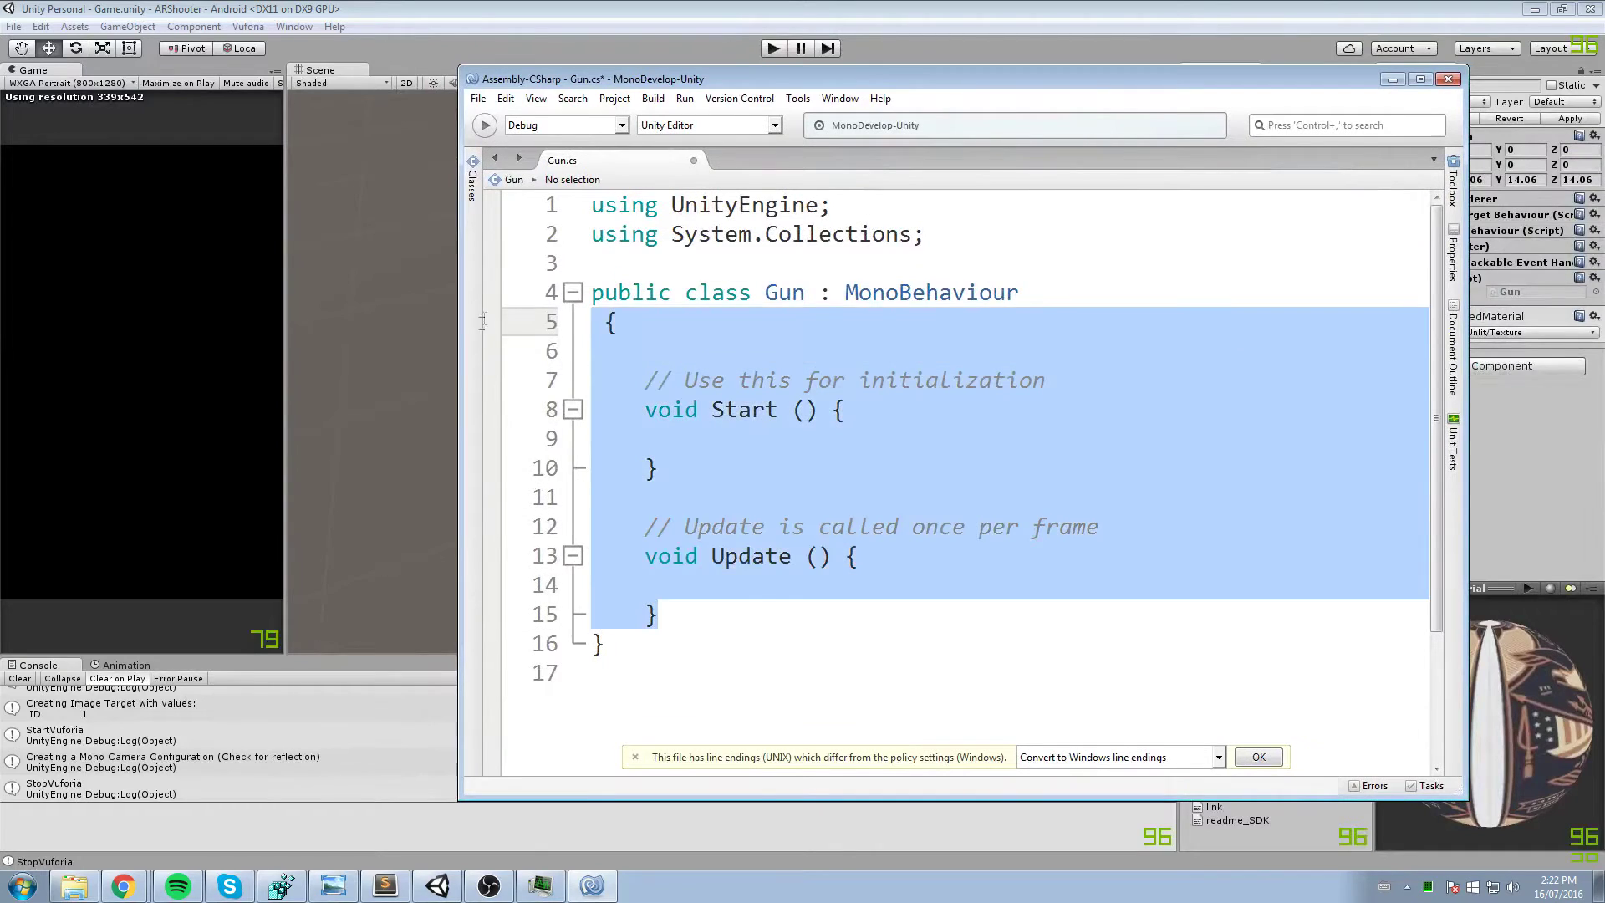
pyautogui.press('BackSpace')
pyautogui.press('BackSpace')
pyautogui.click(653, 329)
pyautogui.click(643, 376)
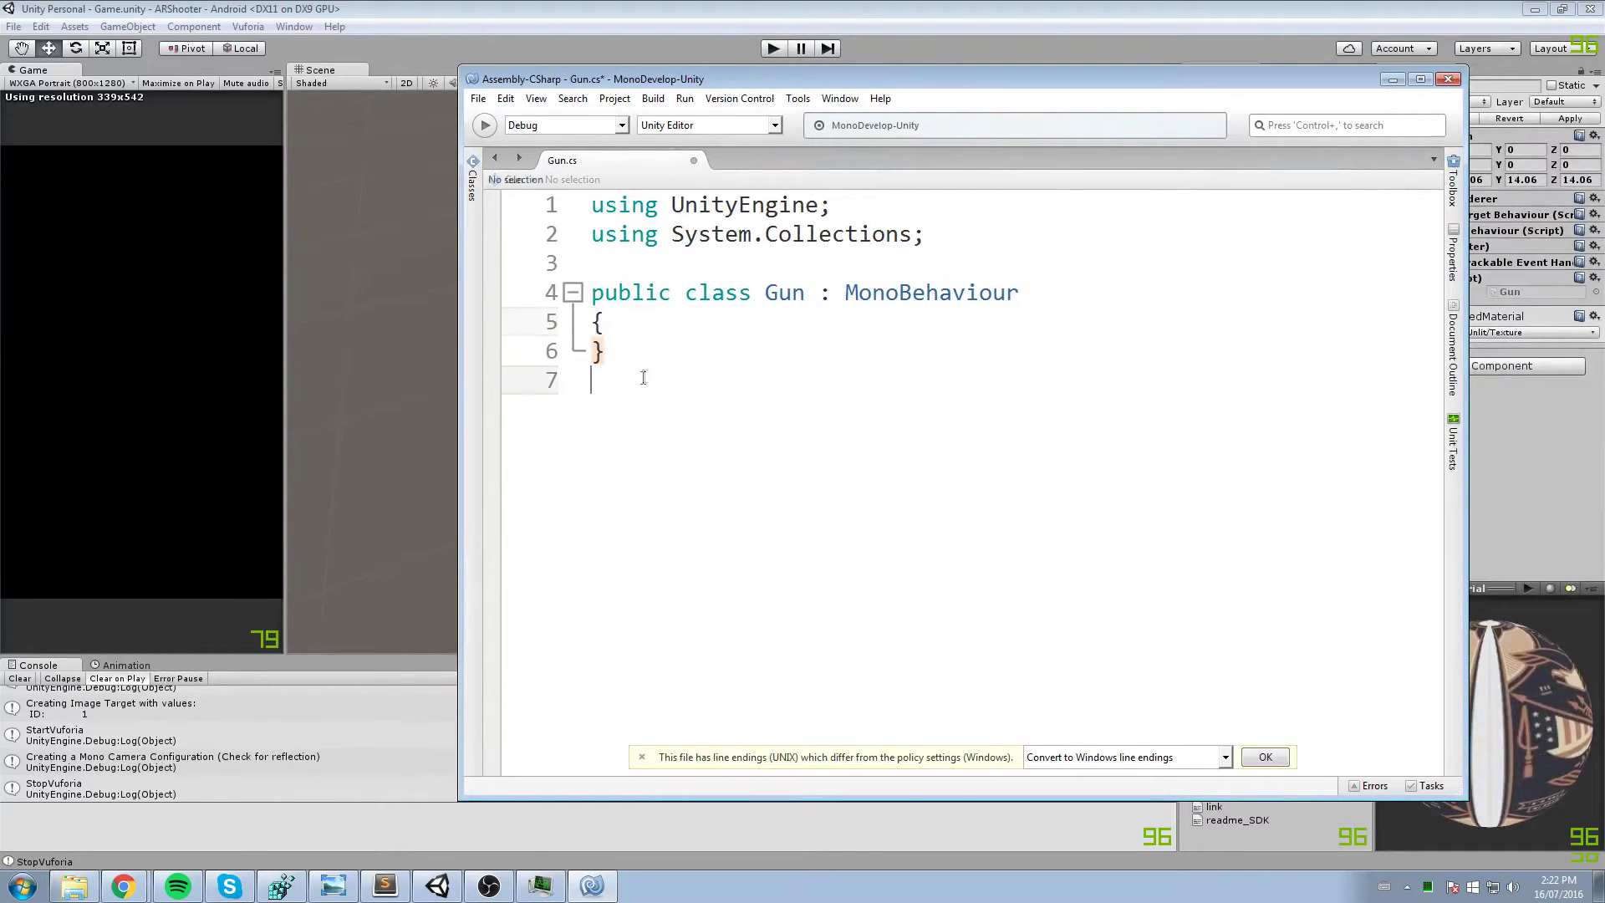
pyautogui.press('BackSpace')
pyautogui.click(673, 310)
pyautogui.press('Return')
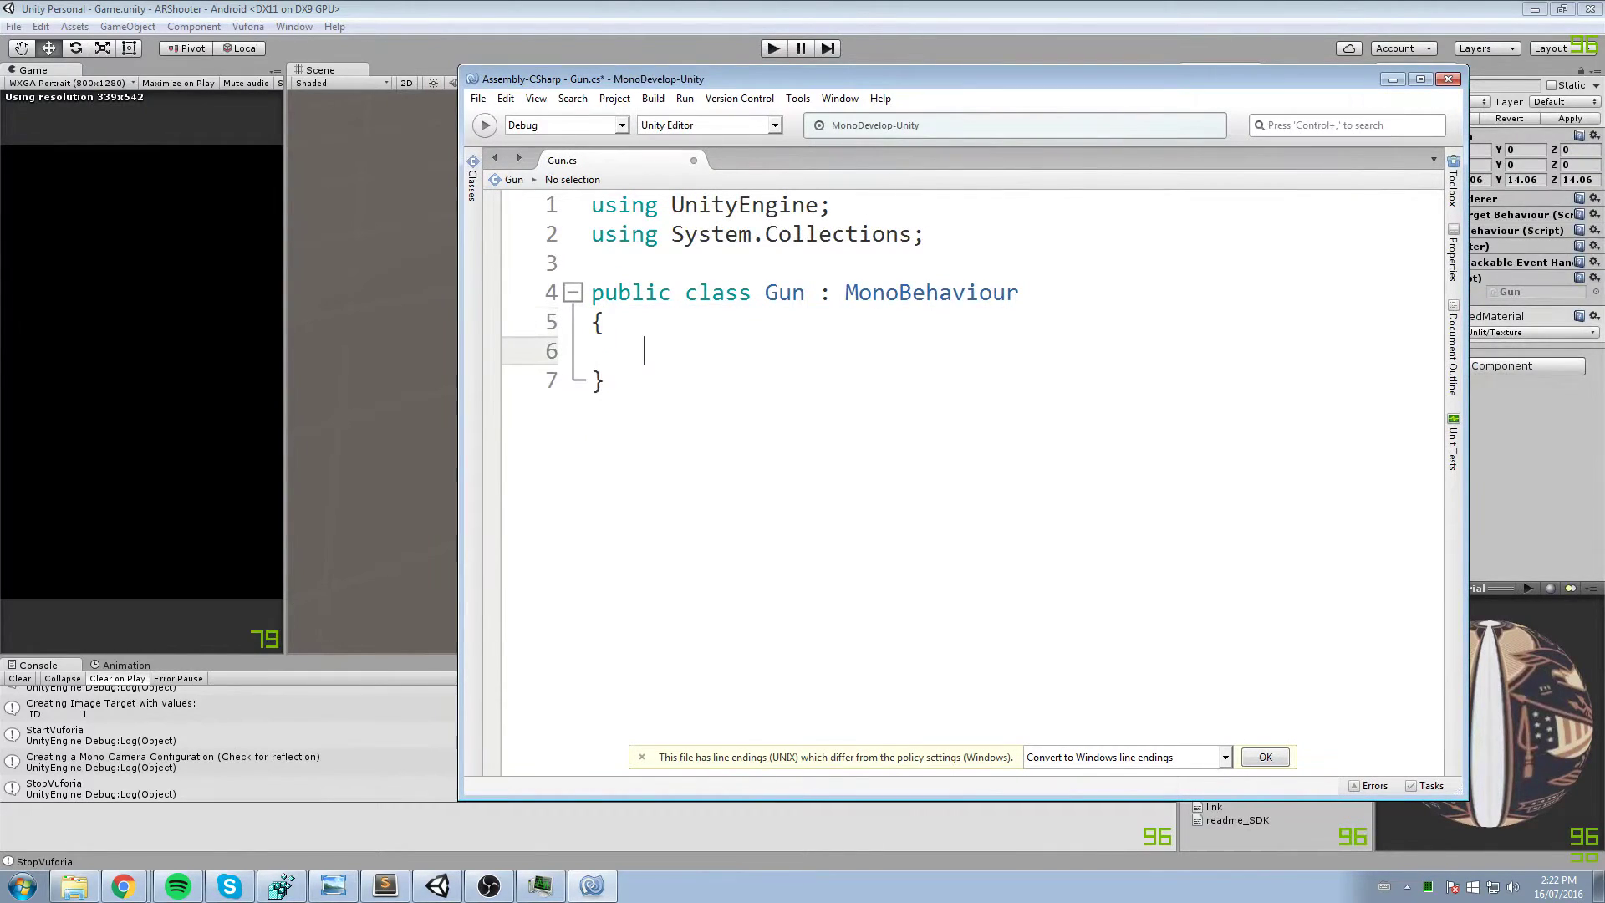
# - Add an empty private void Update() method to the Gun class
pyautogui.write('private void Update(')
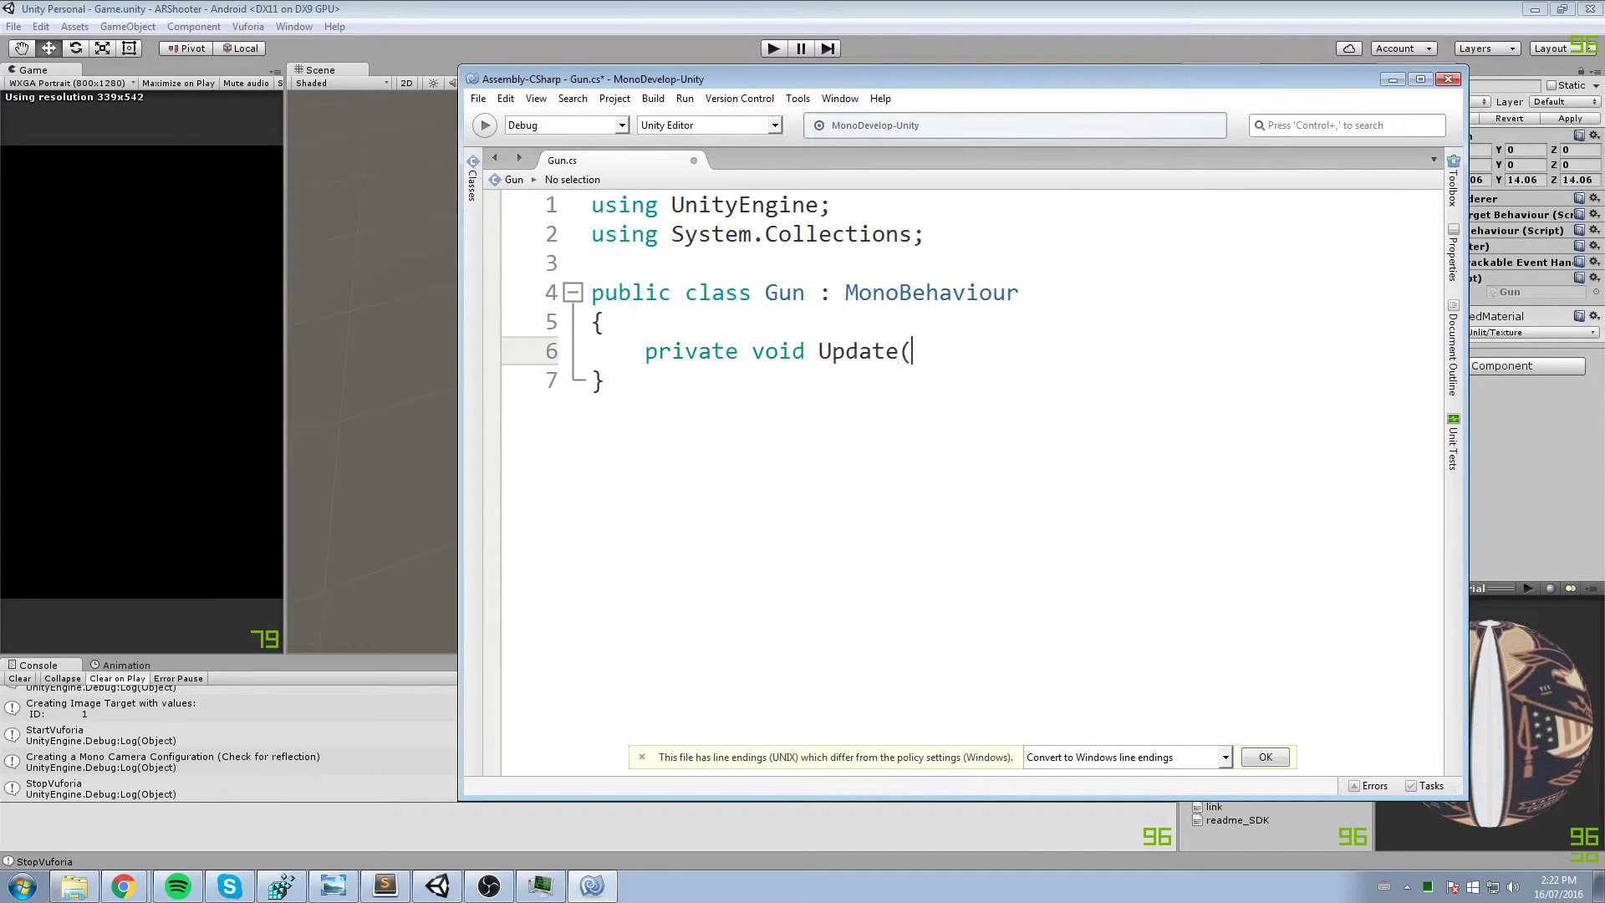
pyautogui.write(')')
pyautogui.press('Return')
pyautogui.write('{')
pyautogui.press('Return')
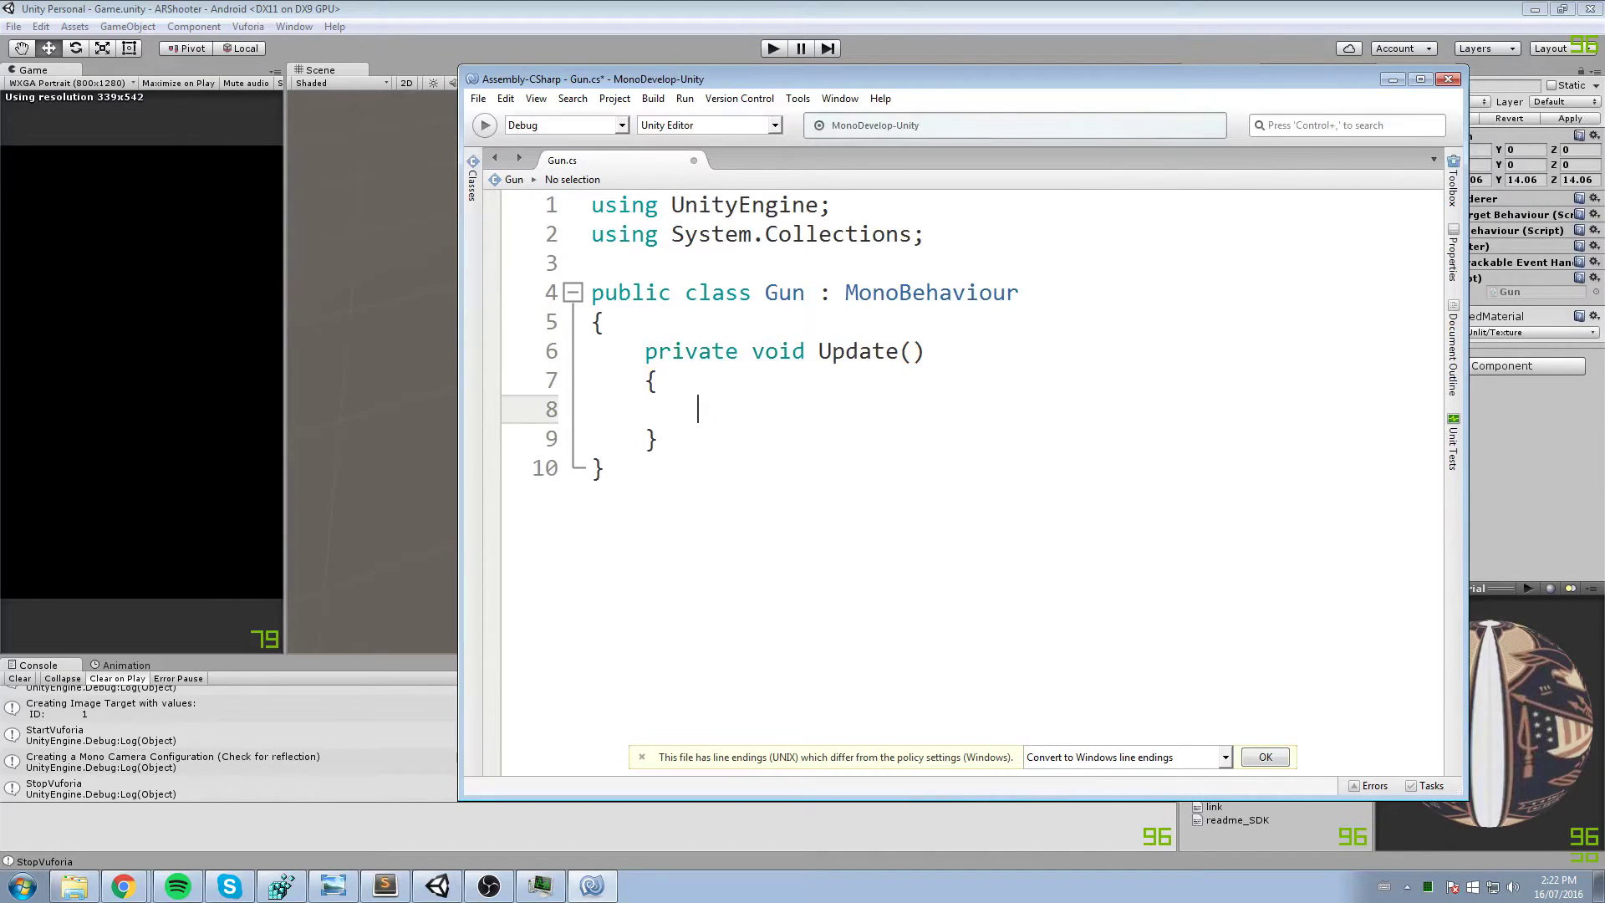
# - Add an if block inside Update that checks Input.GetMouseButton(0)
pyautogui.write('if(Inpu')
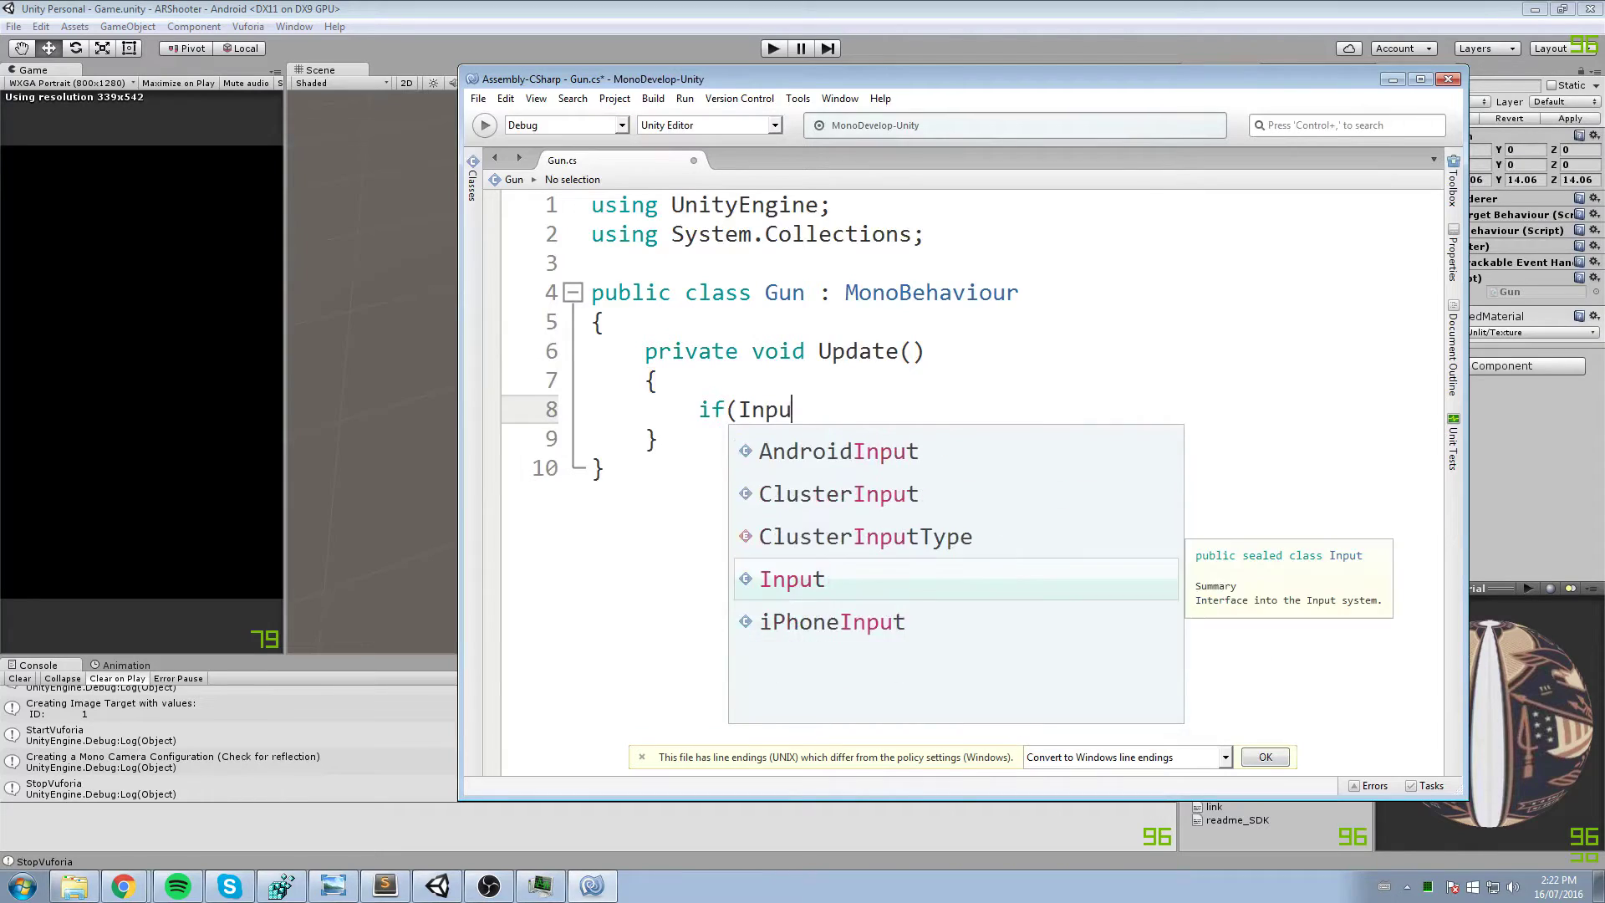
pyautogui.write('t.GetMouse')
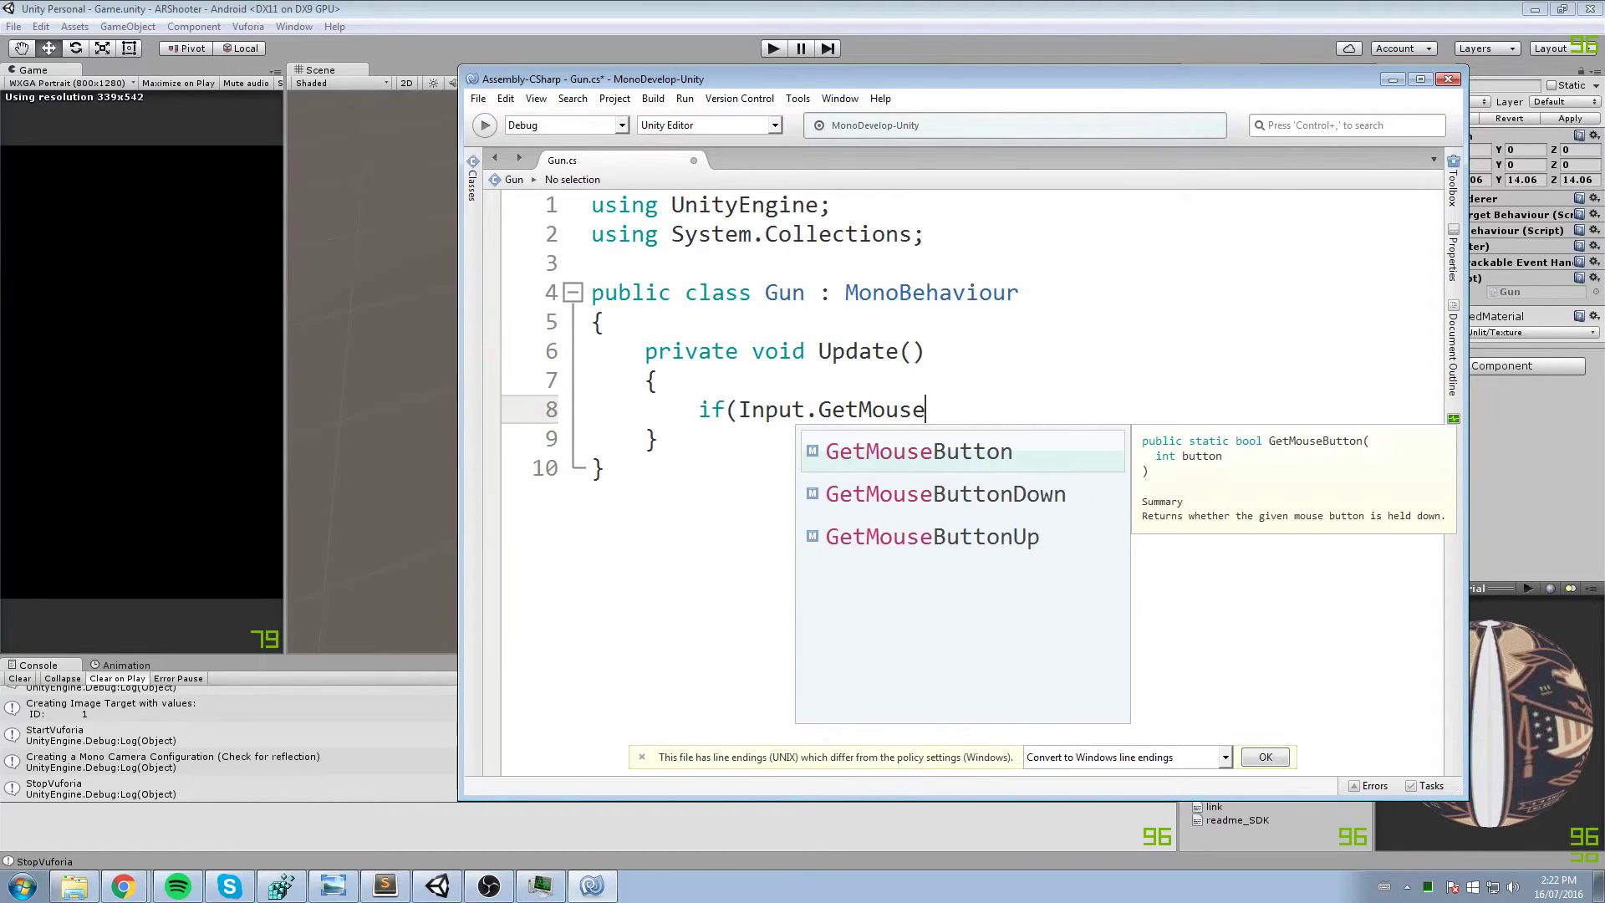
pyautogui.press('Return')
pyautogui.write('(')
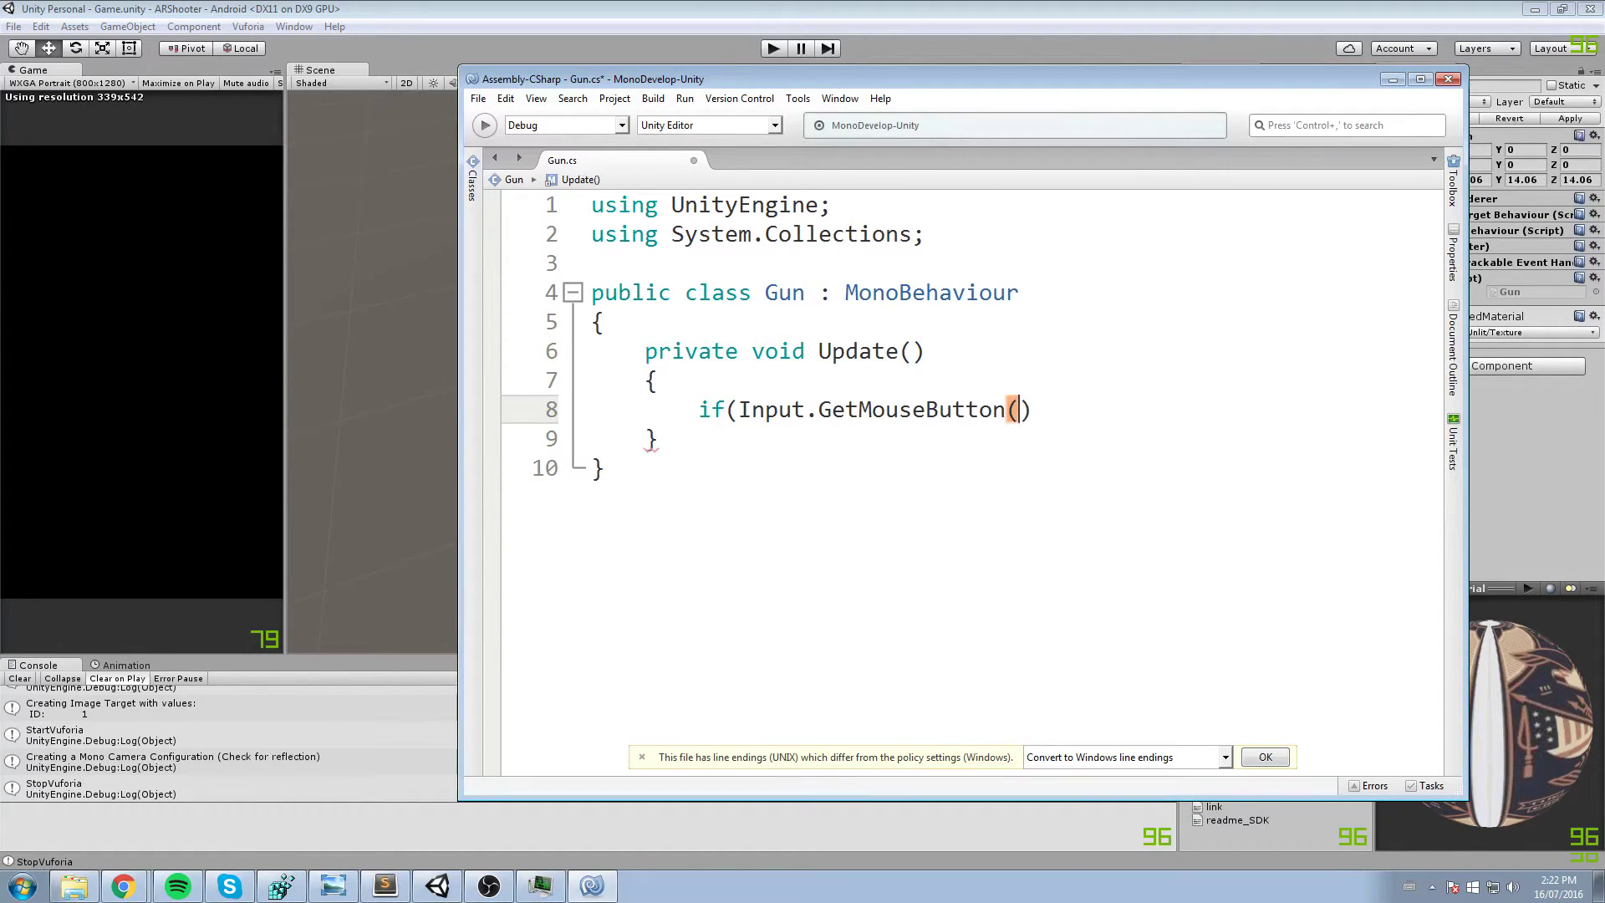
pyautogui.write('0)')
pyautogui.press('Return')
pyautogui.write('{')
pyautogui.press('Return')
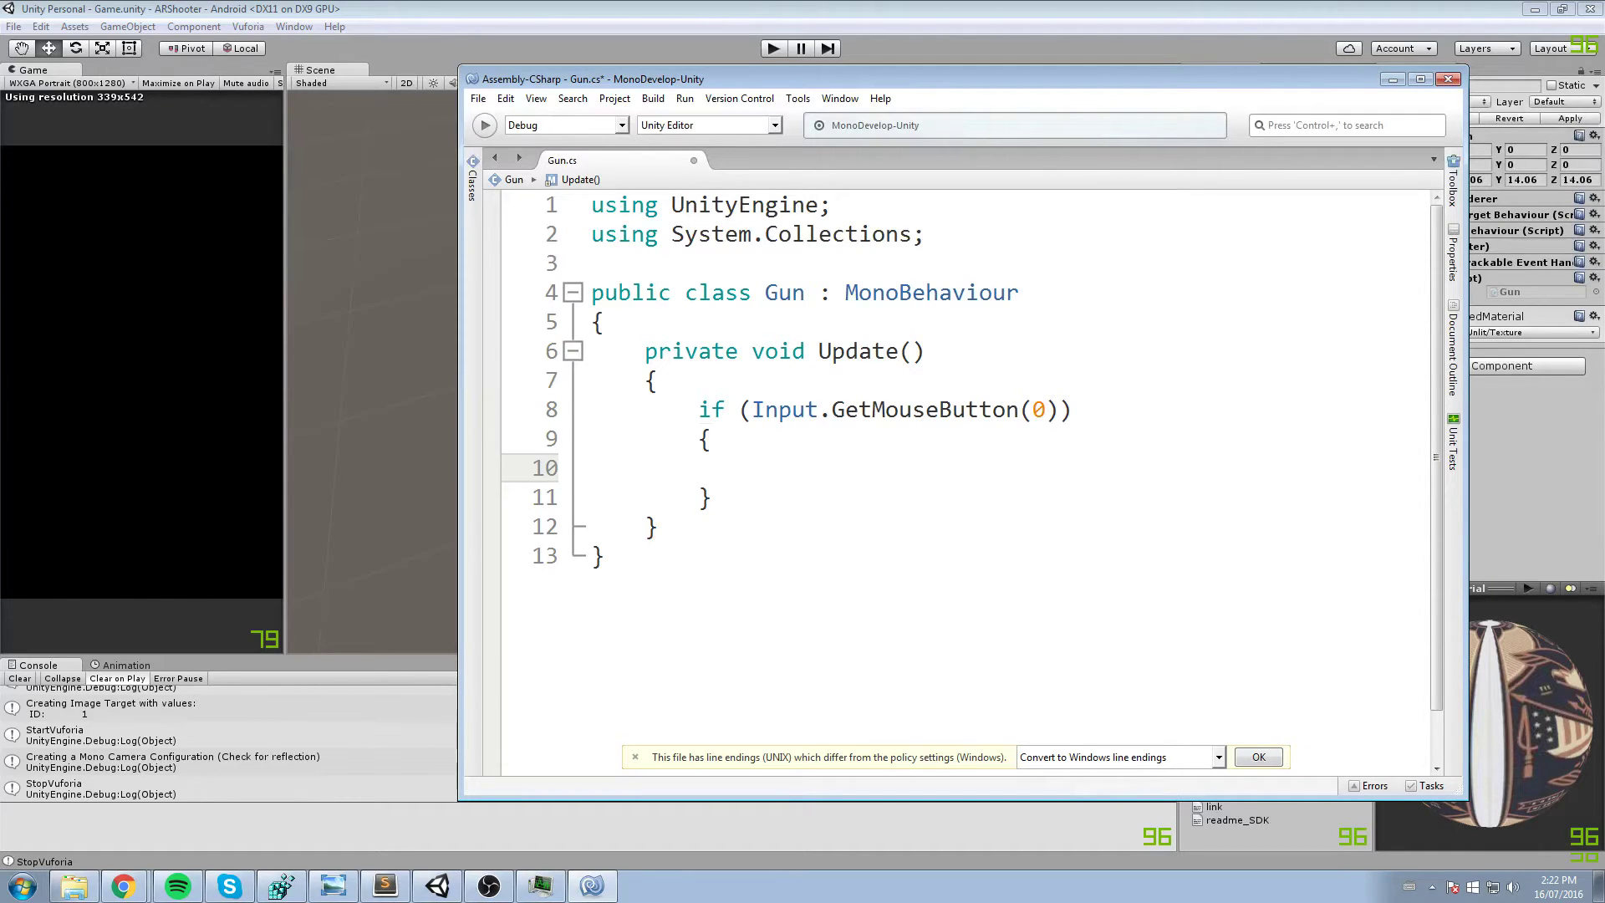
# - Change the condition to Input.GetMouseButtonDown(0), save the script and indent the empty line inside the if block
pyautogui.click(1022, 409)
pyautogui.write('Down')
pyautogui.hotkey('ctrl', 's')
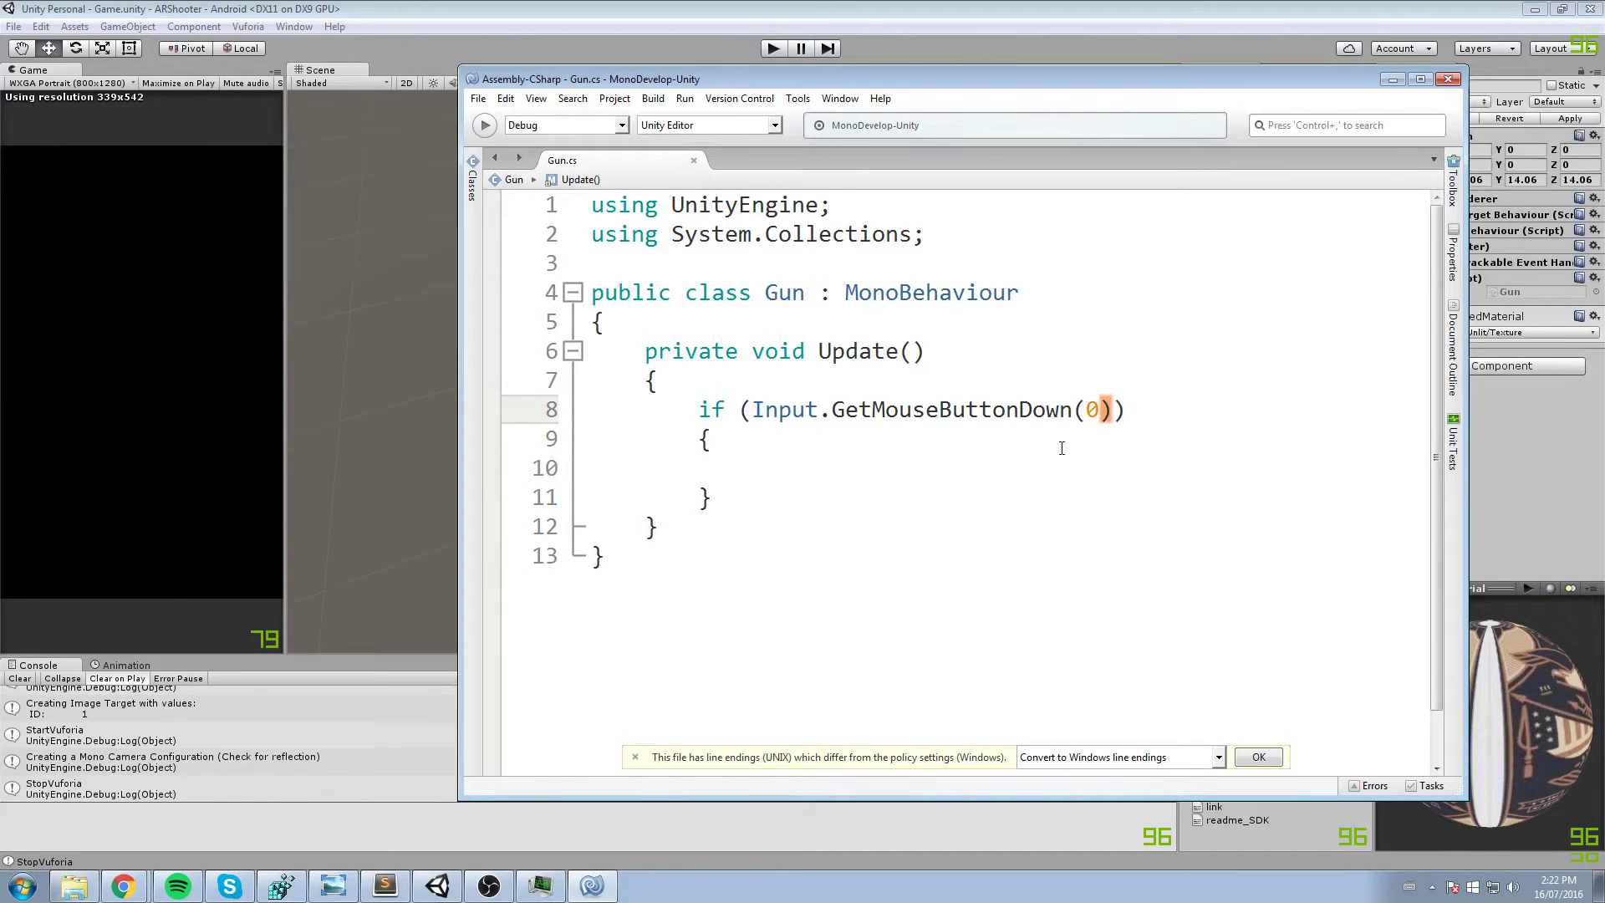
pyautogui.click(821, 464)
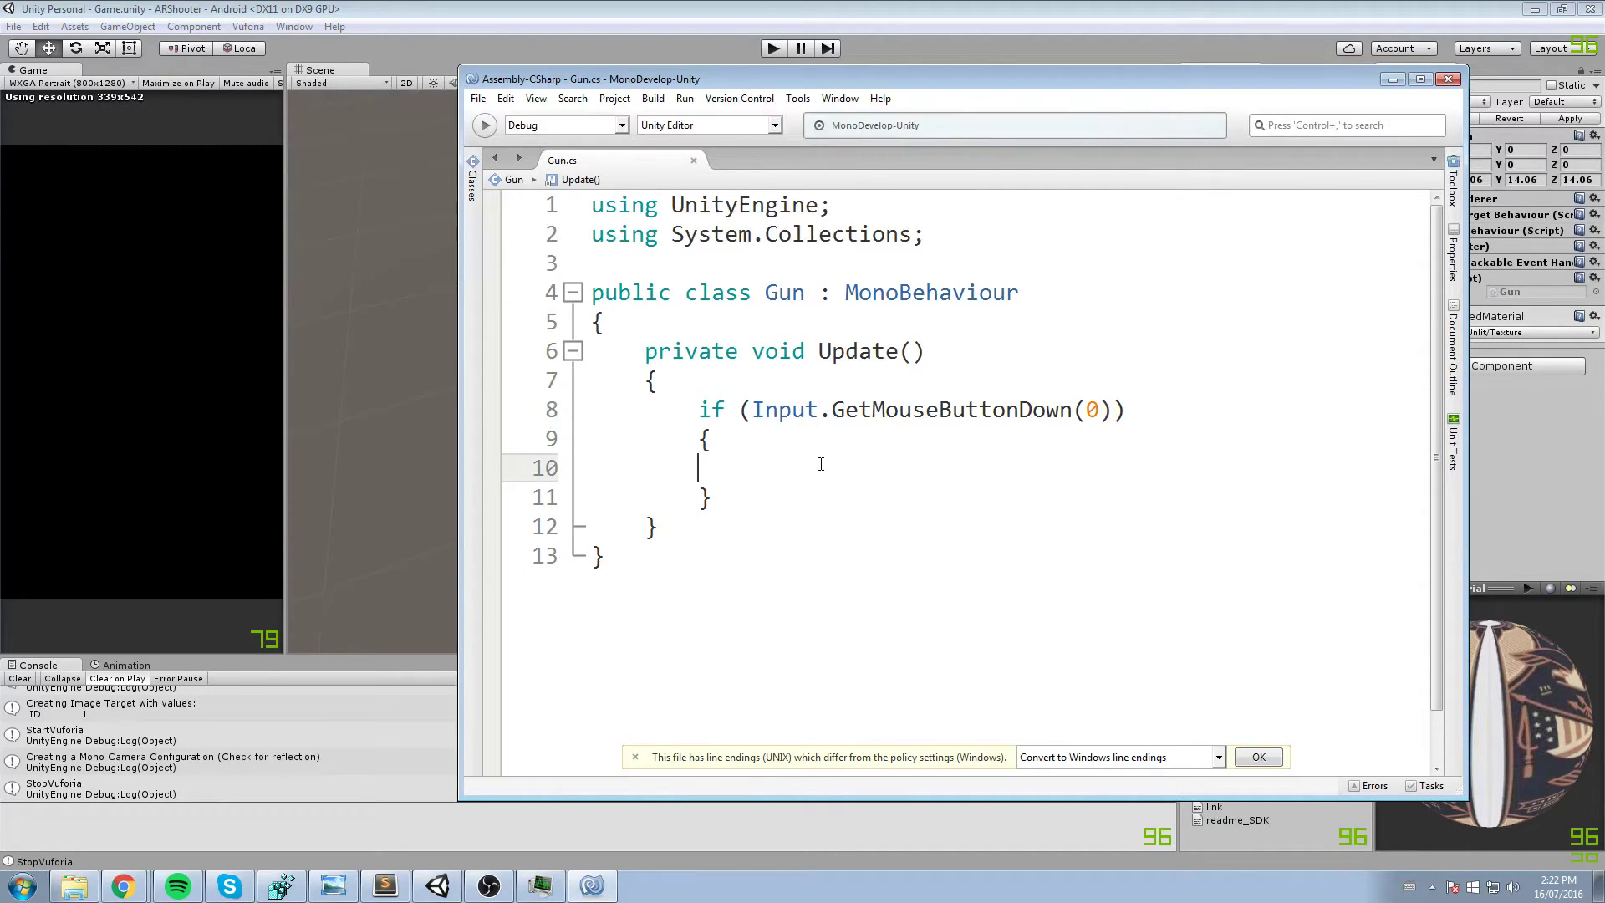
pyautogui.press('Tab')
pyautogui.moveTo(1321, 84); pyautogui.dragTo(946, 221)
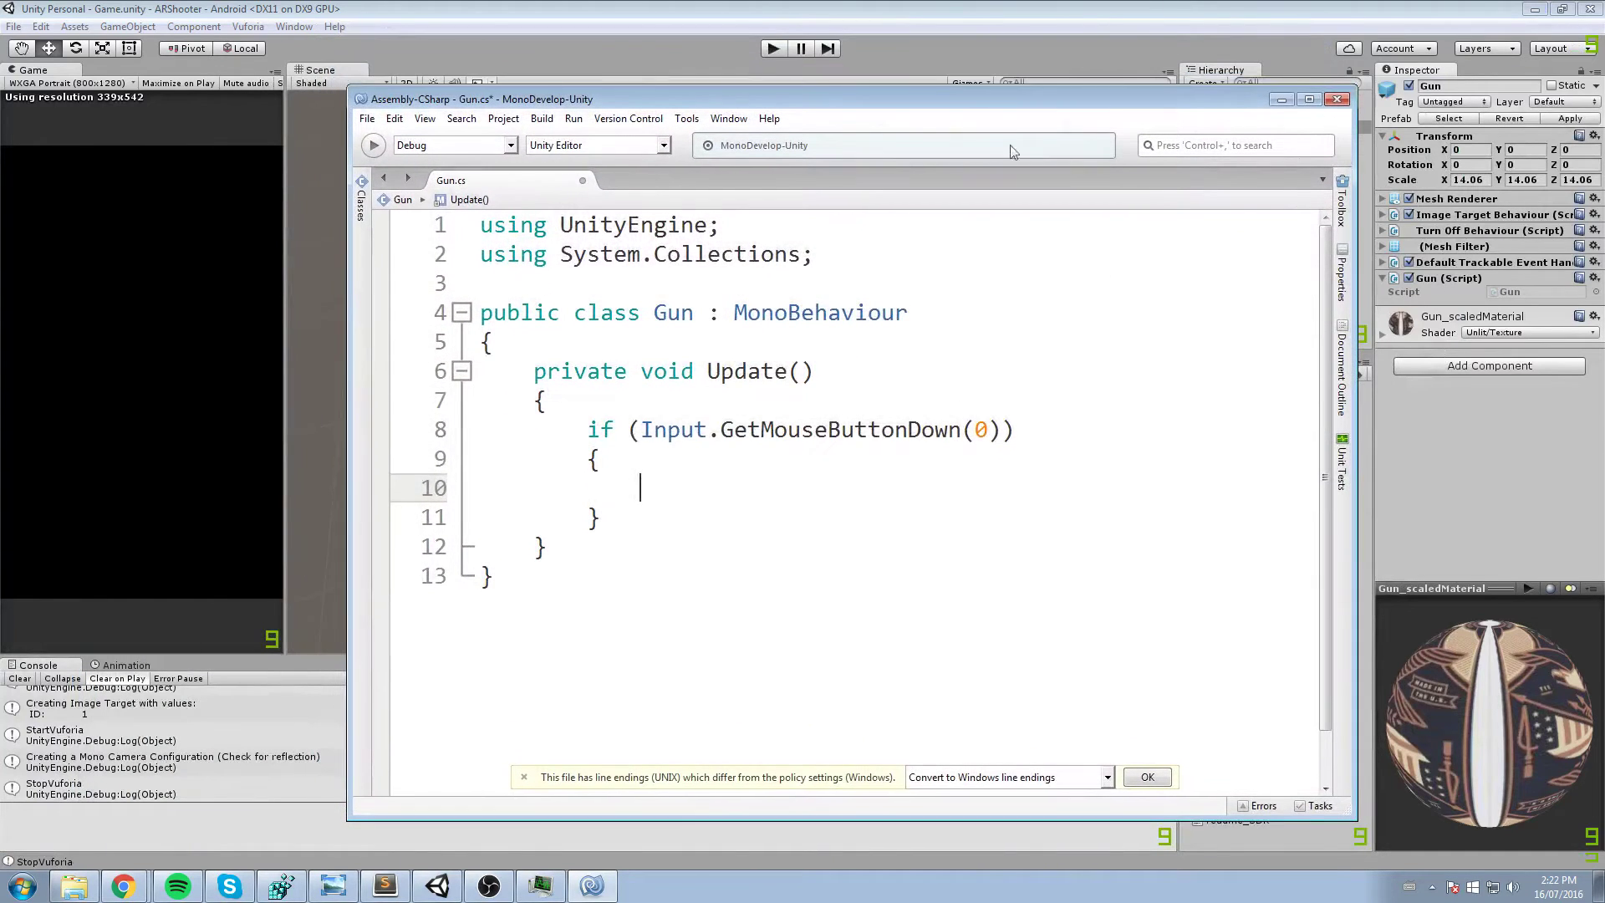
# - Declare a public GameObject field named bulletPrefab above the Update method
pyautogui.click(495, 342)
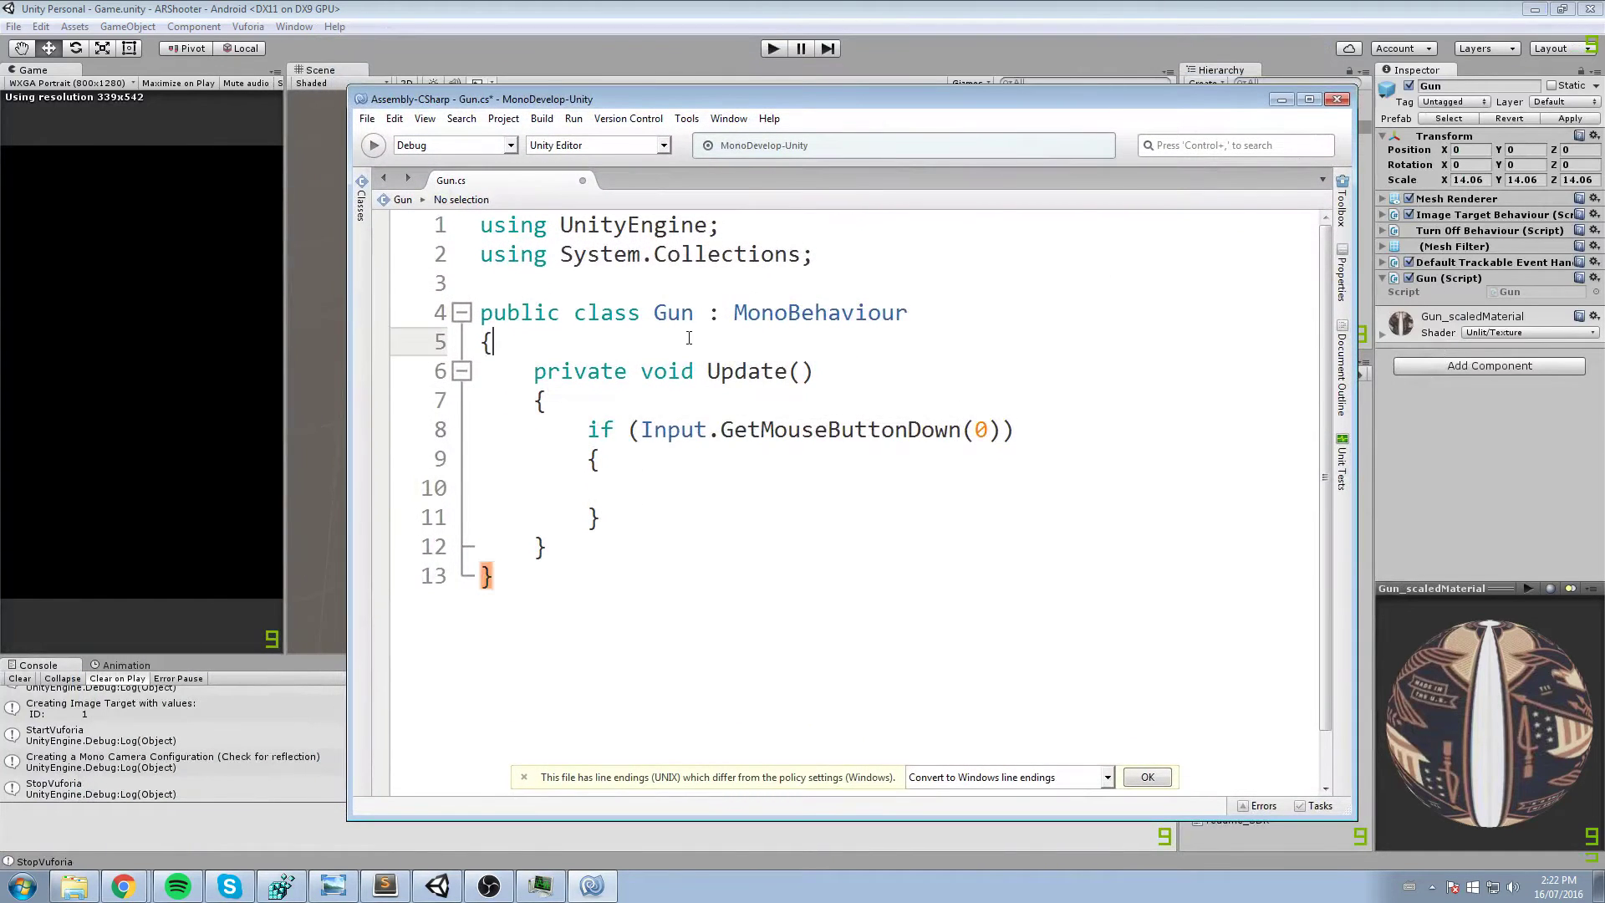
pyautogui.press('Return')
pyautogui.press('Return')
pyautogui.press('Up')
pyautogui.write('public Ga')
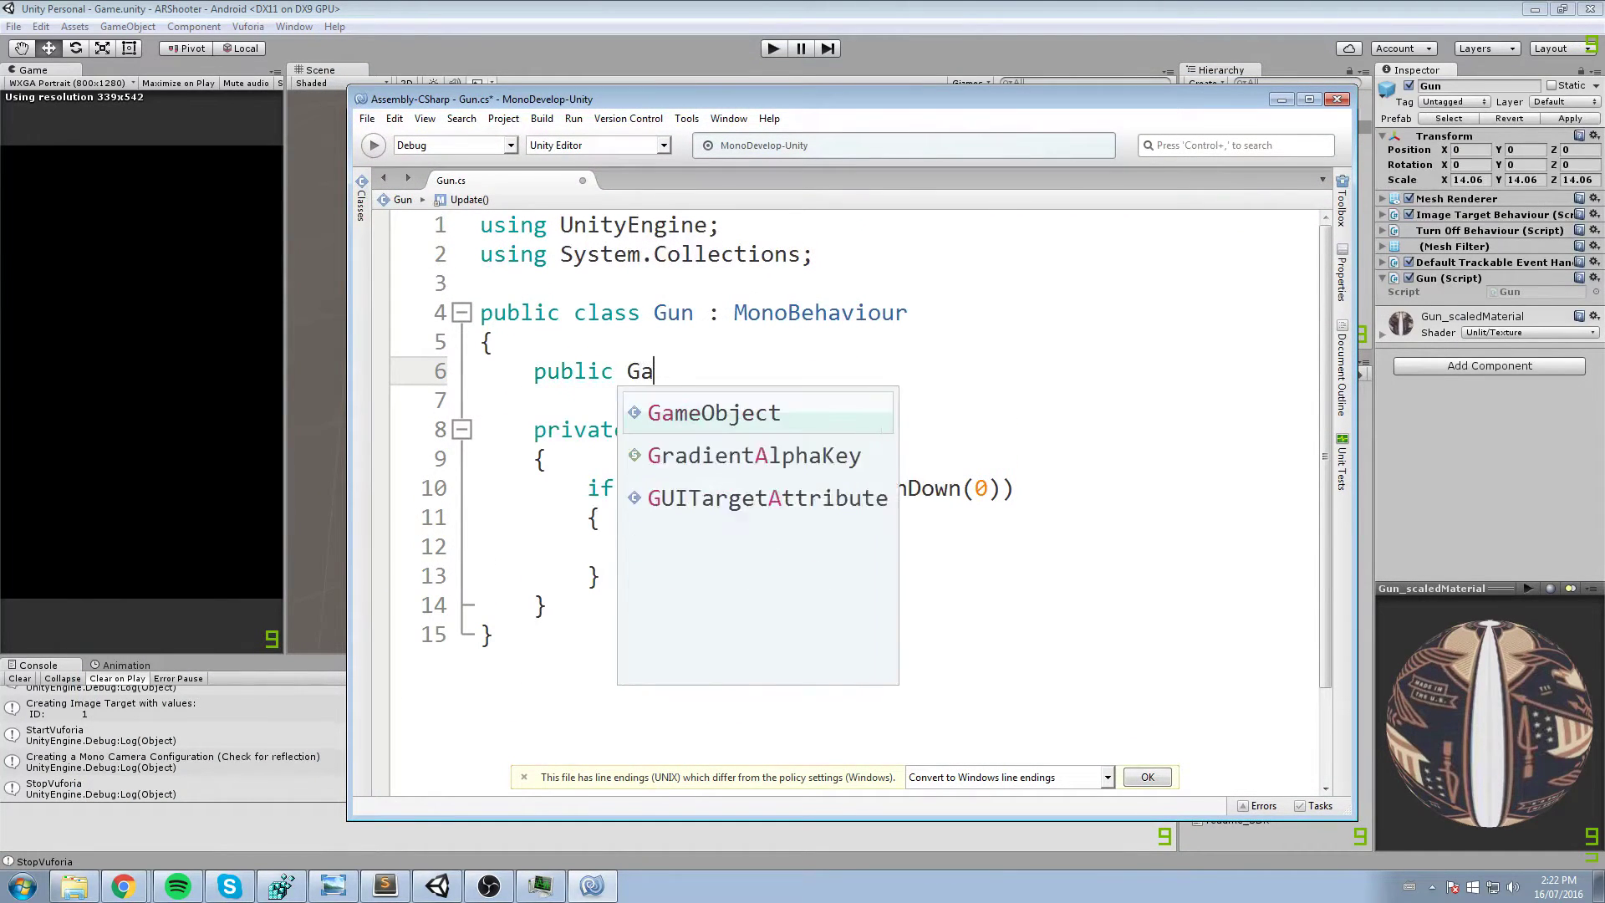
pyautogui.write('meObject bul')
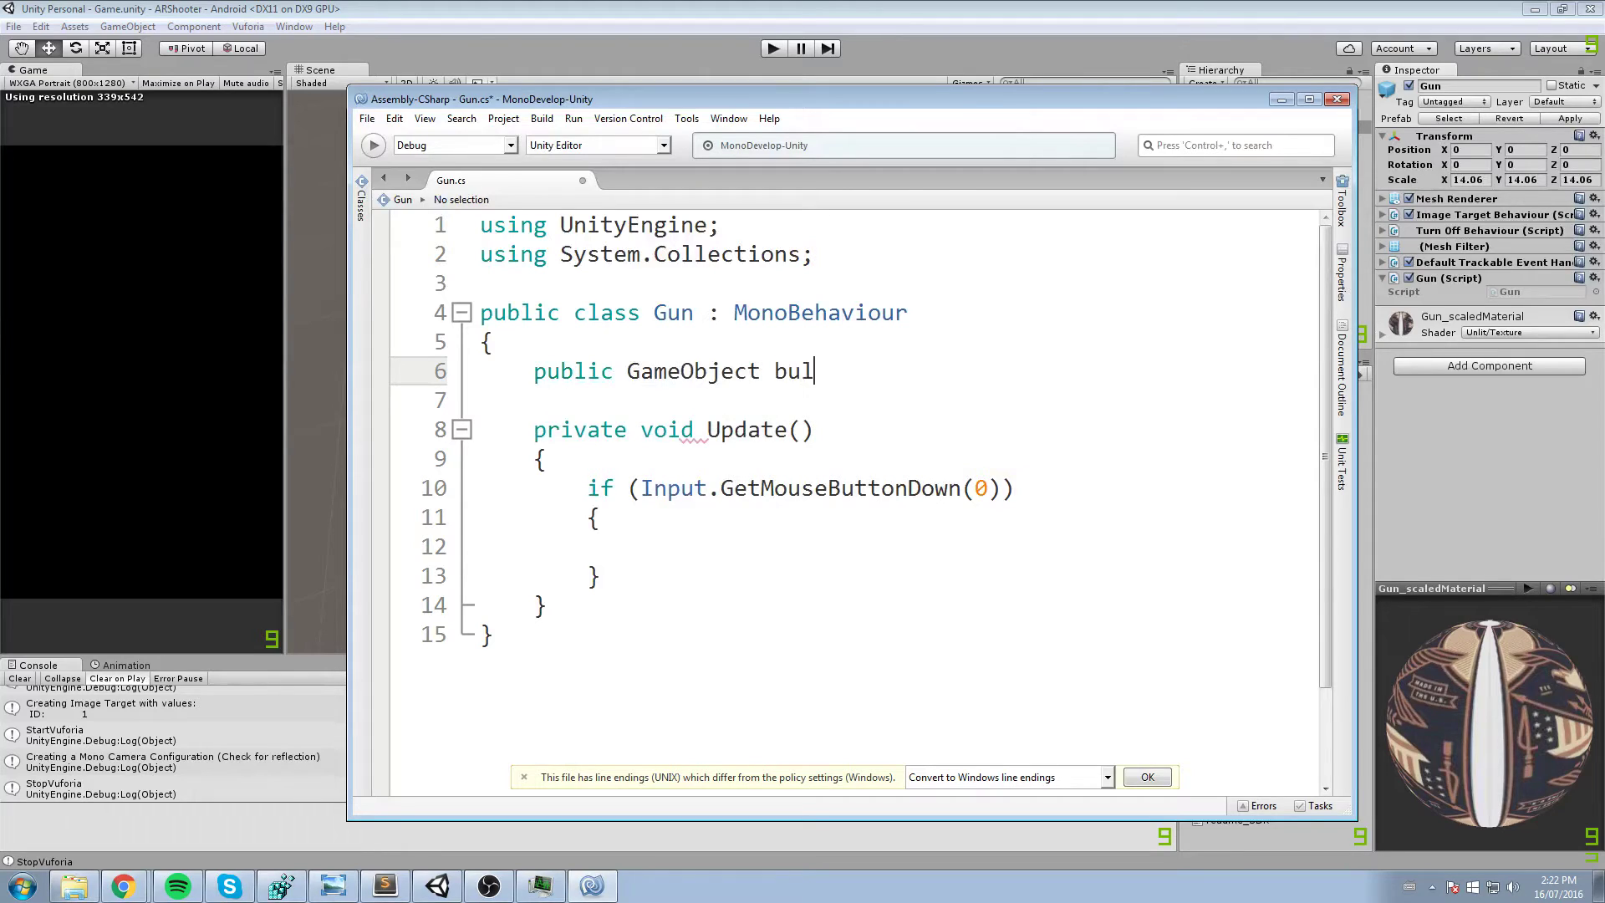
pyautogui.write('letPrefab;')
pyautogui.press('Down')
pyautogui.press('Down')
pyautogui.press('Down')
pyautogui.press('Down')
pyautogui.press('Down')
pyautogui.press('Down')
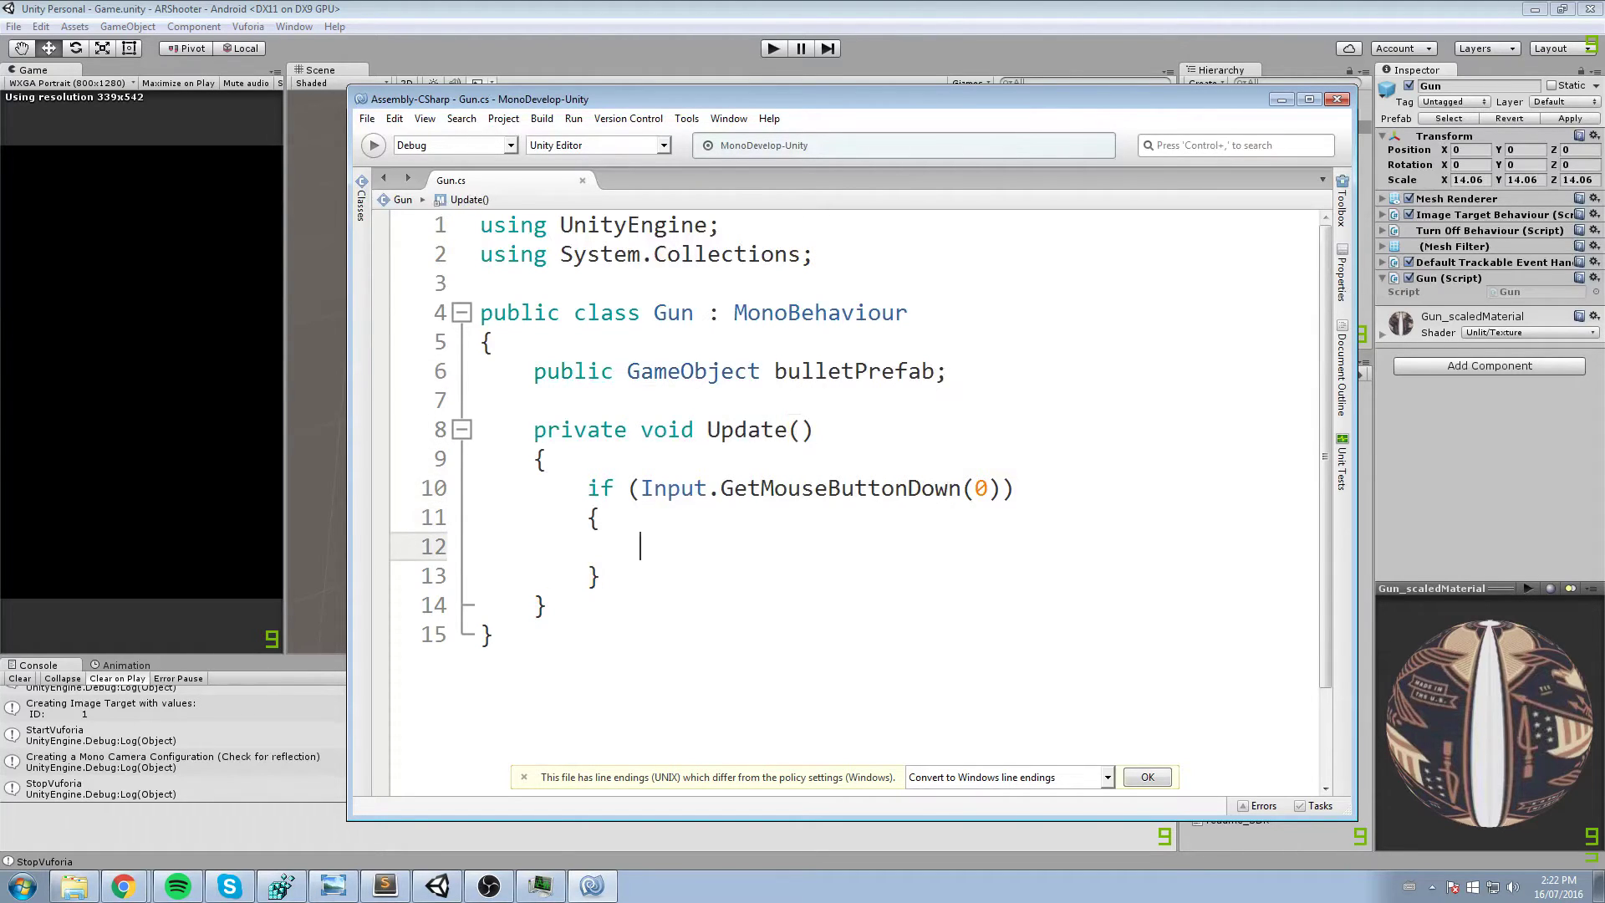
# - Inside the if block, begin a GameObject variable go assigned from an Instantiate call on bulletPrefab
pyautogui.write('GameObject go ')
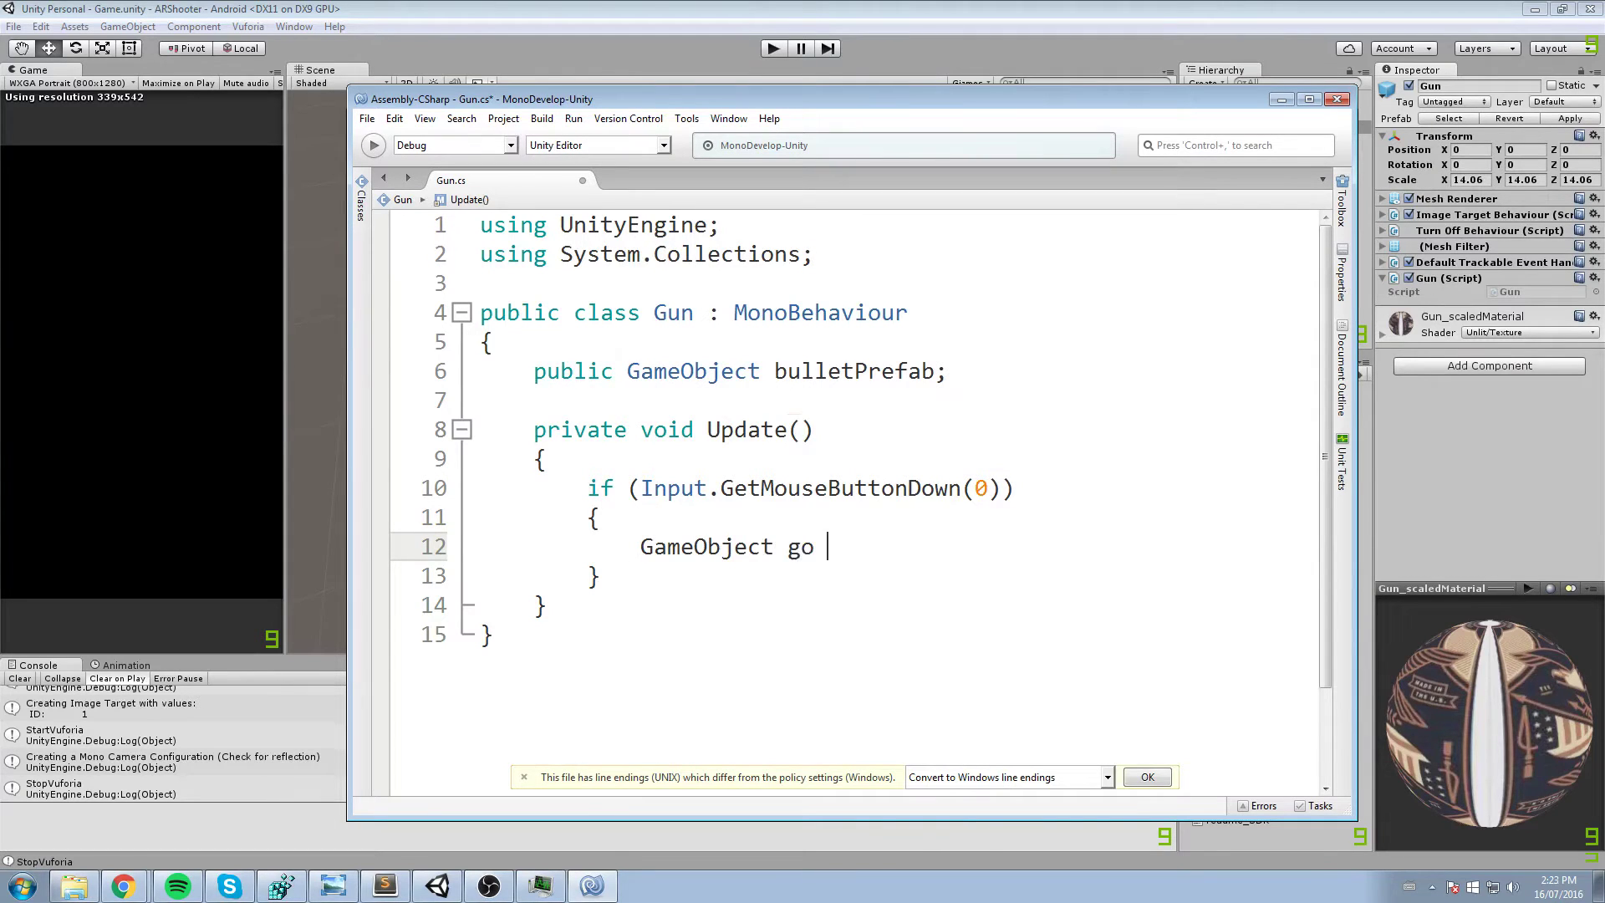
pyautogui.write('= bulletPrefab')
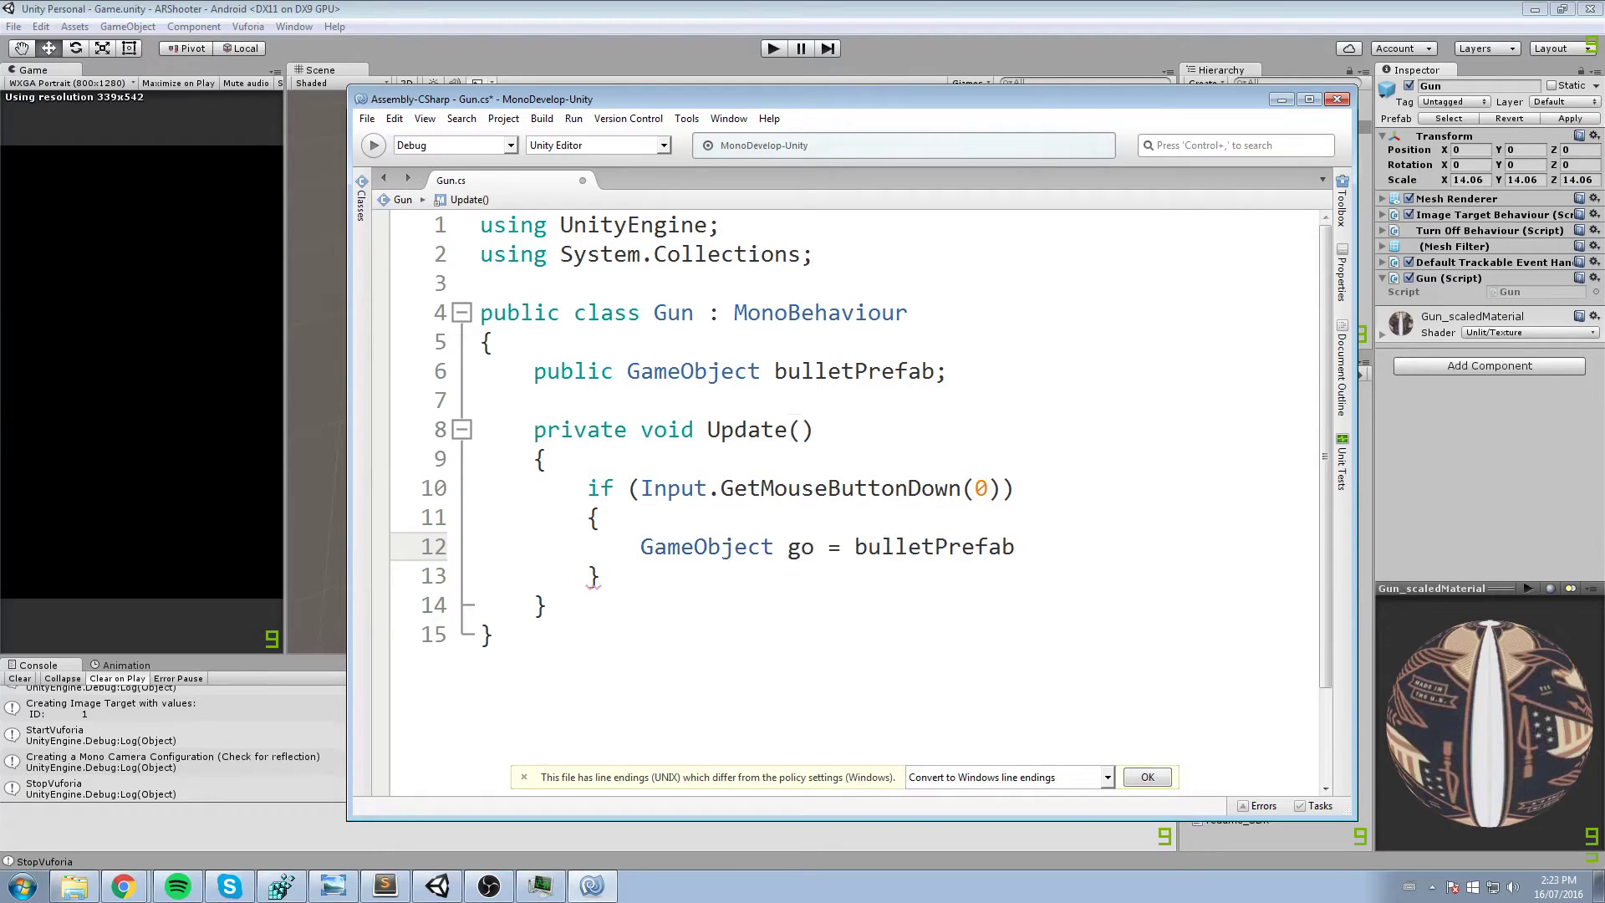
pyautogui.hotkey('ctrl', 'Left')
pyautogui.hotkey('ctrl', 'space')
pyautogui.press('Left')
pyautogui.press('Right')
pyautogui.press('Left')
pyautogui.write('in')
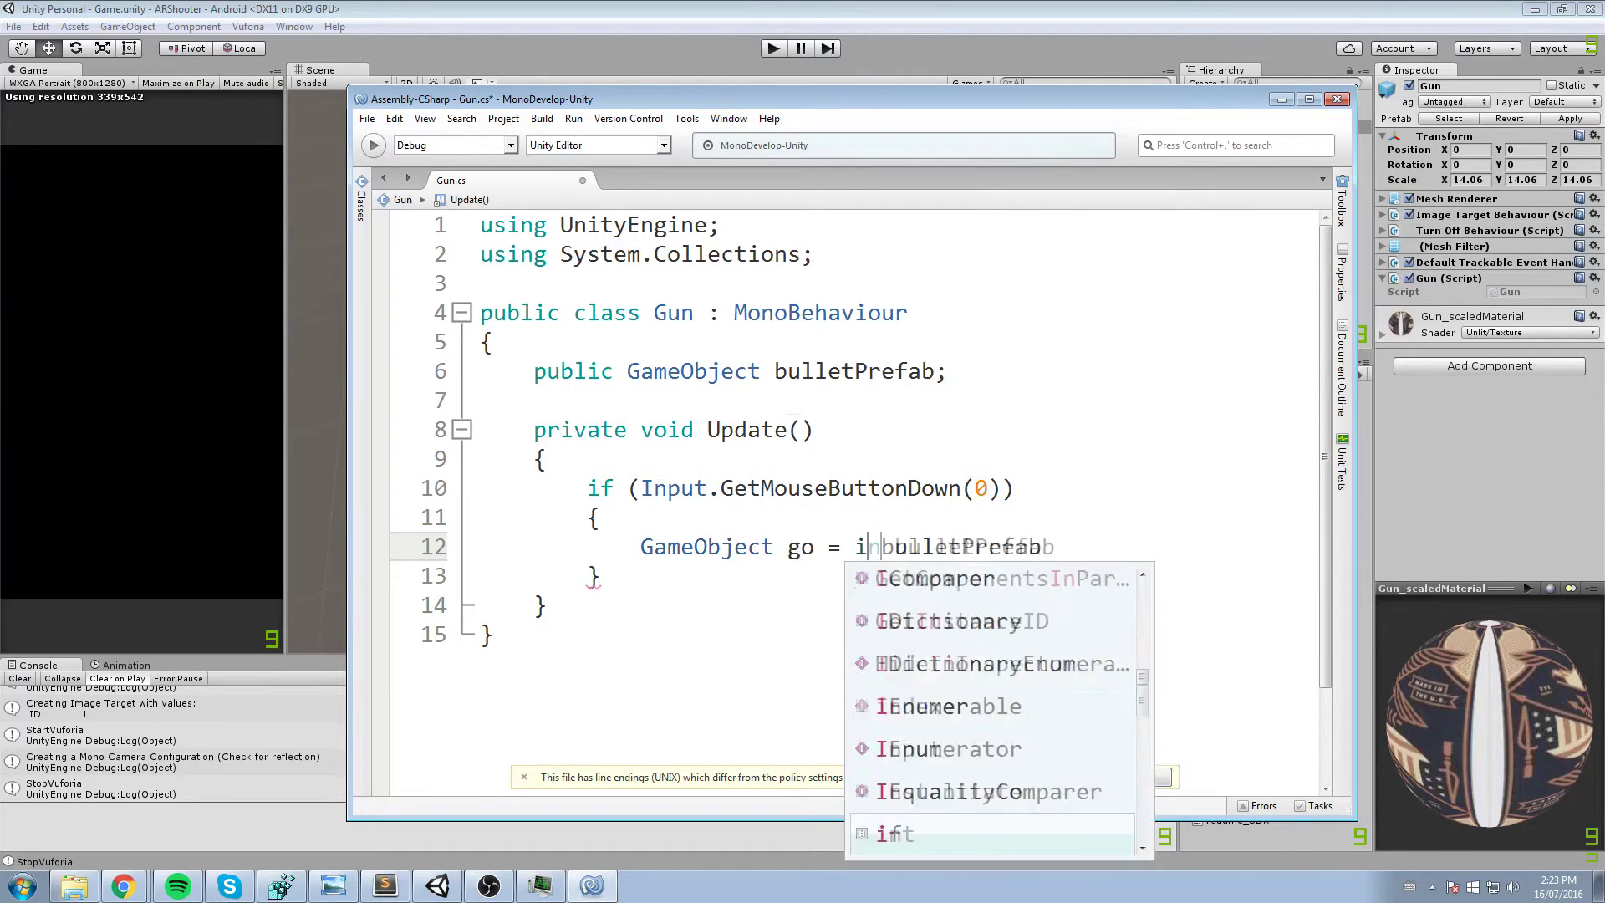
pyautogui.write('nstantiate(')
pyautogui.press('End')
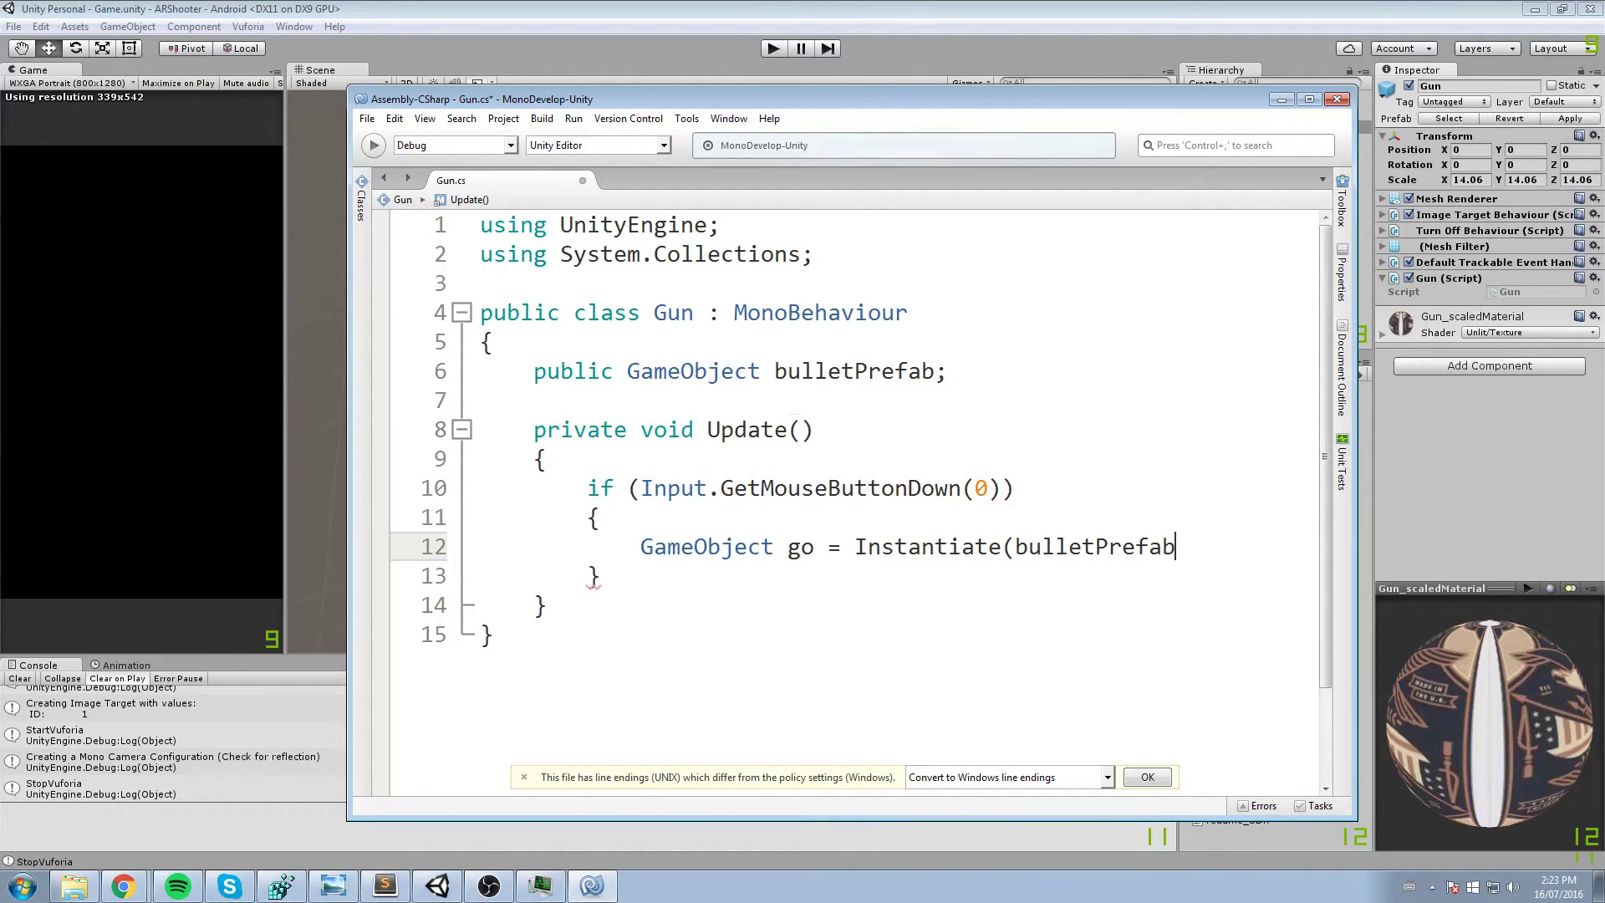
# - Complete the Instantiate call with transform.position and transform.rotation, cast it as GameObject and save the script
pyautogui.write(',trans')
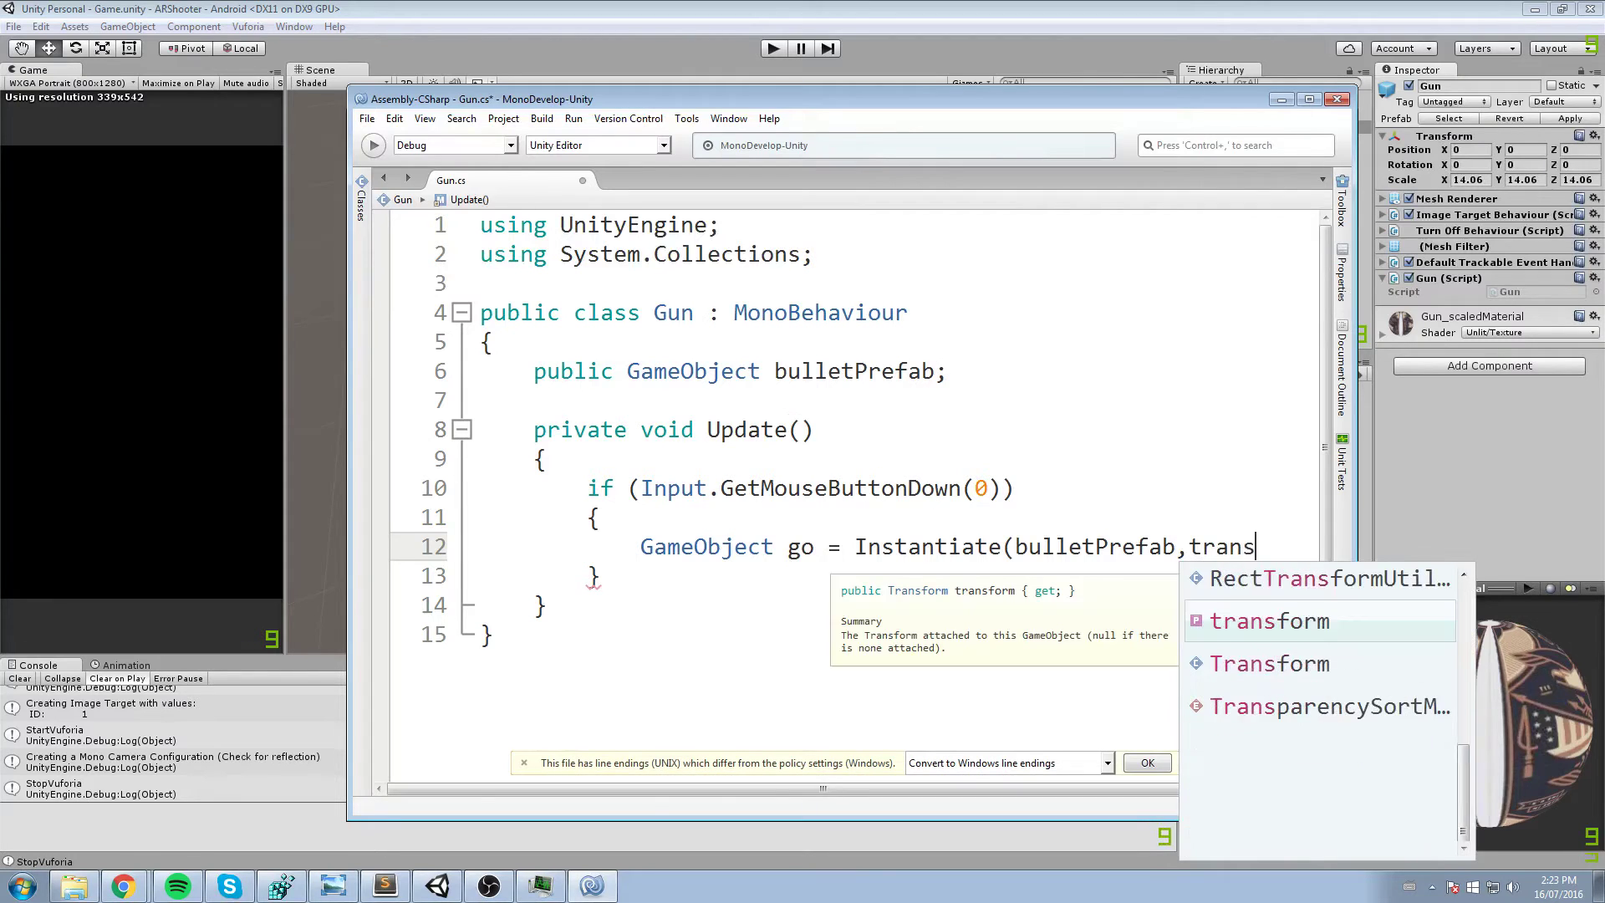
pyautogui.write('form.position,t')
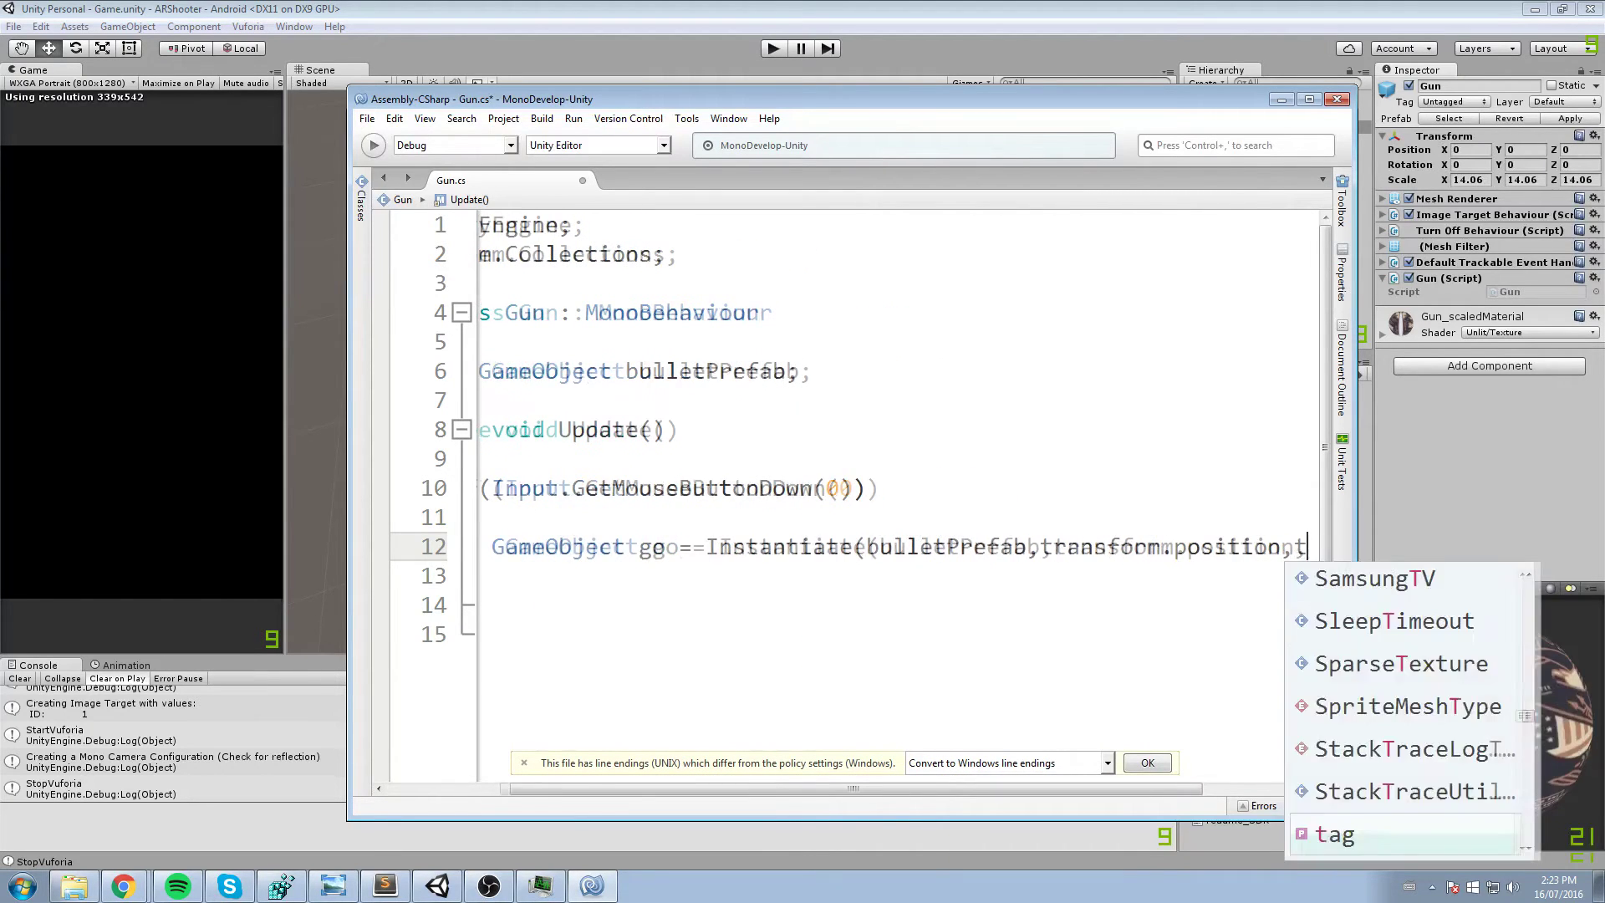
pyautogui.write('ransform.rota')
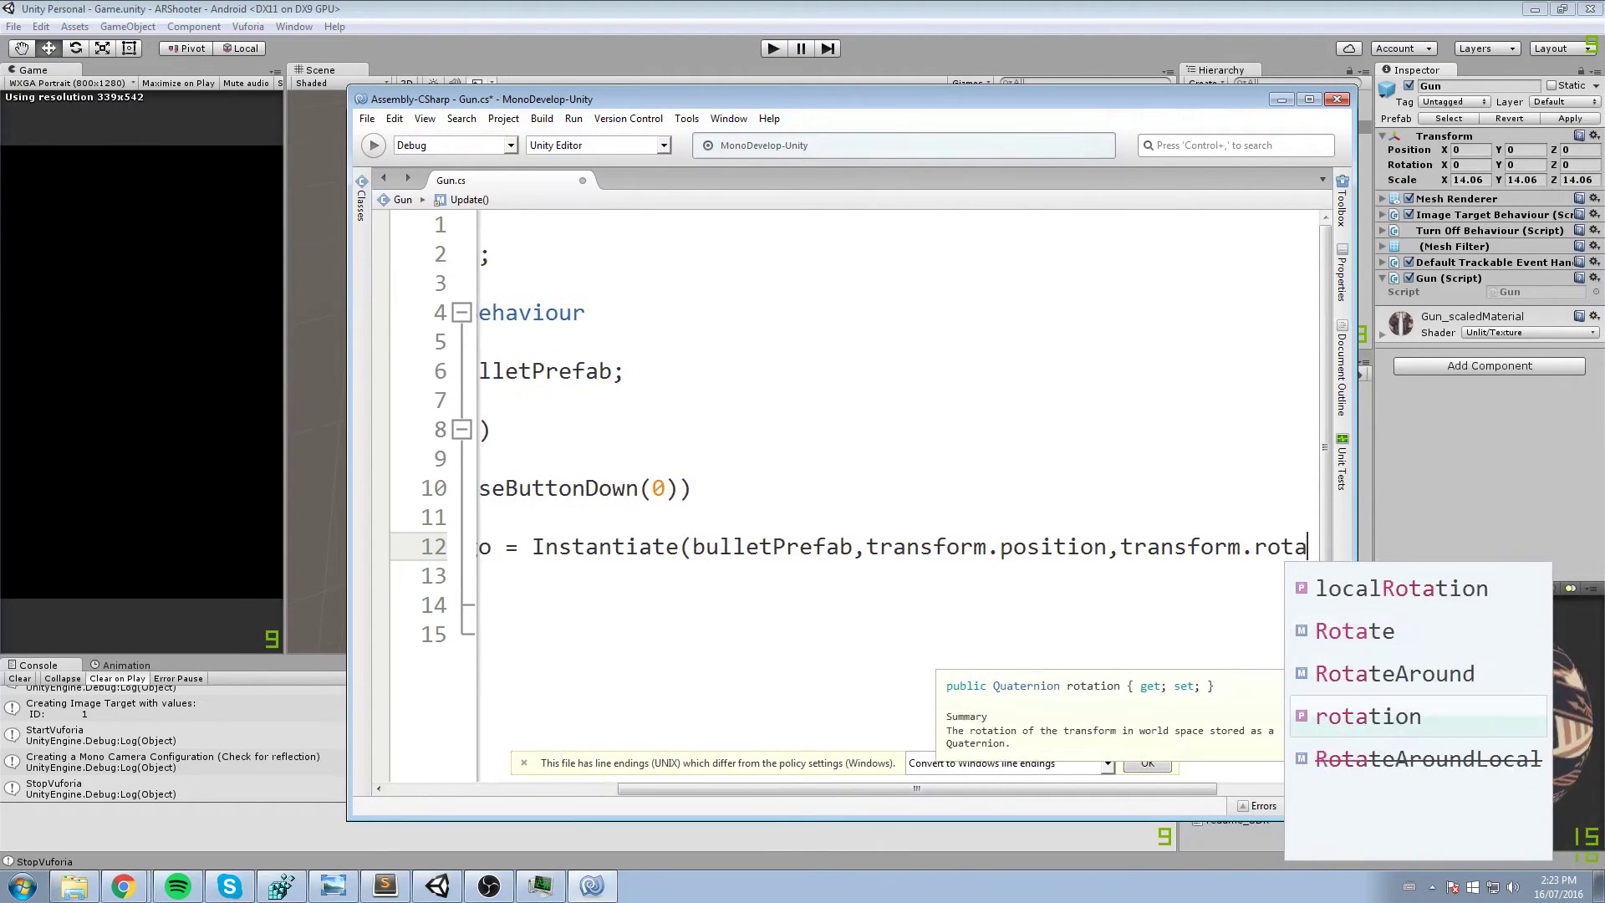
pyautogui.write('tion) ')
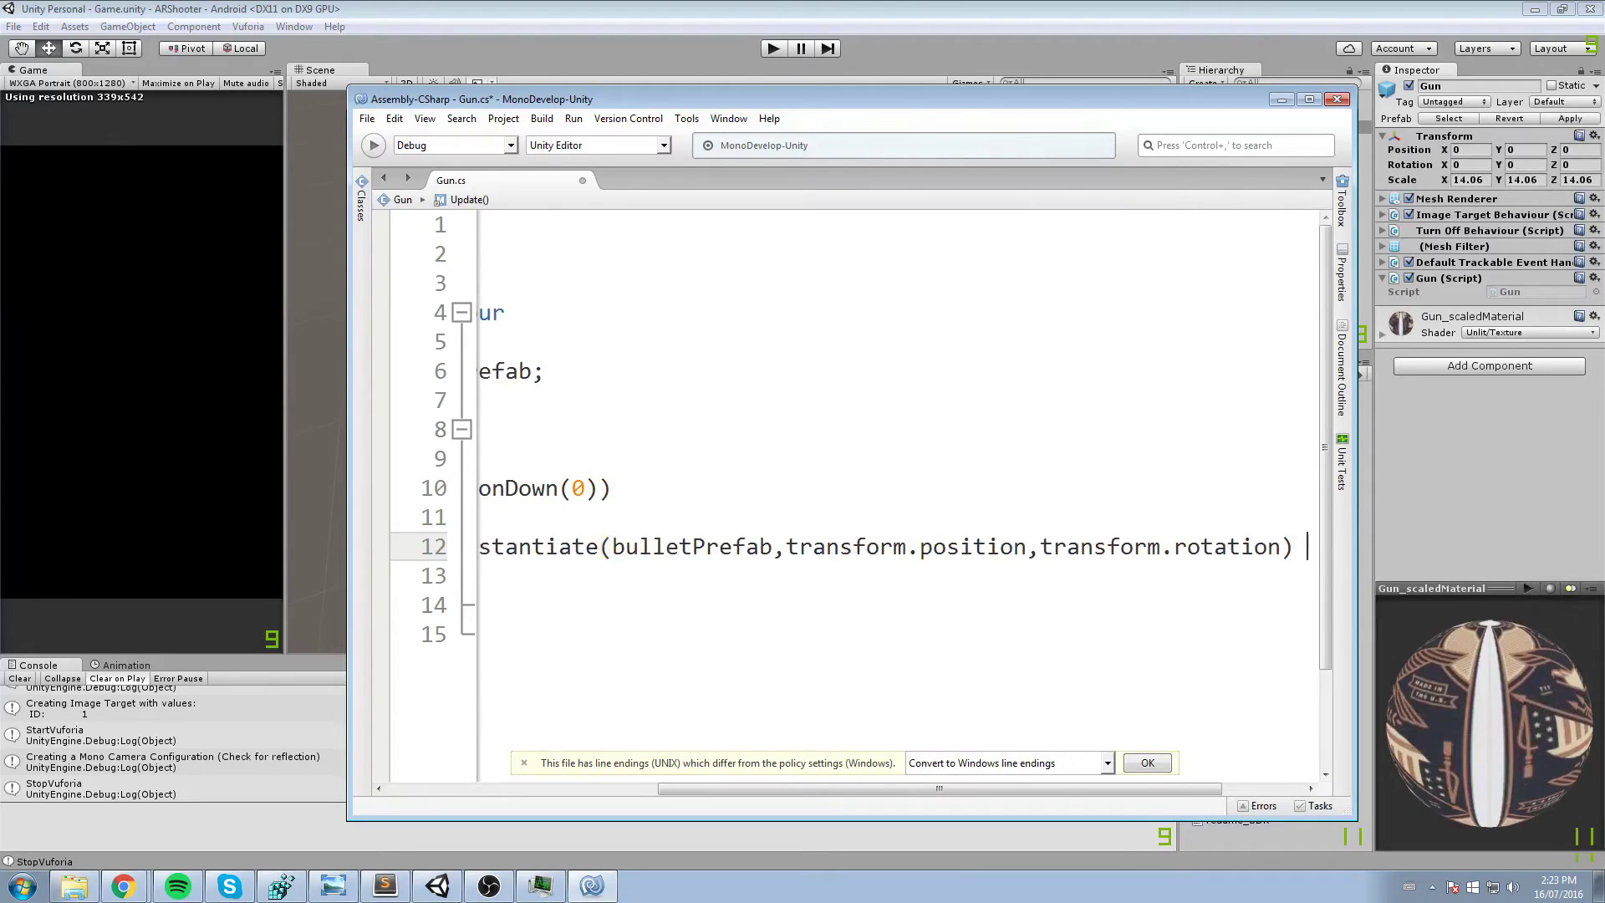
pyautogui.write('as GameObject;')
pyautogui.hotkey('ctrl', 's')
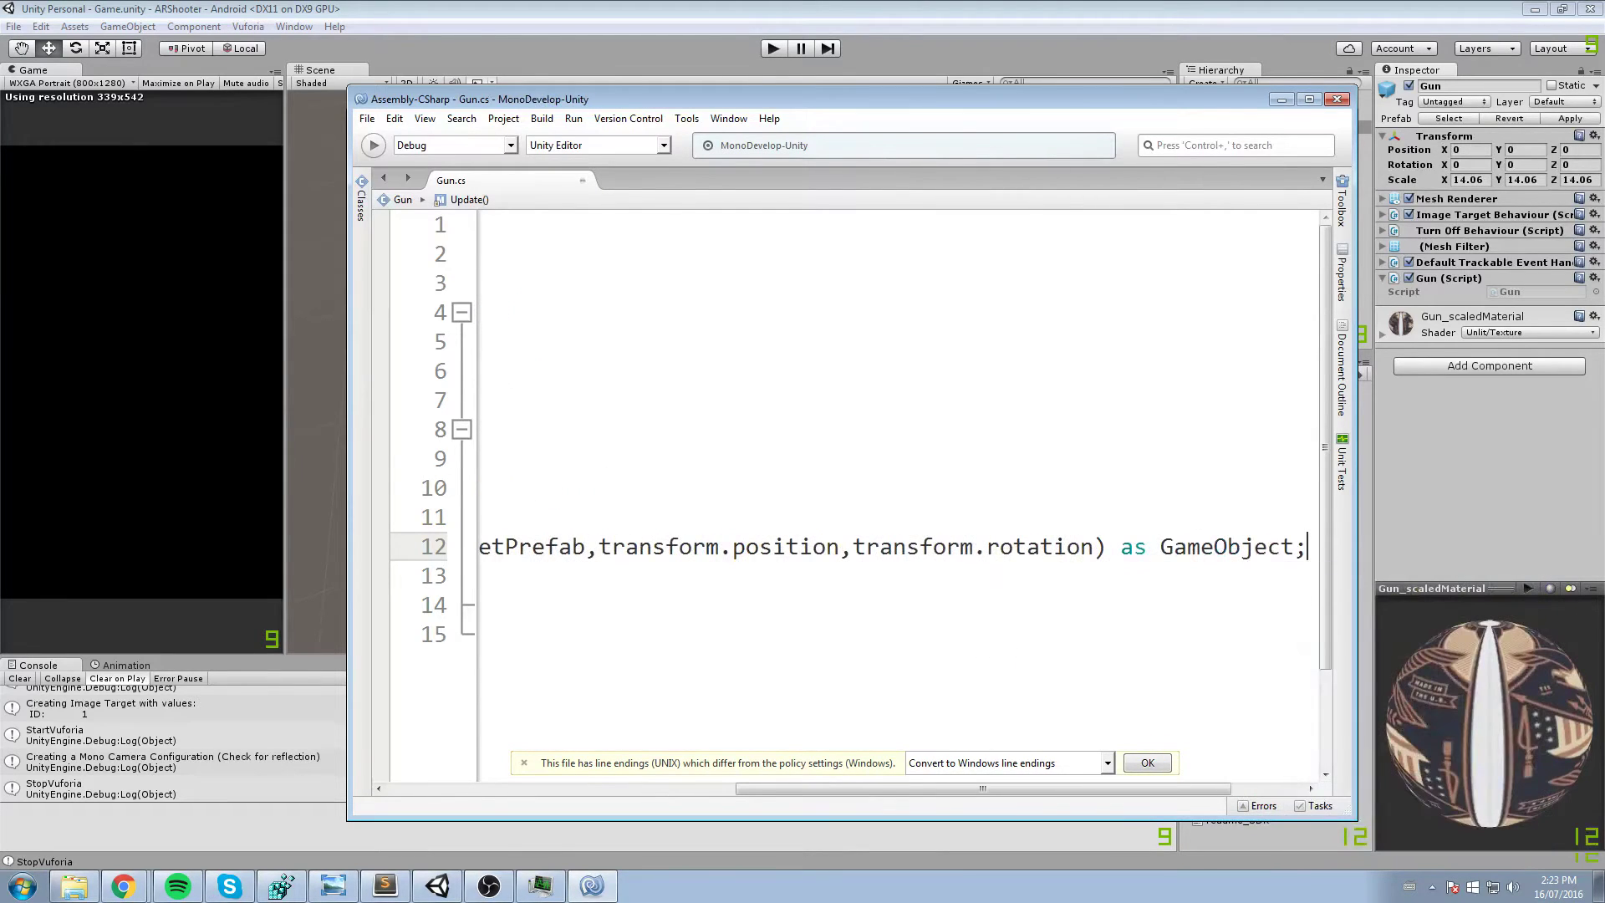
# - Maximize the code editor and, below the Instantiate line, begin the statement go.GetComponent<Rigidbody>().AddForce(
pyautogui.click(1309, 100)
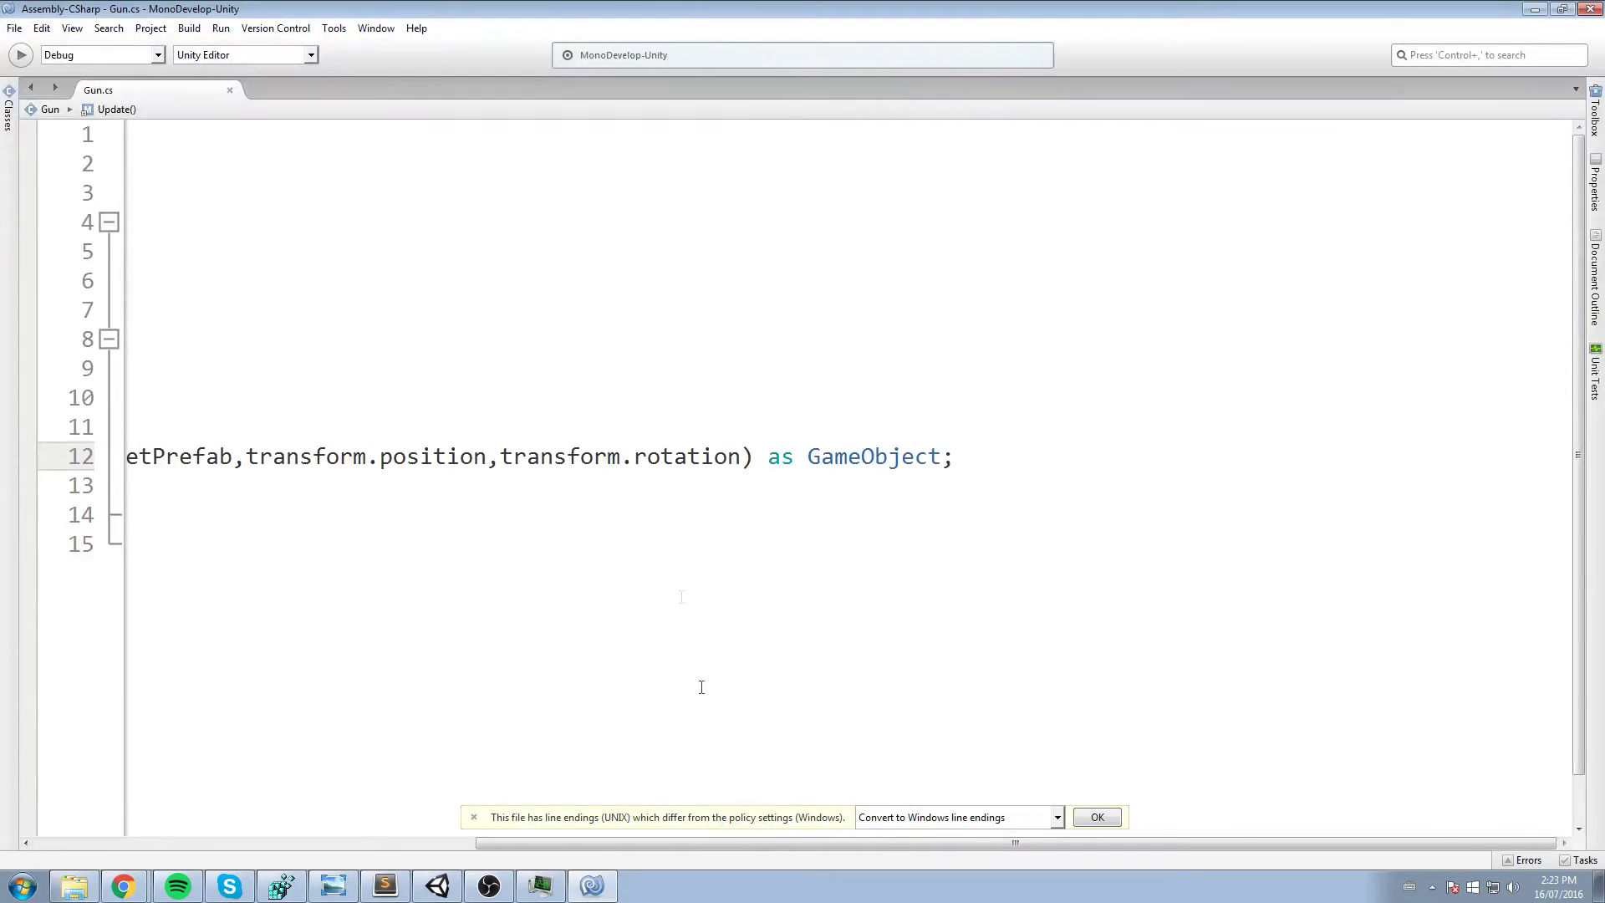
pyautogui.moveTo(619, 829); pyautogui.dragTo(244, 742)
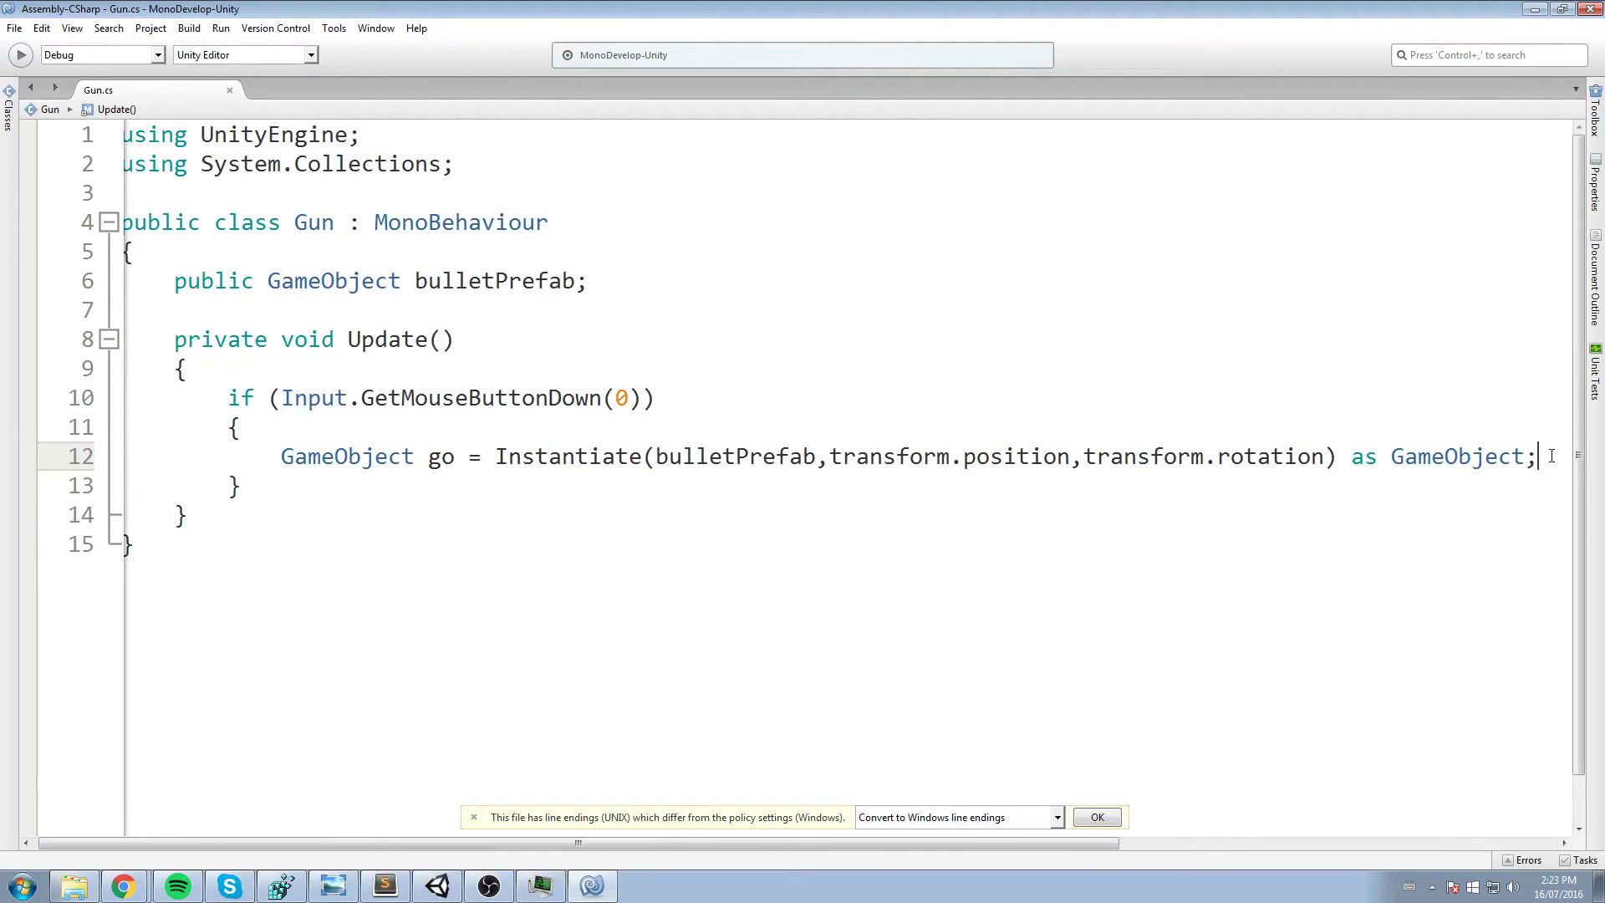
pyautogui.press('Return')
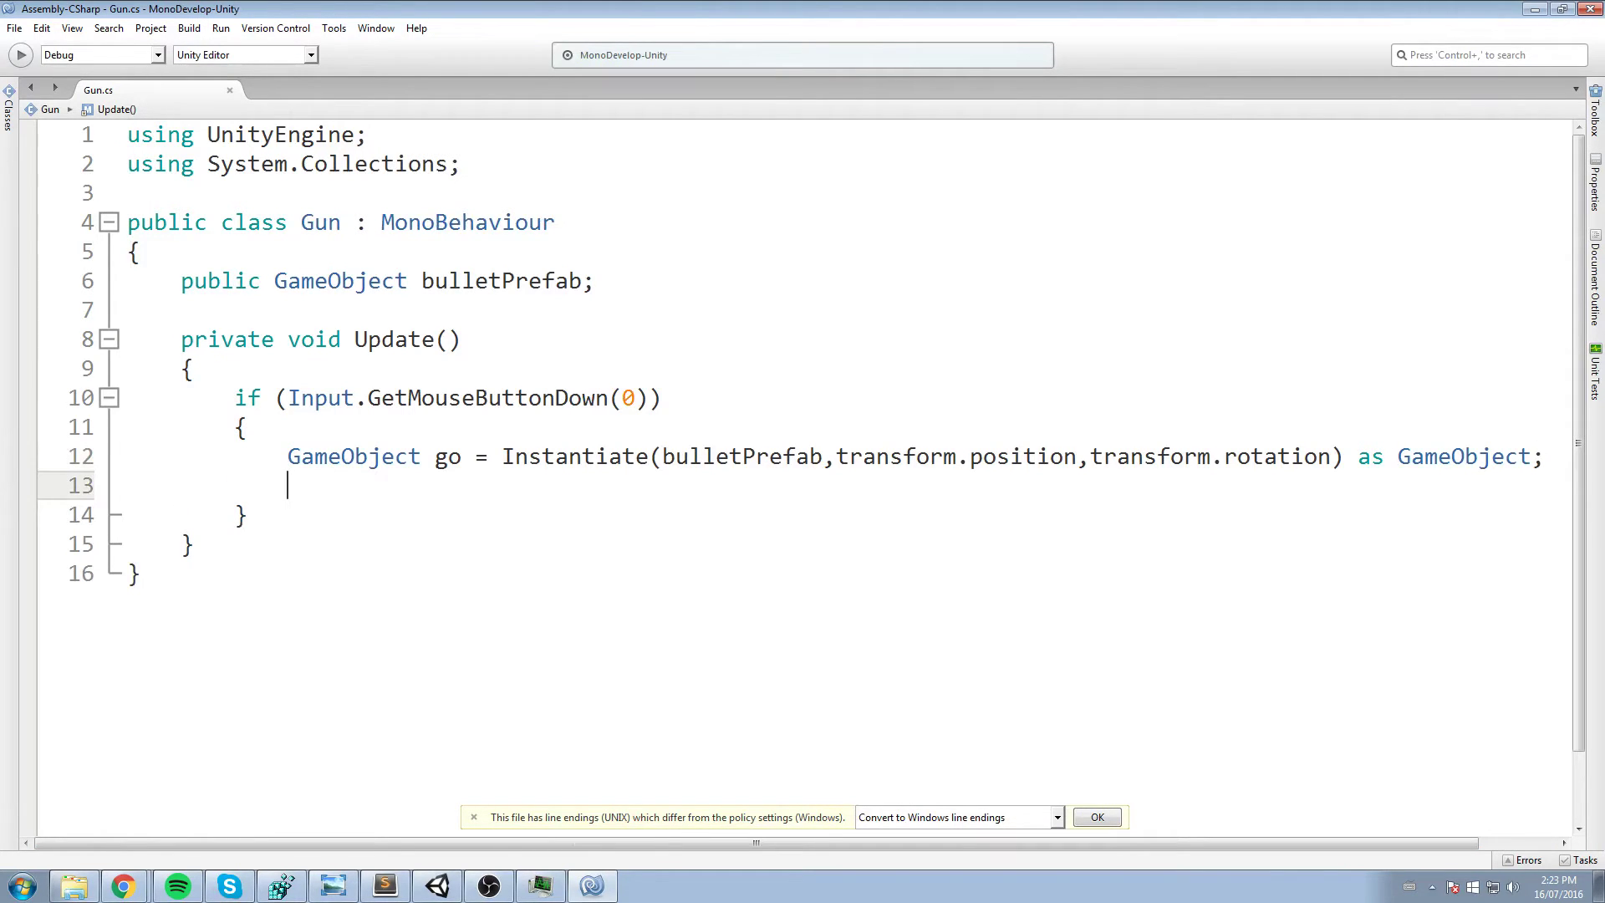
pyautogui.write('go.Ge')
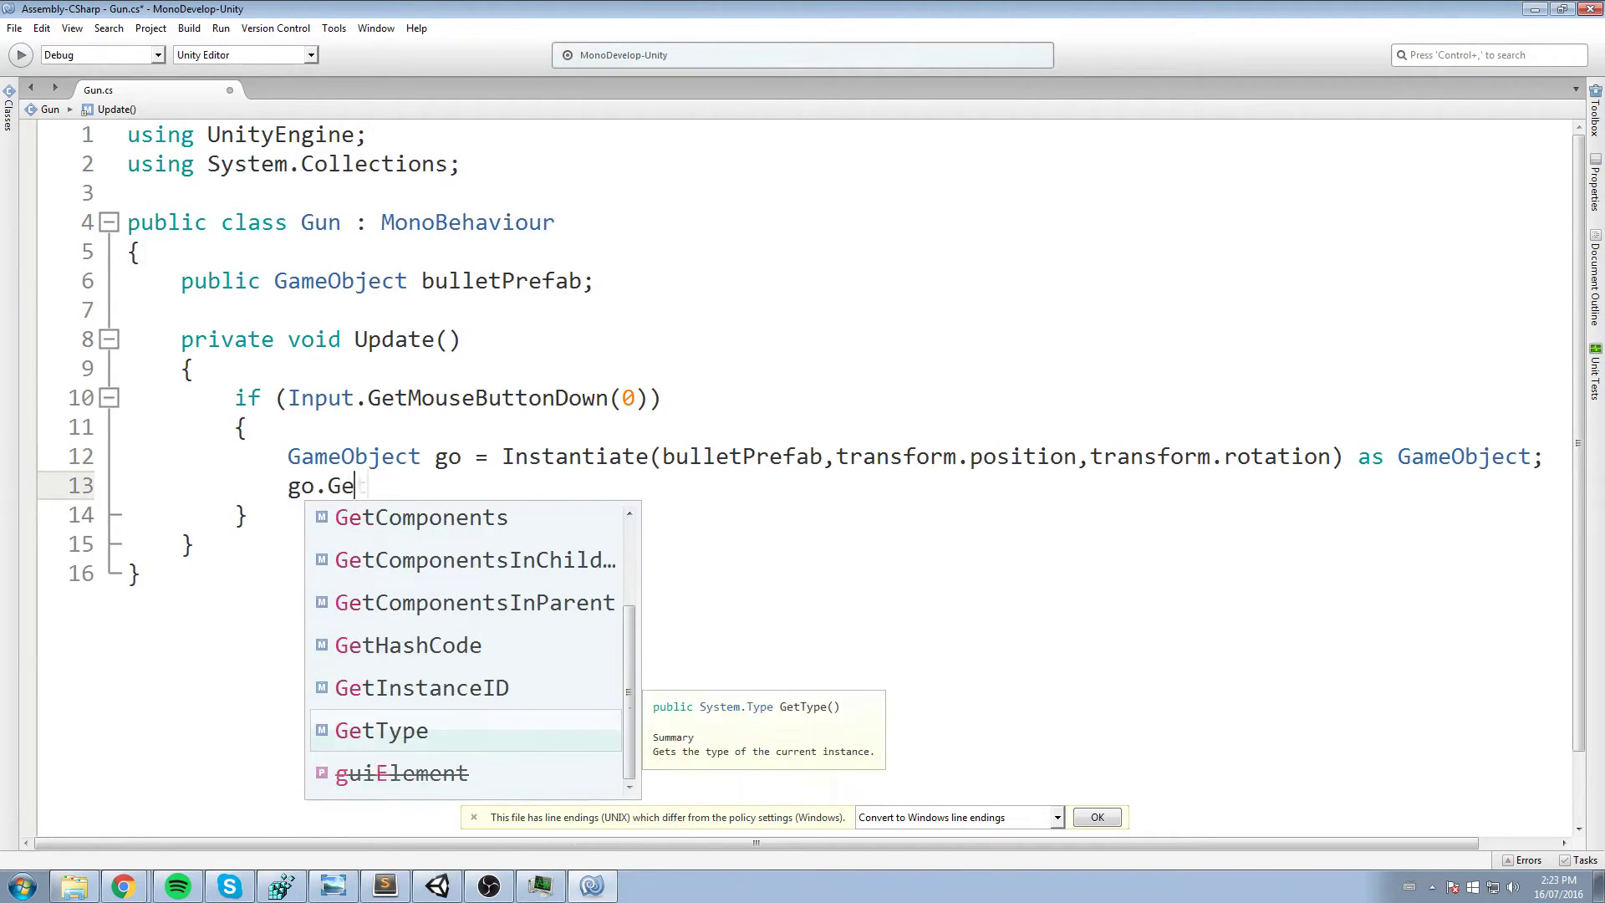
pyautogui.write('tComponent<Ri')
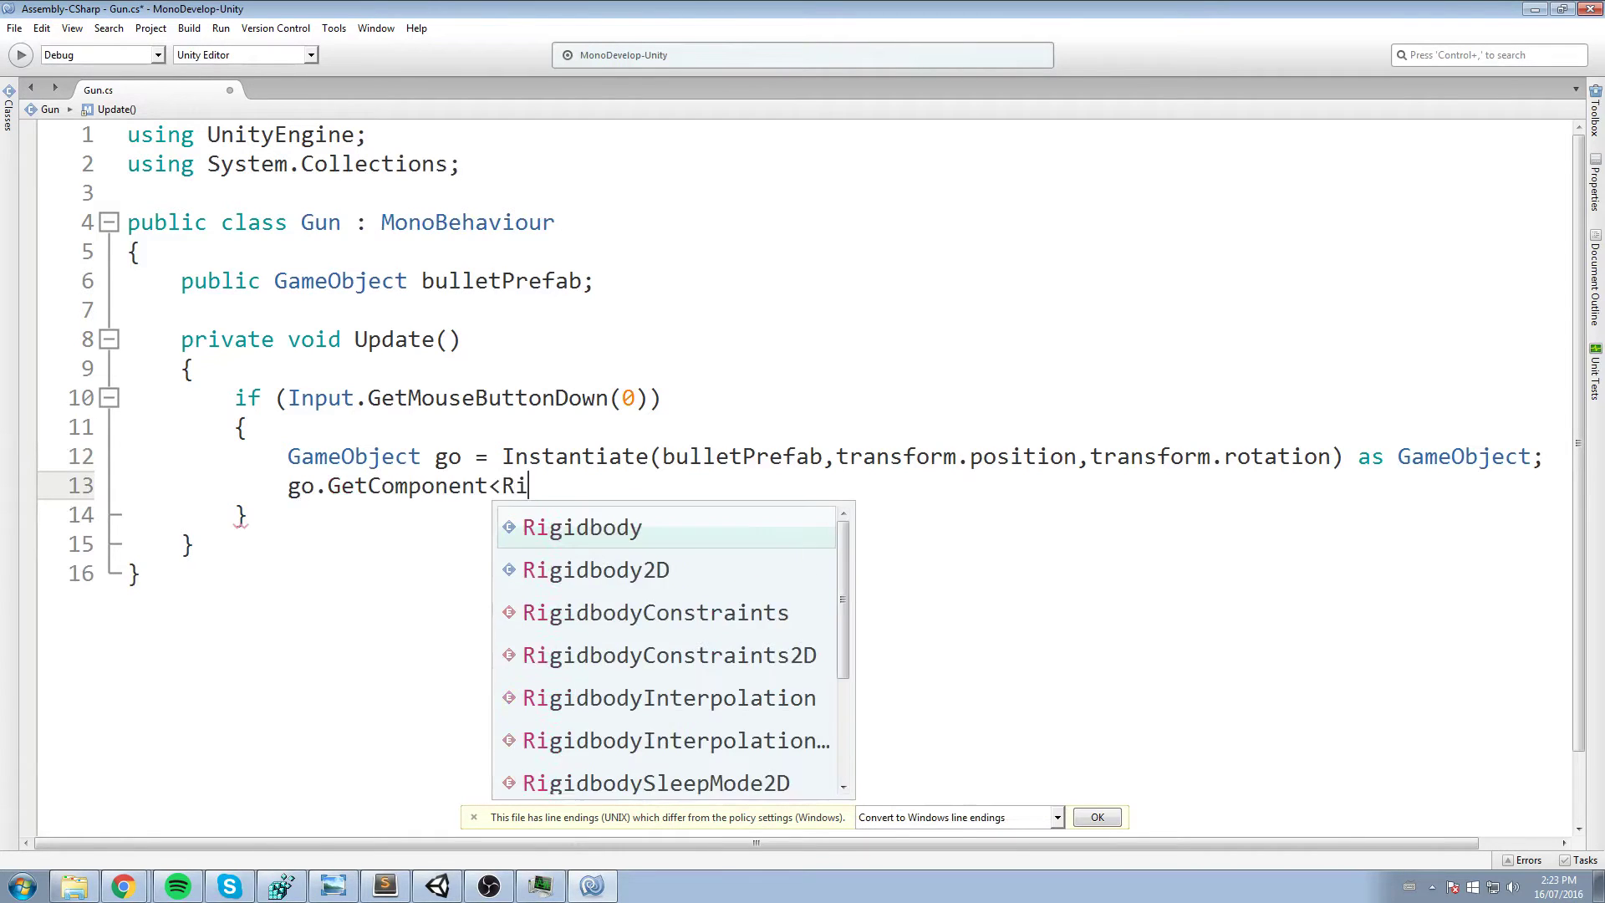
pyautogui.write('gidbody>()')
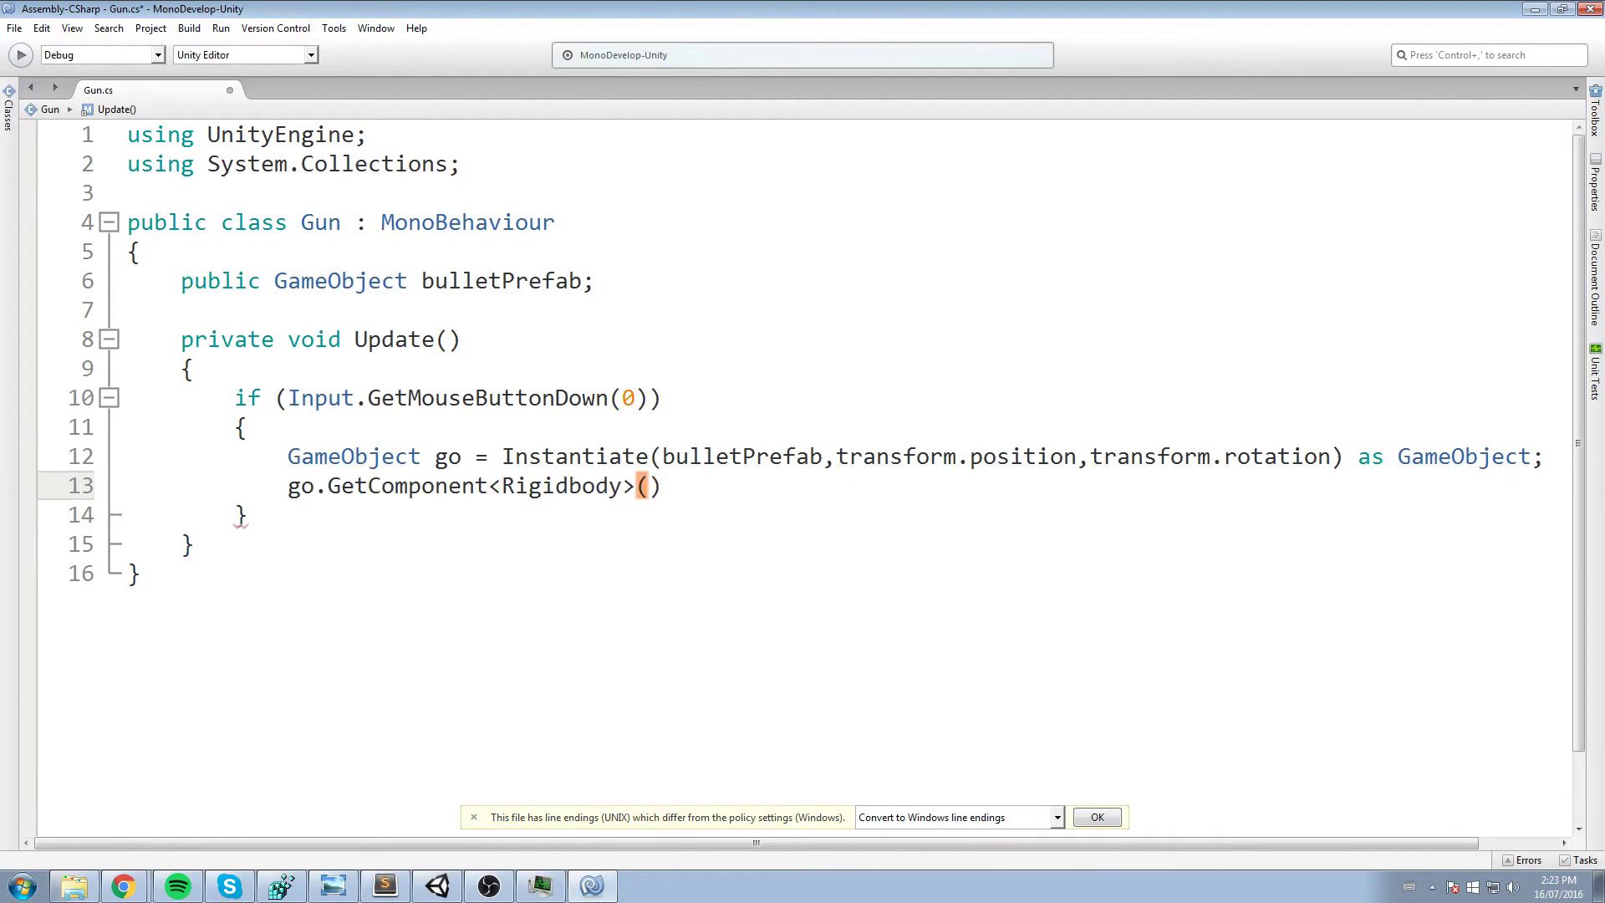
pyautogui.write('.Ad')
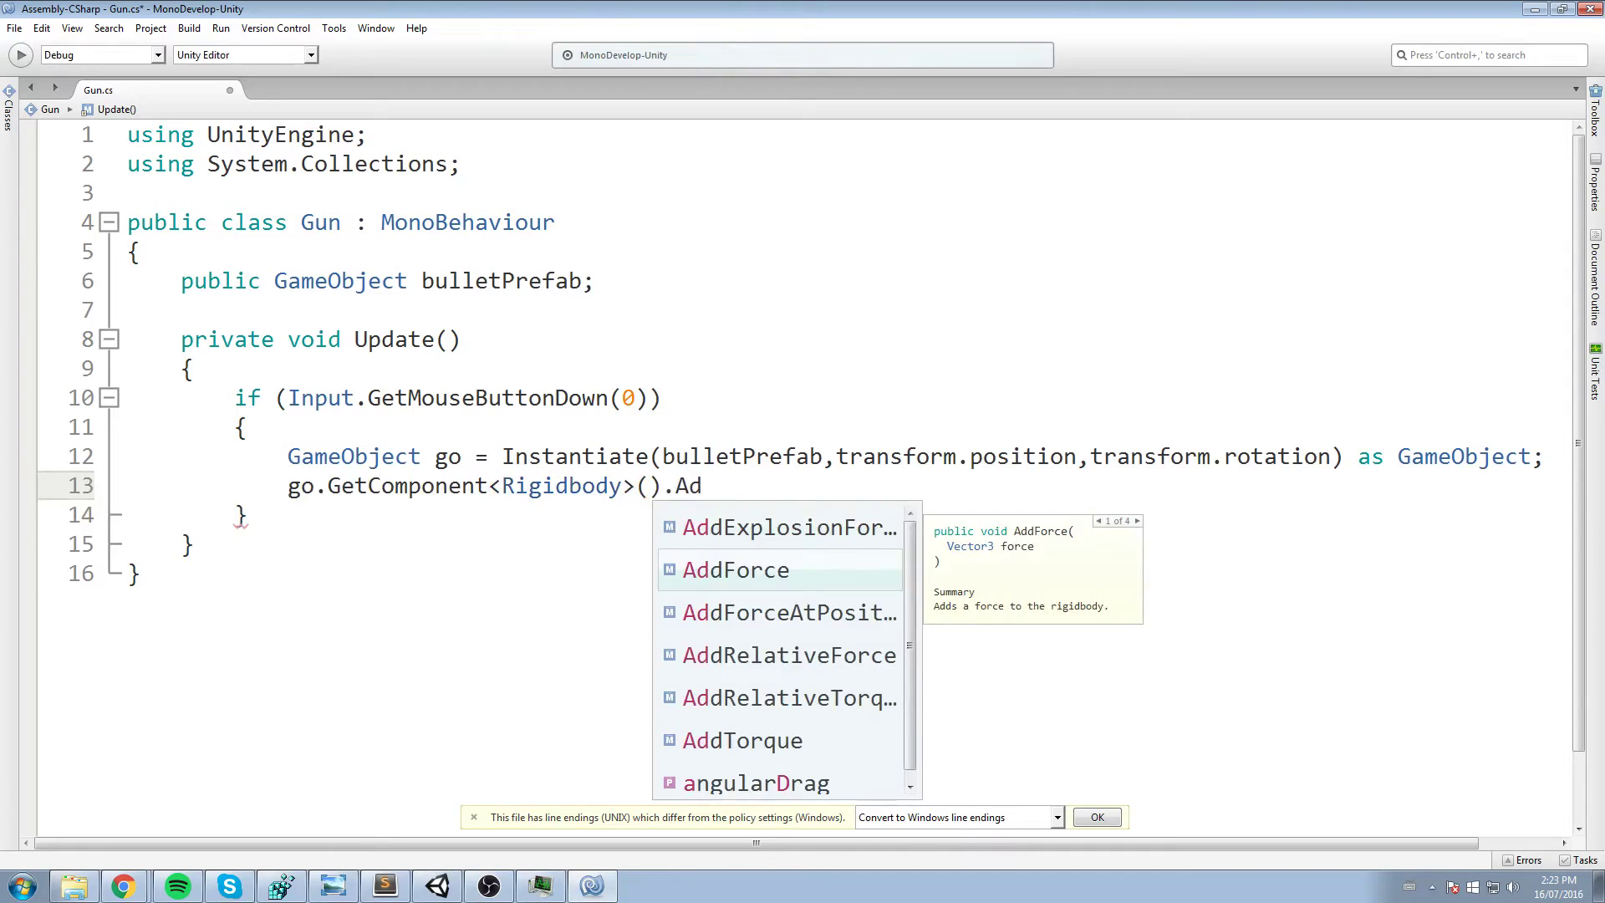
pyautogui.press('Return')
pyautogui.write('(')
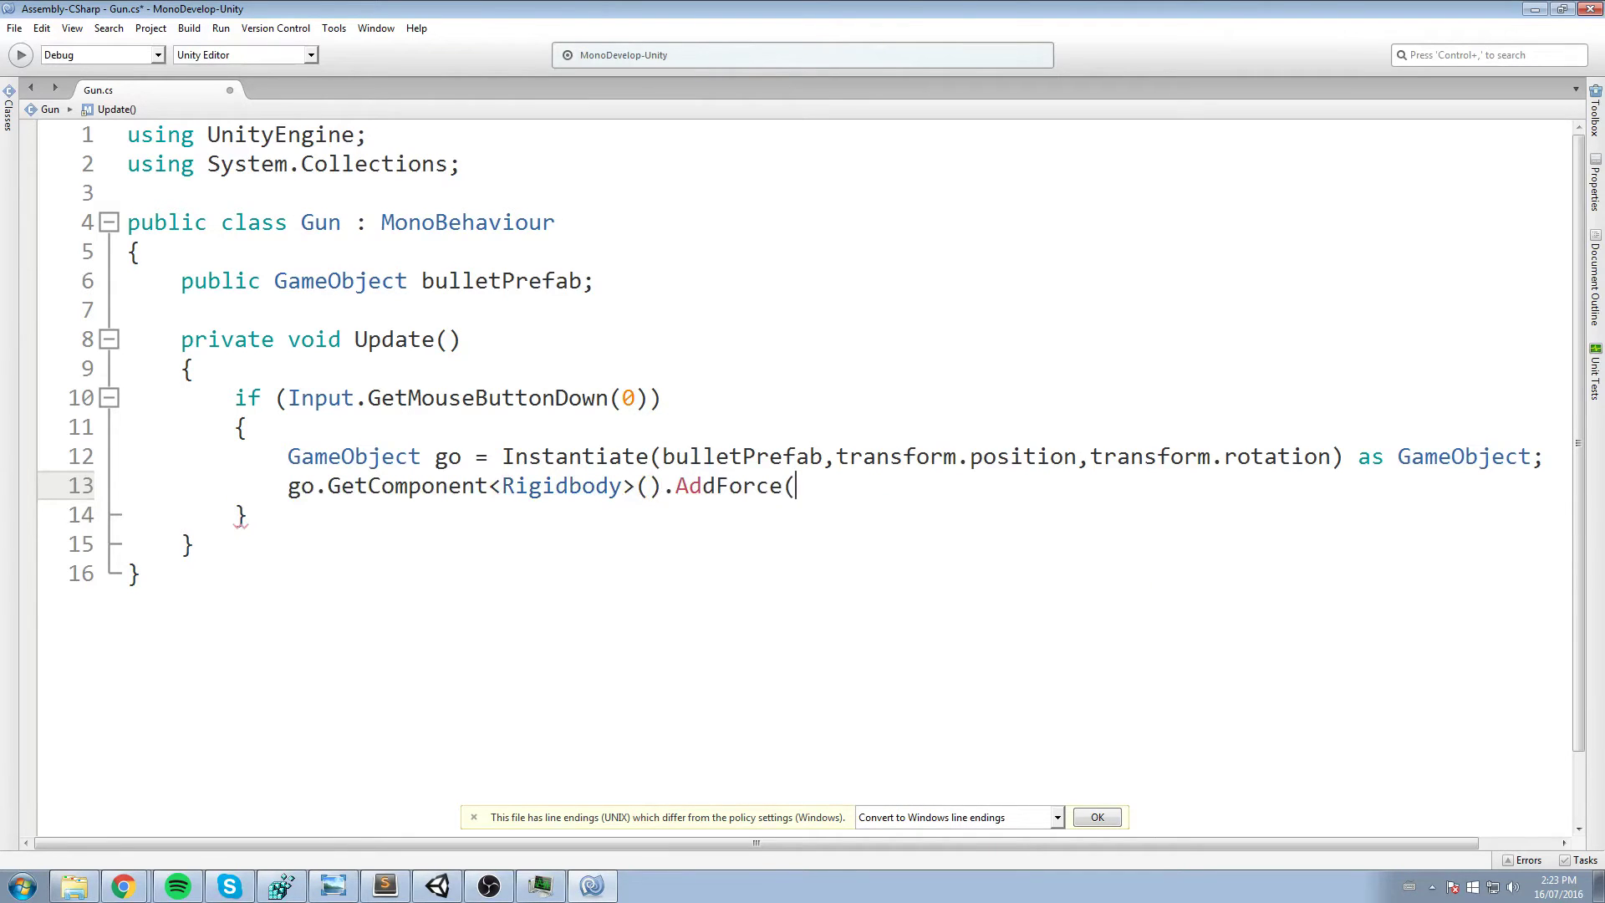
# - Complete the AddForce call with transform.forward * 15 and ForceMode.Impulse as arguments and save the script
pyautogui.write('transform.for')
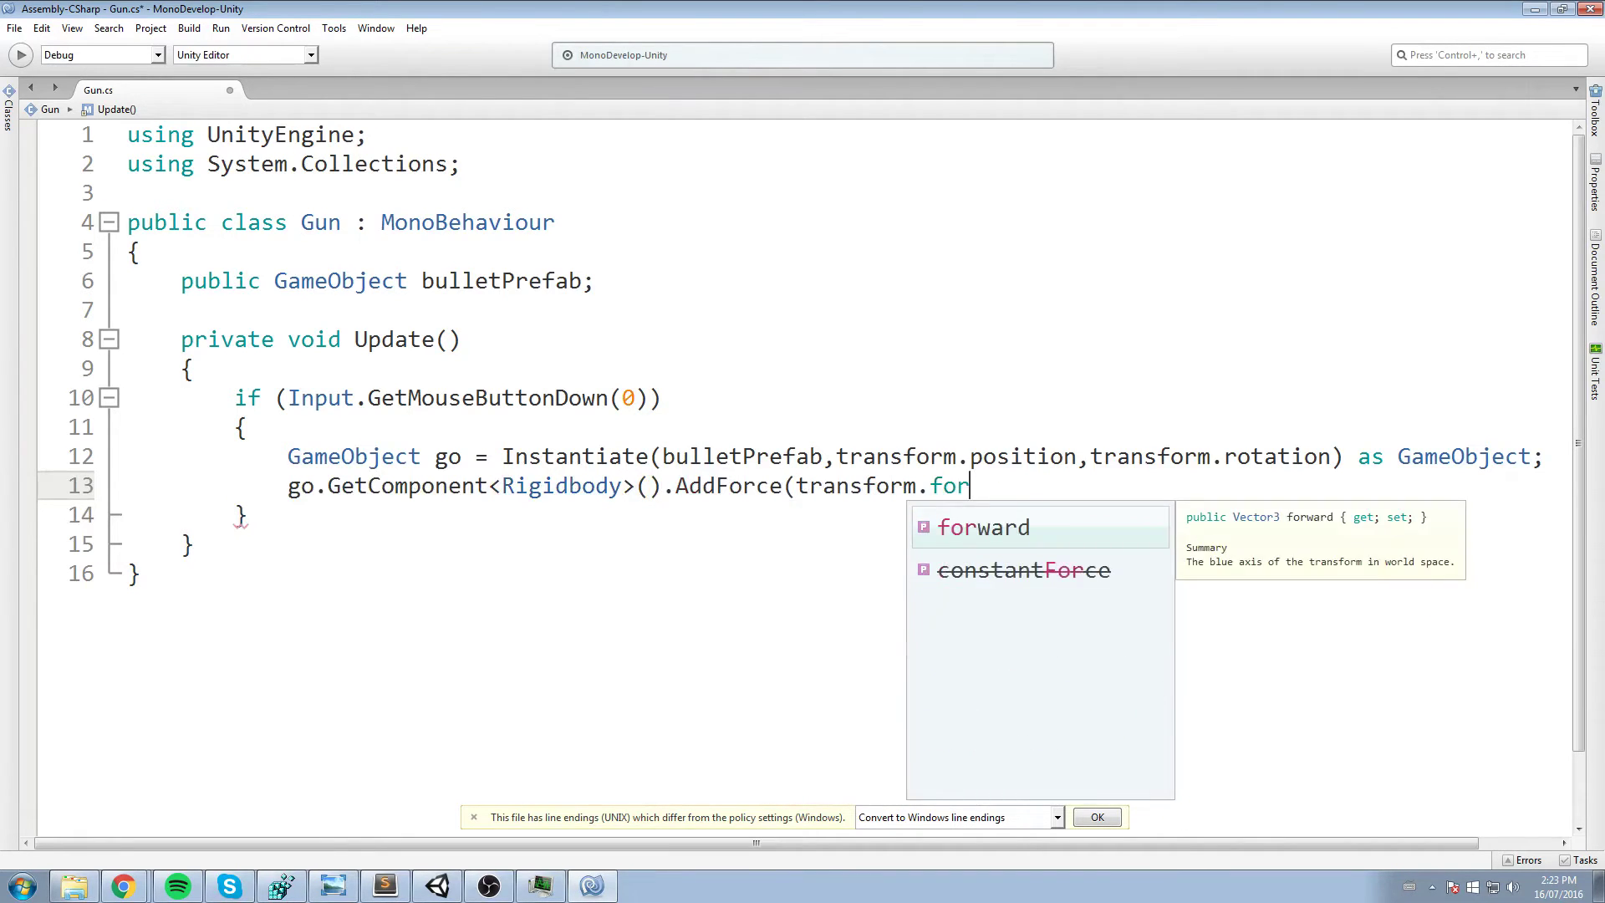
pyautogui.press('Return')
pyautogui.write('* ')
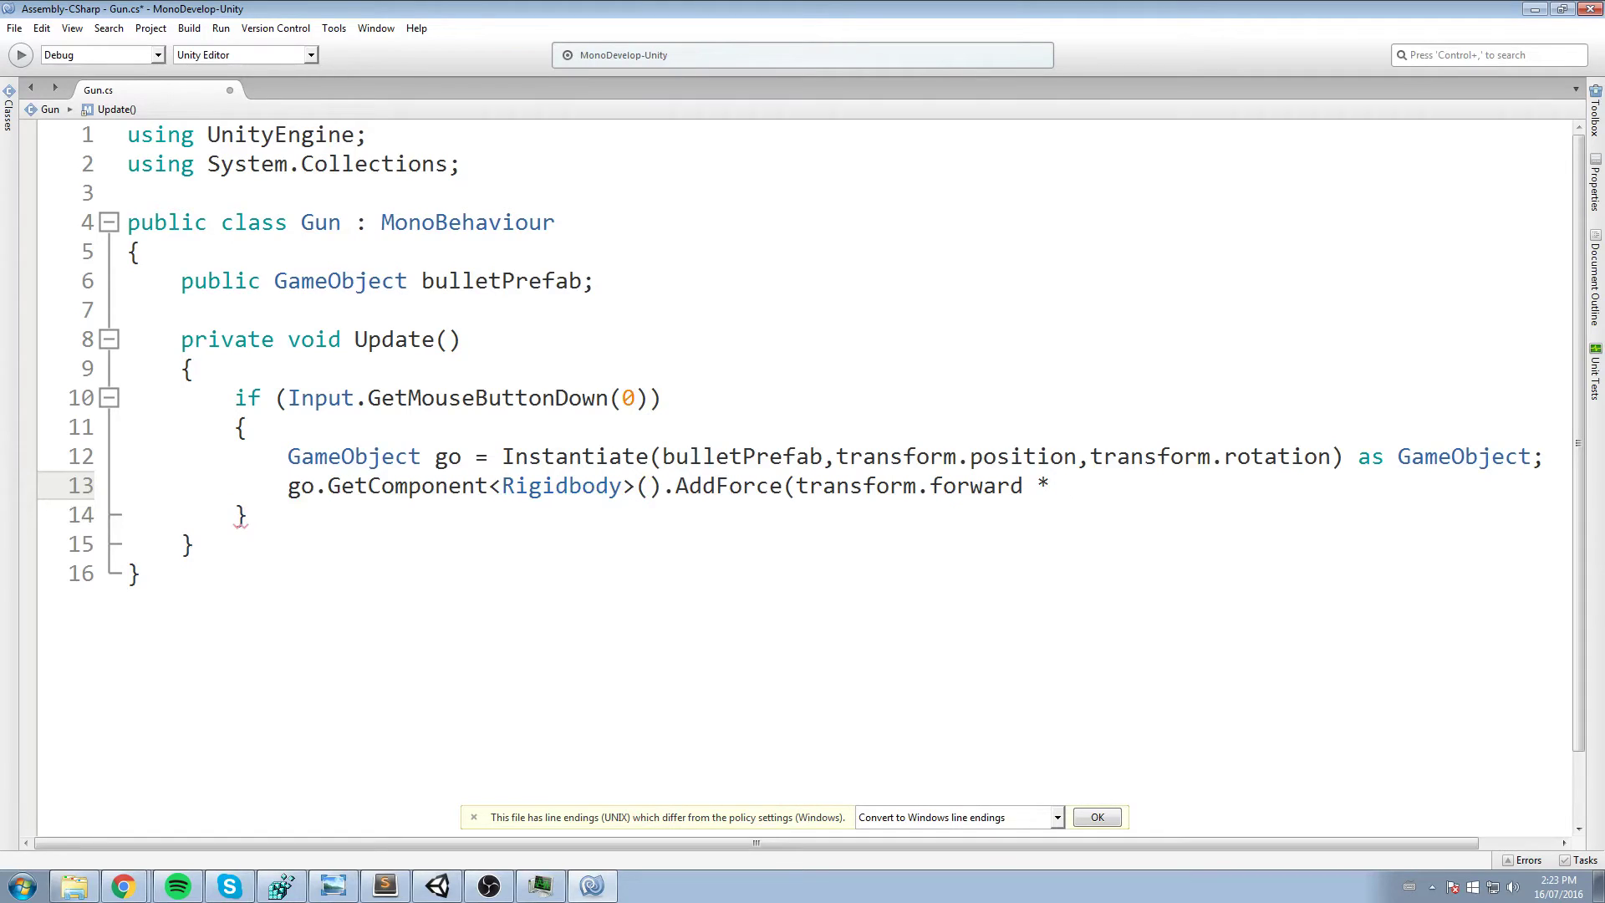
pyautogui.write('15,Force')
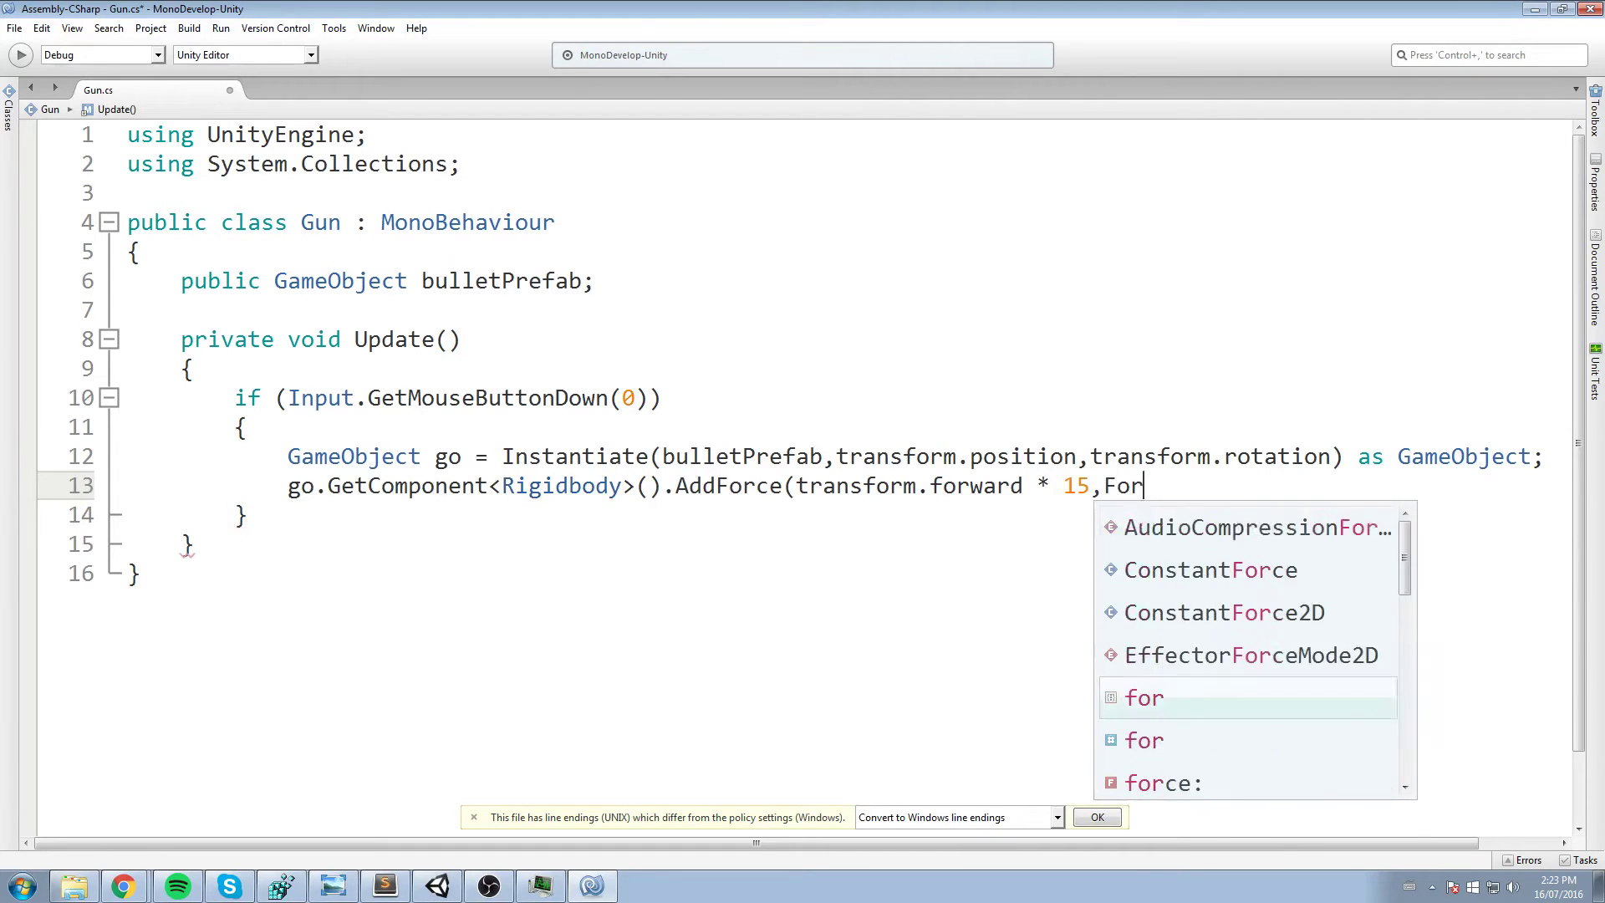
pyautogui.write('Mode.')
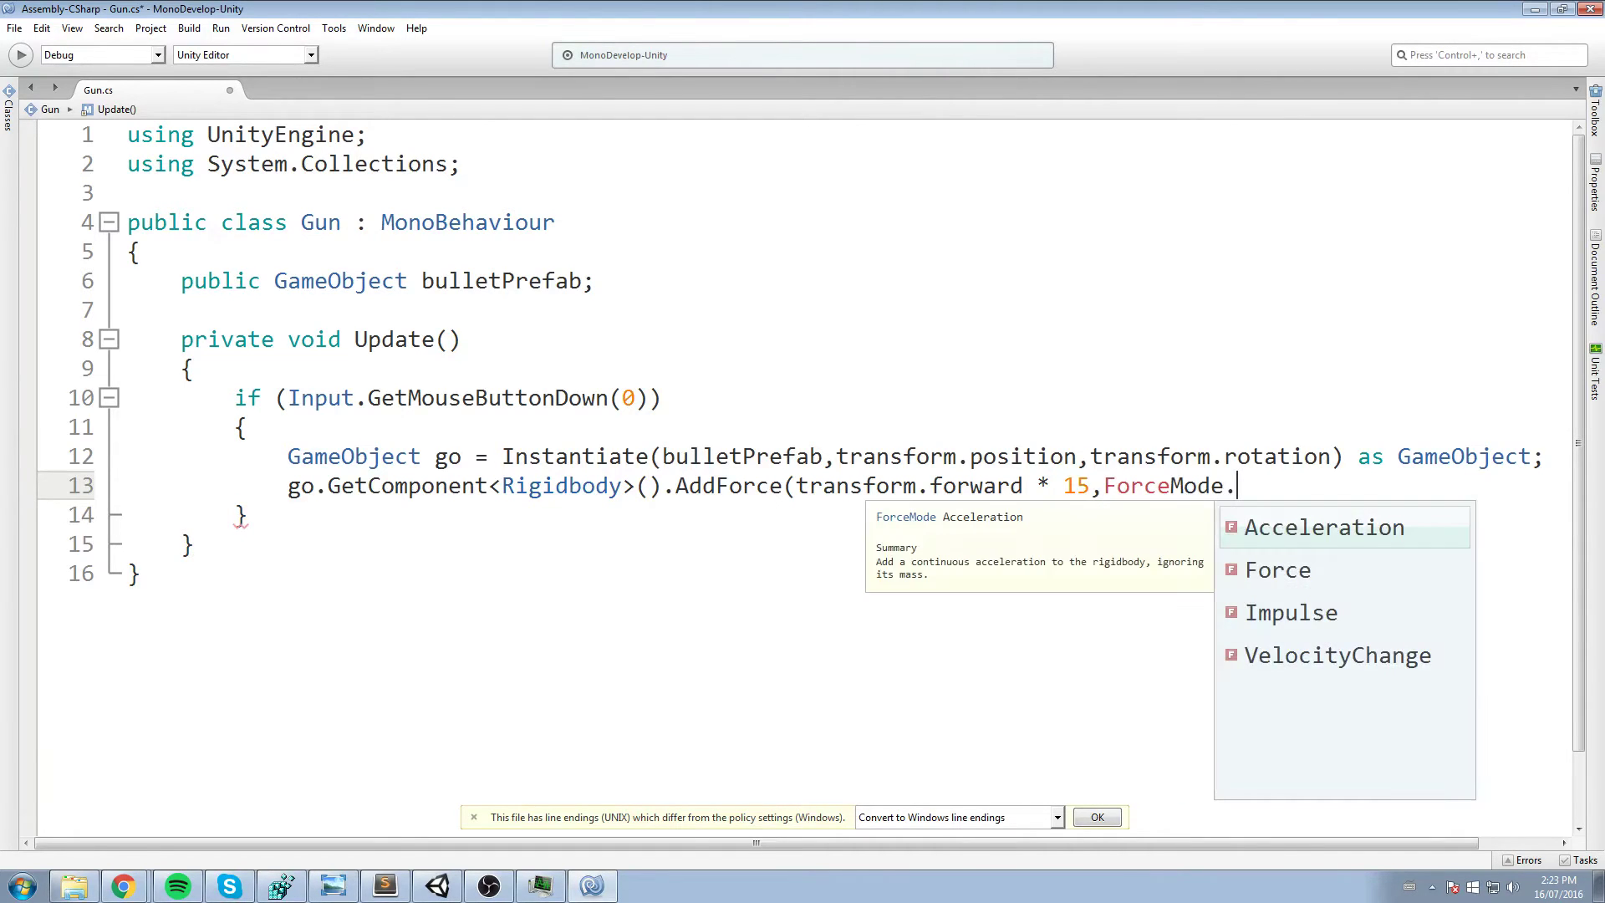
pyautogui.press('Down')
pyautogui.press('Down')
pyautogui.press('Return')
pyautogui.write(');')
pyautogui.hotkey('ctrl', 's')
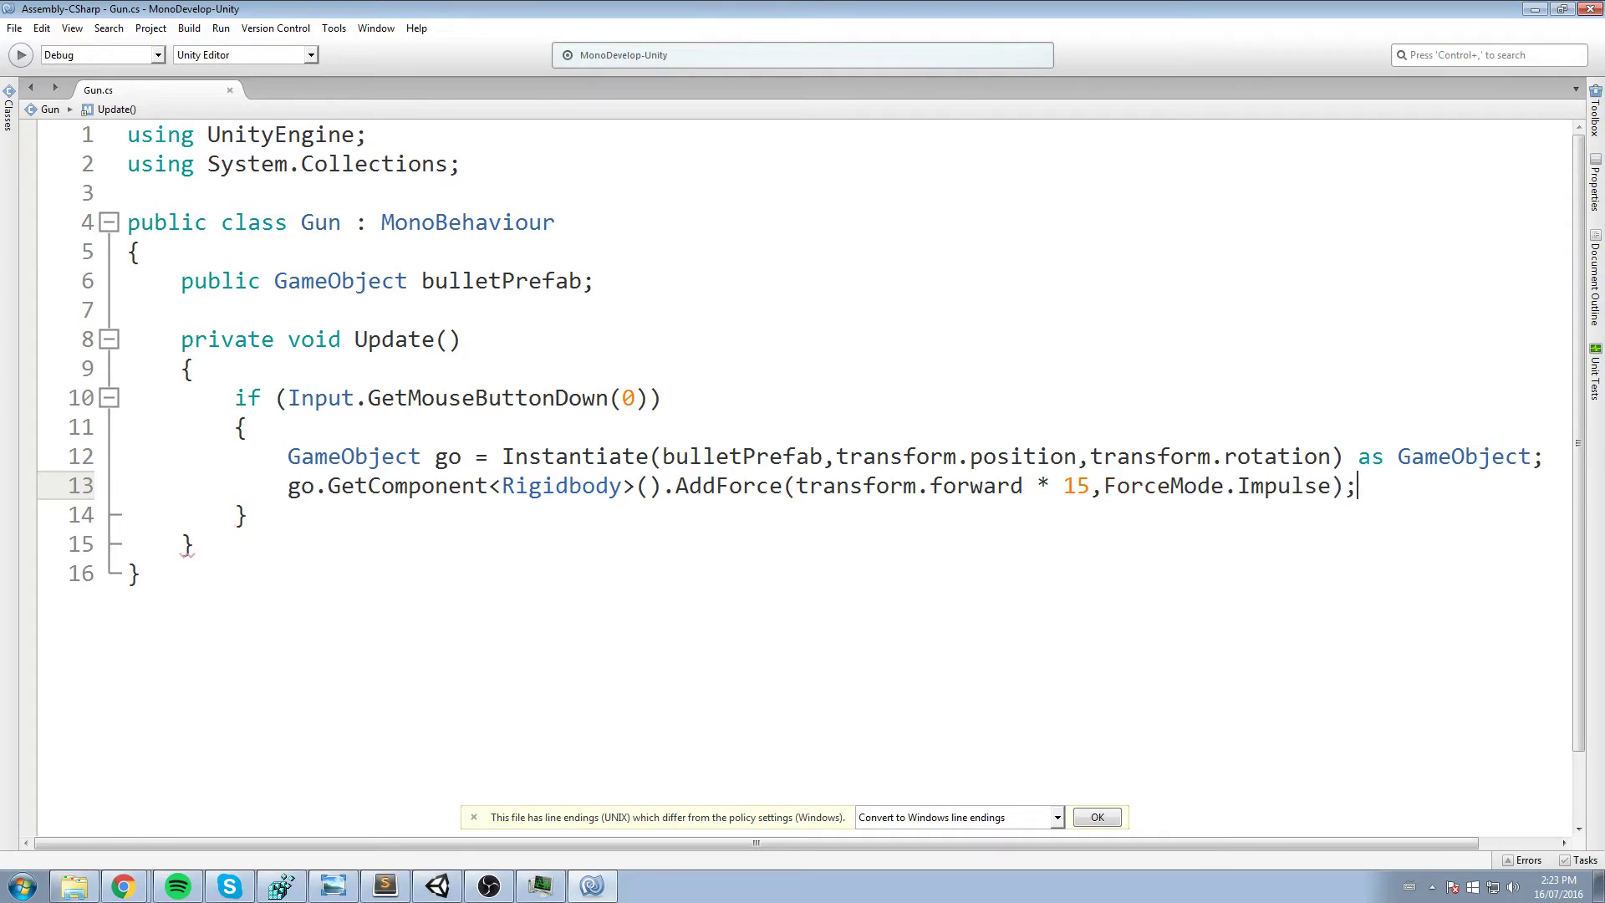
# - Remove the force mode value, compare the available ForceMode options, choose Impulse again and save the script
pyautogui.doubleClick(1290, 497)
pyautogui.press('BackSpace')
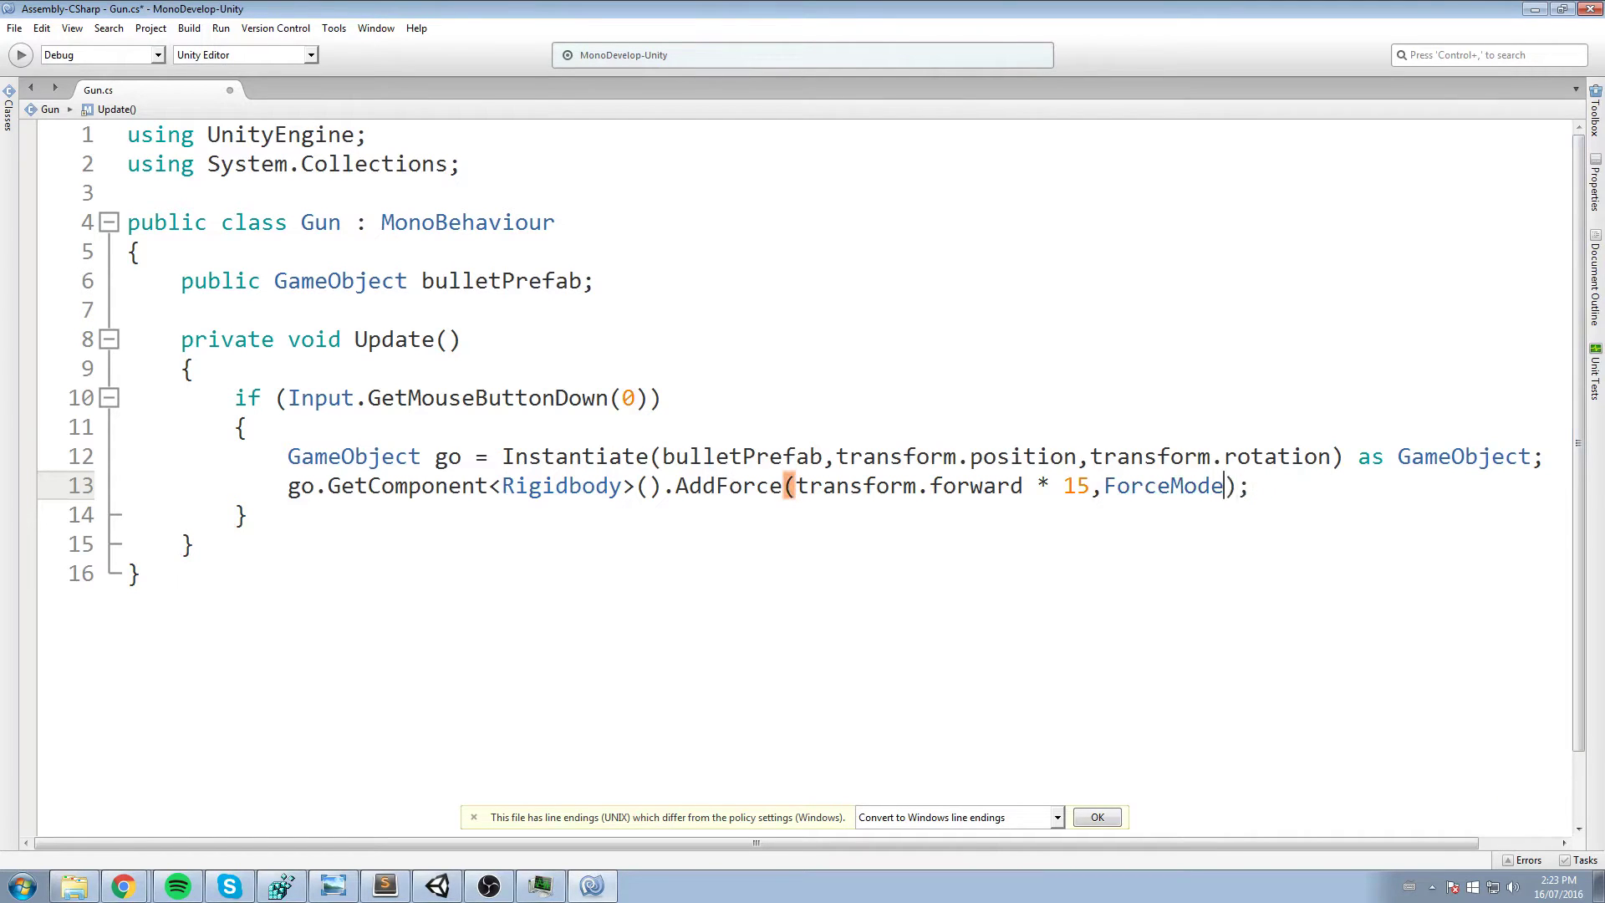
pyautogui.hotkey('ctrl', 'space')
pyautogui.press('Down')
pyautogui.press('Down')
pyautogui.press('Down')
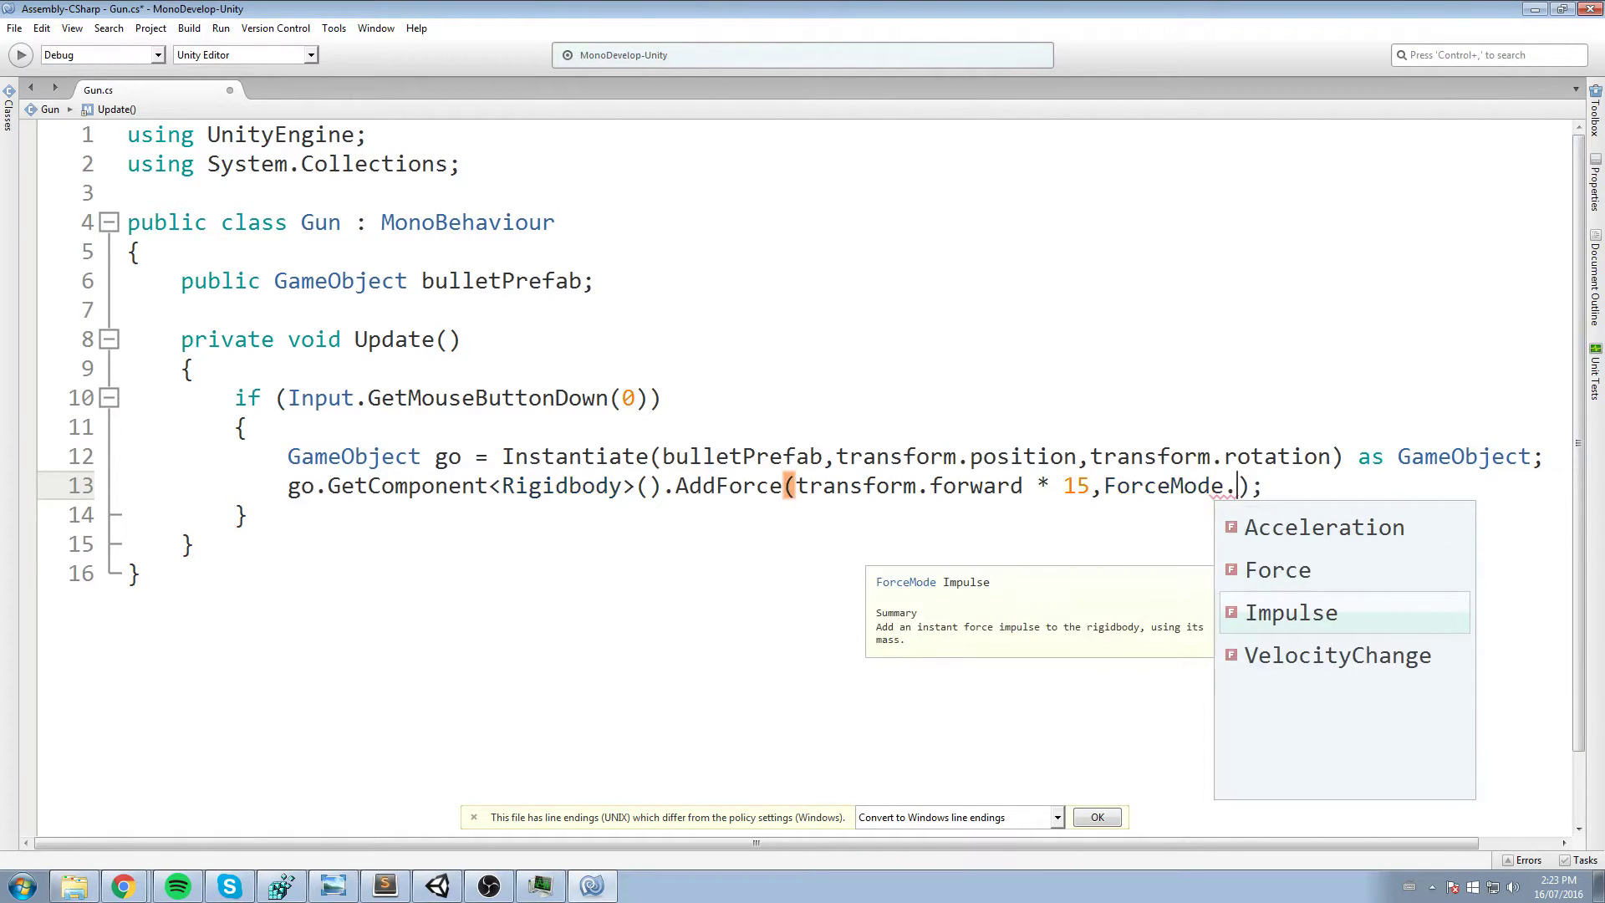
pyautogui.press('Up')
pyautogui.press('Down')
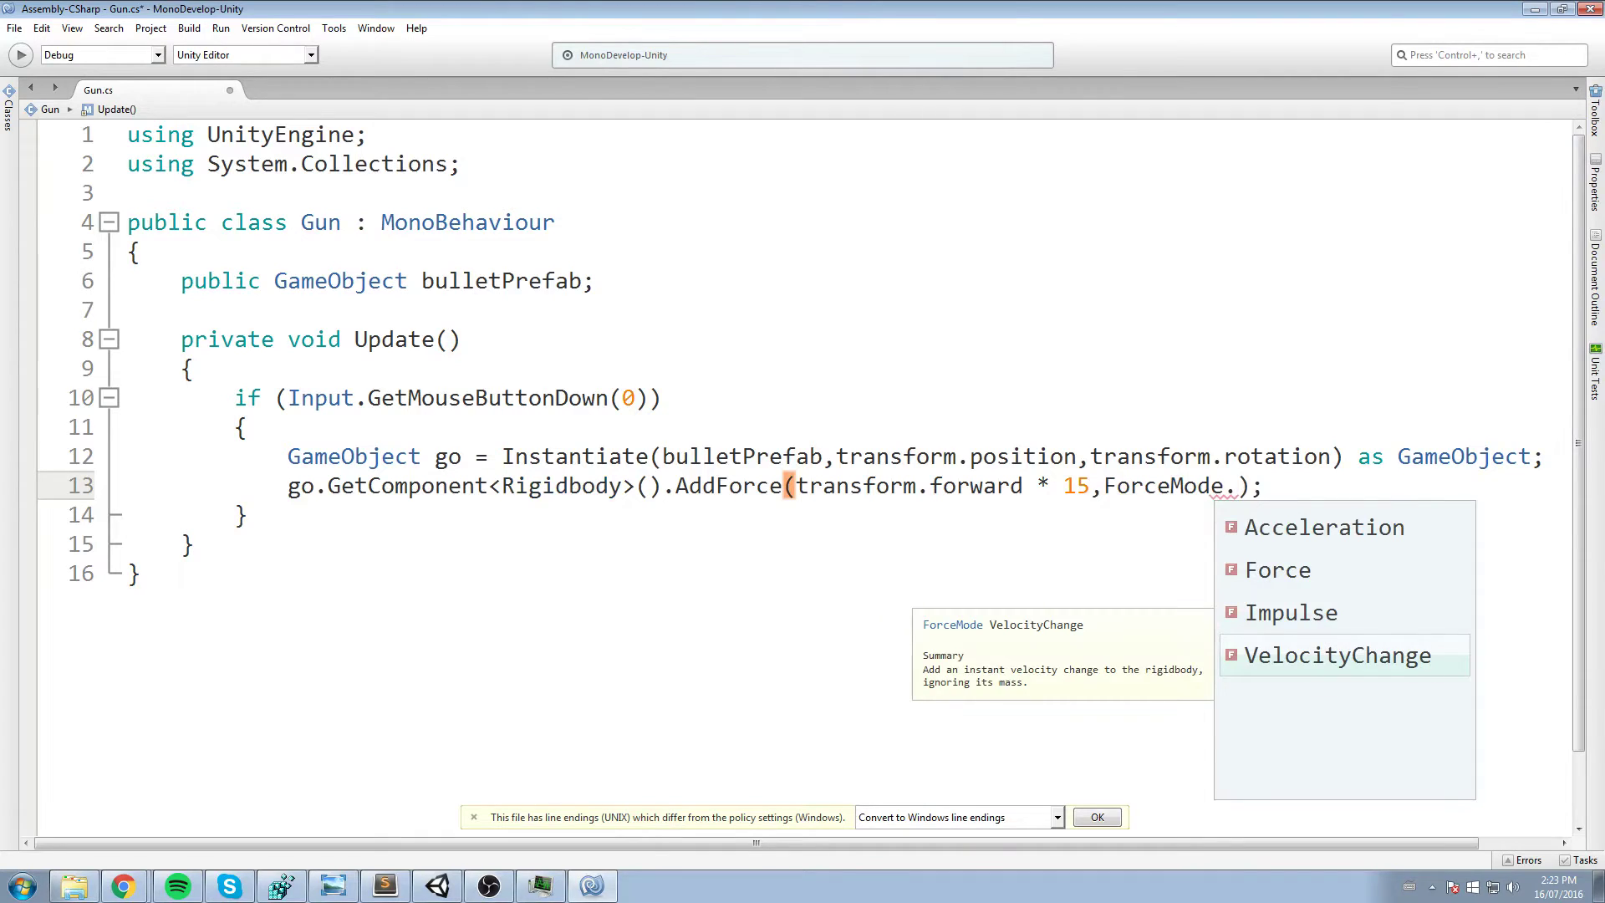
pyautogui.press('Up')
pyautogui.press('Return')
pyautogui.hotkey('ctrl', 's')
pyautogui.press('Right')
pyautogui.press('Right')
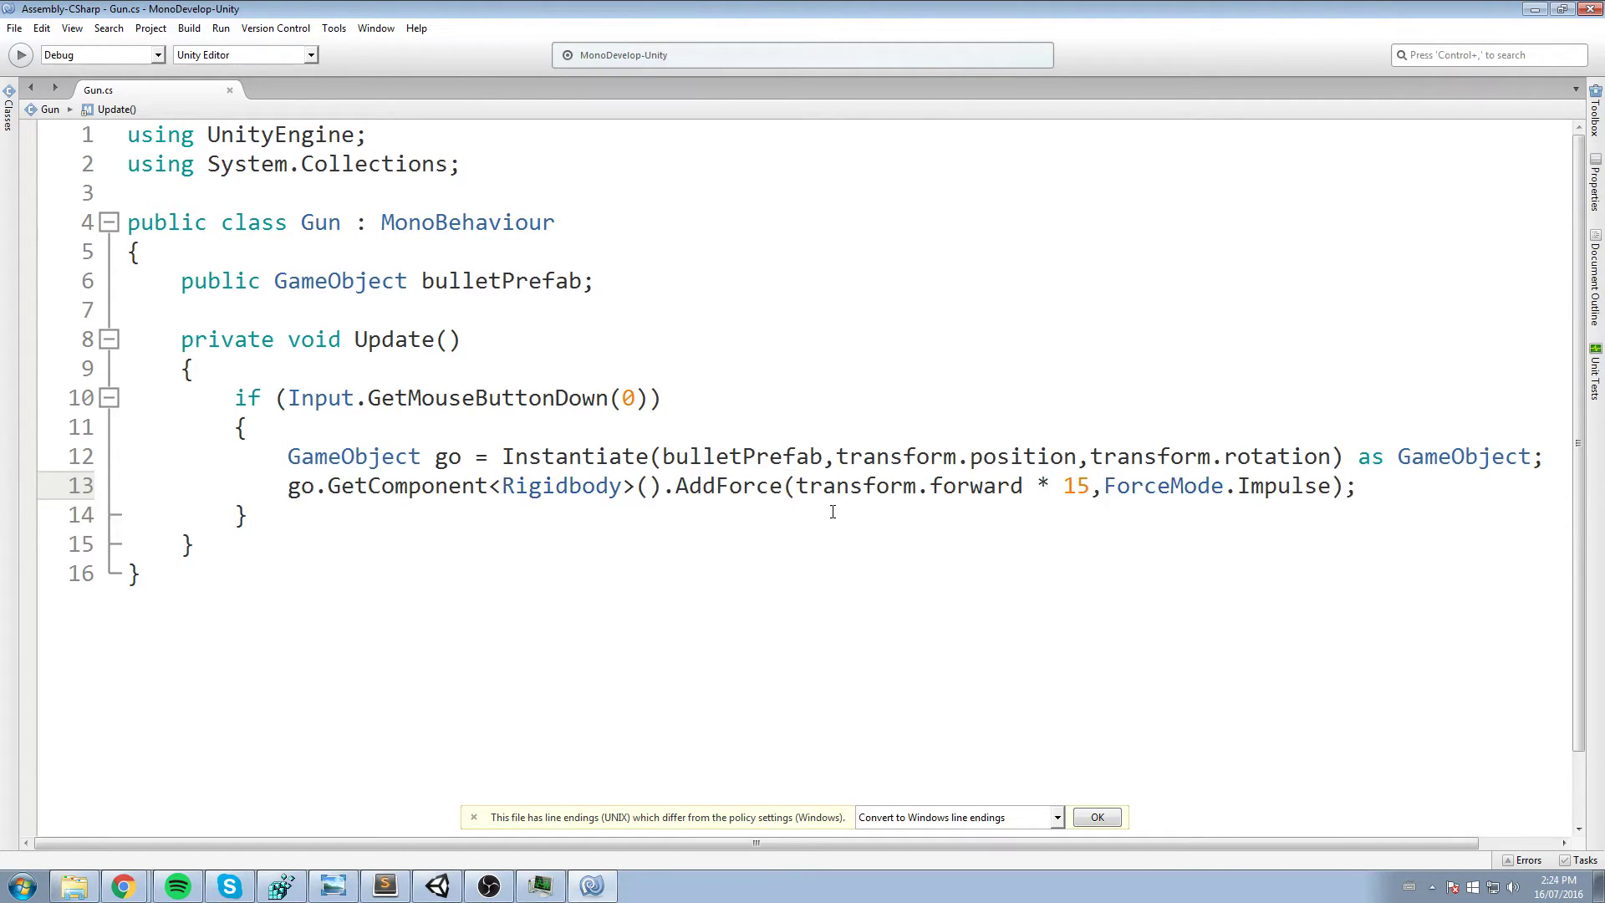
# - Switch from the Gun script back to the Unity editor
pyautogui.click(598, 444)
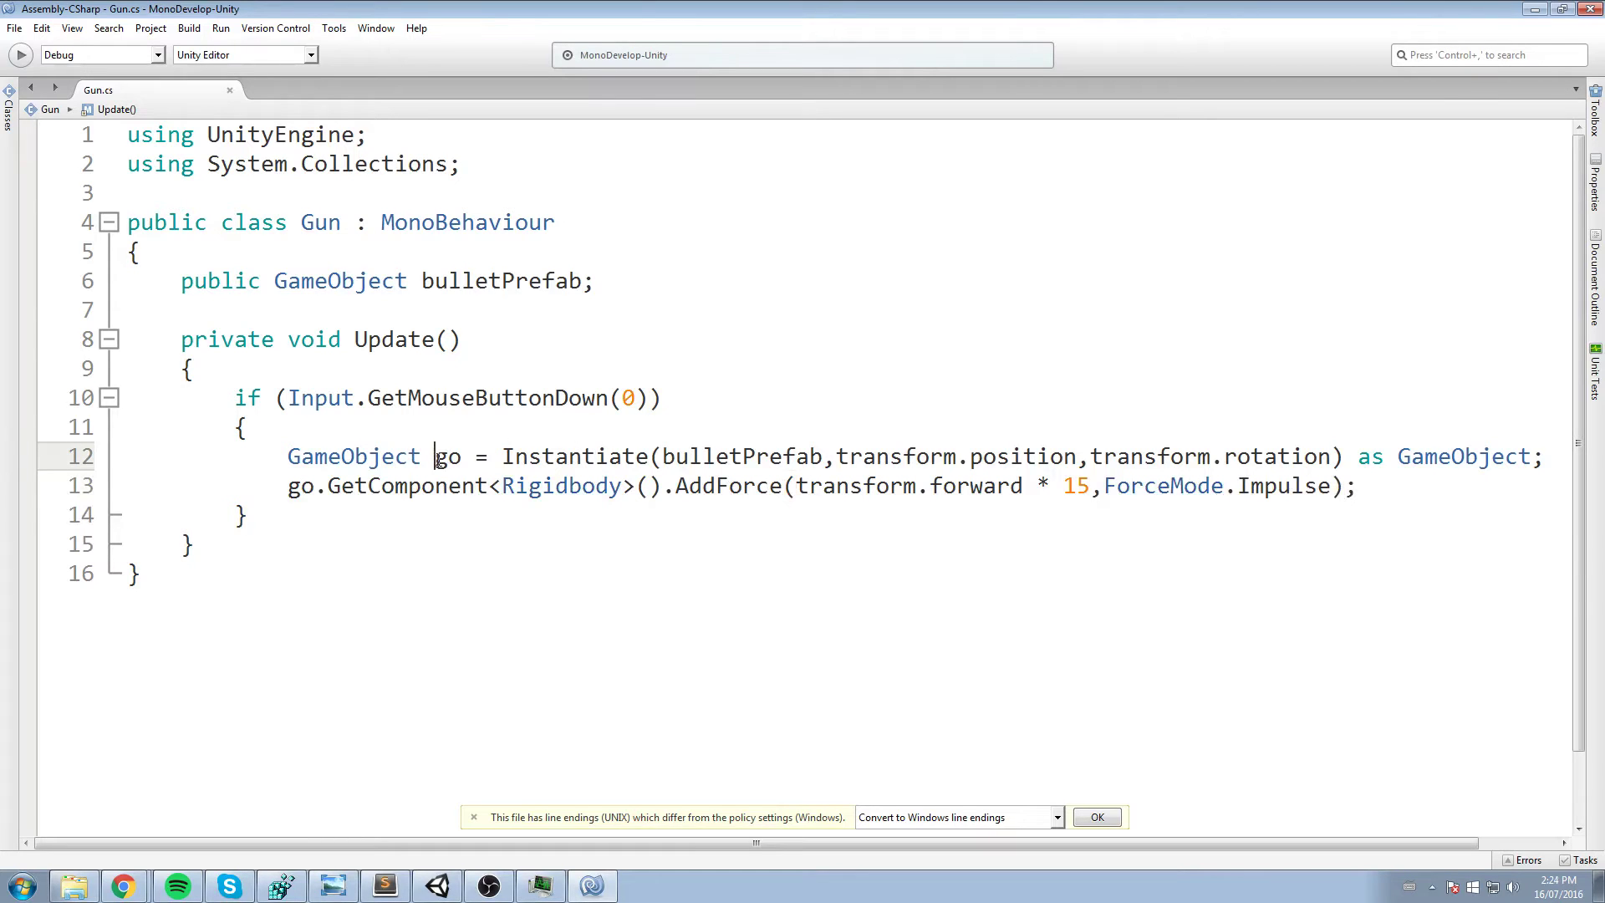
pyautogui.click(1534, 9)
pyautogui.moveTo(805, 339); pyautogui.dragTo(834, 314, button='middle')
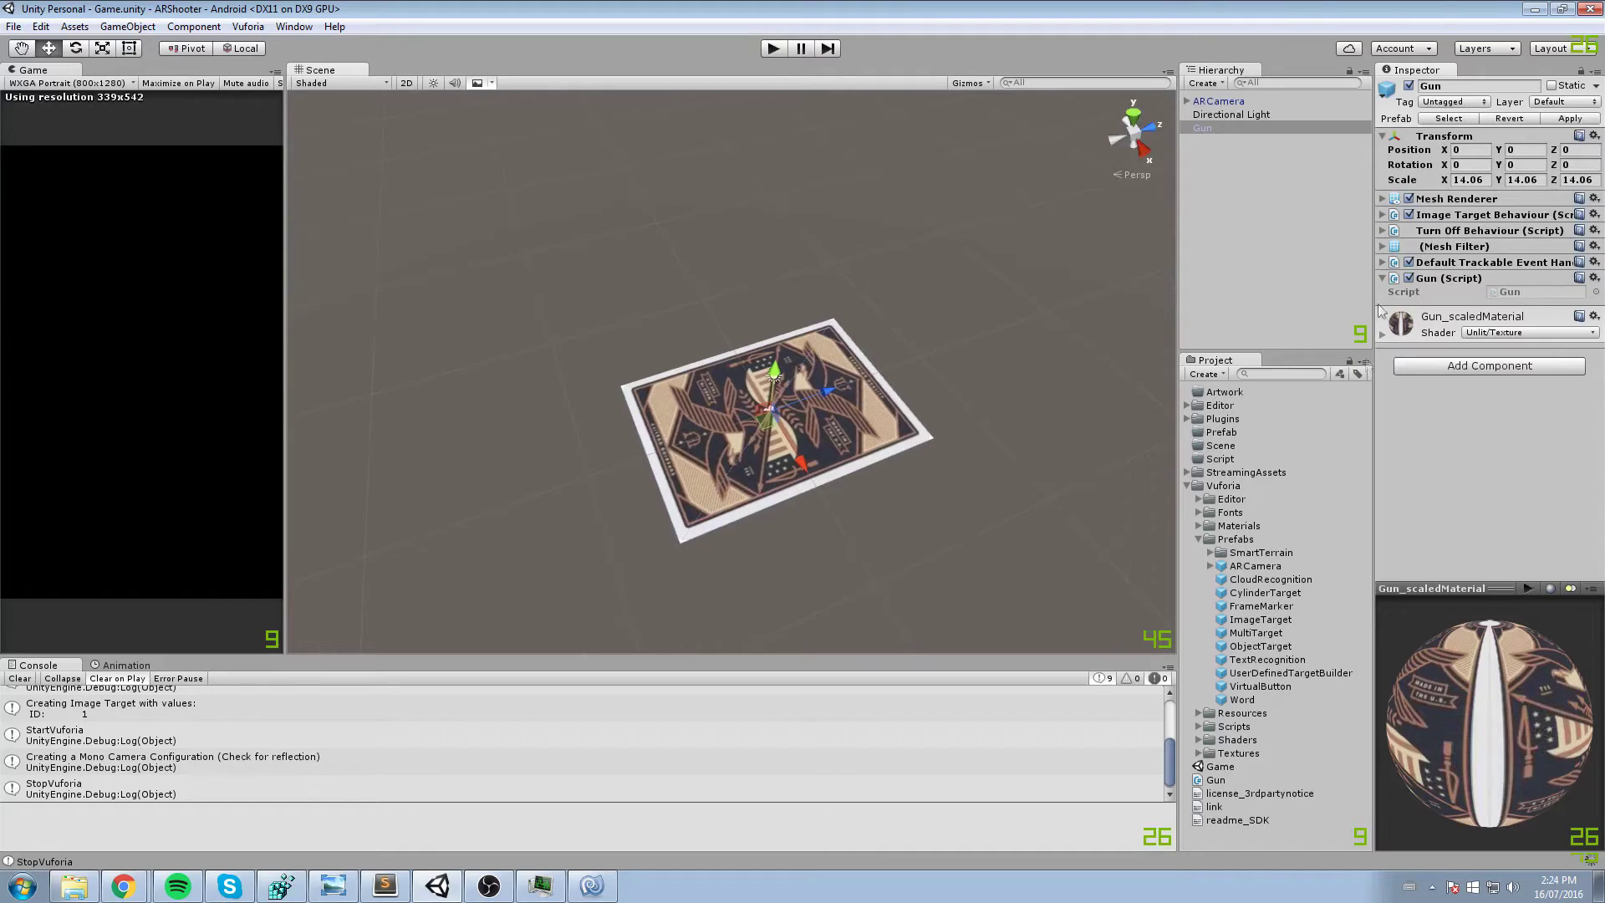
# - Create a 3D Cylinder in the scene and raise it above the Gun image target to about Y 2.76
pyautogui.click(194, 26)
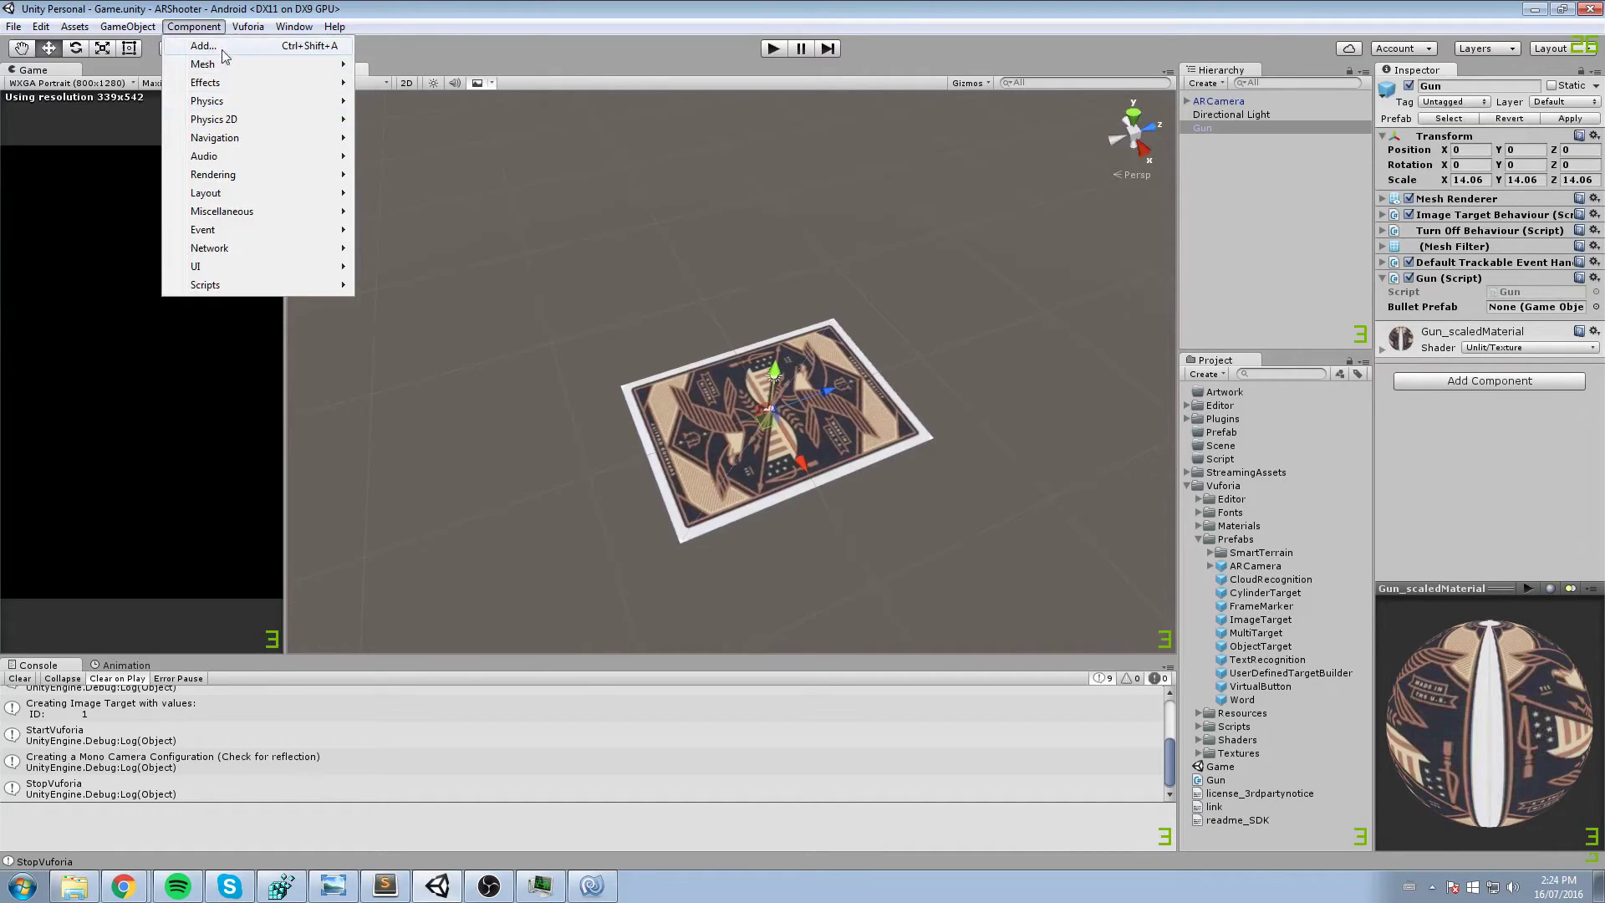
pyautogui.moveTo(127, 26)
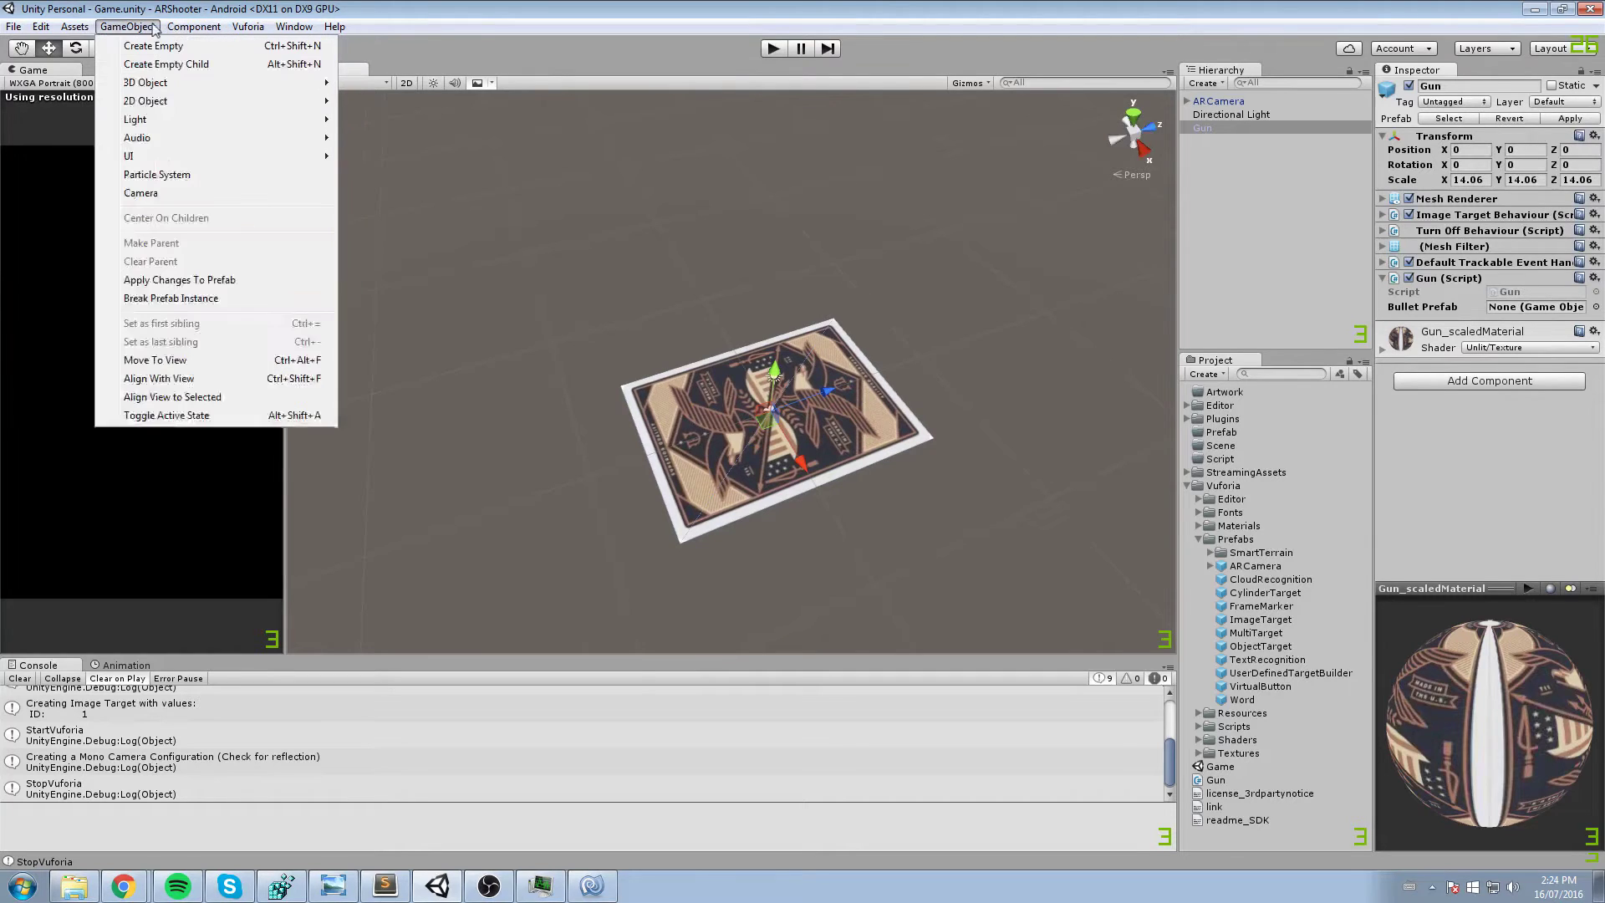
pyautogui.moveTo(177, 82)
pyautogui.click(415, 134)
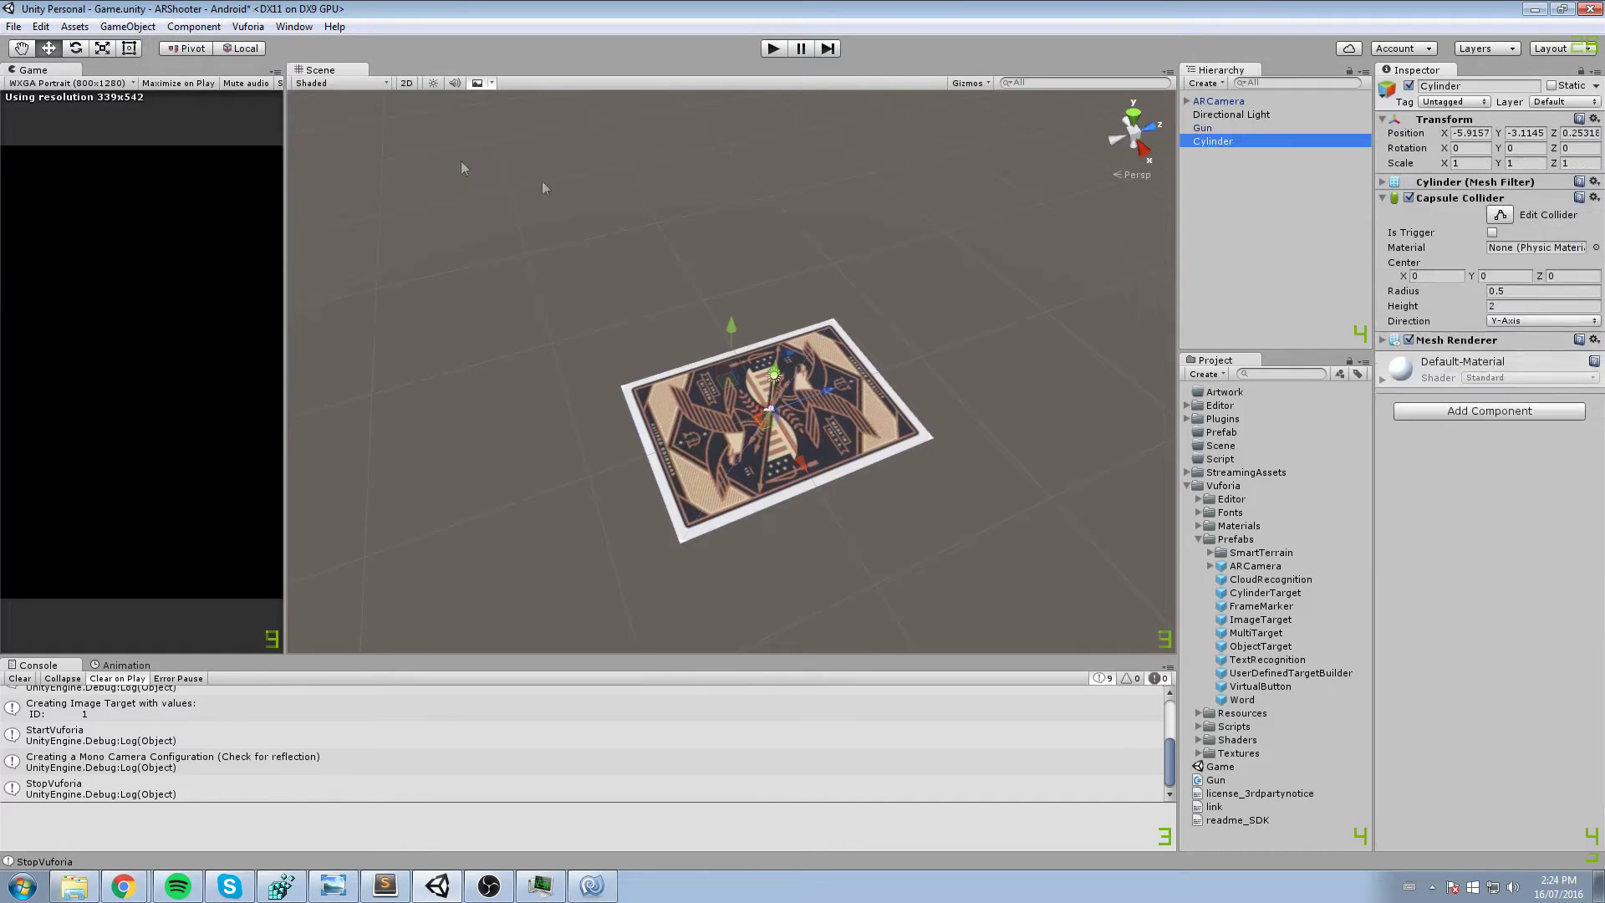
pyautogui.doubleClick(1252, 140)
pyautogui.scroll(-3, 785, 311)
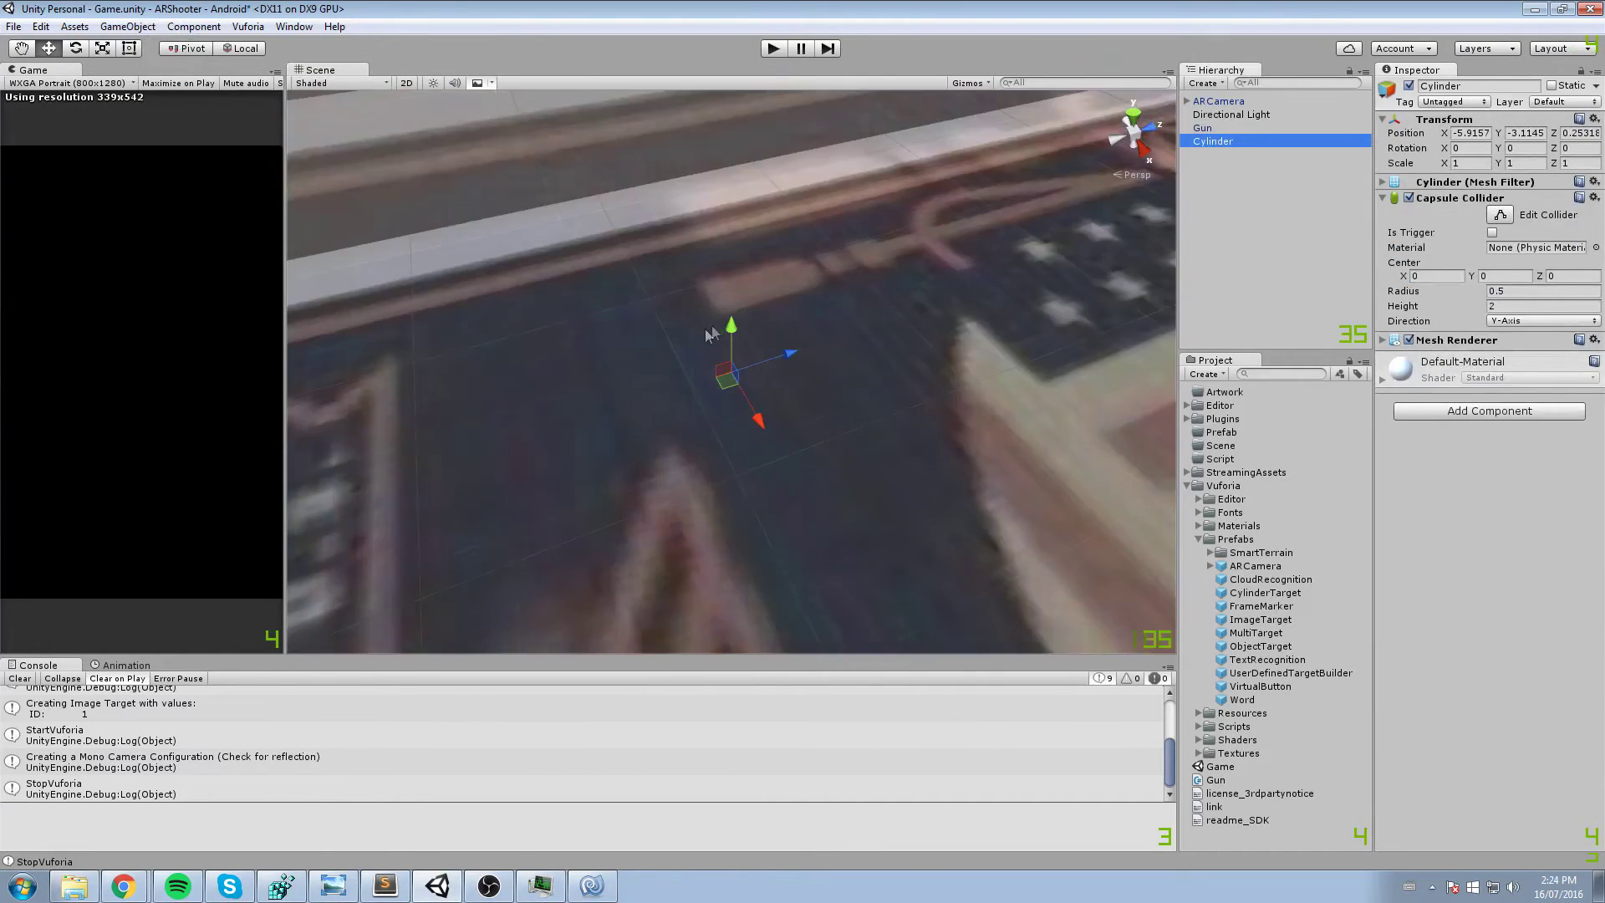
pyautogui.moveTo(707, 333); pyautogui.dragTo(790, 322, button='right')
pyautogui.scroll(-8, 786, 326)
pyautogui.moveTo(762, 370); pyautogui.dragTo(770, 158)
pyautogui.scroll(-3, 807, 239)
pyautogui.moveTo(808, 239); pyautogui.dragTo(769, 247, button='right')
# - Set the Cylinder's position to X 0, Y 0, Z 0
pyautogui.click(1464, 133)
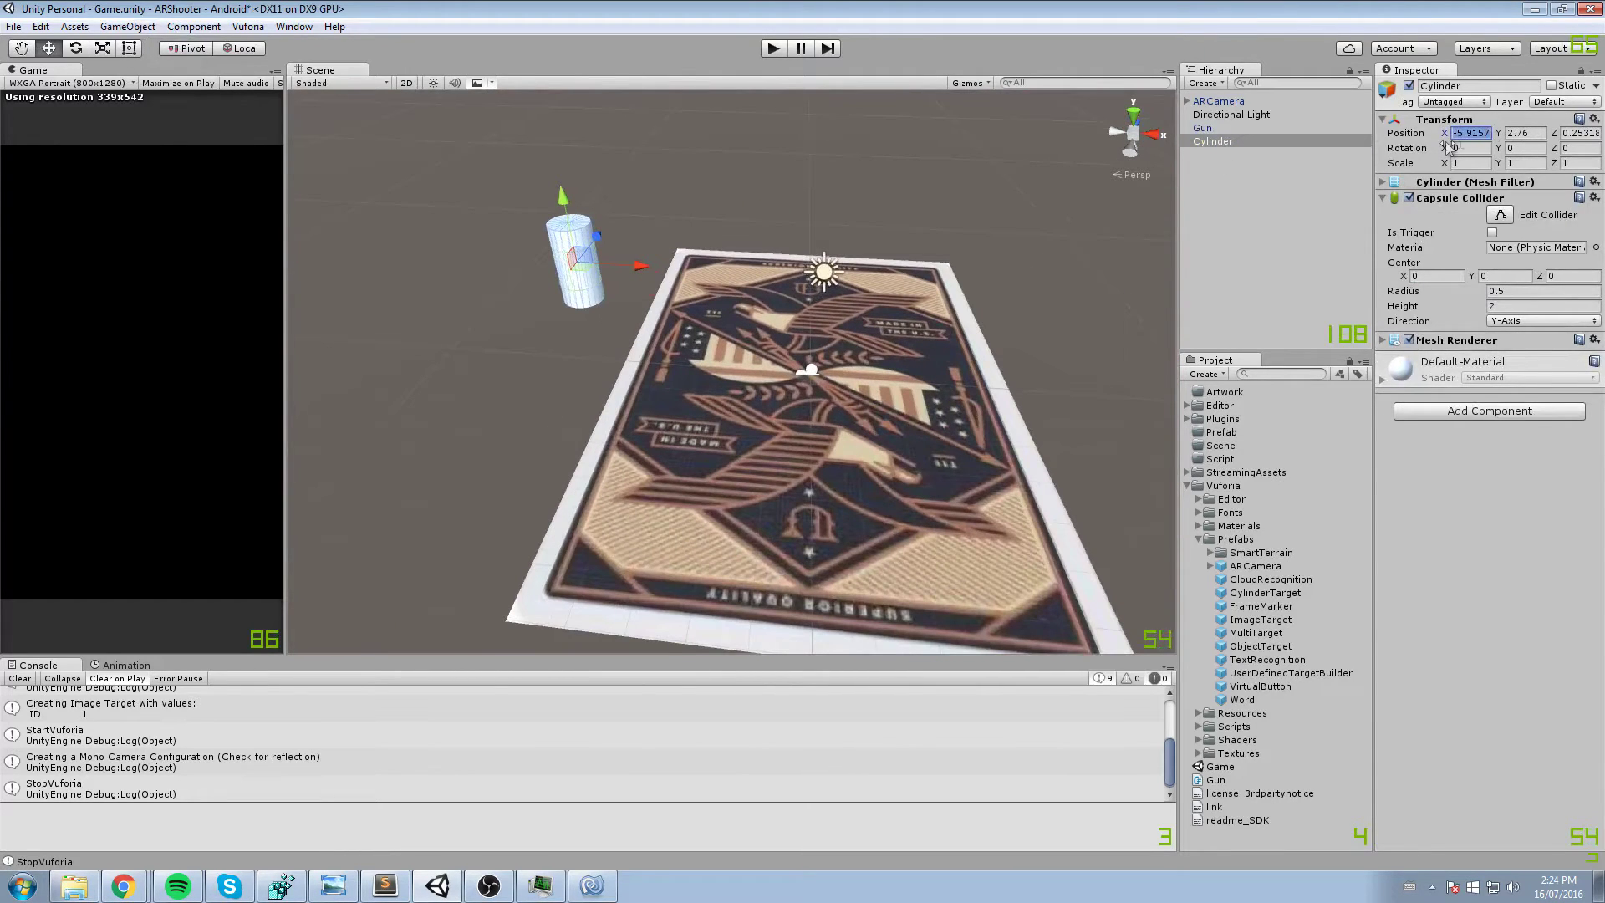
pyautogui.write('0')
pyautogui.press('Tab')
pyautogui.write('0')
pyautogui.press('Tab')
pyautogui.write('0')
pyautogui.moveTo(799, 355); pyautogui.dragTo(768, 351, button='middle')
pyautogui.scroll(2, 767, 351)
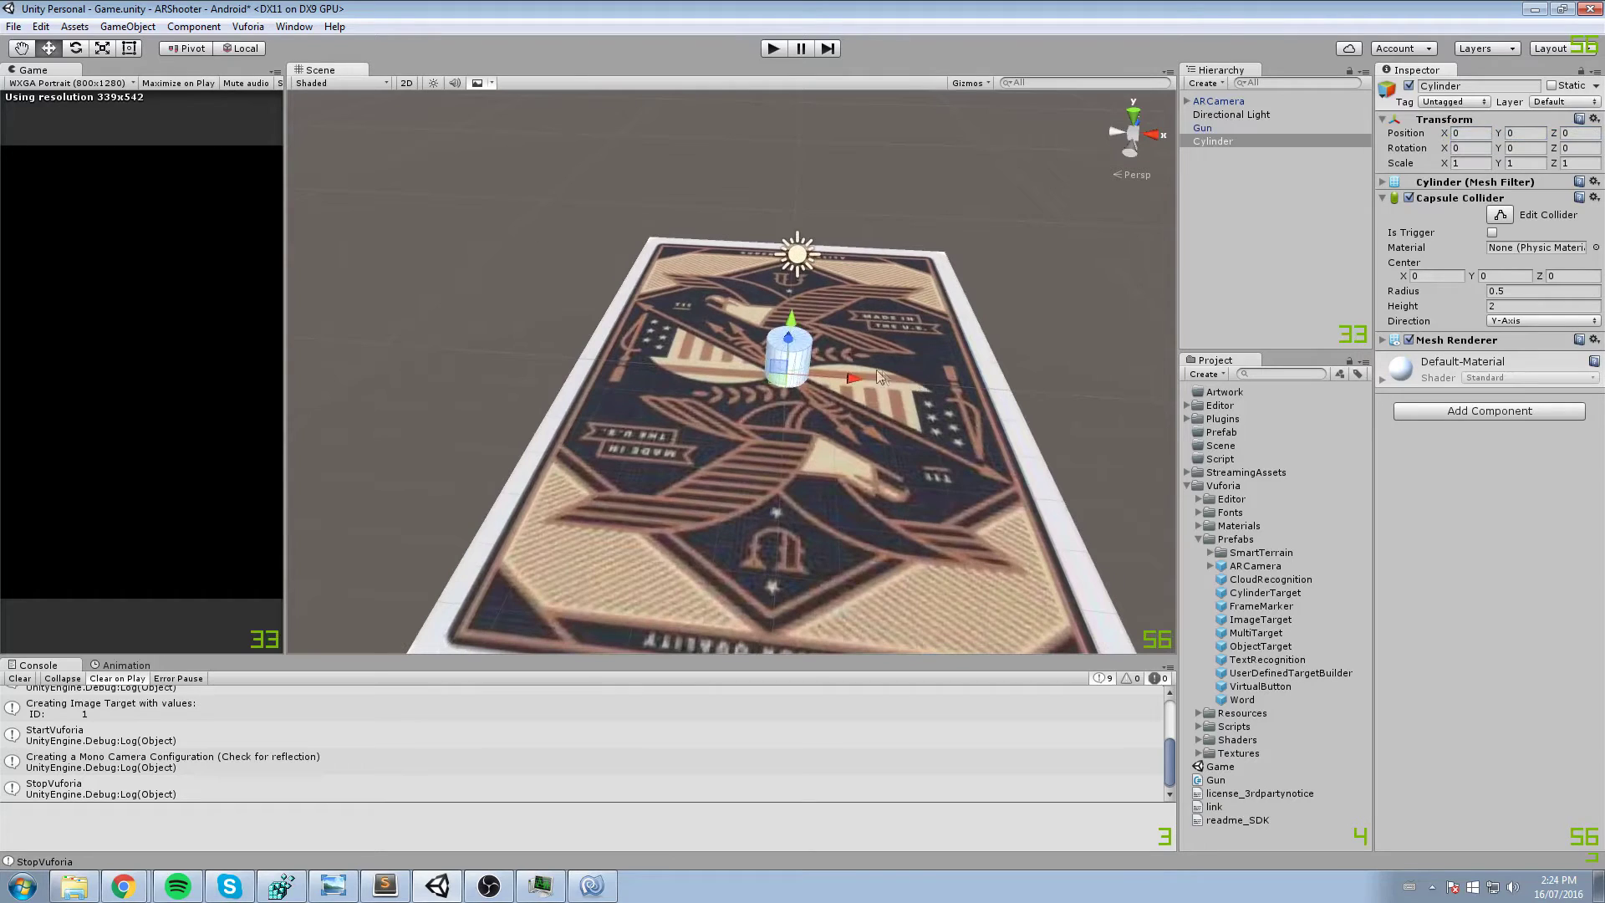
# - Rotate the Cylinder 90 degrees about X and raise it to about Y 1.62
pyautogui.press('e')
pyautogui.keyDown('ctrl'); pyautogui.moveTo(790, 380); pyautogui.dragTo(814, 148); pyautogui.keyUp('ctrl')
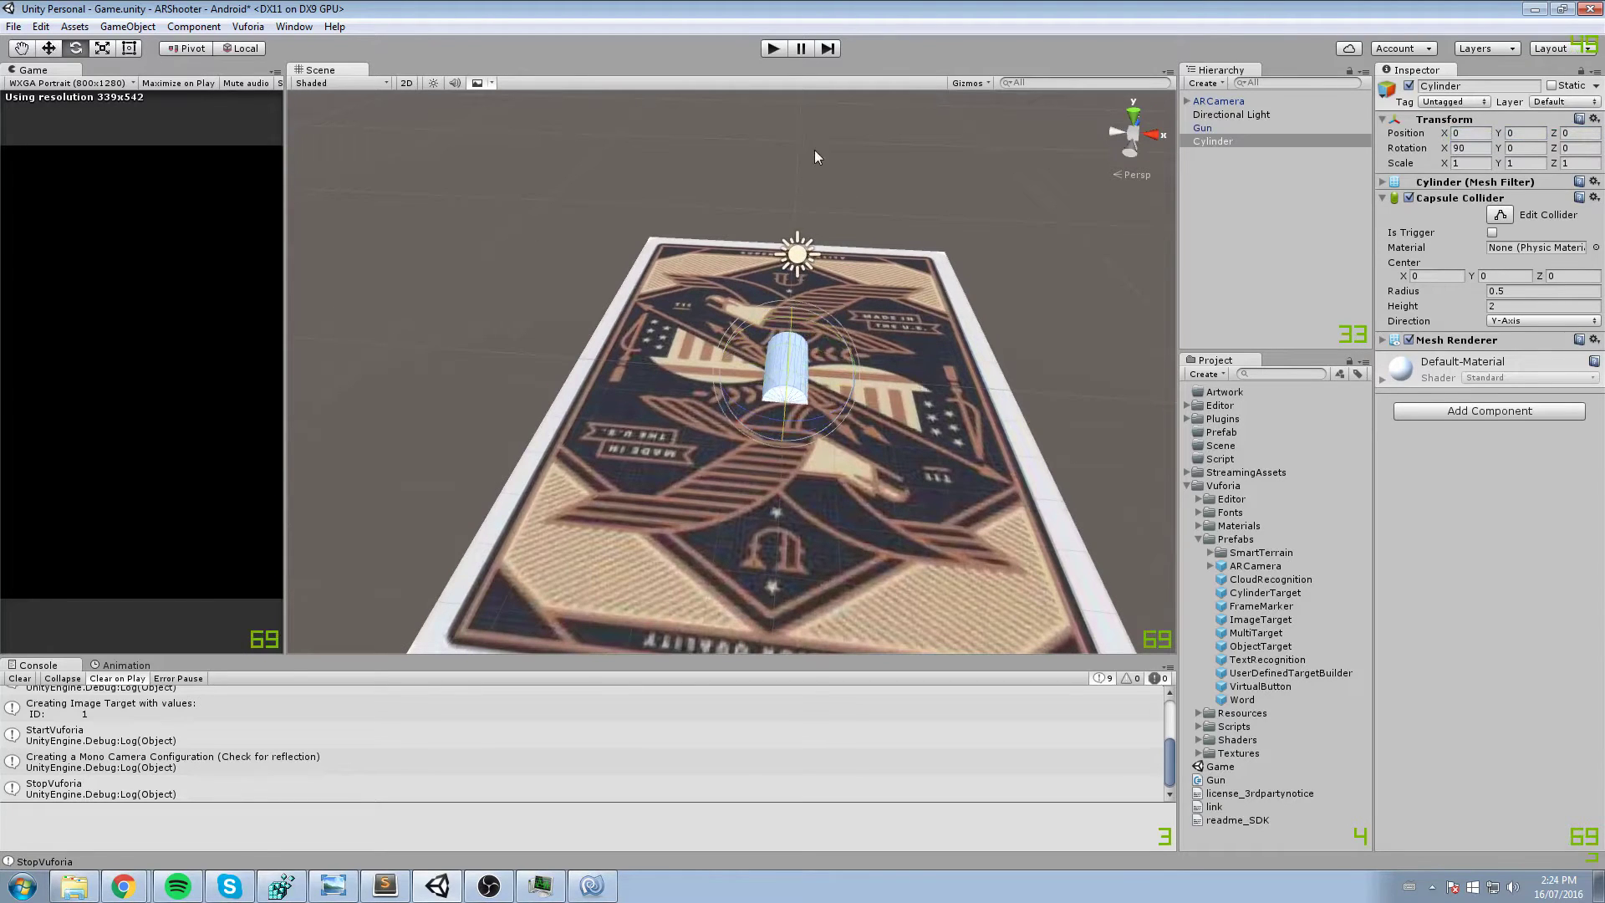
pyautogui.moveTo(1001, 311); pyautogui.dragTo(924, 305, button='right')
pyautogui.scroll(-3, 870, 334)
pyautogui.press('w')
pyautogui.moveTo(862, 361); pyautogui.dragTo(809, 373, button='right')
pyautogui.moveTo(751, 438); pyautogui.dragTo(768, 387)
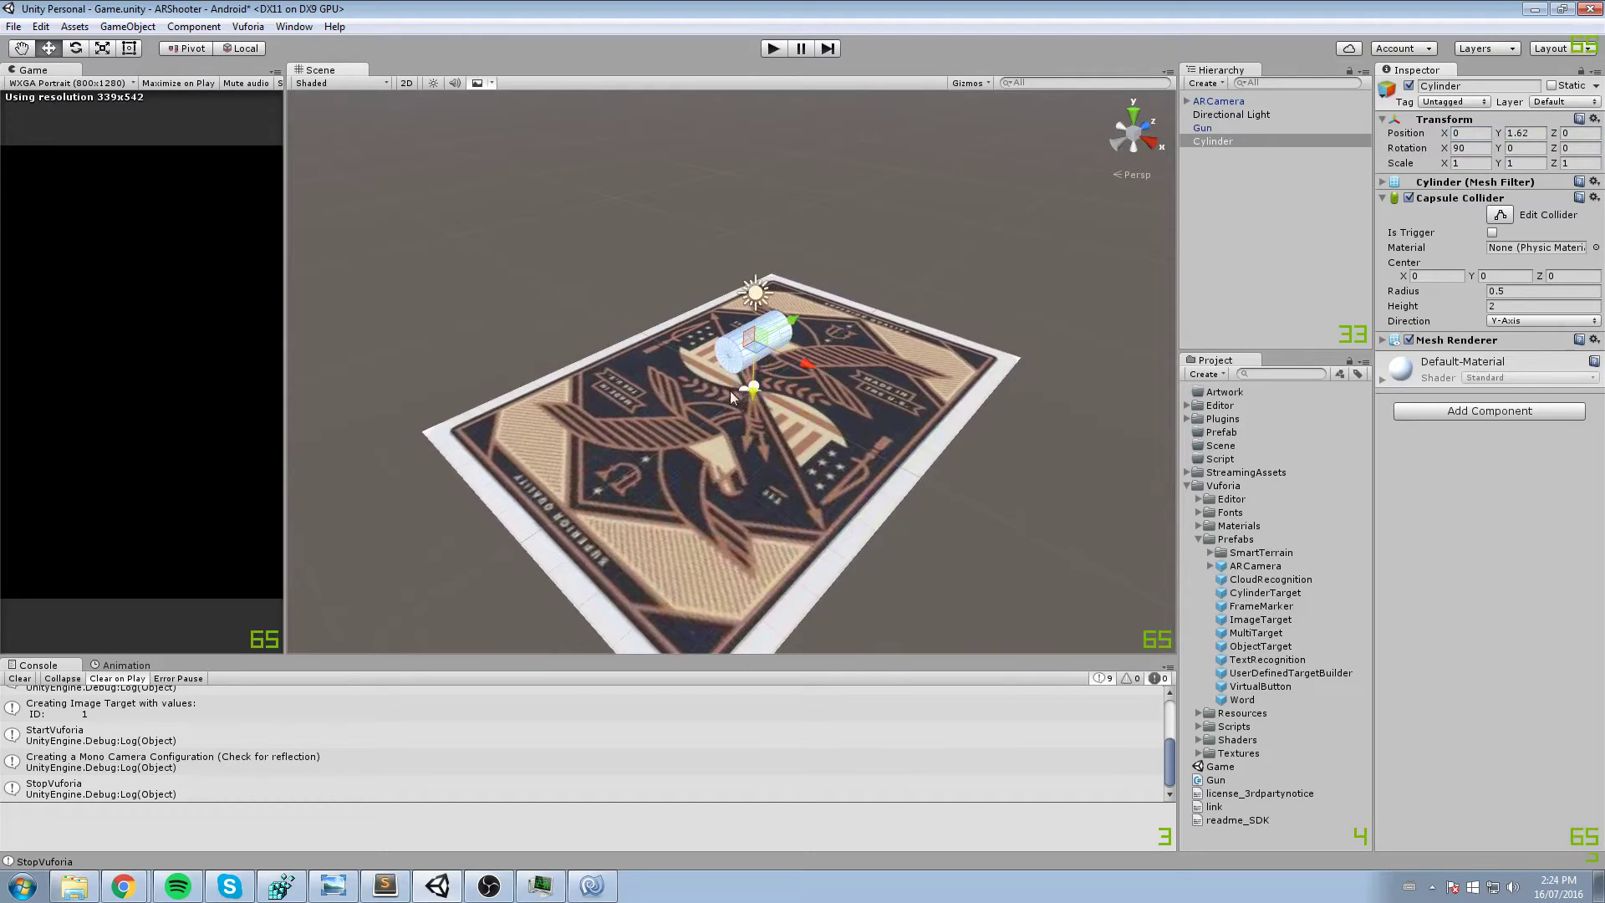
# - Undo the Cylinder's last lift and rotate it back to 0 degrees about X
pyautogui.hotkey('ctrl', 'z')
pyautogui.moveTo(790, 369); pyautogui.dragTo(766, 361, button='right')
pyautogui.moveTo(829, 448); pyautogui.dragTo(689, 431, button='middle')
pyautogui.scroll(5, 714, 413)
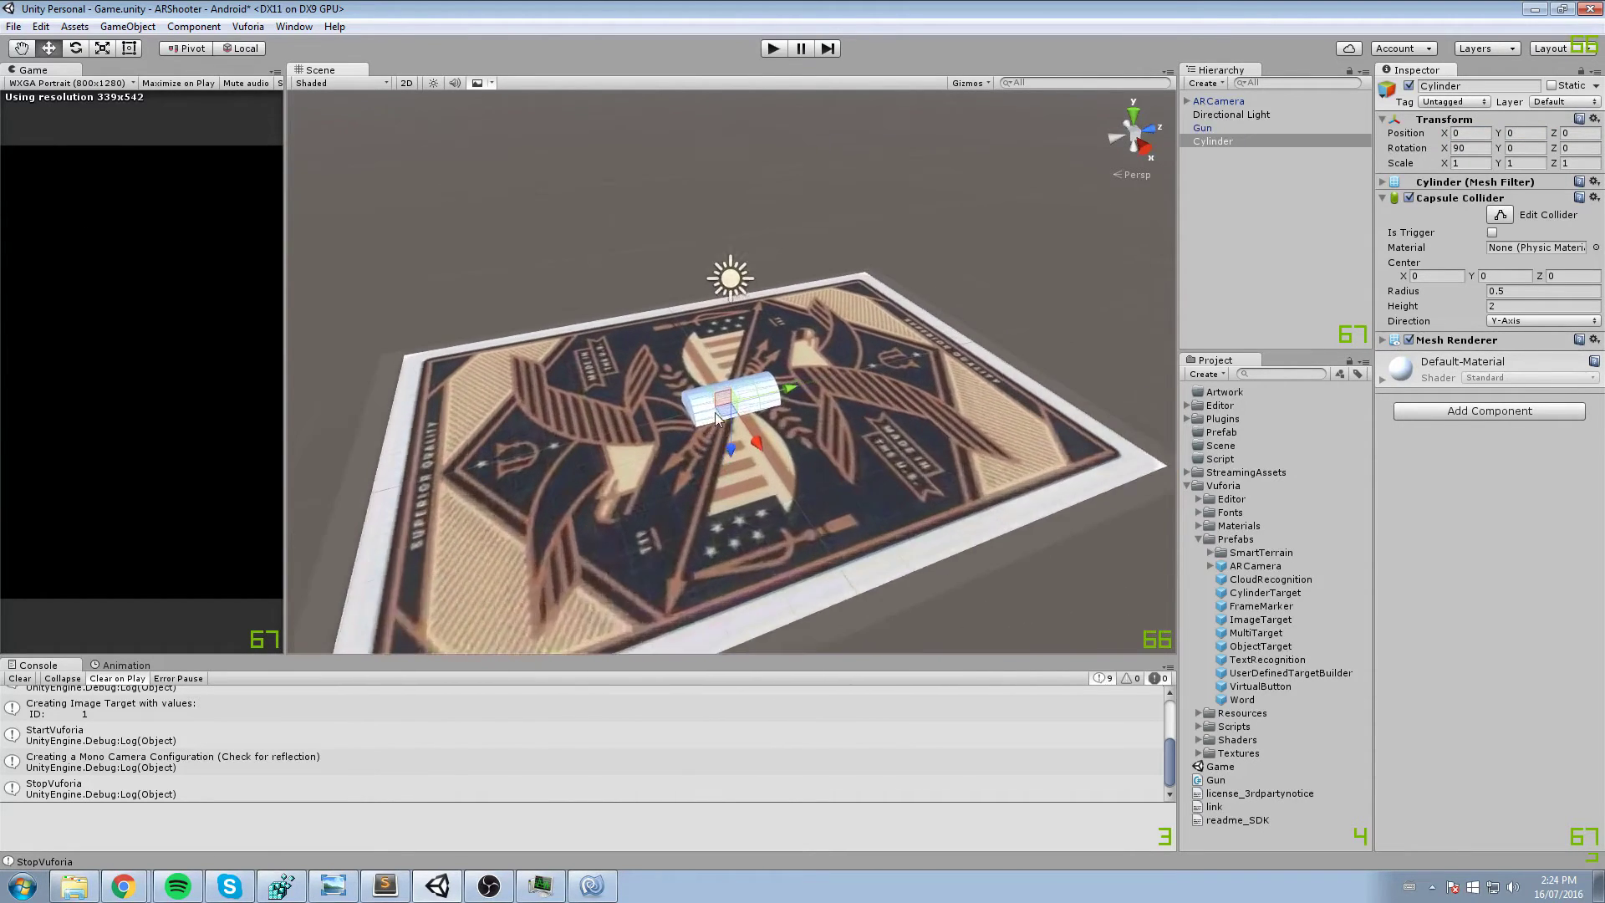
pyautogui.press('e')
pyautogui.moveTo(700, 363); pyautogui.dragTo(508, 459)
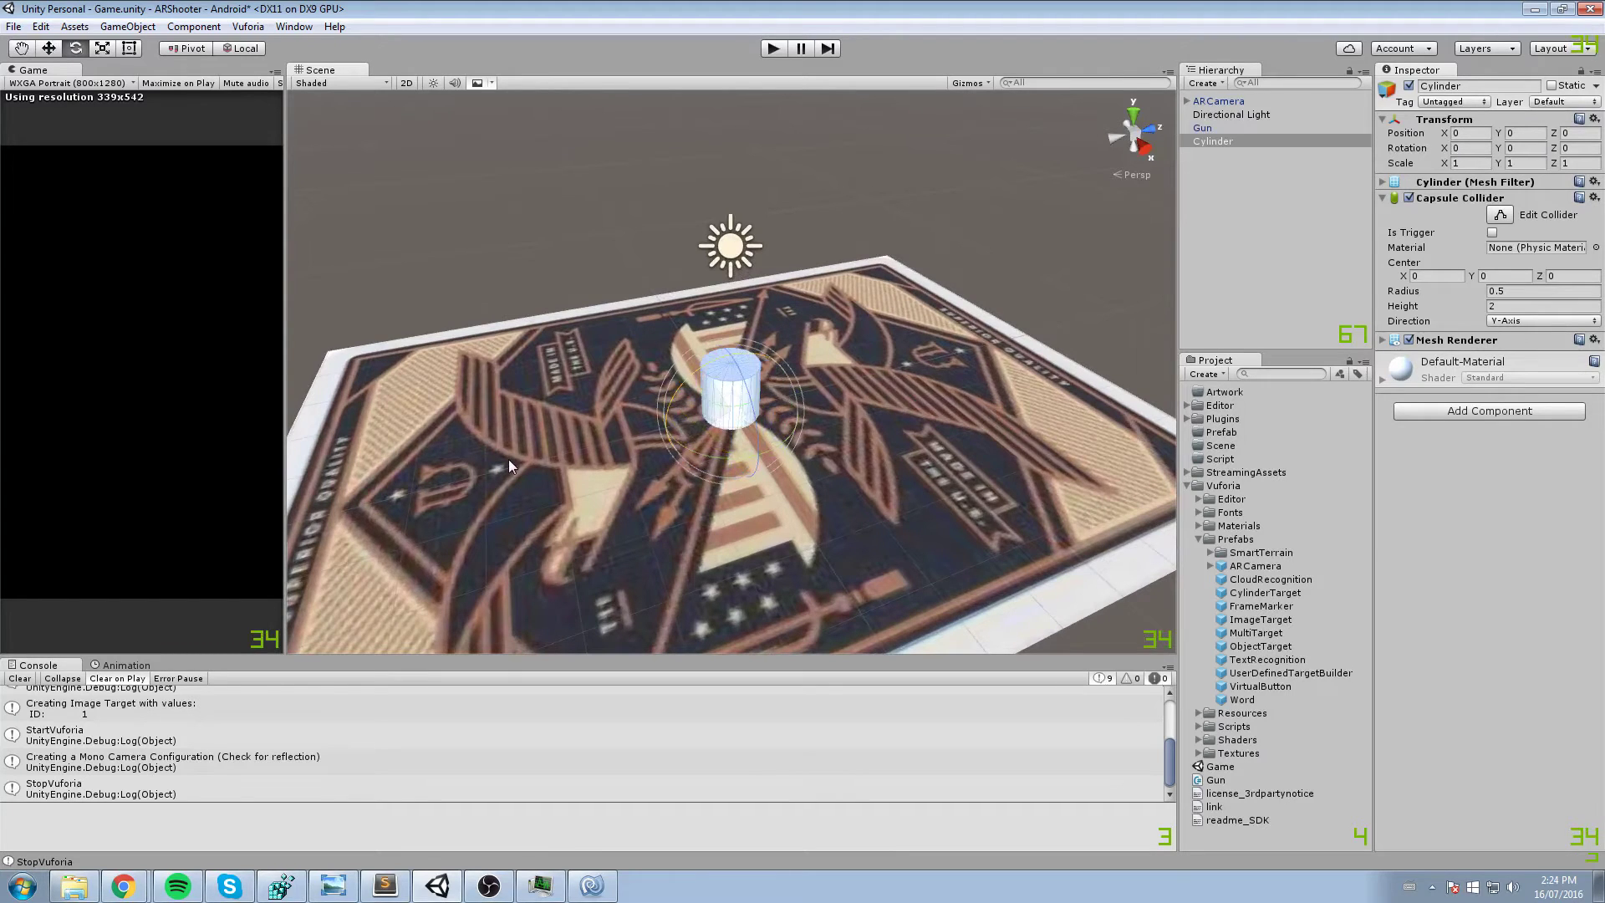
# - Move the Cylinder to about Y 1.01, Z 3.39 and delete it from the scene
pyautogui.press('w')
pyautogui.moveTo(733, 365); pyautogui.dragTo(937, 311)
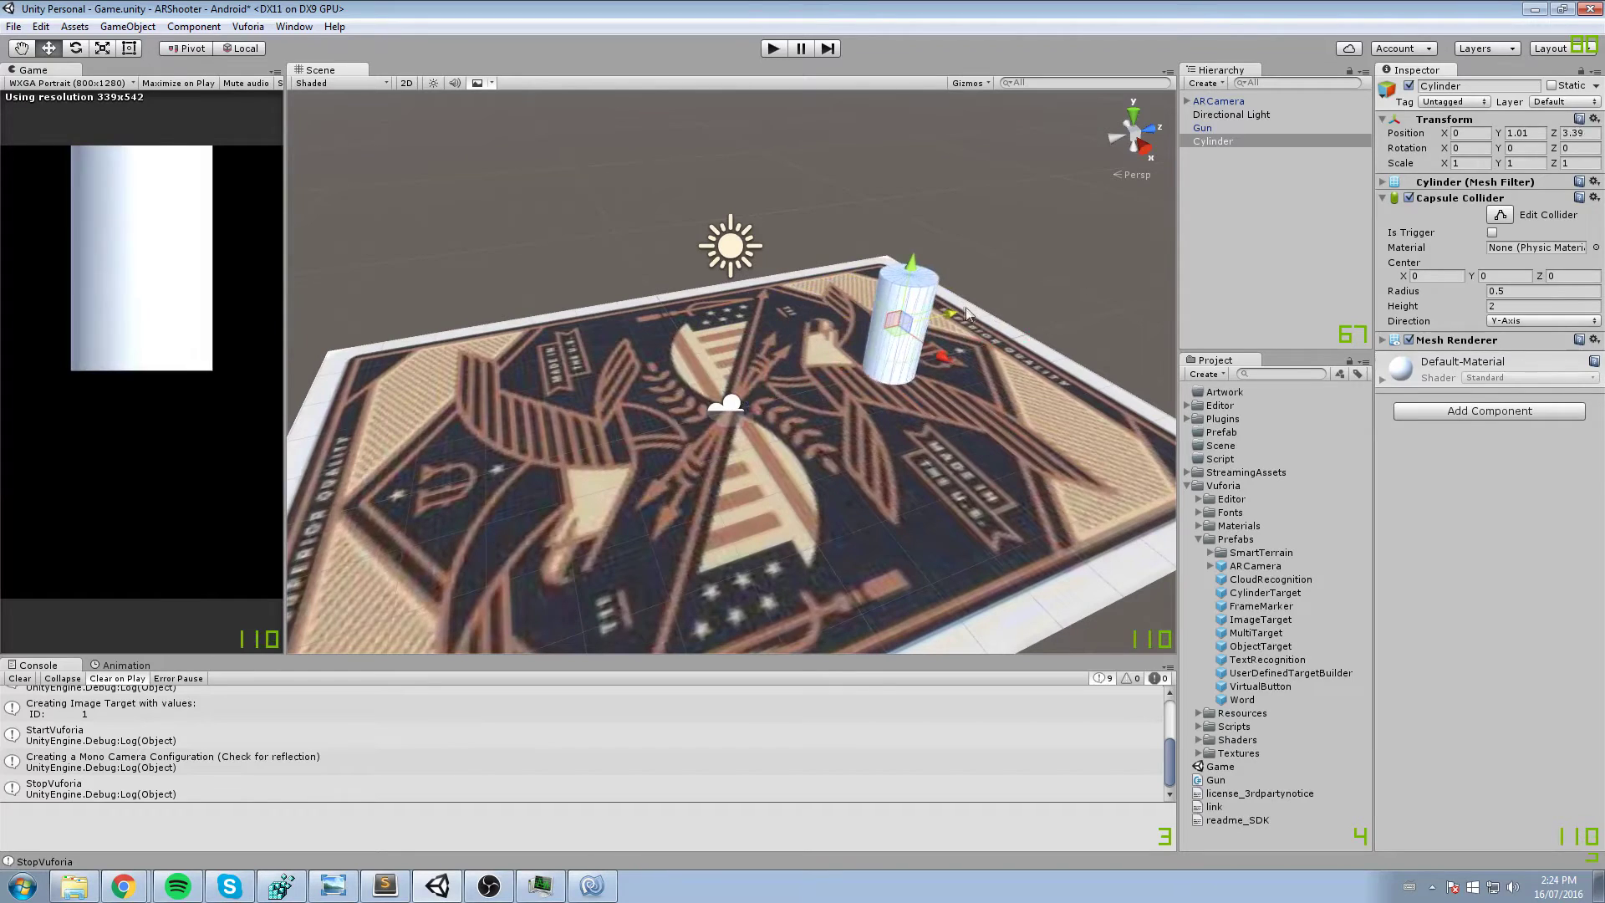
pyautogui.press('Delete')
# - Create a 3D Sphere at position 0, 1, 0 and rename it Bullet
pyautogui.click(156, 29)
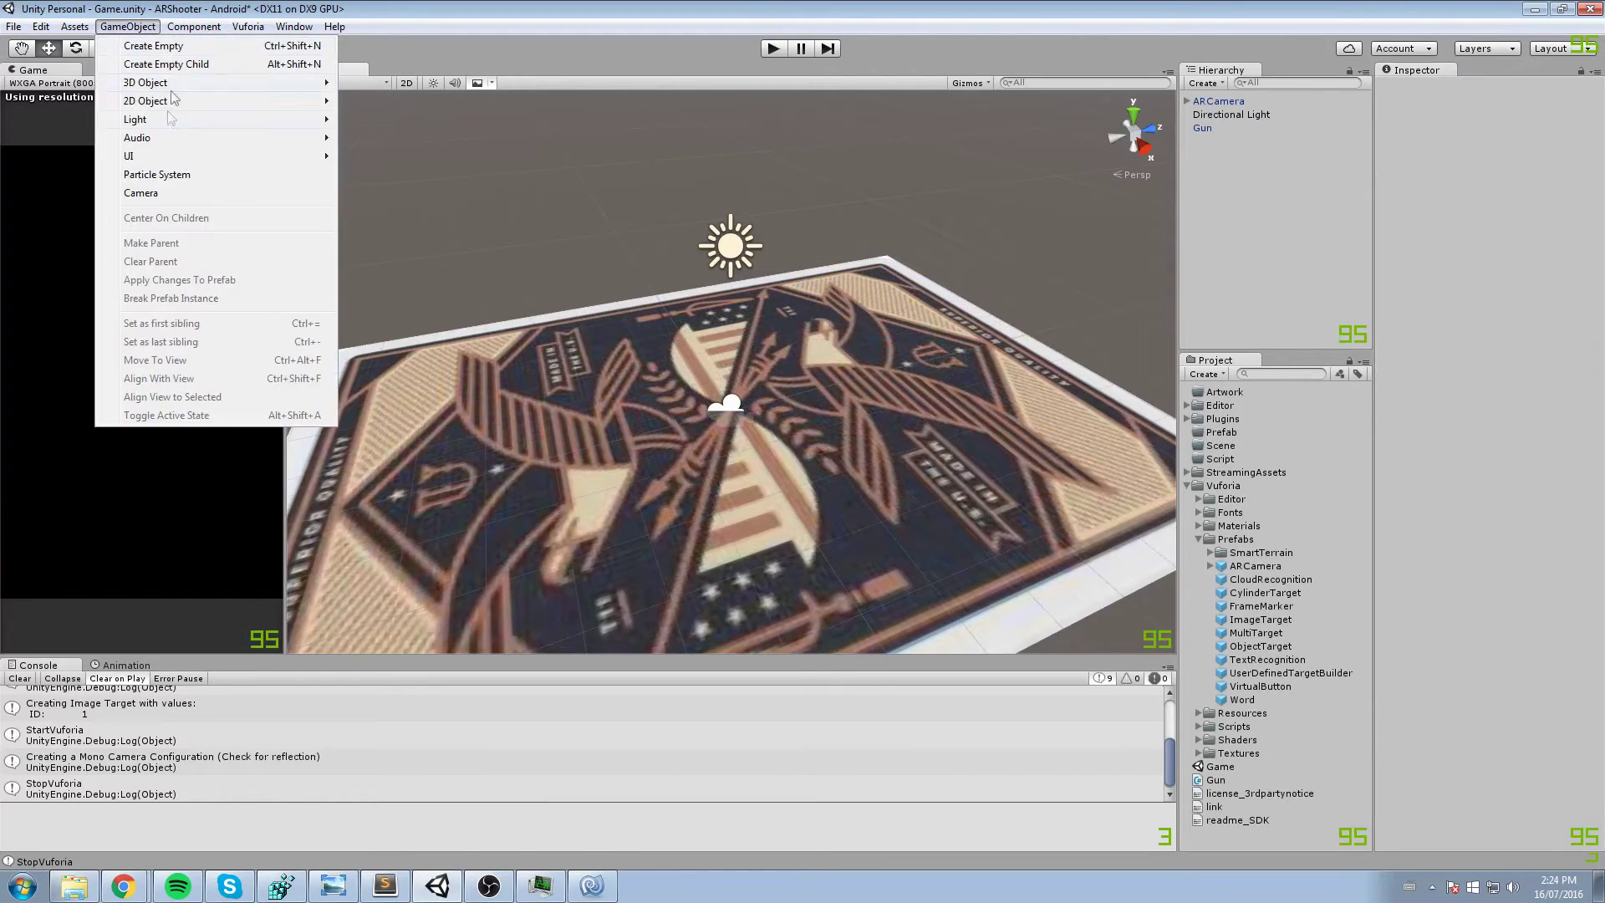
pyautogui.moveTo(169, 84)
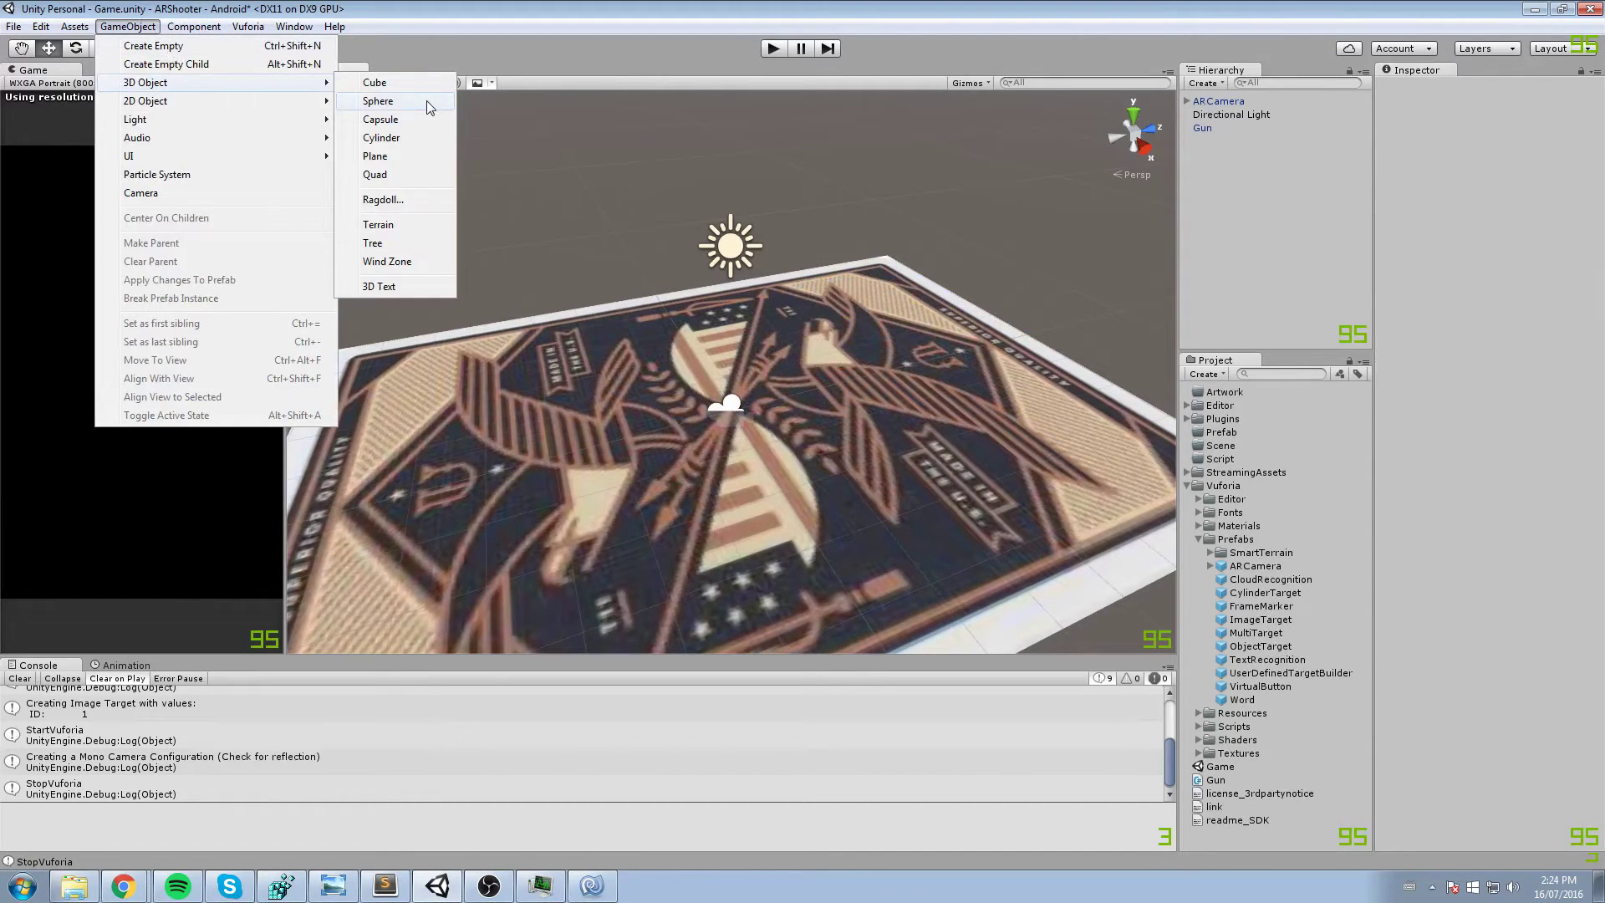
pyautogui.click(429, 104)
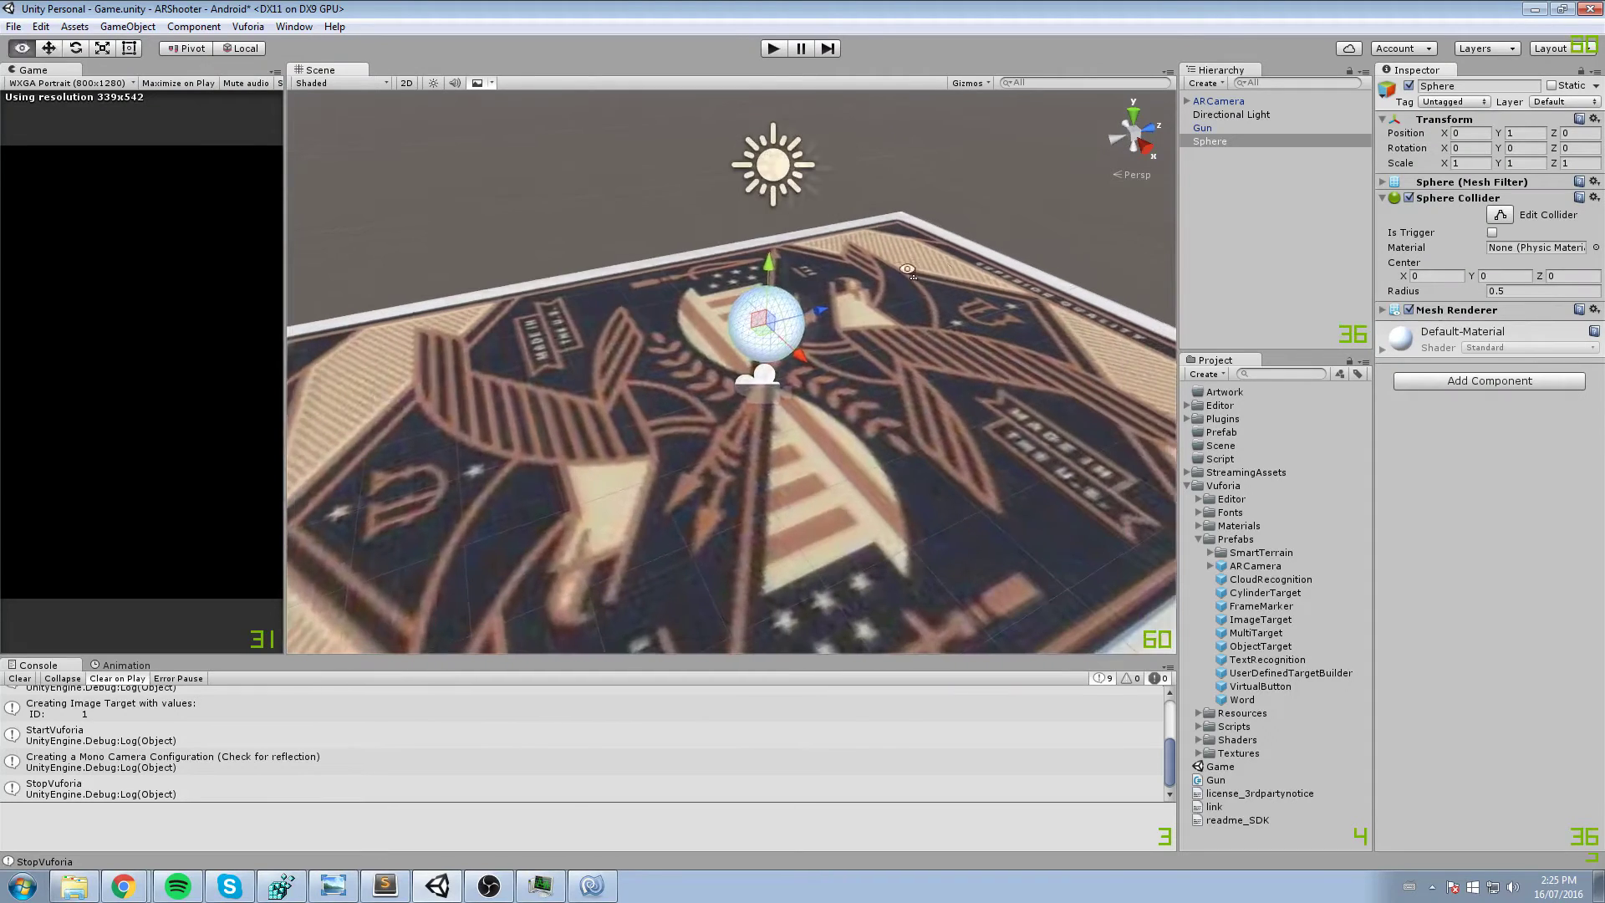
pyautogui.click(1207, 141)
pyautogui.write('Bullet')
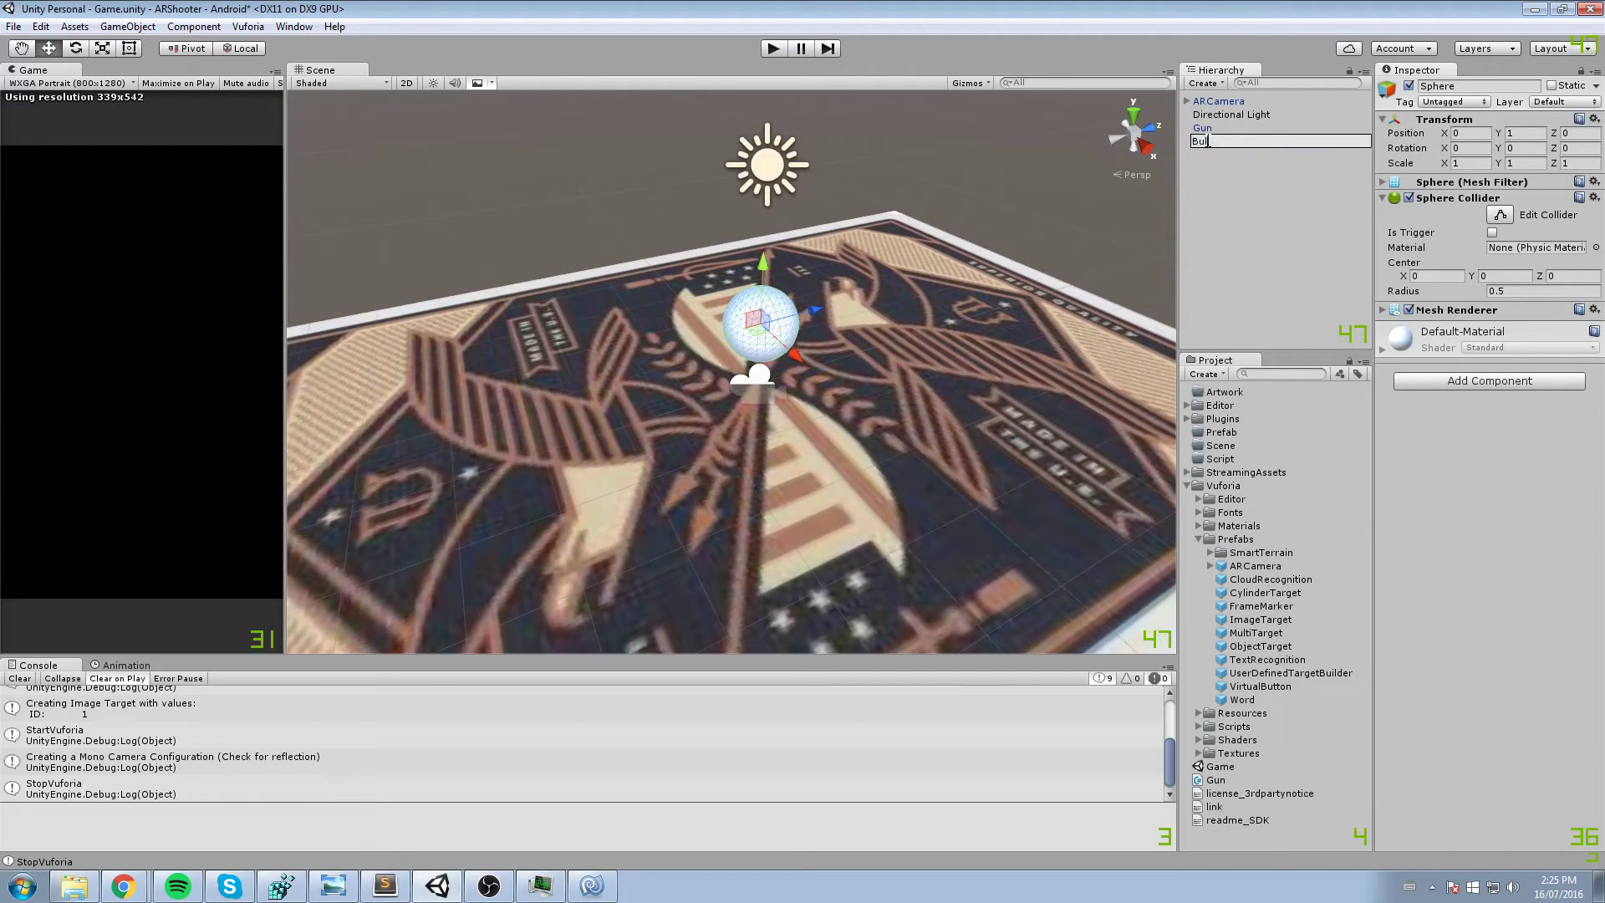
pyautogui.press('Return')
# - Add a Rigidbody component to the Bullet and collapse its Sphere Collider and Mesh Renderer settings
pyautogui.click(1431, 382)
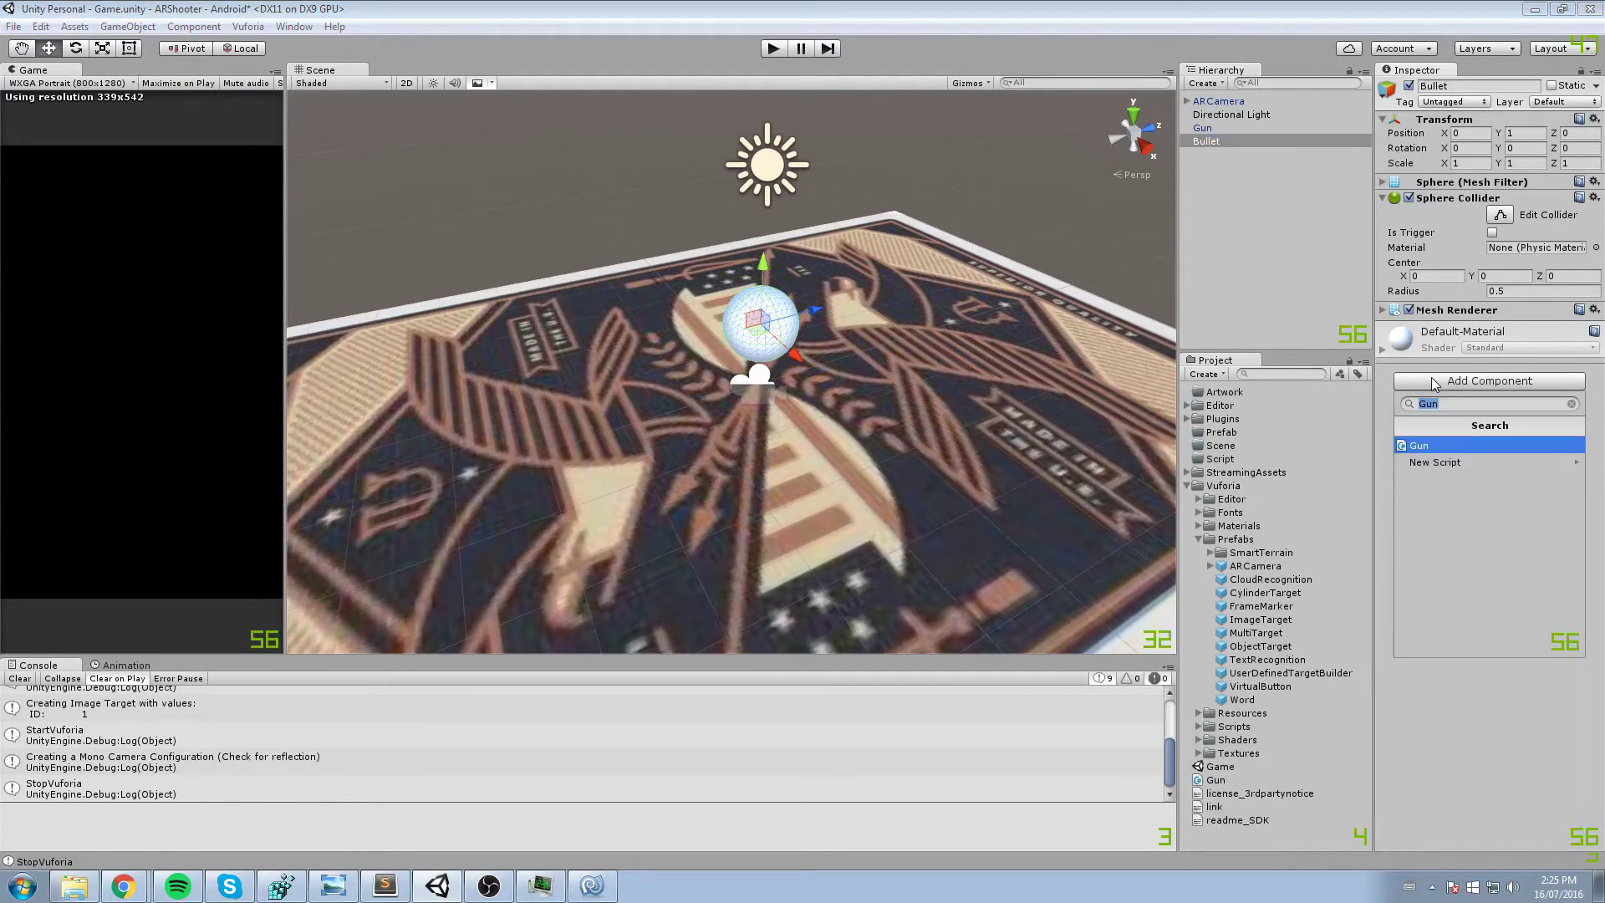
pyautogui.write('rigid')
pyautogui.press('Return')
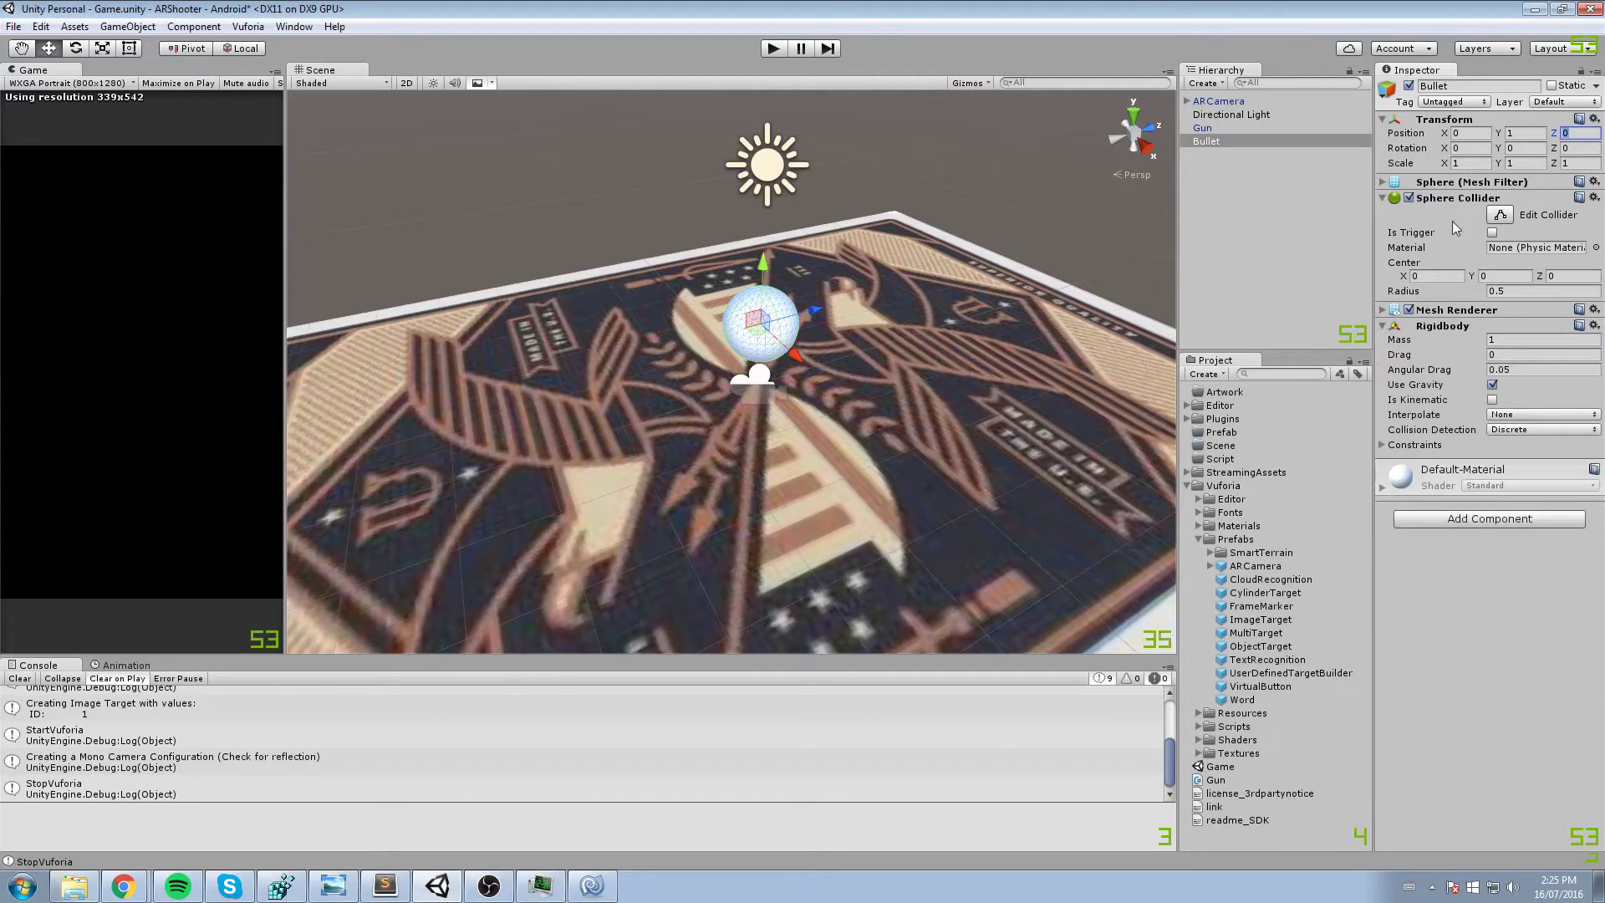
pyautogui.click(1447, 201)
pyautogui.click(1442, 215)
pyautogui.click(1444, 216)
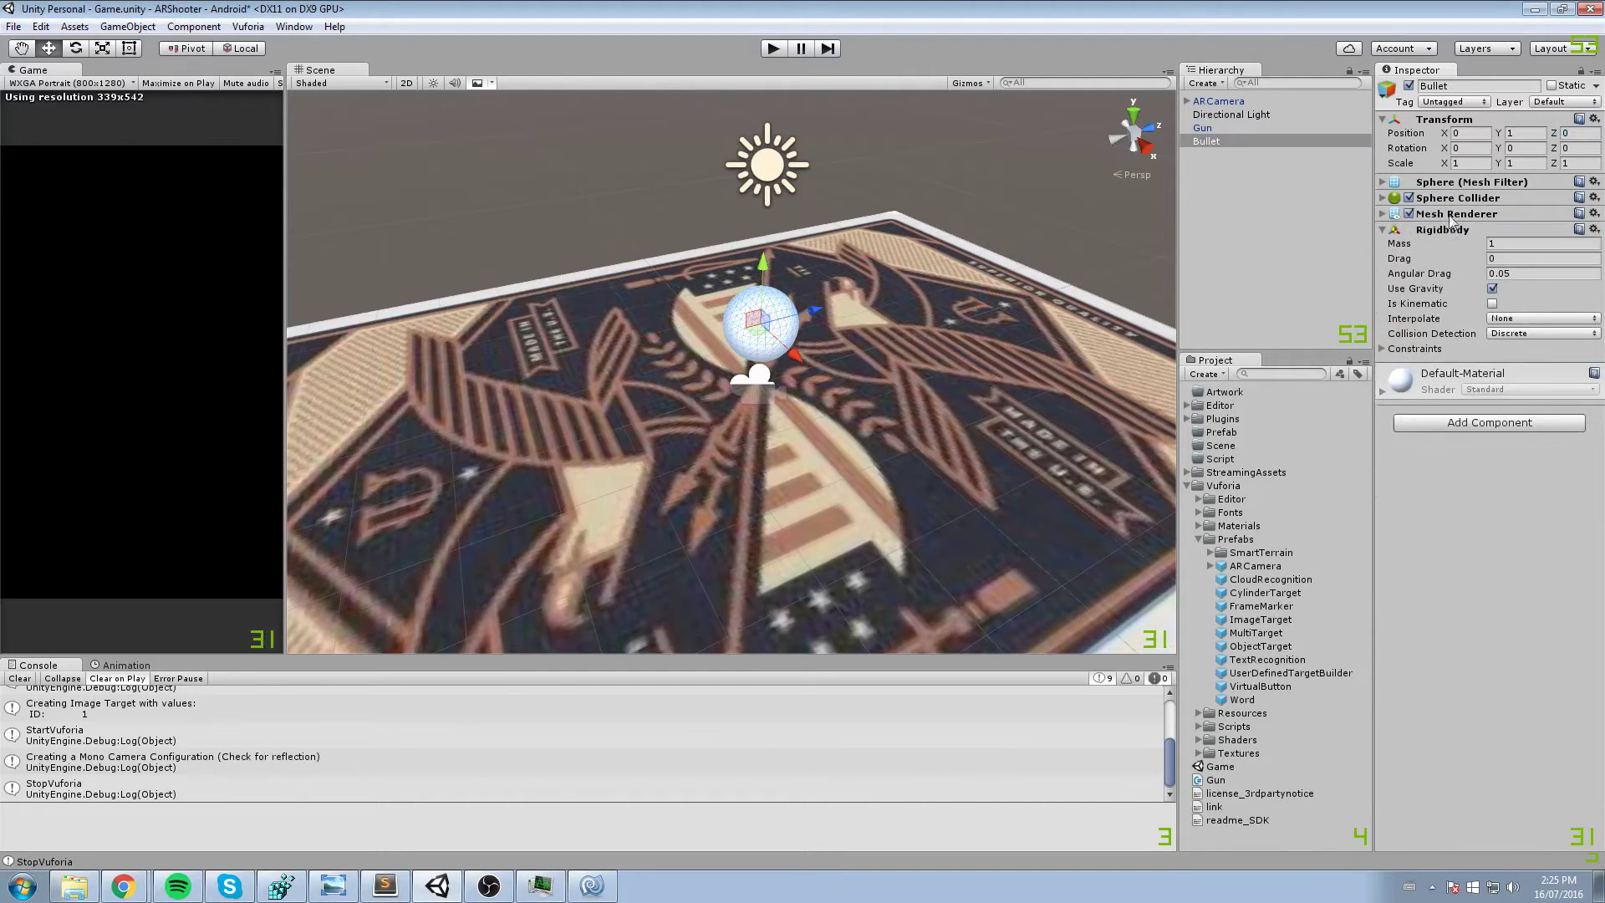
# - Save the scene and collapse the Bullet's Rigidbody settings
pyautogui.scroll(-5, 850, 289)
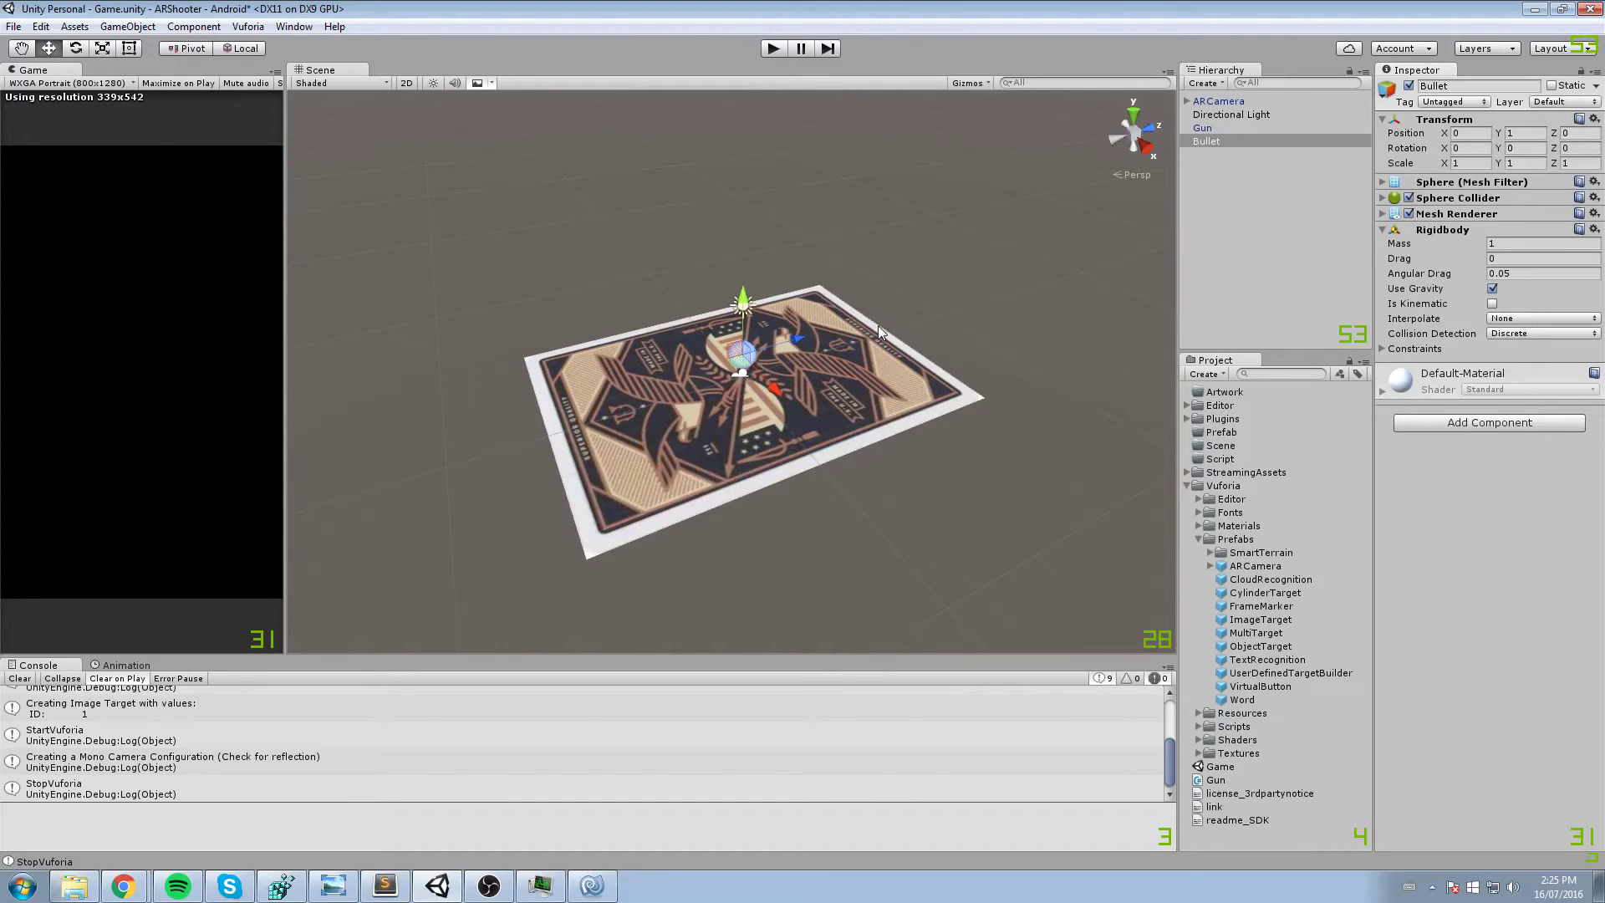
pyautogui.scroll(4, 737, 277)
pyautogui.hotkey('ctrl', 's')
pyautogui.moveTo(889, 224); pyautogui.dragTo(1021, 226, button='middle')
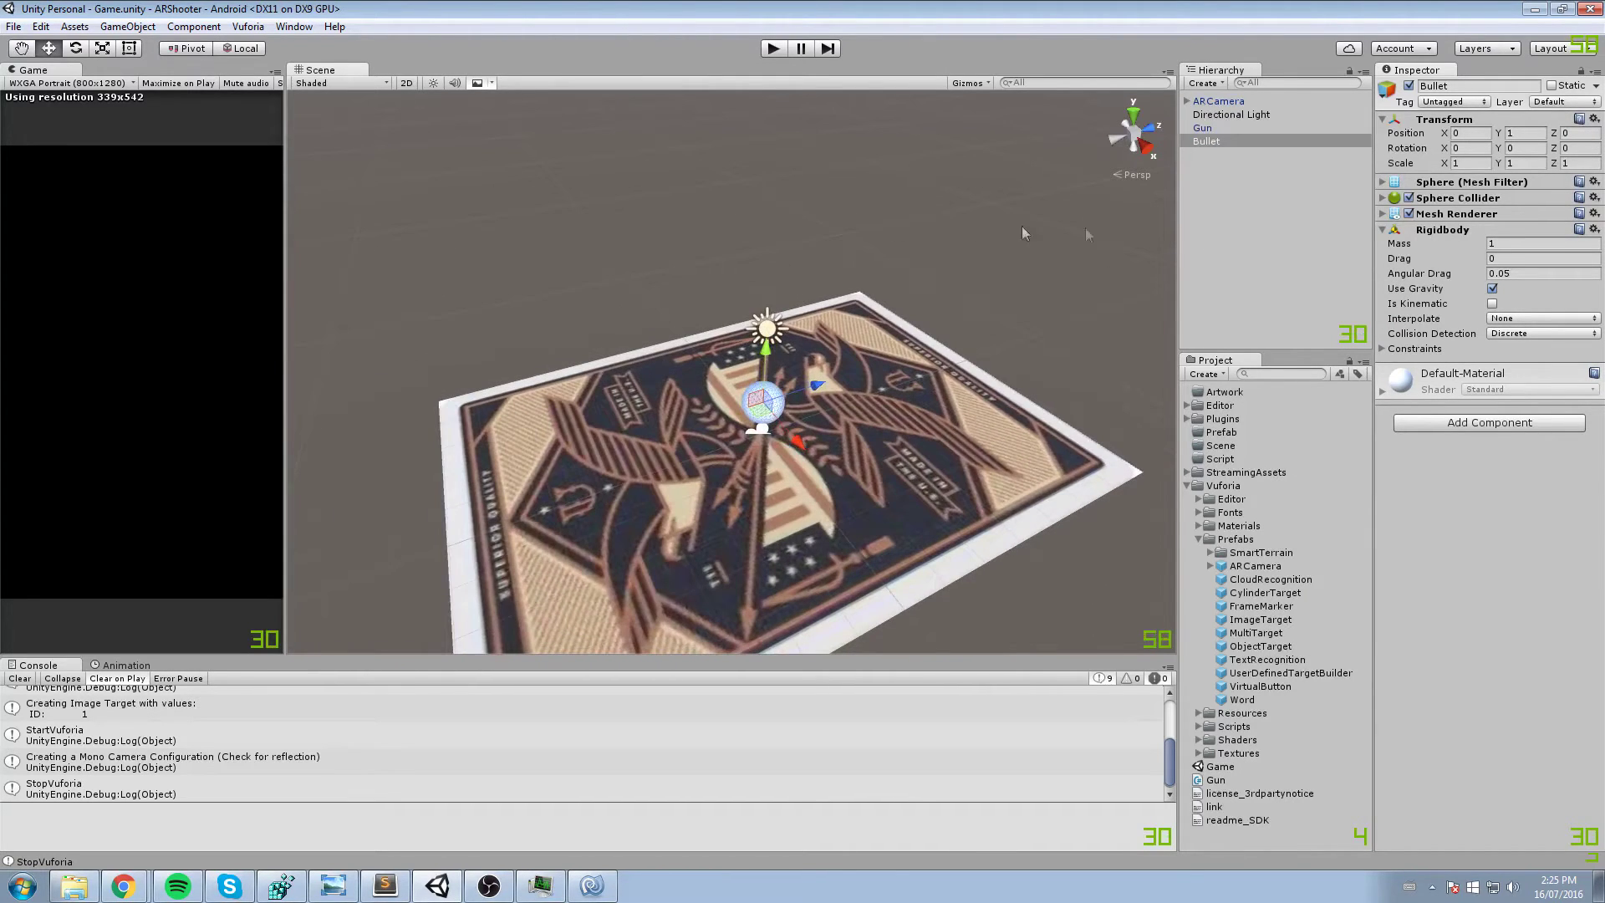
pyautogui.click(1467, 226)
pyautogui.scroll(-3, 786, 260)
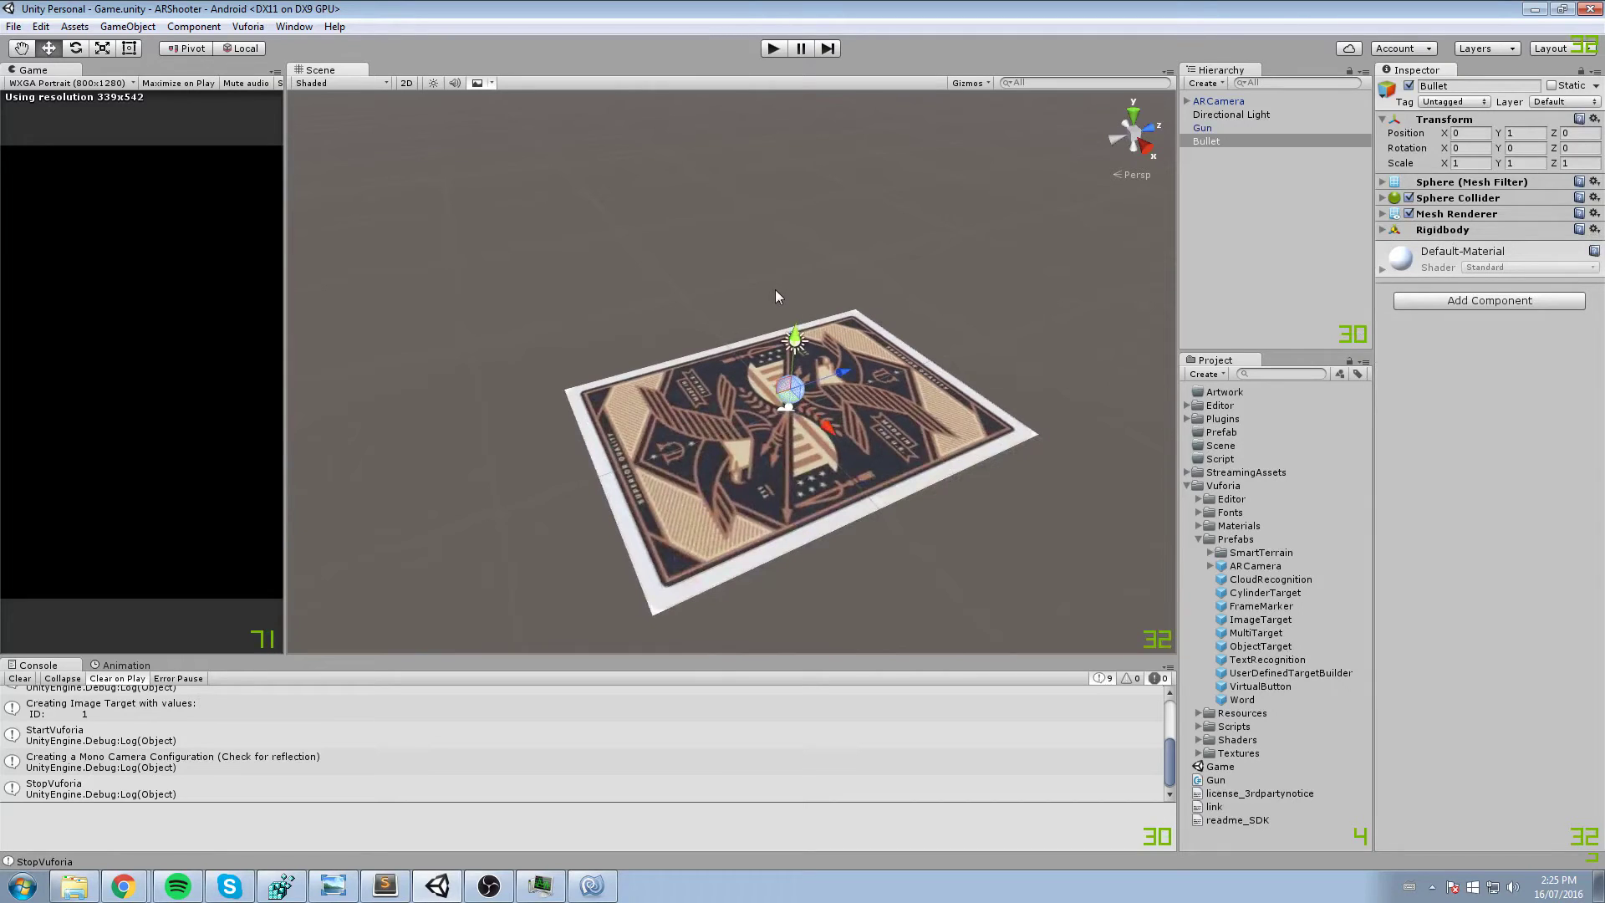
pyautogui.scroll(3, 775, 289)
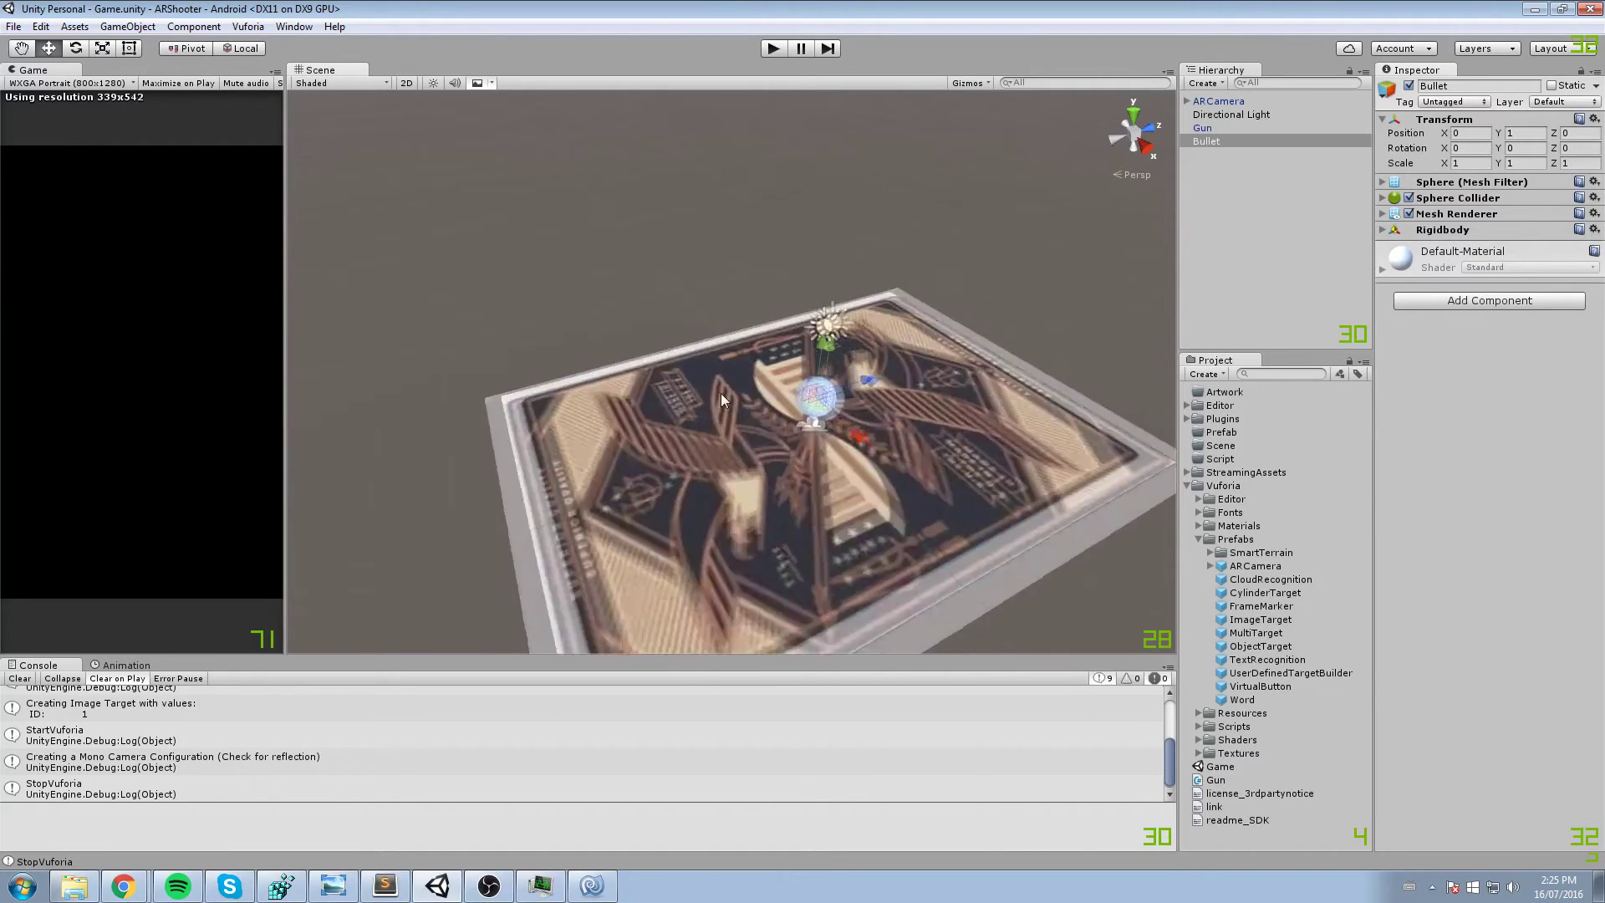
# - Set the Bullet's scale to 2 on the X, Y and Z axes
pyautogui.keyDown('alt'); pyautogui.moveTo(721, 393); pyautogui.dragTo(982, 366); pyautogui.keyUp('alt')
pyautogui.press('r')
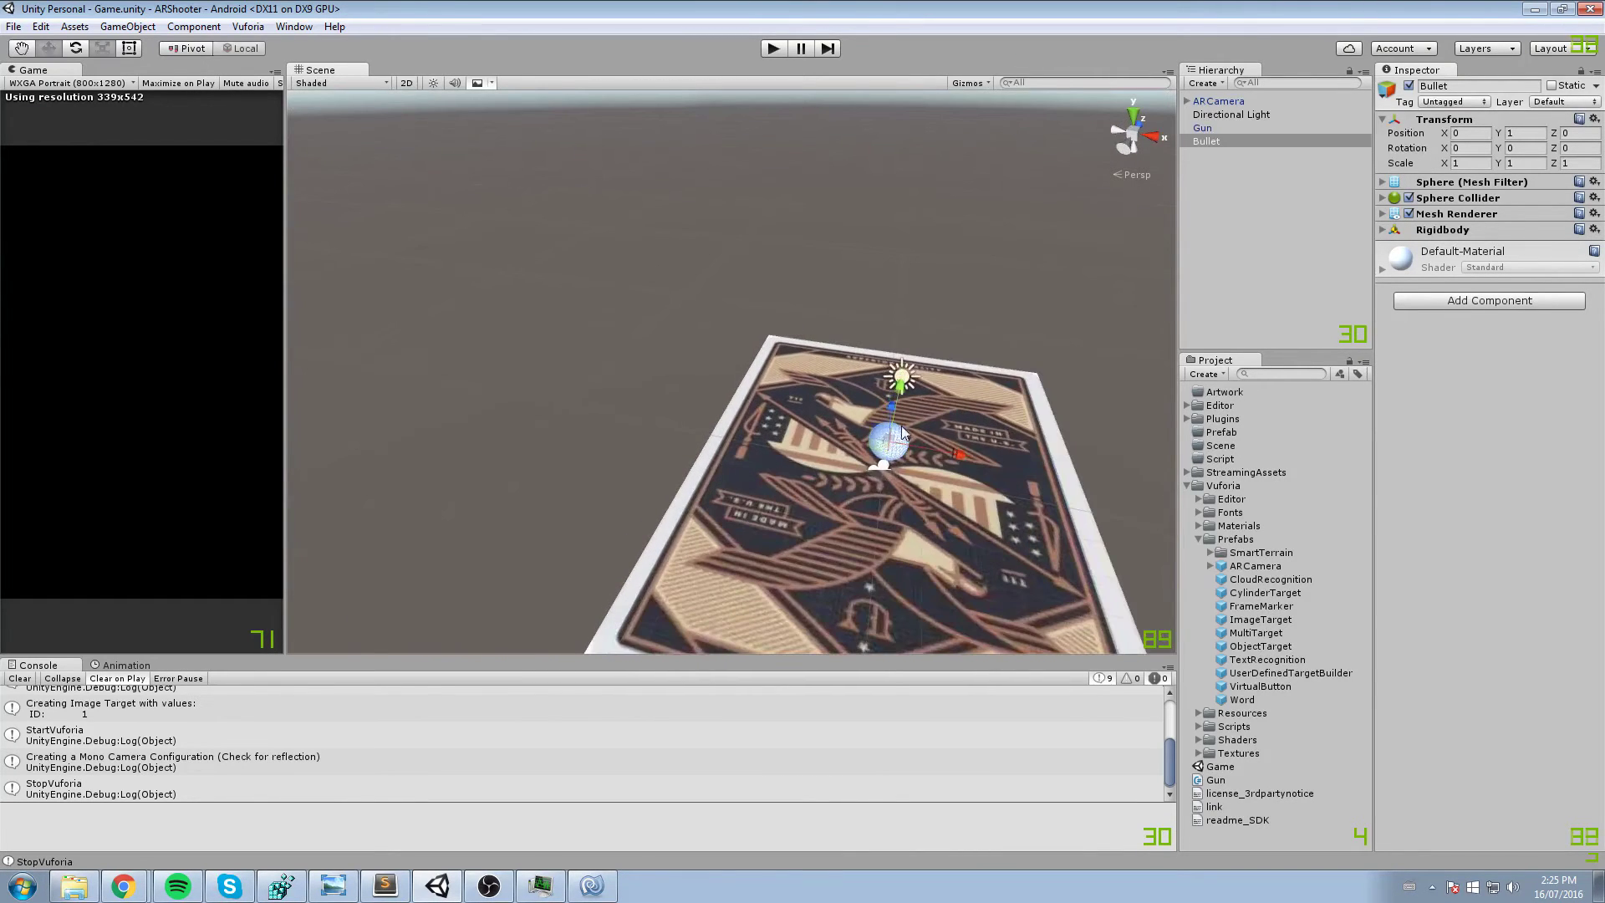
pyautogui.click(1469, 164)
pyautogui.write('2')
pyautogui.press('Tab')
pyautogui.write('2')
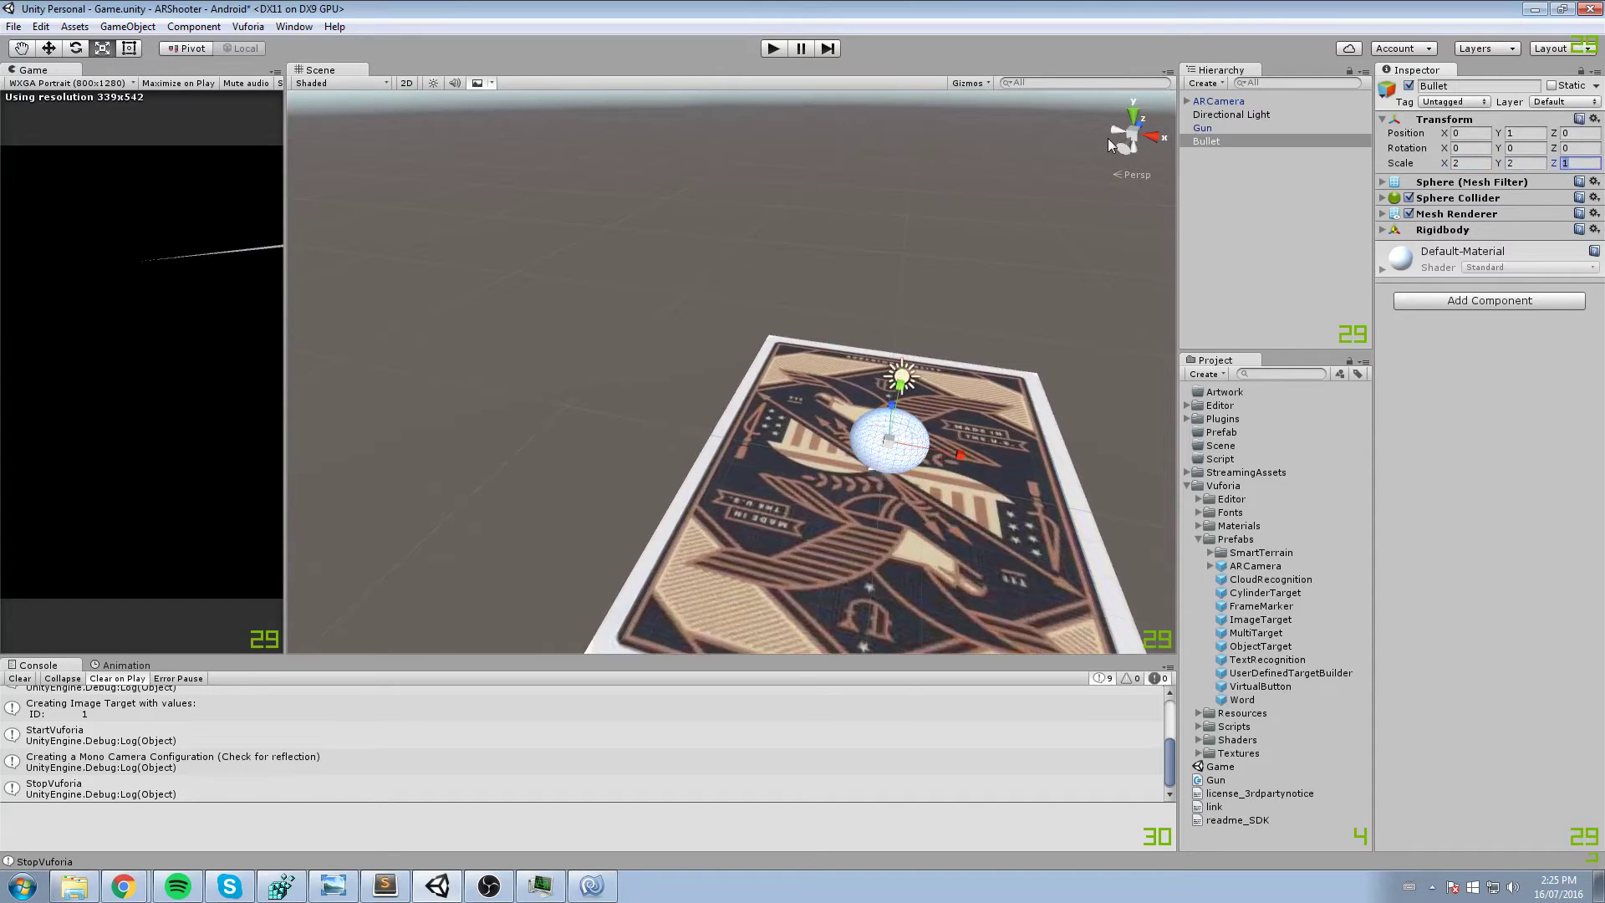
pyautogui.press('Tab')
pyautogui.write('2')
# - Move the Bullet toward the far end of the Gun card, to about Y 0.69, Z 4.19
pyautogui.keyDown('alt'); pyautogui.moveTo(823, 301); pyautogui.dragTo(786, 311); pyautogui.keyUp('alt')
pyautogui.press('w')
pyautogui.moveTo(814, 400); pyautogui.dragTo(911, 342)
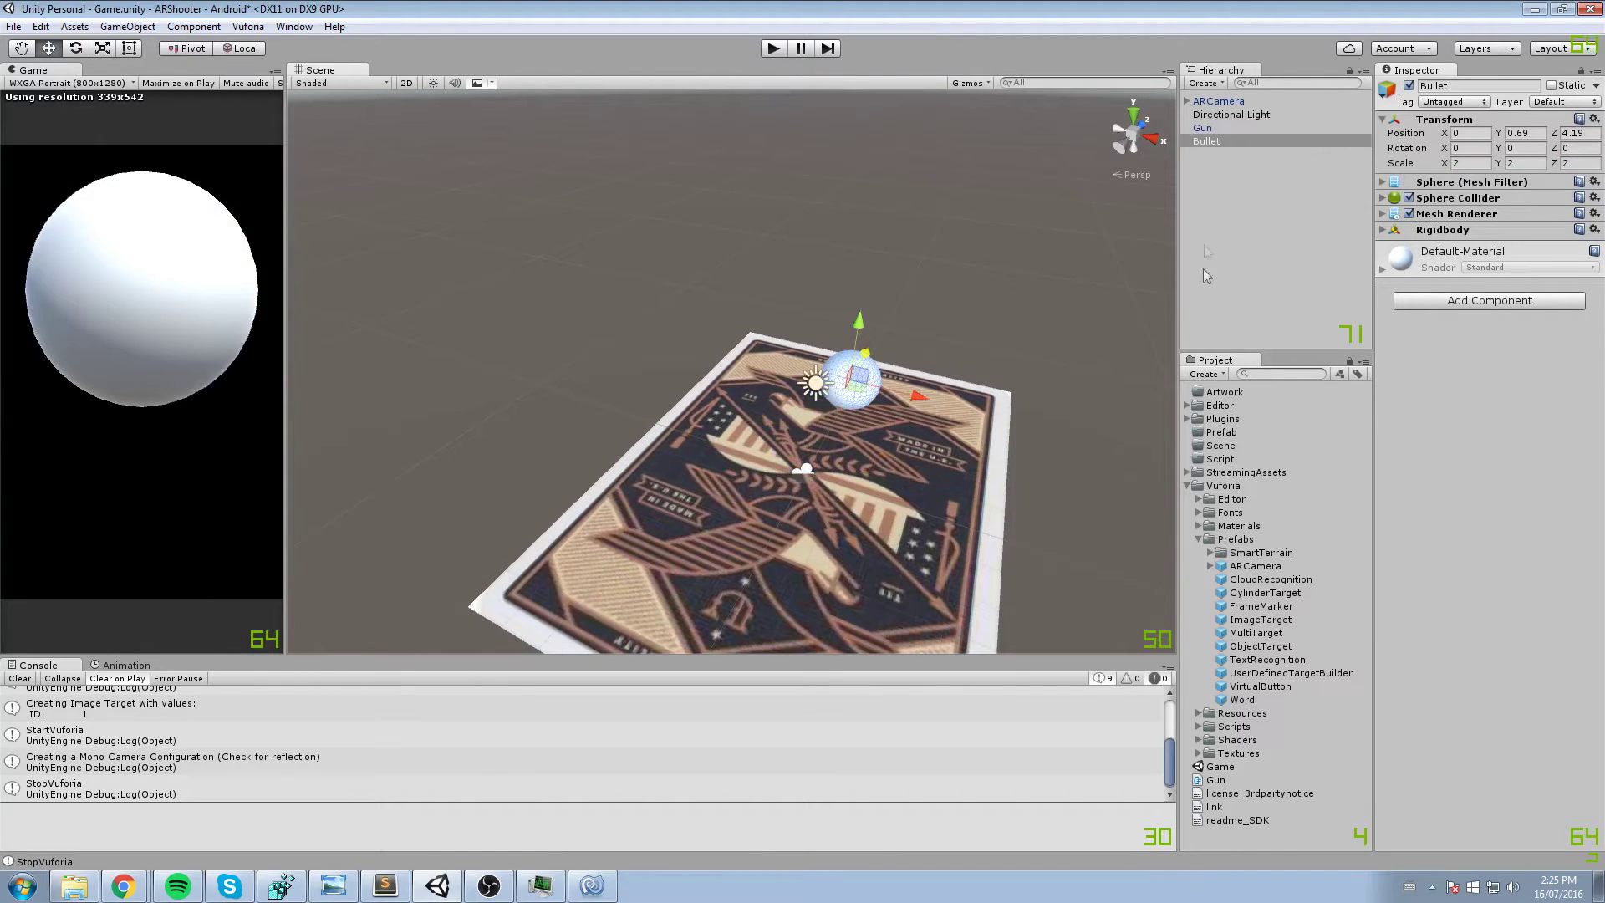
# - Collapse the Vuforia folder and save the scene's Bullet as a prefab in the Prefab folder
pyautogui.click(1188, 486)
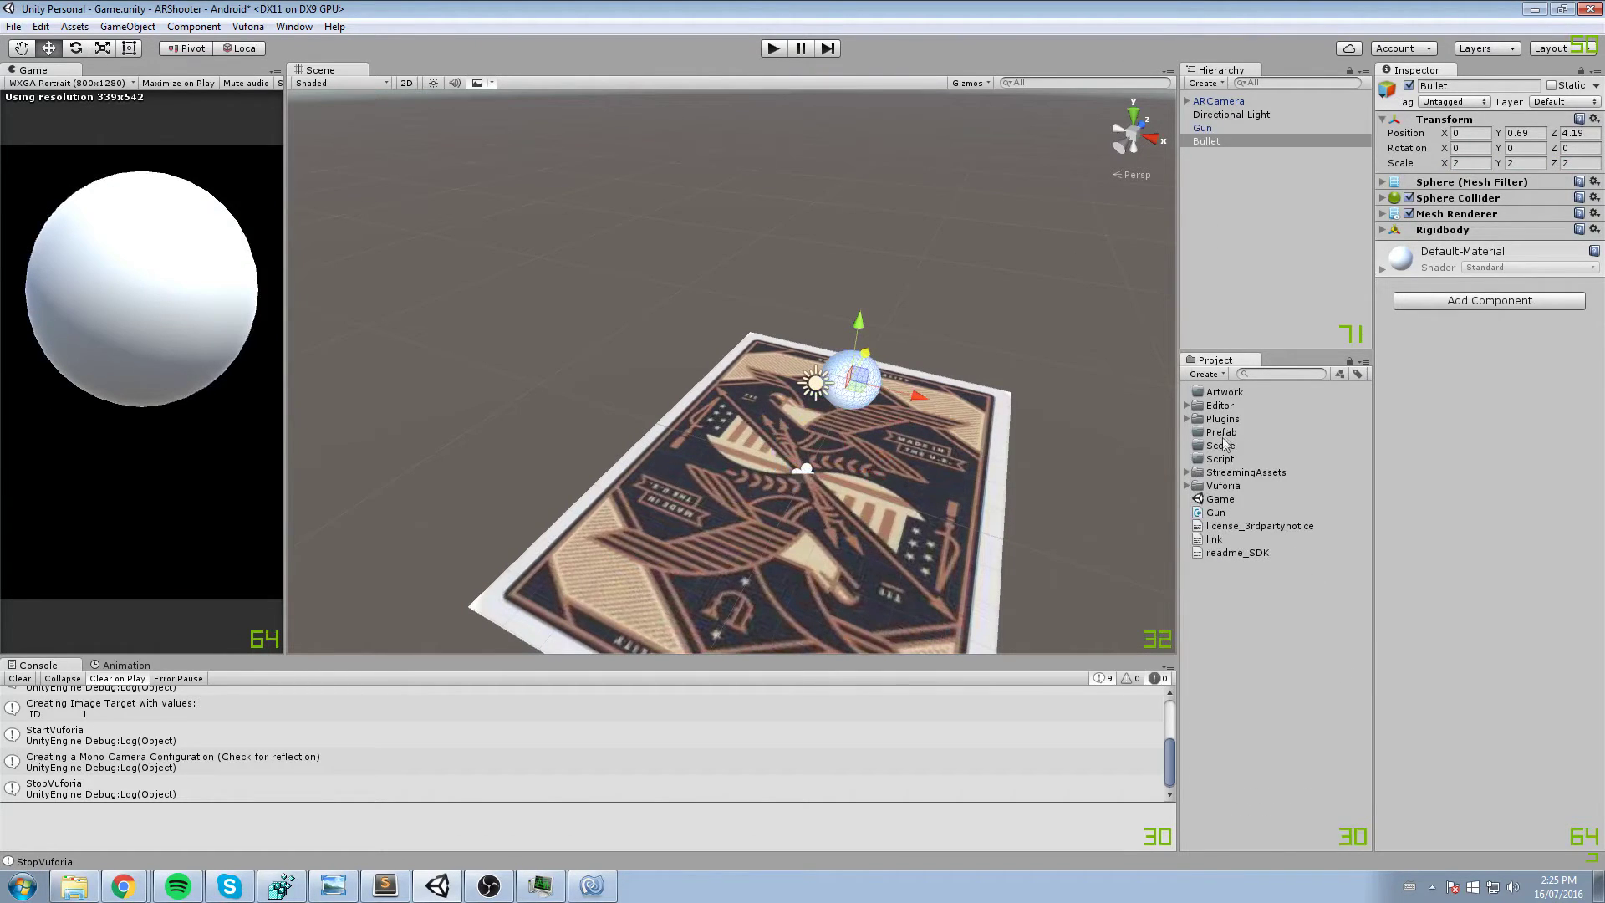
pyautogui.moveTo(1220, 142); pyautogui.dragTo(1241, 436)
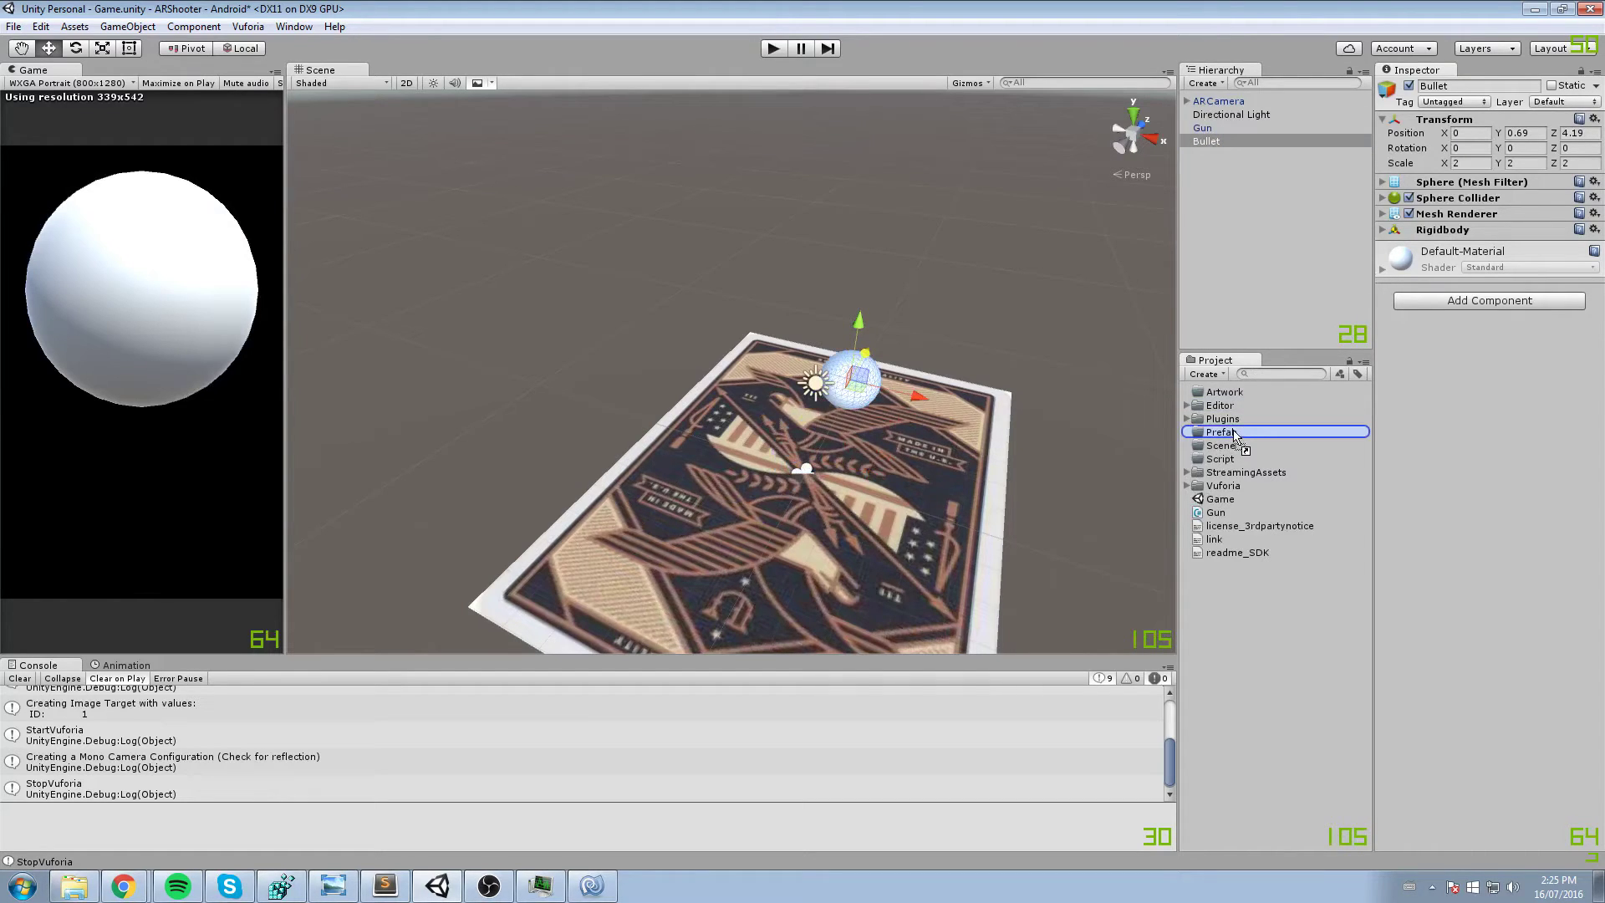
pyautogui.moveTo(1234, 435); pyautogui.dragTo(1229, 436)
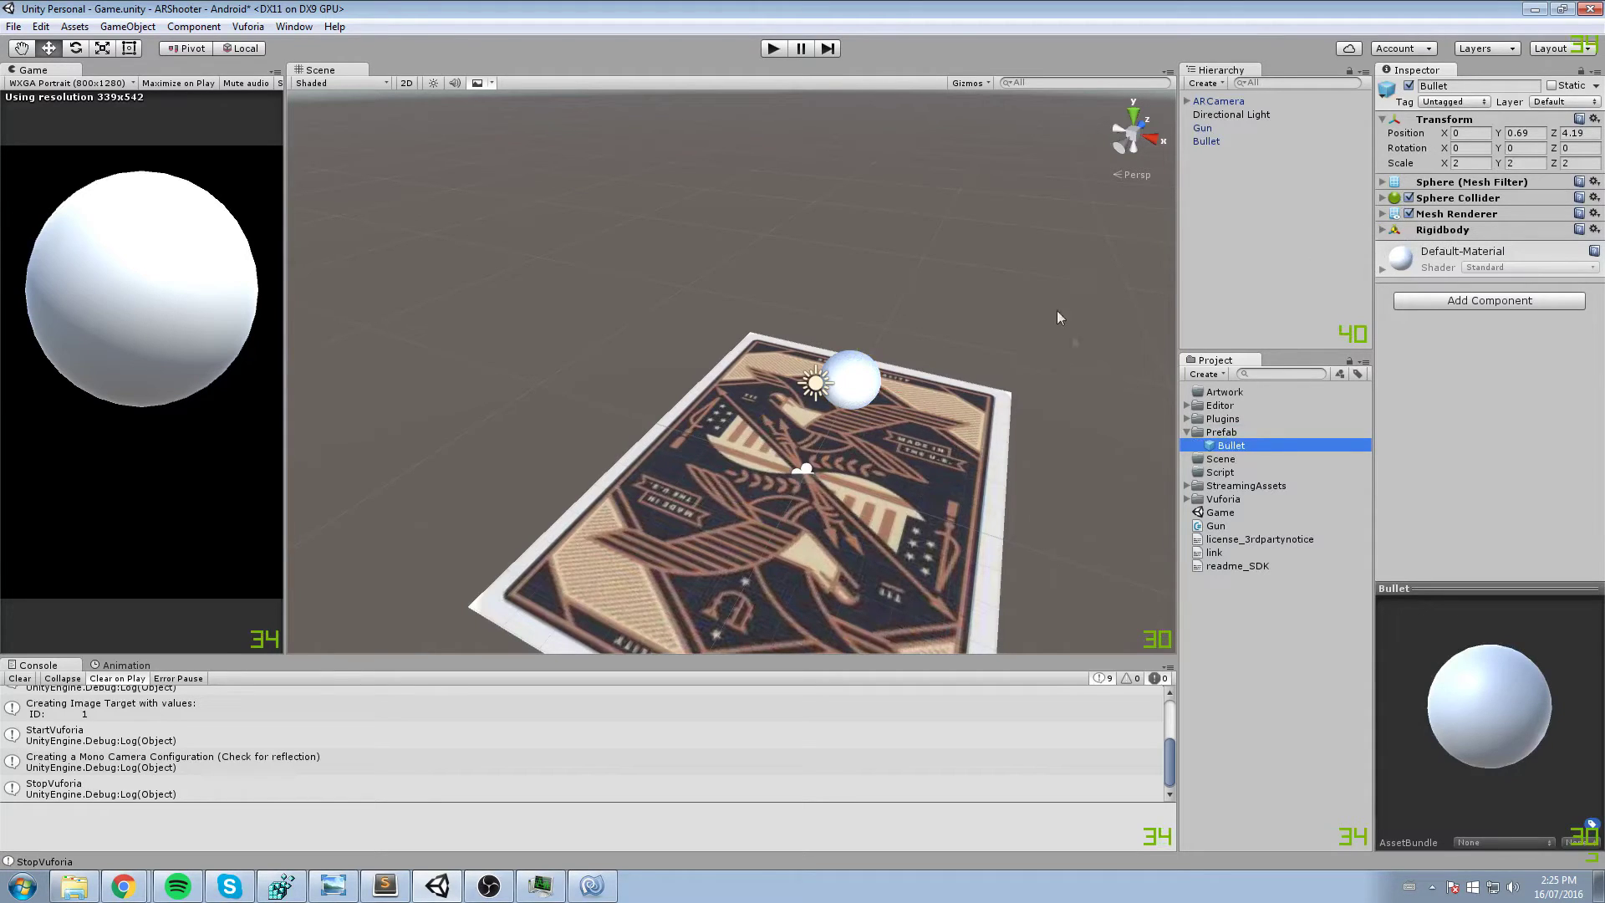
pyautogui.click(1187, 433)
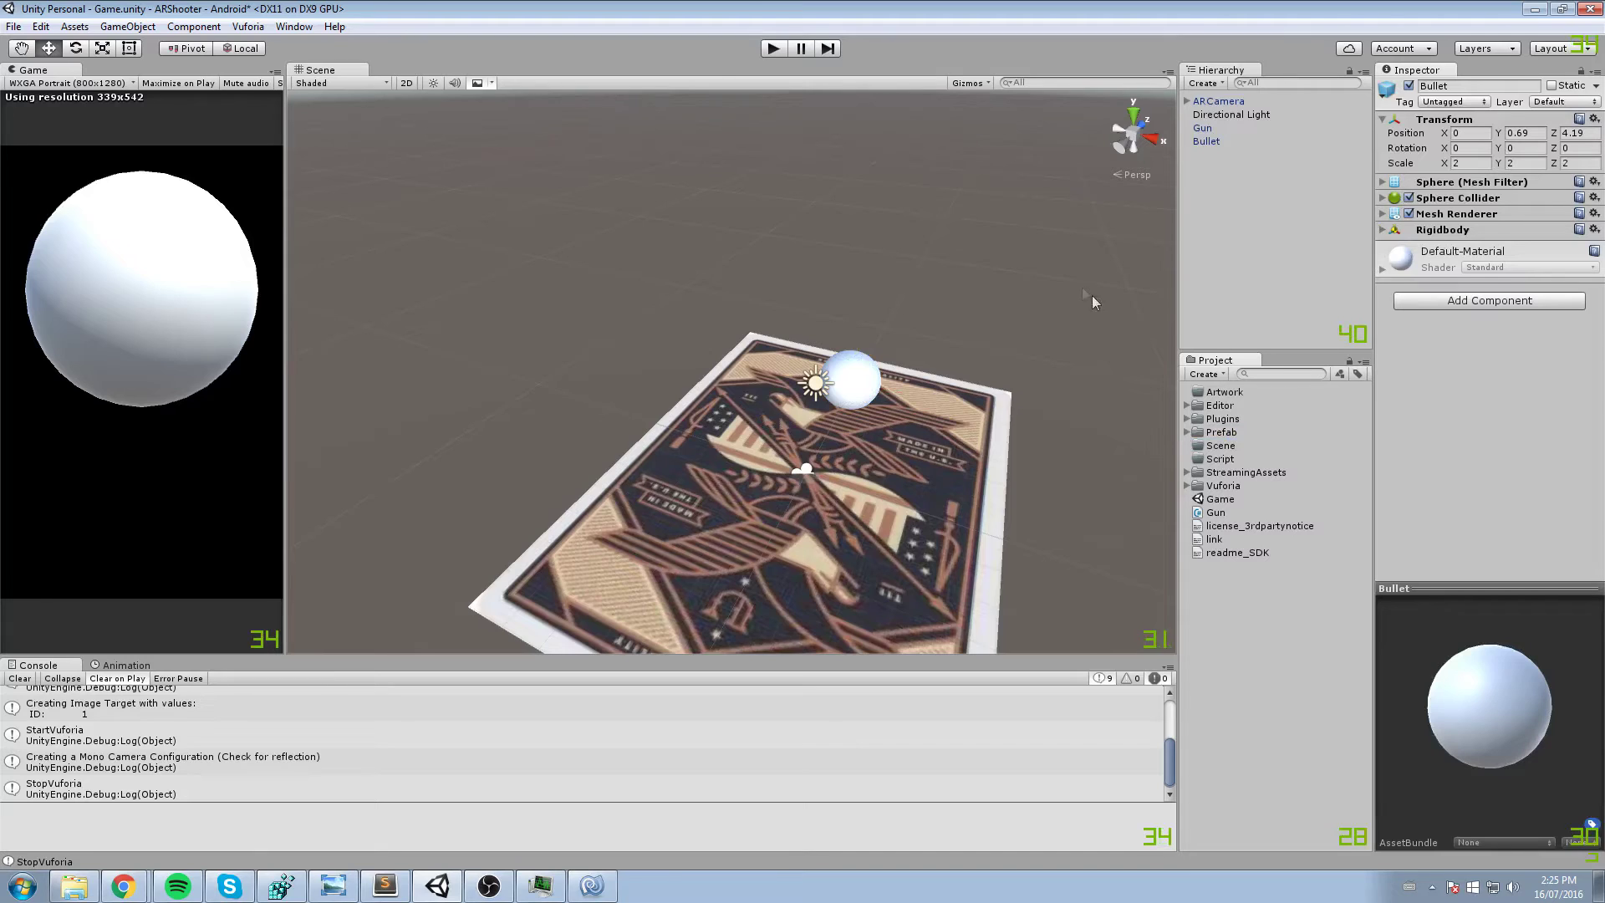
# - Move the Game scene file into the Scene folder and the Gun script into the Script folder
pyautogui.moveTo(998, 246); pyautogui.dragTo(998, 236, button='middle')
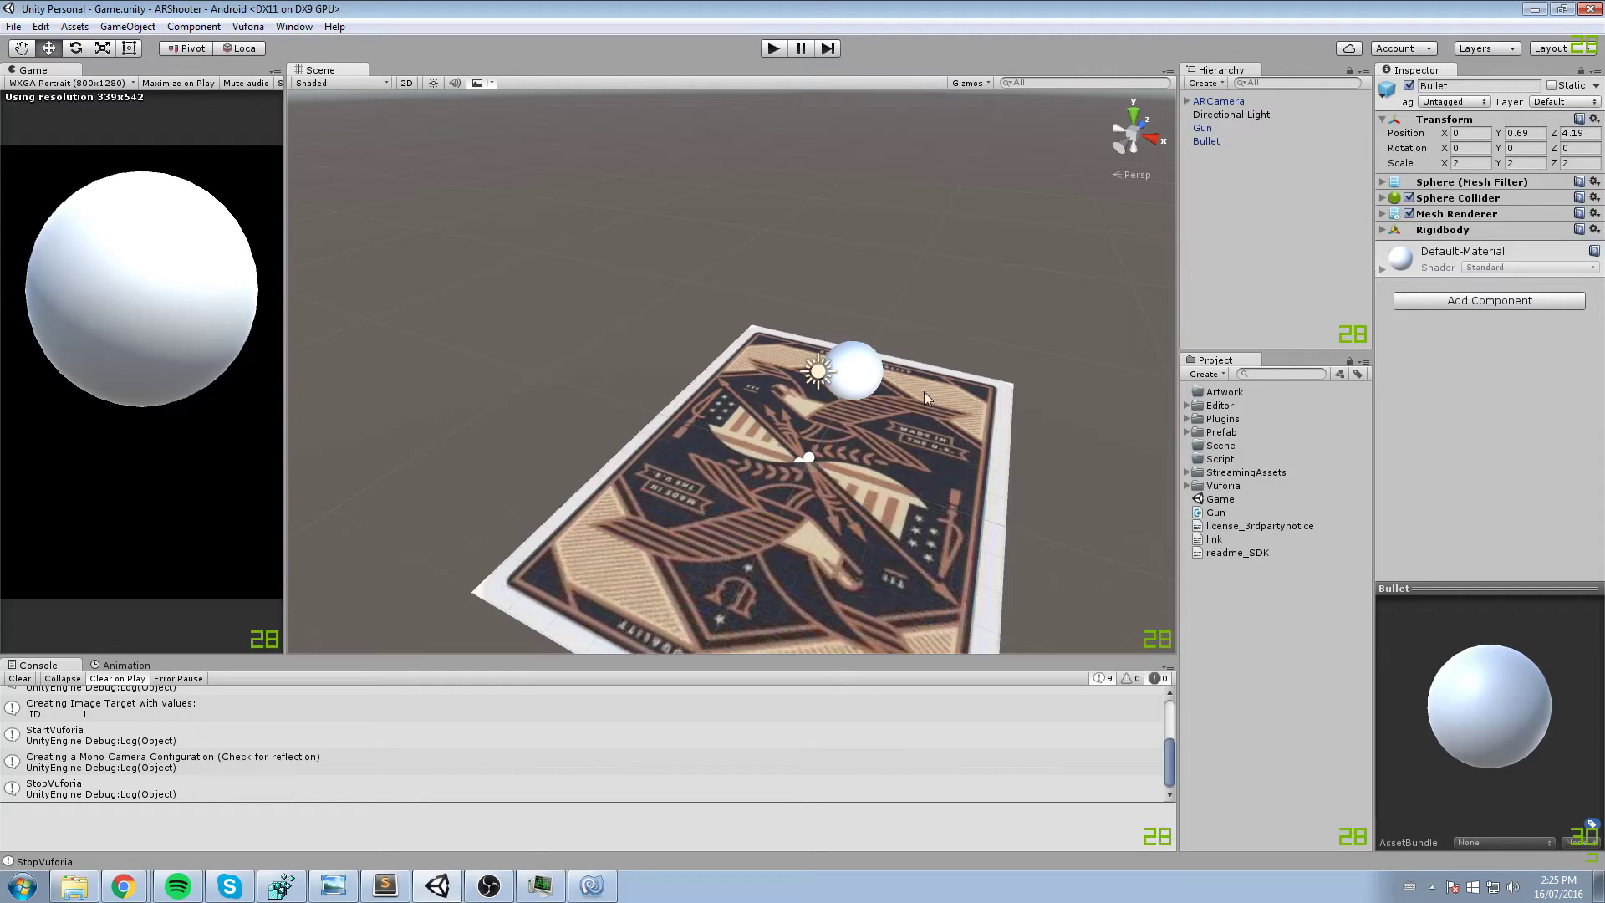
pyautogui.click(1201, 514)
pyautogui.press('Up')
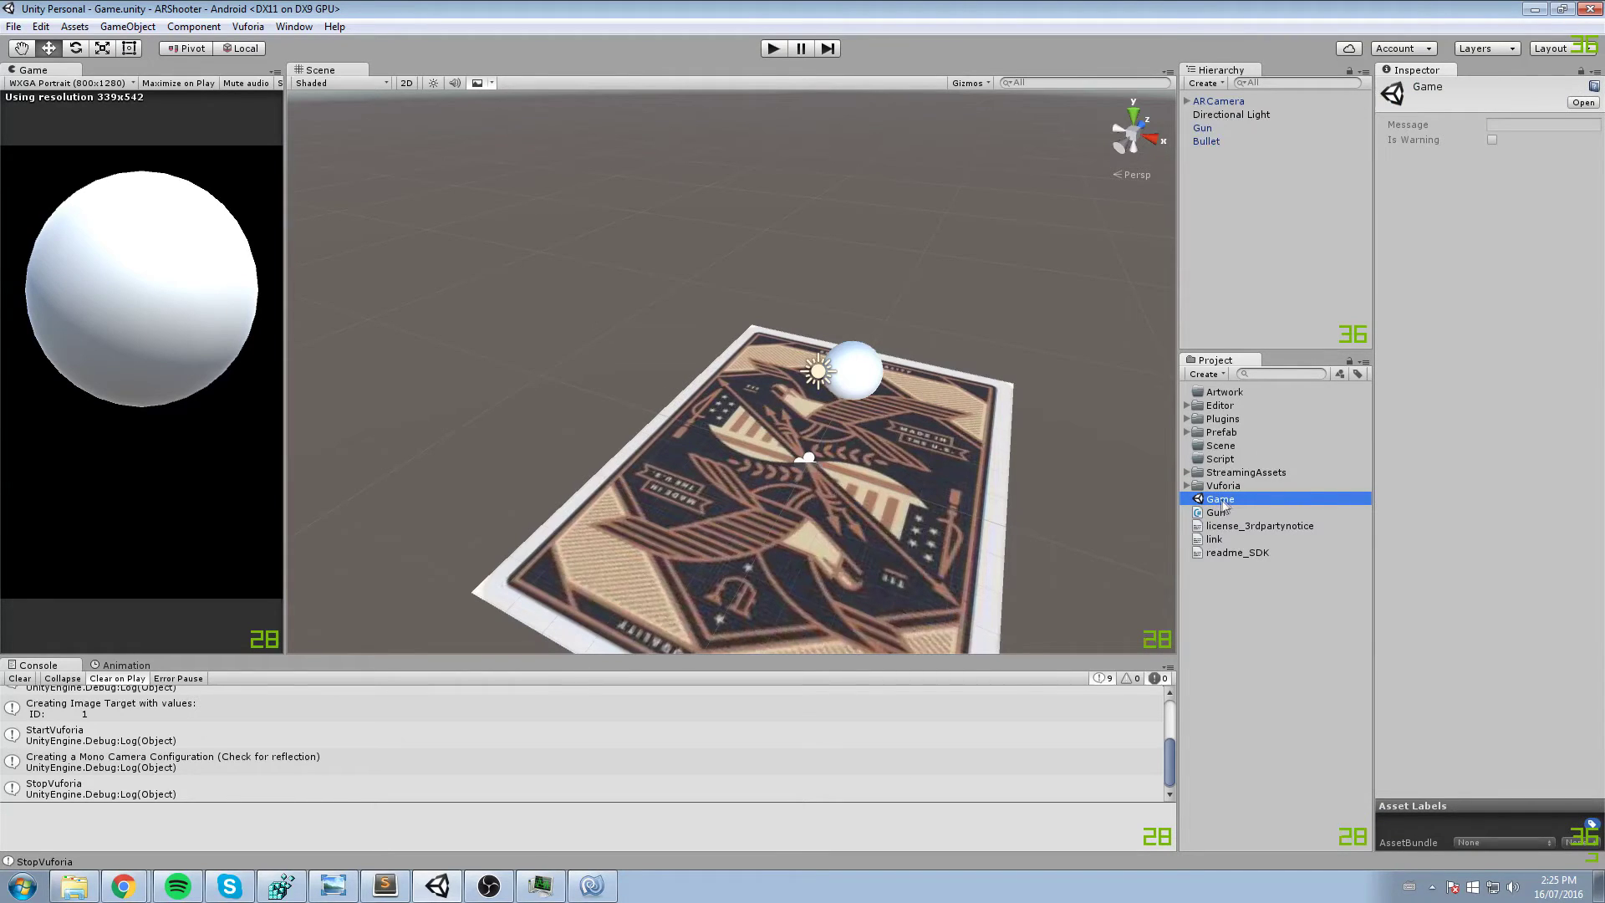
pyautogui.moveTo(1220, 502); pyautogui.dragTo(1221, 459)
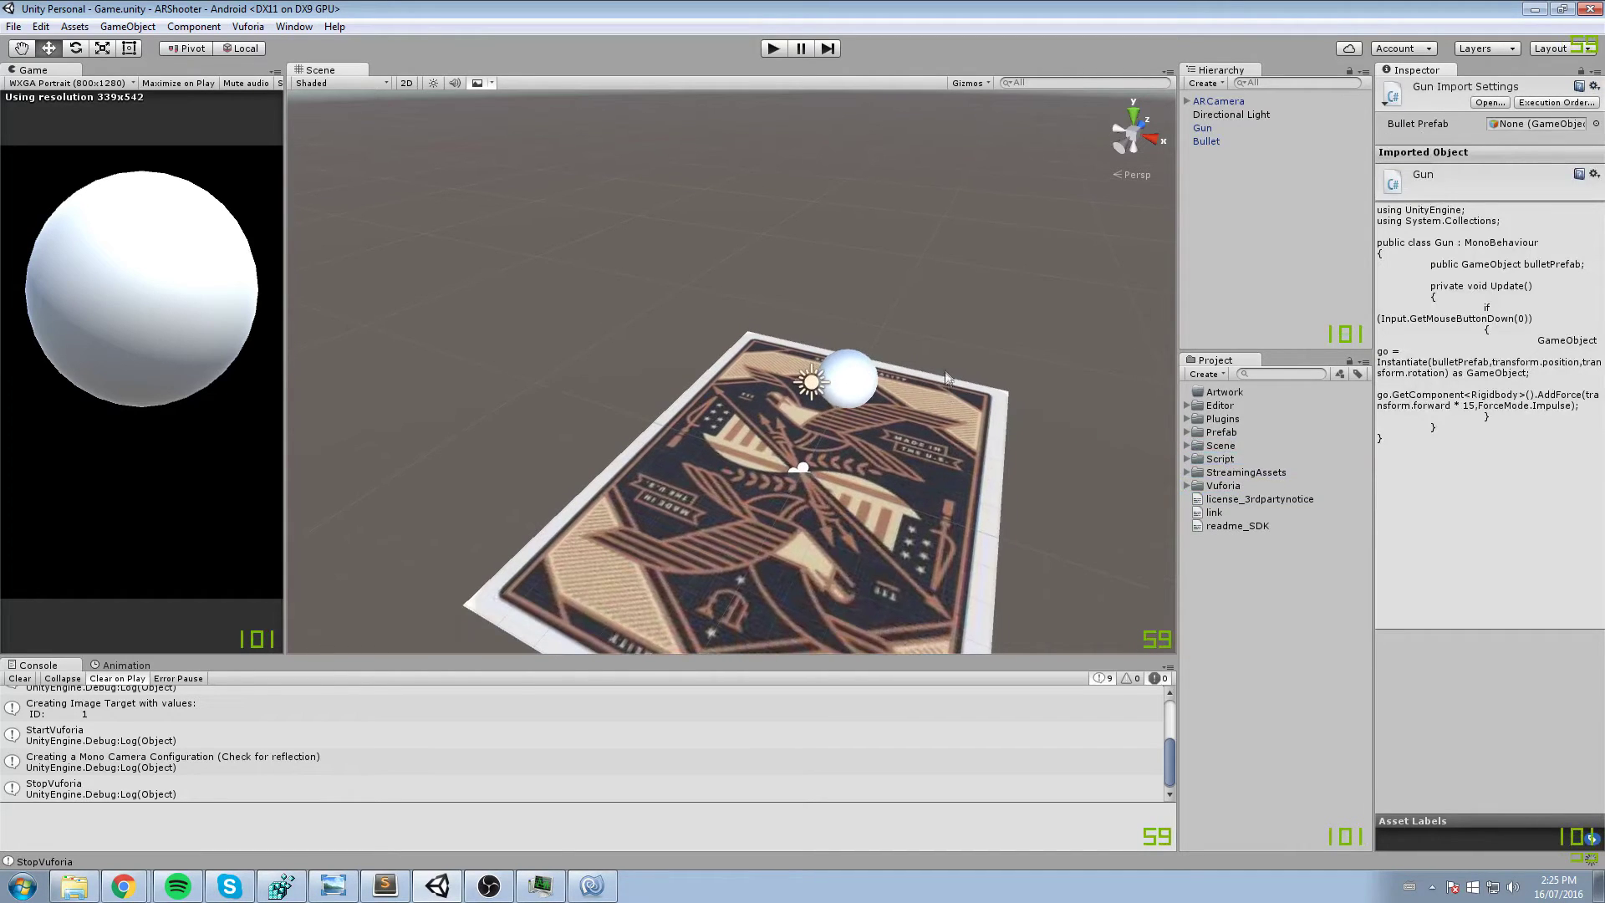
# - Assign the Bullet prefab to the Bullet Prefab property of the Gun object's Gun script
pyautogui.click(1208, 140)
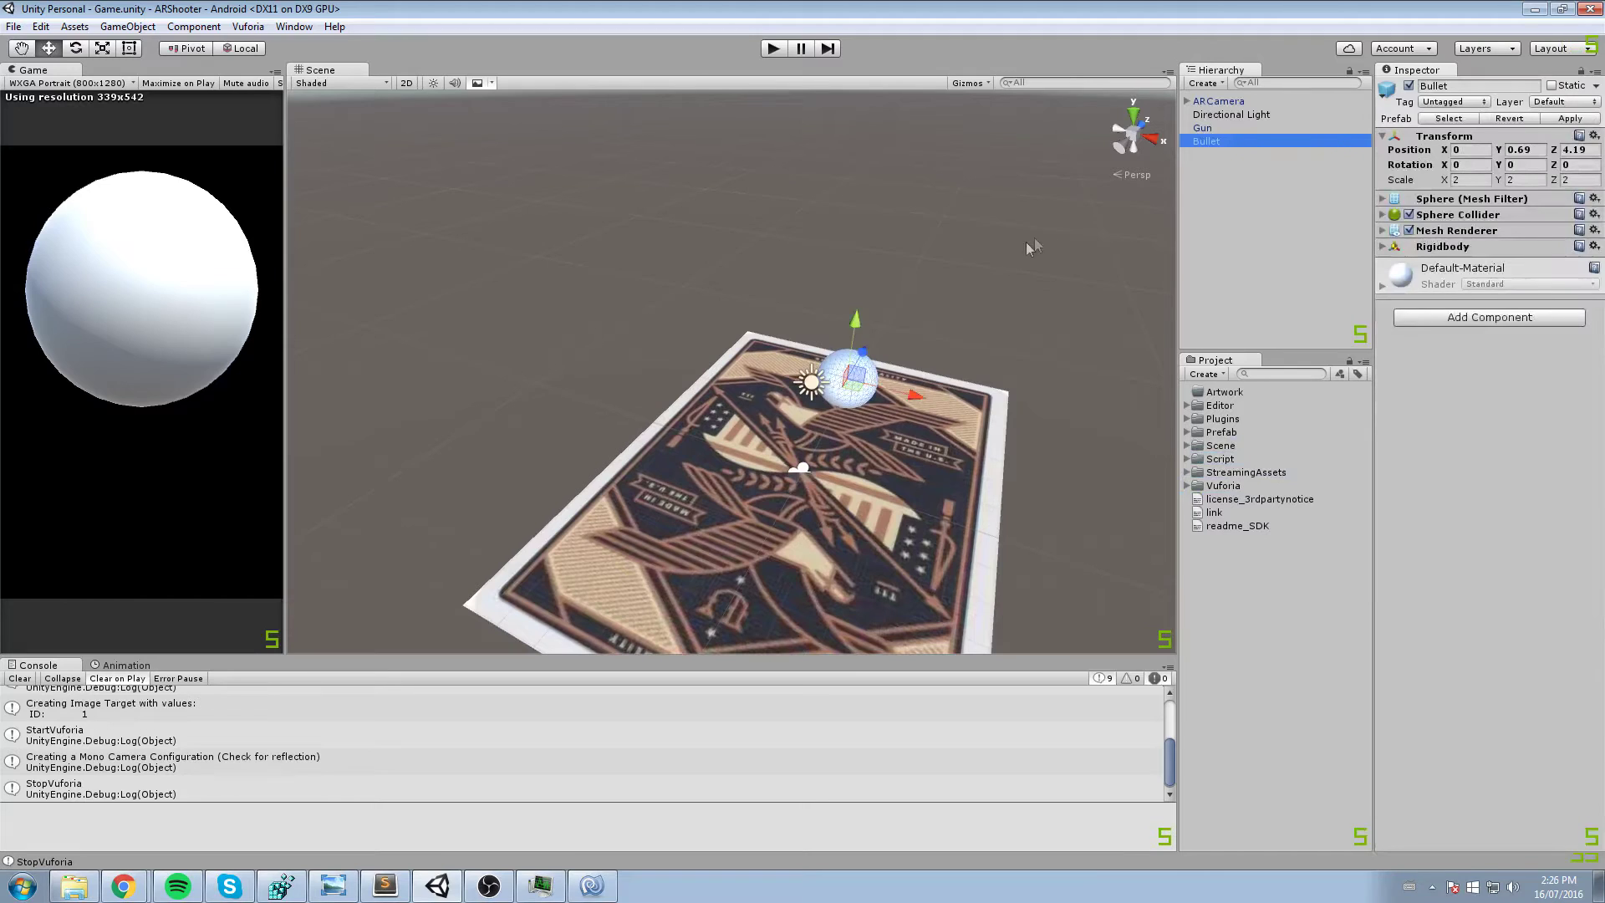
pyautogui.click(1204, 128)
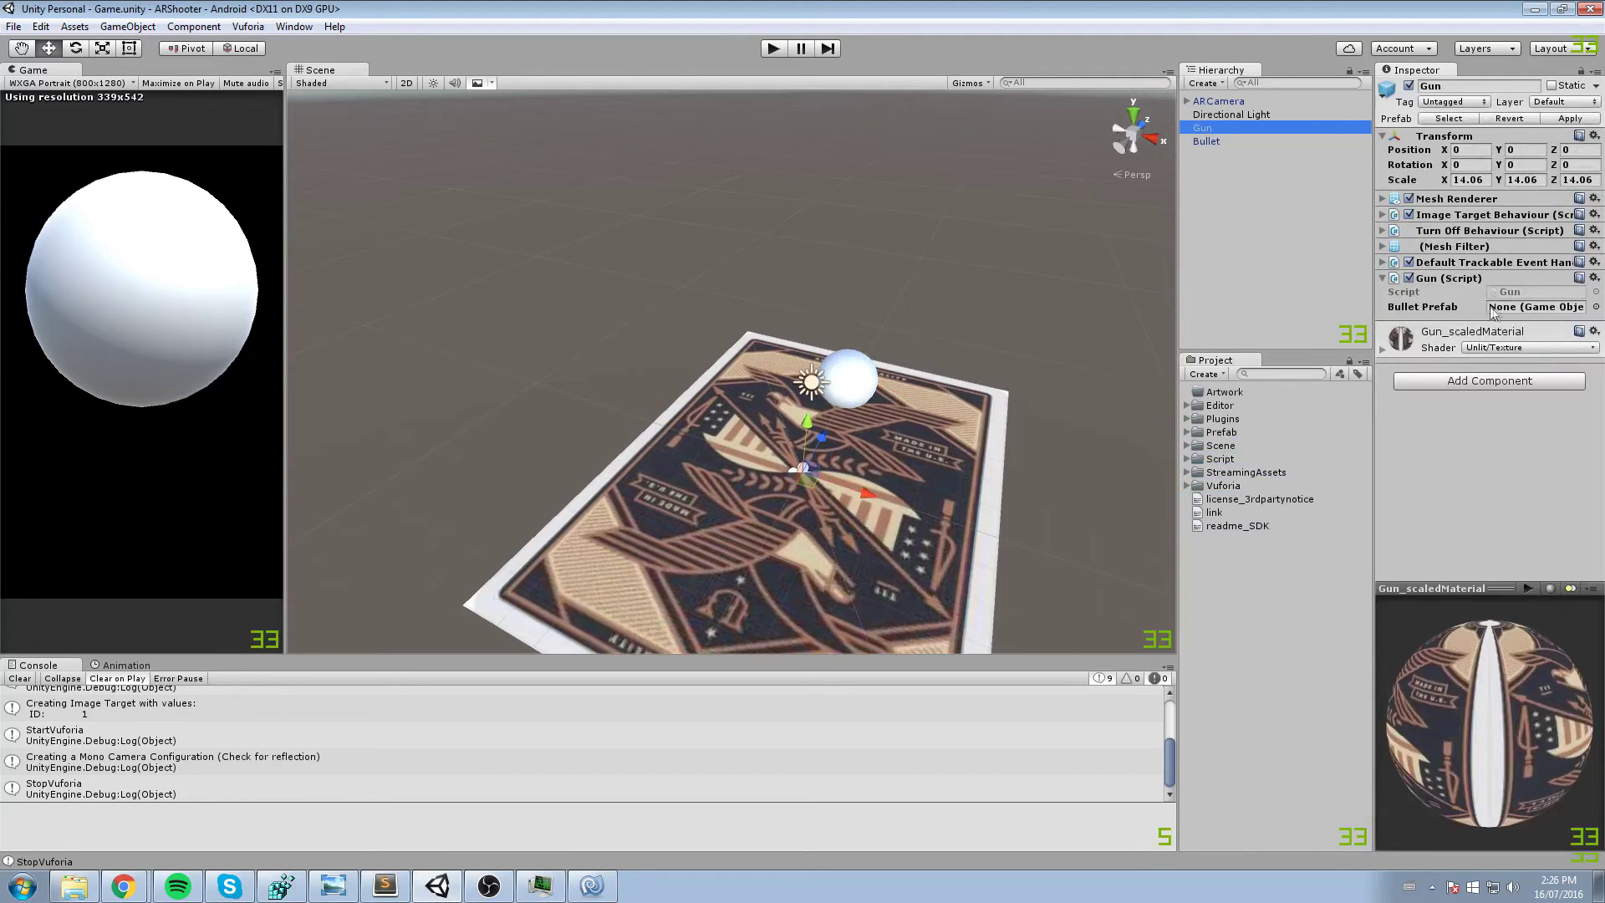
pyautogui.click(1187, 432)
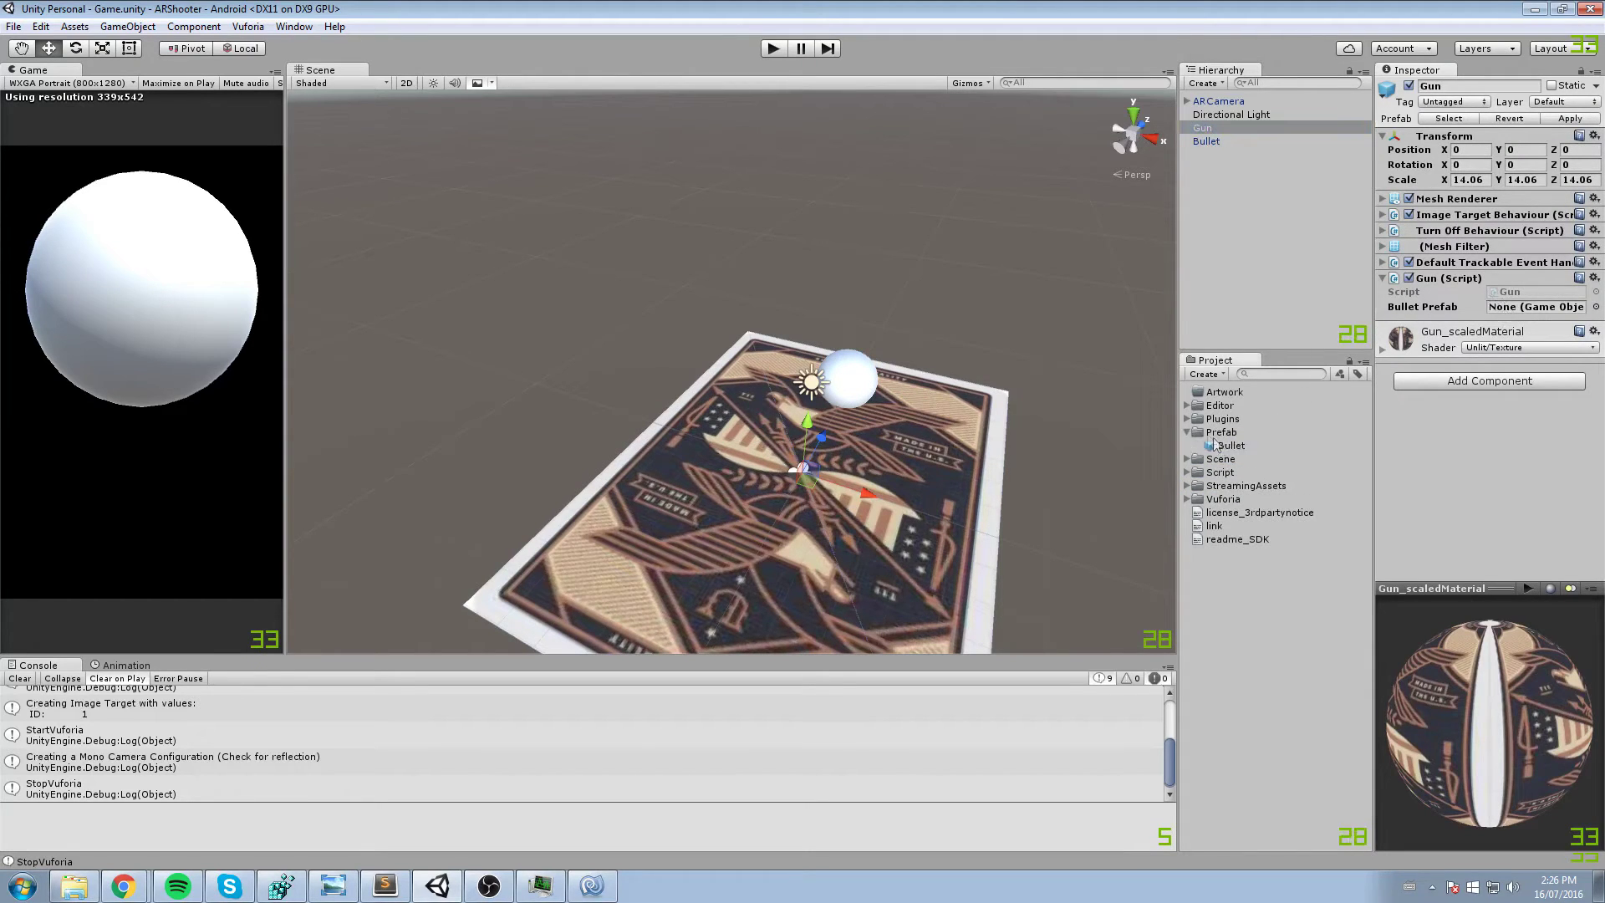
pyautogui.moveTo(1230, 446); pyautogui.dragTo(1443, 380)
pyautogui.moveTo(1507, 313); pyautogui.dragTo(1509, 307)
# - Delete the Bullet instance from the scene, keeping its prefab
pyautogui.scroll(-3, 863, 237)
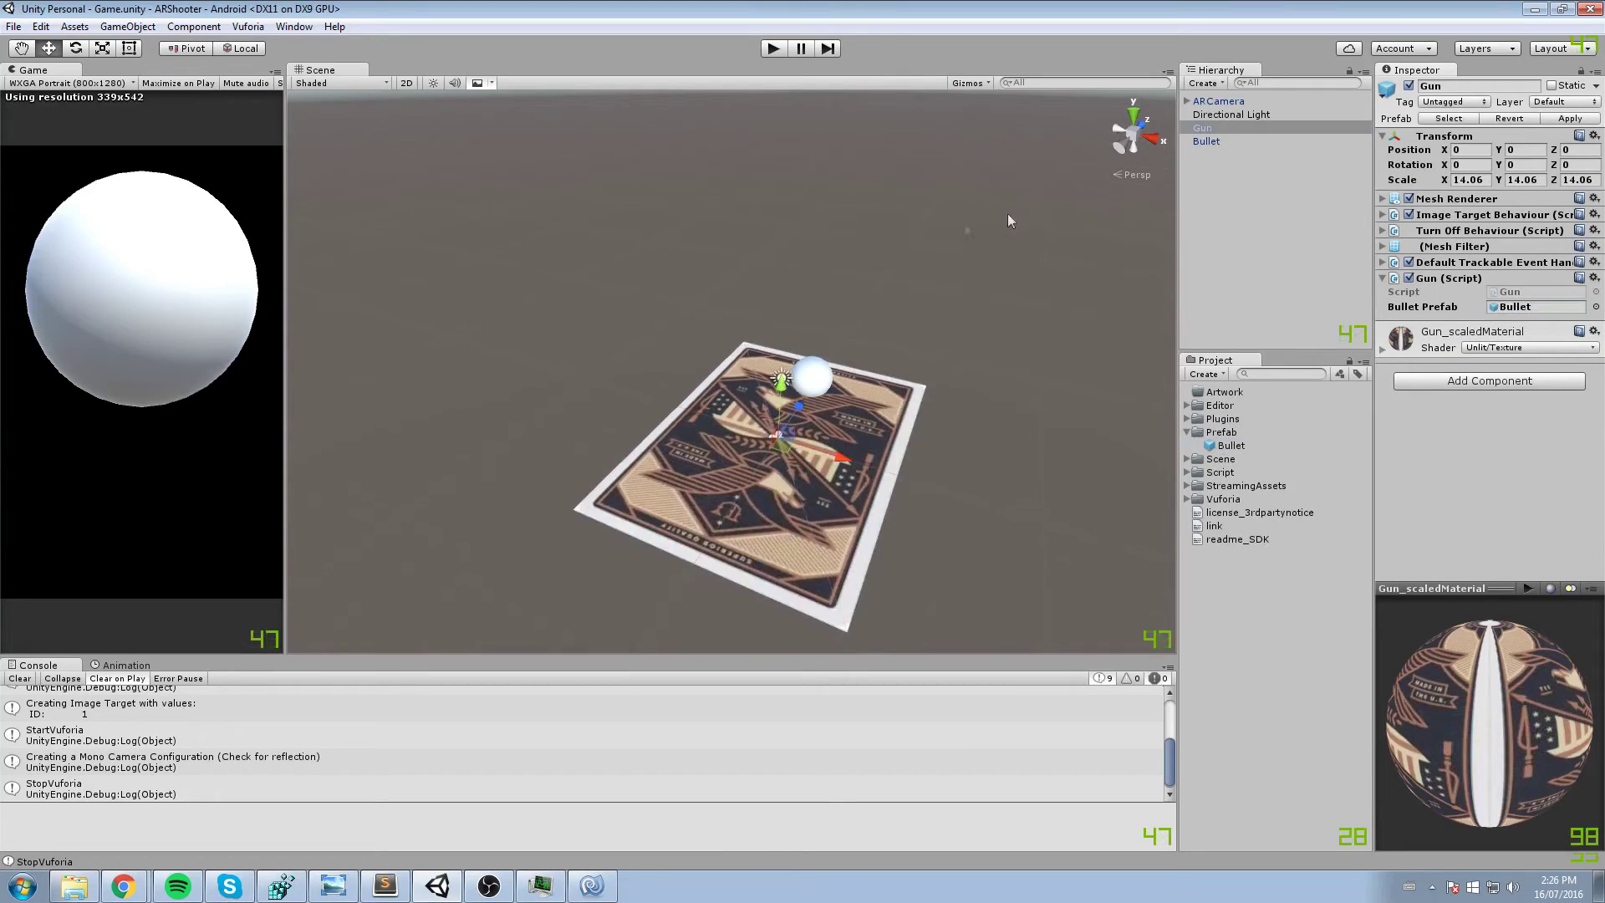
pyautogui.scroll(-2, 974, 259)
pyautogui.click(1216, 141)
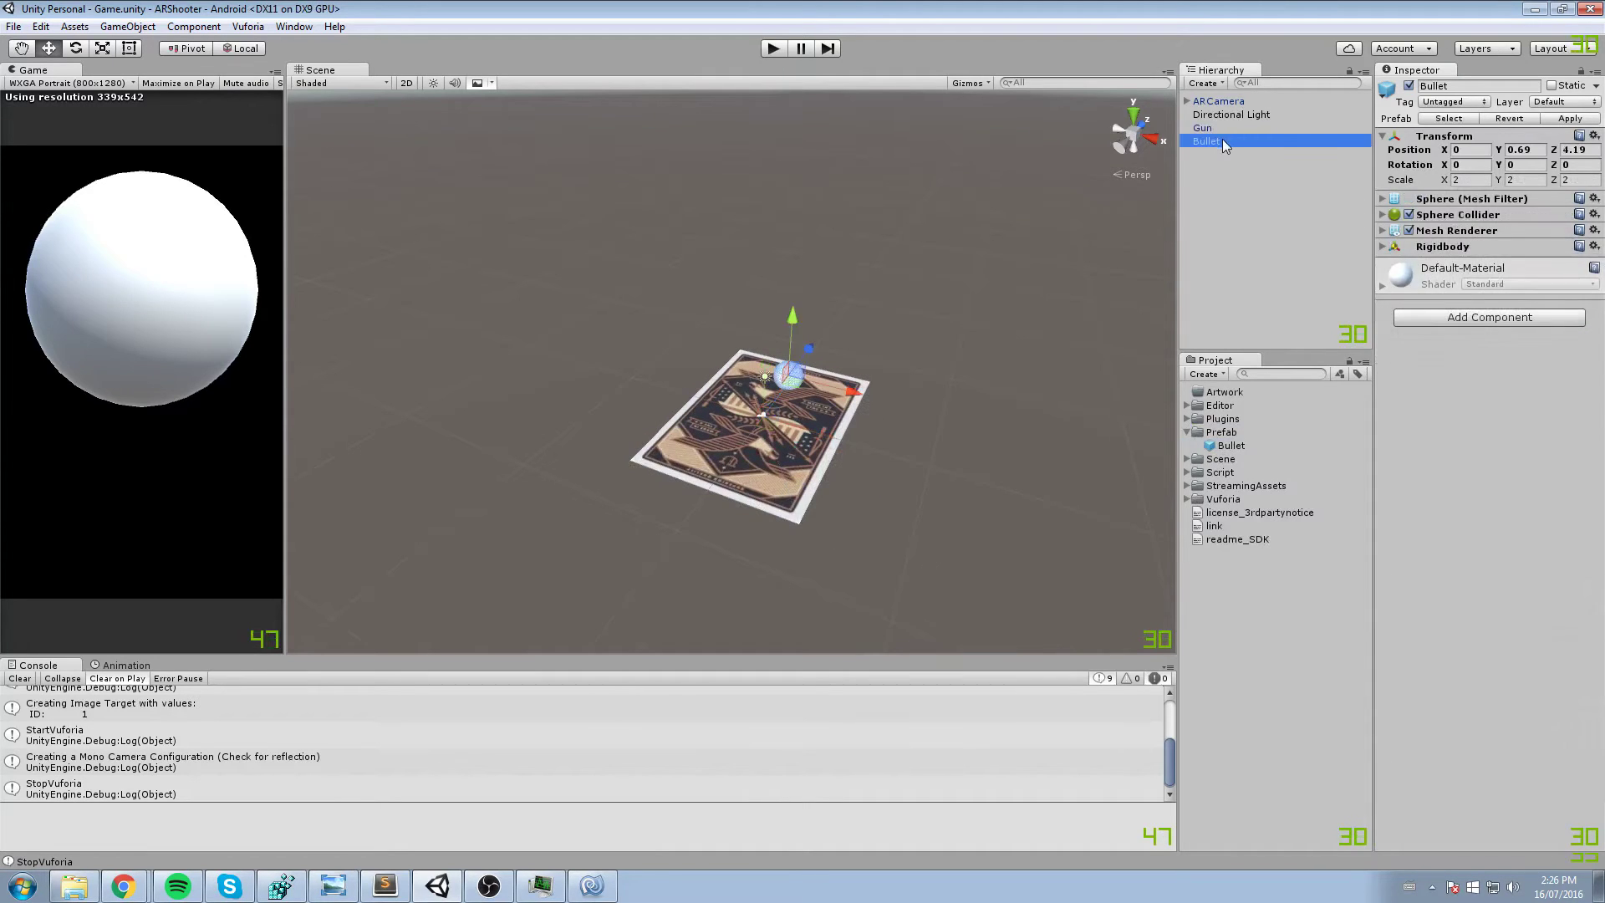
pyautogui.press('Delete')
# - Play-test the game, shift the Gun to about X 2.76 and undo that move, and stop the playback
pyautogui.click(777, 48)
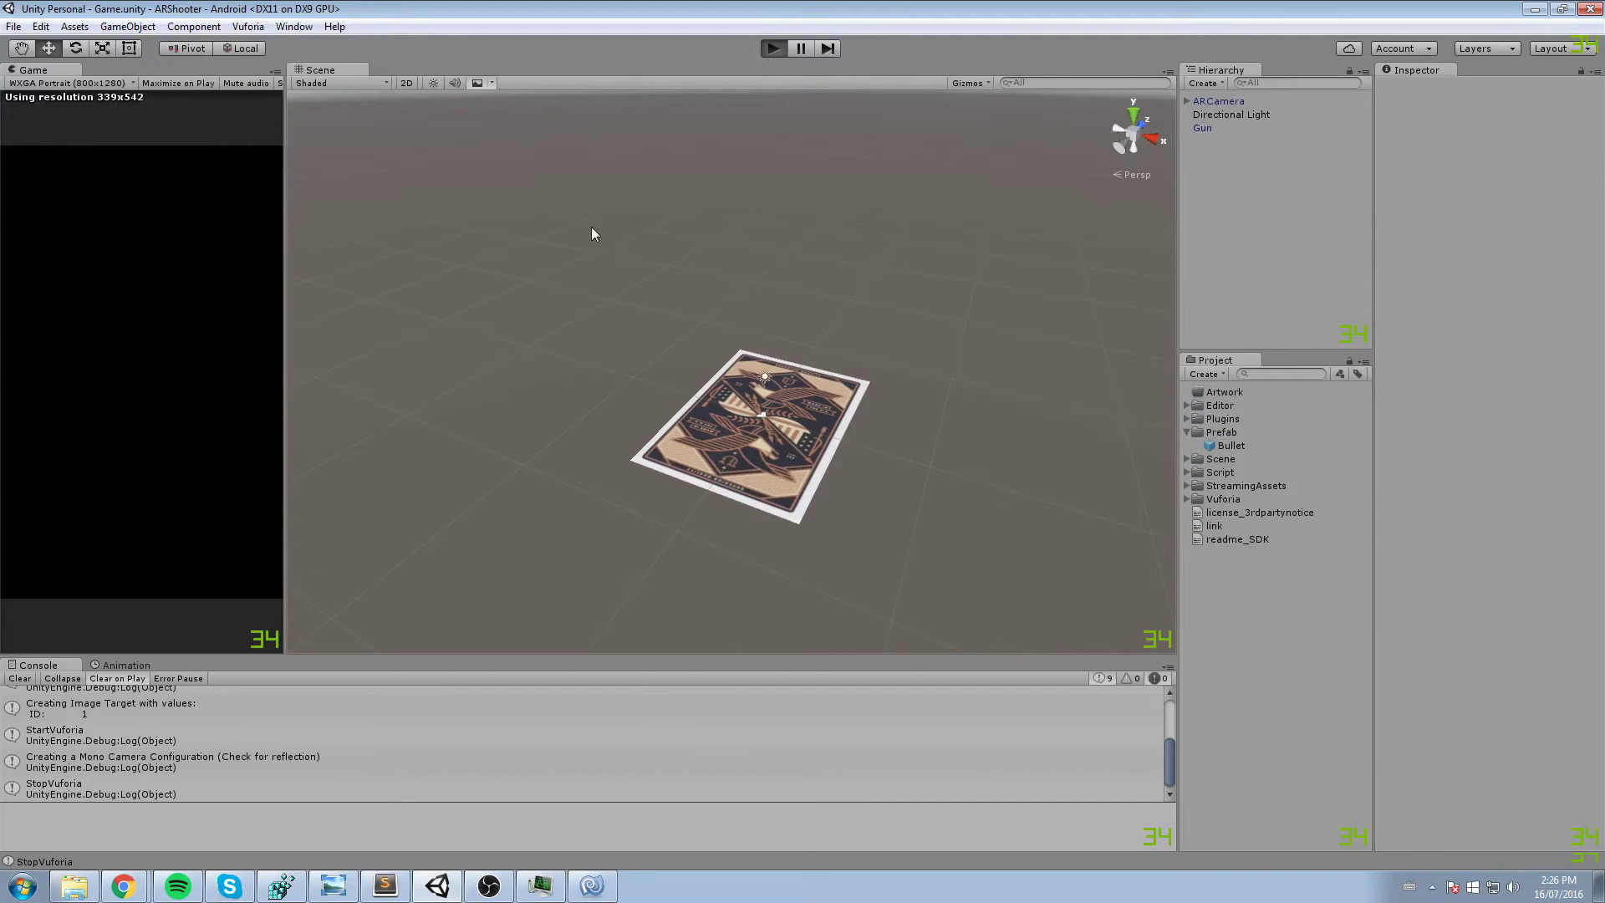
pyautogui.click(1242, 140)
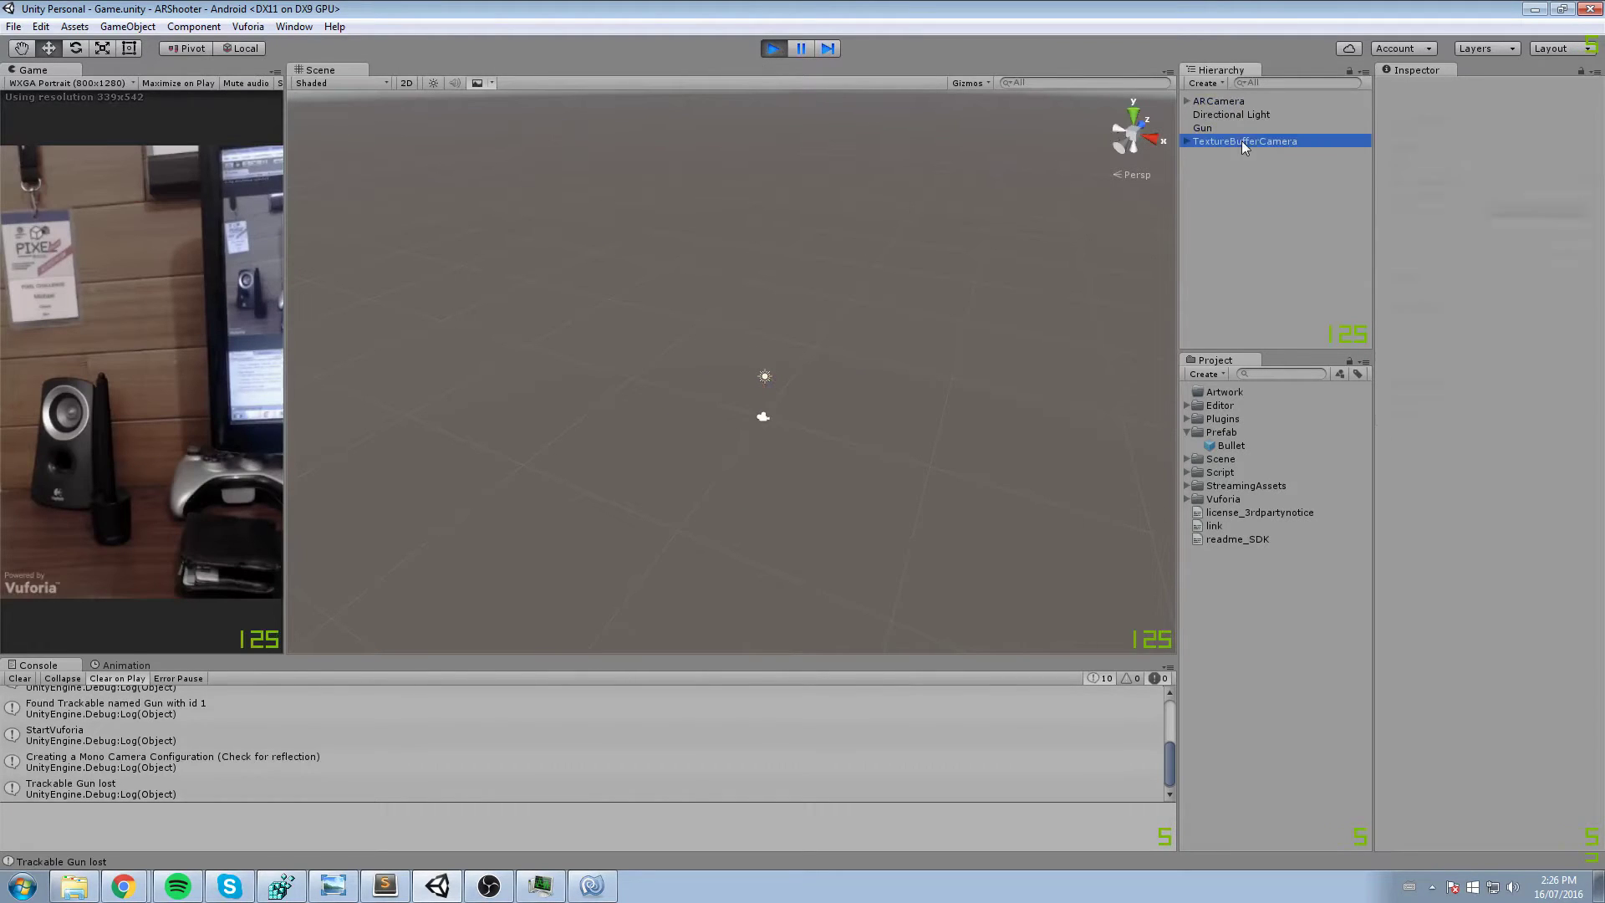
pyautogui.click(1216, 127)
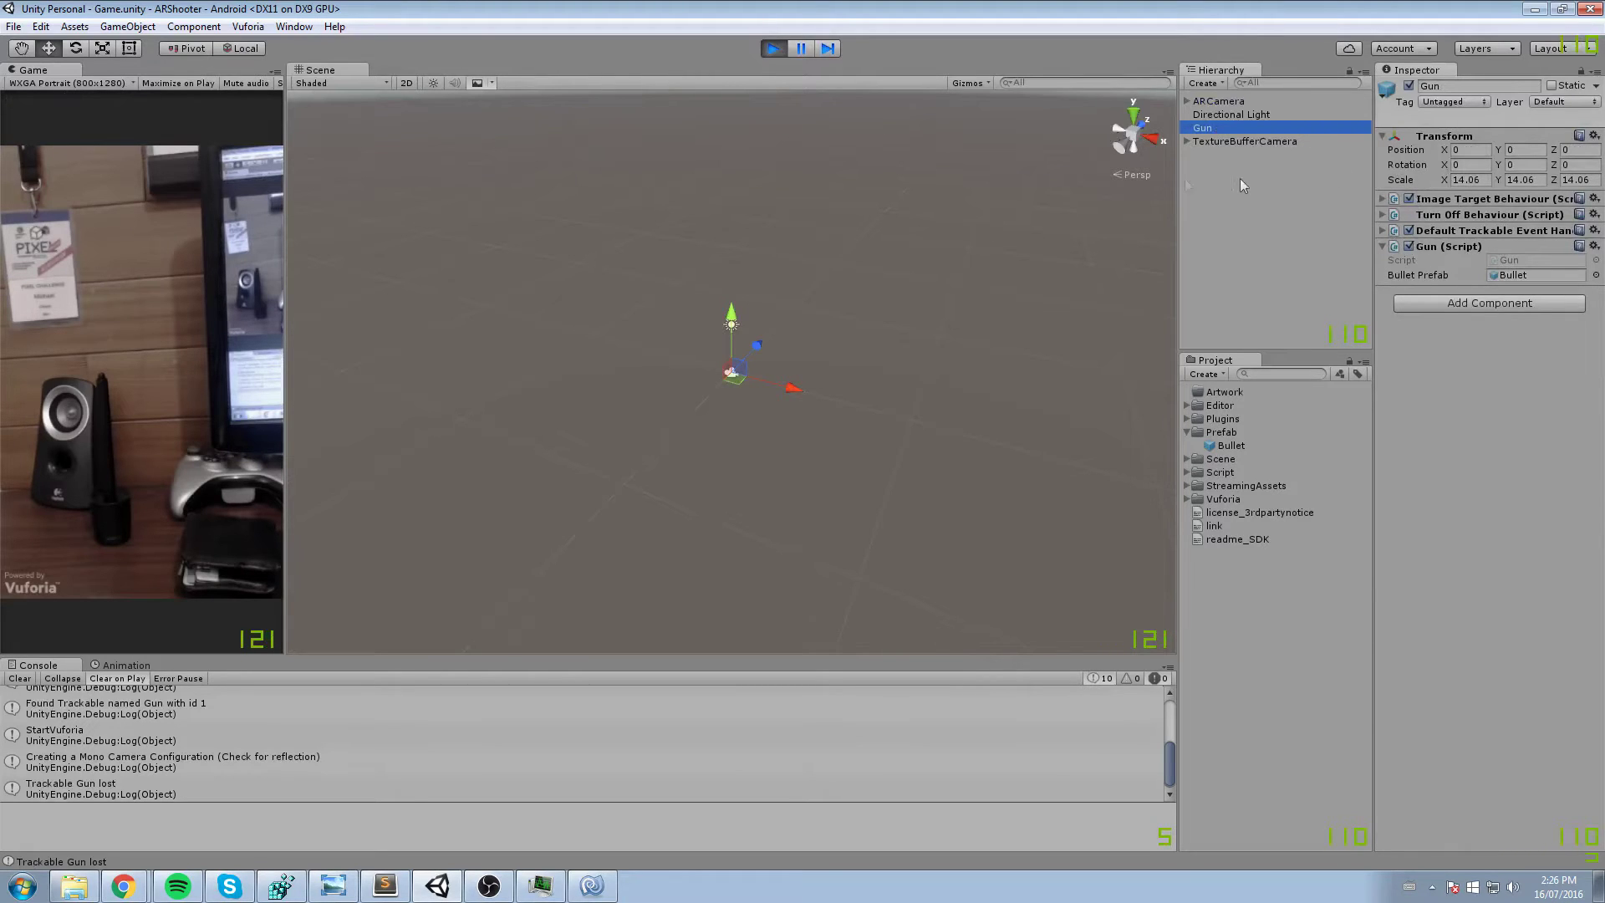
pyautogui.moveTo(786, 391); pyautogui.dragTo(766, 373)
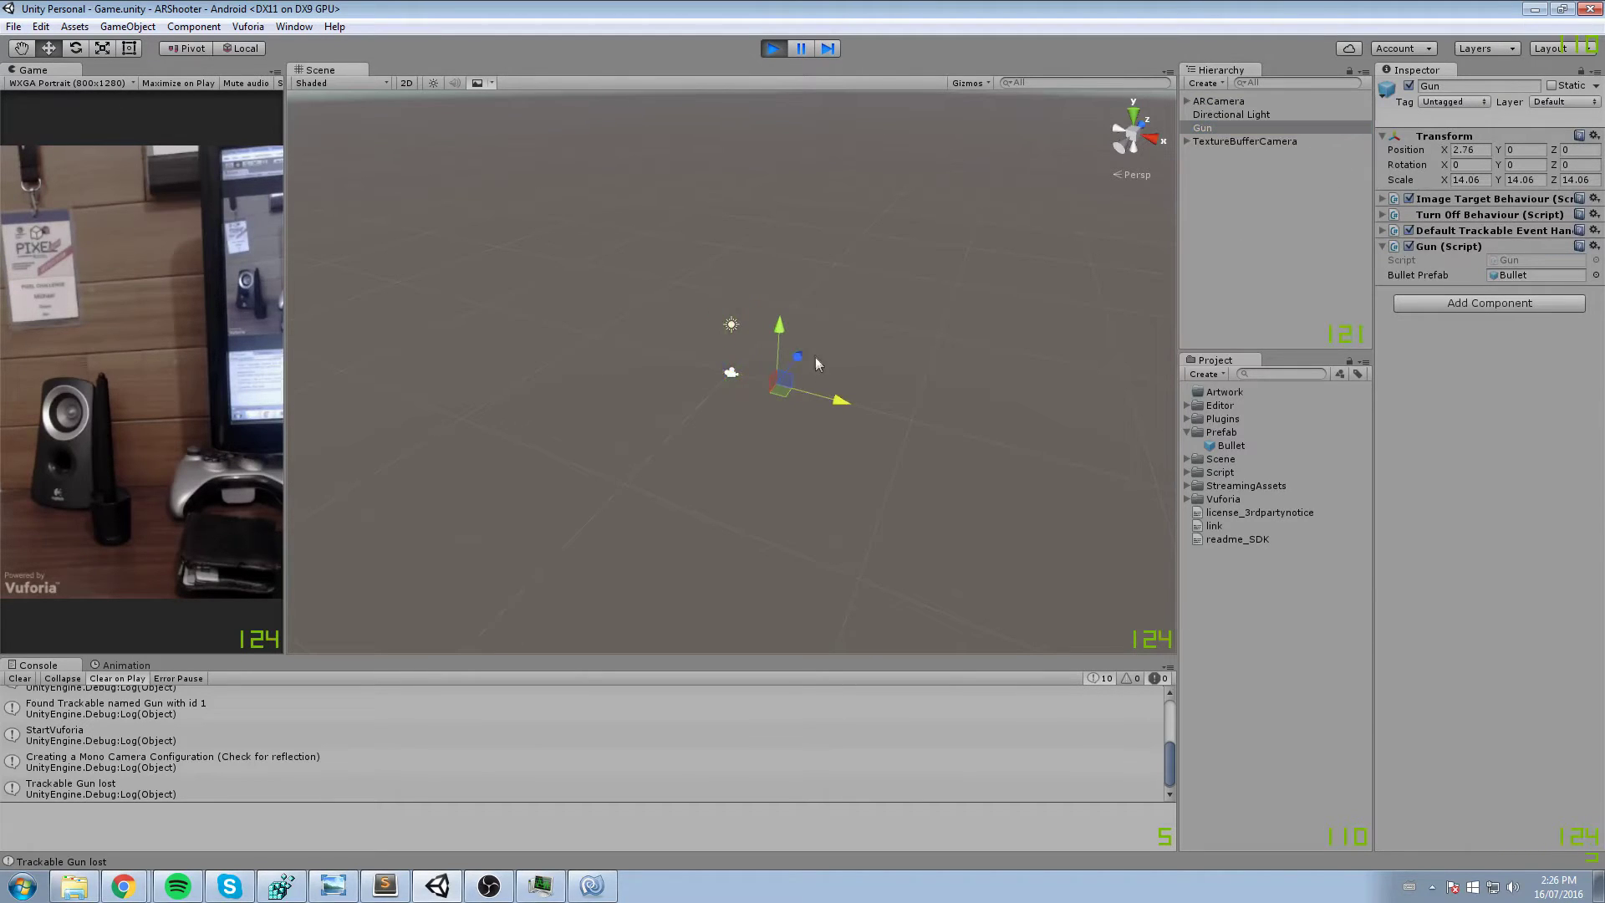
pyautogui.hotkey('ctrl', 'z')
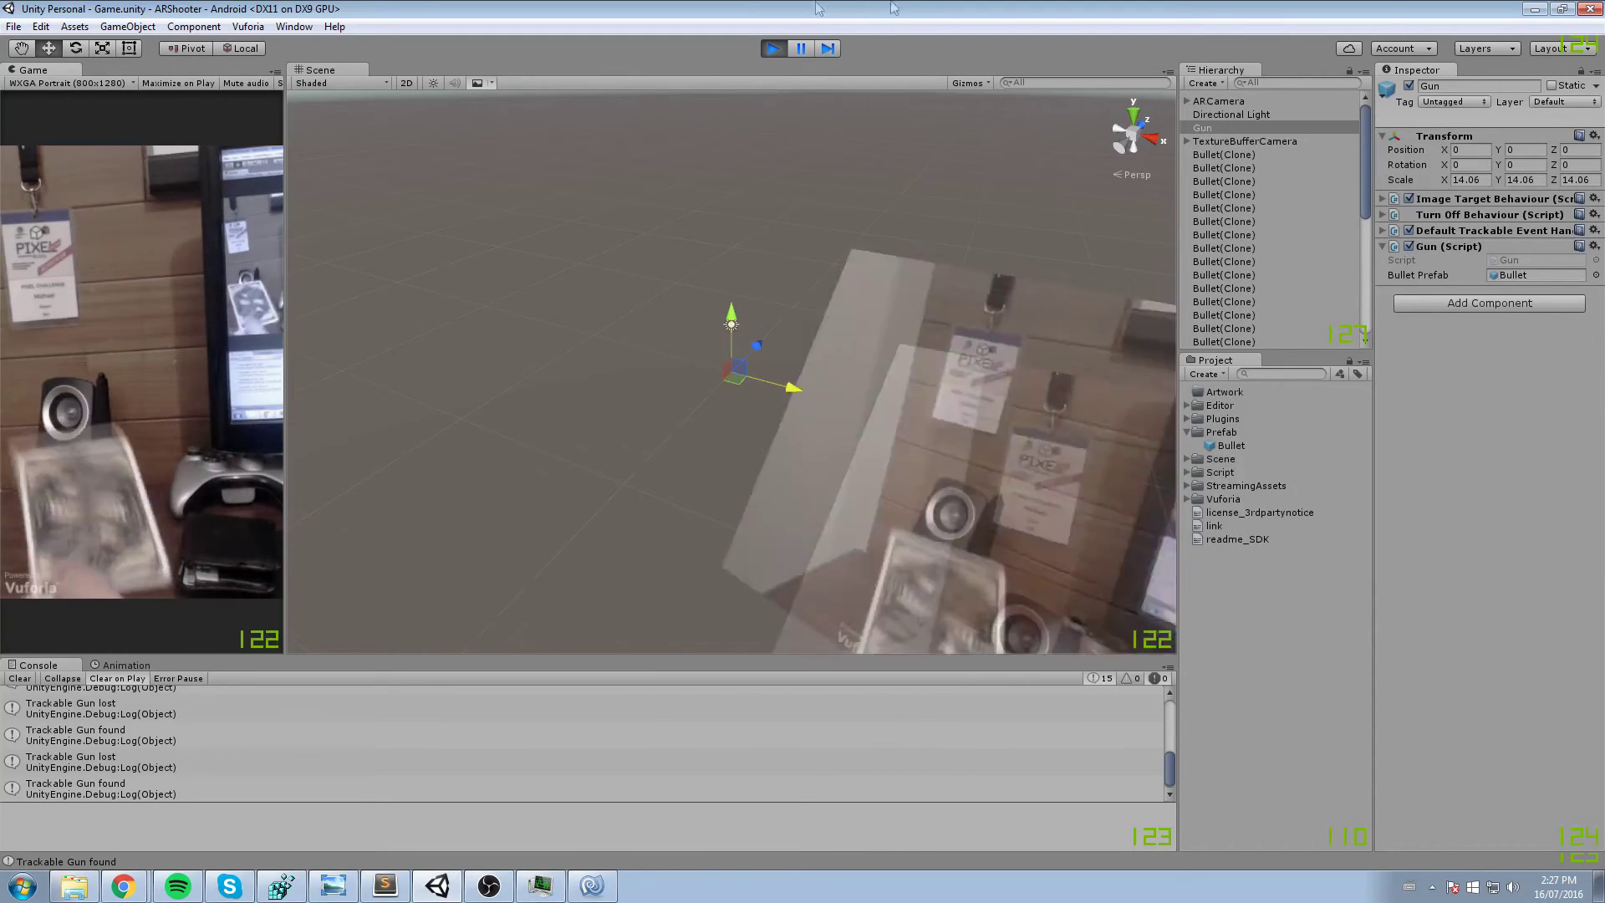
pyautogui.click(774, 49)
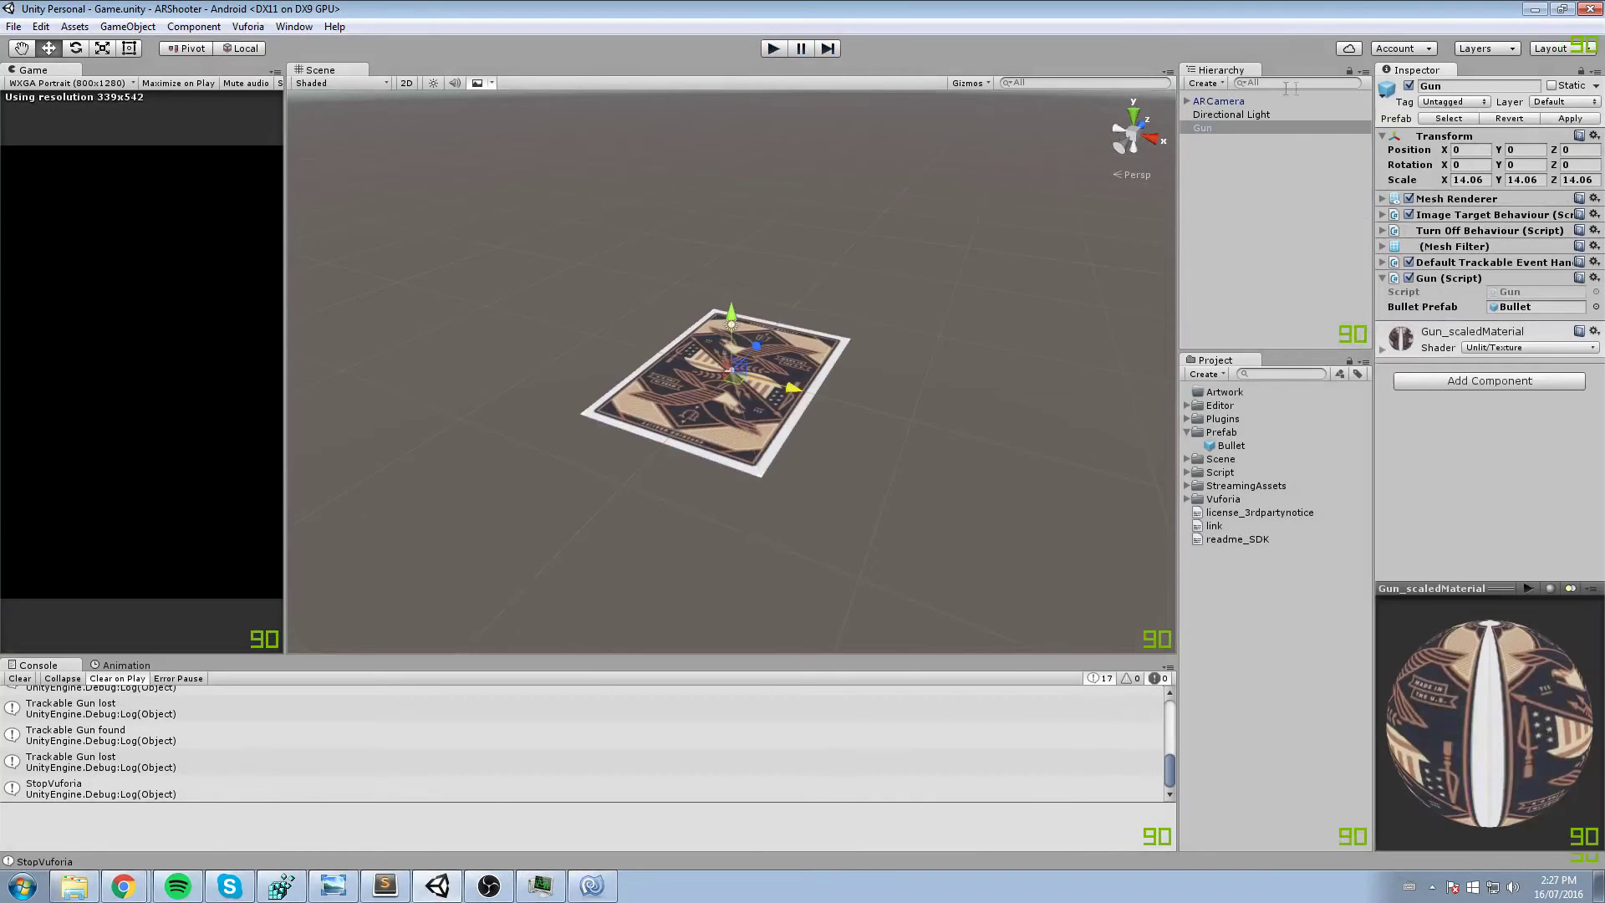
# - Set the World Center Mode in the ARCamera's Vuforia Behaviour to CAMERA
pyautogui.click(1247, 101)
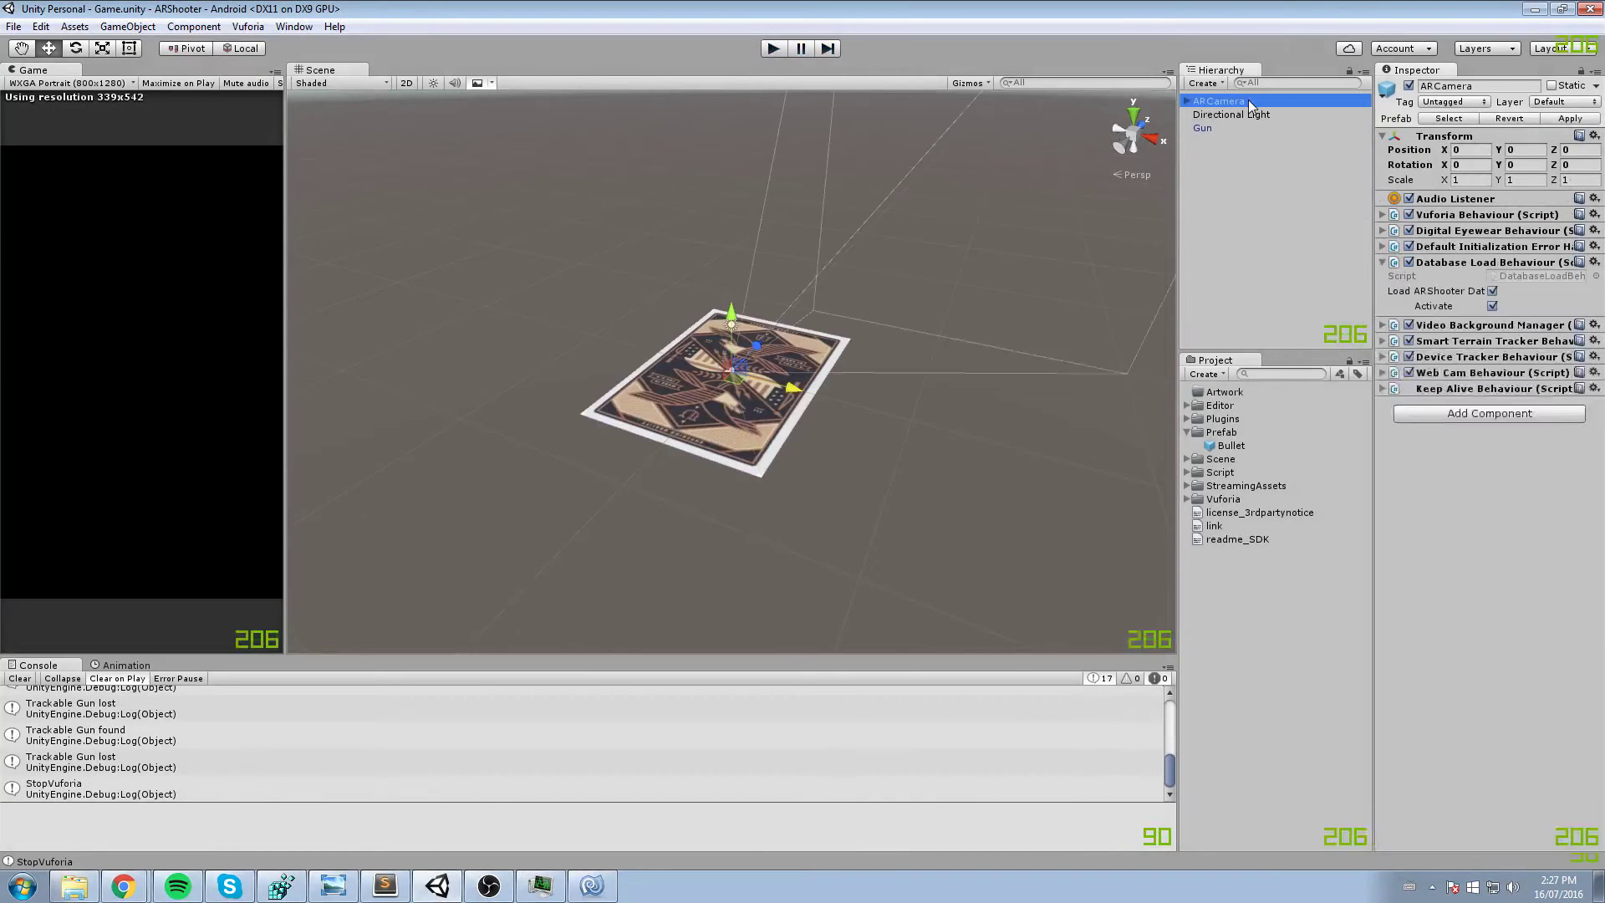
pyautogui.click(1498, 217)
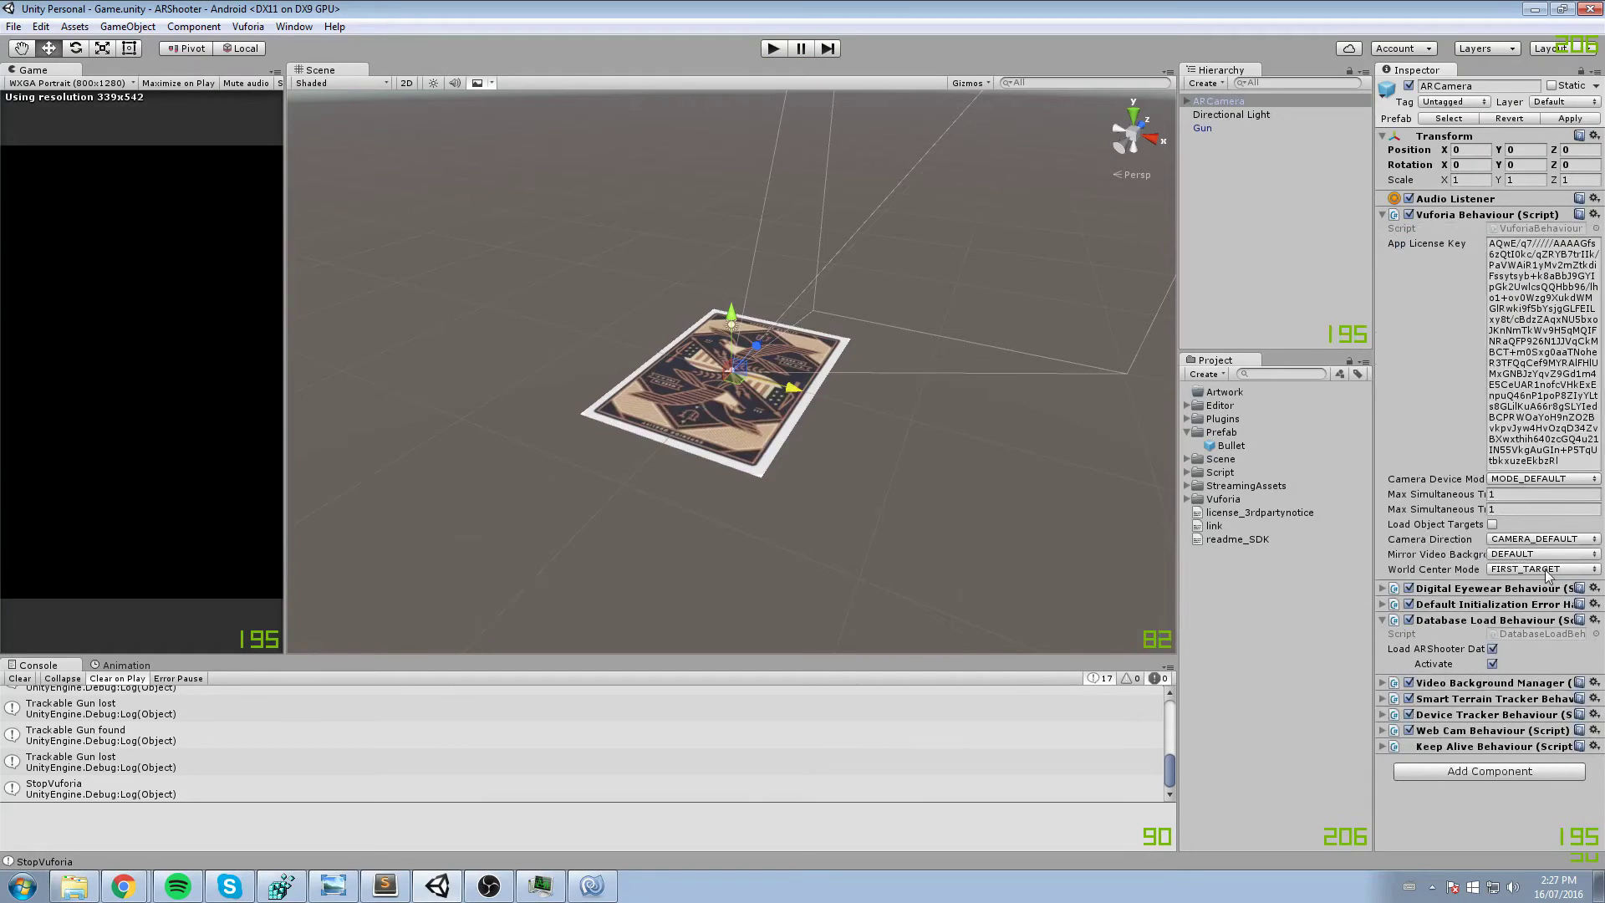
pyautogui.click(1508, 569)
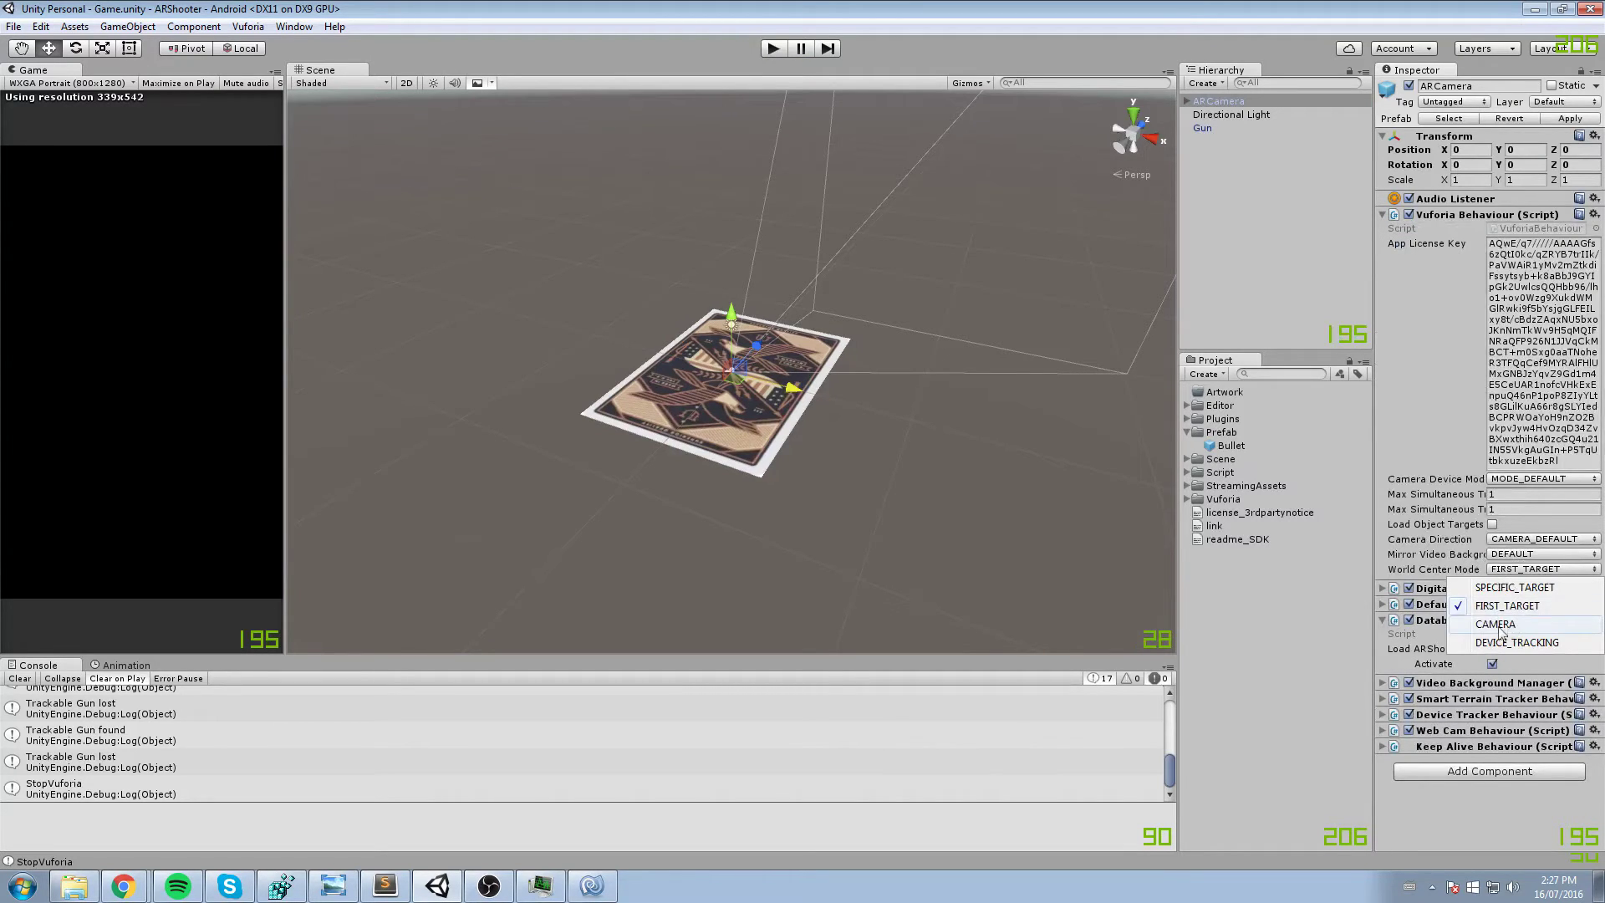
pyautogui.click(1494, 625)
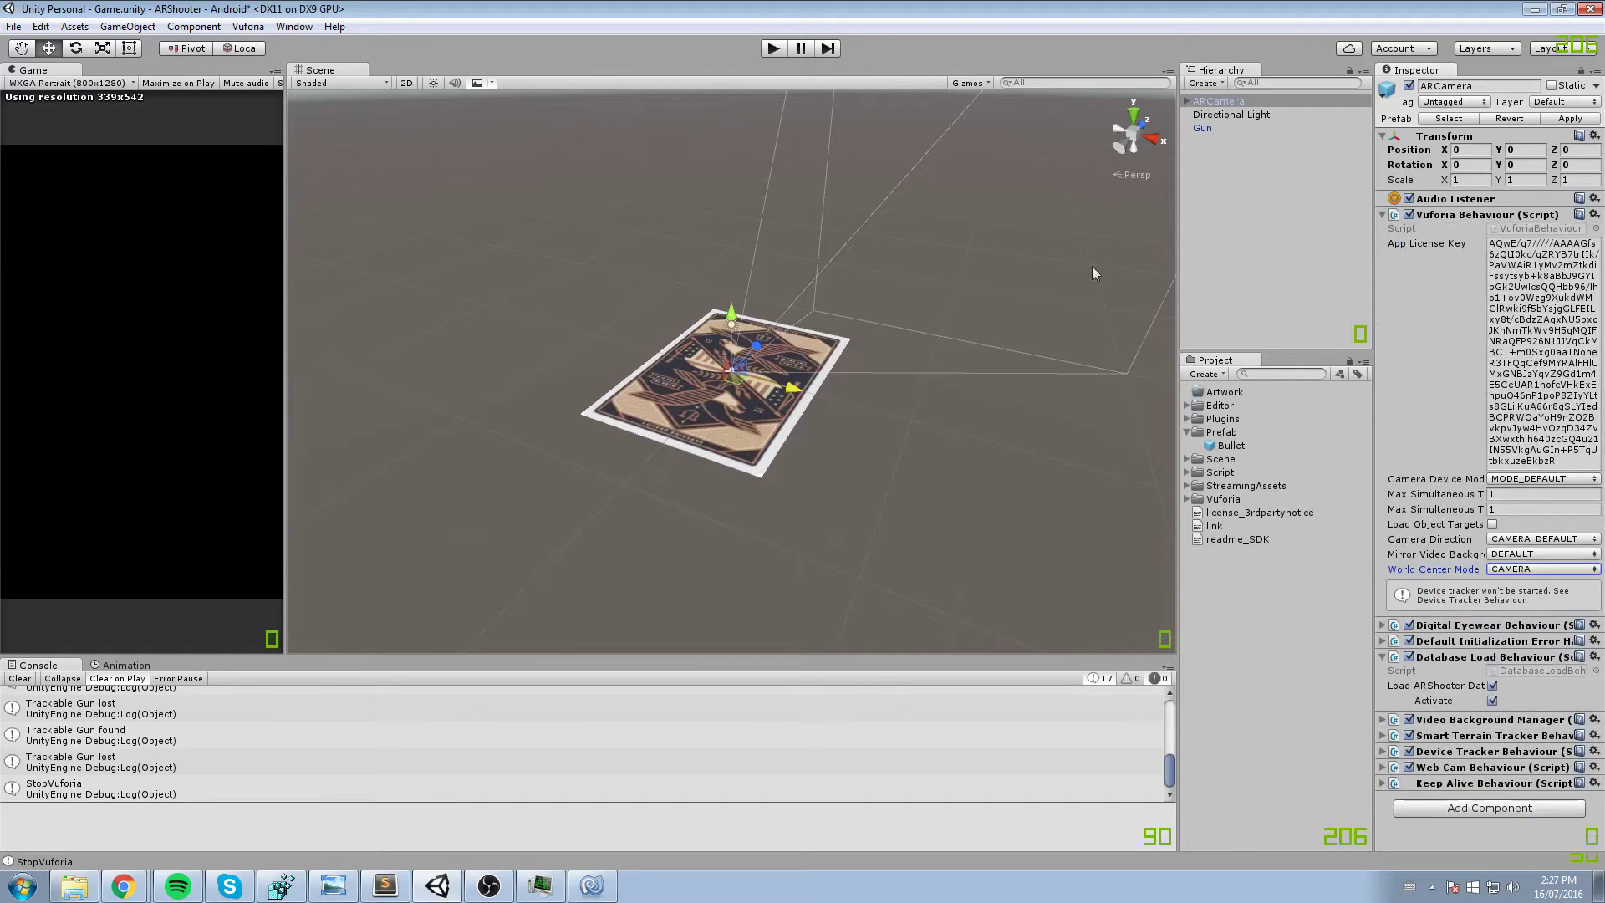
# - Run the game again and fire eight bullets from the tracked Gun card to test their direction
pyautogui.click(771, 52)
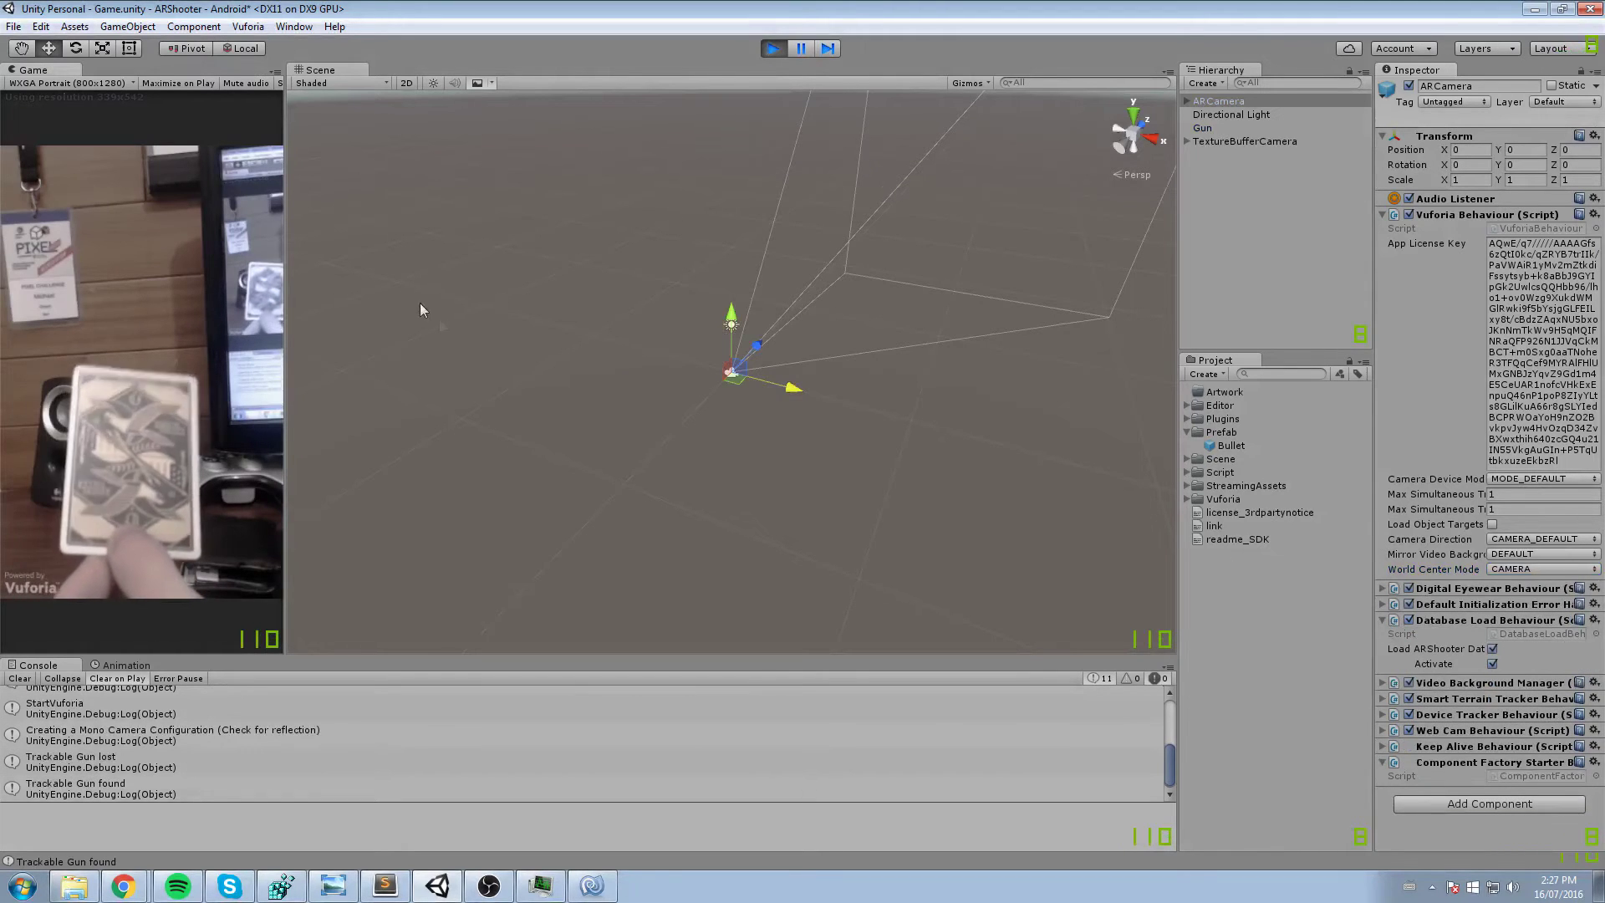
pyautogui.click(224, 323)
pyautogui.click(224, 321)
pyautogui.click(224, 321)
pyautogui.click(224, 321)
pyautogui.click(224, 321)
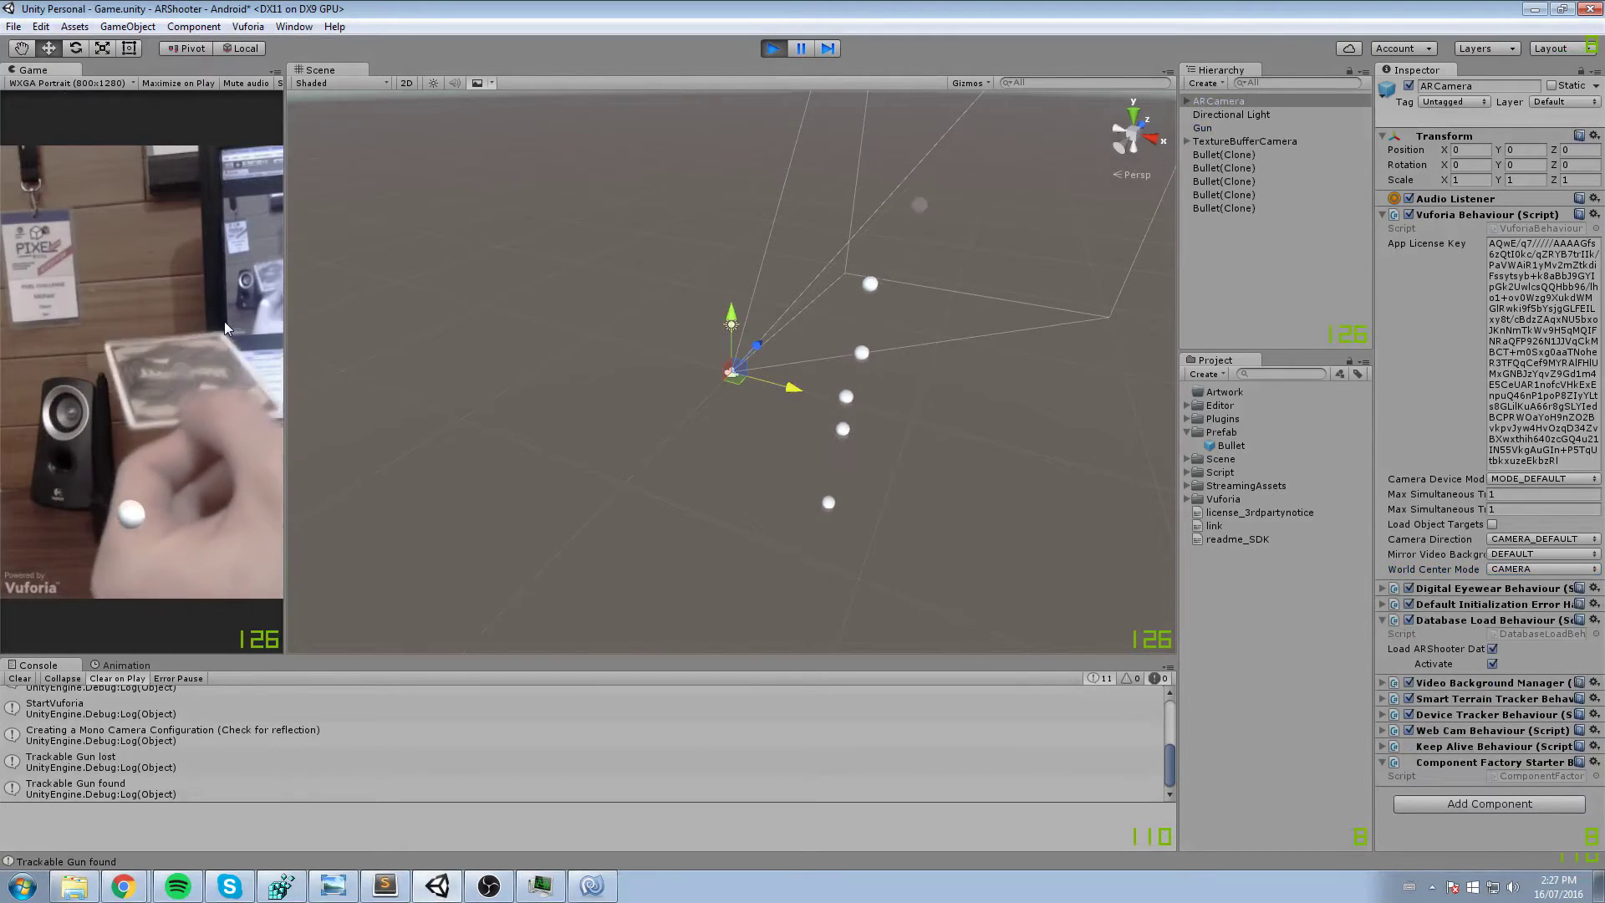
pyautogui.click(224, 321)
pyautogui.click(224, 321)
pyautogui.click(224, 321)
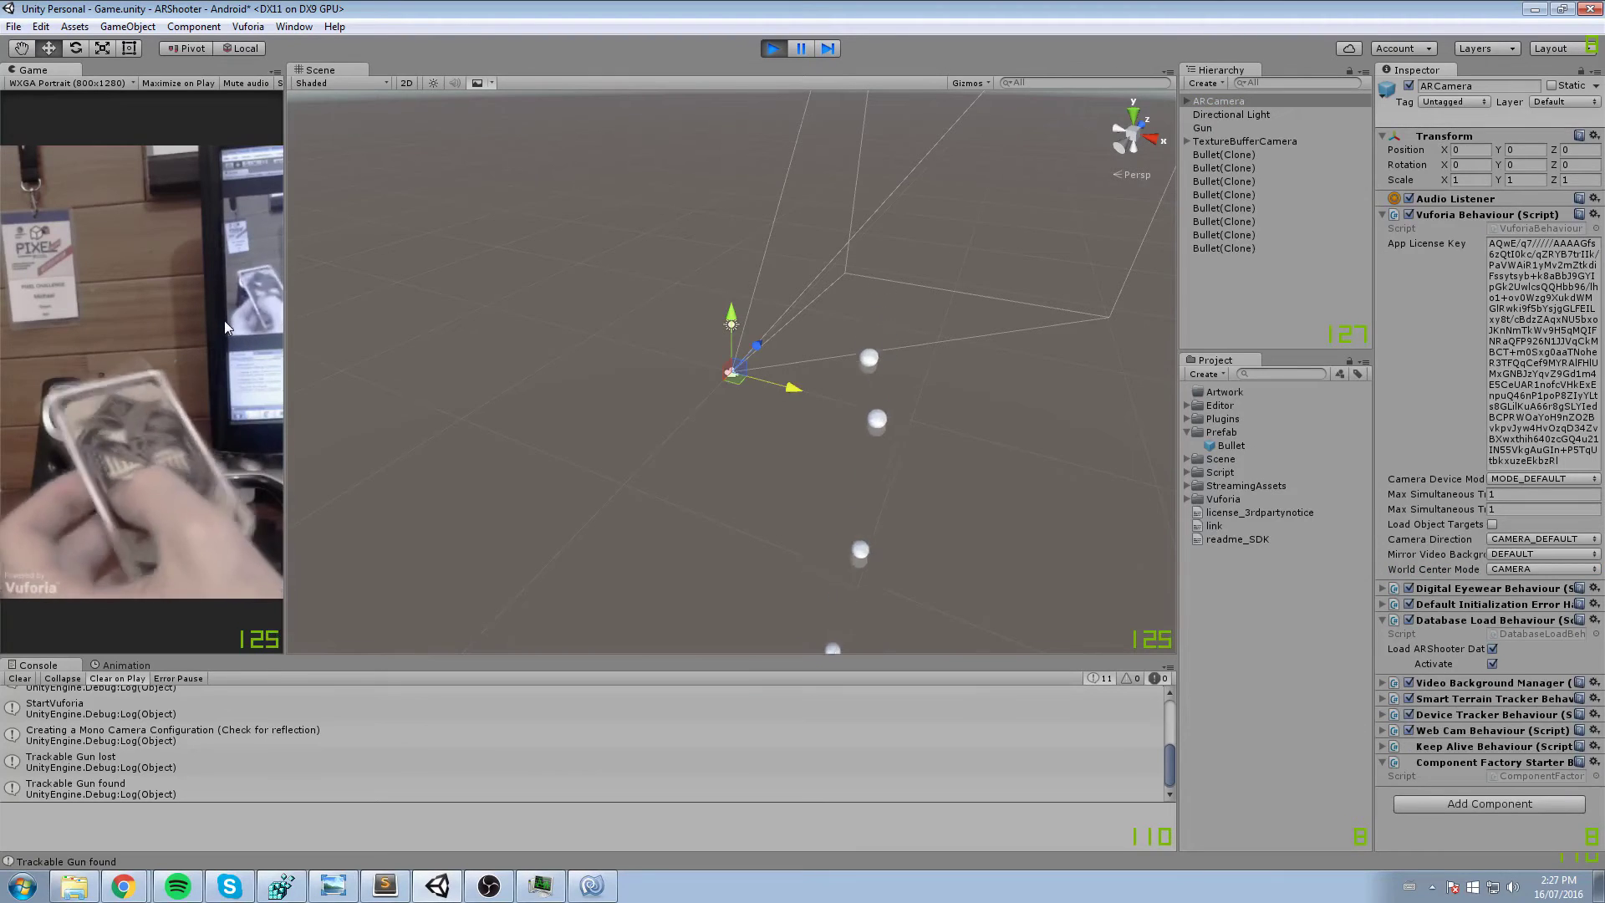
# - Fire repeated bullets from the tracked Gun card in the running game to test their direction at different card angles
pyautogui.click(224, 319)
pyautogui.click(224, 320)
pyautogui.click(224, 319)
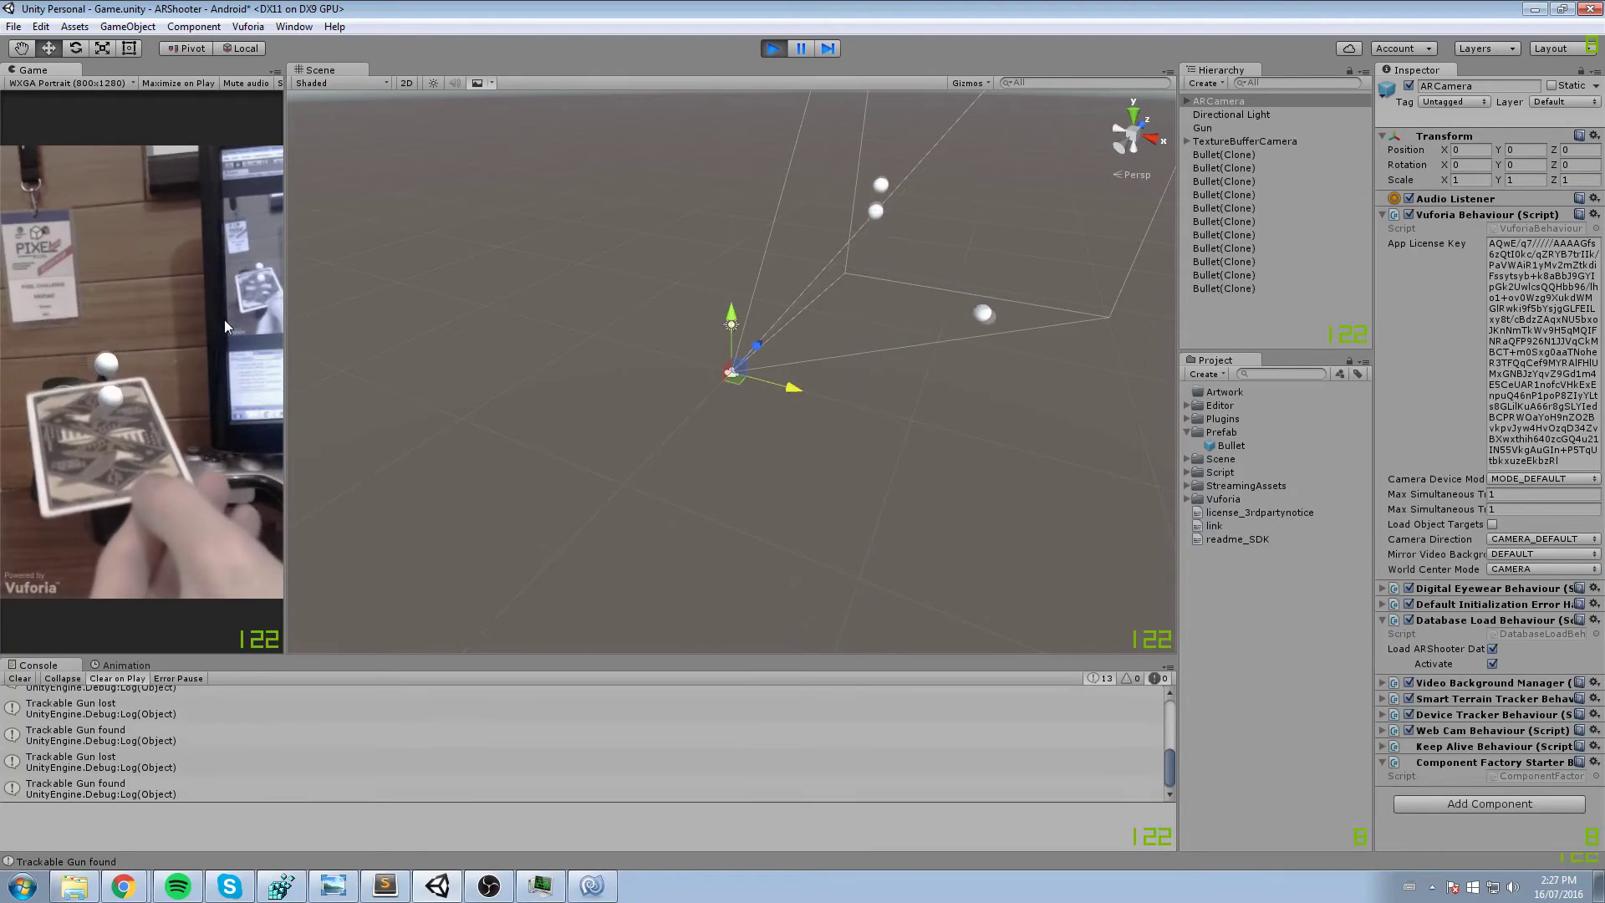
pyautogui.click(224, 319)
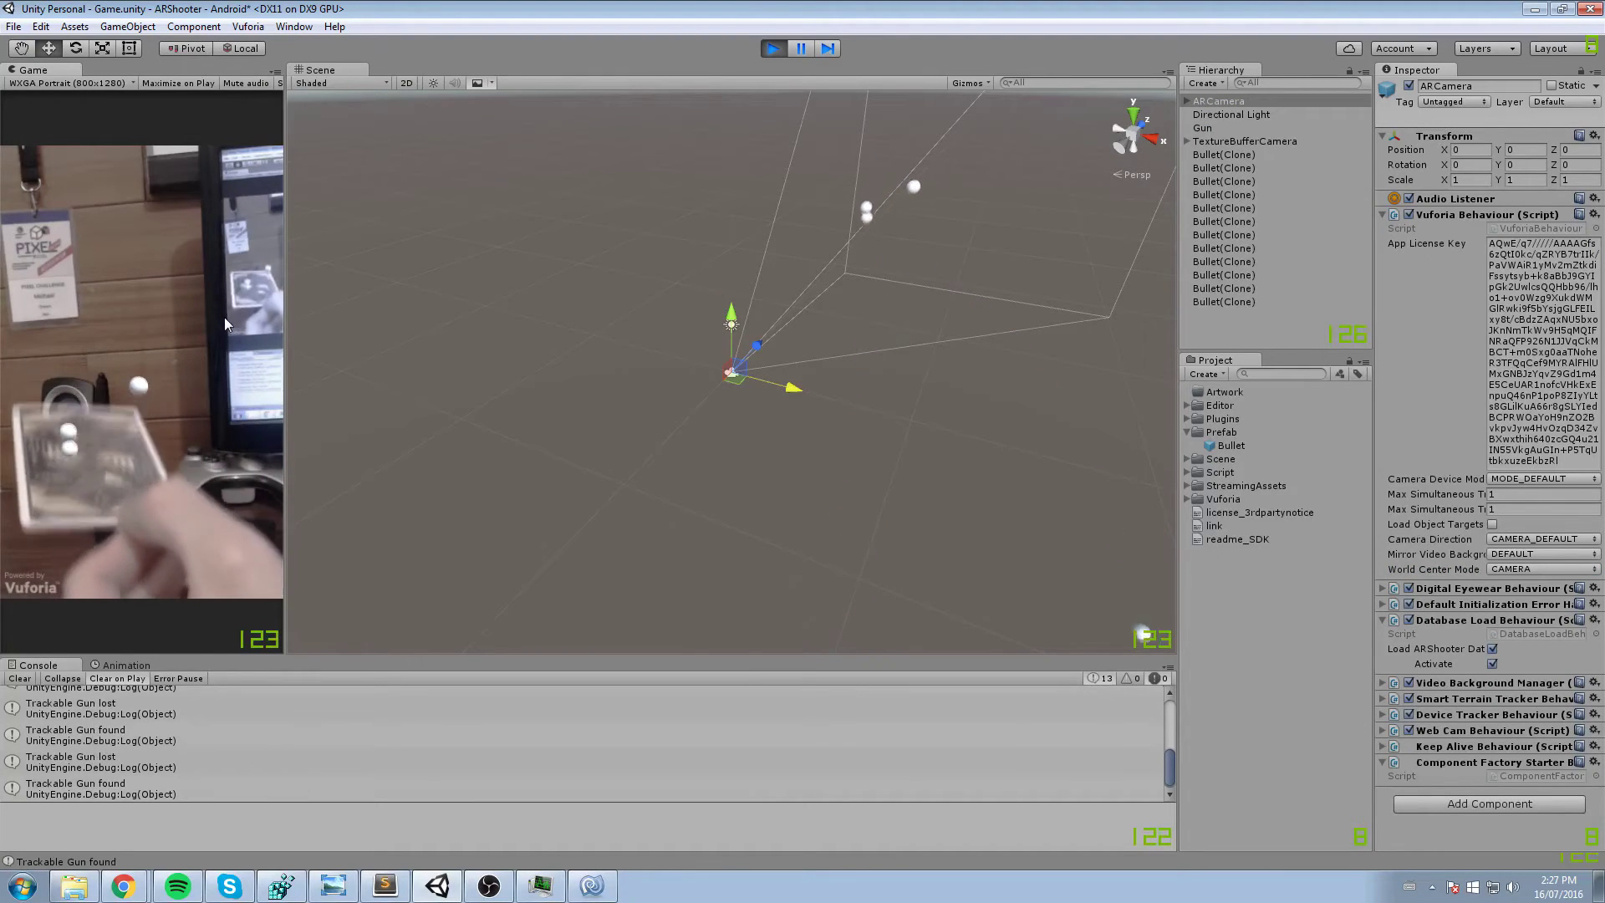
pyautogui.click(224, 319)
pyautogui.click(224, 319)
pyautogui.click(224, 320)
pyautogui.click(224, 319)
pyautogui.click(224, 321)
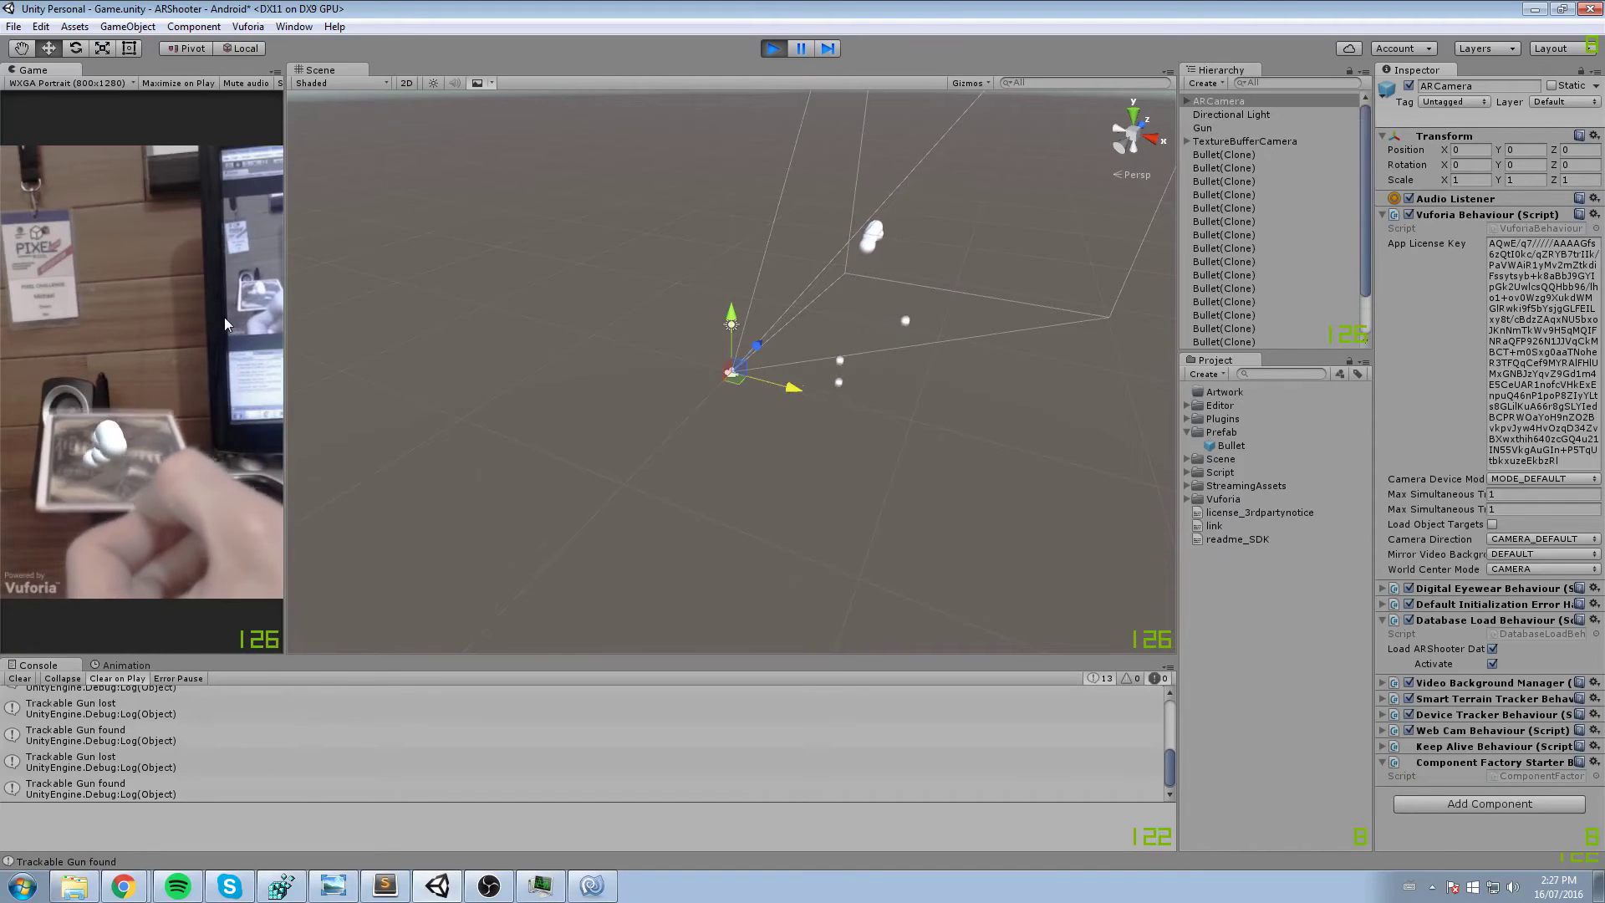
pyautogui.click(224, 321)
pyautogui.click(224, 321)
pyautogui.click(224, 321)
pyautogui.click(225, 321)
pyautogui.click(224, 321)
pyautogui.click(224, 321)
pyautogui.click(224, 317)
pyautogui.click(224, 318)
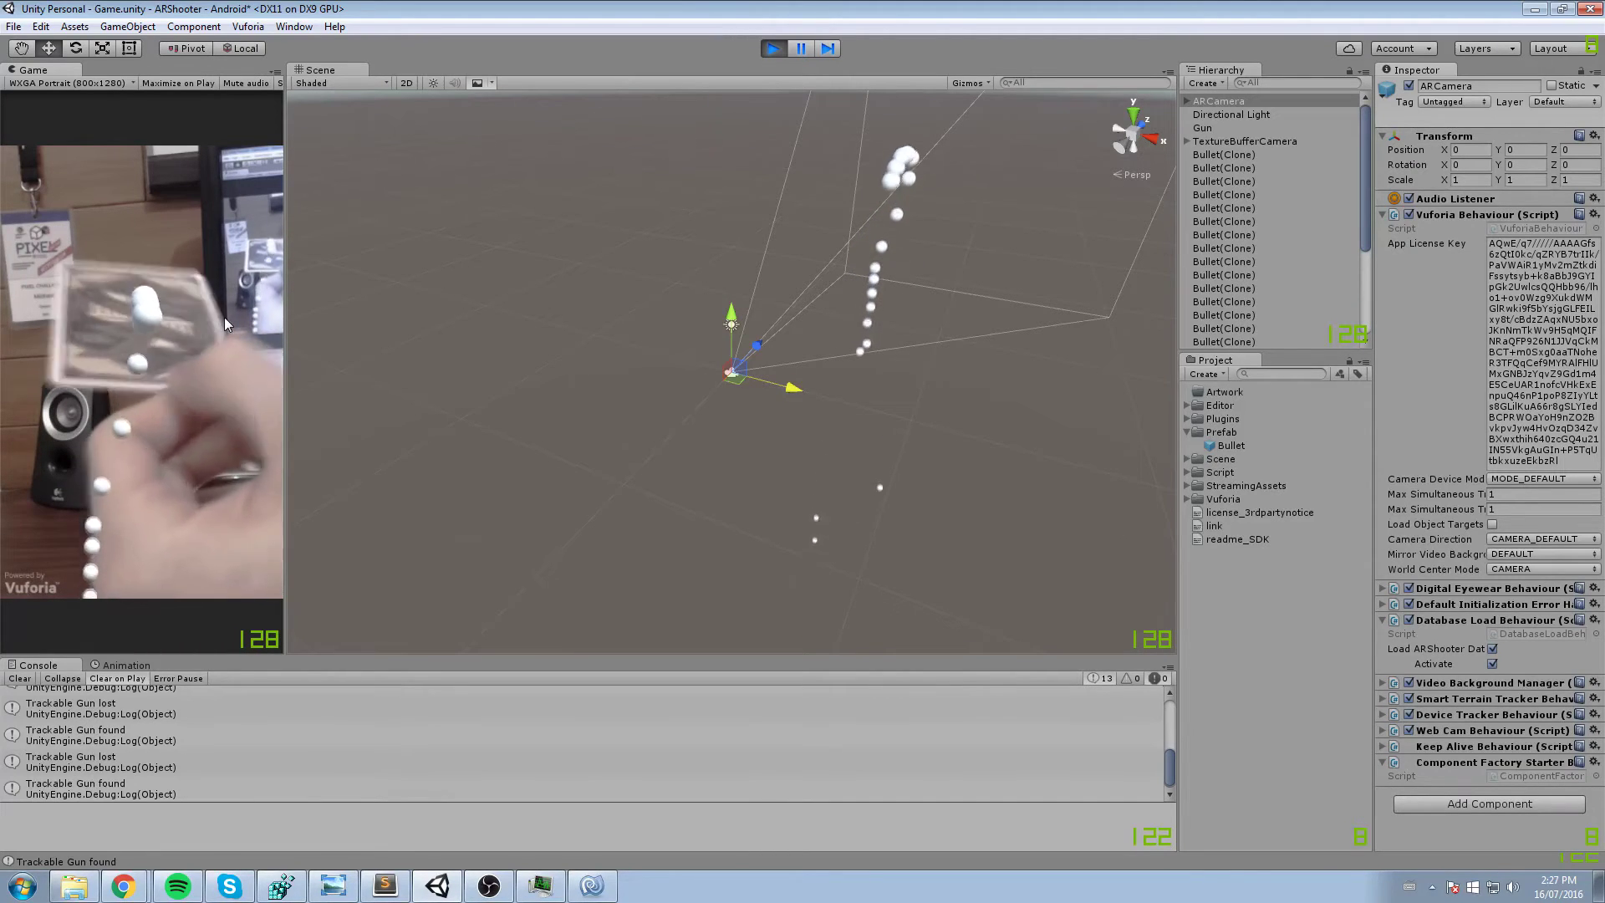
pyautogui.click(224, 317)
pyautogui.click(224, 318)
pyautogui.click(224, 318)
pyautogui.click(224, 317)
pyautogui.click(224, 318)
pyautogui.click(224, 318)
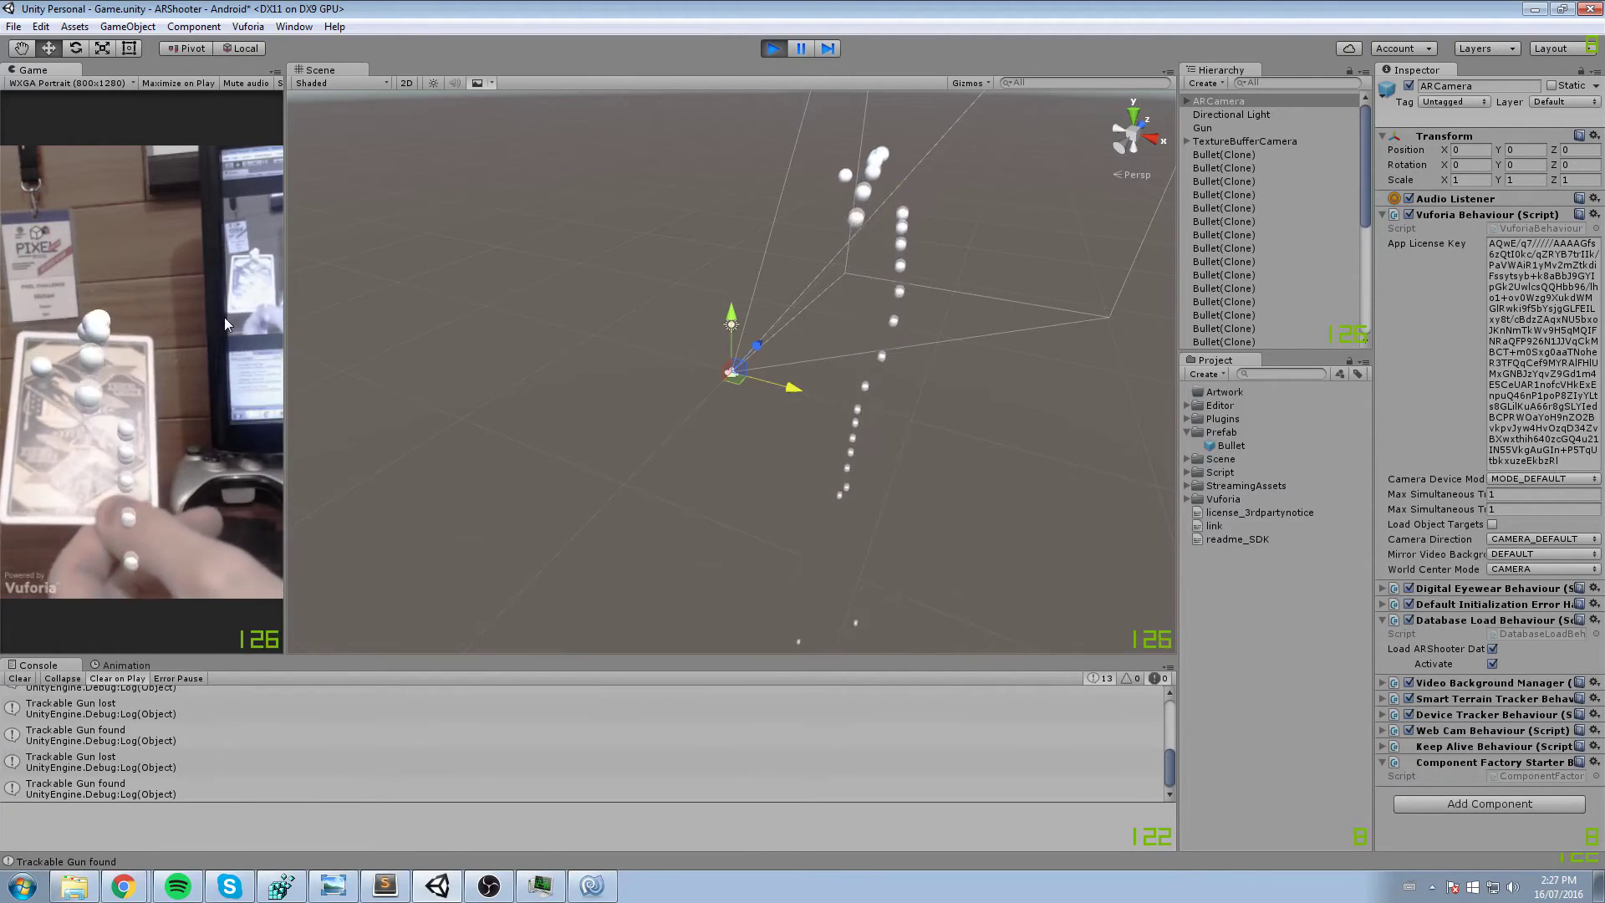
# - Examine the bullets' flight from the side of the ARCamera while firing a long burst, and stop the playback
pyautogui.keyDown('alt'); pyautogui.moveTo(895, 352); pyautogui.dragTo(827, 359); pyautogui.keyUp('alt')
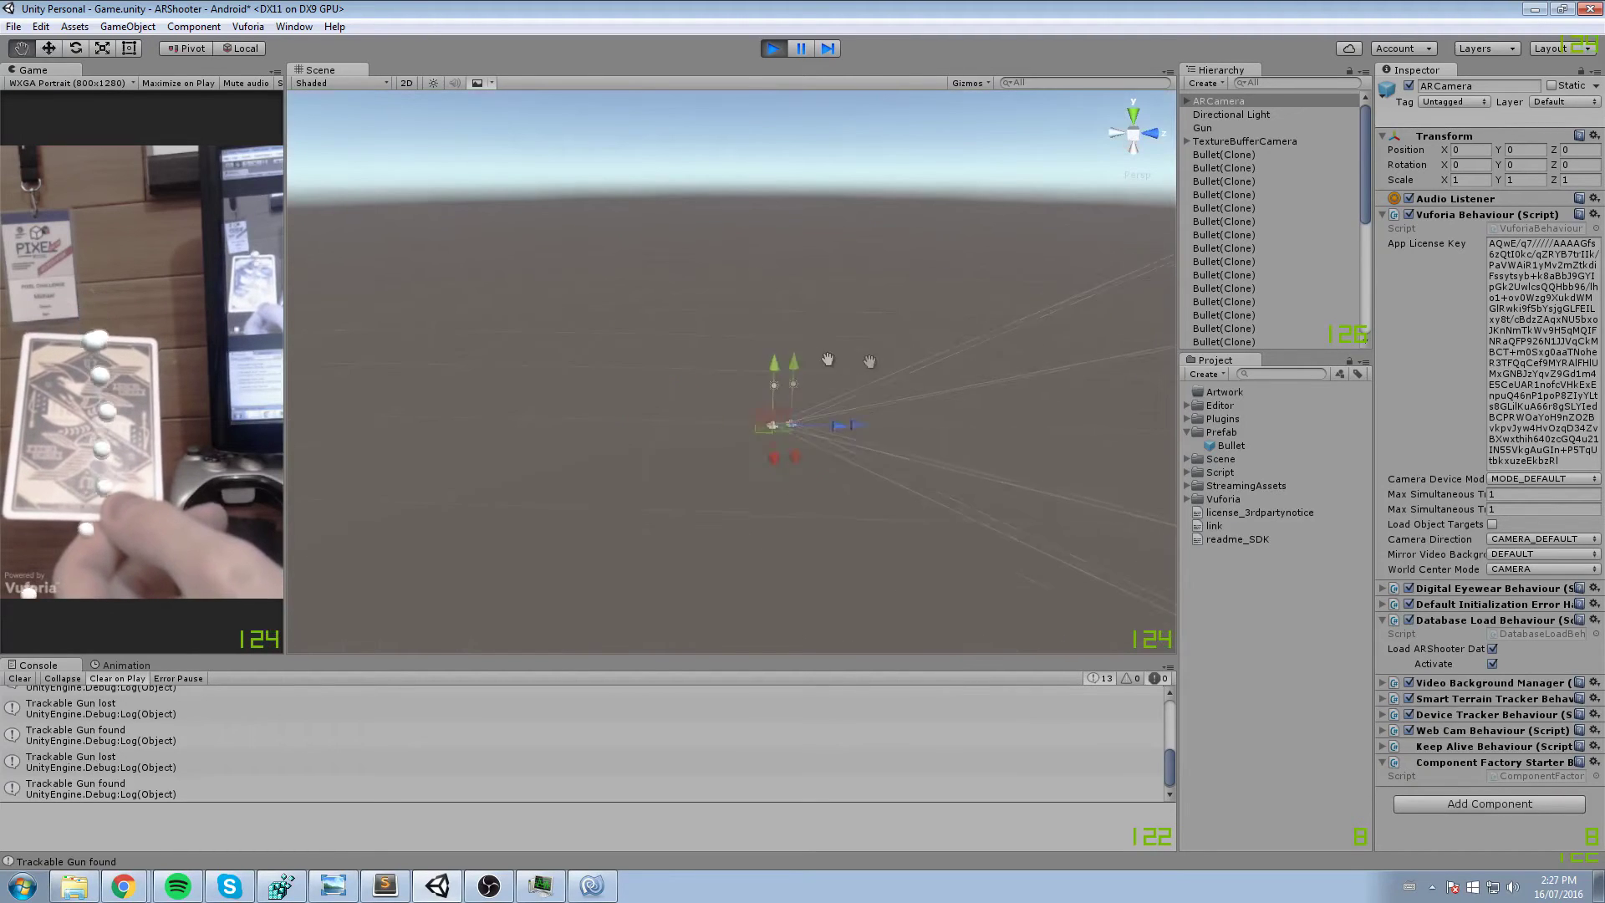
pyautogui.moveTo(1078, 420); pyautogui.dragTo(851, 359, button='middle')
pyautogui.click(198, 284)
pyautogui.click(198, 283)
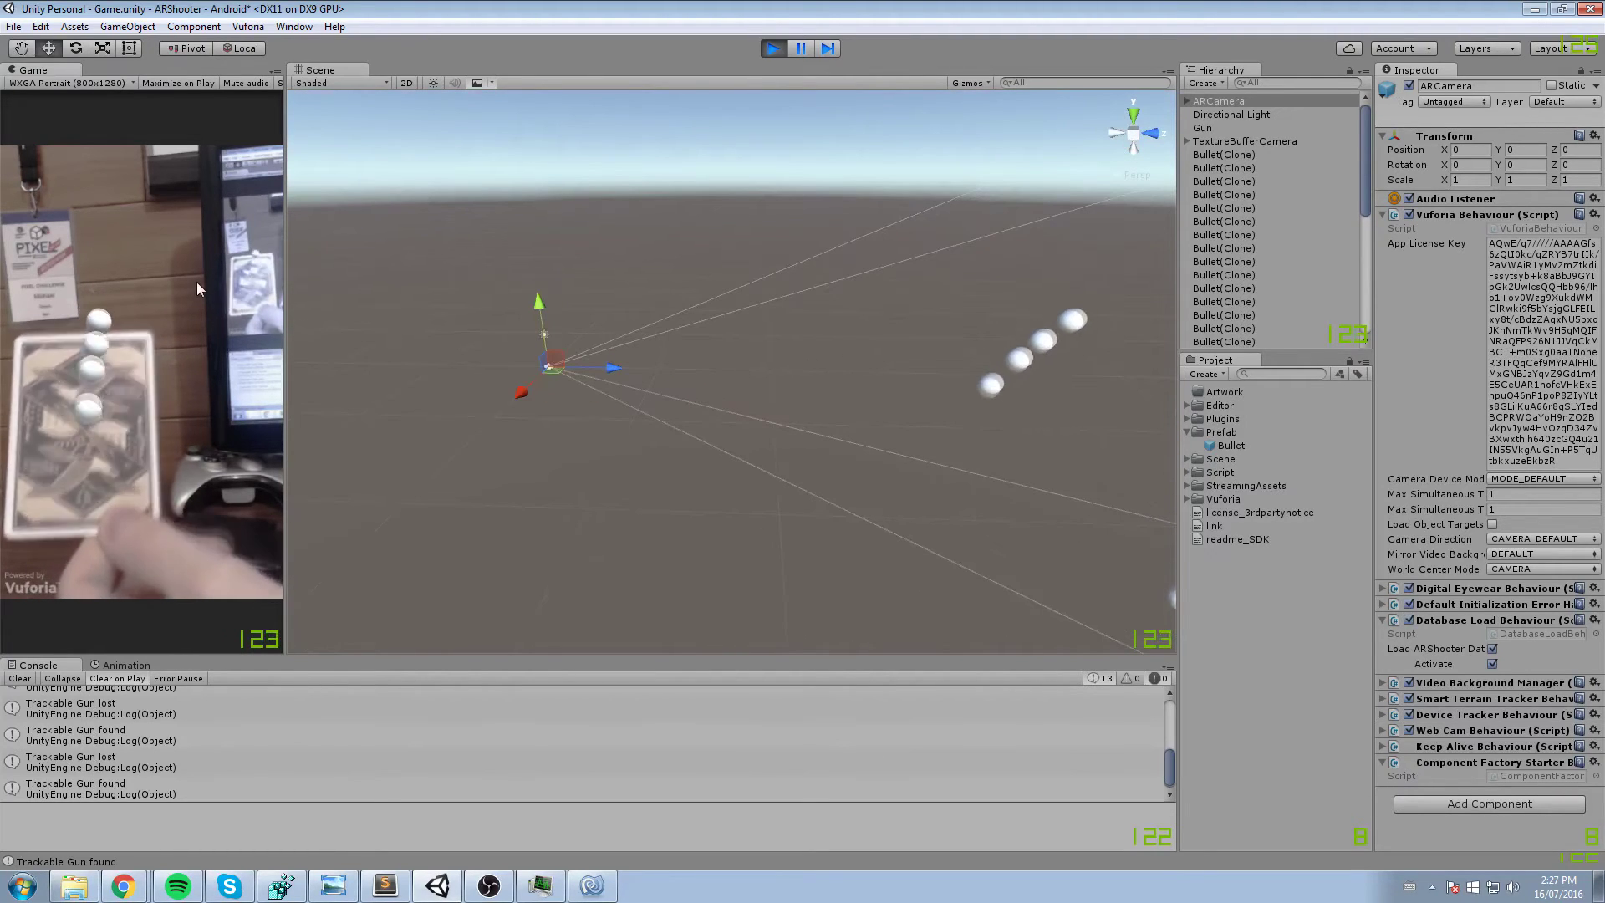
pyautogui.click(197, 283)
pyautogui.click(197, 282)
pyautogui.click(197, 280)
pyautogui.click(197, 280)
pyautogui.click(197, 280)
pyautogui.click(188, 283)
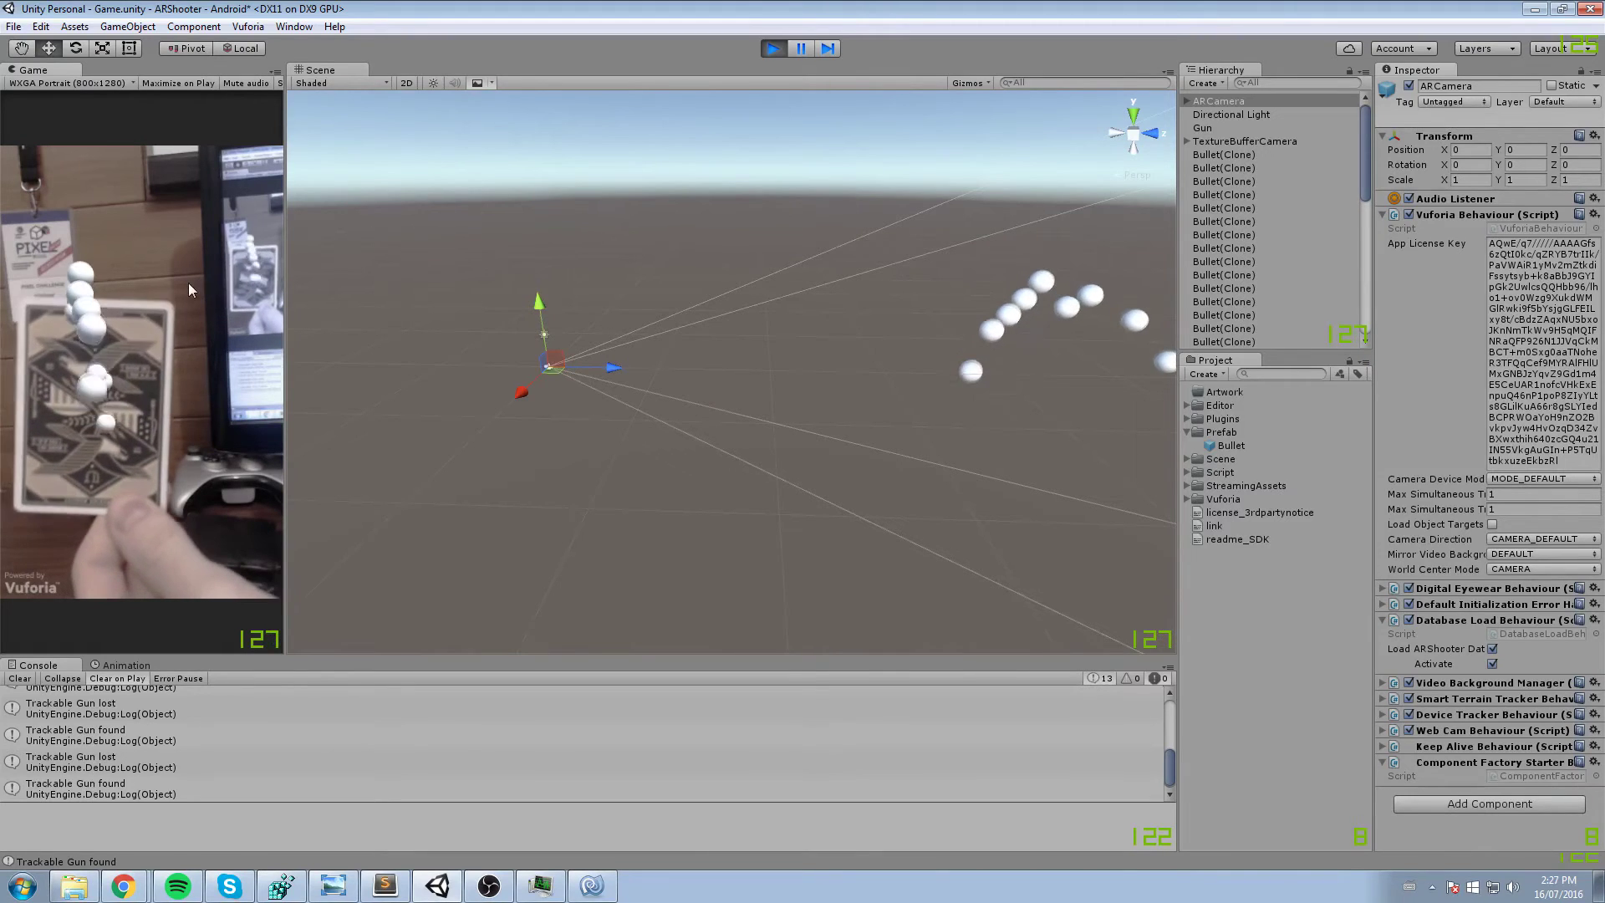
pyautogui.click(188, 282)
pyautogui.click(189, 282)
pyautogui.click(190, 283)
pyautogui.click(191, 283)
pyautogui.click(190, 282)
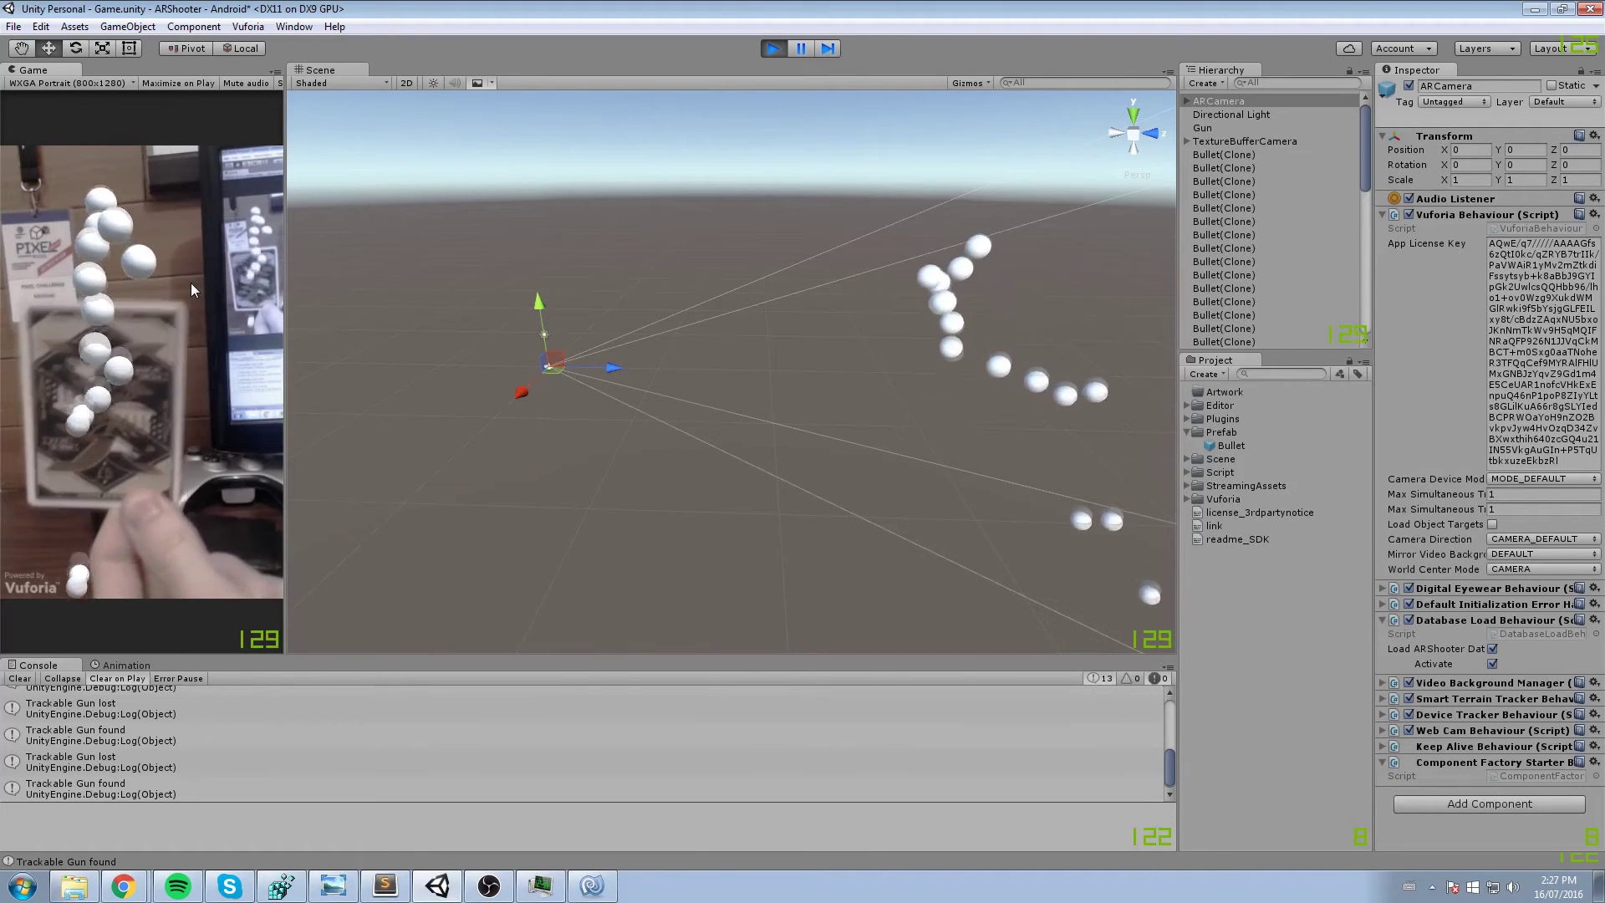
pyautogui.click(190, 283)
pyautogui.click(190, 282)
pyautogui.click(191, 283)
pyautogui.click(194, 279)
pyautogui.click(196, 285)
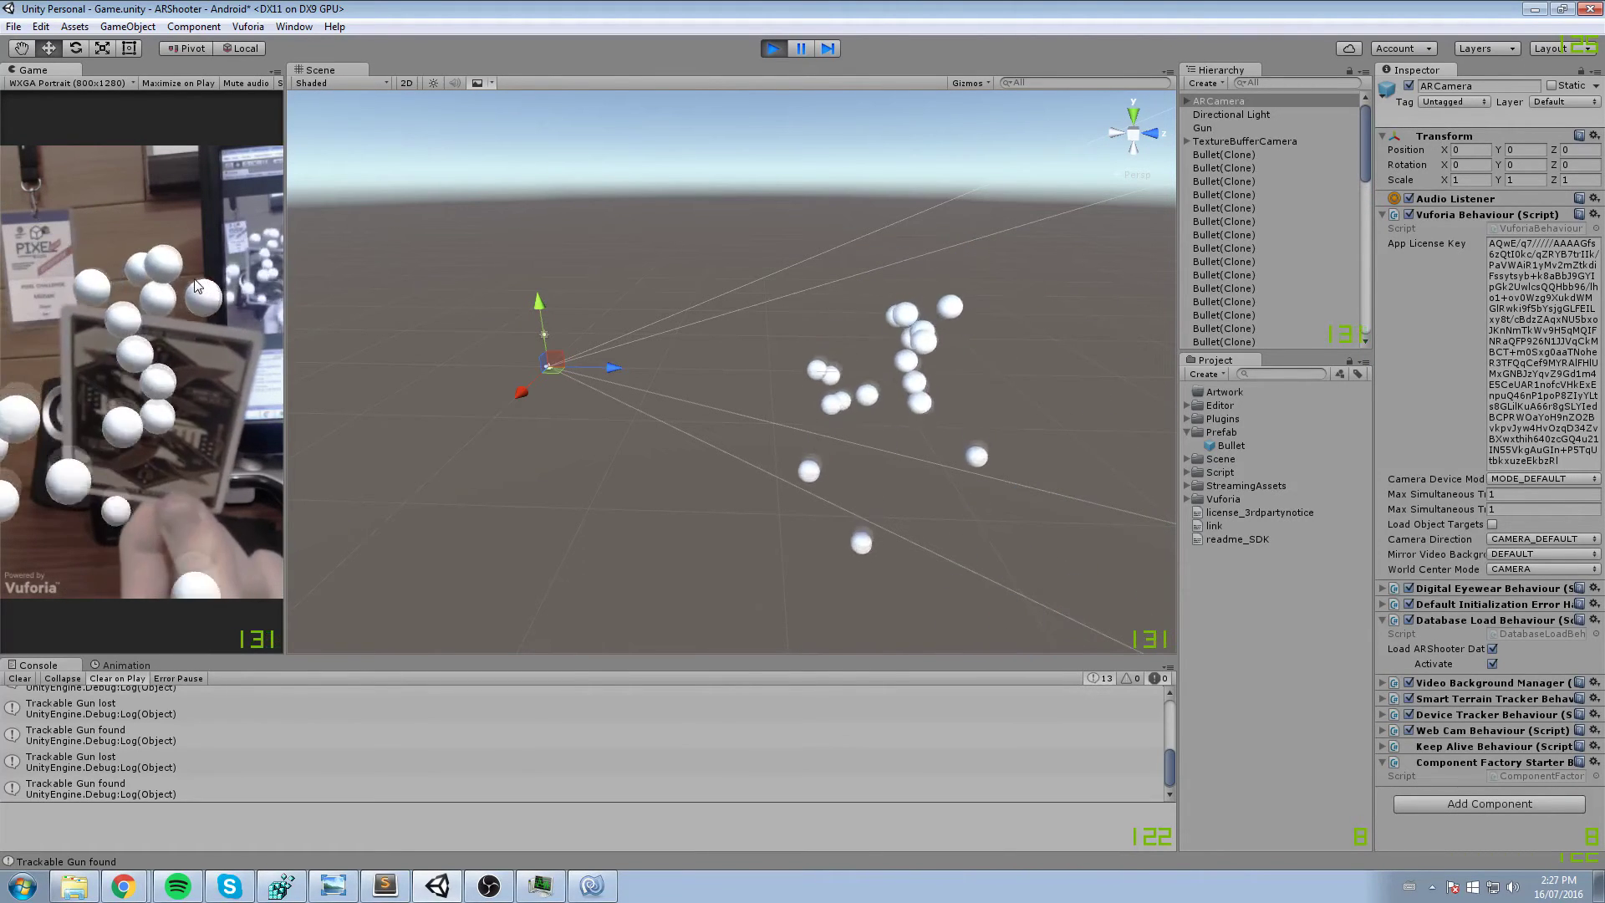
pyautogui.click(196, 285)
pyautogui.click(195, 285)
pyautogui.click(194, 285)
pyautogui.click(195, 279)
pyautogui.click(195, 279)
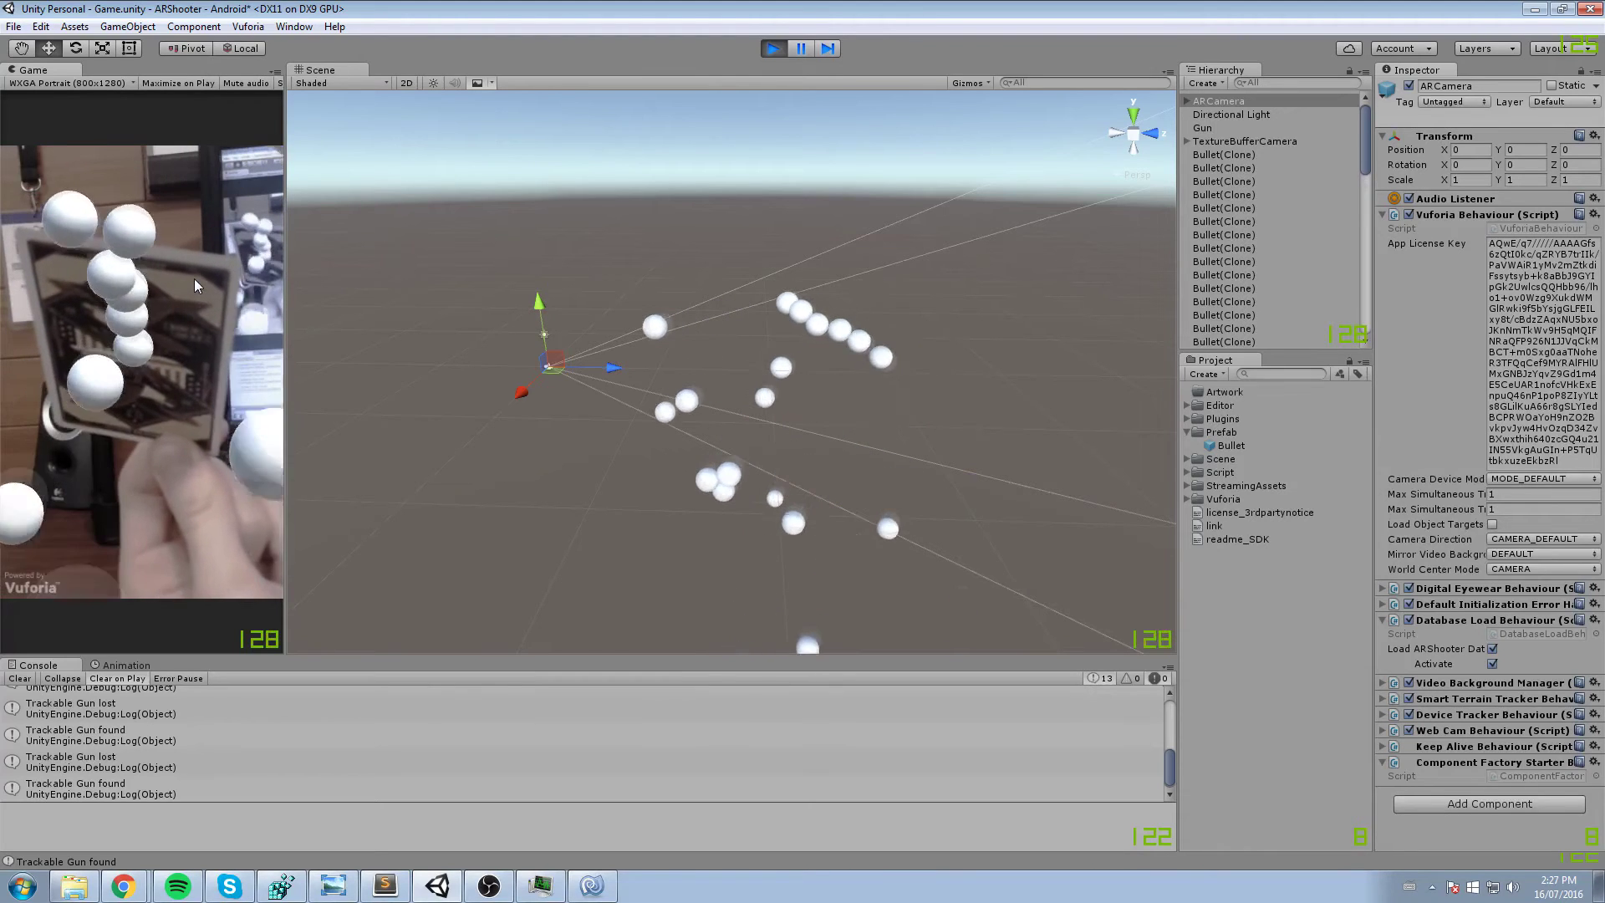
pyautogui.click(195, 279)
pyautogui.click(195, 279)
pyautogui.click(194, 279)
pyautogui.click(195, 279)
pyautogui.click(195, 280)
pyautogui.click(194, 278)
pyautogui.click(194, 278)
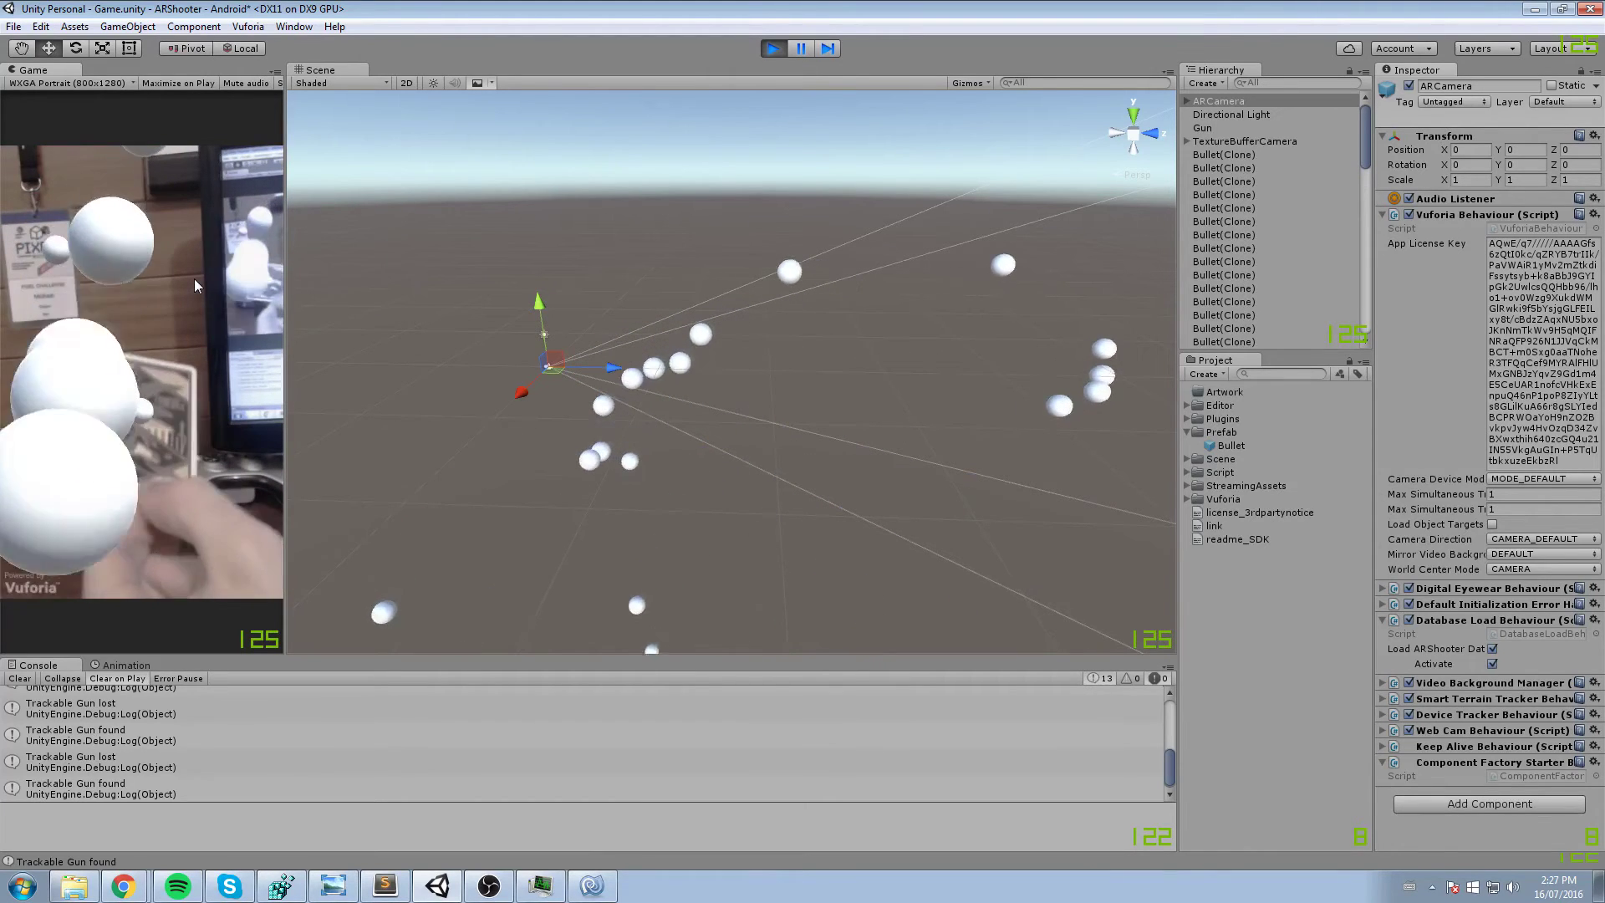
pyautogui.click(193, 278)
pyautogui.click(194, 278)
pyautogui.click(194, 278)
pyautogui.click(194, 279)
pyautogui.click(194, 279)
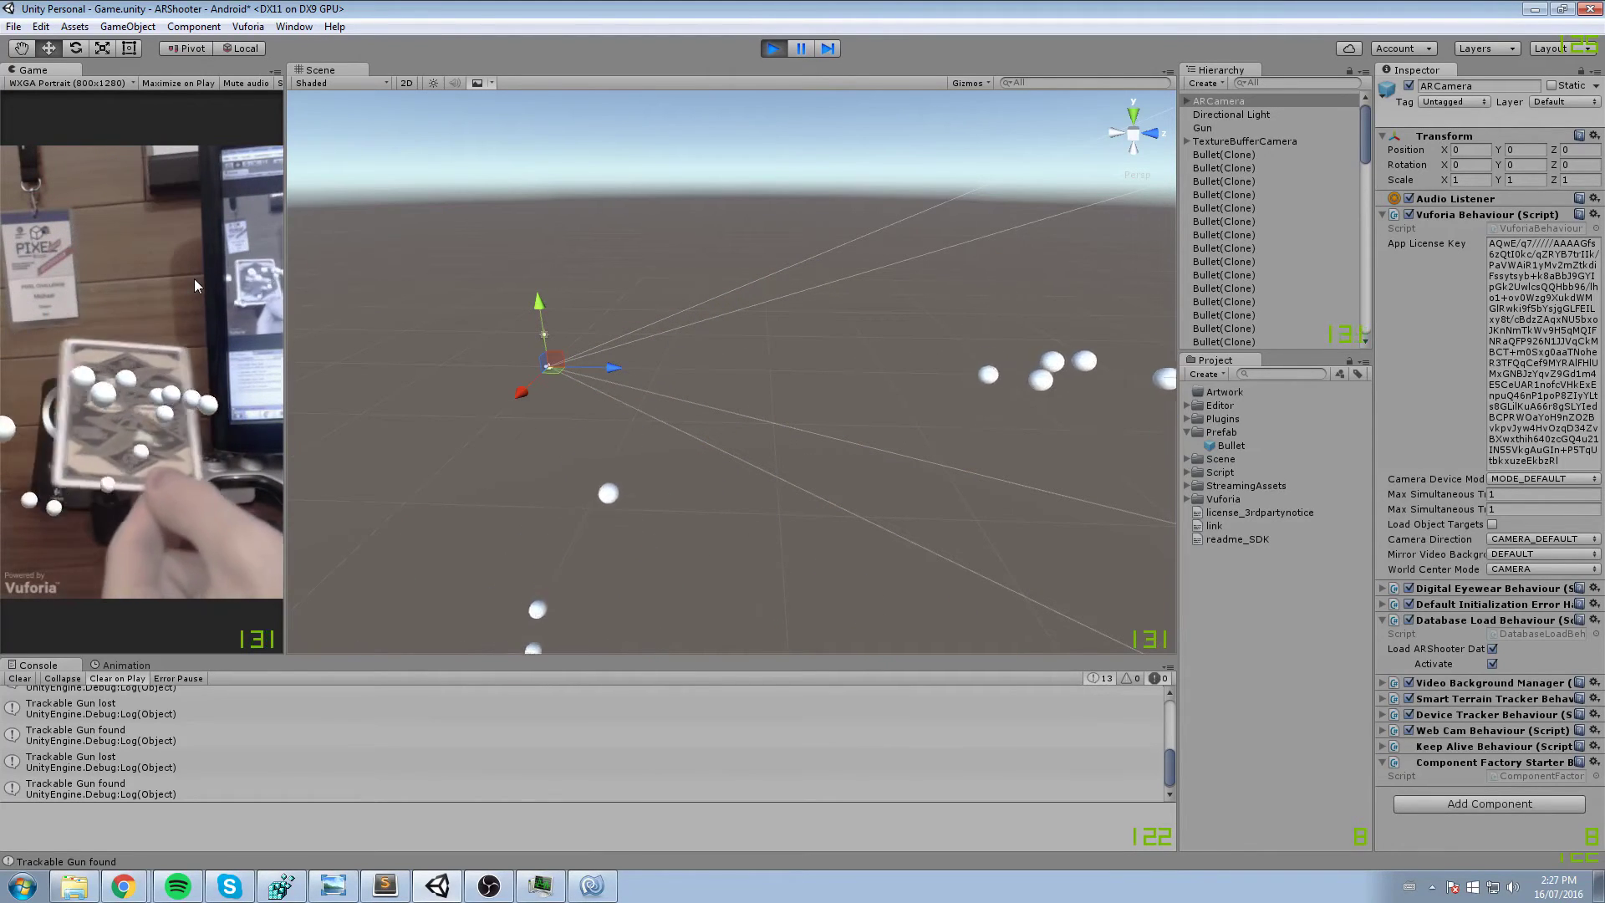
pyautogui.click(194, 278)
pyautogui.click(194, 278)
pyautogui.click(194, 278)
pyautogui.click(194, 279)
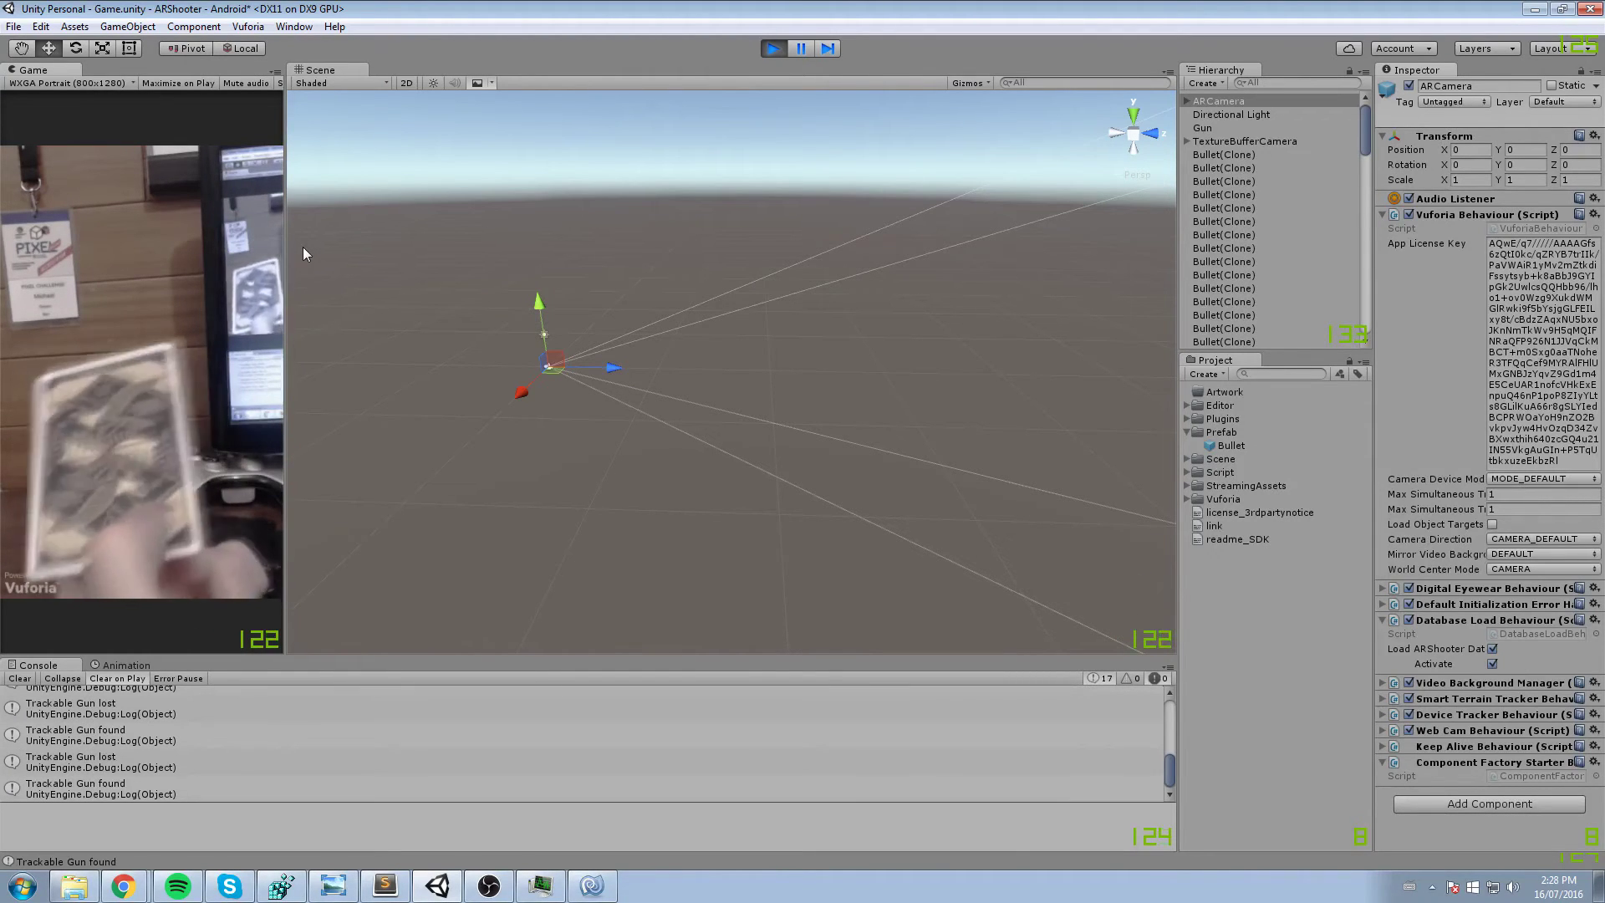
pyautogui.click(774, 48)
# - Add a 3D Cube as a child of the Gun image target
pyautogui.doubleClick(1234, 131)
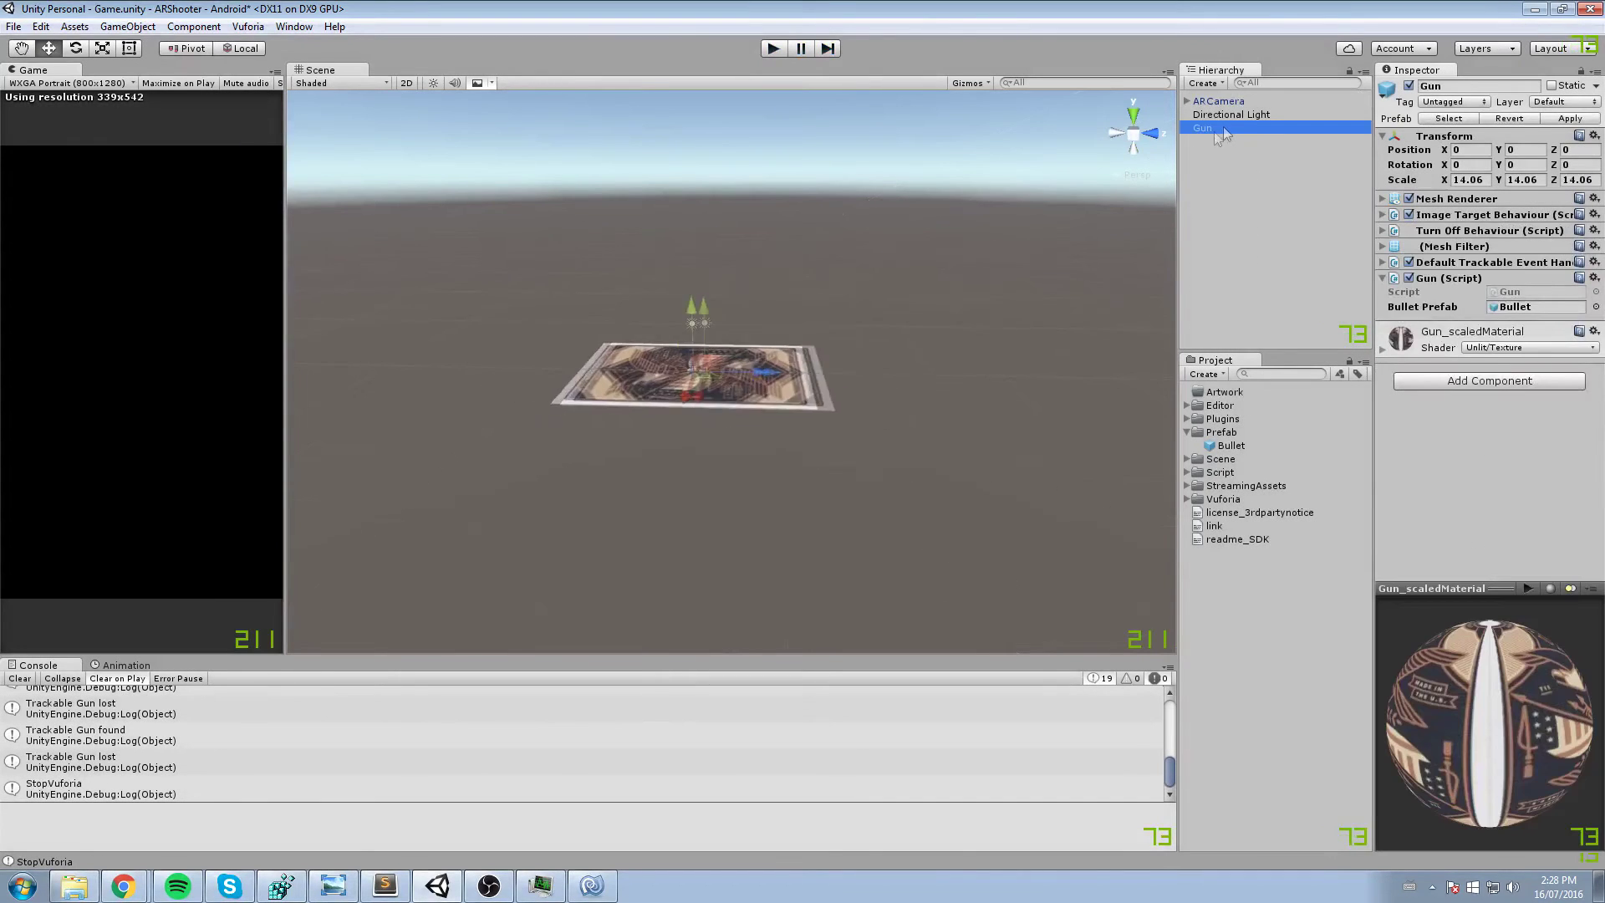
pyautogui.rightClick(1202, 133)
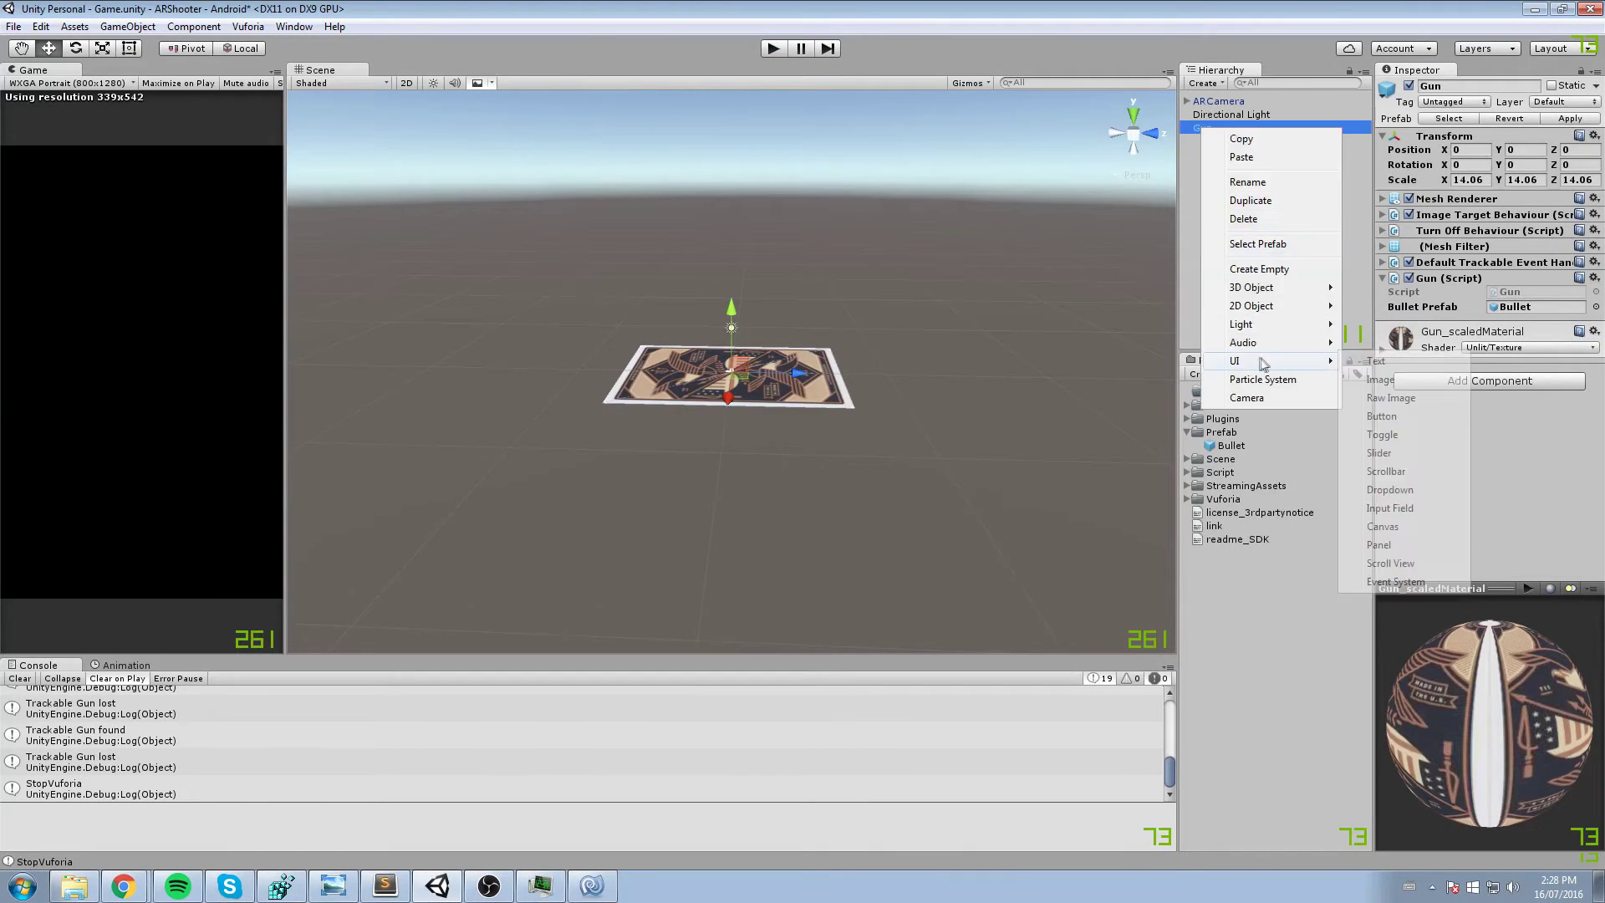
pyautogui.moveTo(1288, 291)
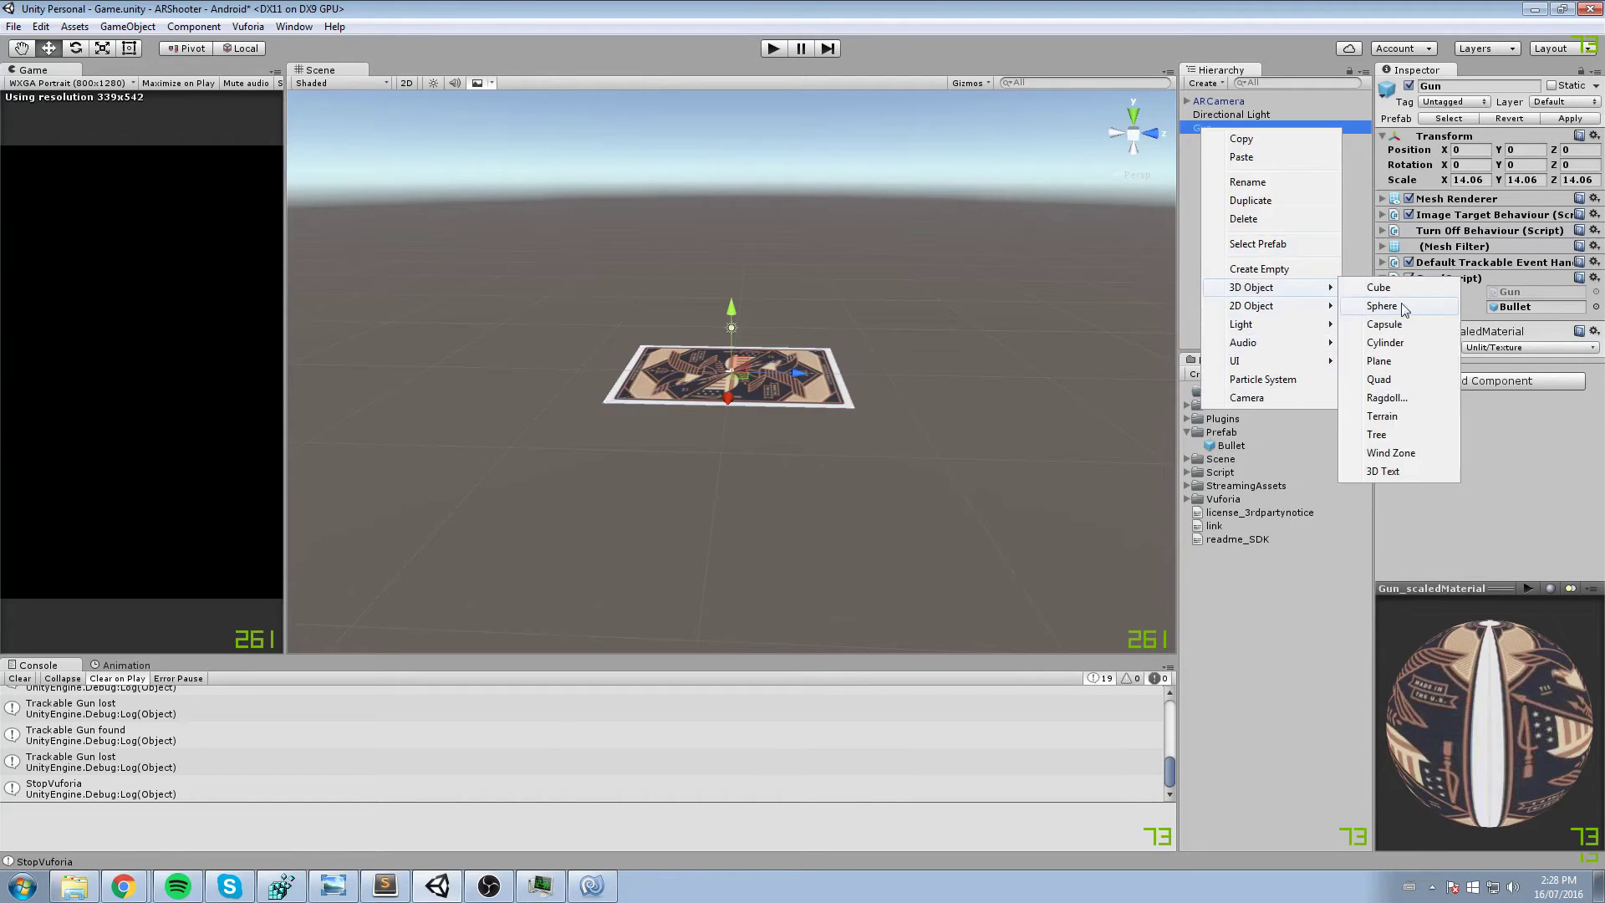
pyautogui.click(1391, 289)
# - Scale the Cube into a narrow, low bar along the Gun card, about -0.25 in X and 0.17 in Y
pyautogui.press('r')
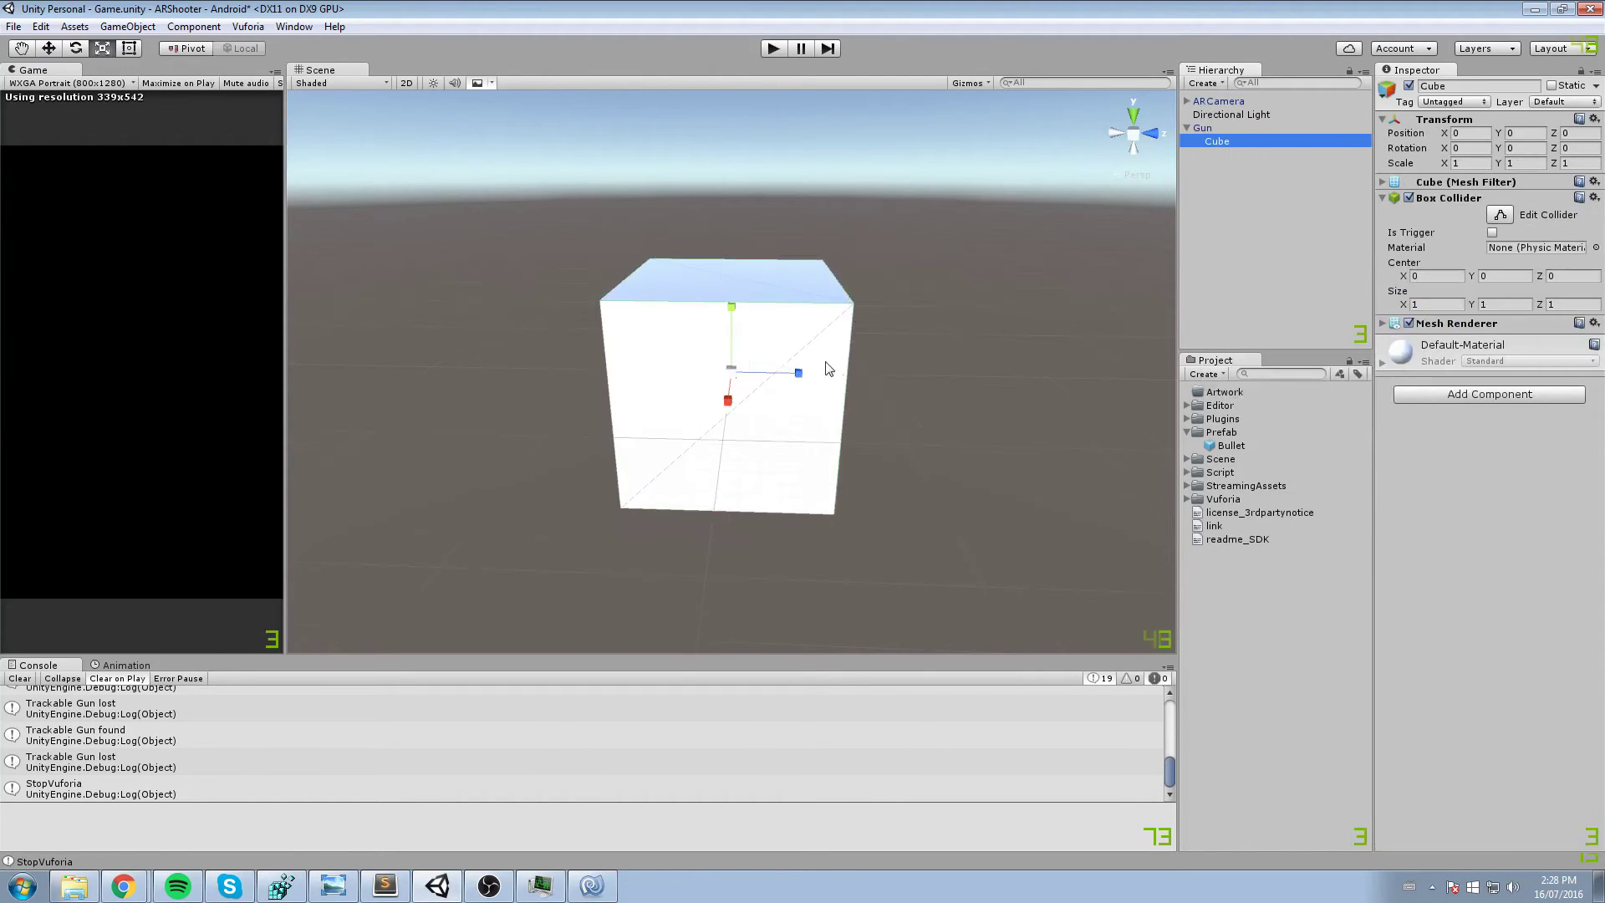
pyautogui.moveTo(1015, 355); pyautogui.dragTo(925, 364, button='right')
pyautogui.moveTo(924, 363); pyautogui.dragTo(772, 429, button='middle')
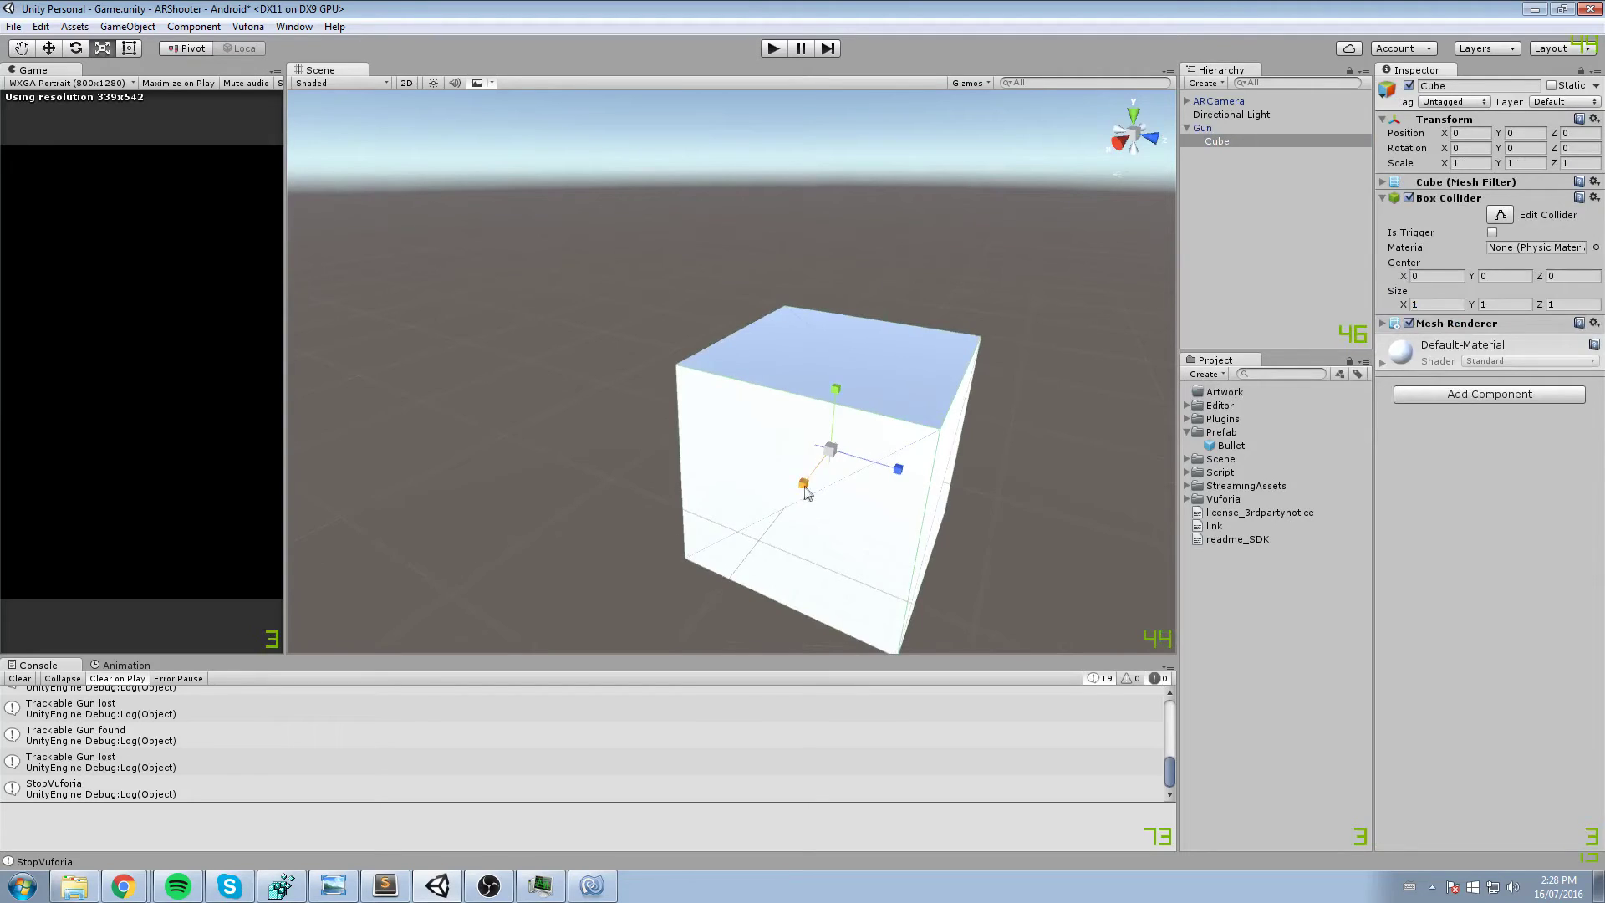
pyautogui.moveTo(804, 487); pyautogui.dragTo(851, 464)
pyautogui.moveTo(837, 394); pyautogui.dragTo(805, 489)
# - Move the Gun script from the Gun image target to its Cube child, with Bullet as the Bullet Prefab
pyautogui.click(1224, 128)
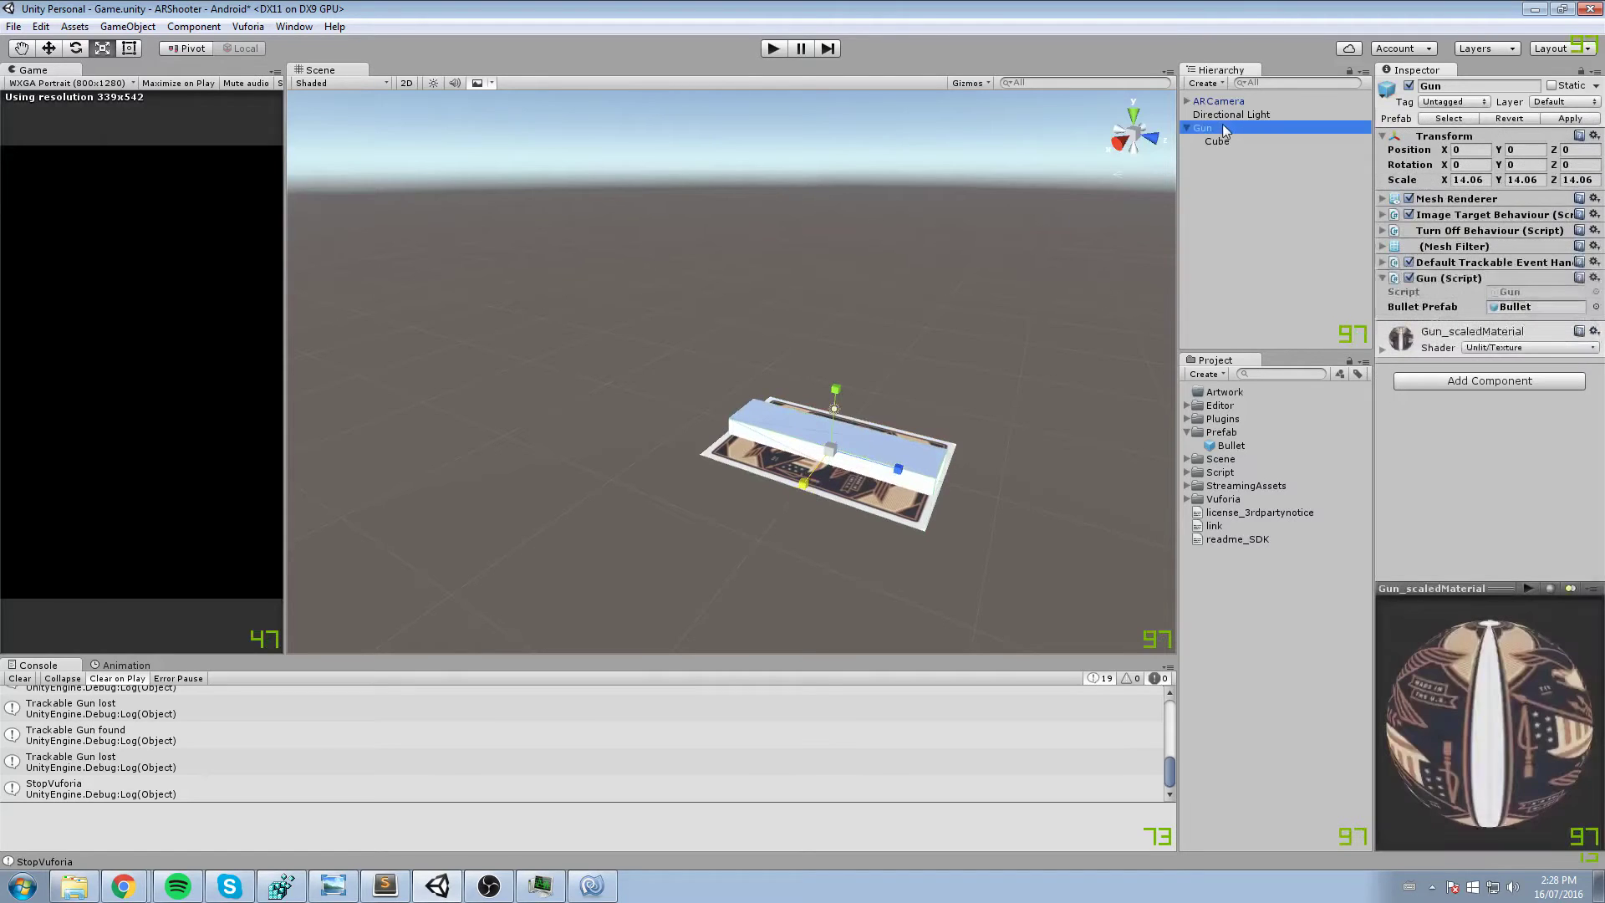
pyautogui.moveTo(1233, 154); pyautogui.dragTo(1222, 144)
pyautogui.click(1225, 129)
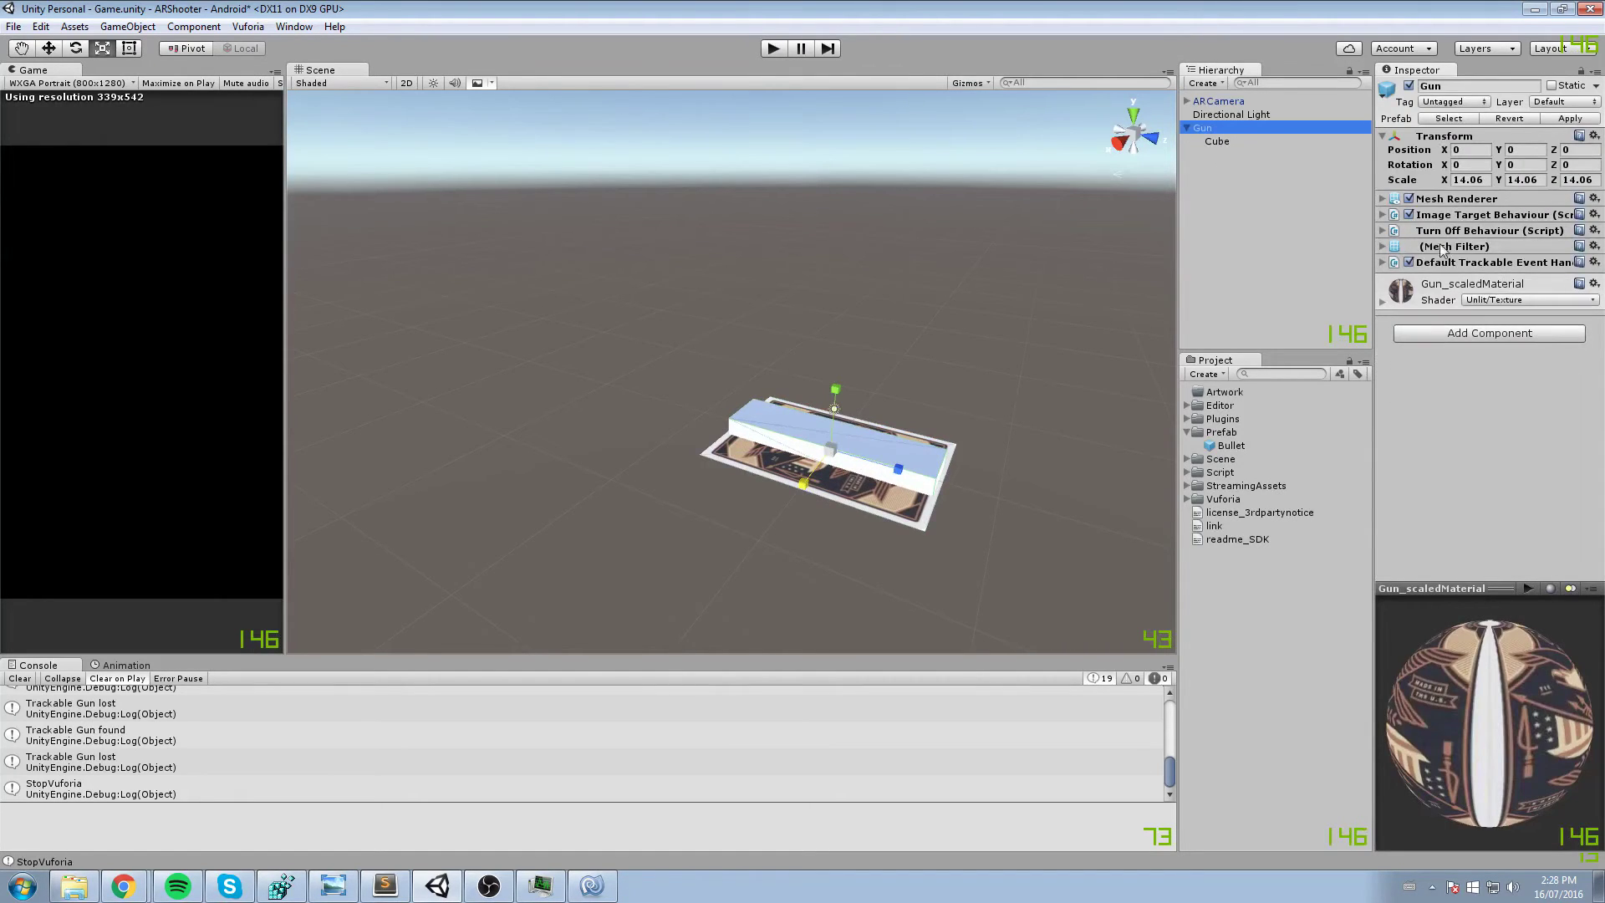
pyautogui.click(1234, 142)
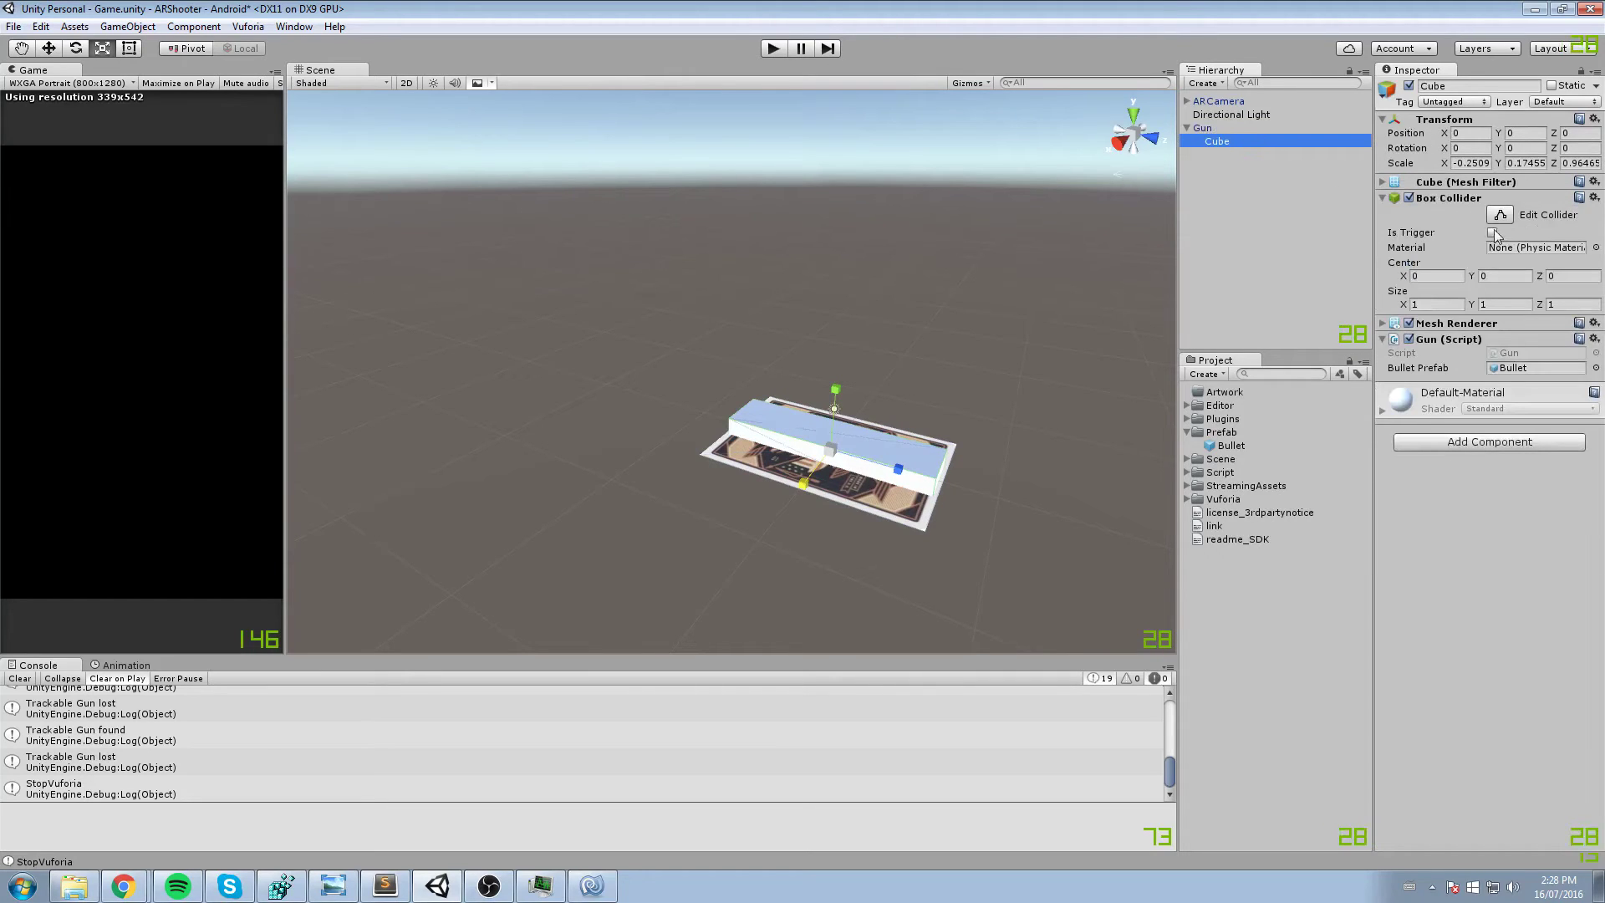
# - Run the game and fire bullets from the Cube on the tracked Gun card
pyautogui.click(772, 49)
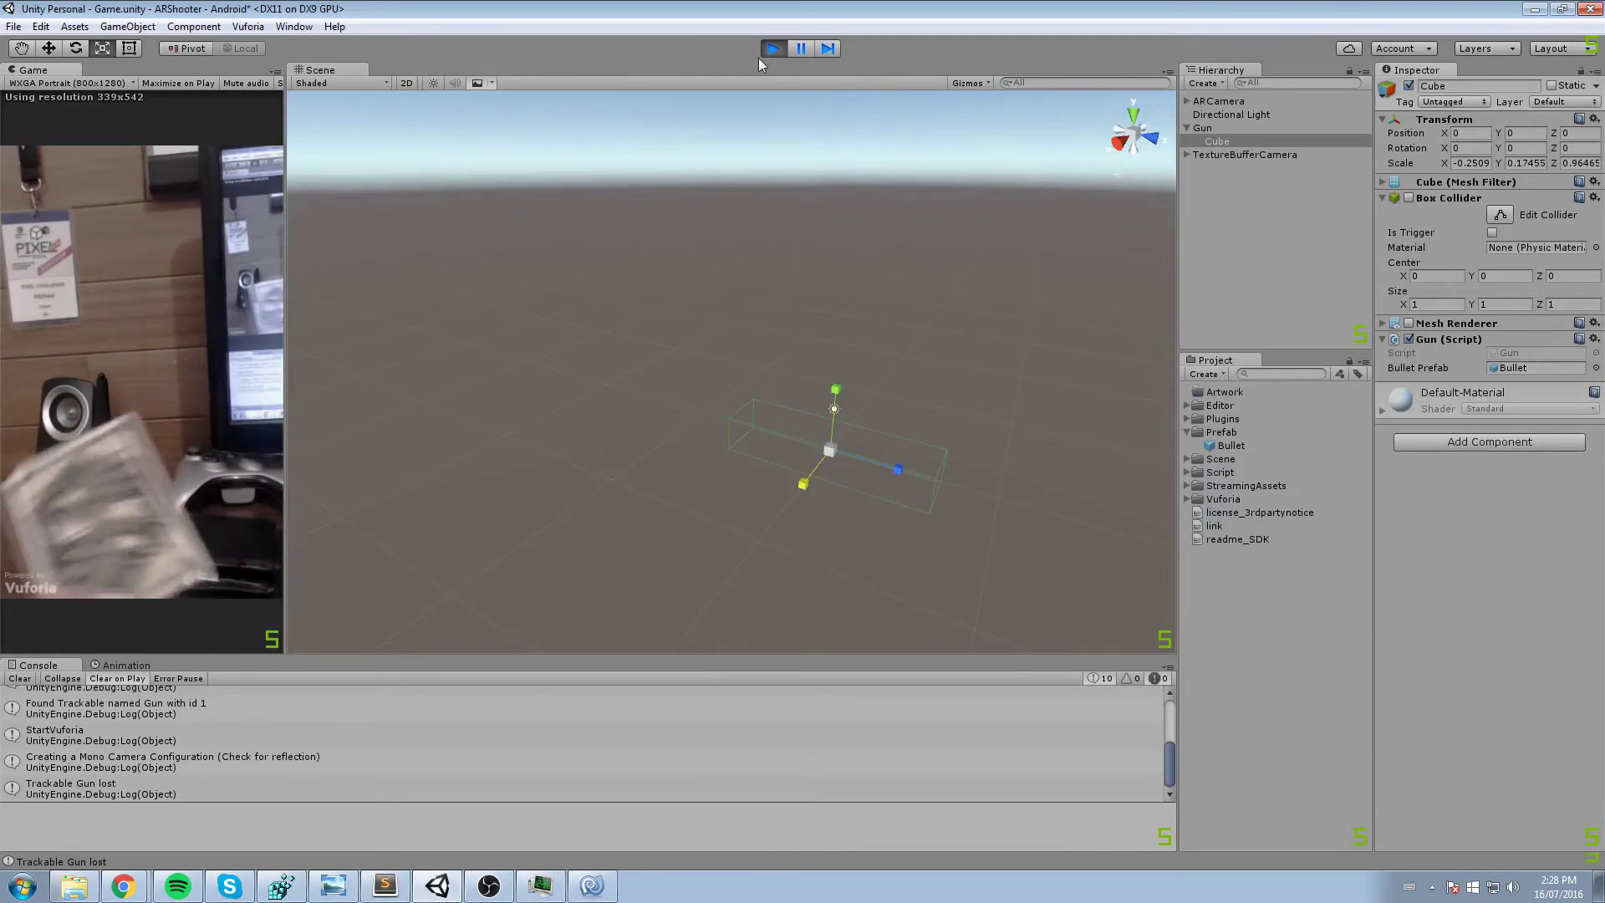
pyautogui.click(209, 277)
pyautogui.click(209, 278)
pyautogui.click(209, 278)
pyautogui.click(212, 274)
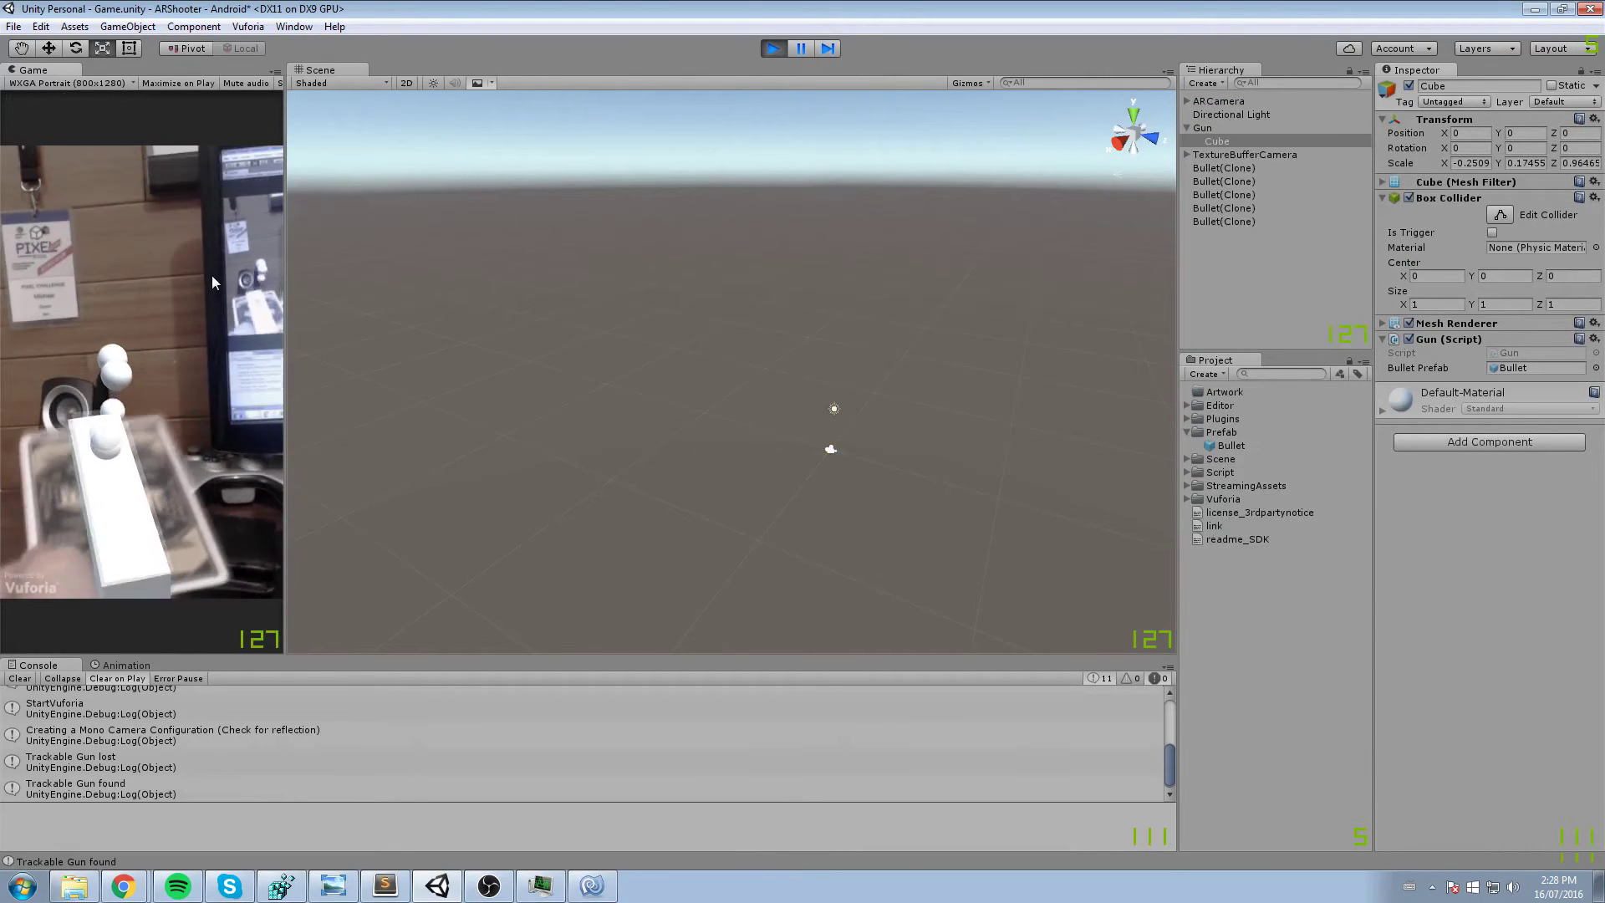
pyautogui.click(213, 274)
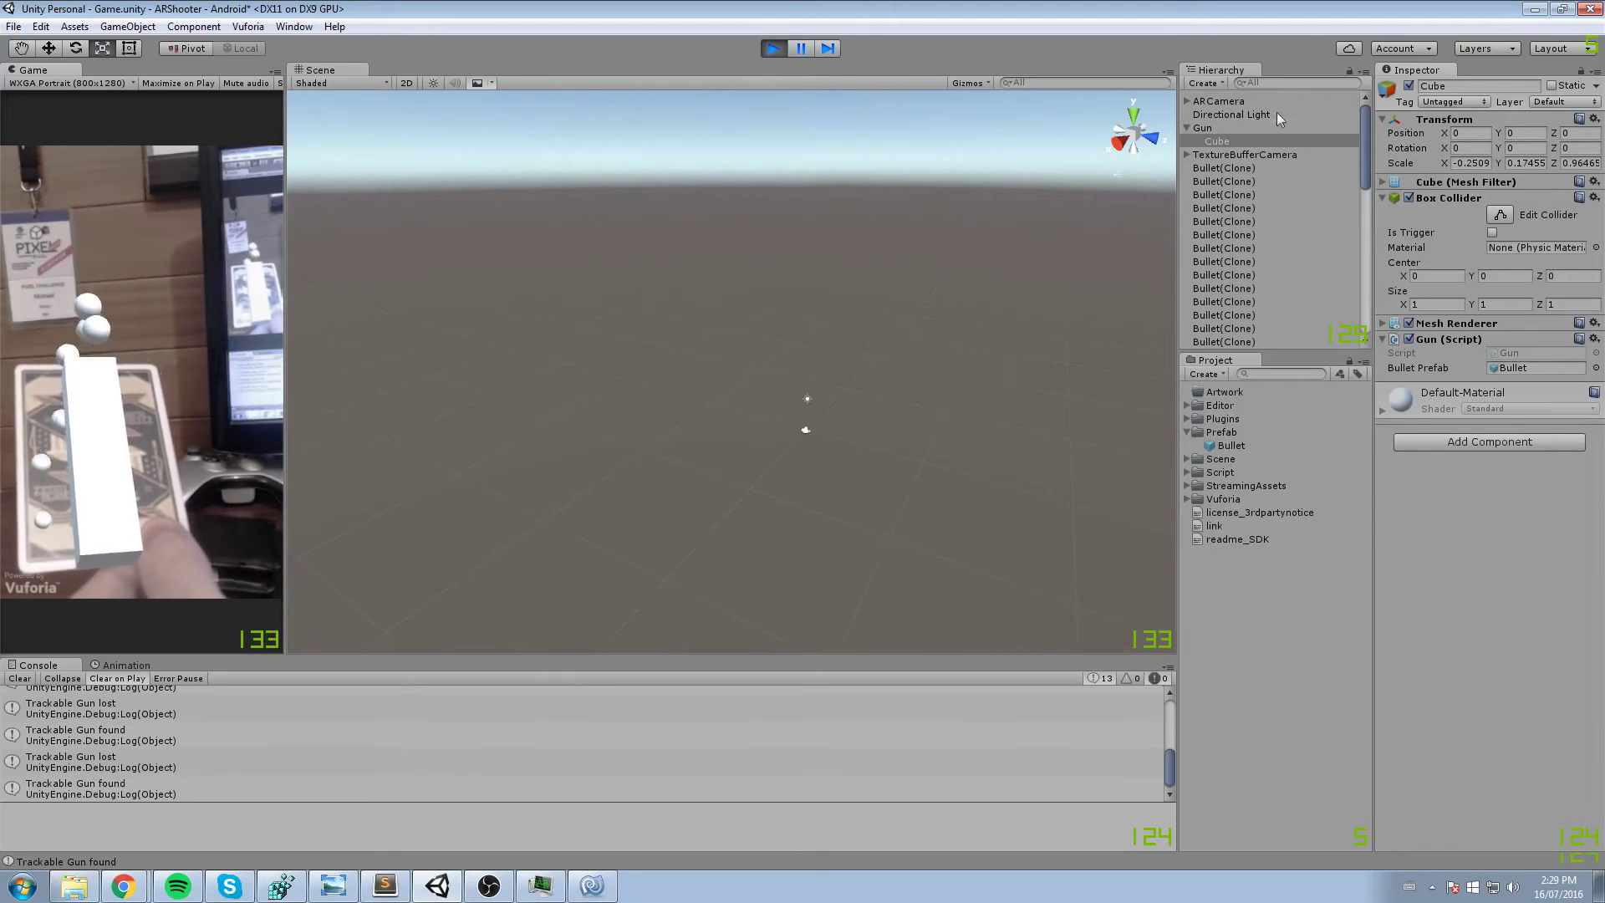
# - Inspect the Gun object and its bullets in the scene during play, and stop the playback
pyautogui.click(1240, 128)
pyautogui.press('f')
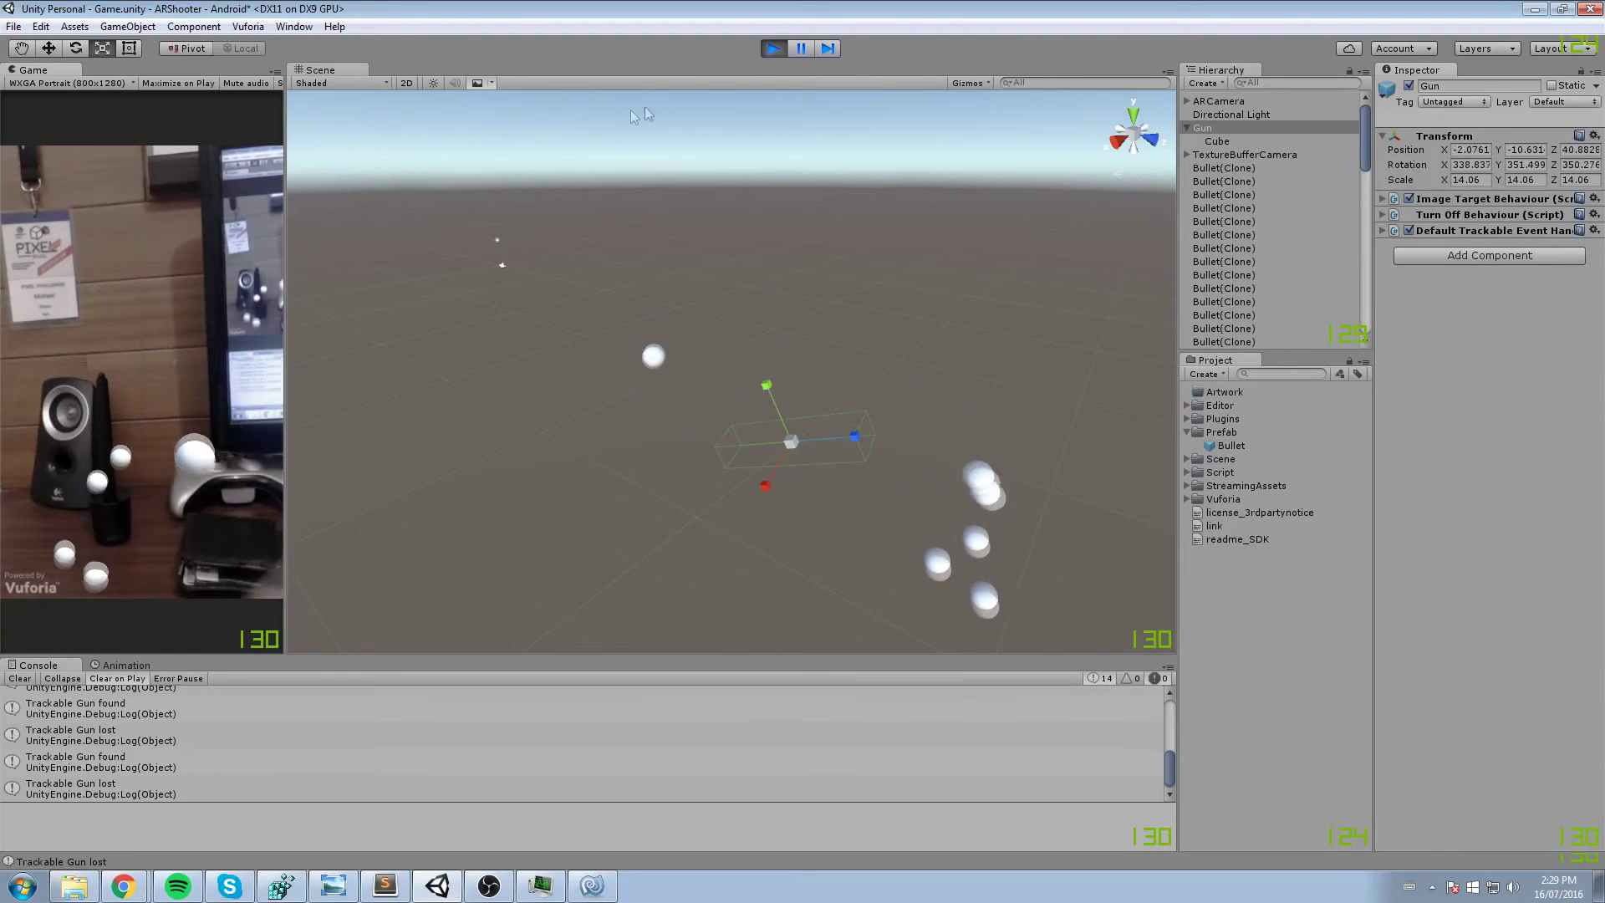
pyautogui.click(774, 48)
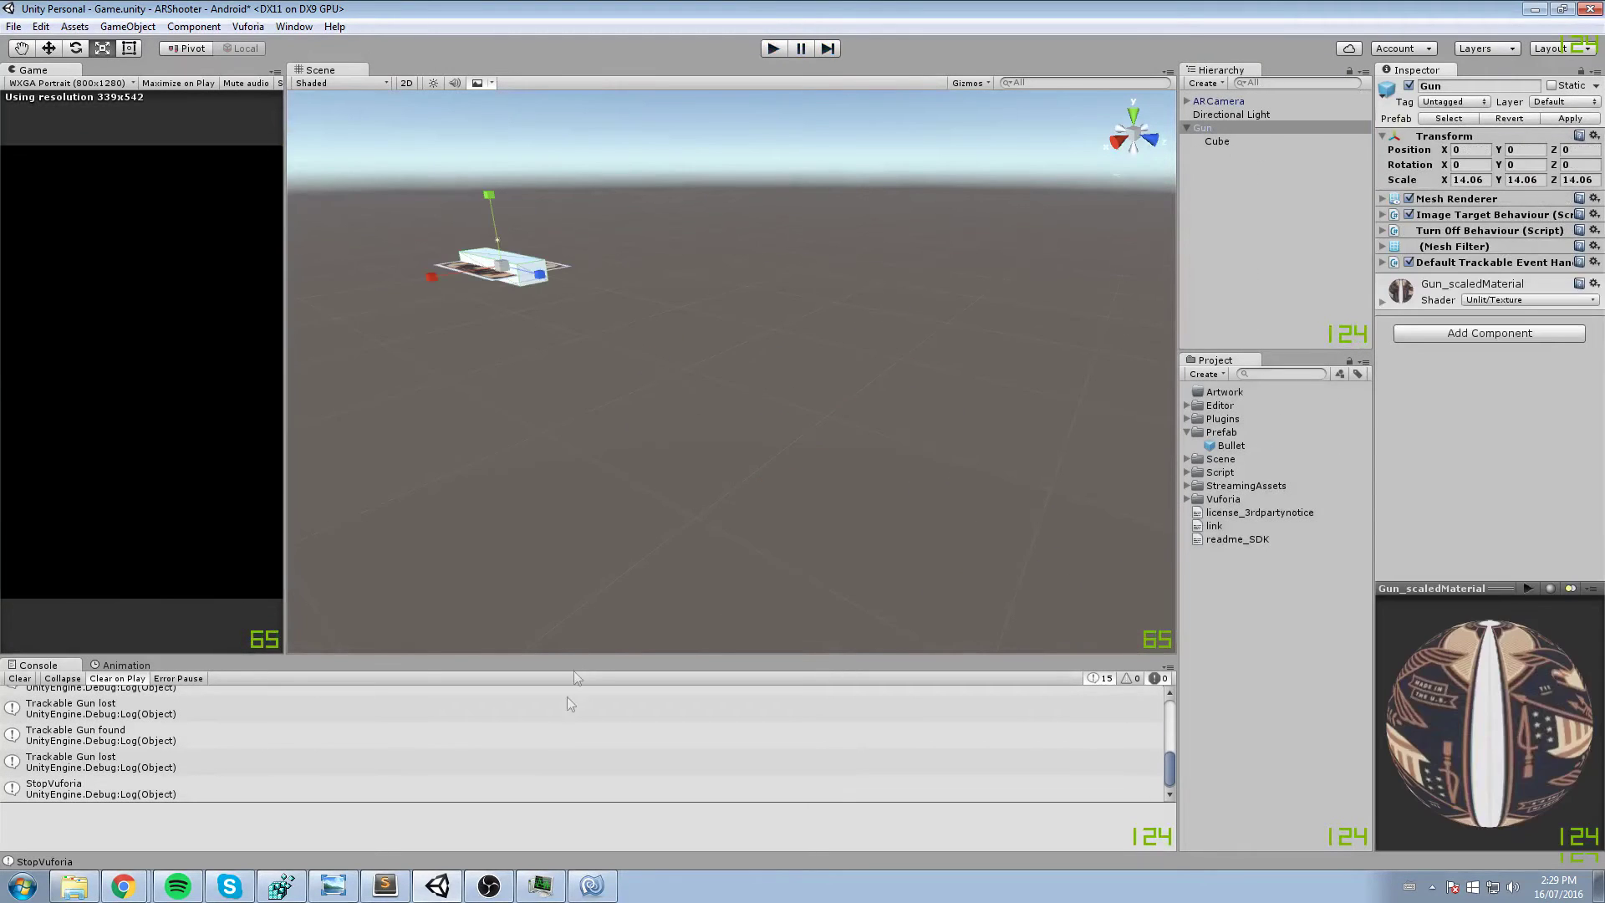
# - Close the empty MonoDevelop window and open the Gun script from the Cube's component for editing
pyautogui.click(591, 886)
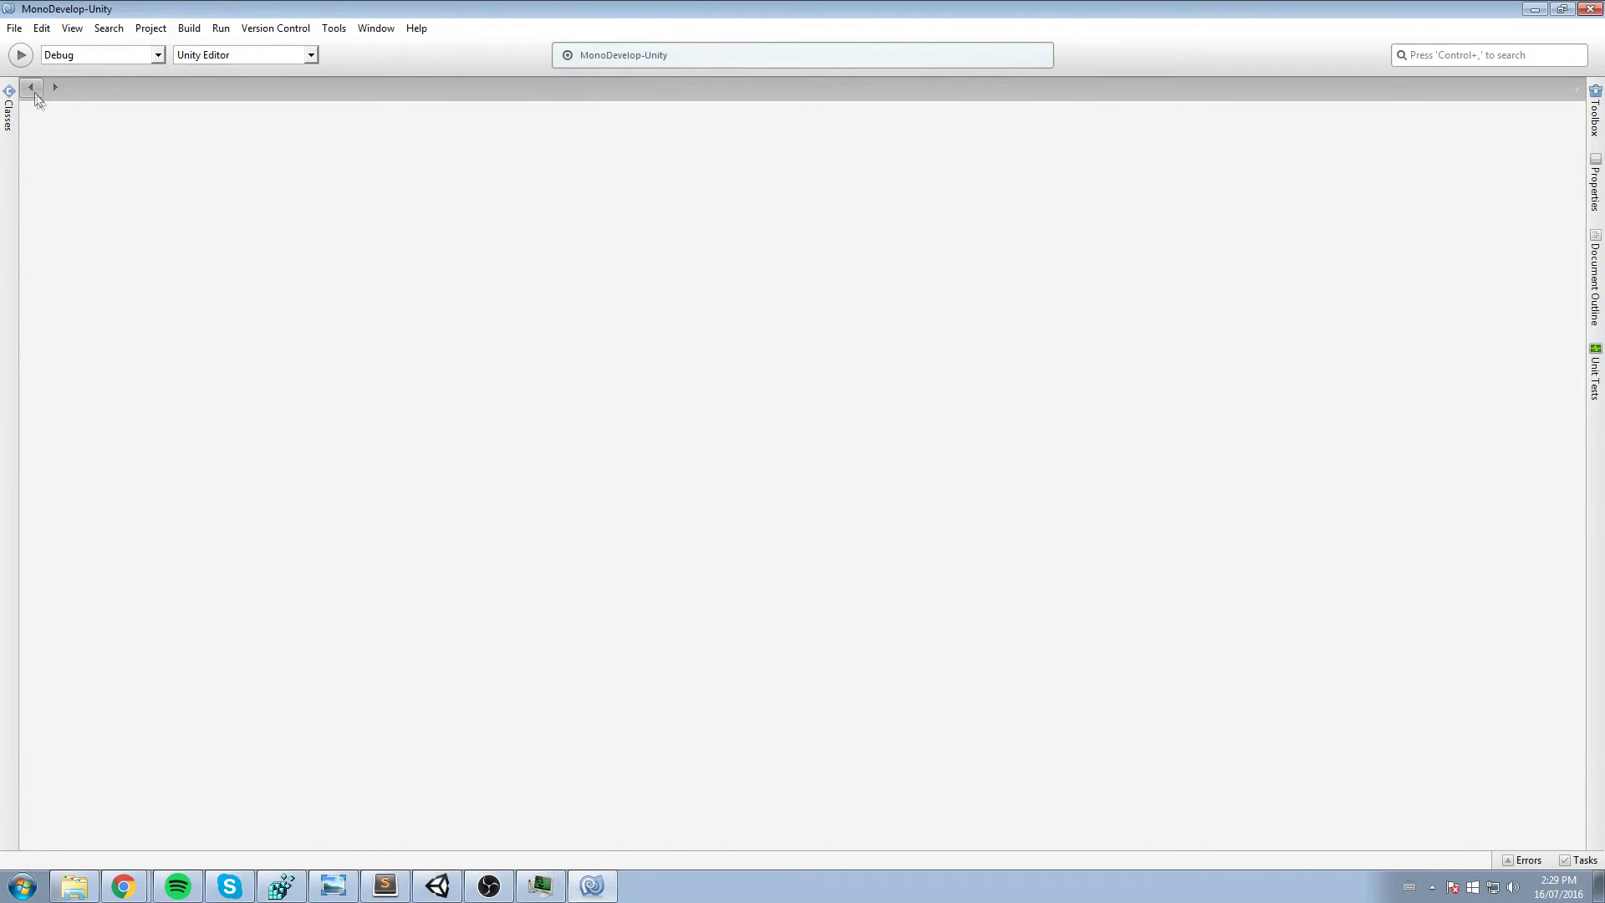
pyautogui.click(1592, 11)
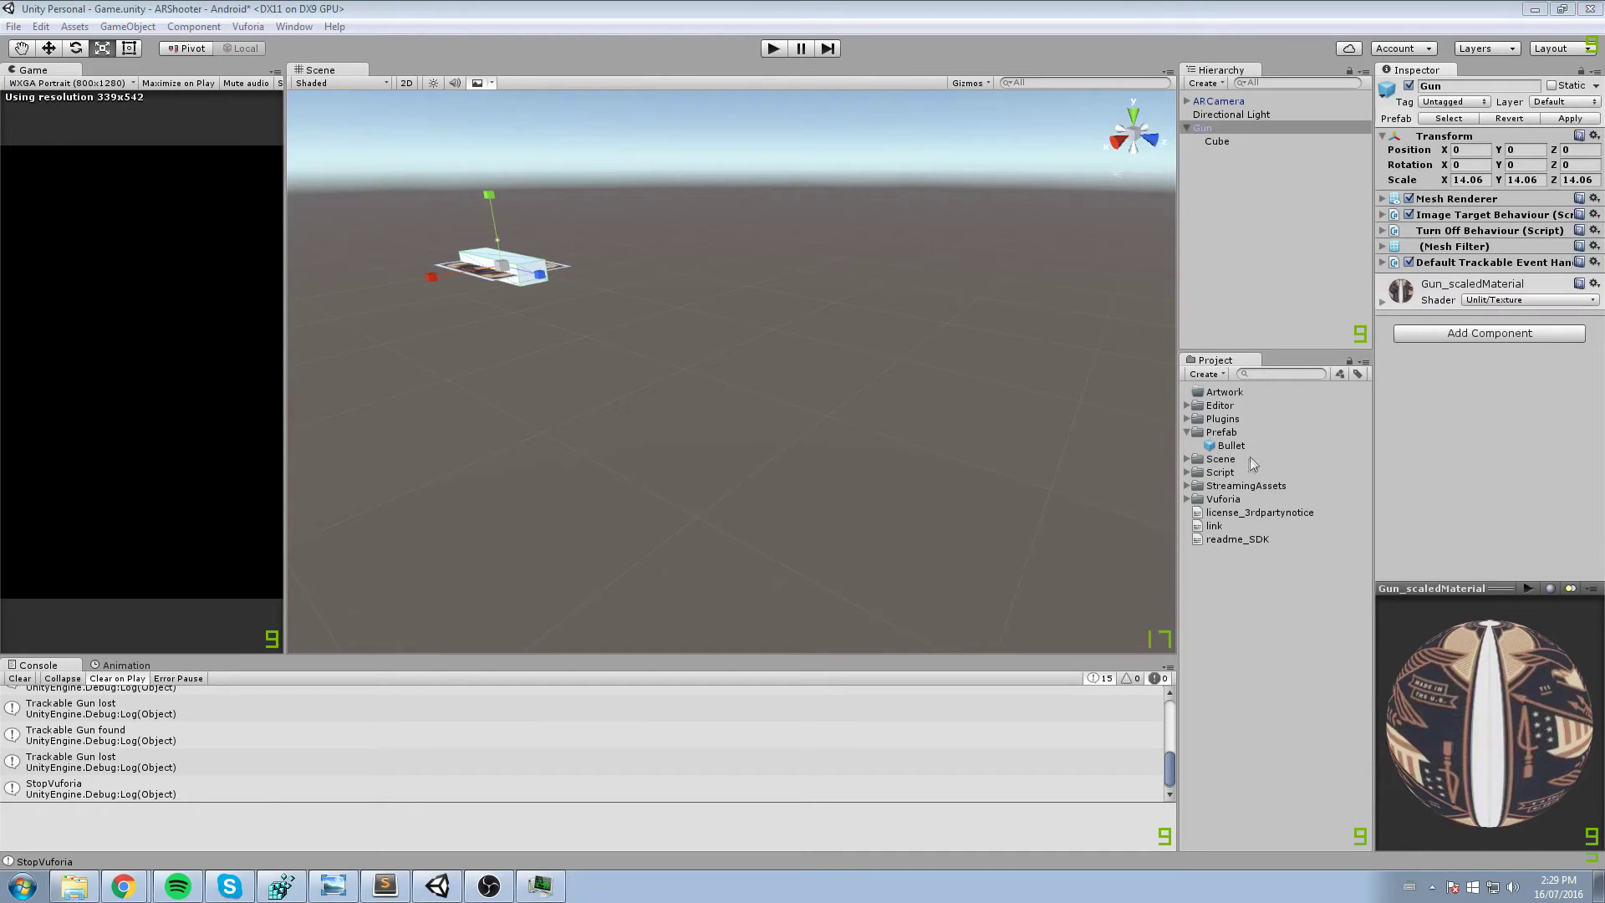
pyautogui.click(1254, 141)
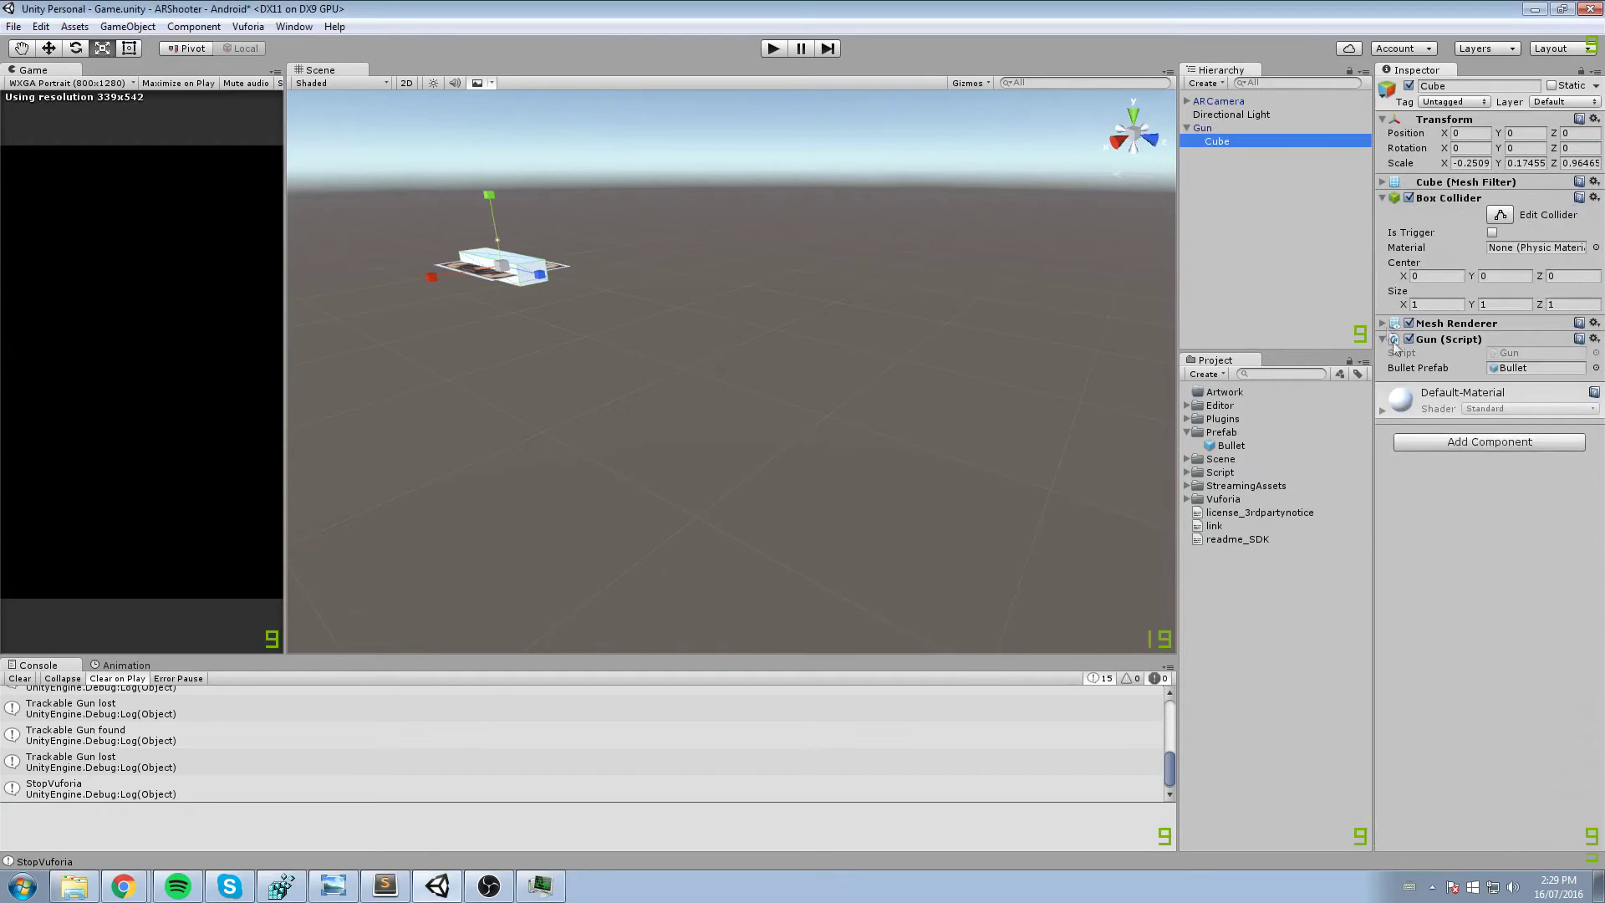
pyautogui.click(1501, 354)
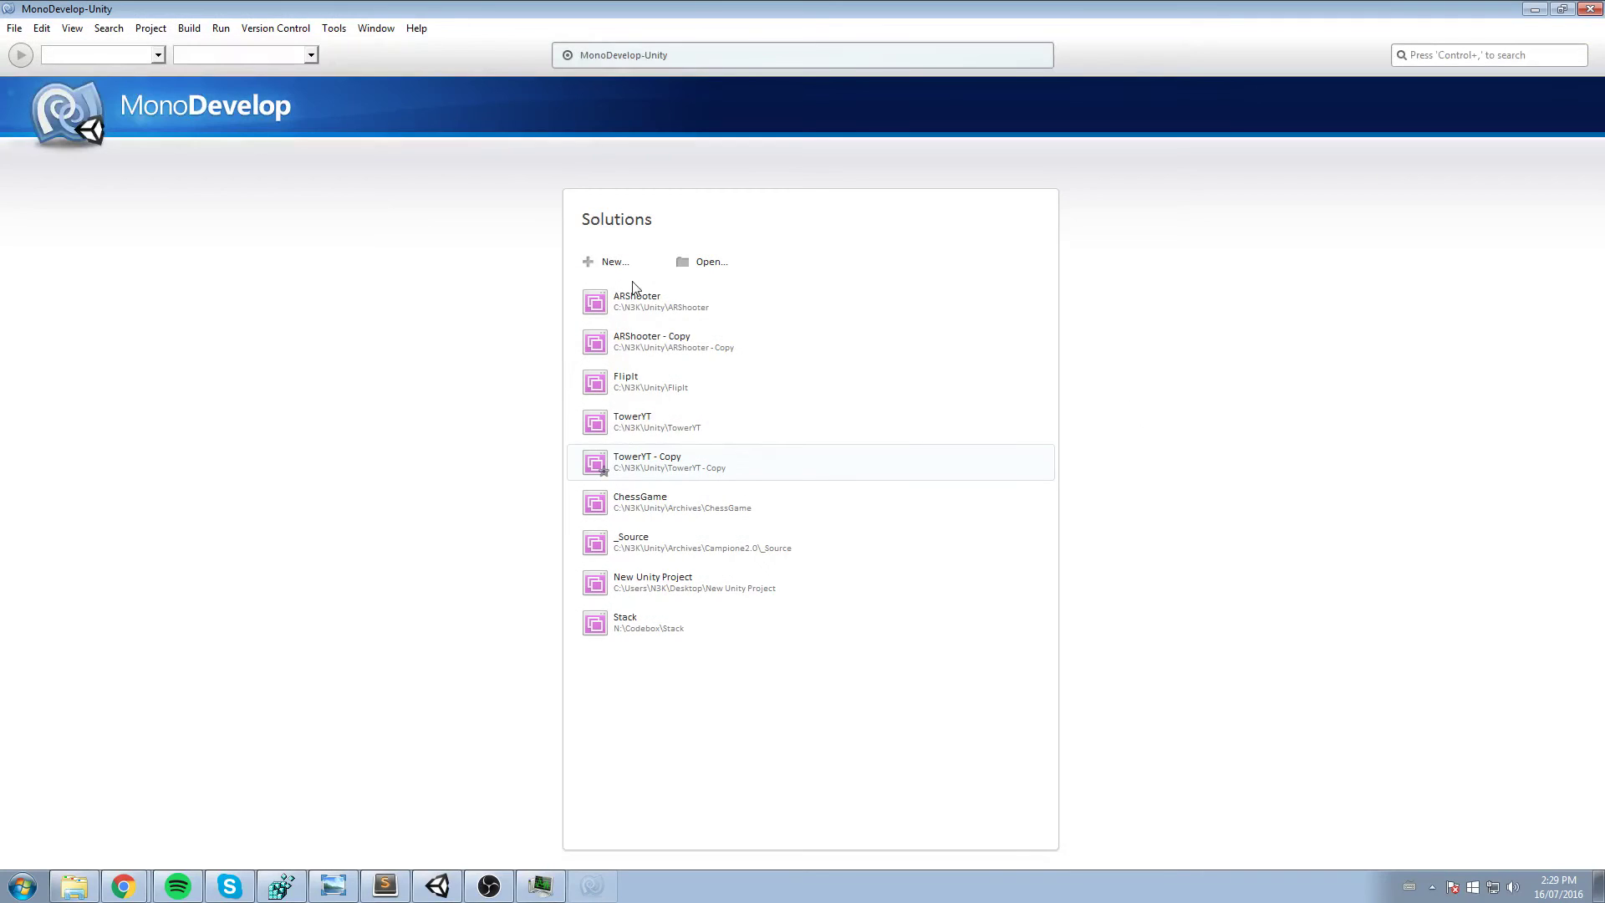
pyautogui.click(265, 222)
# - Declare a public Transform field named spawnPosition below bulletPrefab in the Gun script and save the file
pyautogui.keyDown('ctrl'); pyautogui.scroll(5, 232, 235); pyautogui.keyUp('ctrl')
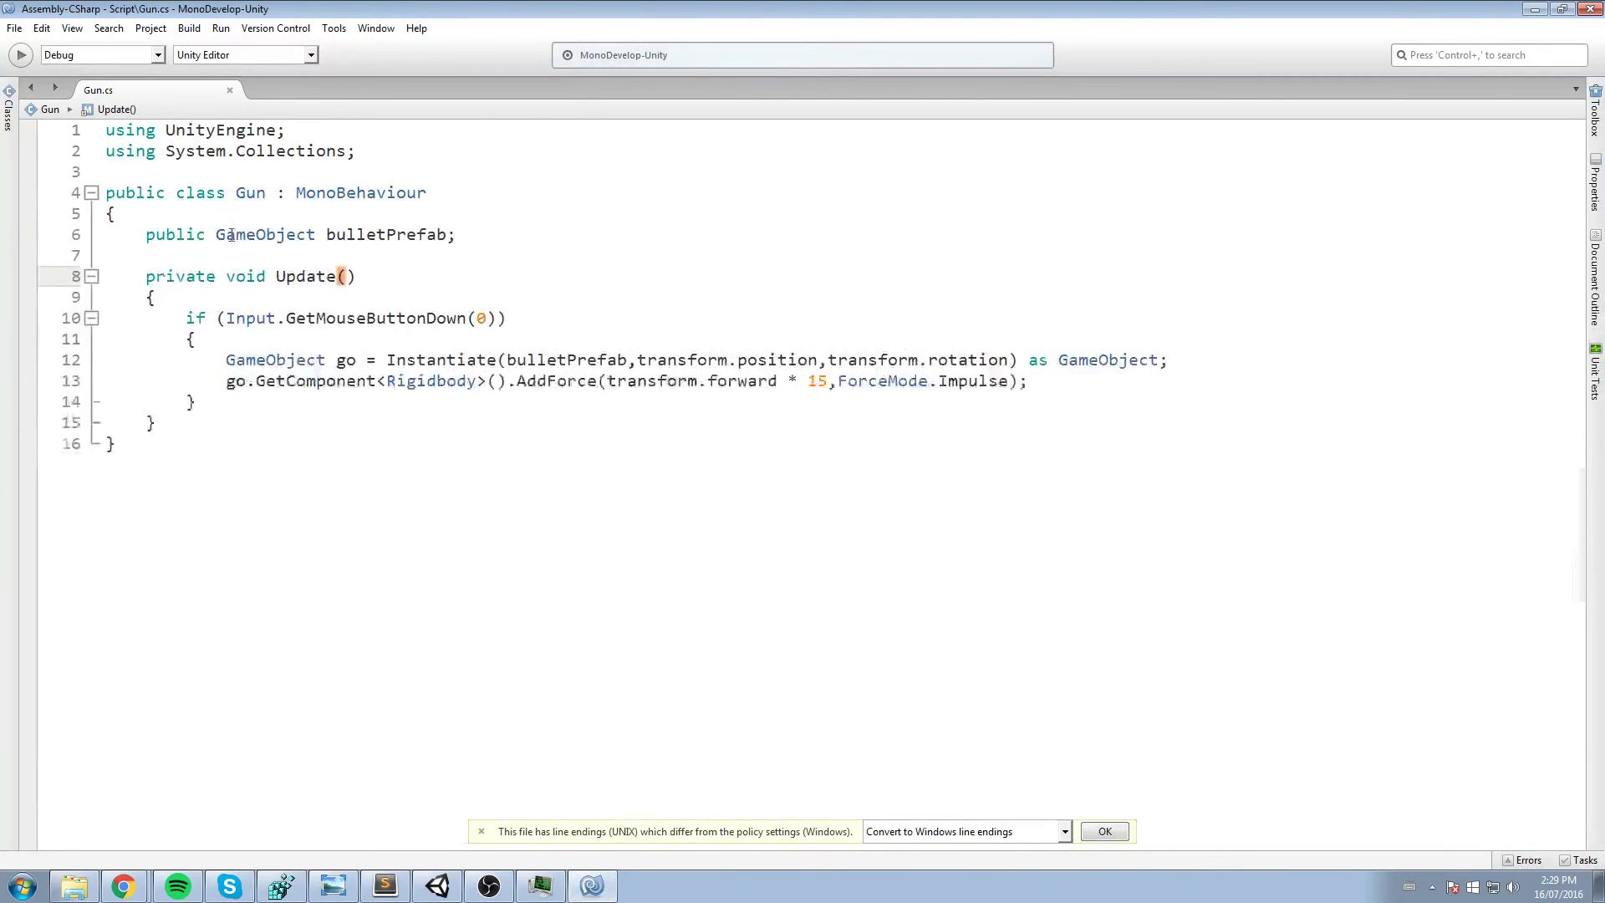
pyautogui.keyDown('ctrl'); pyautogui.scroll(2, 231, 237); pyautogui.keyUp('ctrl')
pyautogui.click(596, 280)
pyautogui.press('Return')
pyautogui.write('pu')
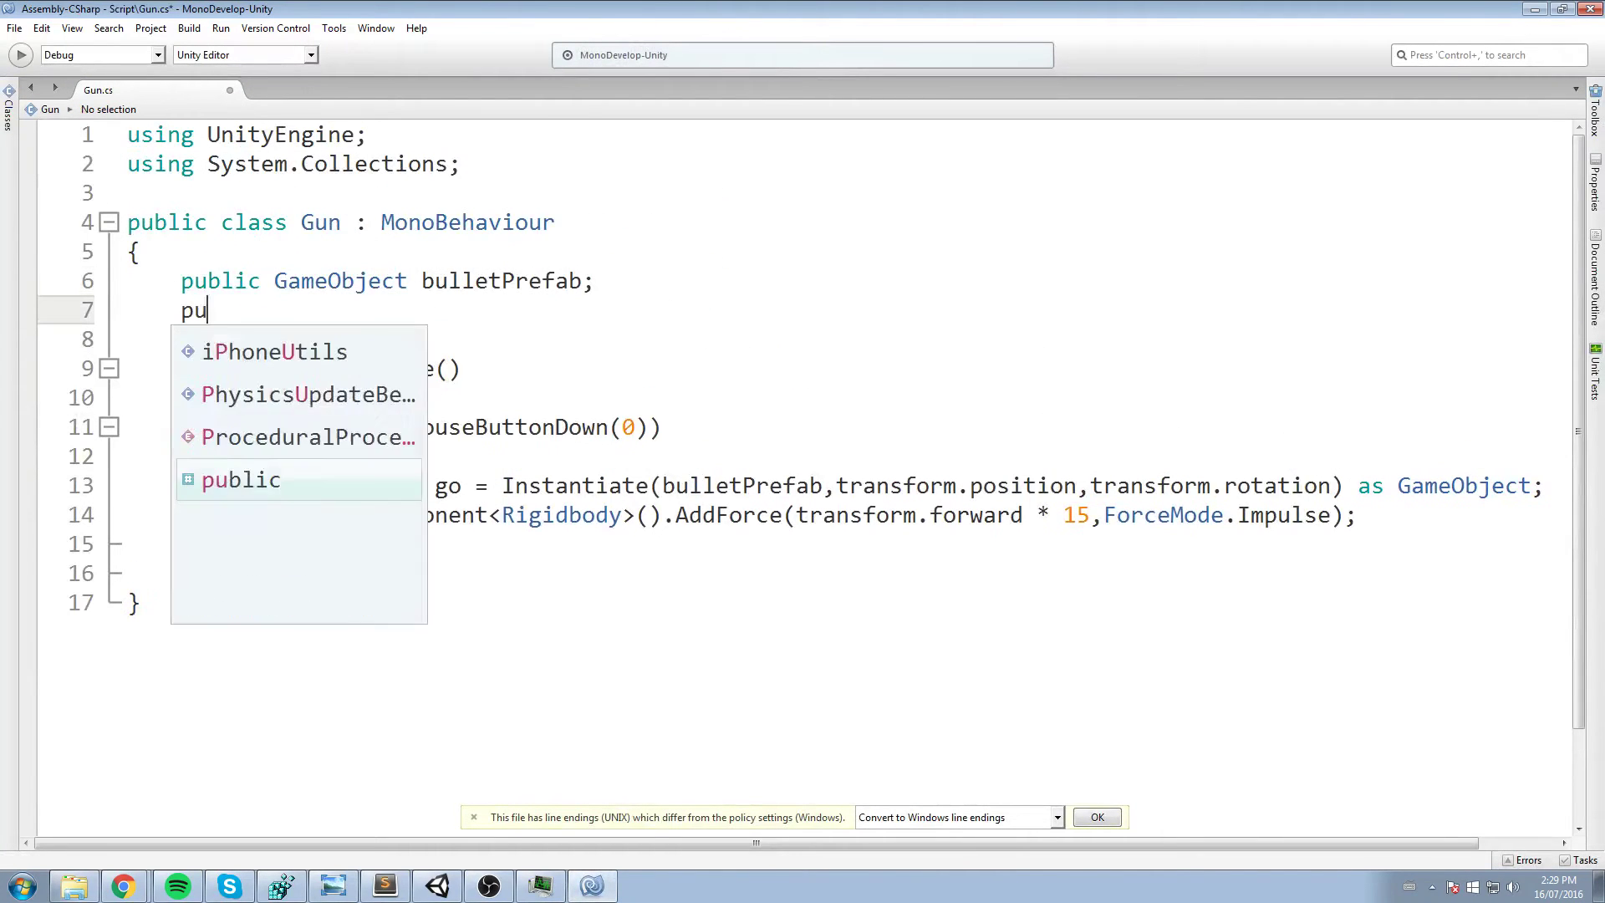
pyautogui.write('blic Vec')
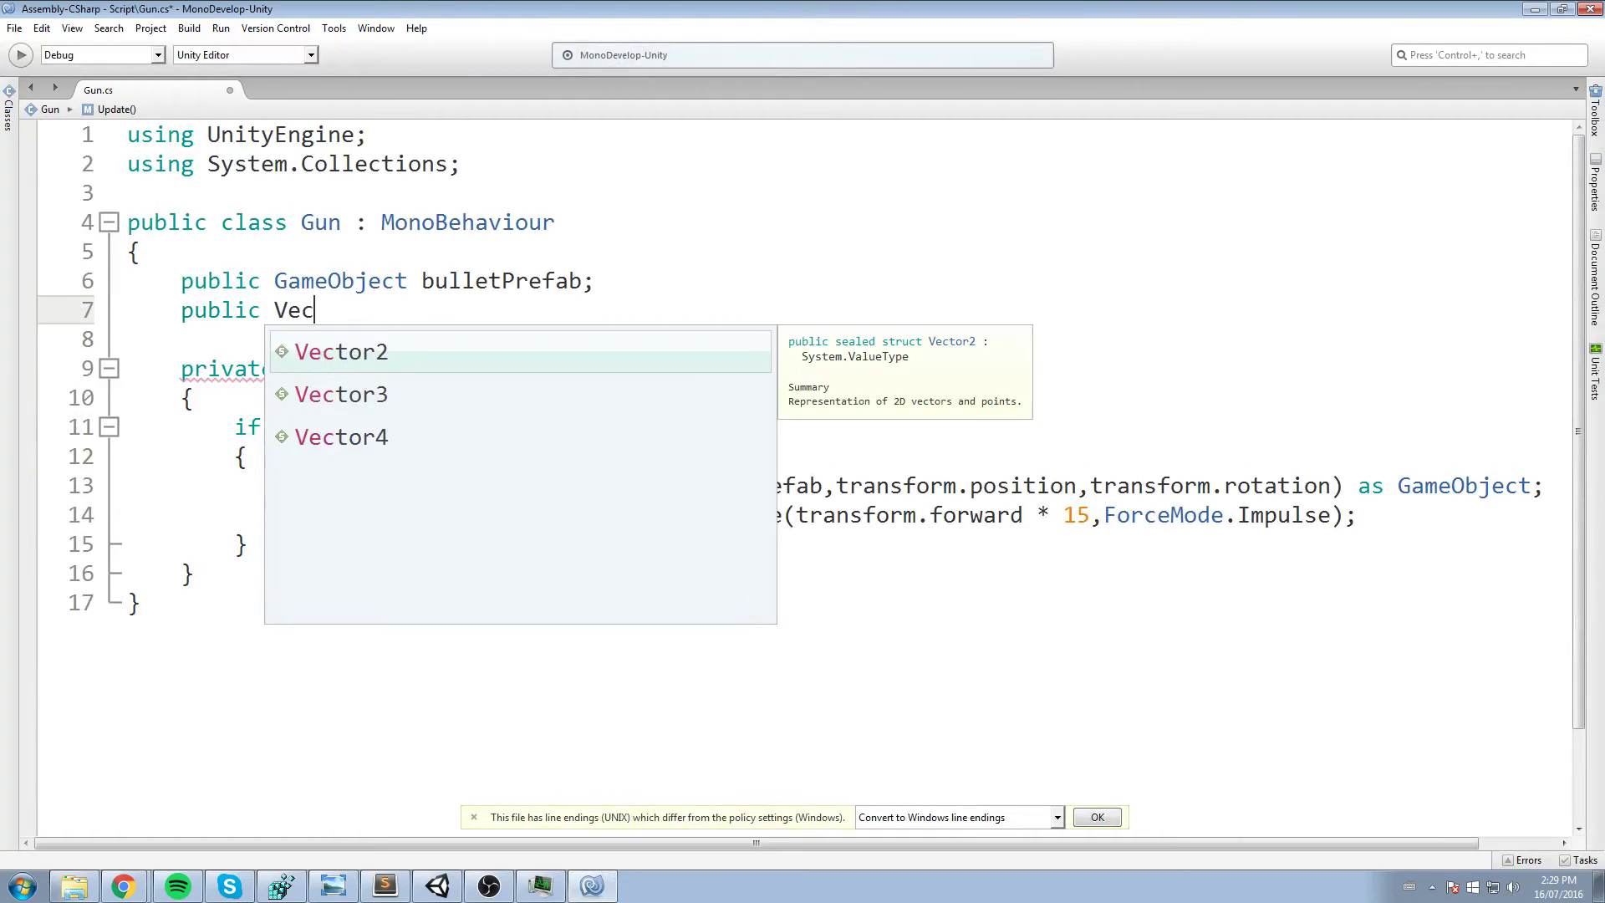
pyautogui.press('Down')
pyautogui.press('Return')
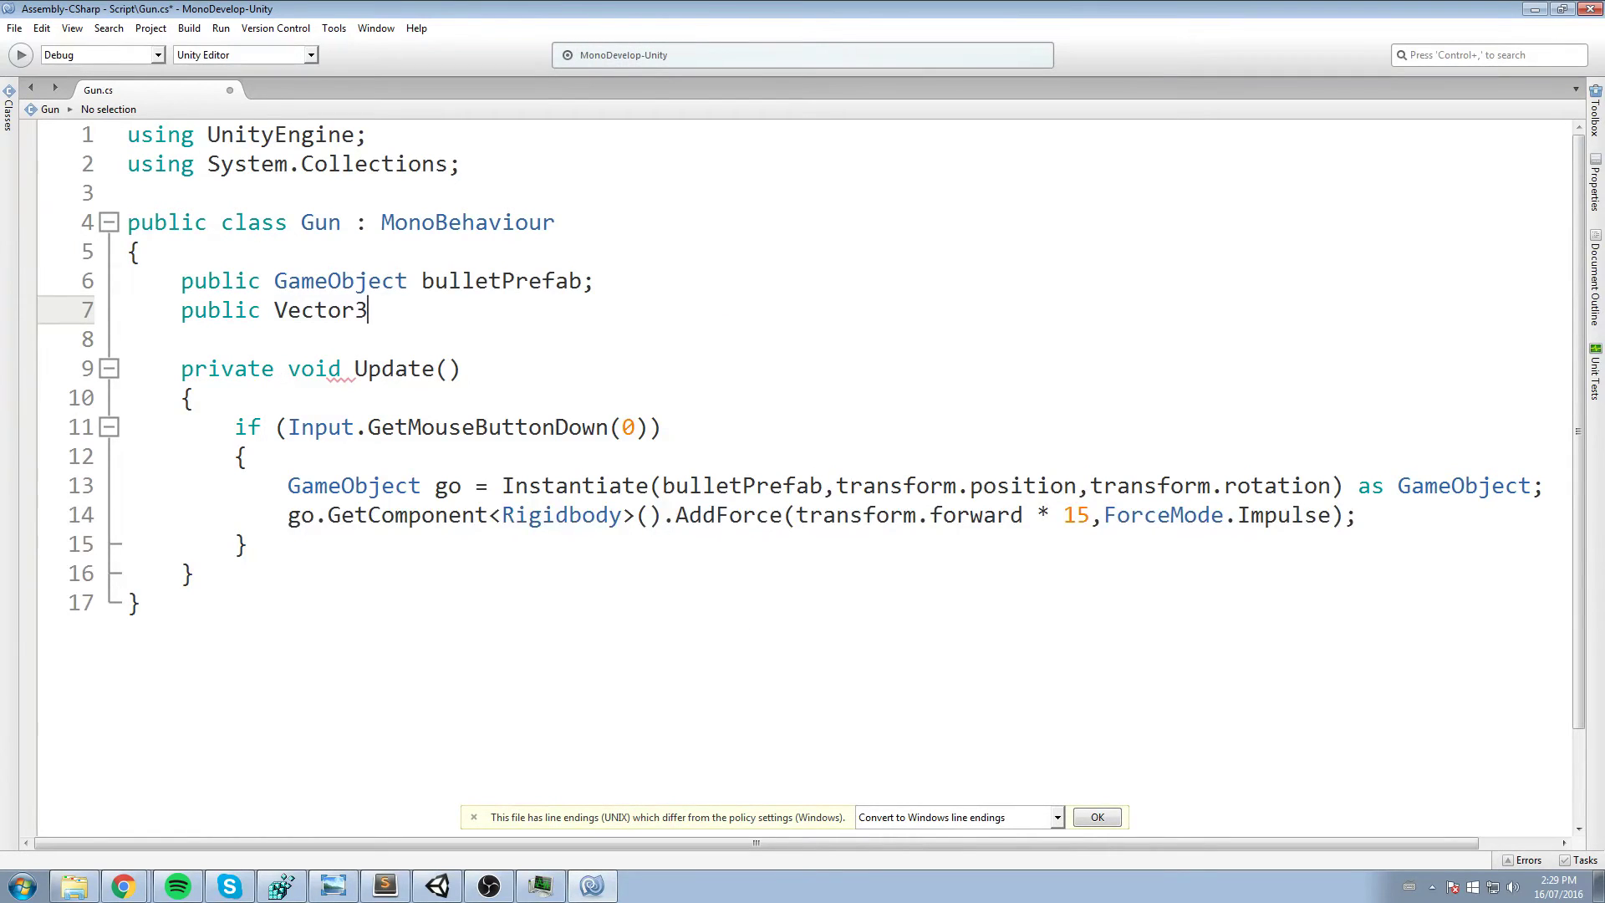
pyautogui.hotkey('ctrl', 'shift', 'Left')
pyautogui.write('Tran')
pyautogui.press('Return')
pyautogui.write('spawnPosition;')
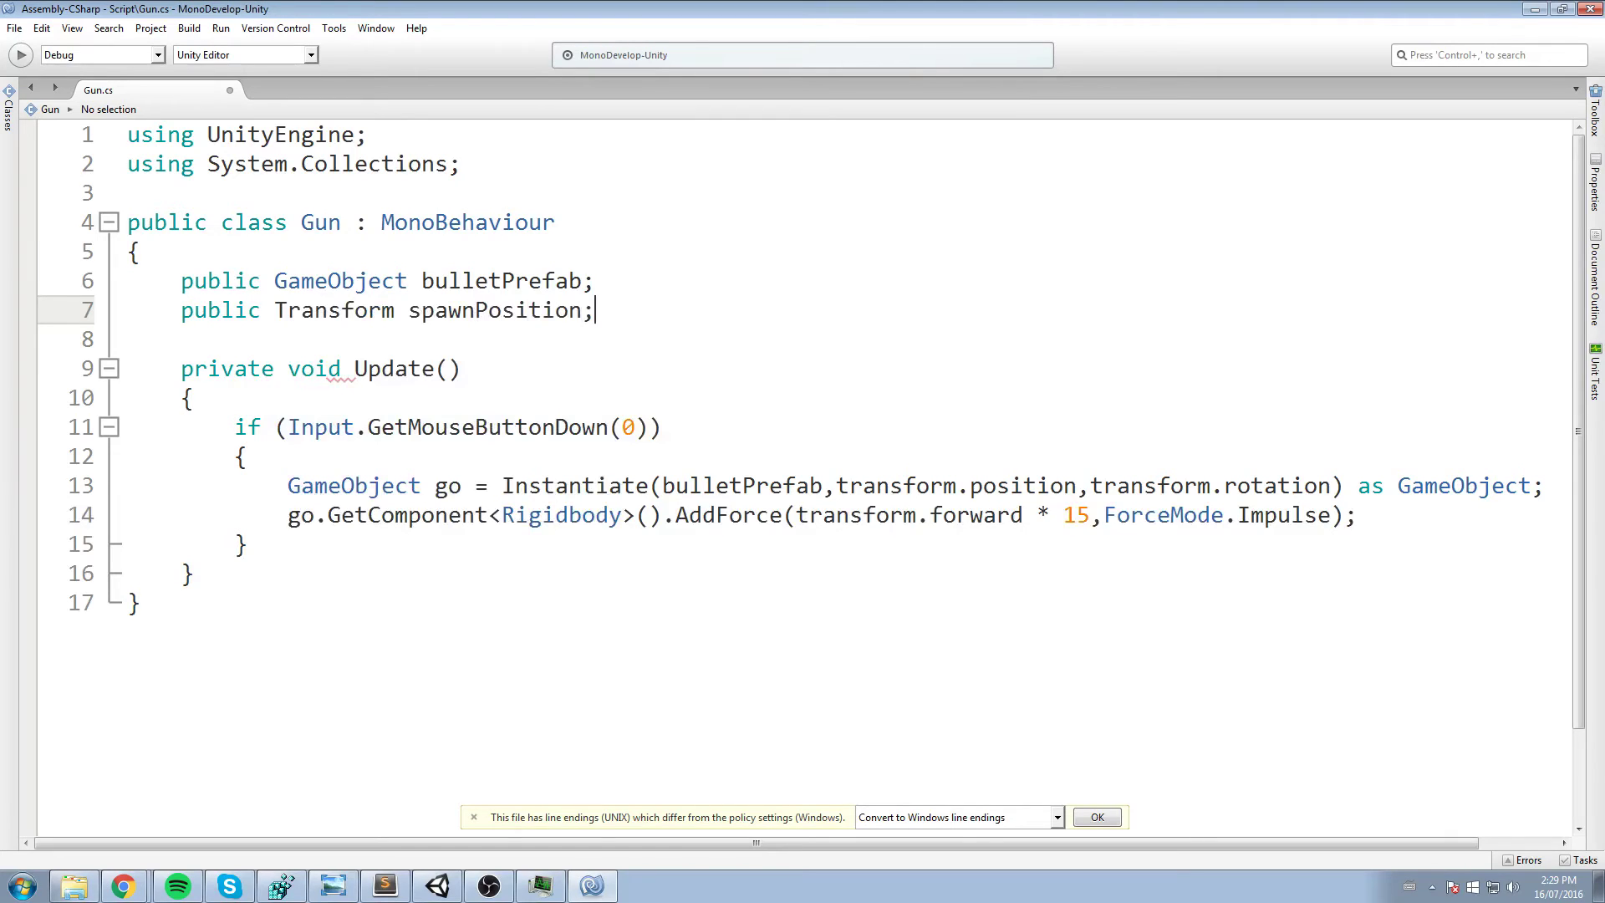
pyautogui.hotkey('ctrl', 's')
# - Rename the new Transform field in the Gun script to spawnObject
pyautogui.doubleClick(466, 314)
pyautogui.click(645, 329)
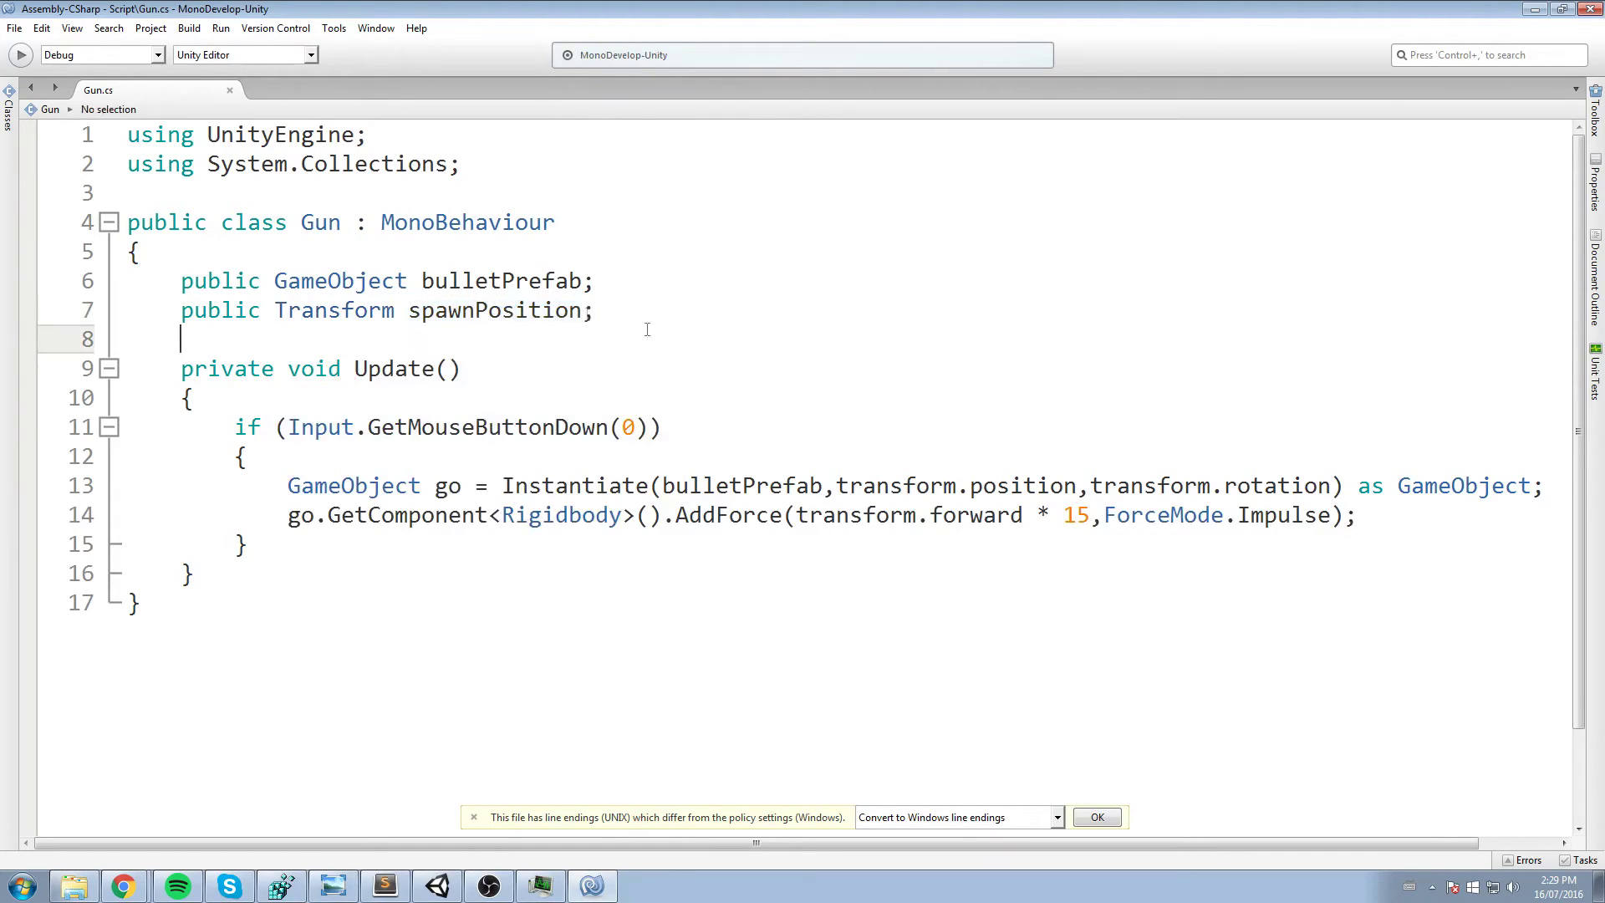
pyautogui.doubleClick(514, 308)
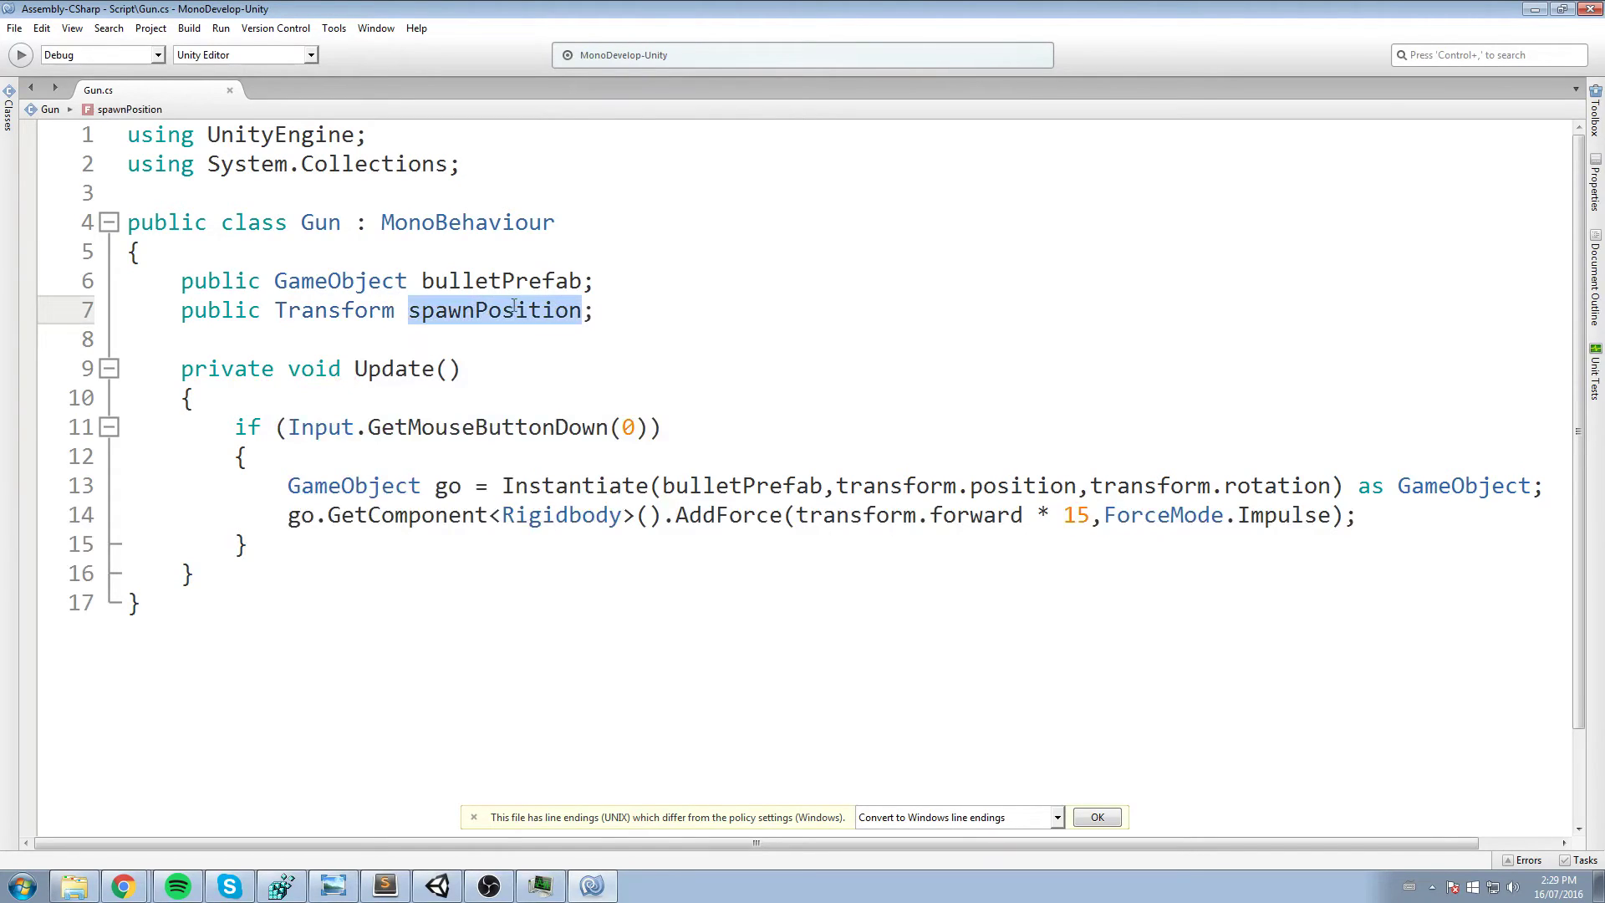
pyautogui.doubleClick(485, 311)
pyautogui.write('spawnObject')
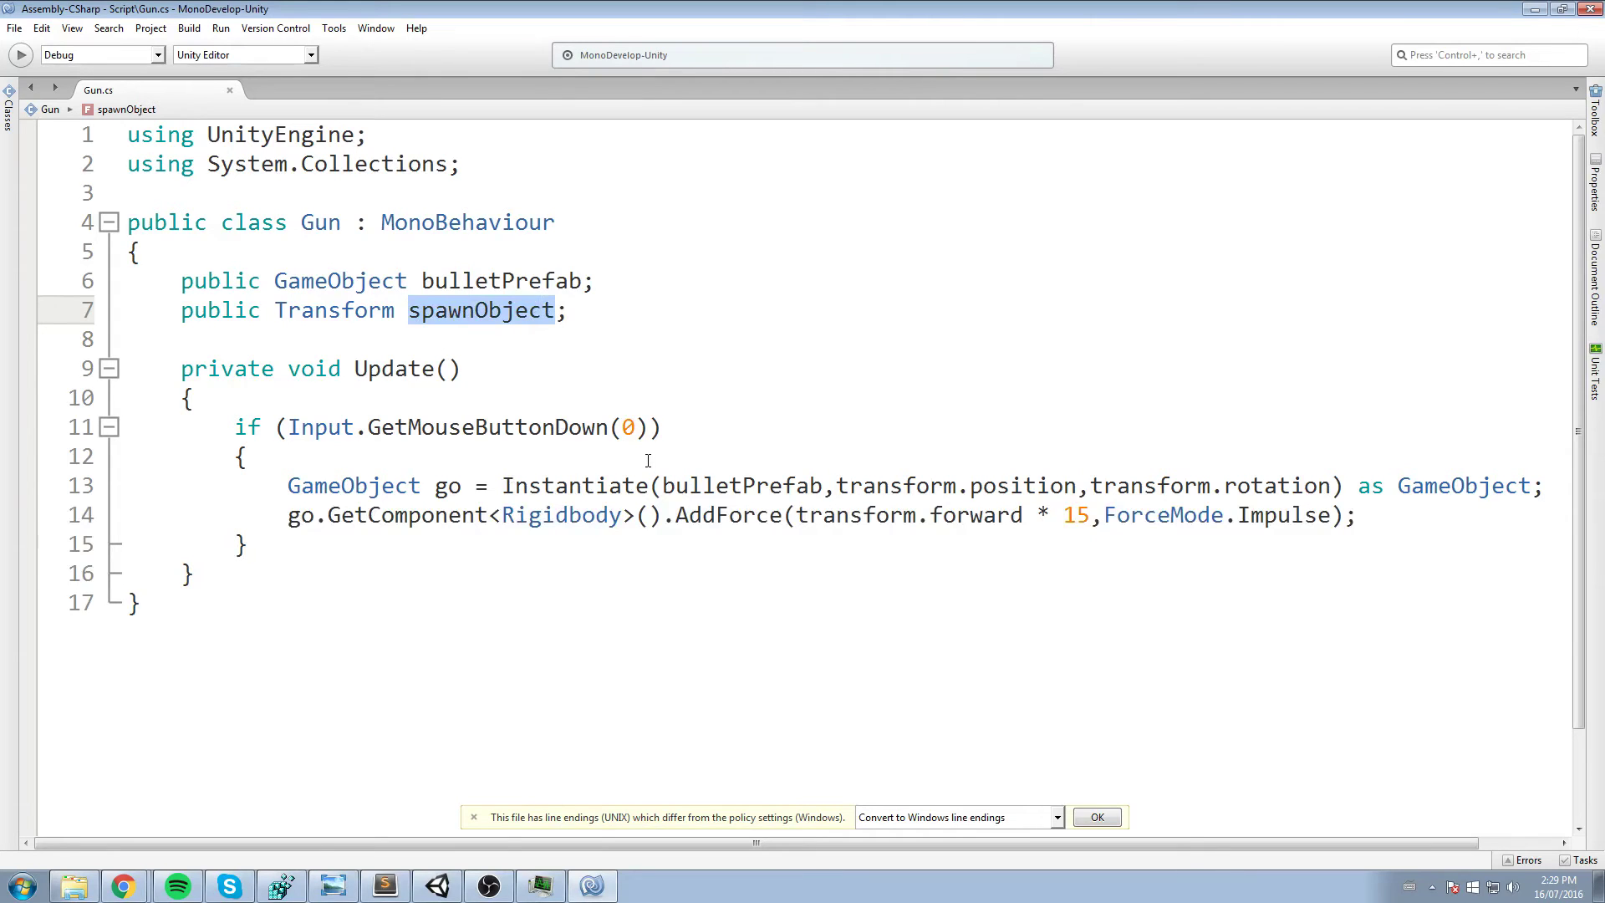
# - Replace transform.position with spawnObject.position in the Instantiate call and save the script
pyautogui.click(1067, 487)
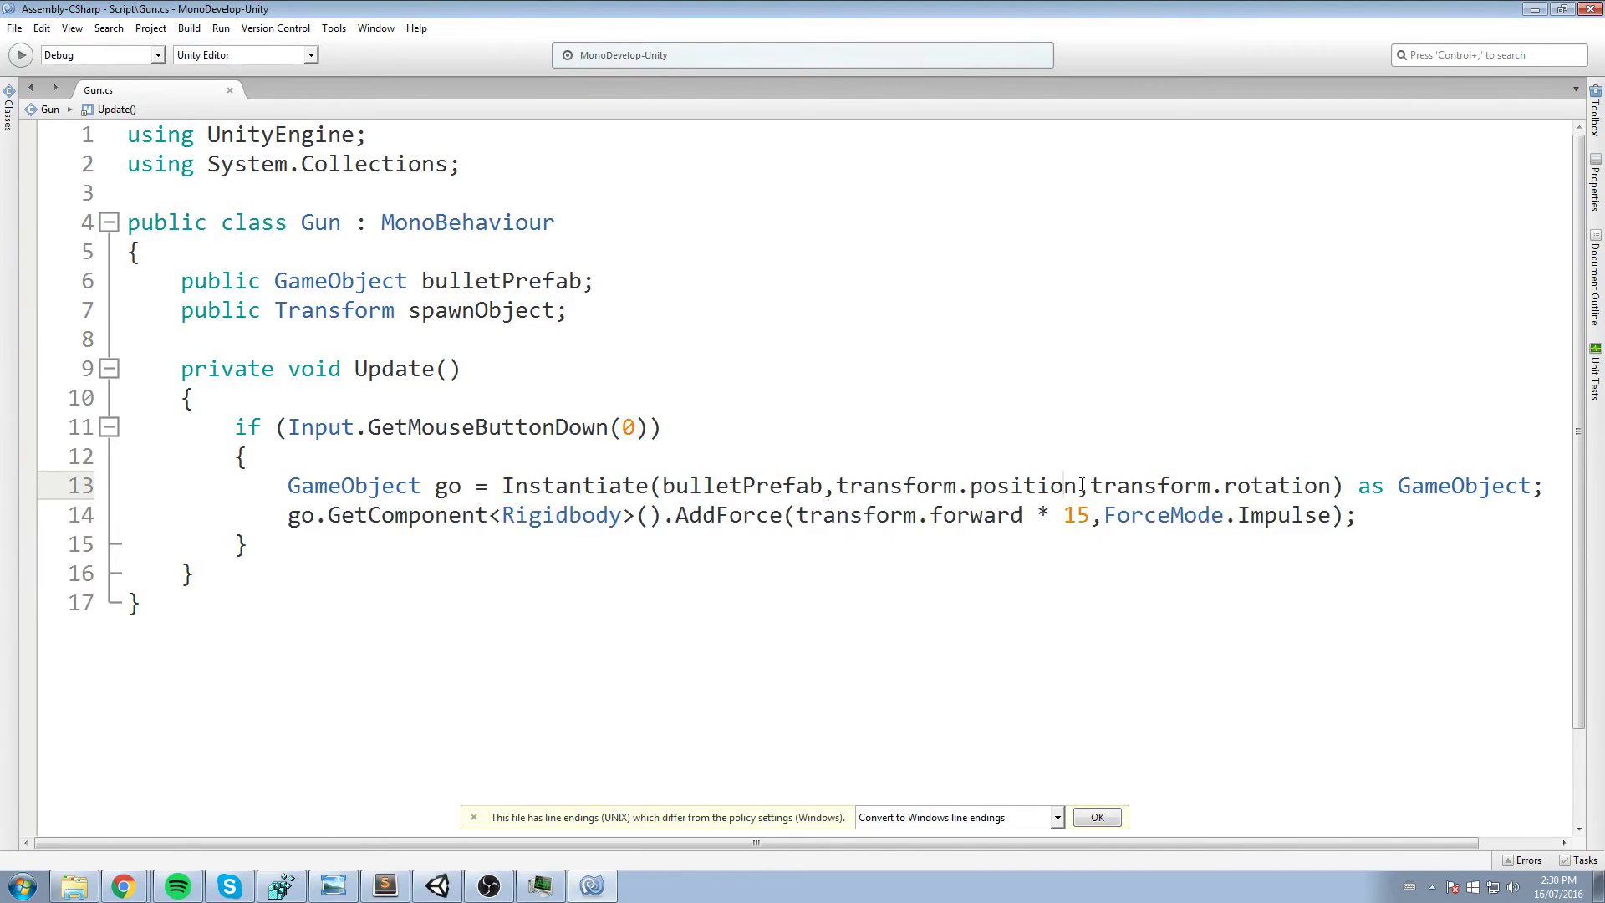
pyautogui.moveTo(1079, 486); pyautogui.dragTo(837, 486)
pyautogui.write('spawnObject.')
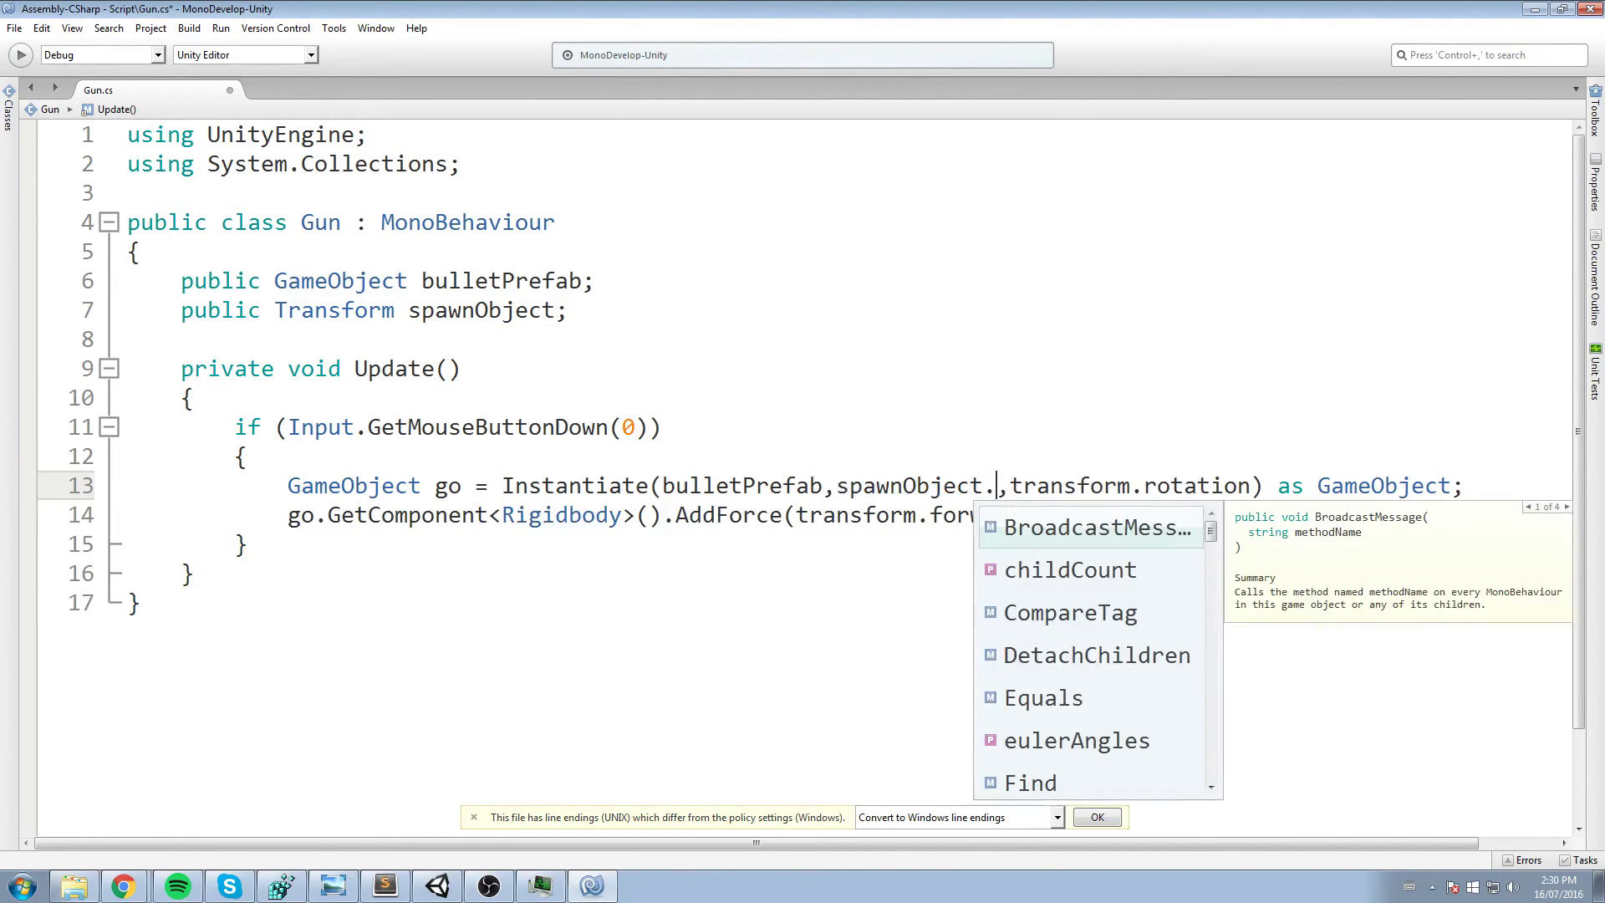
pyautogui.write('pos')
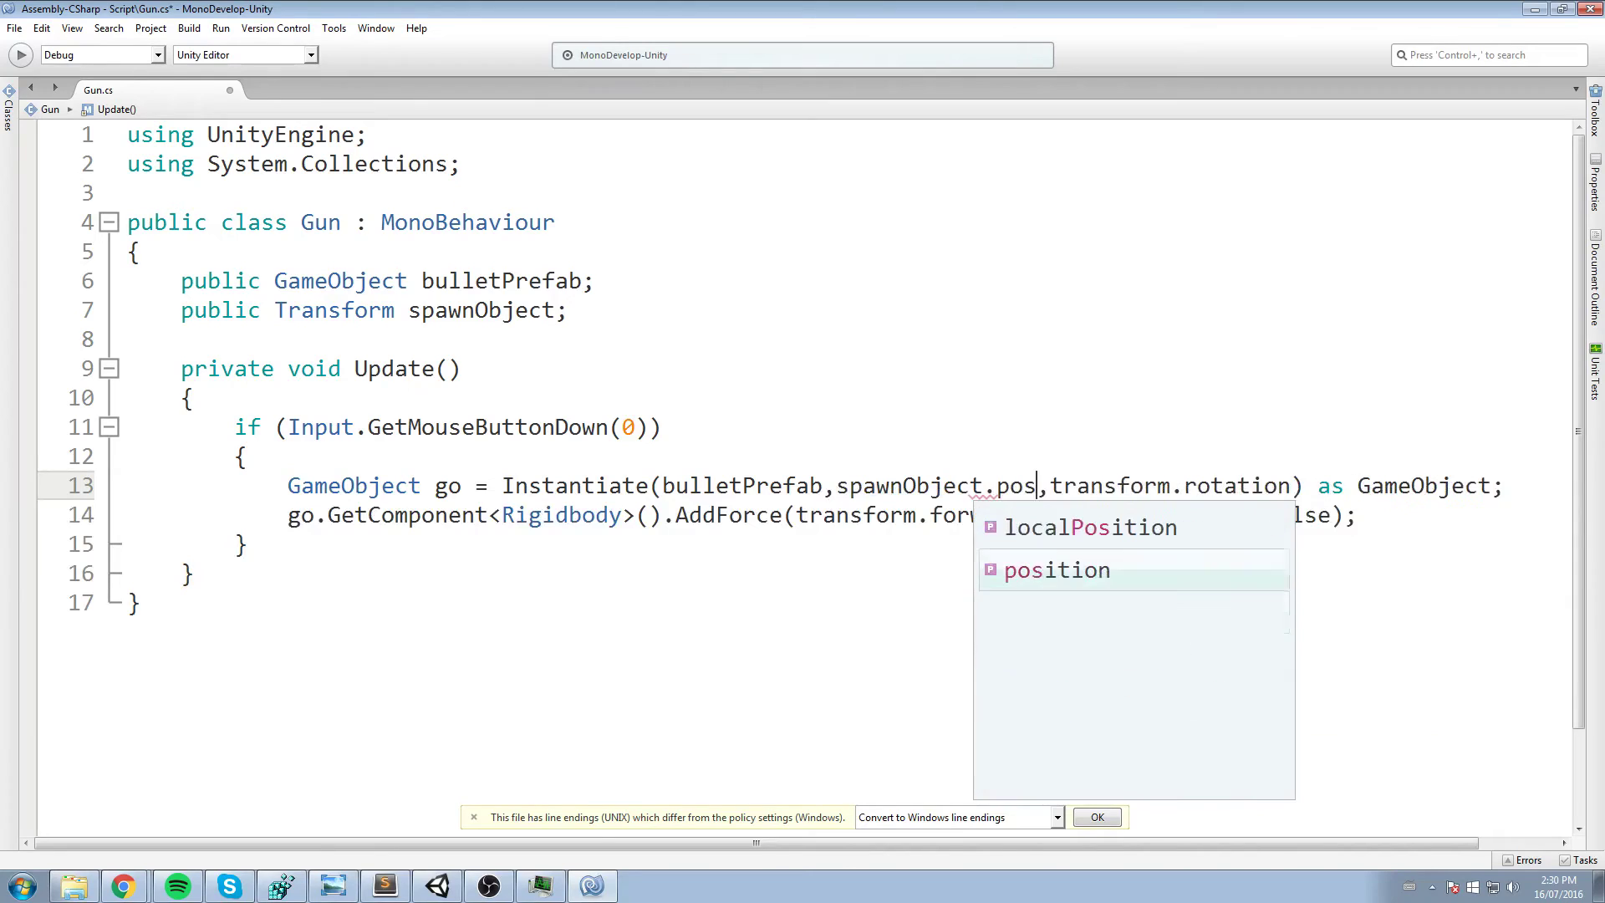
pyautogui.press('Return')
pyautogui.hotkey('ctrl', 's')
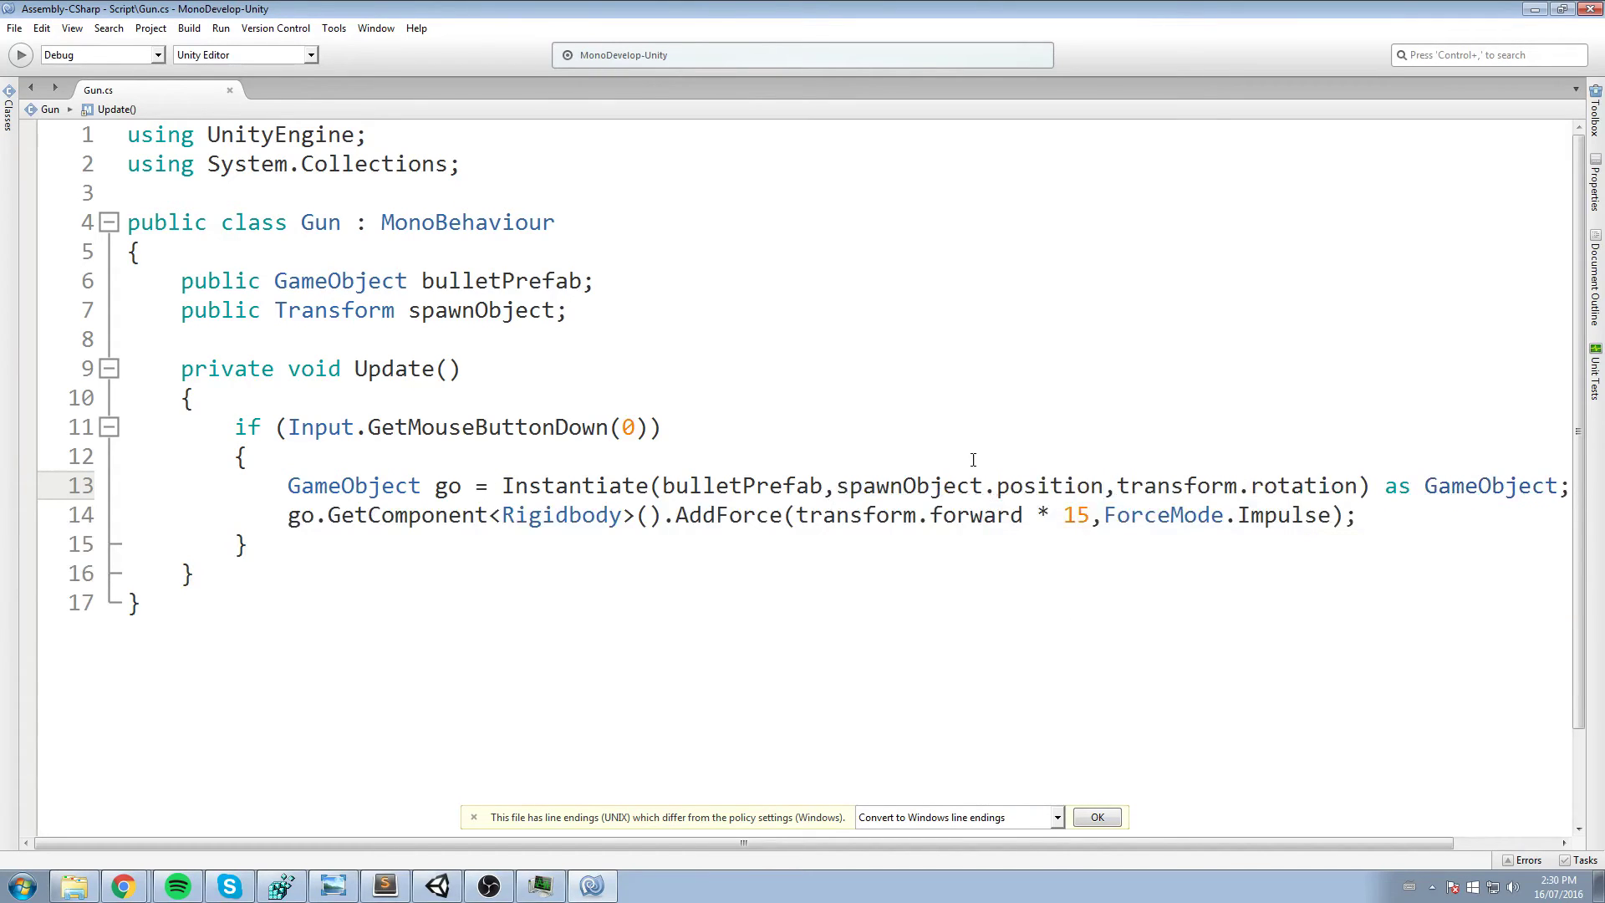
# - Replace transform with spawnObject in the Instantiate call's rotation argument, so it reads spawnObject.rotation
pyautogui.doubleClick(949, 479)
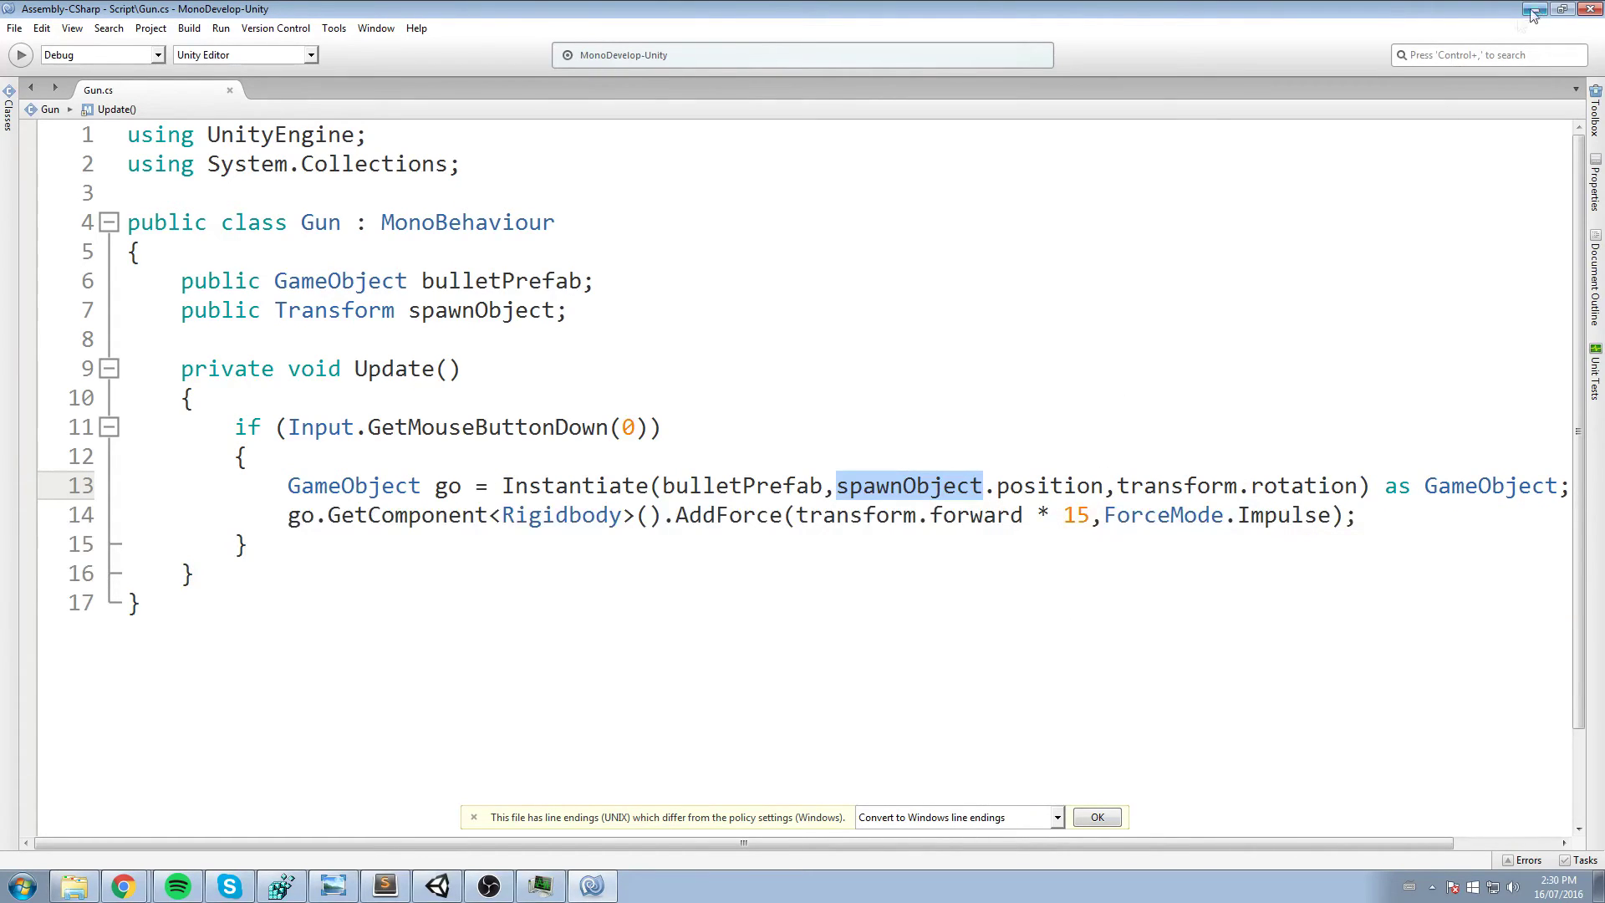
pyautogui.hotkey('ctrl', 'c')
pyautogui.click(1222, 486)
pyautogui.doubleClick(1222, 485)
pyautogui.hotkey('ctrl', 'v')
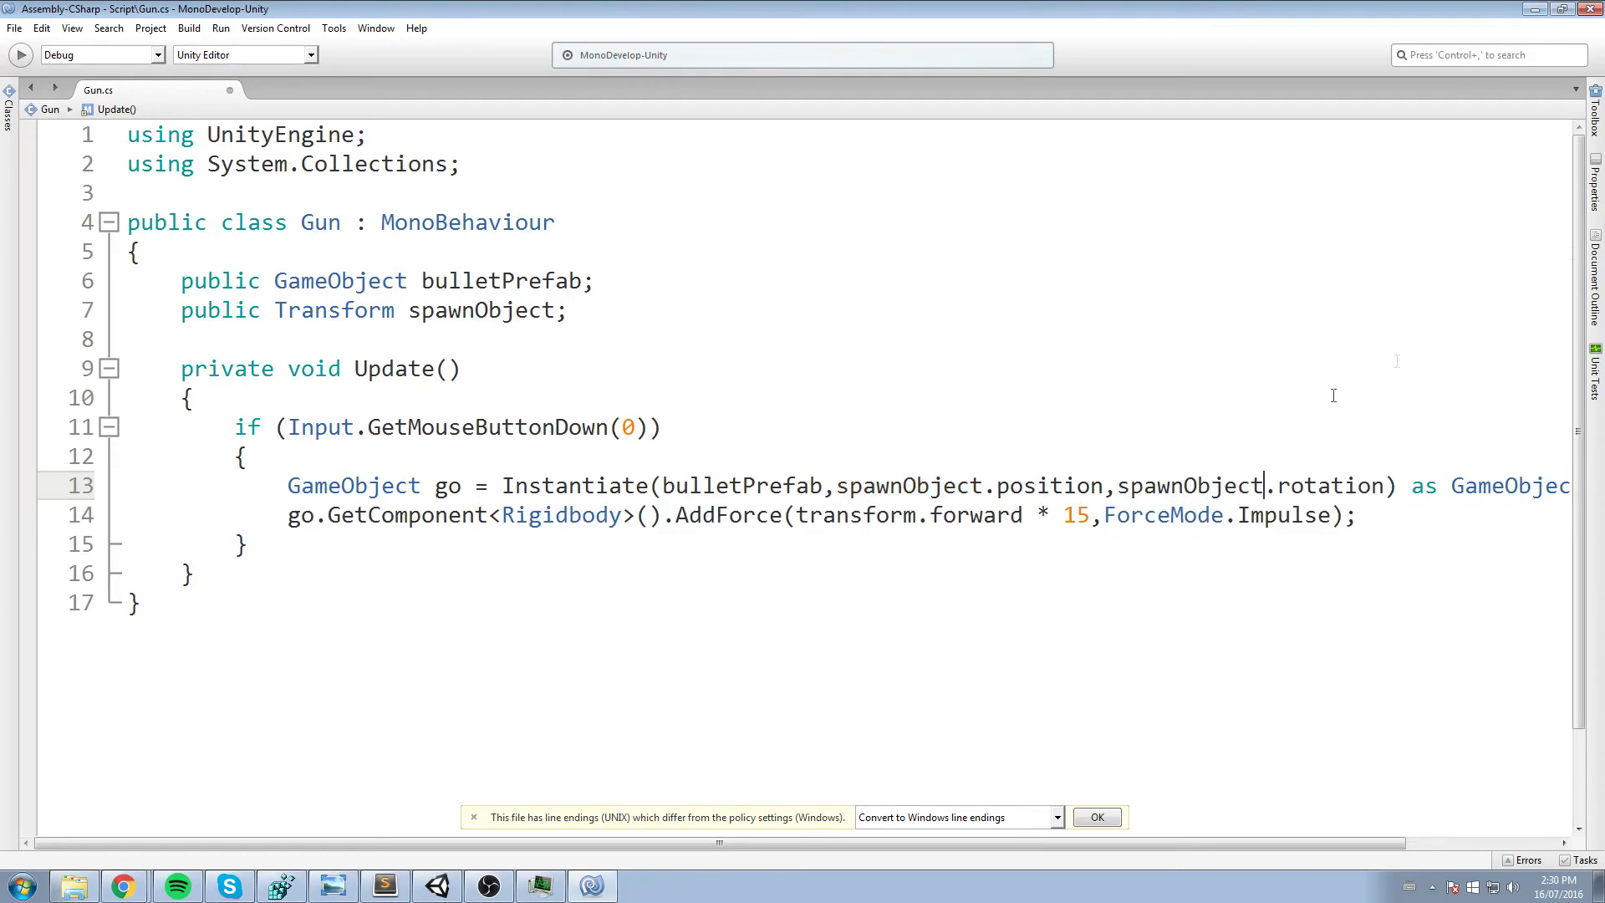
# - Switch to Unity and create an empty GameObject as a child of the Cube under Gun
pyautogui.click(1534, 10)
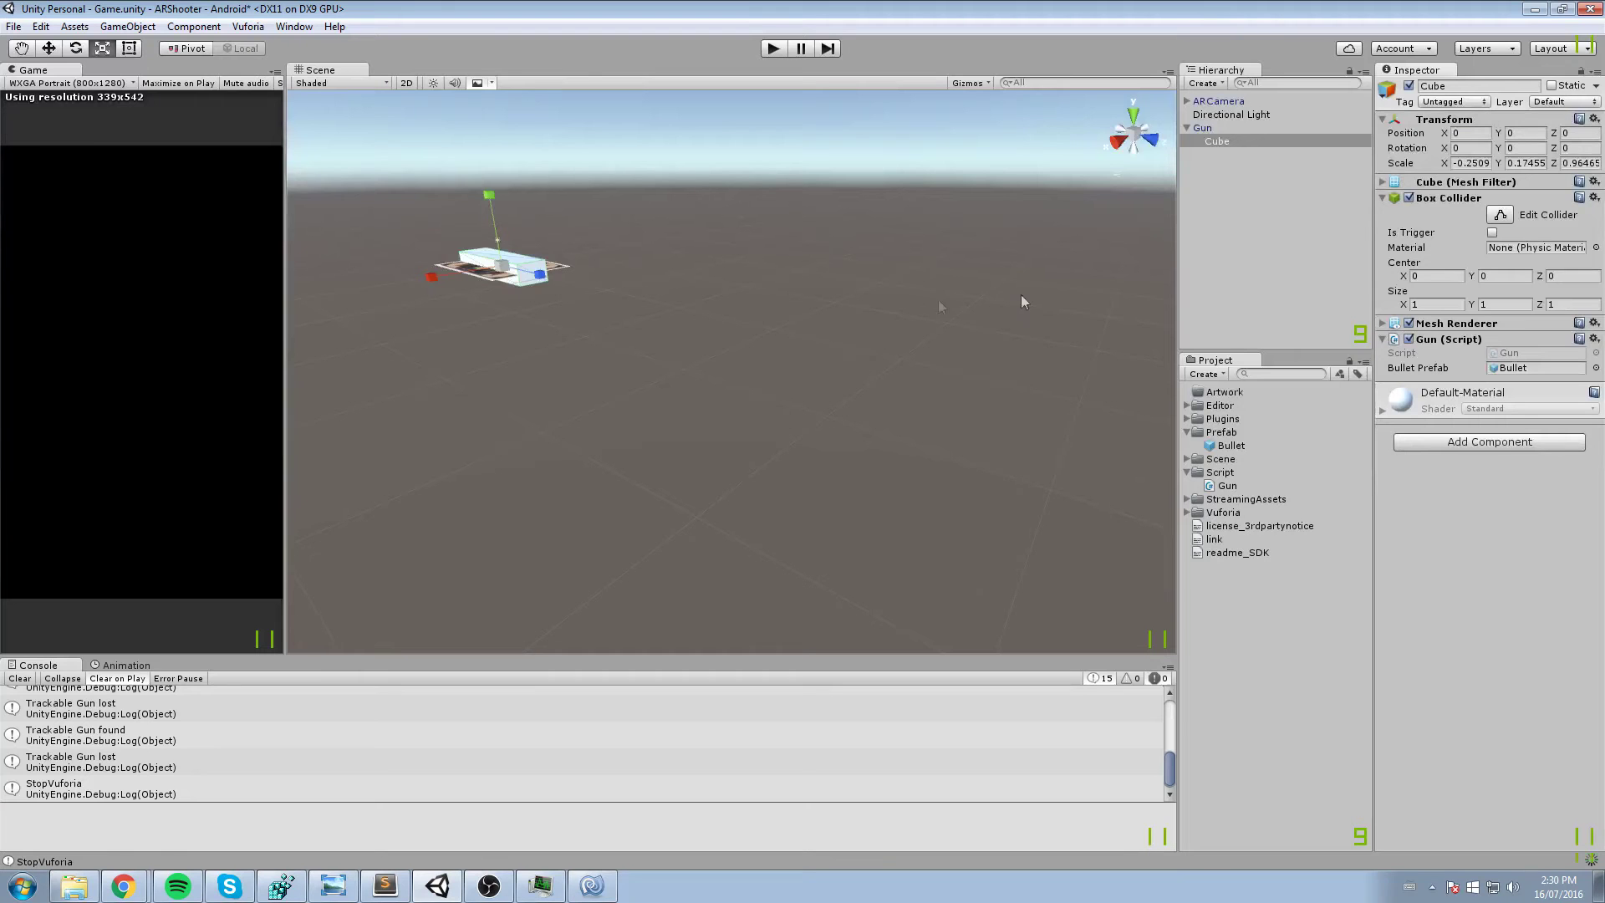
pyautogui.press('f')
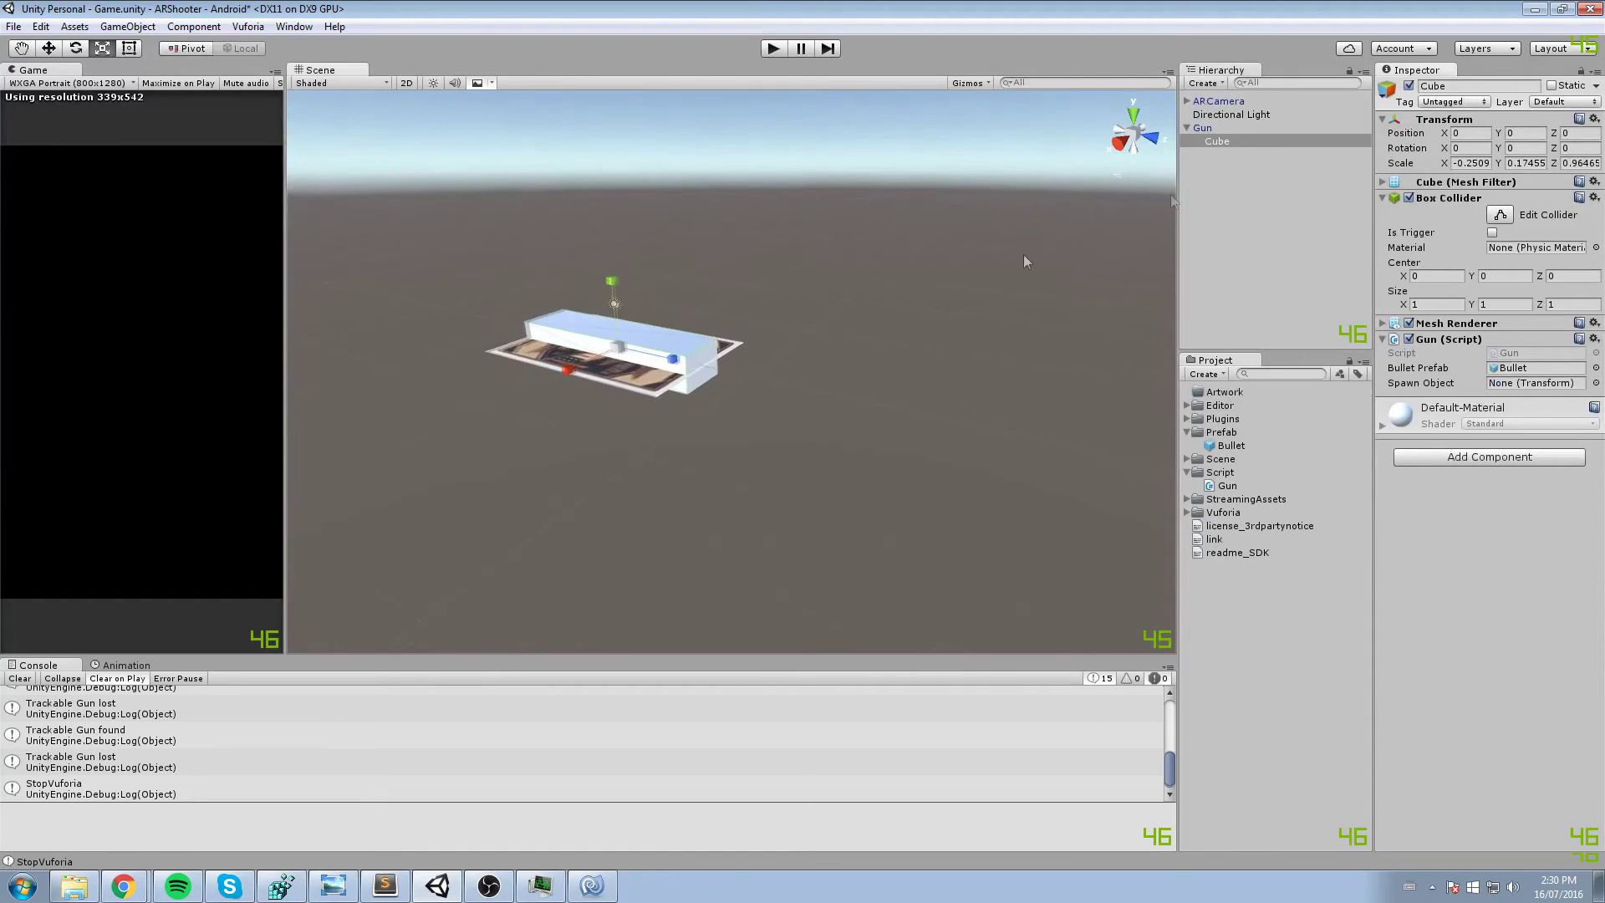
pyautogui.click(1238, 149)
pyautogui.click(1219, 140)
pyautogui.rightClick(1219, 139)
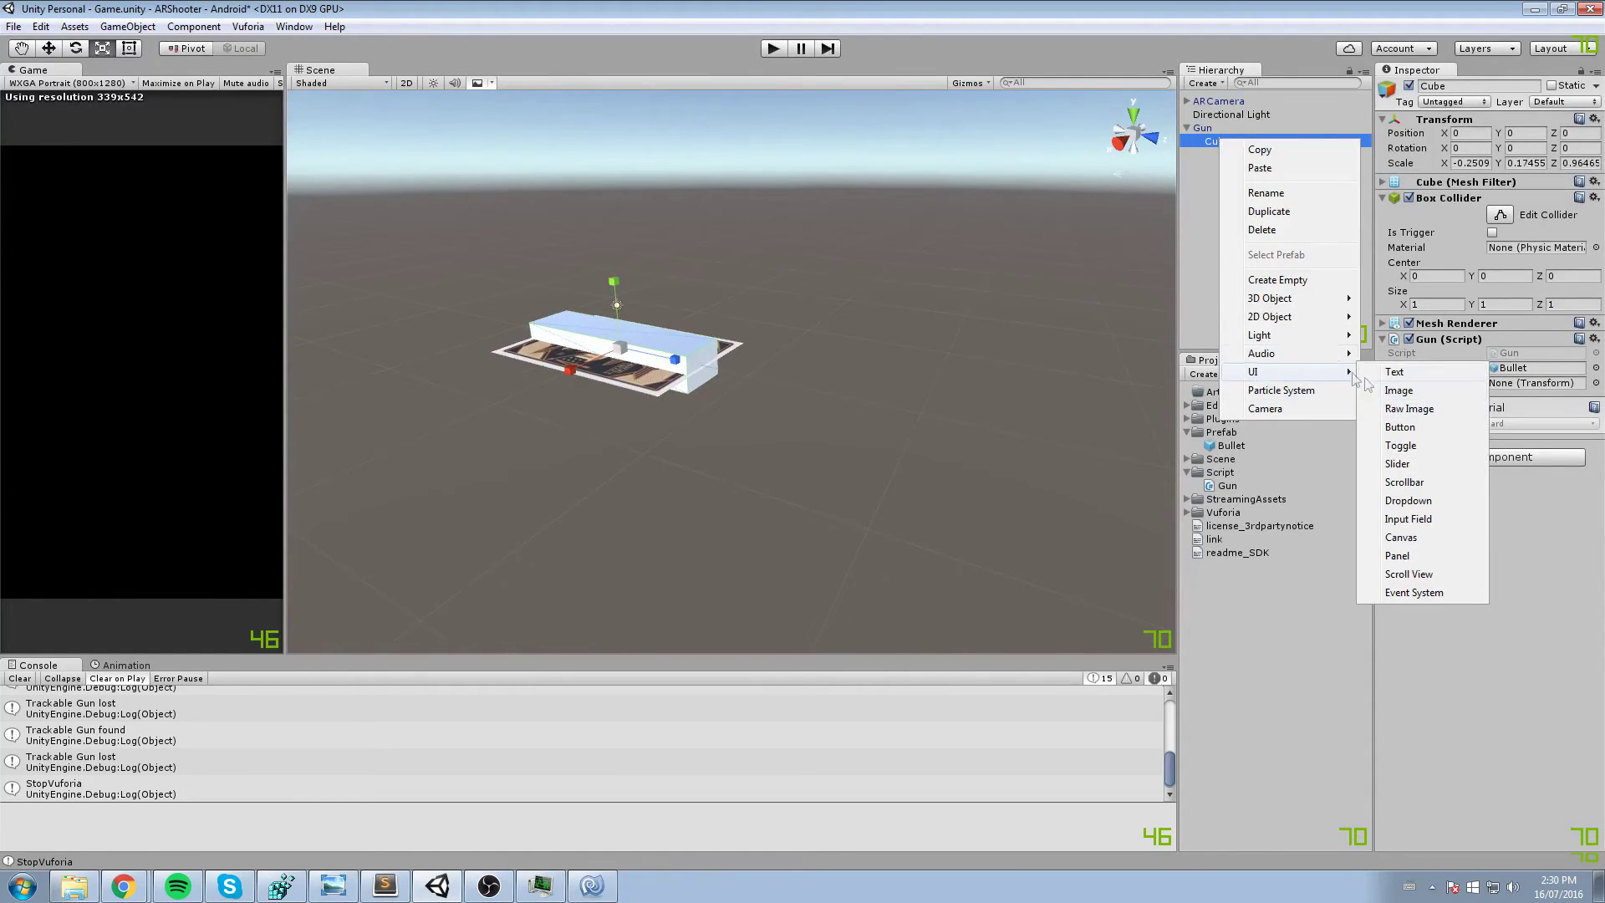
pyautogui.click(127, 26)
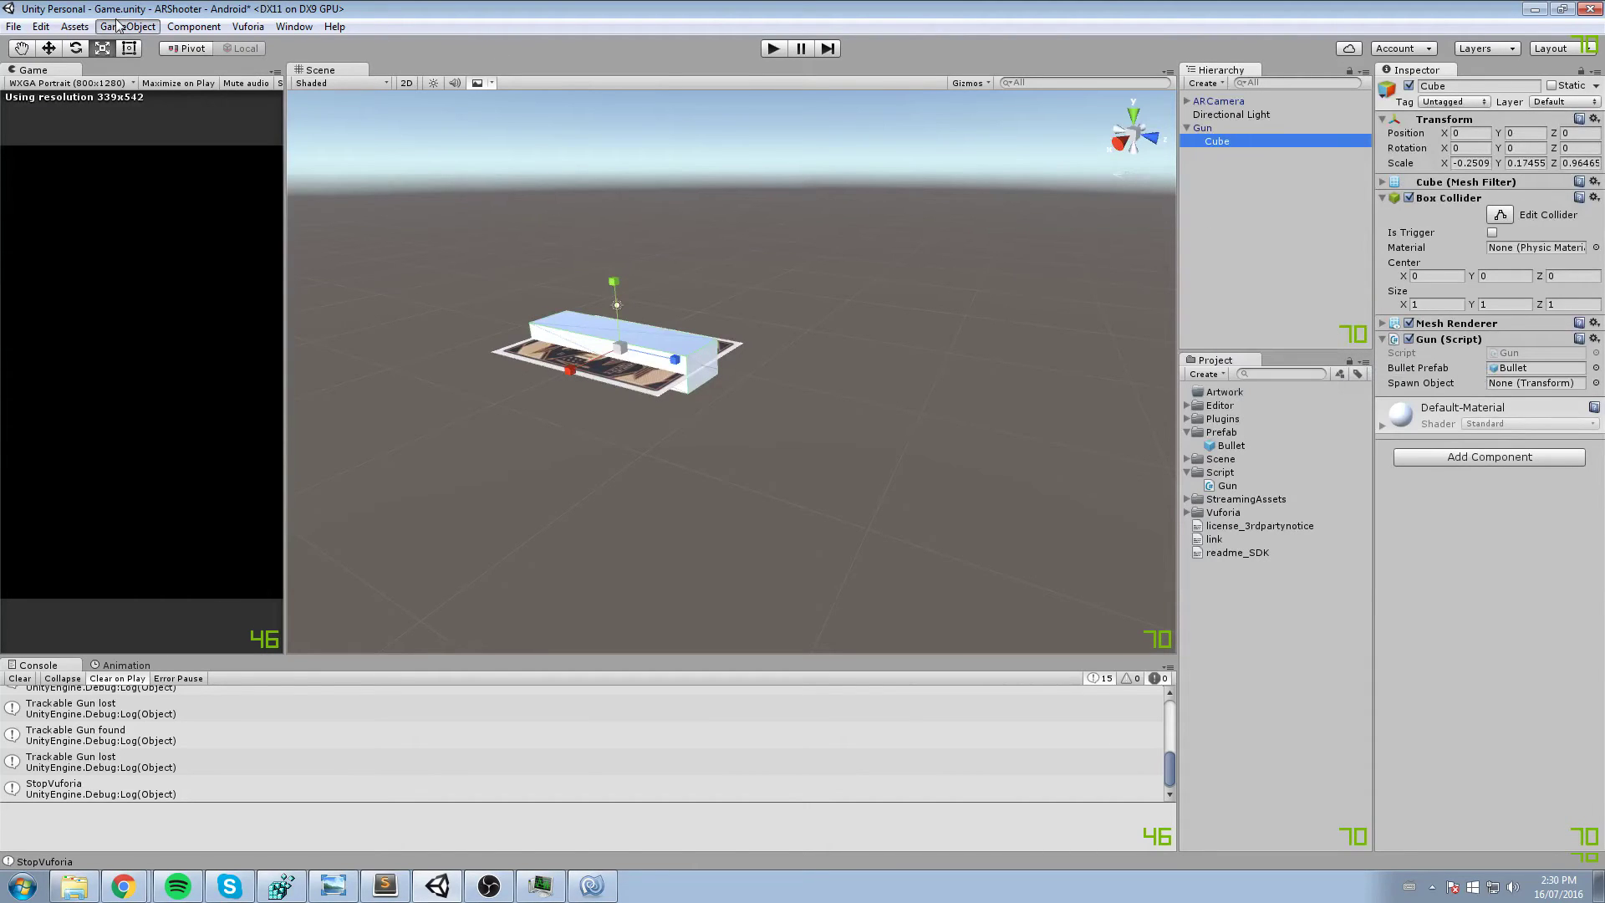
pyautogui.click(127, 26)
pyautogui.click(130, 44)
pyautogui.moveTo(1222, 154); pyautogui.dragTo(1221, 142)
# - Set the empty child object's position and scale to 0 on the X, Y and Z axes
pyautogui.click(1471, 133)
pyautogui.write('0')
pyautogui.press('Tab')
pyautogui.write('0')
pyautogui.press('Tab')
pyautogui.write('0')
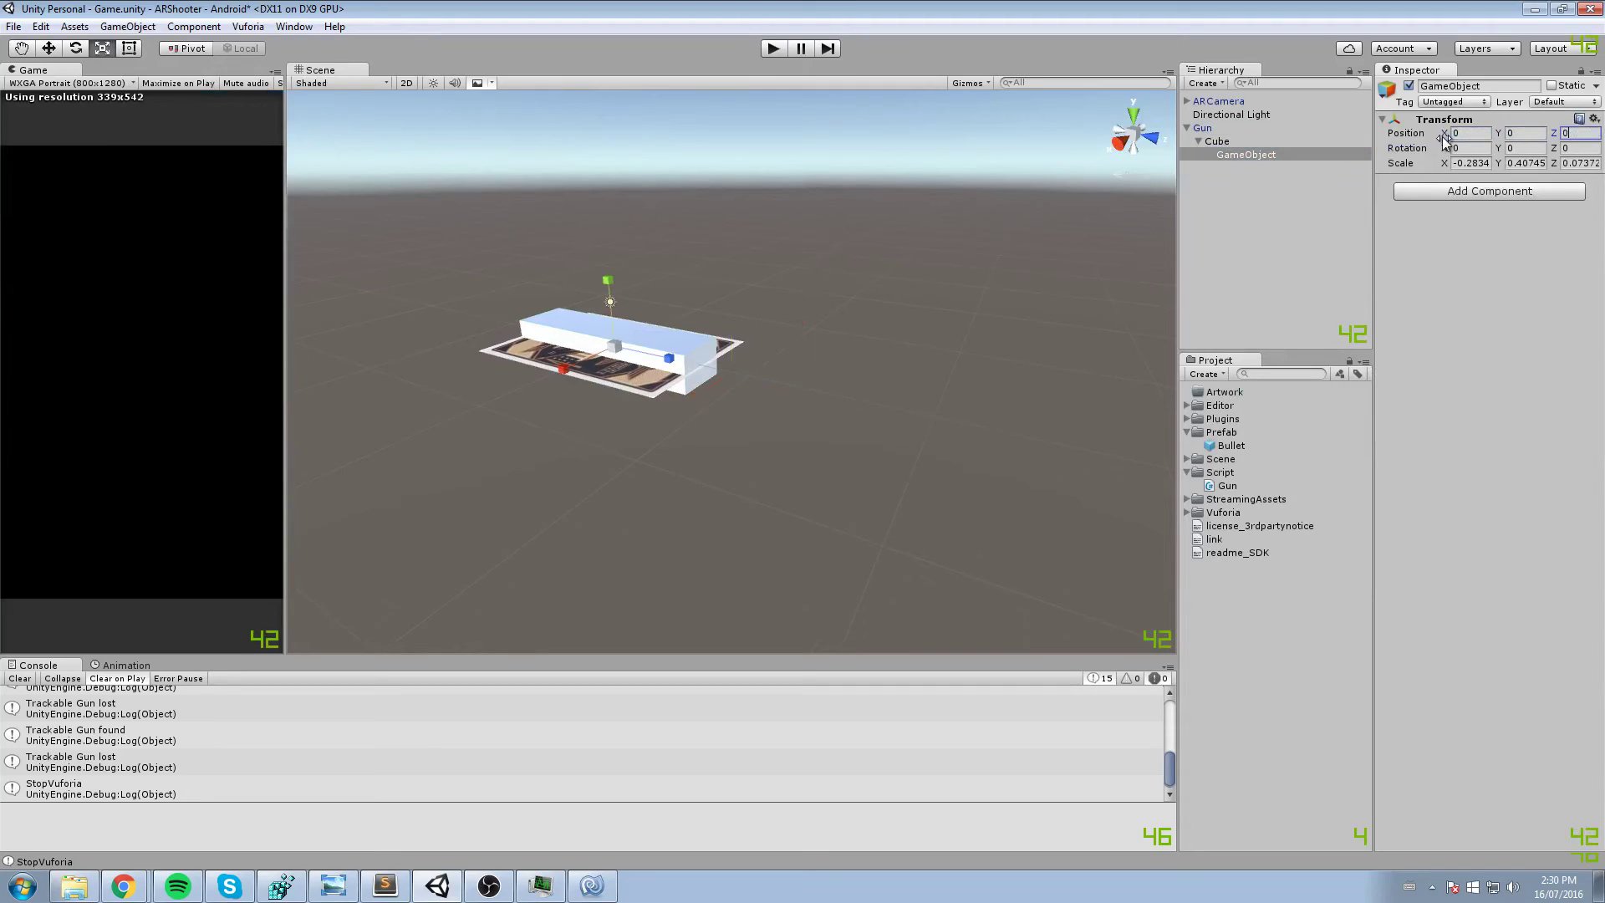
pyautogui.press('Tab')
pyautogui.click(1469, 164)
pyautogui.write('0')
pyautogui.press('Tab')
pyautogui.write('0')
pyautogui.press('Tab')
pyautogui.write('0')
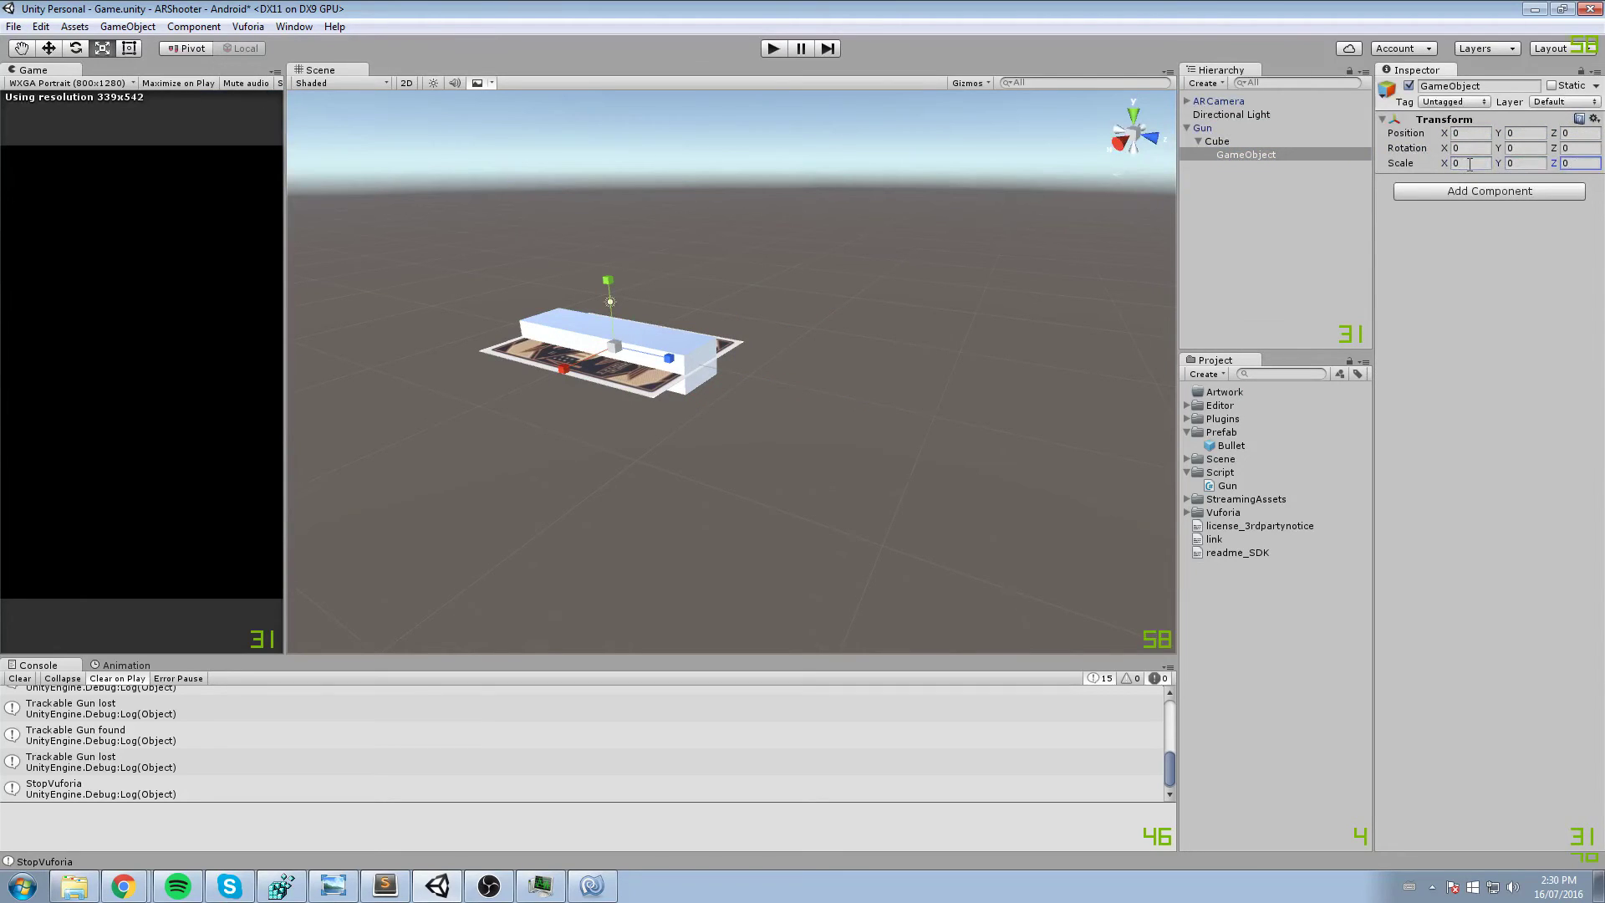
# - Give the empty child object a blue label icon and rename it BulletSpawn
pyautogui.click(1389, 90)
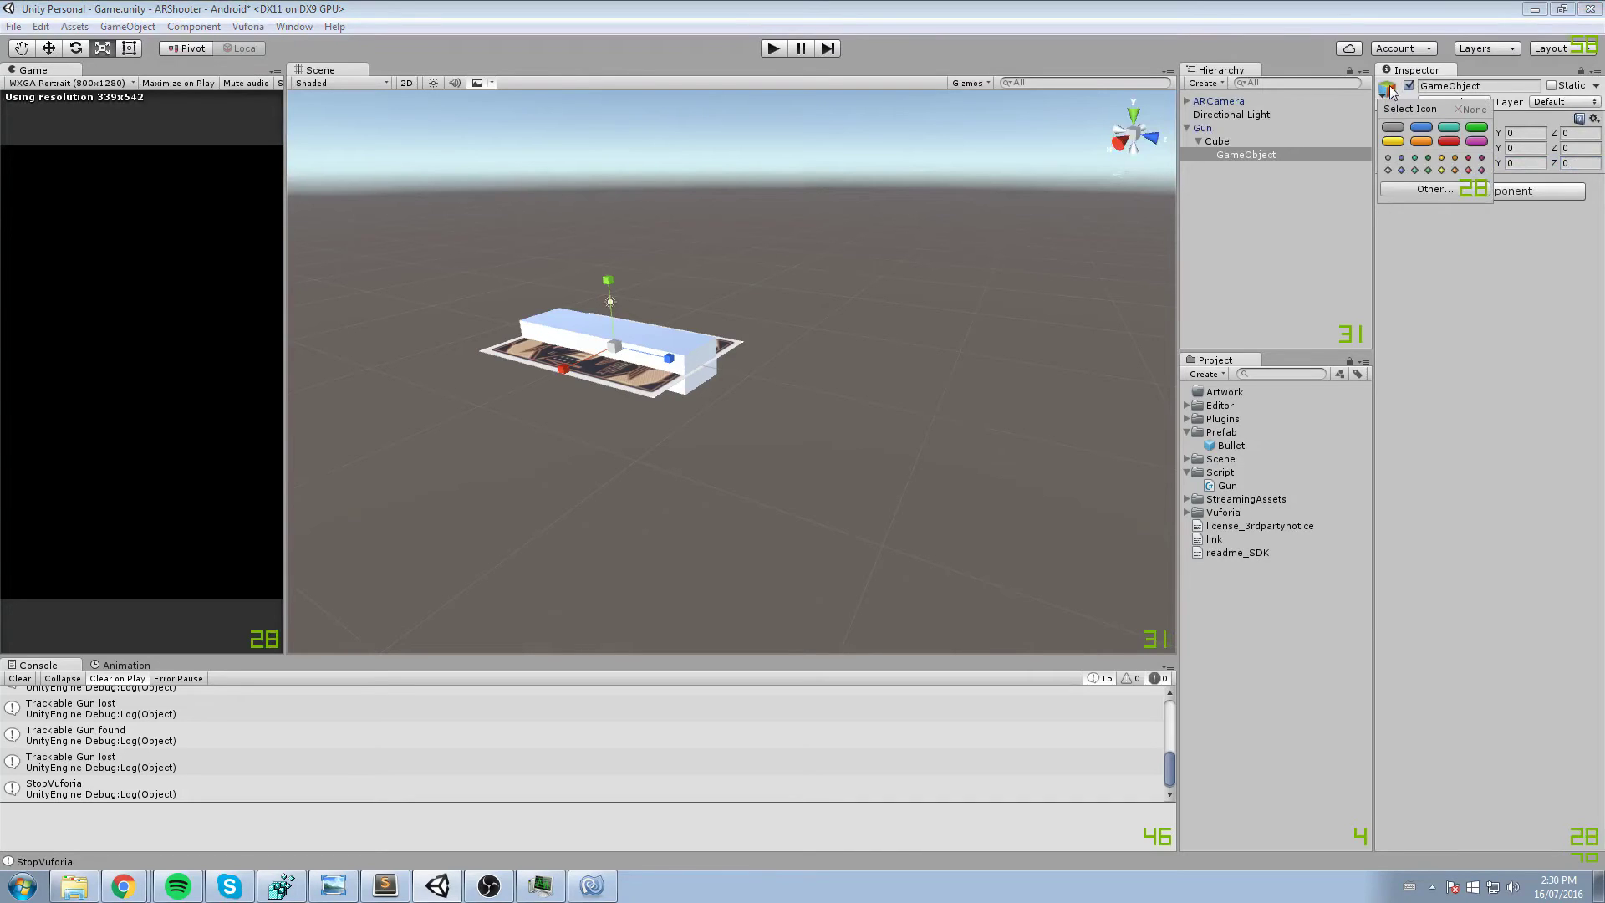
pyautogui.click(1418, 128)
pyautogui.scroll(3, 799, 332)
pyautogui.moveTo(799, 333); pyautogui.dragTo(889, 427, button='middle')
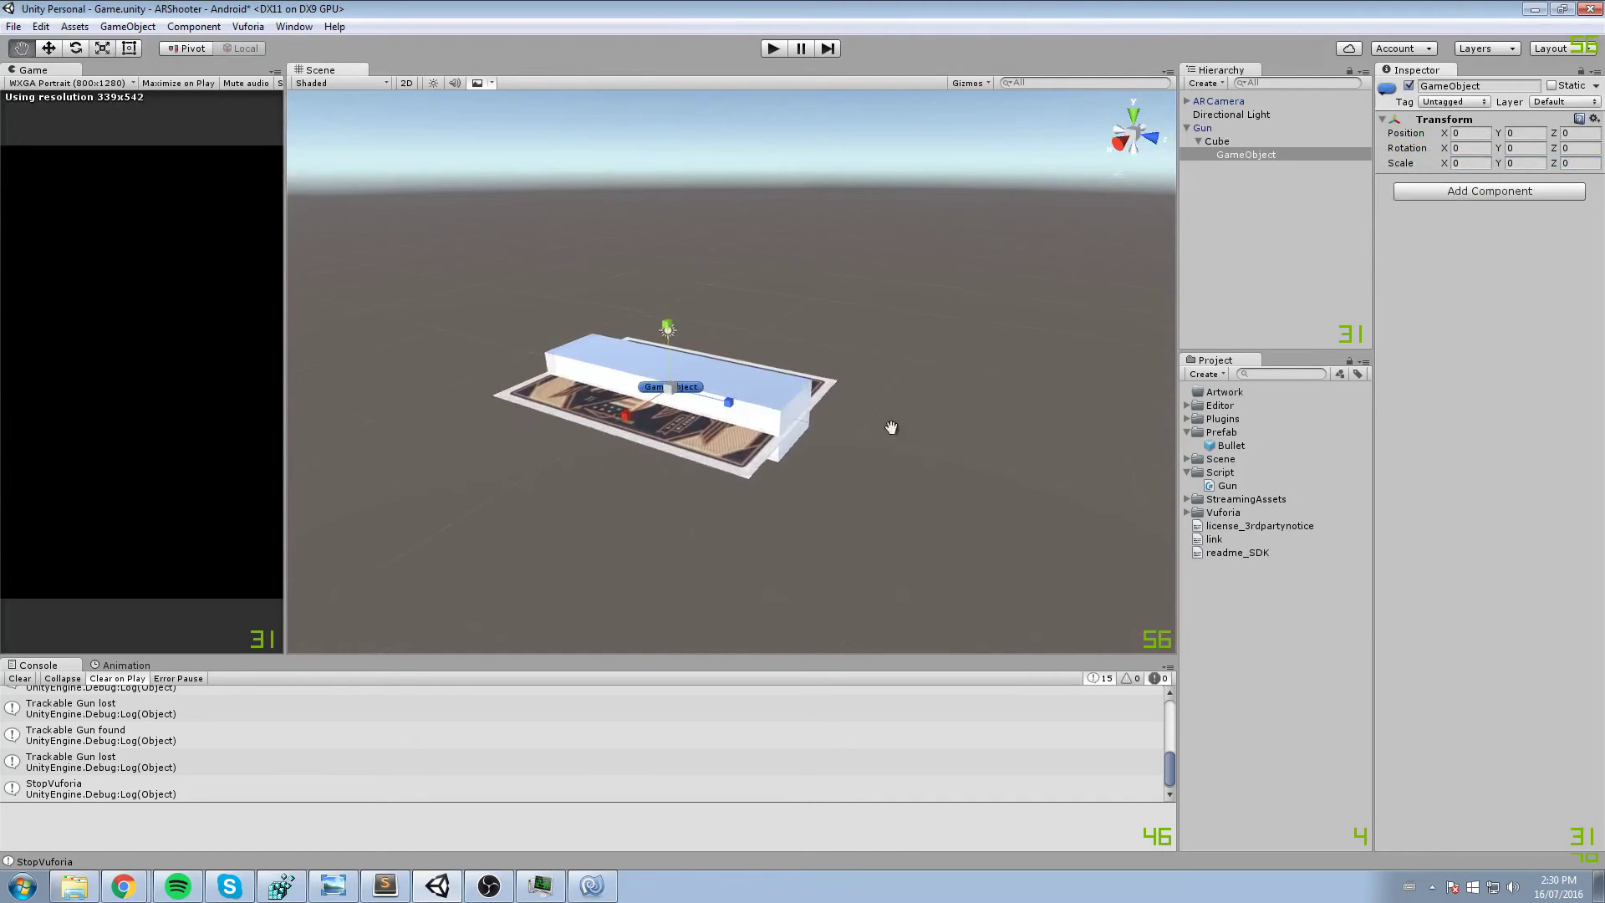
pyautogui.scroll(3, 888, 426)
pyautogui.click(1248, 158)
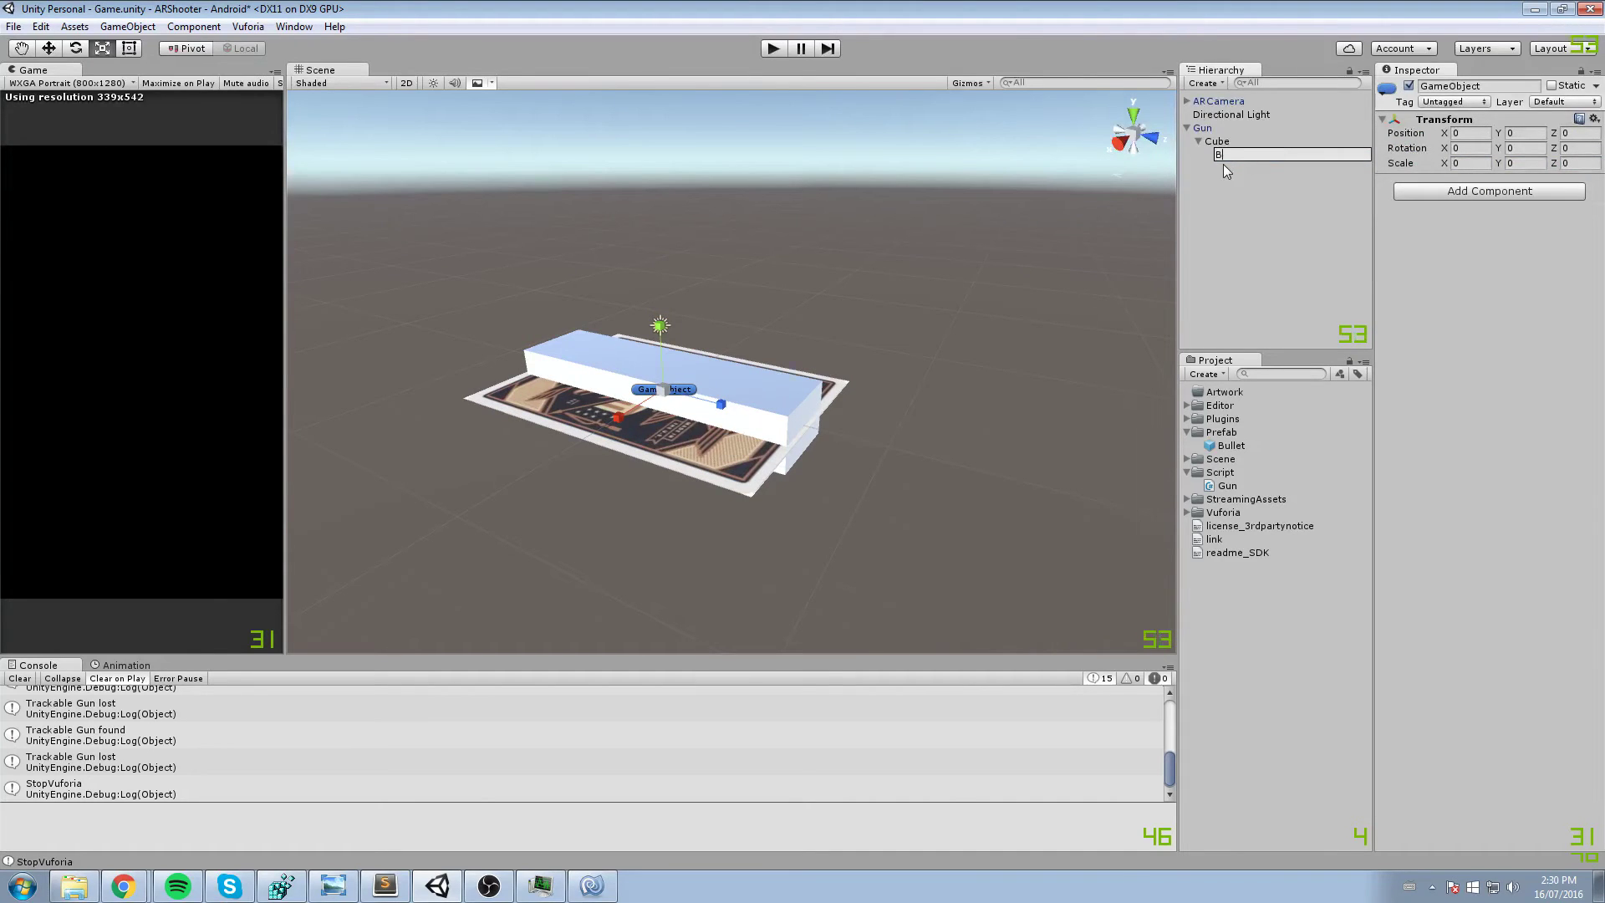
pyautogui.write('BulletSpawn')
pyautogui.press('Return')
# - Move BulletSpawn along its Z axis to the front end of the Cube, at about 0.516
pyautogui.press('f')
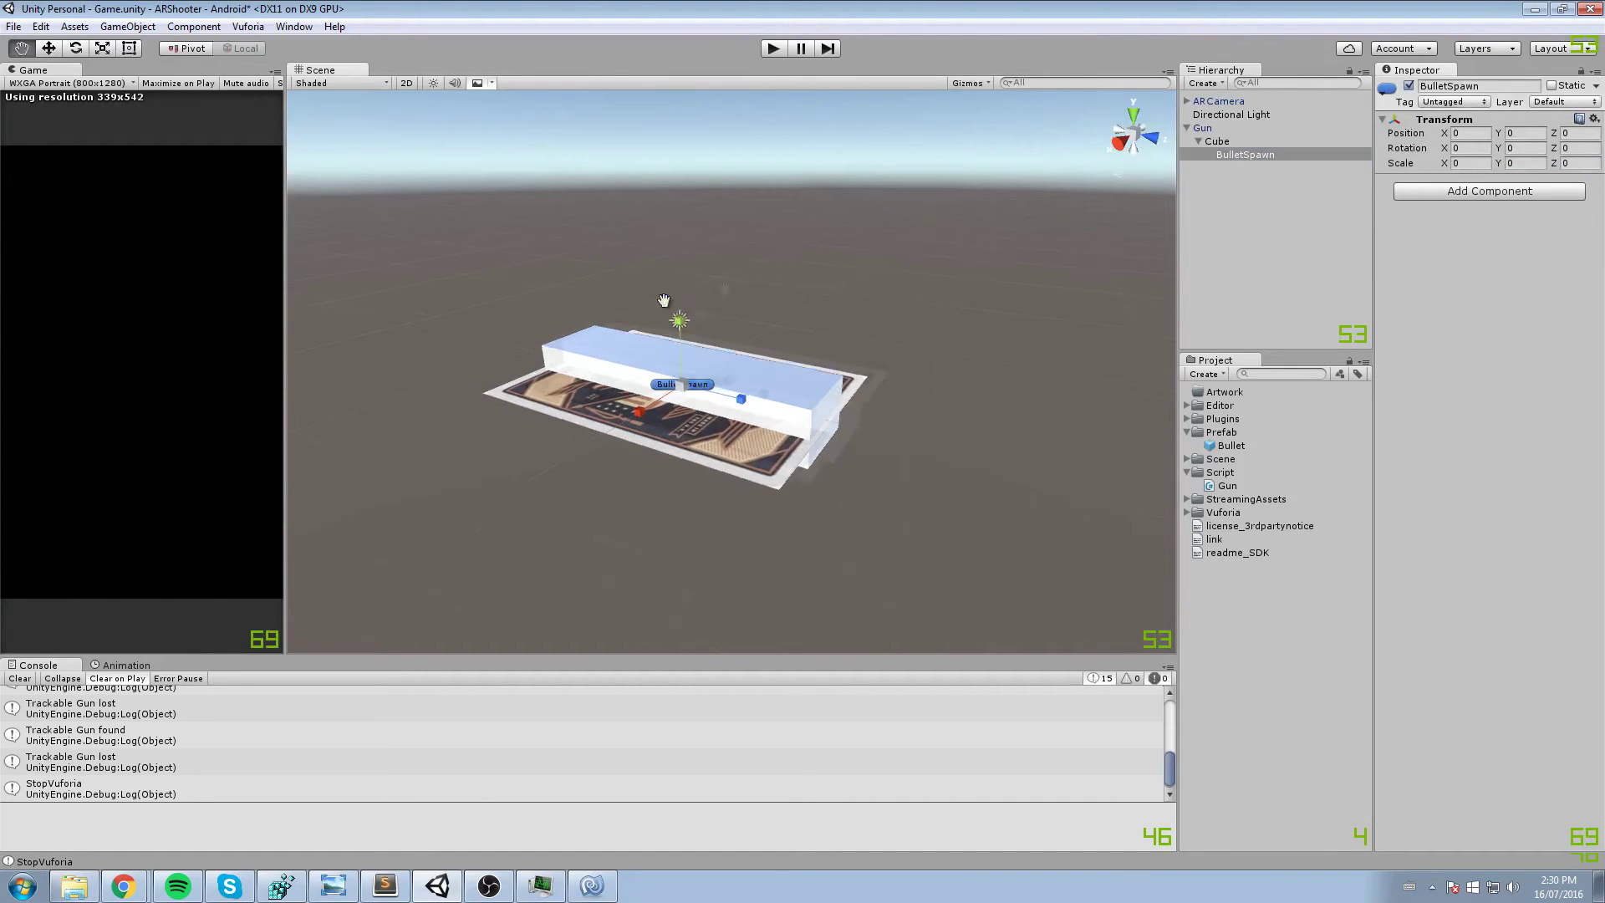
pyautogui.press('w')
pyautogui.moveTo(766, 397); pyautogui.dragTo(907, 425)
pyautogui.moveTo(888, 294); pyautogui.dragTo(993, 288, button='right')
# - Assign BulletSpawn as the Spawn Object of the Cube's Gun script and save the scene
pyautogui.click(1219, 140)
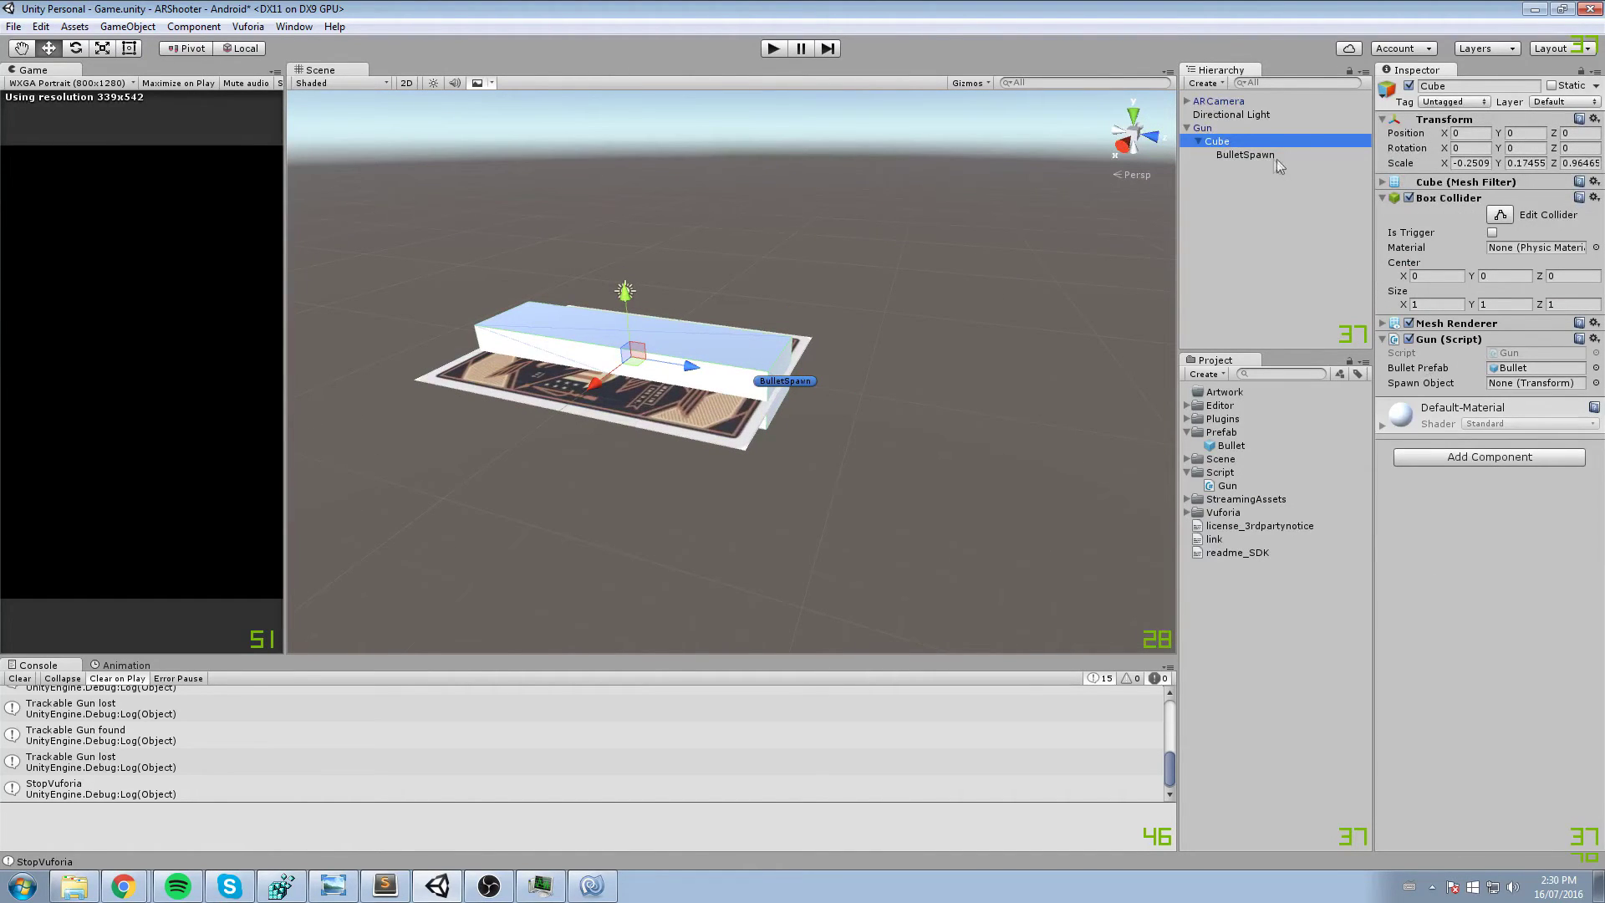
pyautogui.moveTo(1252, 153); pyautogui.dragTo(1490, 383)
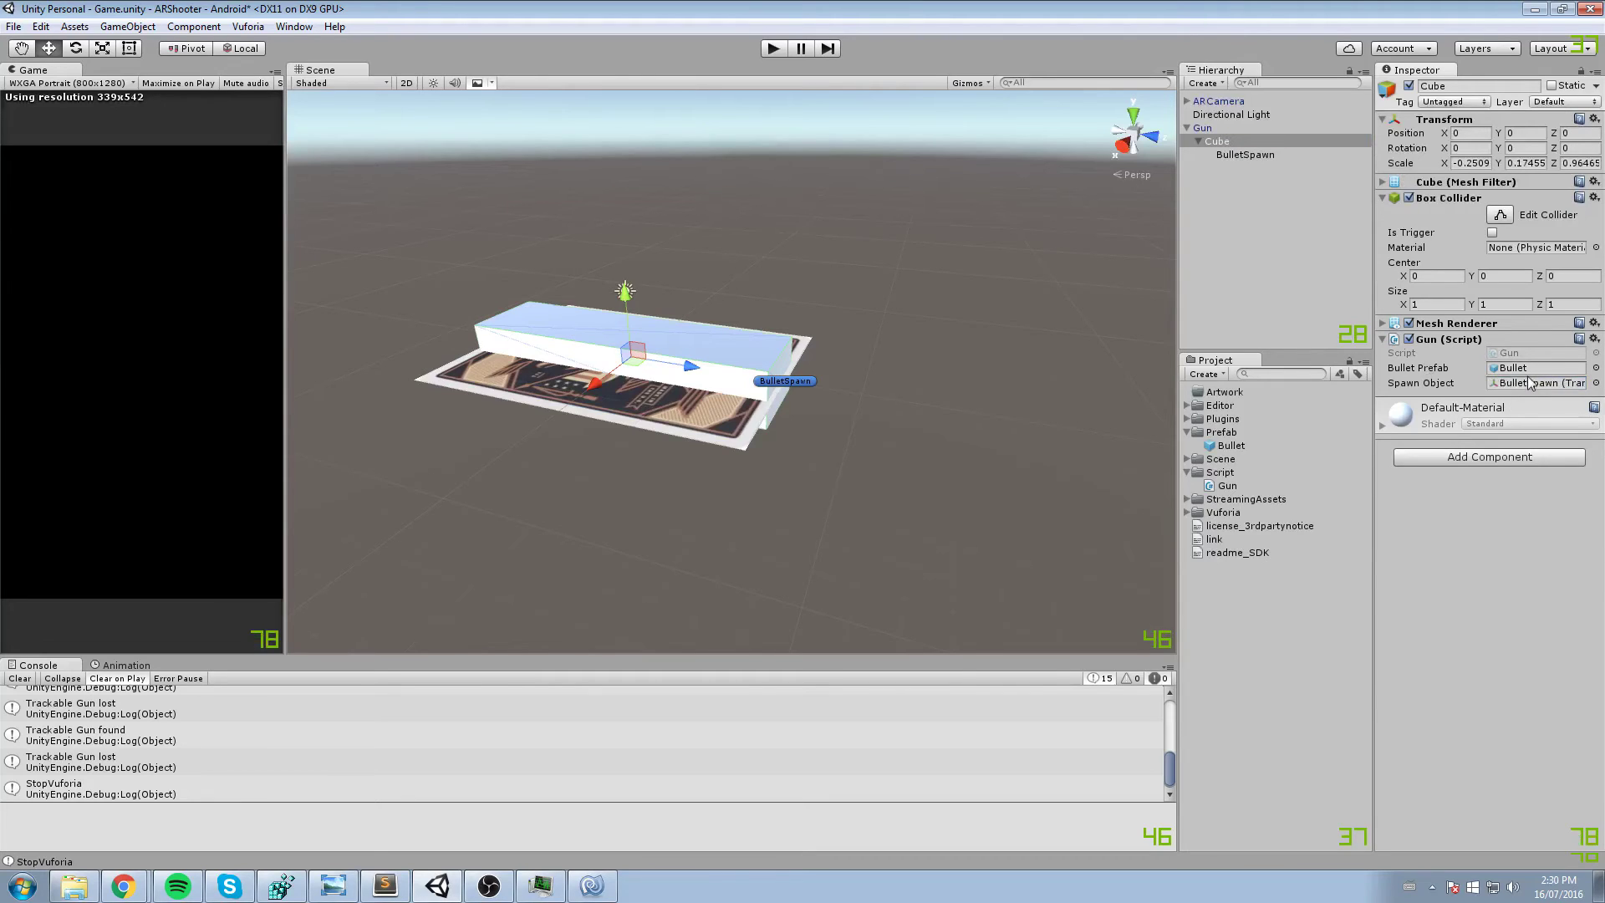
pyautogui.hotkey('ctrl', 's')
# - Run the game, fire a series of bullets from BulletSpawn on the tracked Gun card, and stop the playback
pyautogui.click(774, 47)
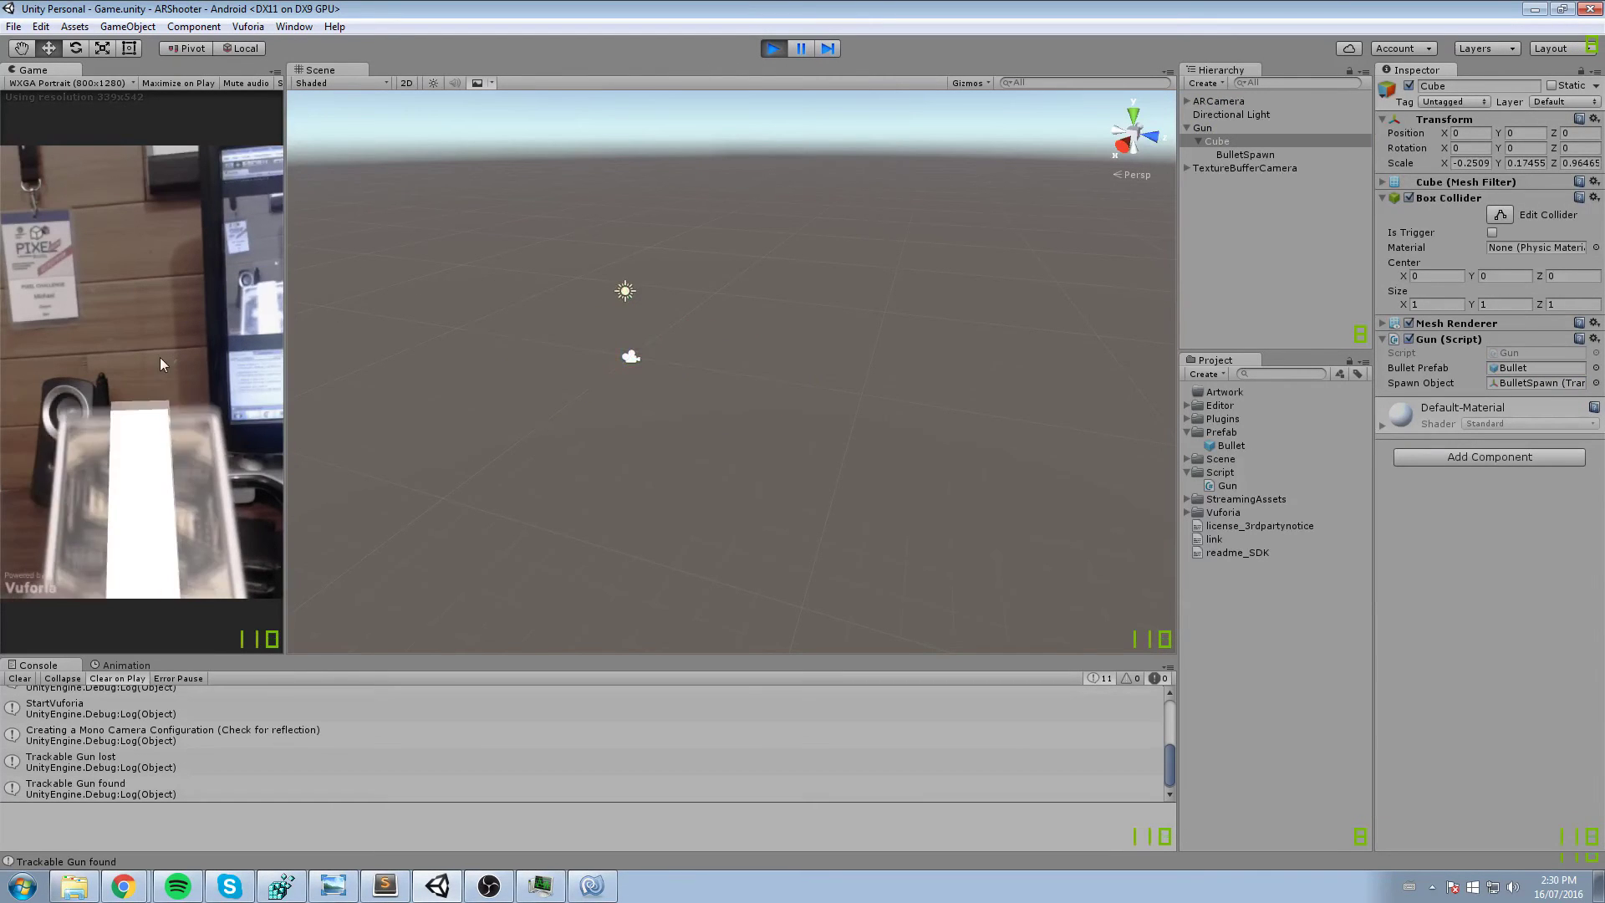
pyautogui.click(168, 345)
pyautogui.click(169, 344)
pyautogui.click(169, 344)
pyautogui.click(171, 345)
pyautogui.click(171, 345)
pyautogui.click(170, 345)
pyautogui.click(171, 344)
pyautogui.click(171, 345)
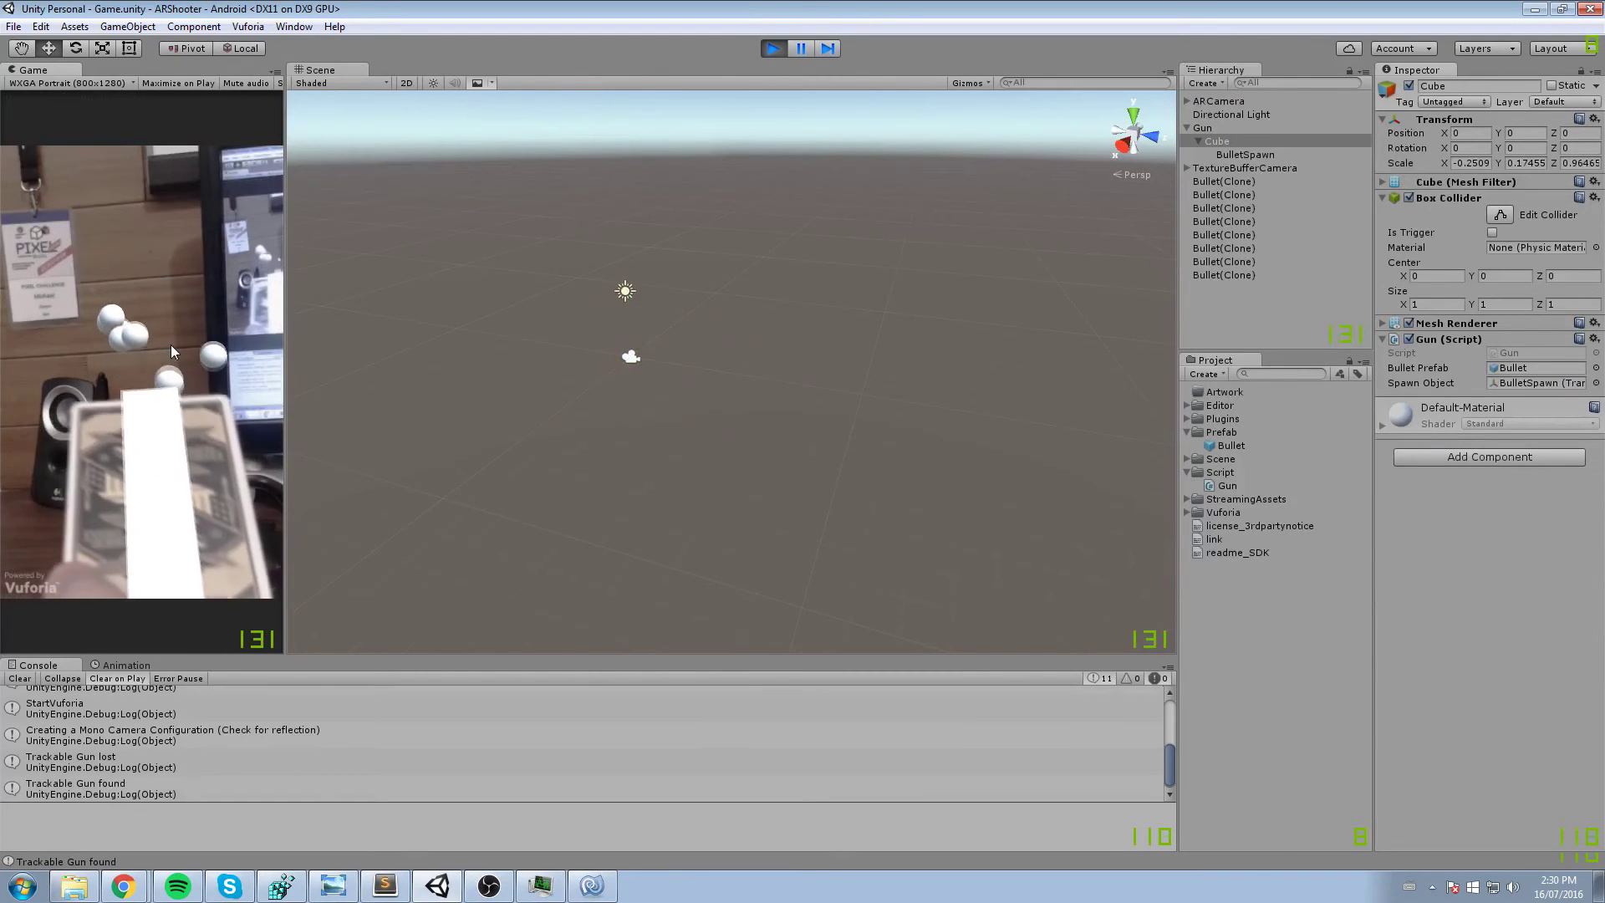
pyautogui.click(171, 345)
pyautogui.click(170, 345)
pyautogui.click(170, 345)
pyautogui.click(171, 344)
pyautogui.click(171, 344)
pyautogui.click(171, 343)
pyautogui.click(172, 341)
pyautogui.click(173, 338)
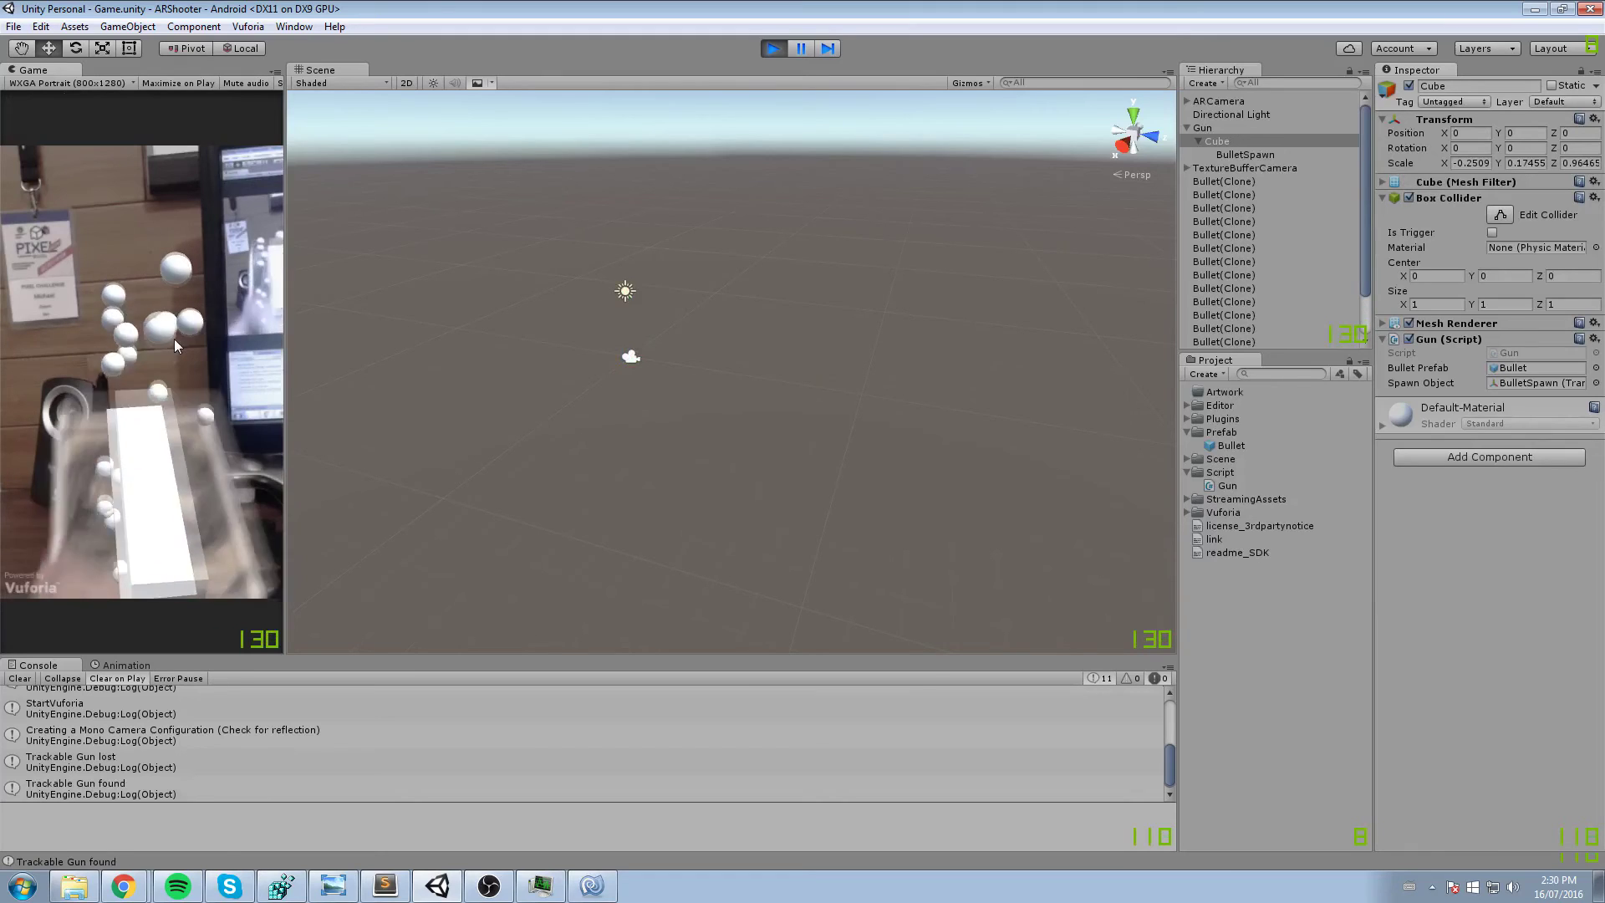
pyautogui.click(173, 339)
pyautogui.click(174, 338)
pyautogui.click(174, 339)
pyautogui.click(174, 339)
pyautogui.click(176, 333)
pyautogui.click(175, 329)
pyautogui.click(176, 329)
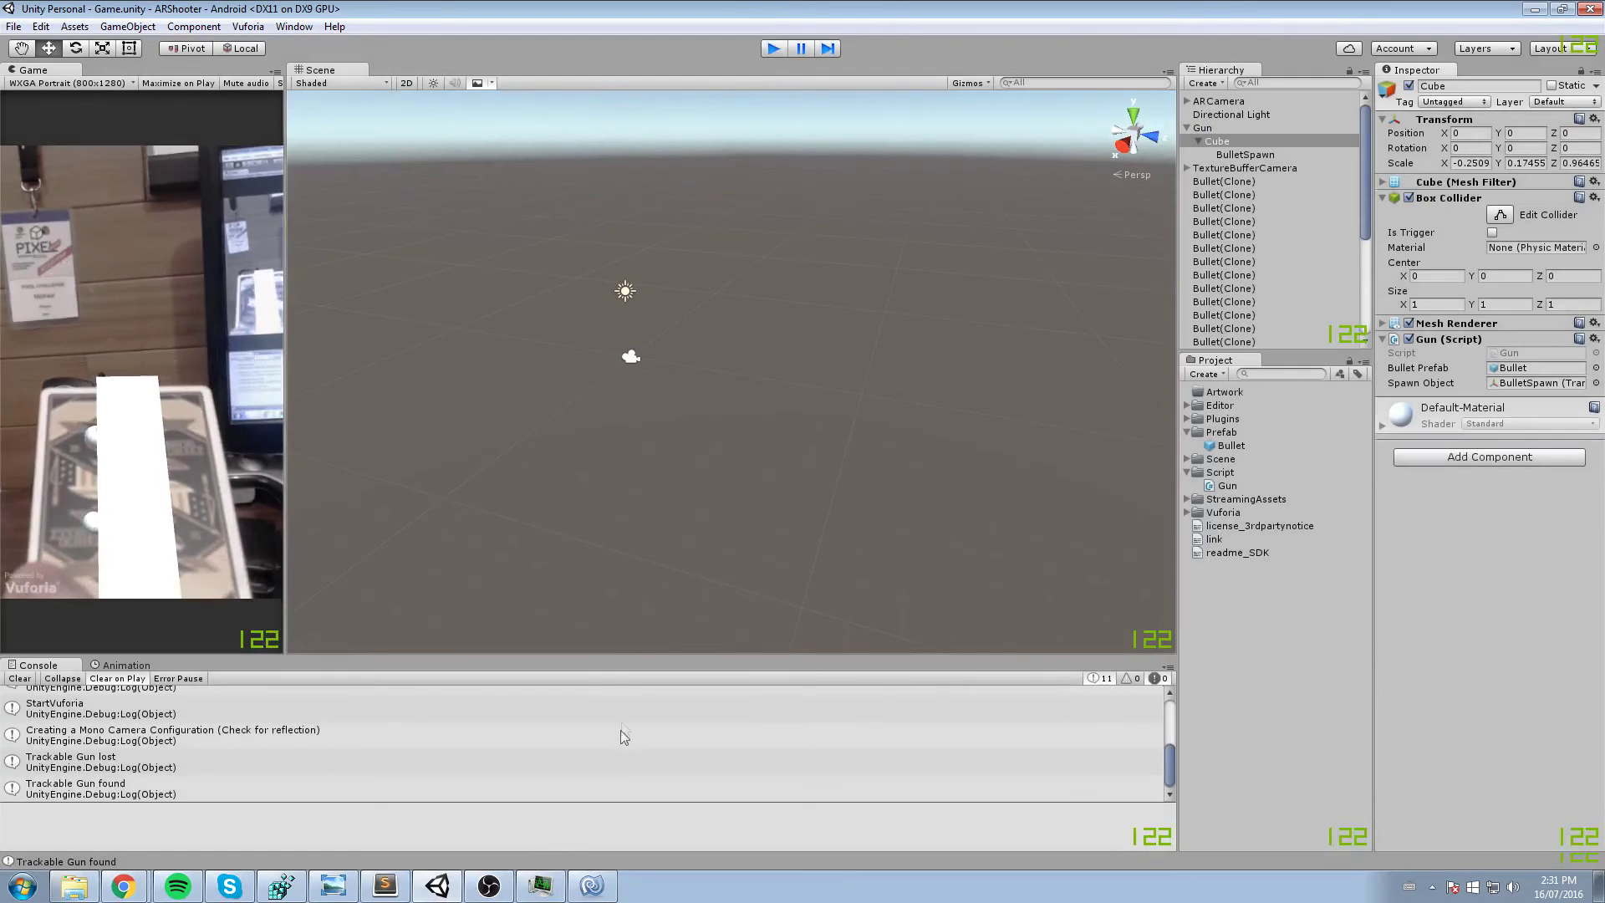
# - Switch to MonoDevelop and set the AddForce multiplier of transform.forward to 30 in the Gun script
pyautogui.click(592, 885)
pyautogui.click(807, 420)
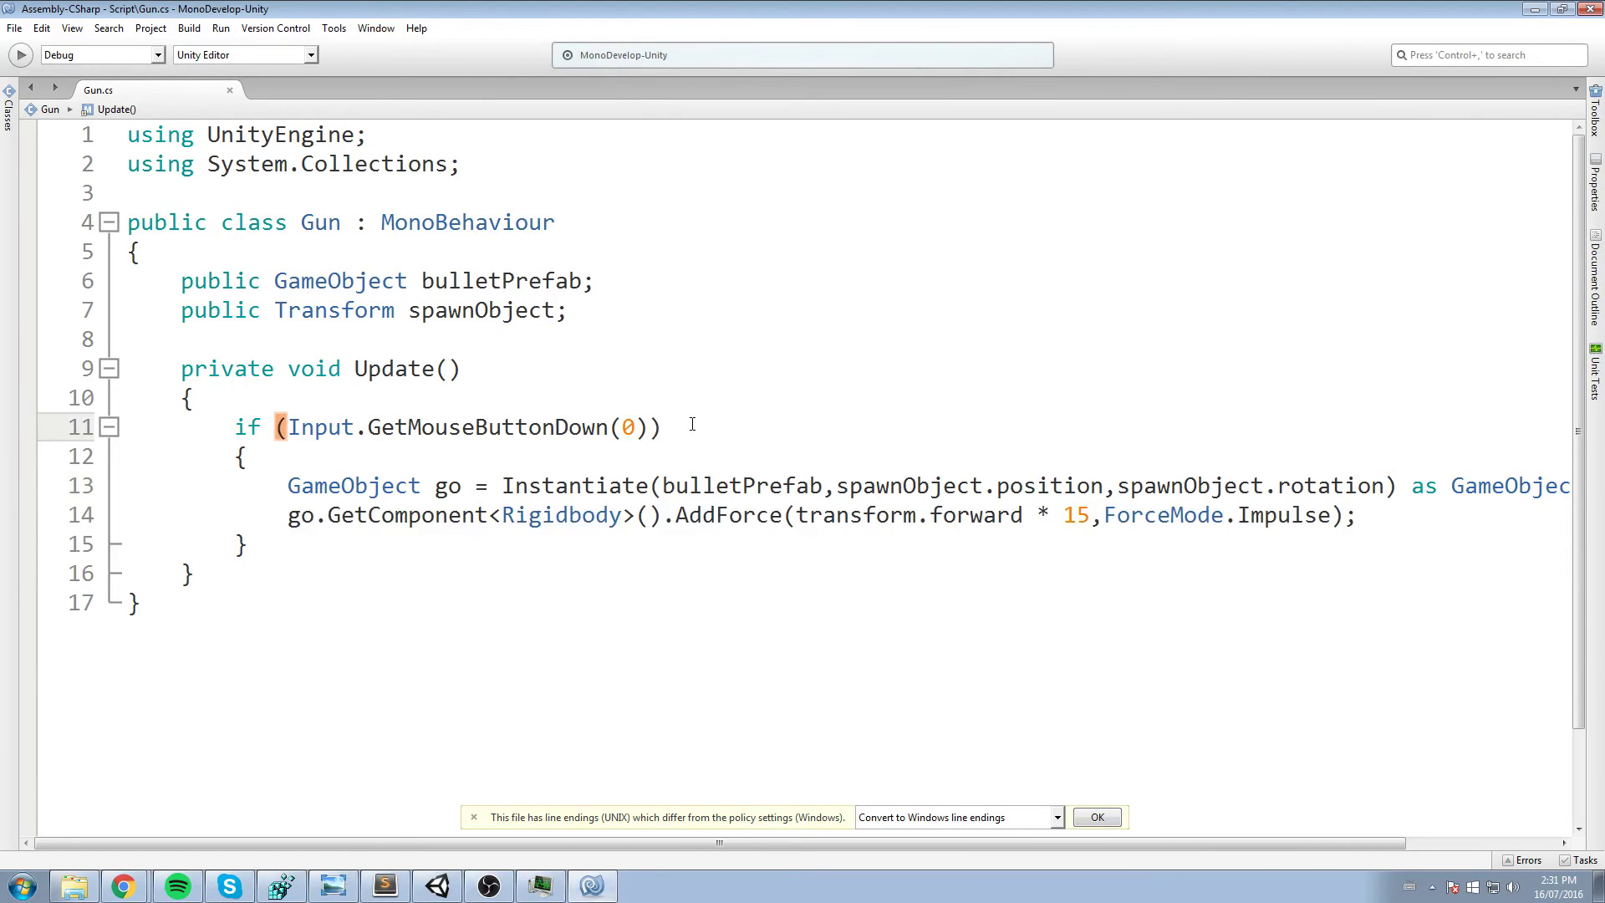
pyautogui.click(985, 518)
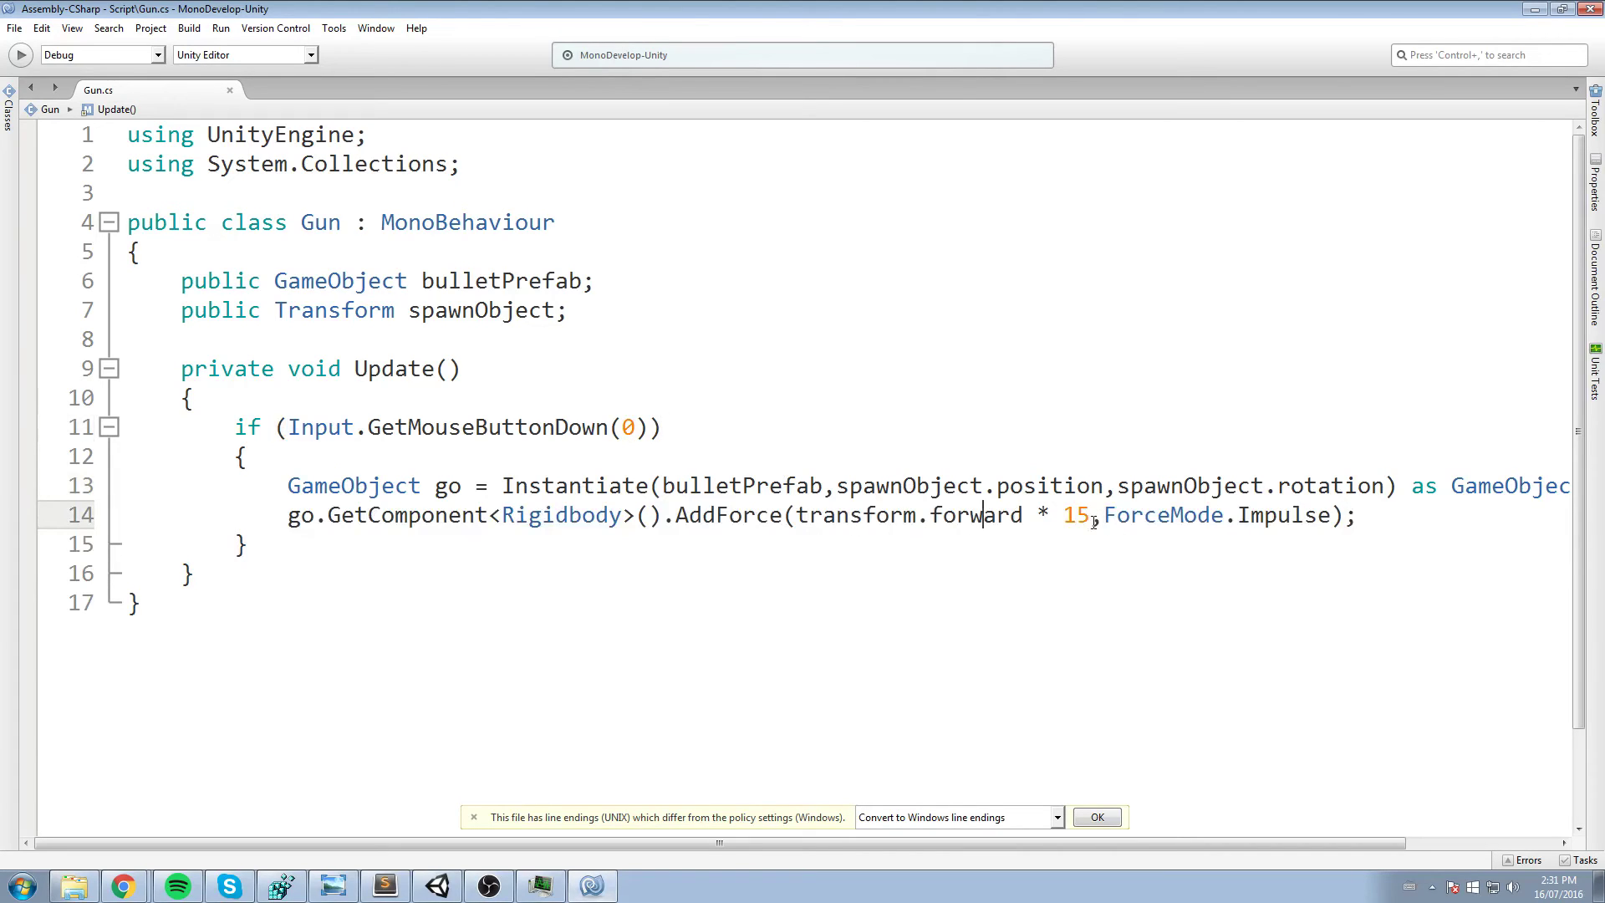
pyautogui.moveTo(1095, 516); pyautogui.dragTo(1066, 517)
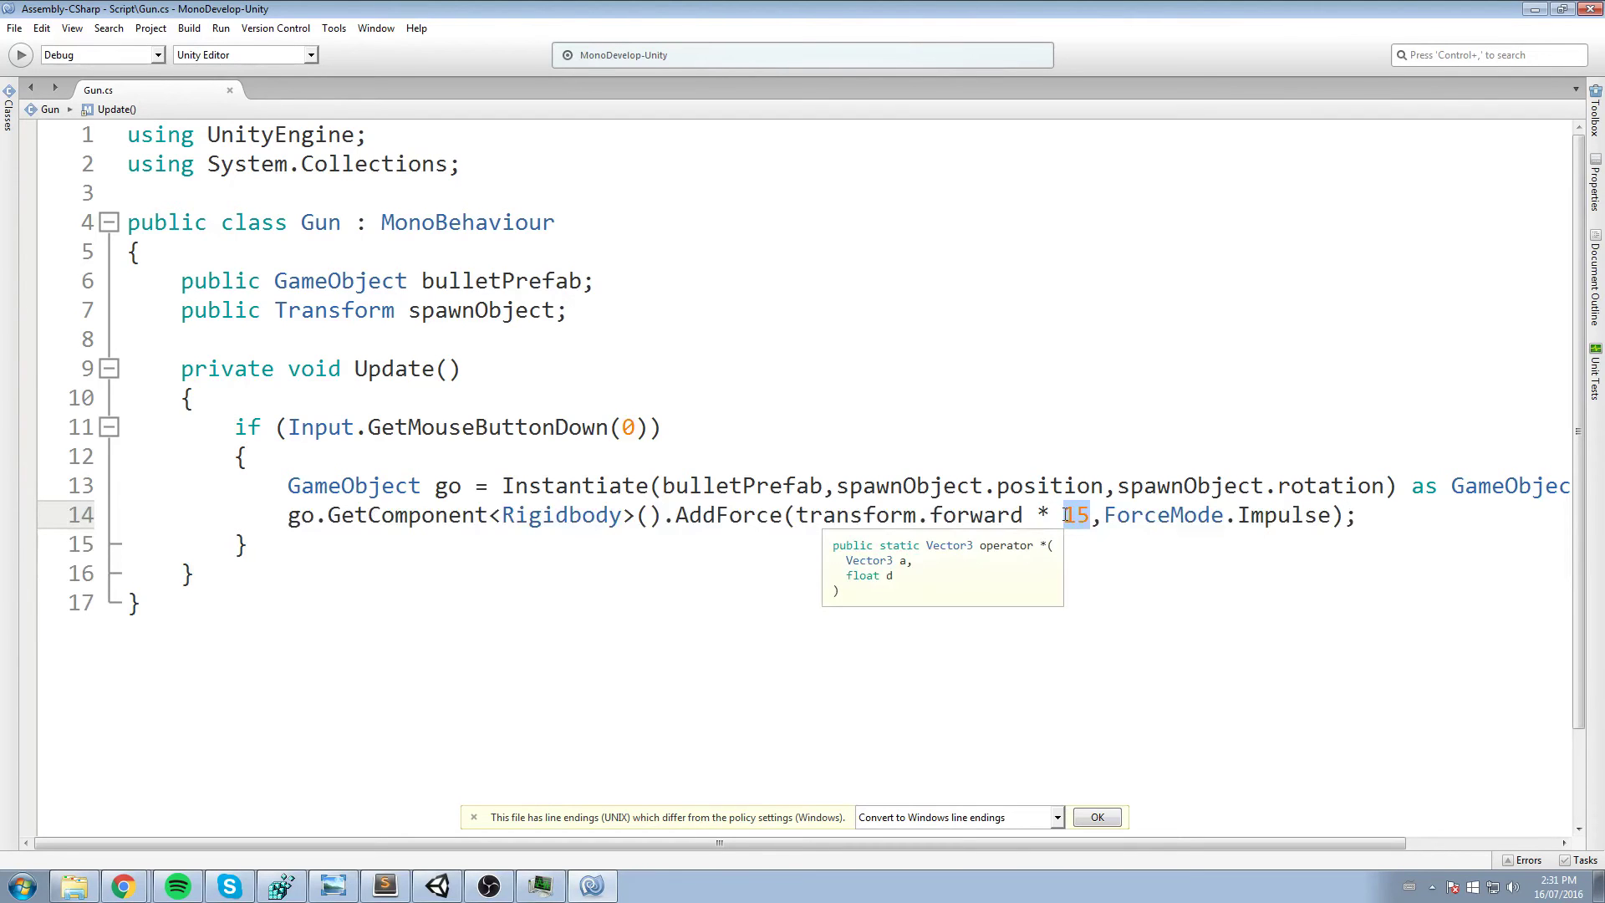
pyautogui.write('30')
# - Switch to Unity and set the Rigidbody mass of the Bullet prefab to 10
pyautogui.click(1530, 15)
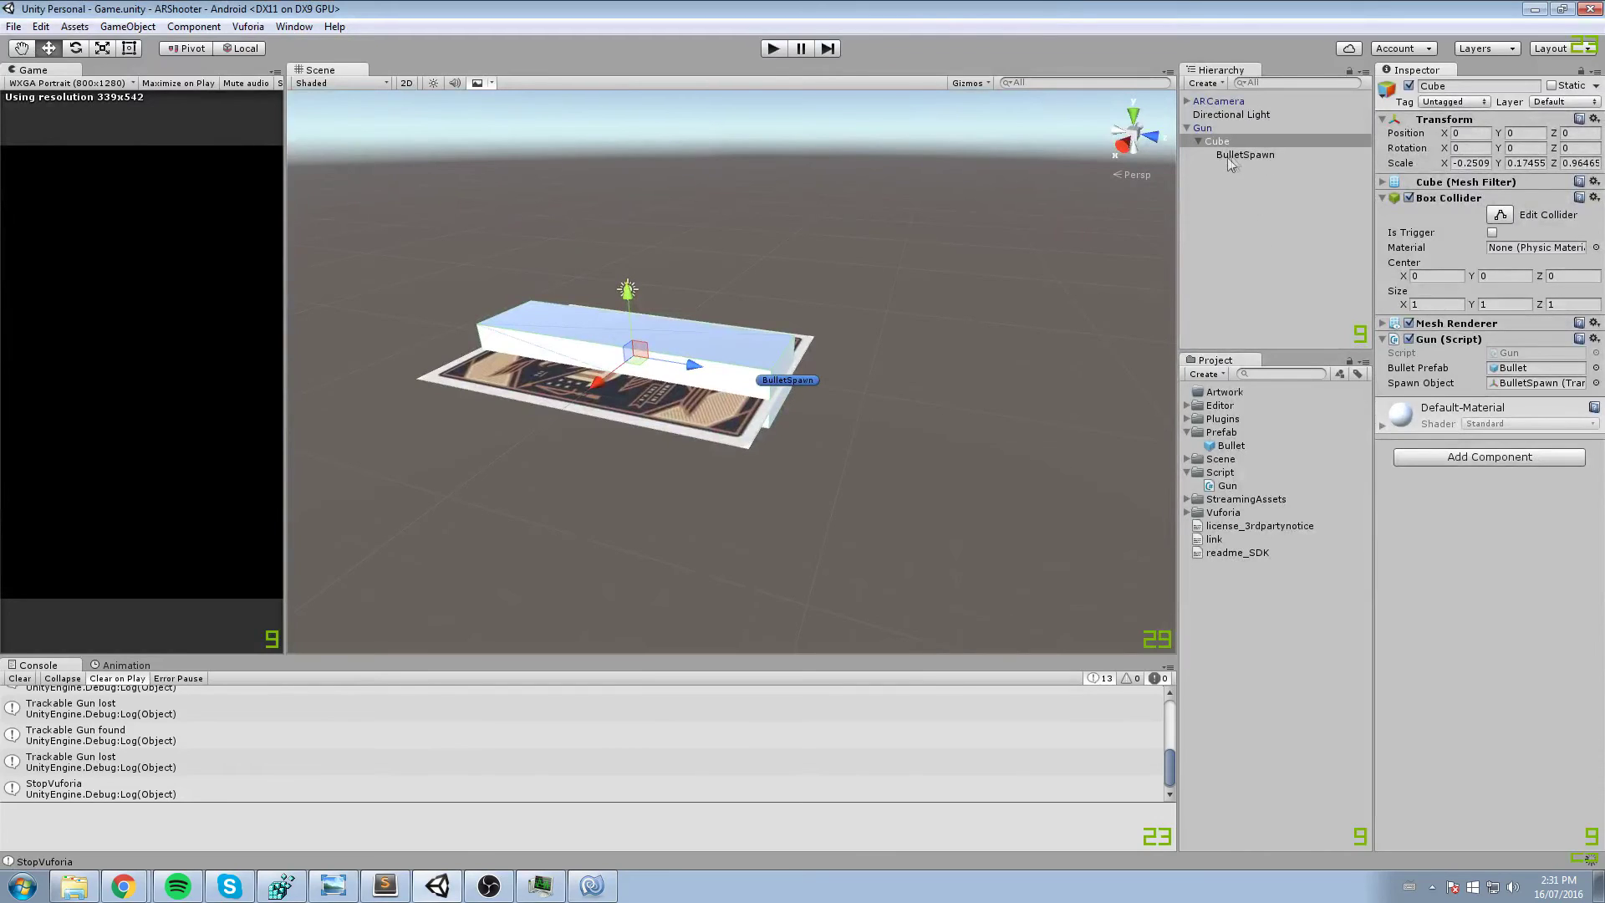
pyautogui.click(1233, 155)
pyautogui.click(1234, 448)
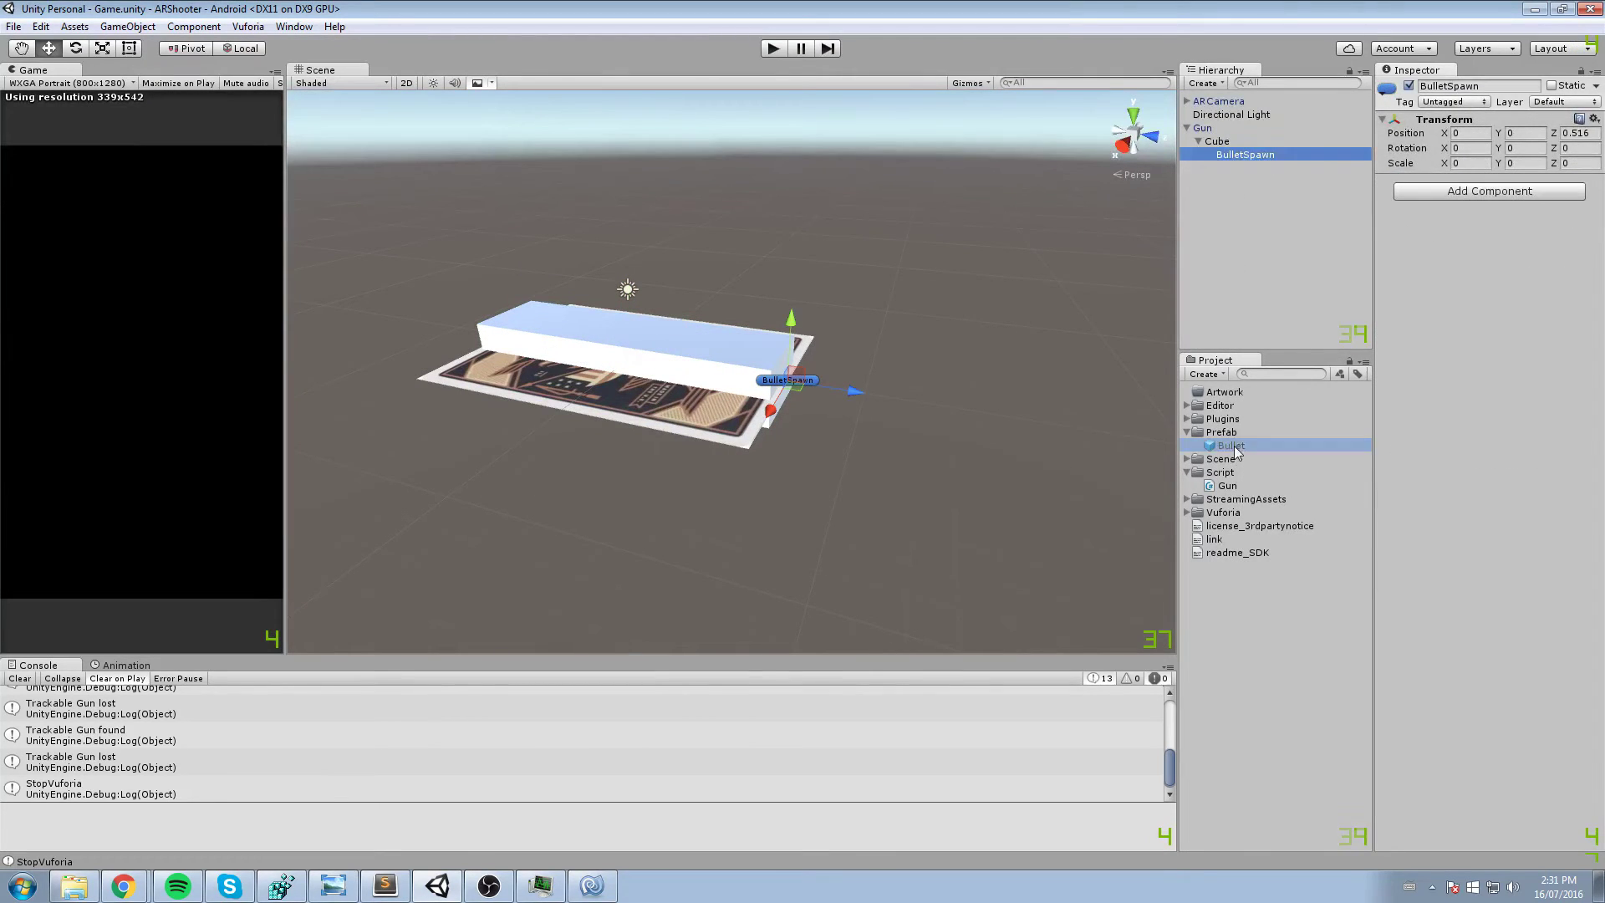
pyautogui.click(1451, 232)
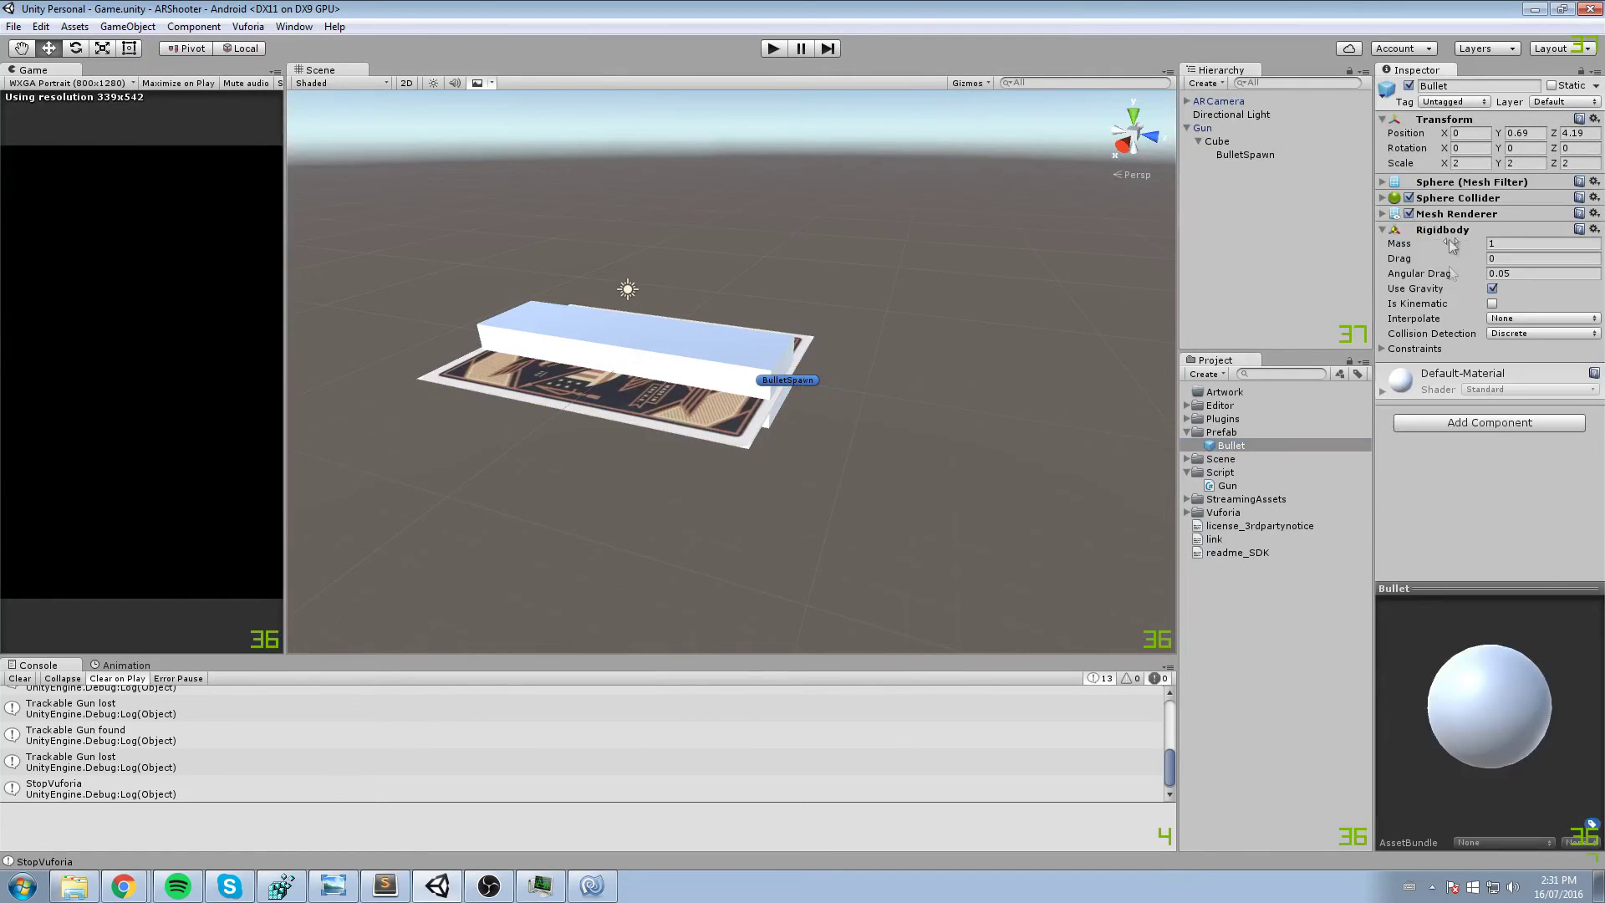
pyautogui.click(1500, 244)
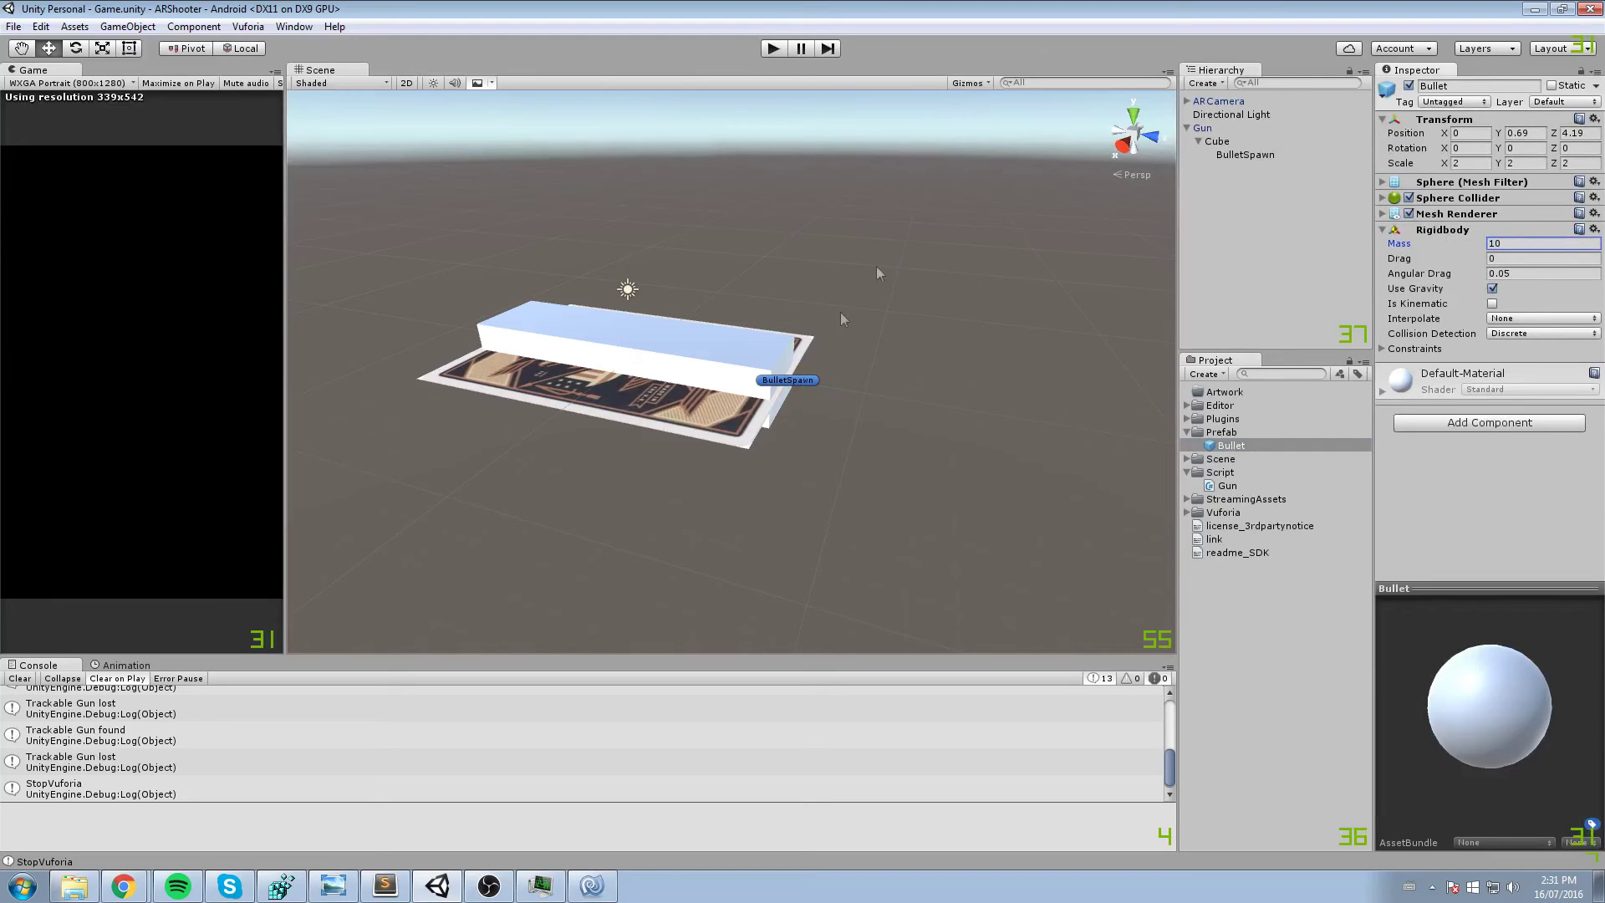
# - Run the game, fire bullets continuously from the tracked Gun card to test their flight, and stop the playback
pyautogui.click(770, 48)
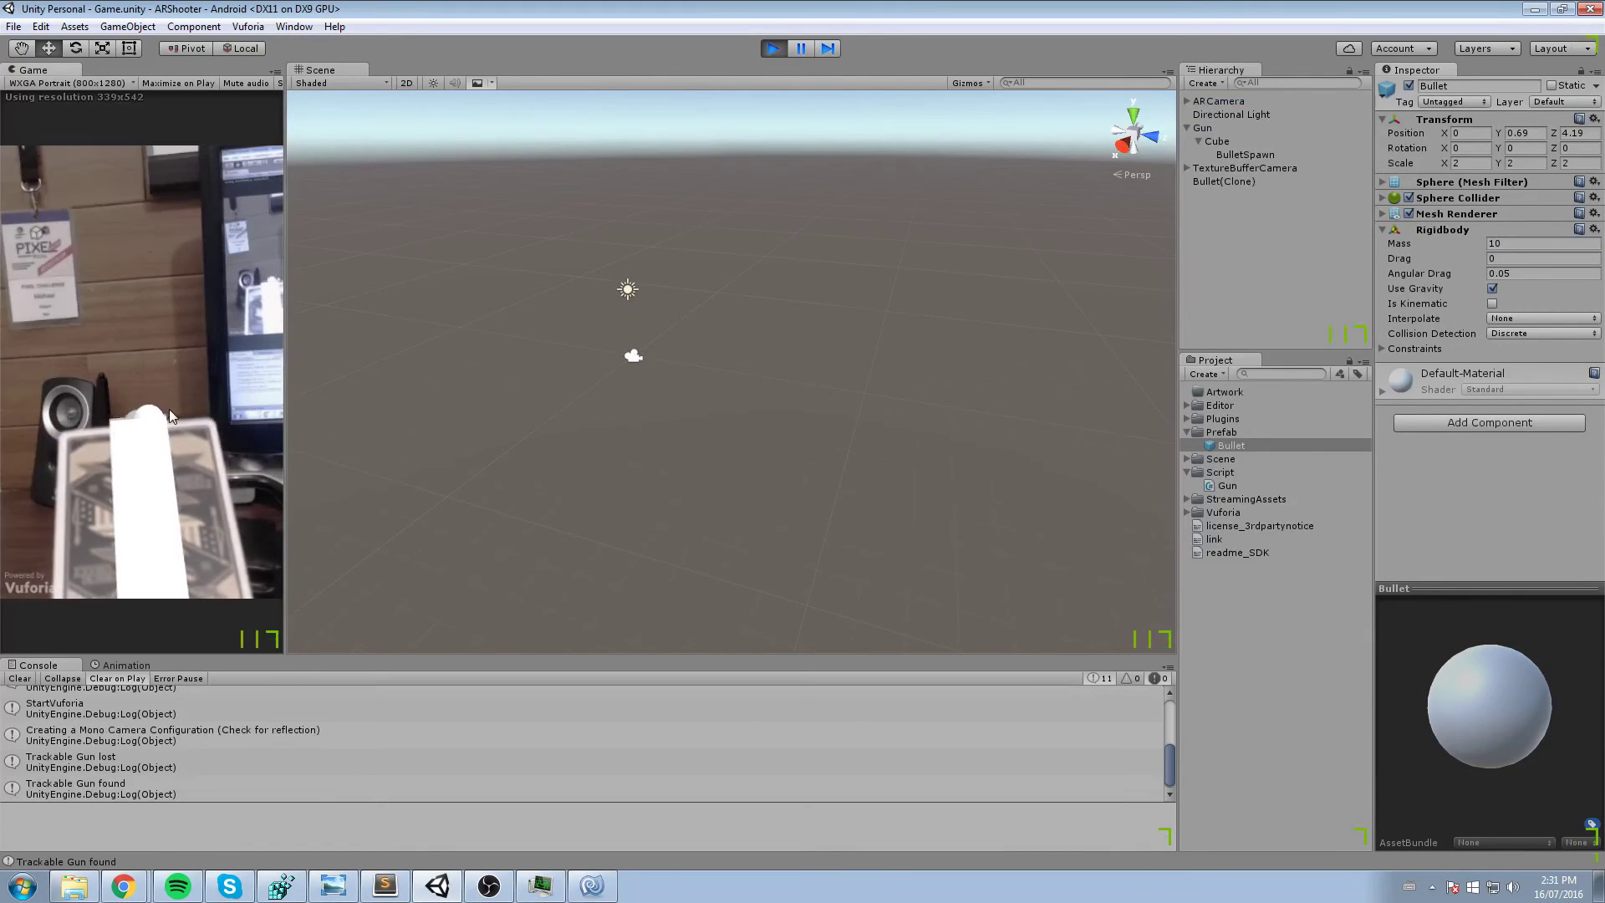
pyautogui.click(170, 408)
pyautogui.click(170, 408)
pyautogui.click(170, 408)
pyautogui.click(170, 408)
pyautogui.click(169, 408)
pyautogui.click(170, 408)
pyautogui.click(170, 407)
pyautogui.click(169, 407)
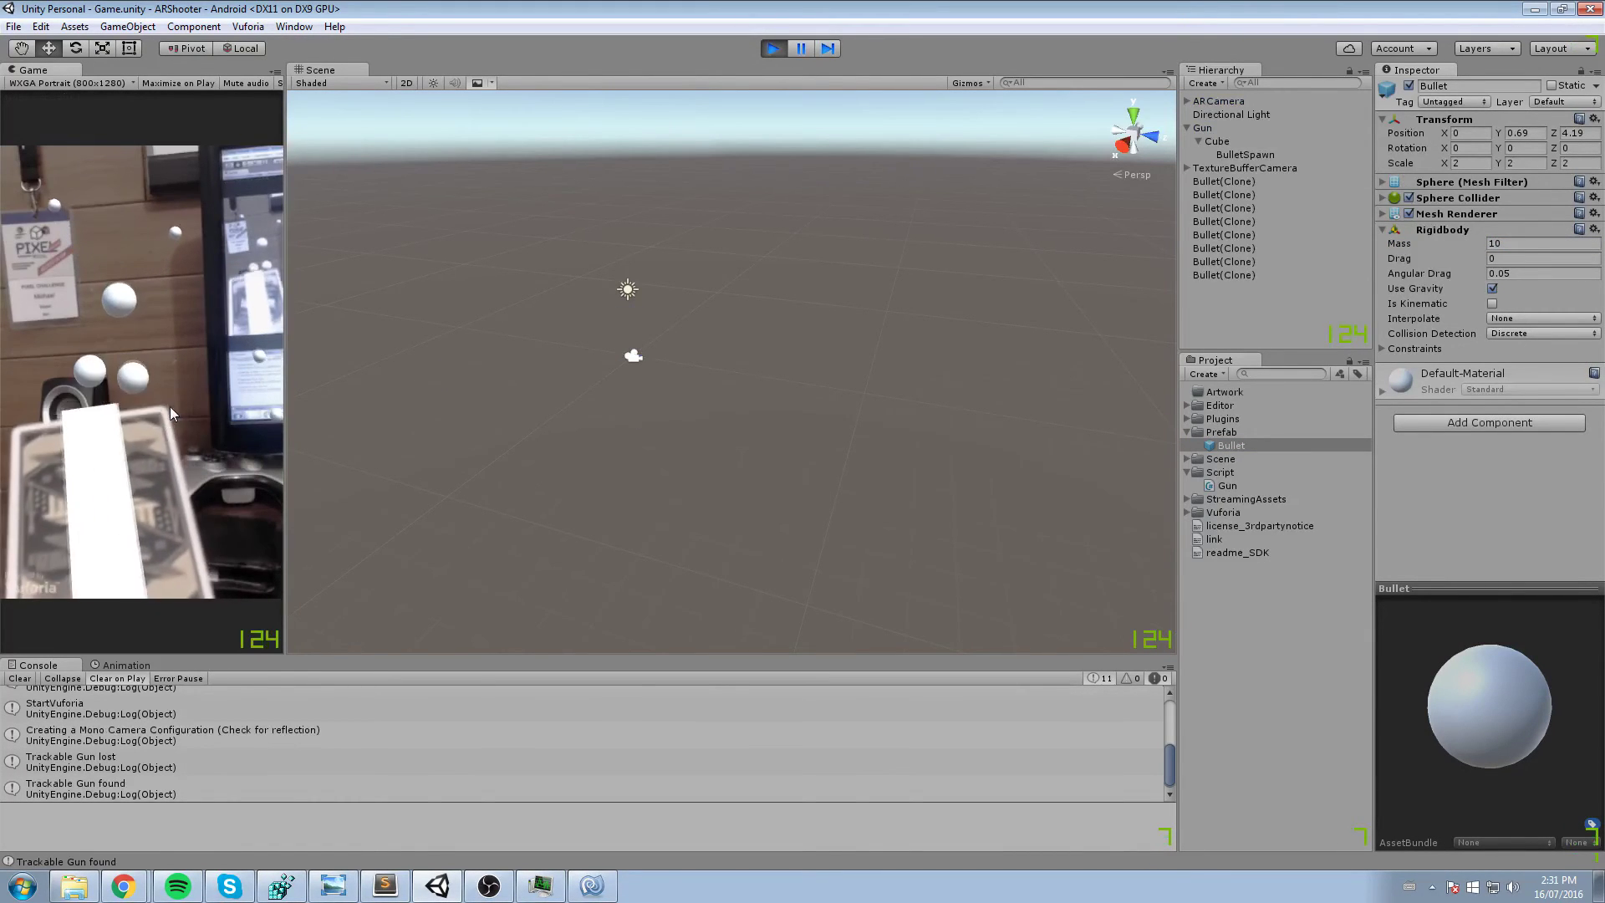
pyautogui.click(170, 407)
pyautogui.click(169, 407)
pyautogui.click(169, 407)
pyautogui.click(170, 407)
pyautogui.click(169, 407)
pyautogui.click(170, 406)
pyautogui.click(170, 405)
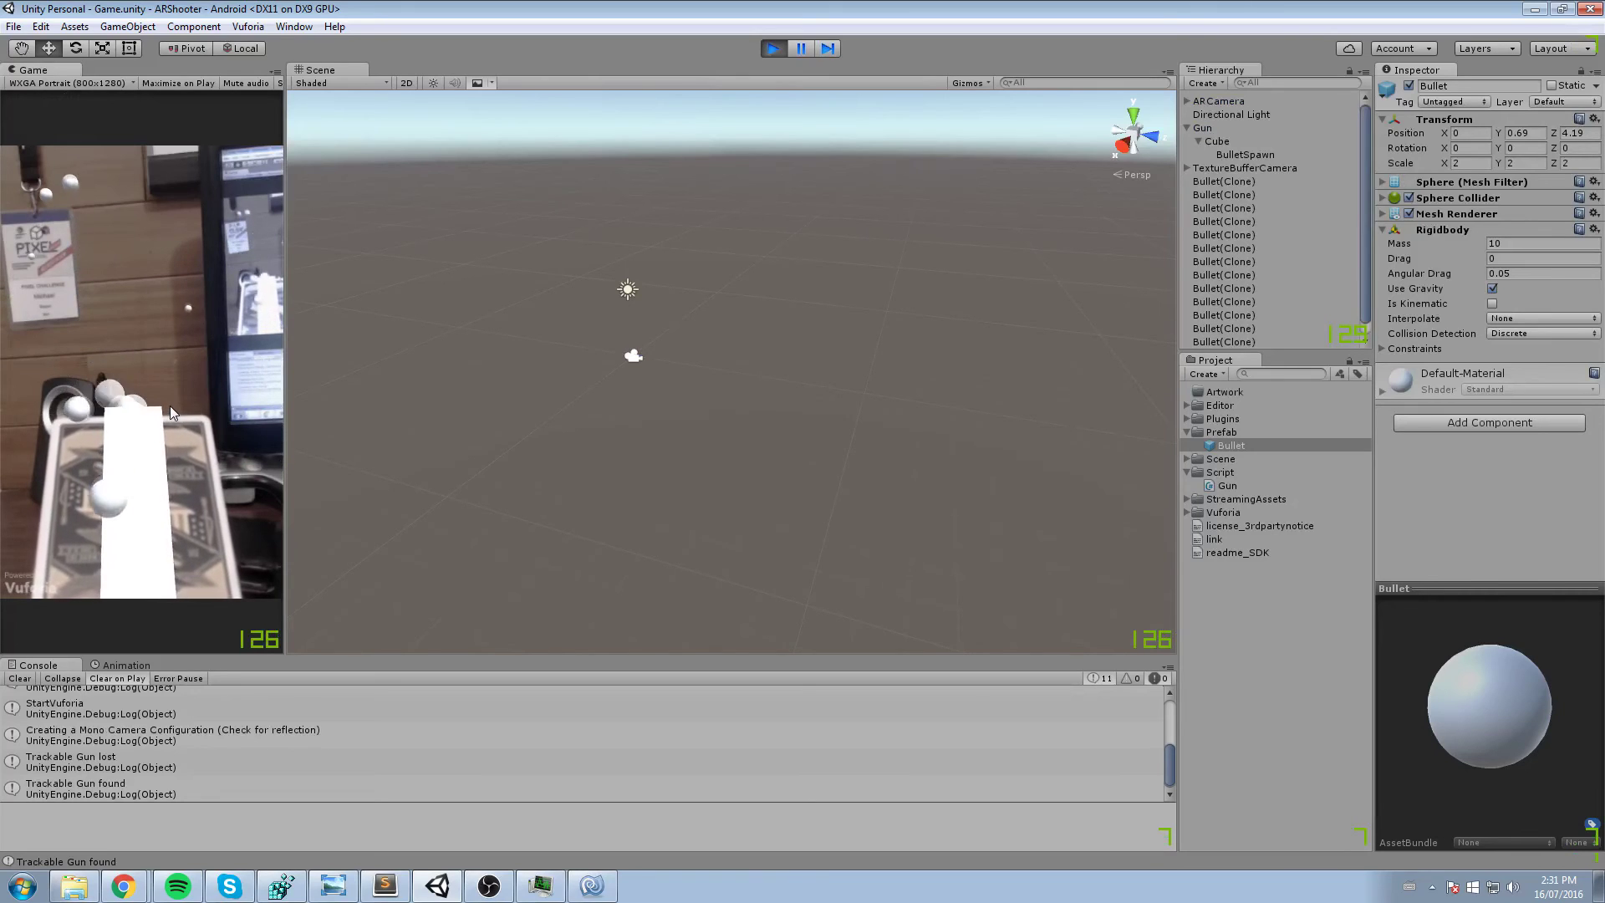
pyautogui.click(169, 406)
pyautogui.click(170, 405)
pyautogui.click(170, 404)
pyautogui.click(169, 405)
pyautogui.click(170, 404)
pyautogui.click(170, 404)
pyautogui.click(170, 403)
pyautogui.click(170, 403)
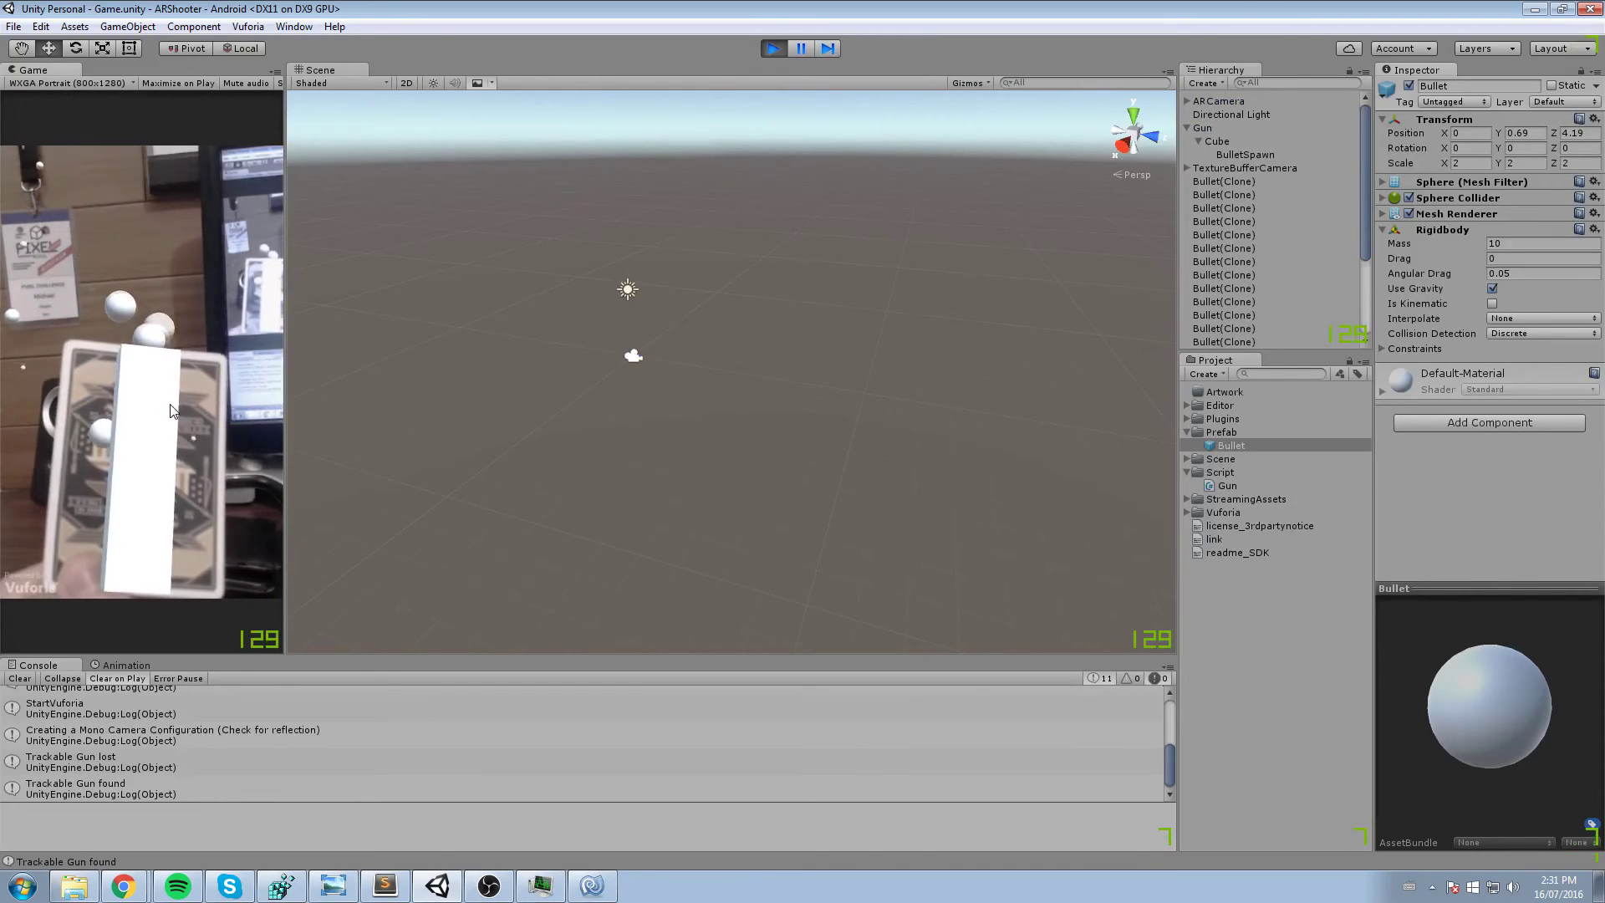
pyautogui.click(169, 403)
pyautogui.click(169, 403)
pyautogui.click(170, 402)
pyautogui.click(169, 401)
pyautogui.click(169, 400)
pyautogui.click(169, 400)
pyautogui.click(170, 400)
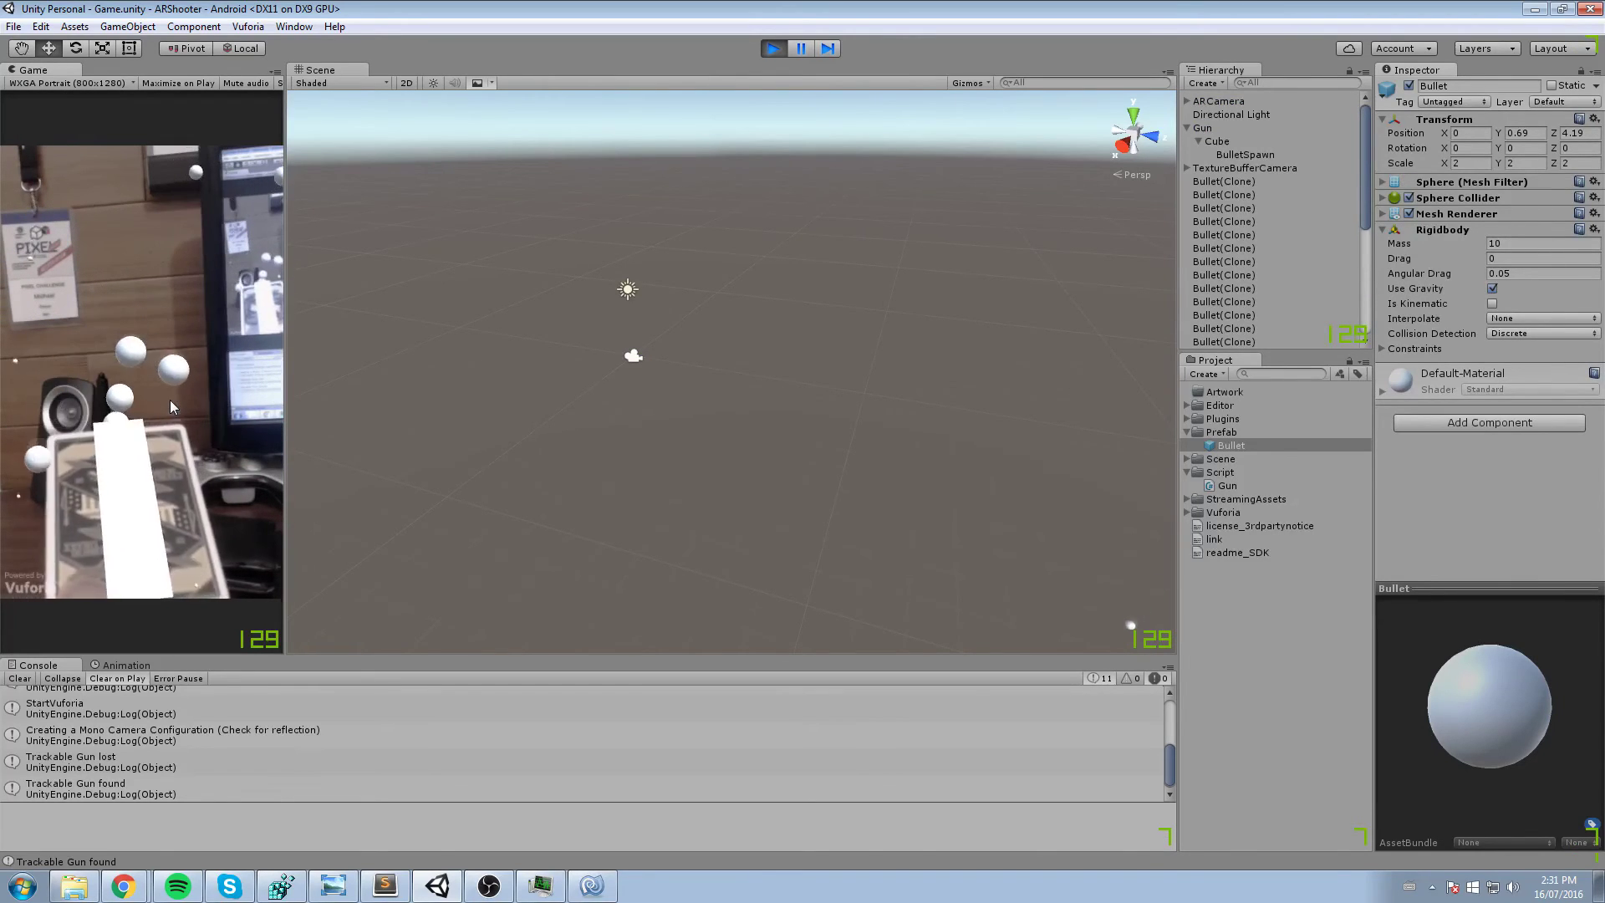
pyautogui.click(170, 400)
pyautogui.click(170, 400)
pyautogui.click(169, 399)
pyautogui.click(170, 398)
pyautogui.click(170, 398)
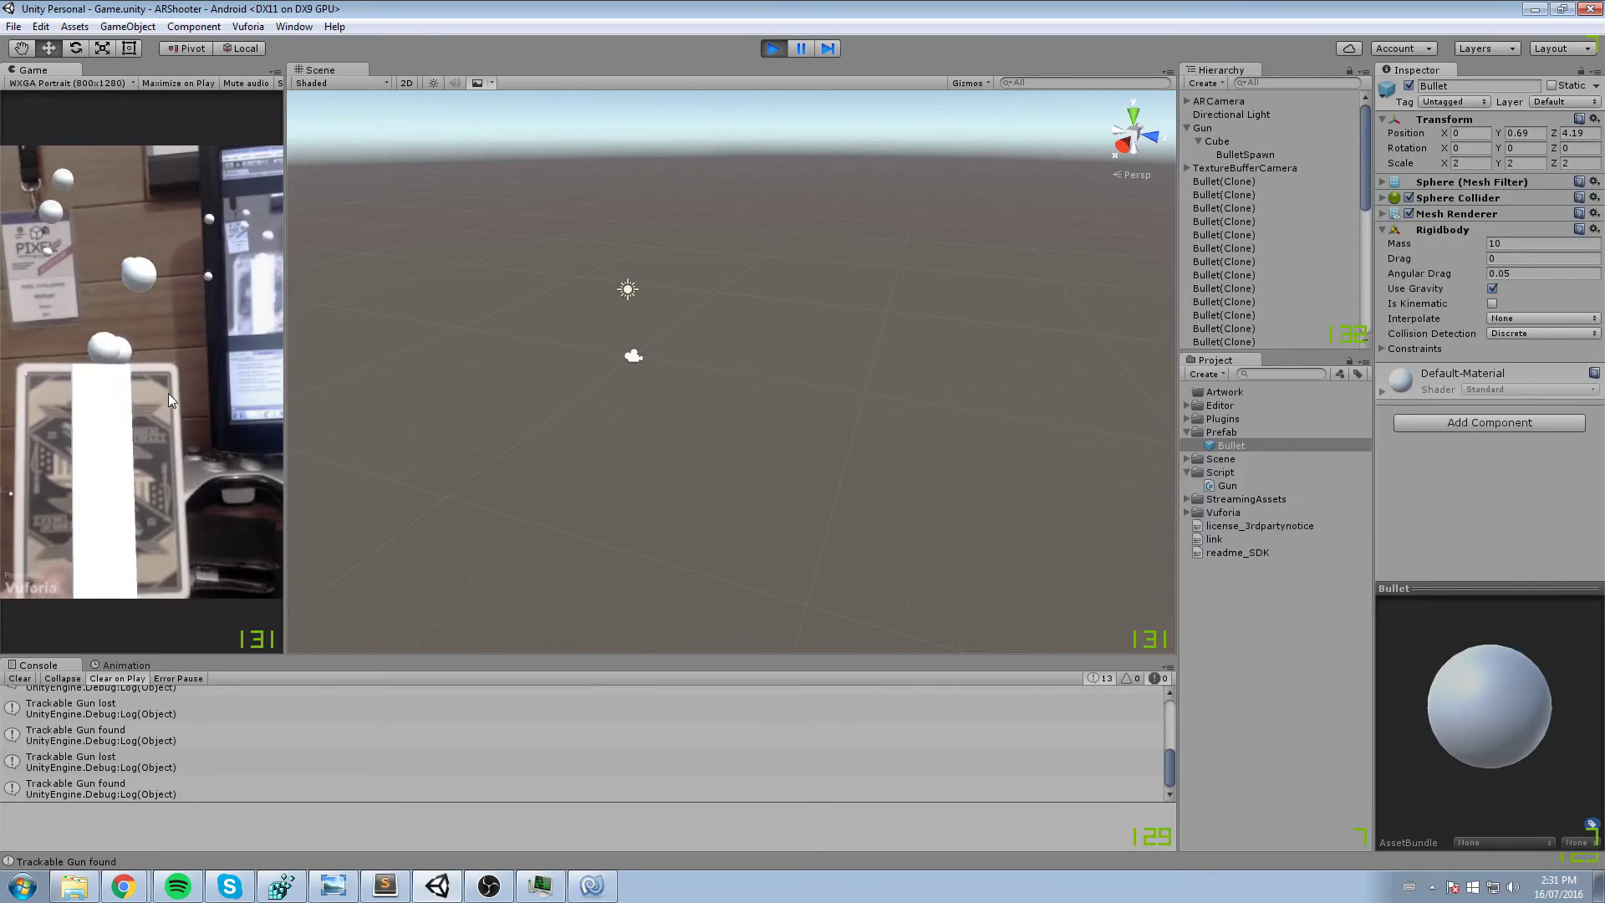
pyautogui.click(776, 47)
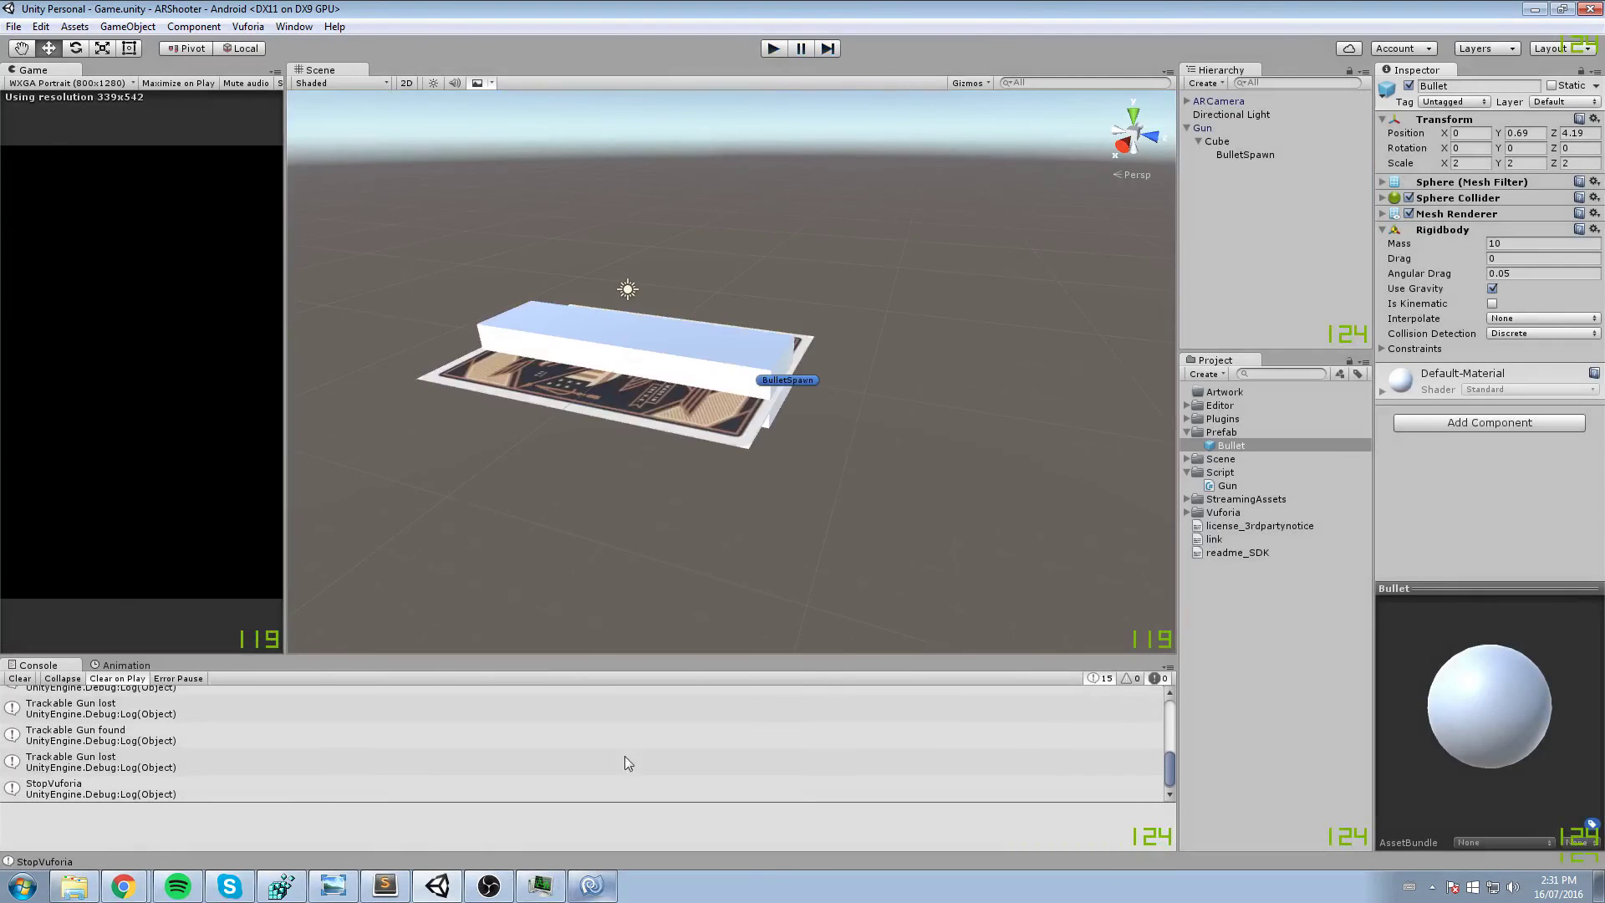
# - Move BulletSpawn forward along its Z axis, slightly beyond the Cube's front end, to about 0.573
pyautogui.click(1242, 154)
pyautogui.scroll(1, 667, 363)
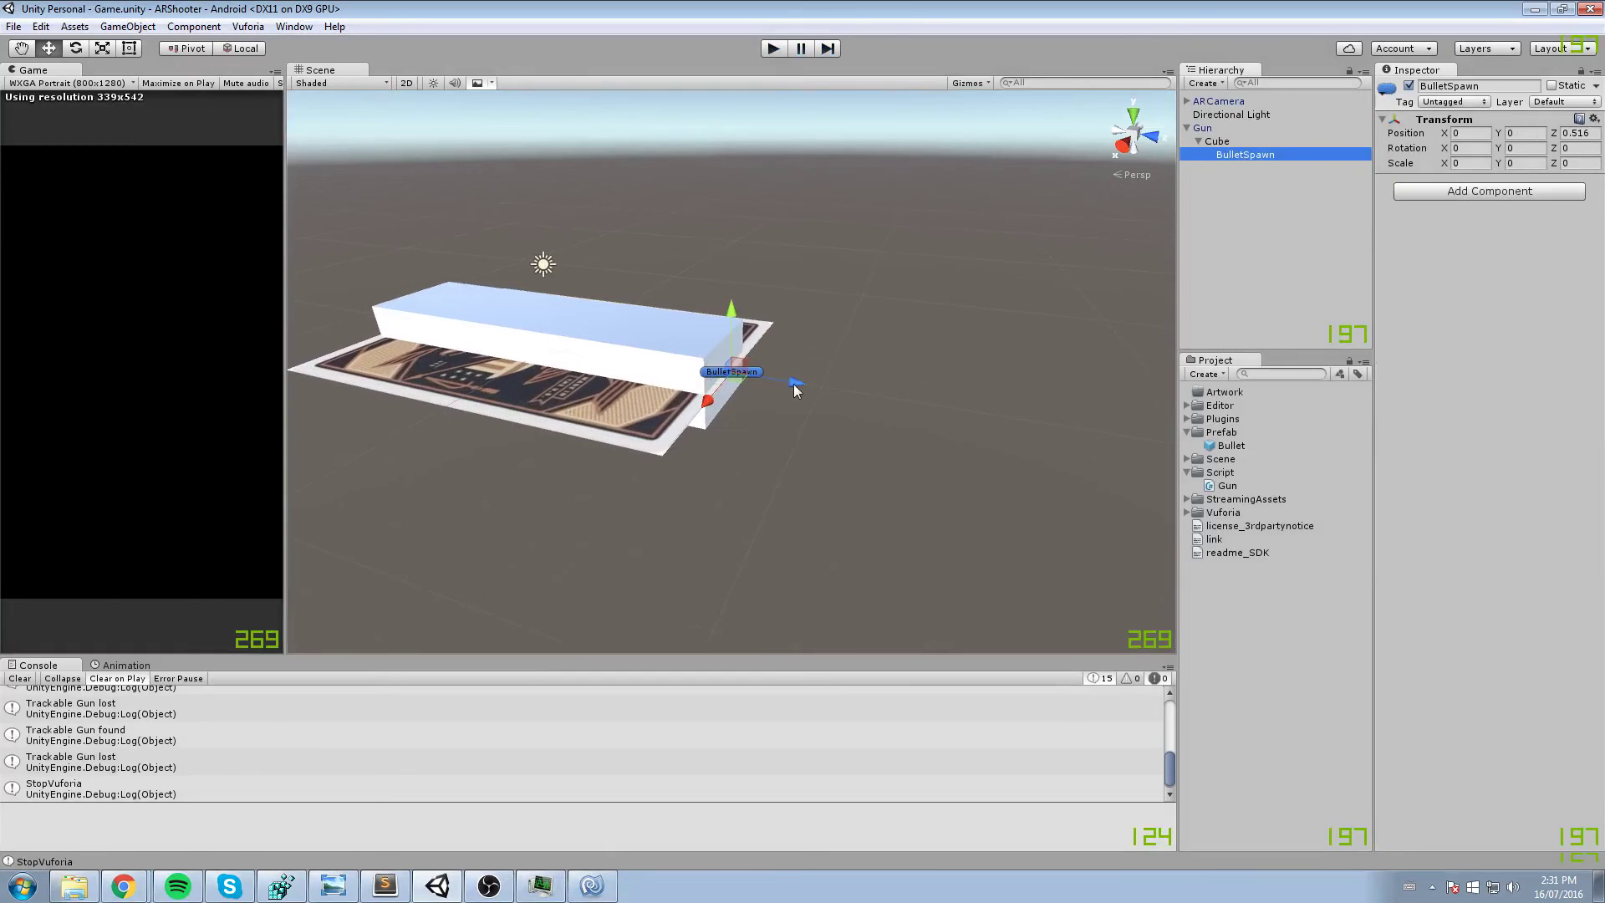
pyautogui.moveTo(799, 384); pyautogui.dragTo(817, 390)
# - Run the game, fire bullets from the repositioned BulletSpawn while moving the Gun card, and stop the playback
pyautogui.click(775, 48)
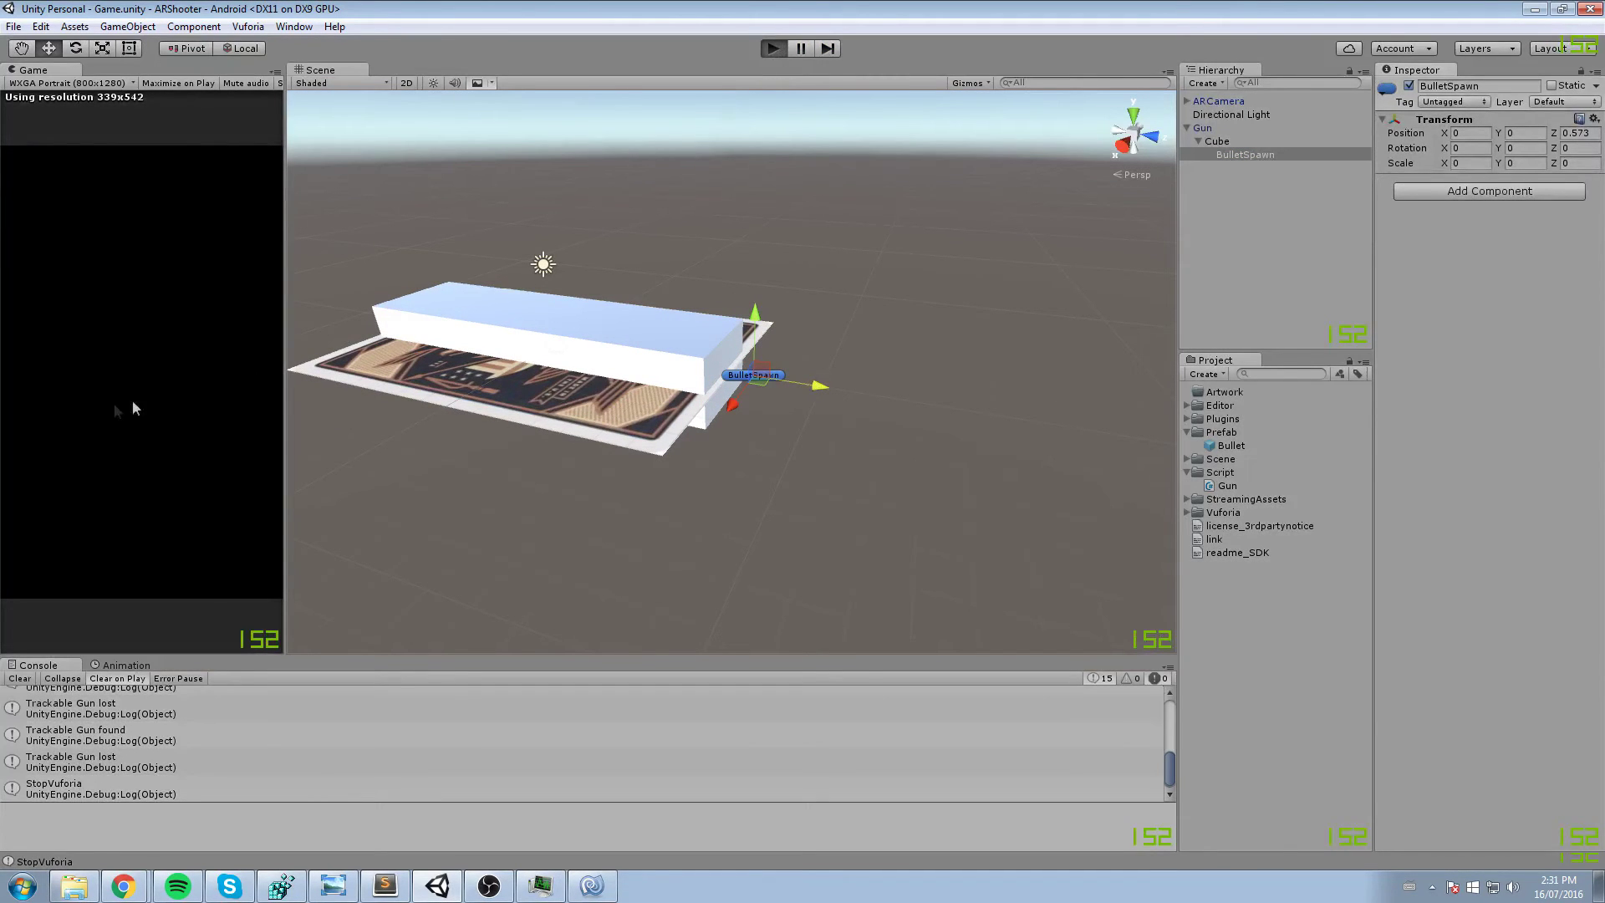
pyautogui.click(173, 411)
pyautogui.click(173, 412)
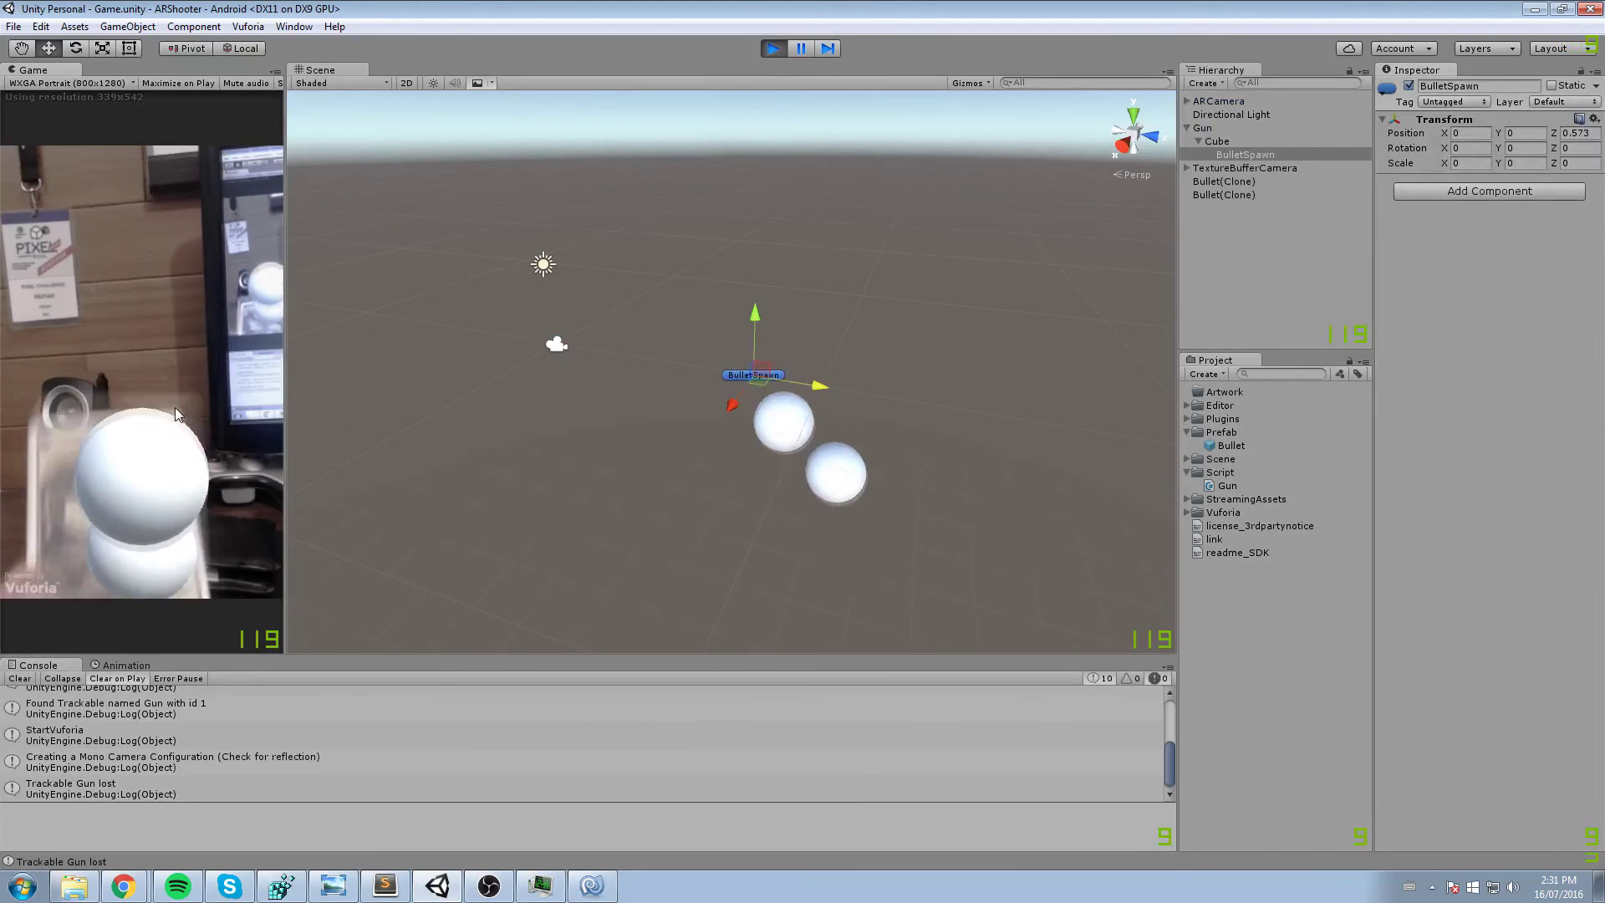
pyautogui.click(175, 407)
pyautogui.click(175, 406)
pyautogui.click(175, 406)
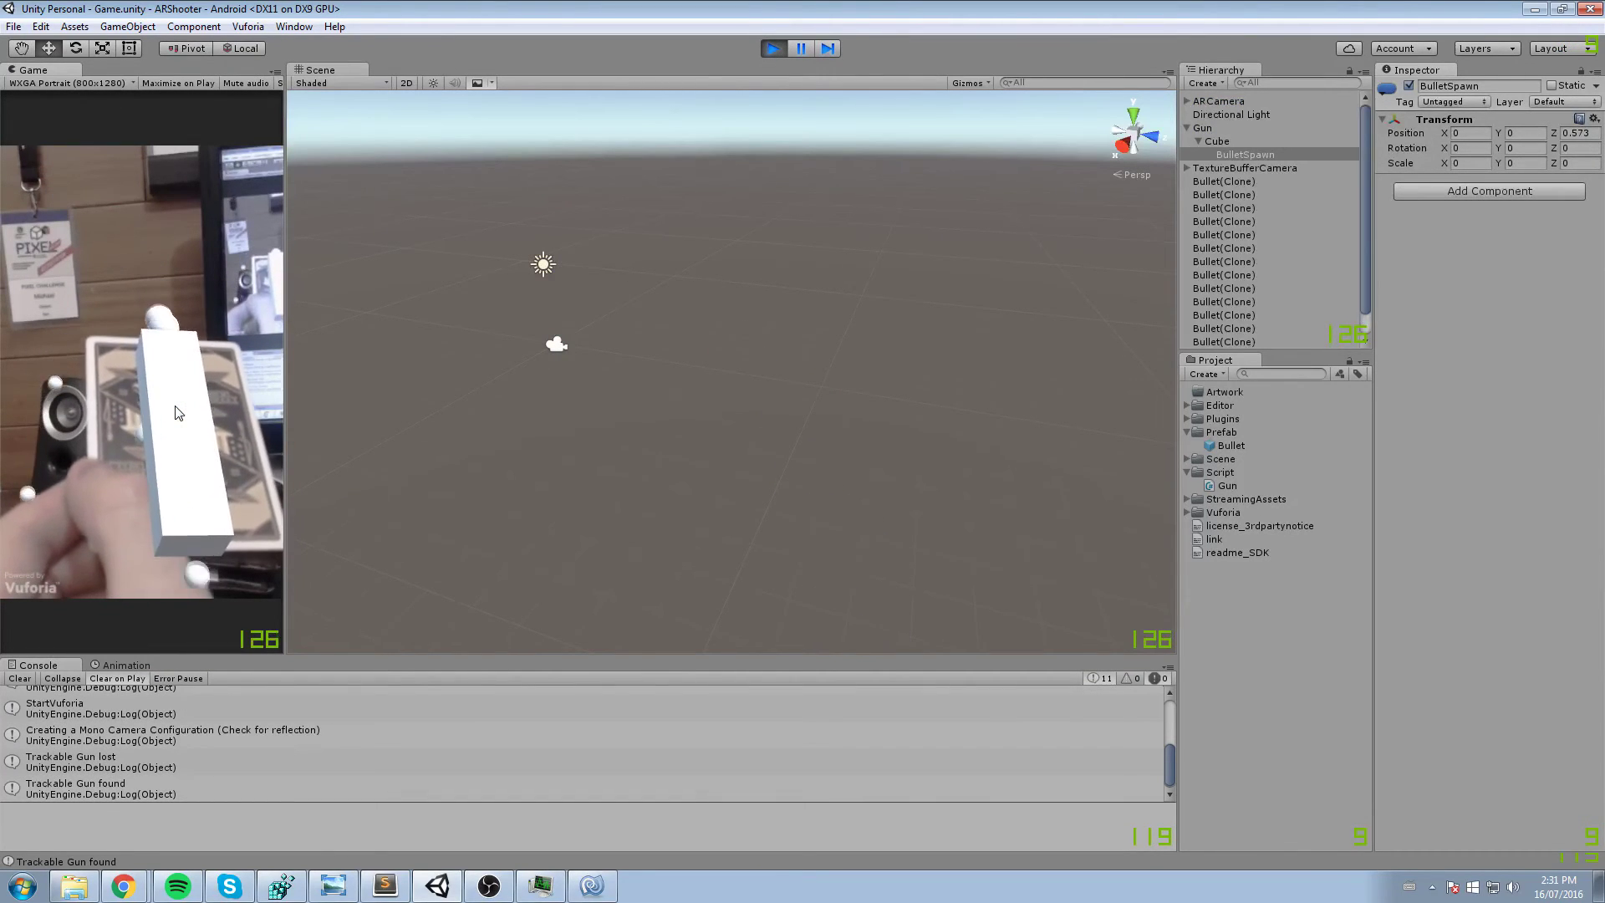
pyautogui.click(773, 51)
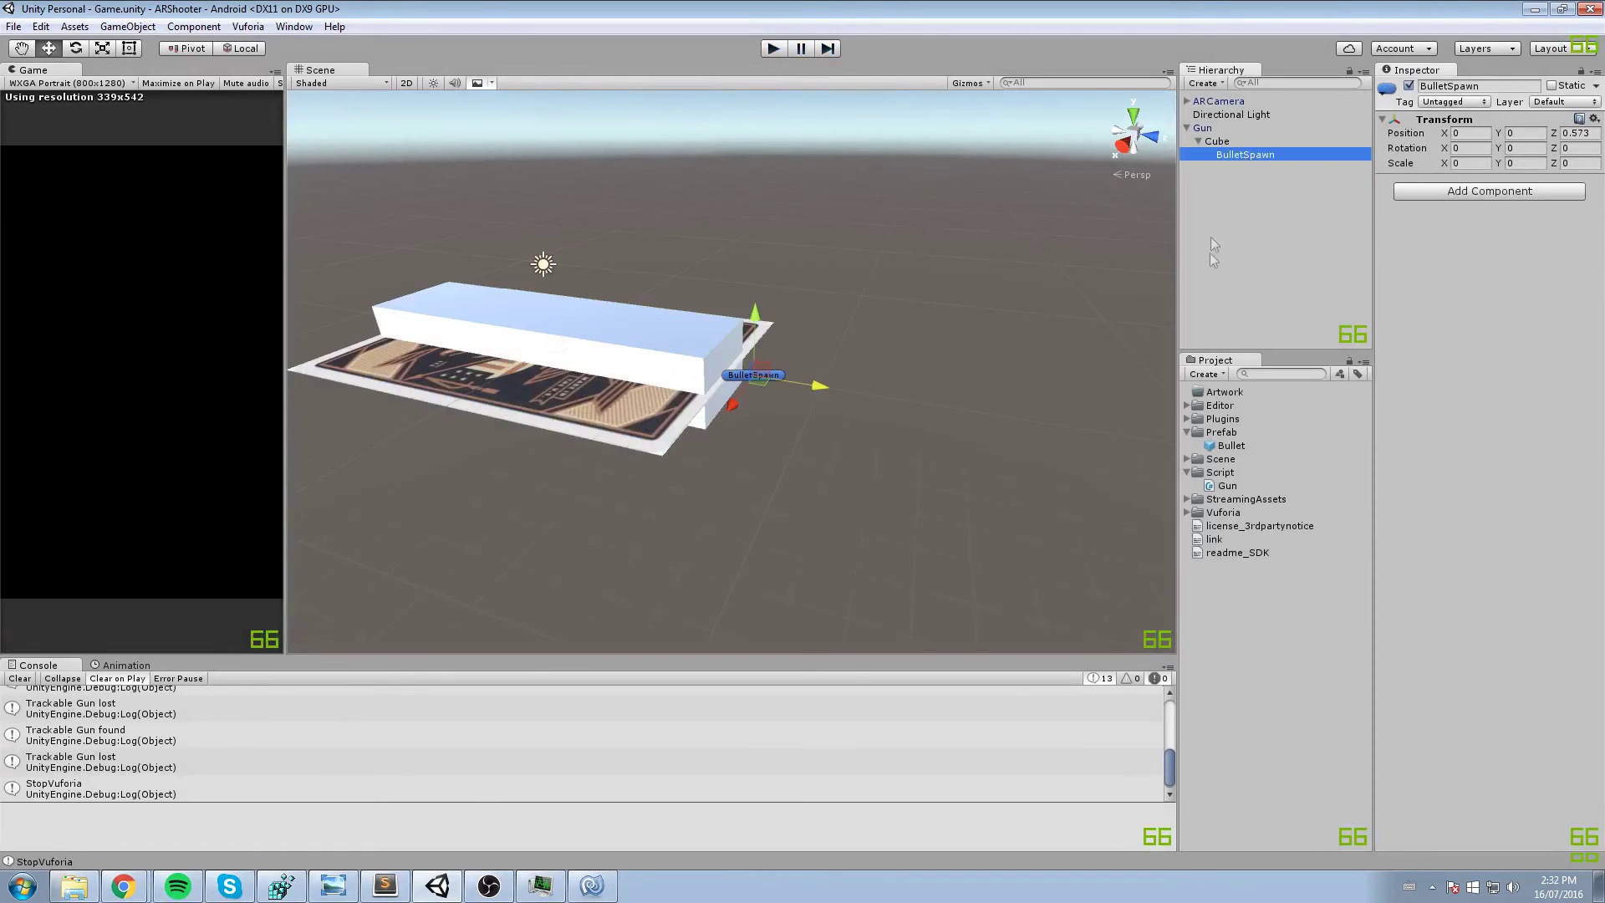
# - Set the Rigidbody mass of the Bullet prefab to 3
pyautogui.click(1224, 445)
pyautogui.click(1542, 243)
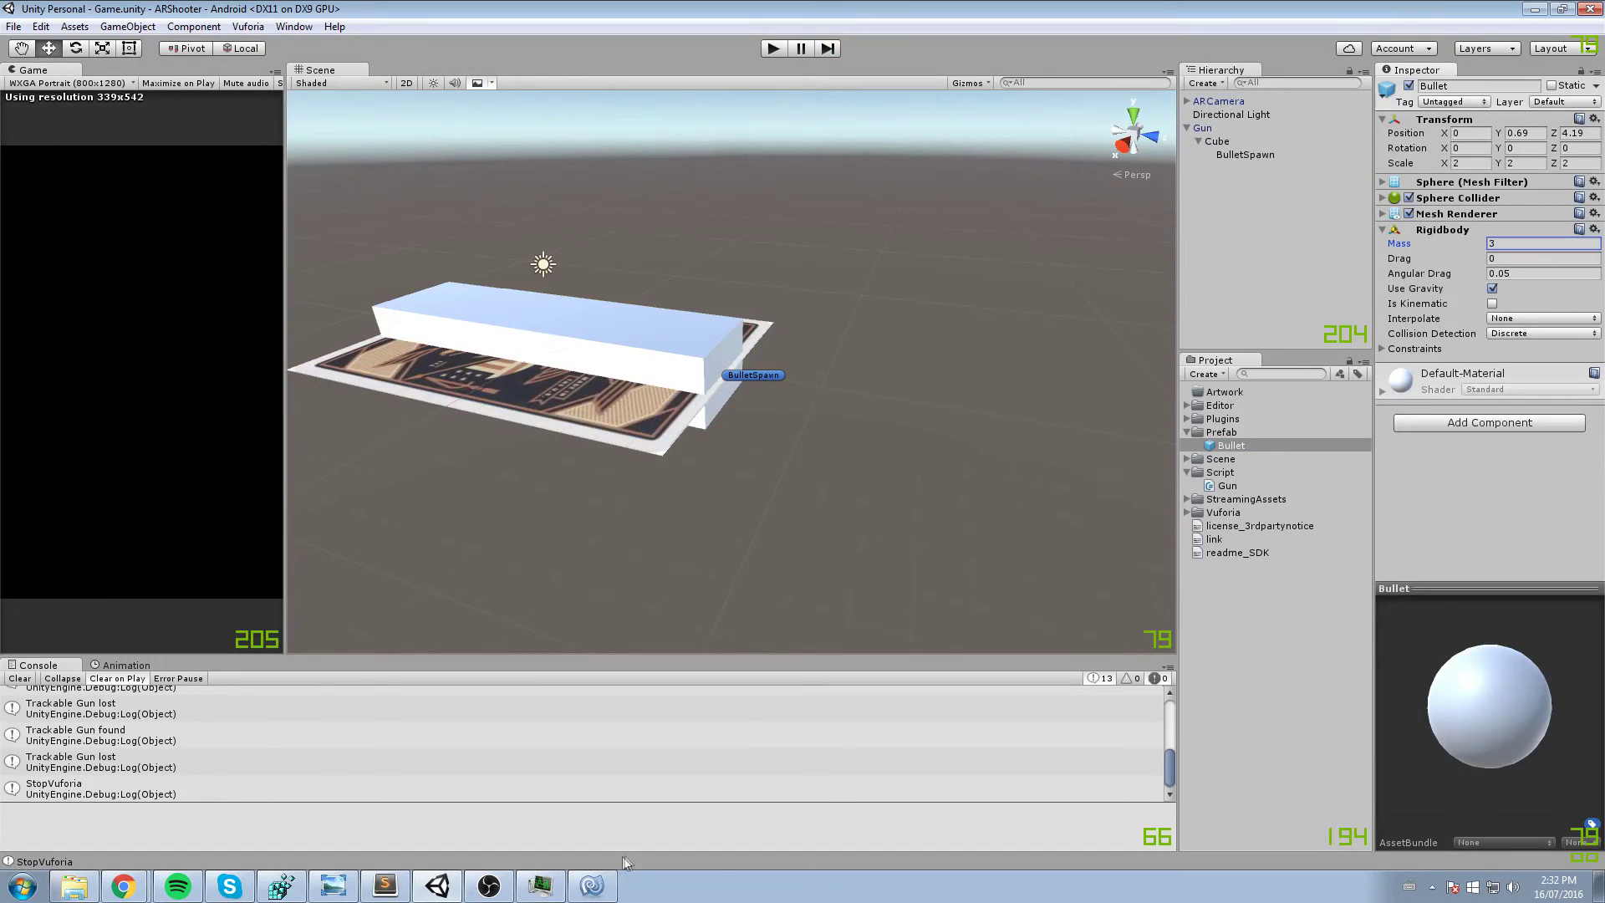
# - Switch to MonoDevelop, change the AddForce mode in the Gun script to ForceMode.VelocityChange, and save the script
pyautogui.click(592, 886)
pyautogui.doubleClick(1282, 524)
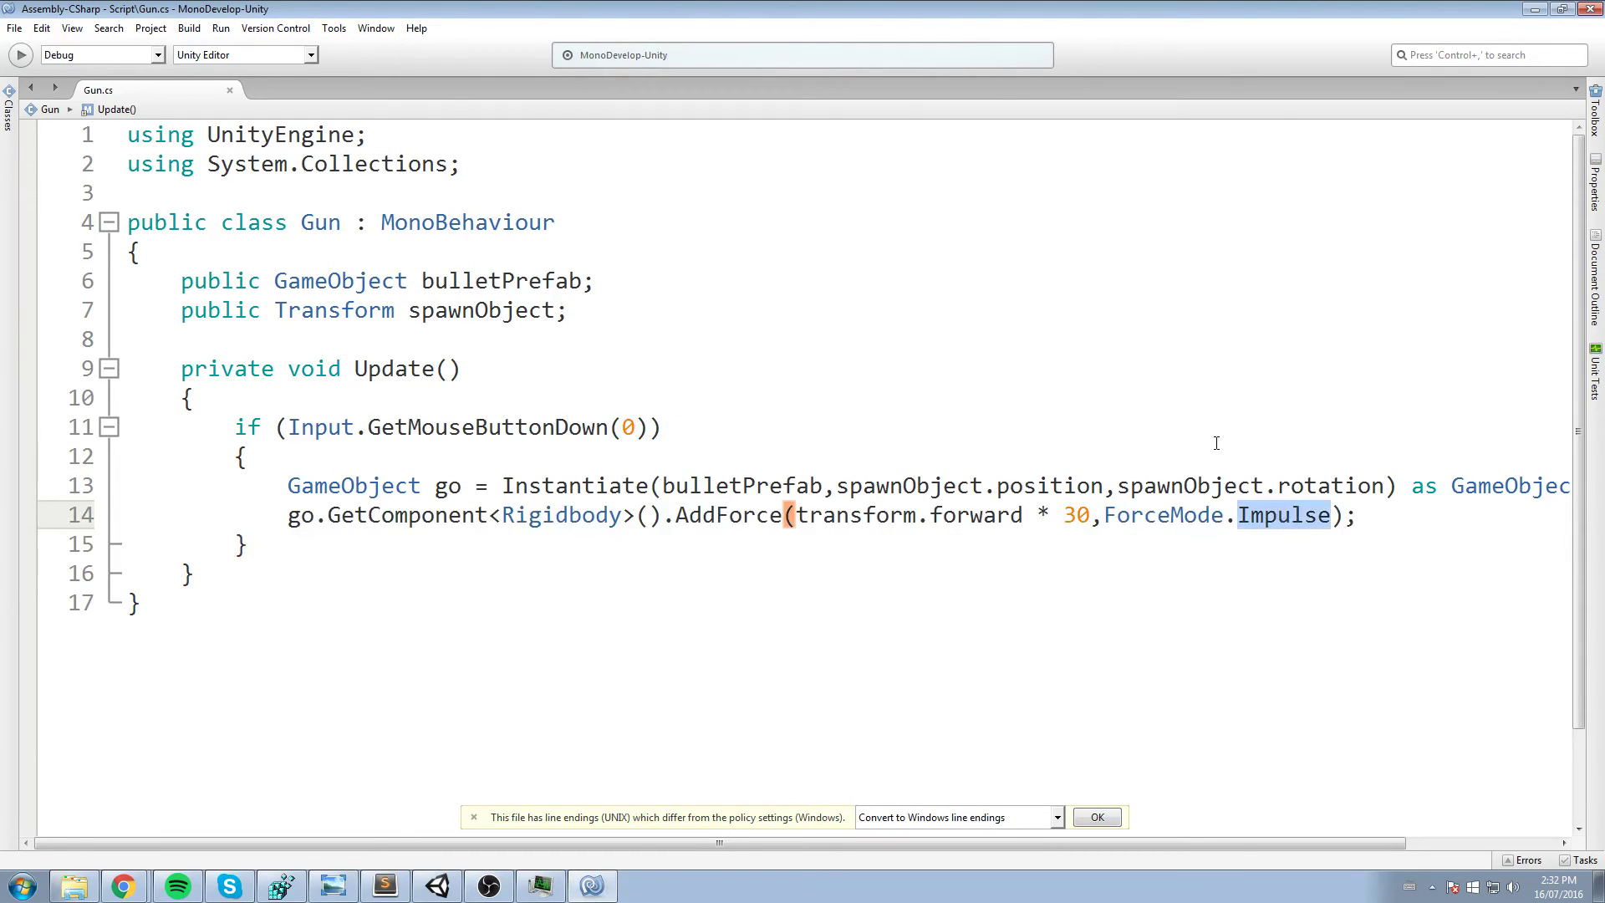
pyautogui.press('BackSpace')
pyautogui.hotkey('ctrl', 'space')
pyautogui.press('Down')
pyautogui.press('Return')
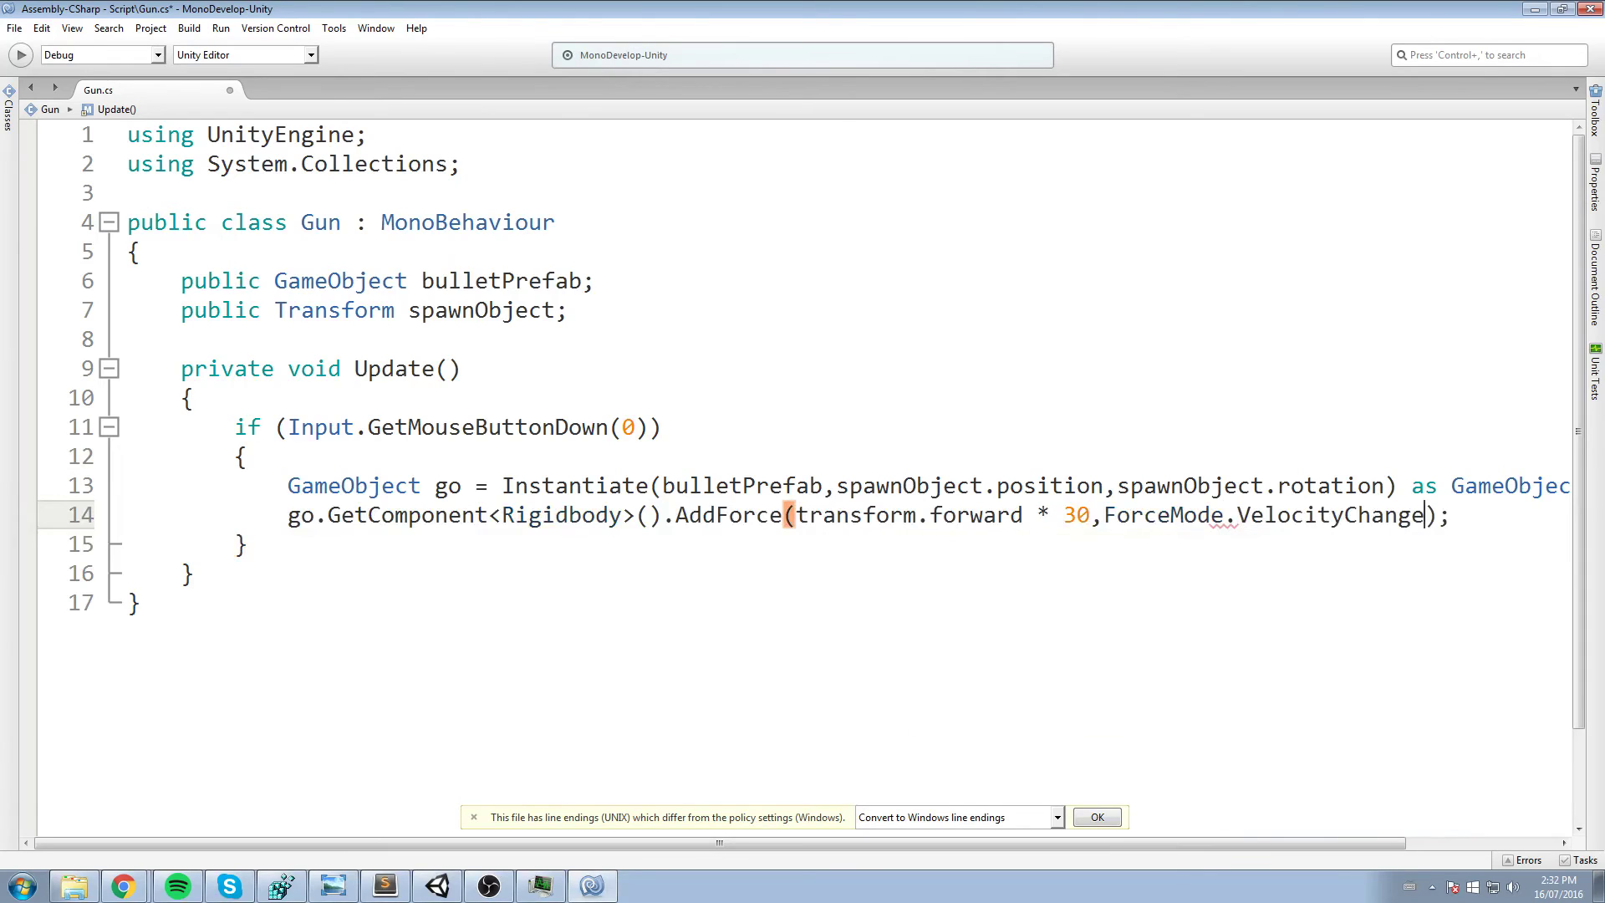
pyautogui.hotkey('ctrl', 's')
# - Switch to Unity, run the game to test the bullets with the VelocityChange force mode, and stop the playback
pyautogui.click(443, 879)
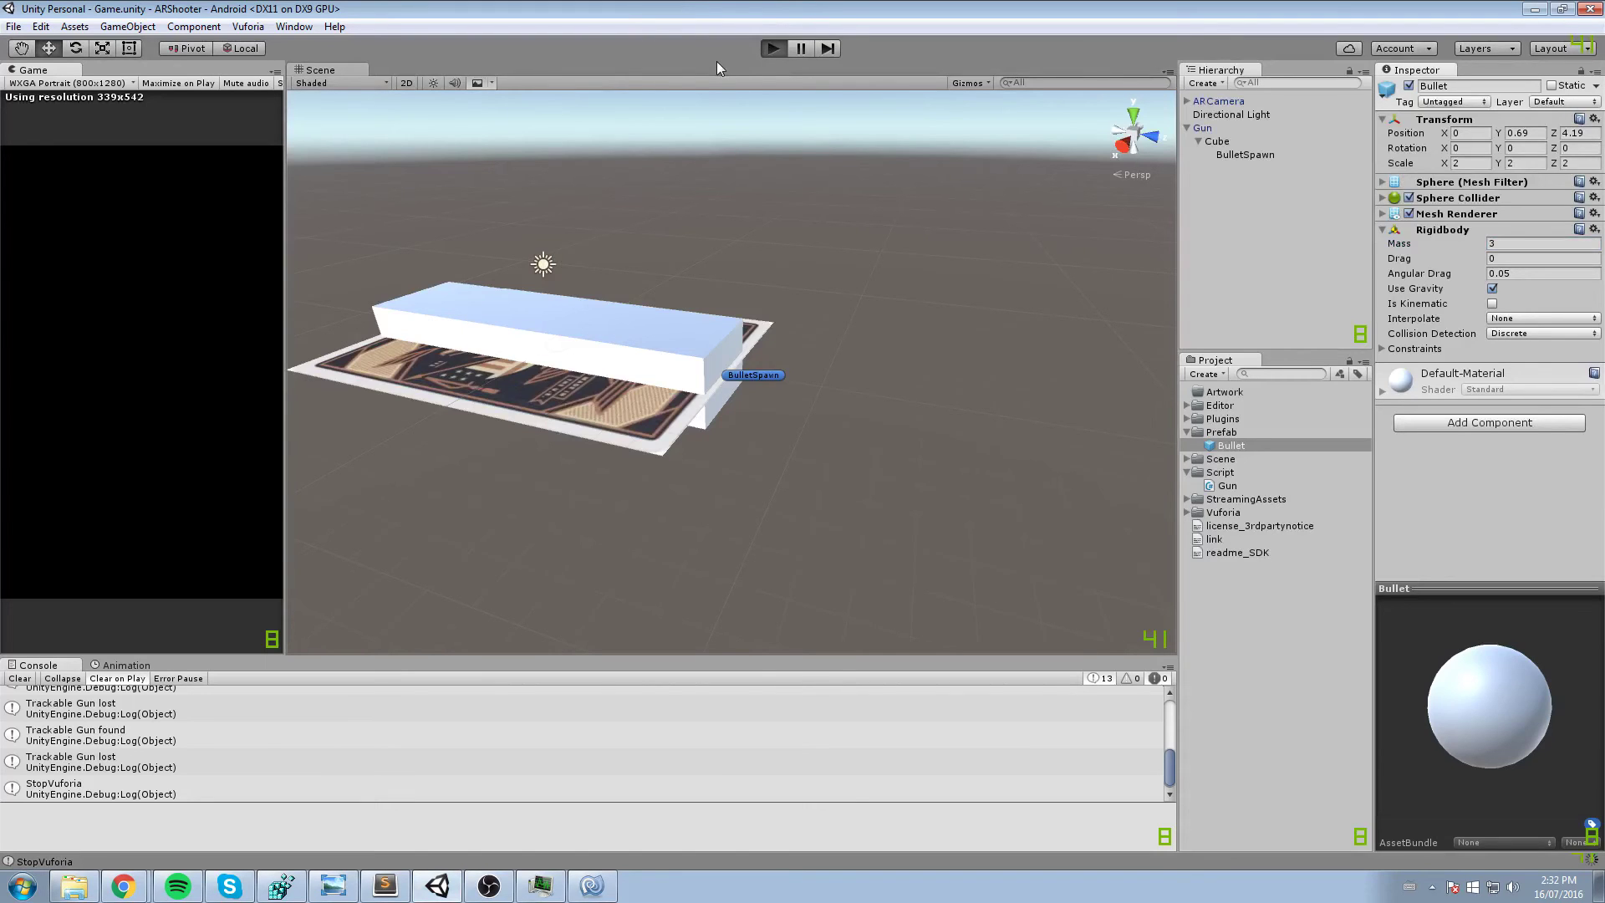
pyautogui.click(772, 47)
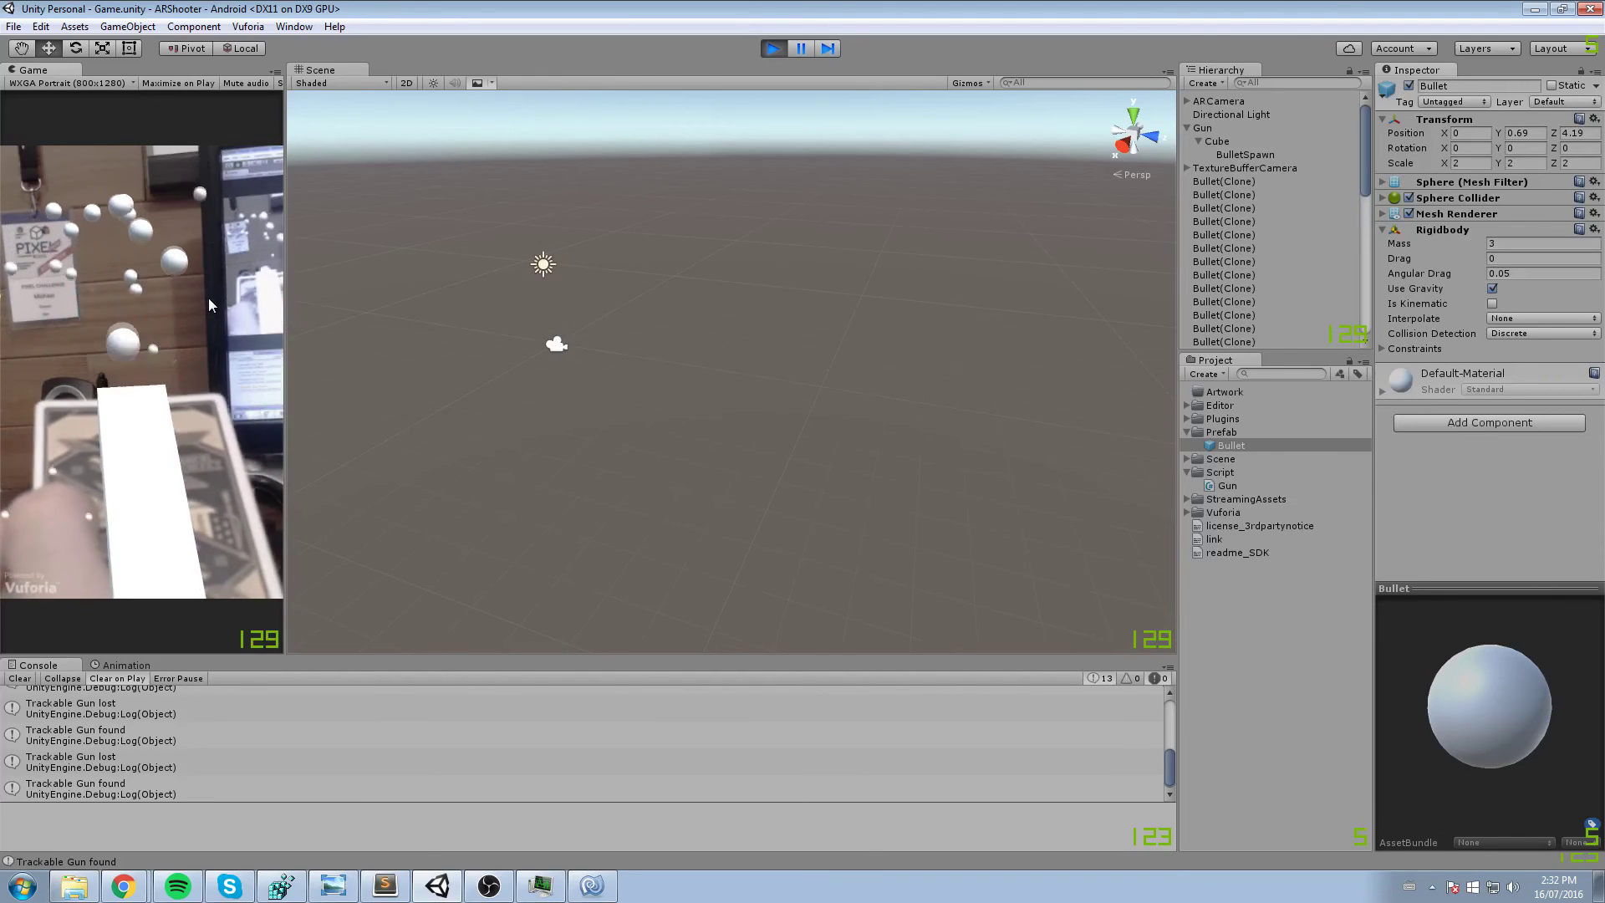
pyautogui.click(772, 49)
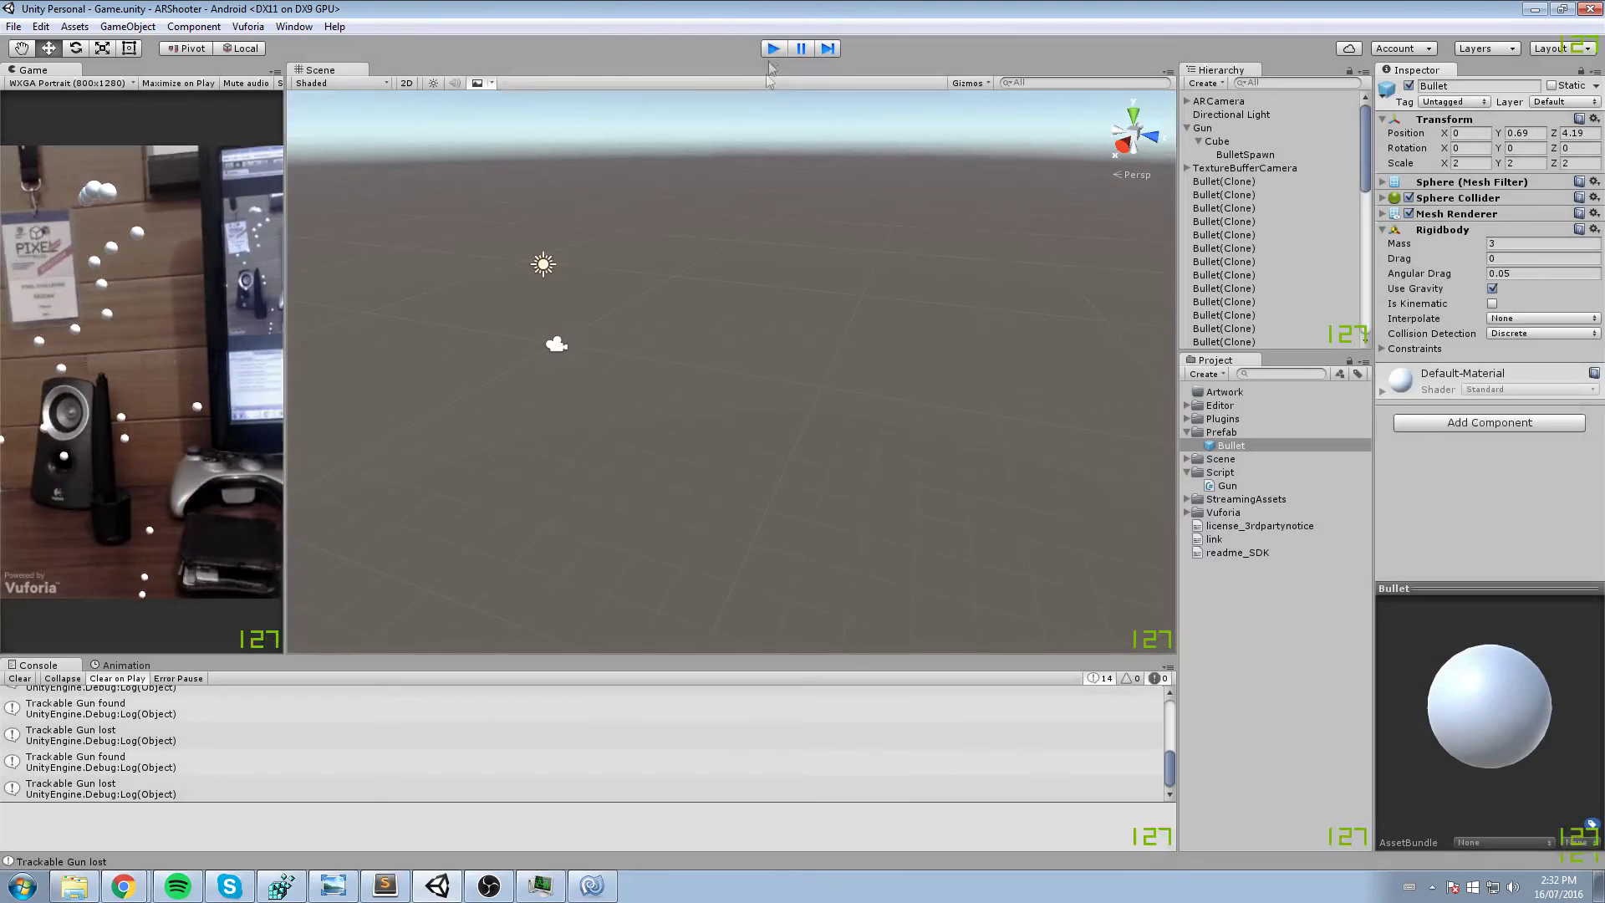
# - Collapse the Gun object's hierarchy, add a 3D plane at the scene root, and name it Floor
pyautogui.click(1235, 141)
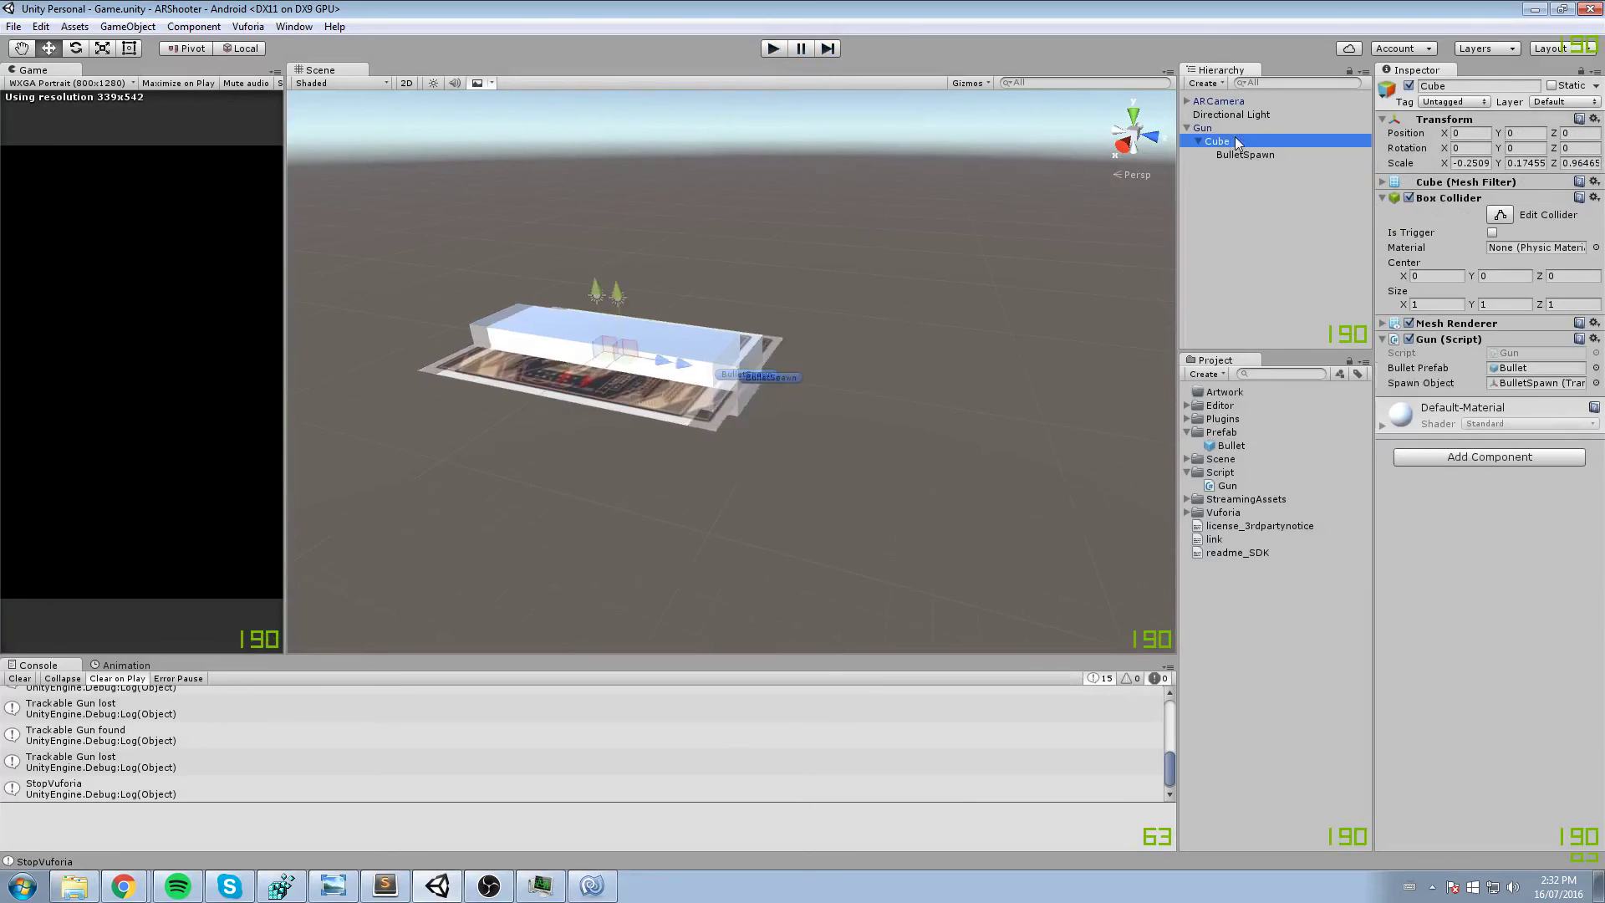
pyautogui.click(1187, 128)
pyautogui.scroll(-4, 830, 247)
pyautogui.keyDown('alt'); pyautogui.moveTo(829, 248); pyautogui.dragTo(1045, 284); pyautogui.keyUp('alt')
pyautogui.scroll(-3, 899, 290)
pyautogui.moveTo(900, 289); pyautogui.dragTo(974, 303, button='middle')
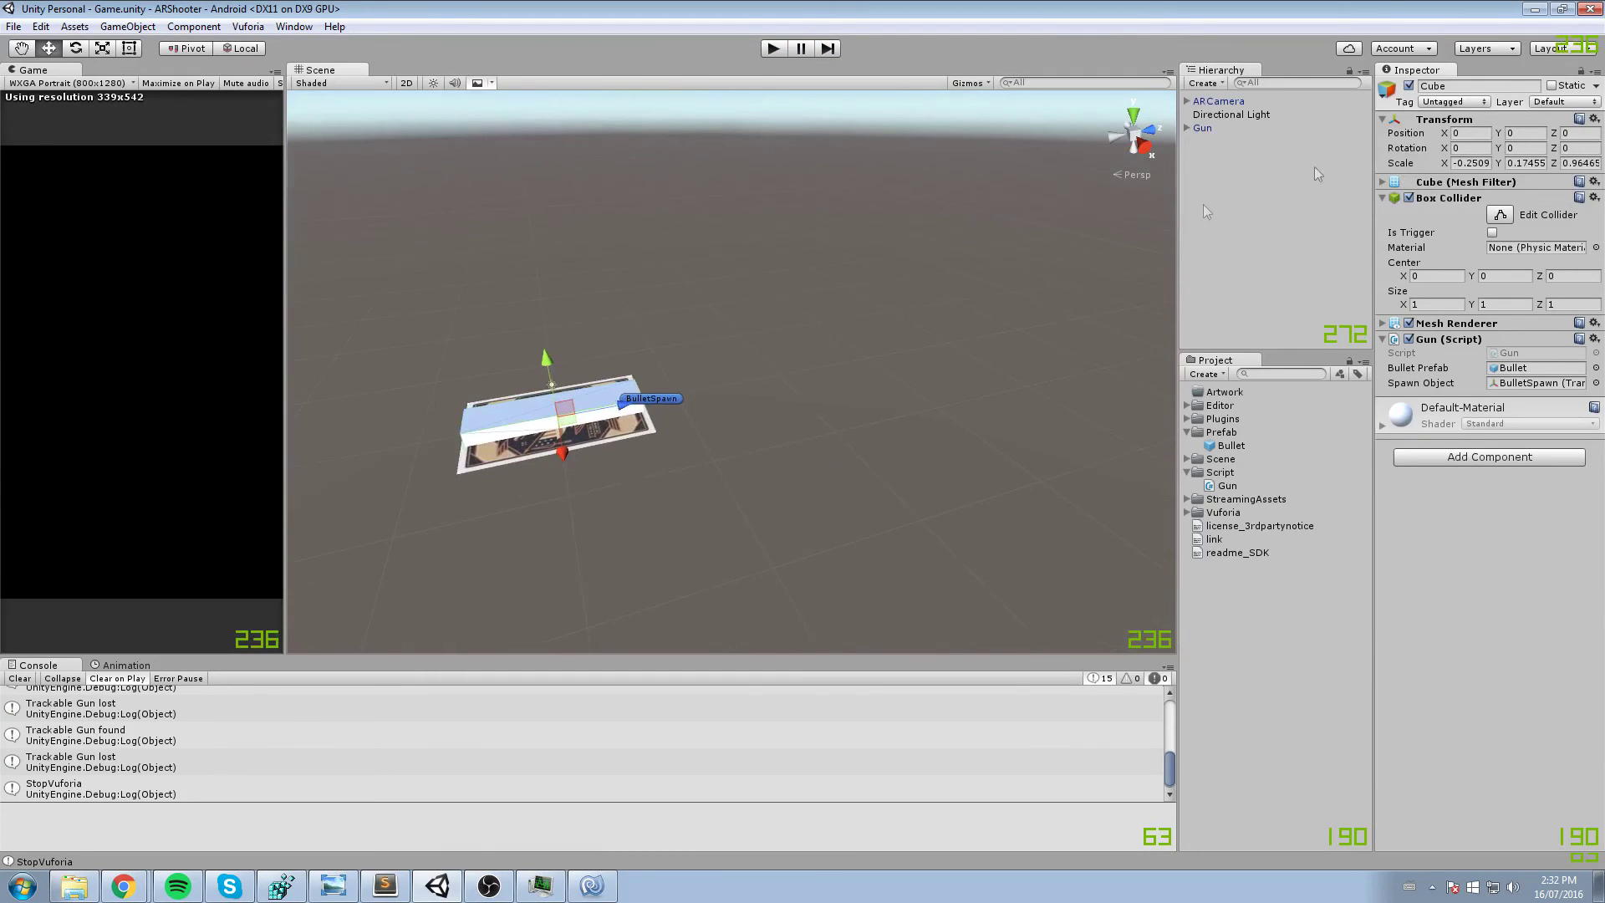
pyautogui.click(1238, 147)
pyautogui.click(127, 28)
pyautogui.moveTo(188, 83)
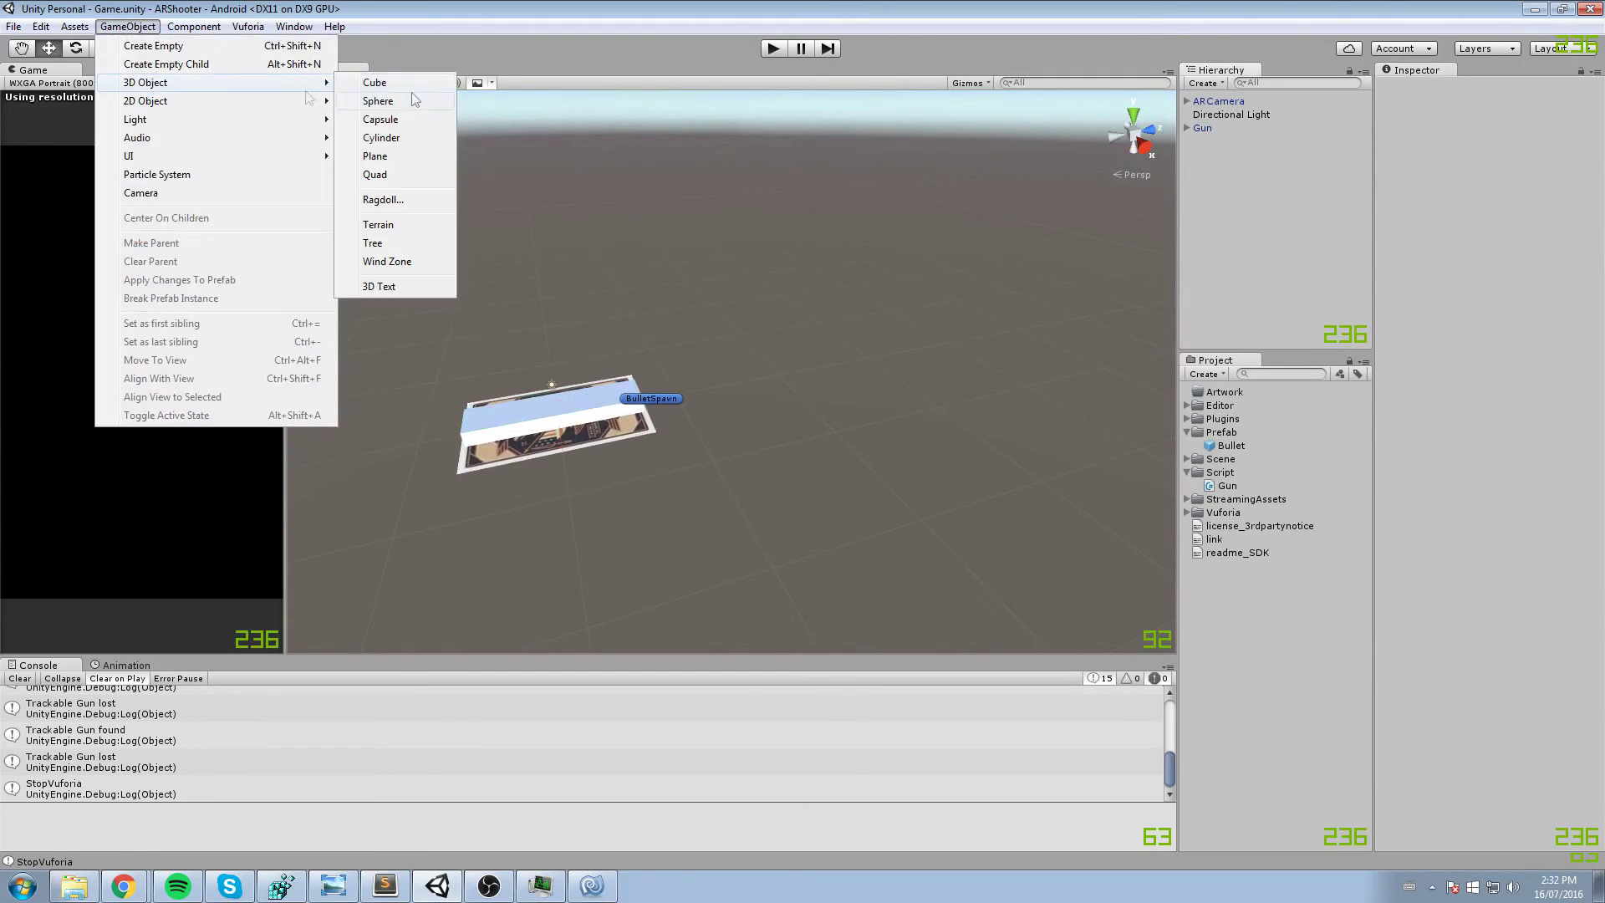
pyautogui.click(376, 156)
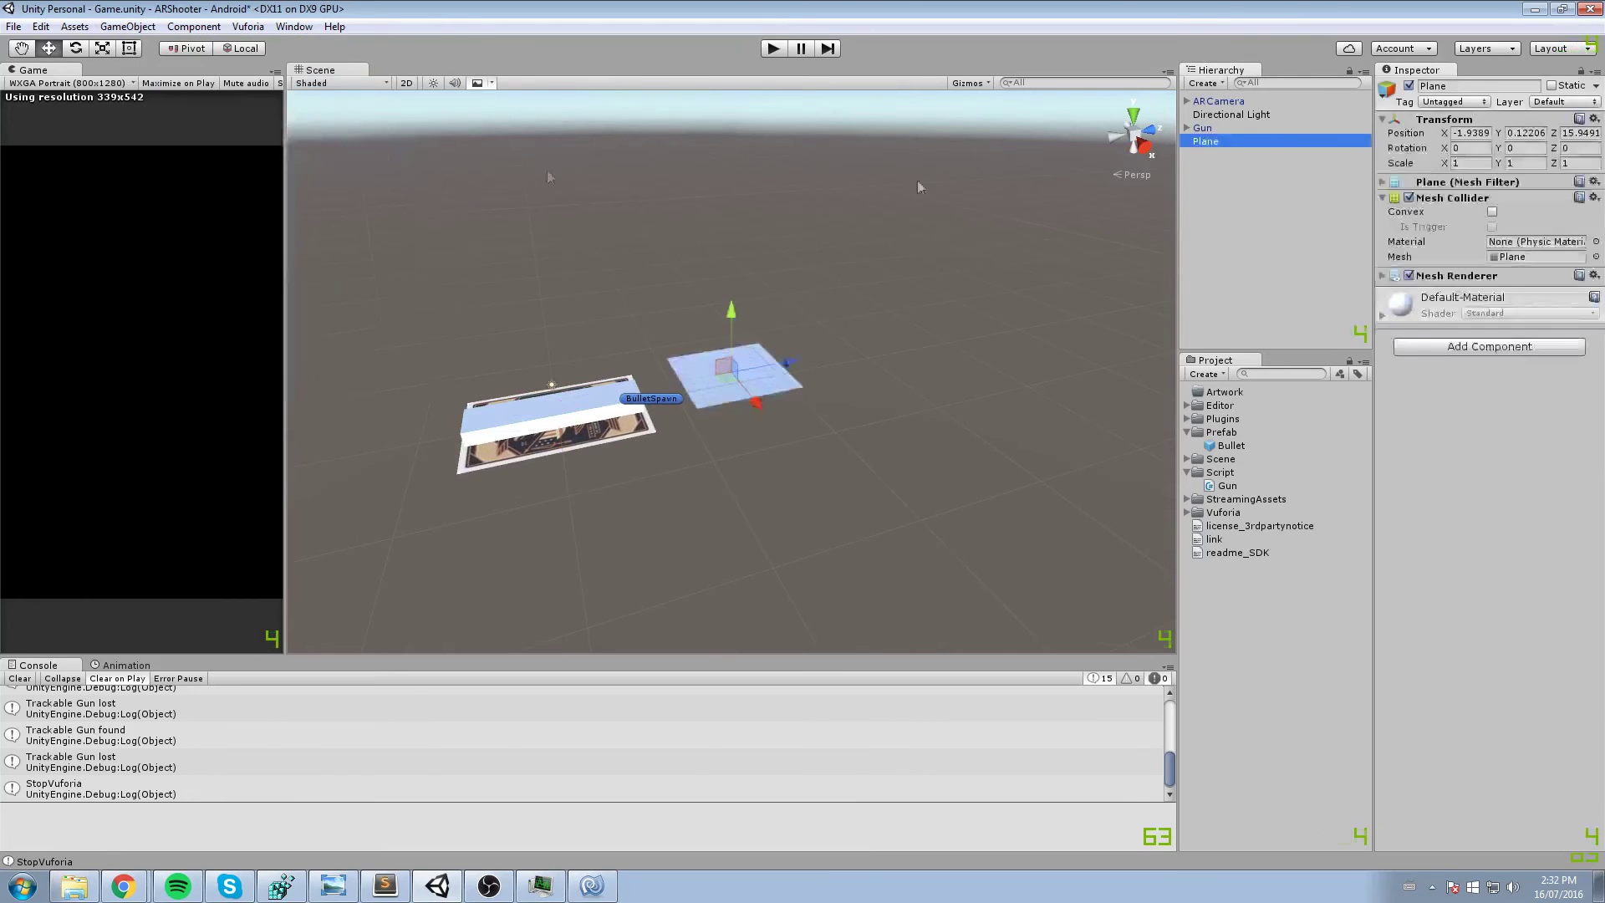
pyautogui.click(1222, 141)
pyautogui.press('Return')
# - Set the Floor's scale to 3 on the X, Y and Z axes
pyautogui.click(1469, 163)
pyautogui.write('3')
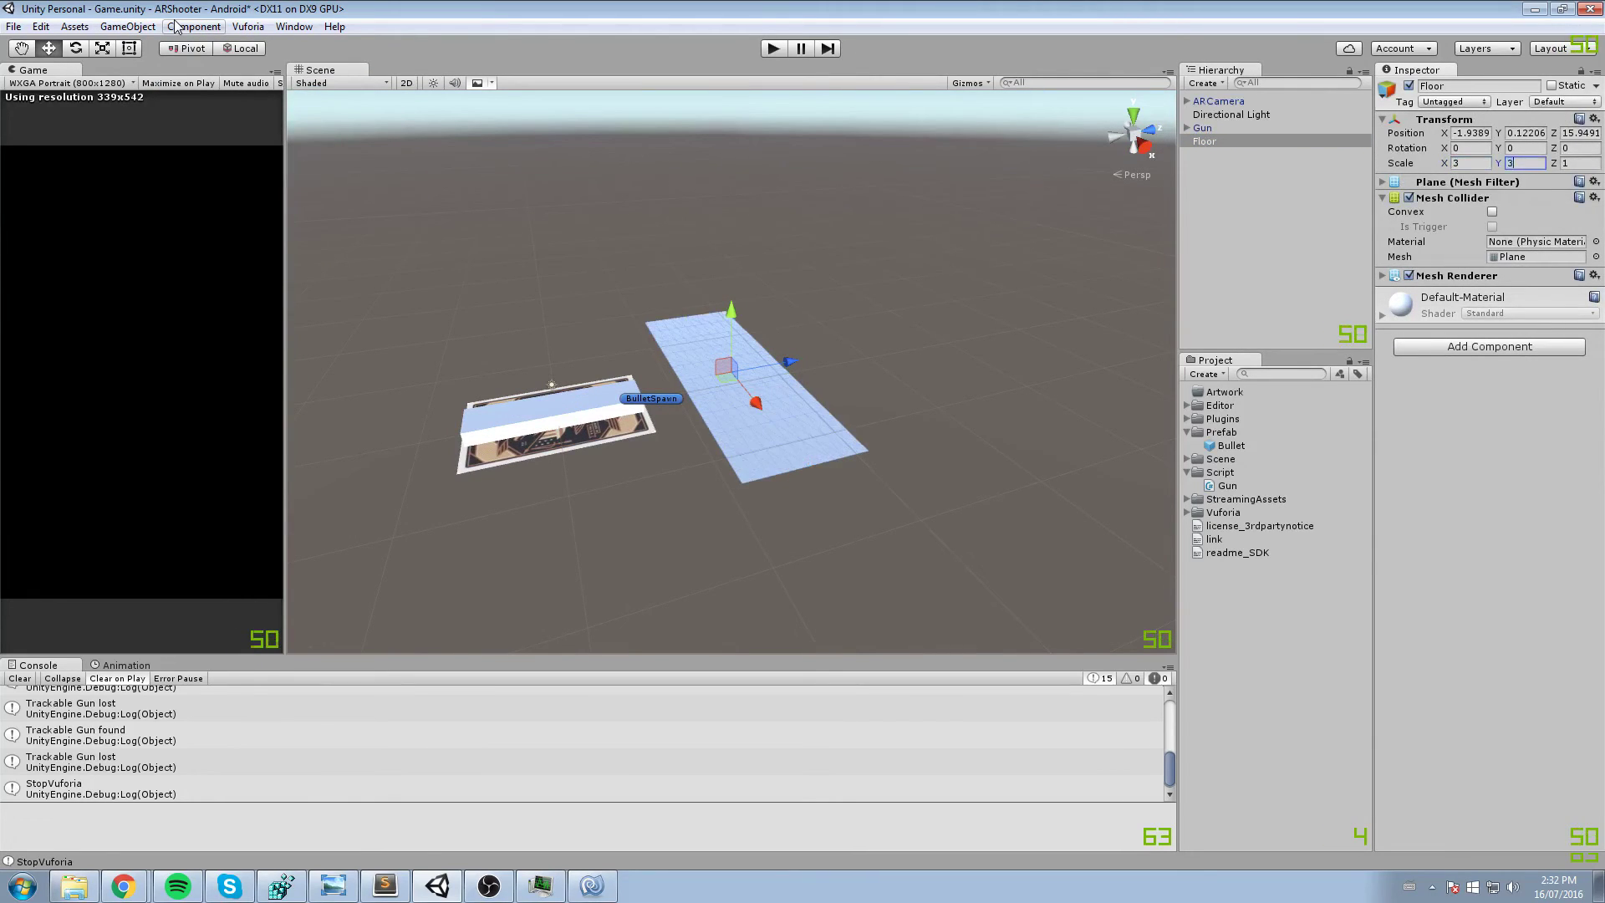
pyautogui.press('Tab')
pyautogui.write('3')
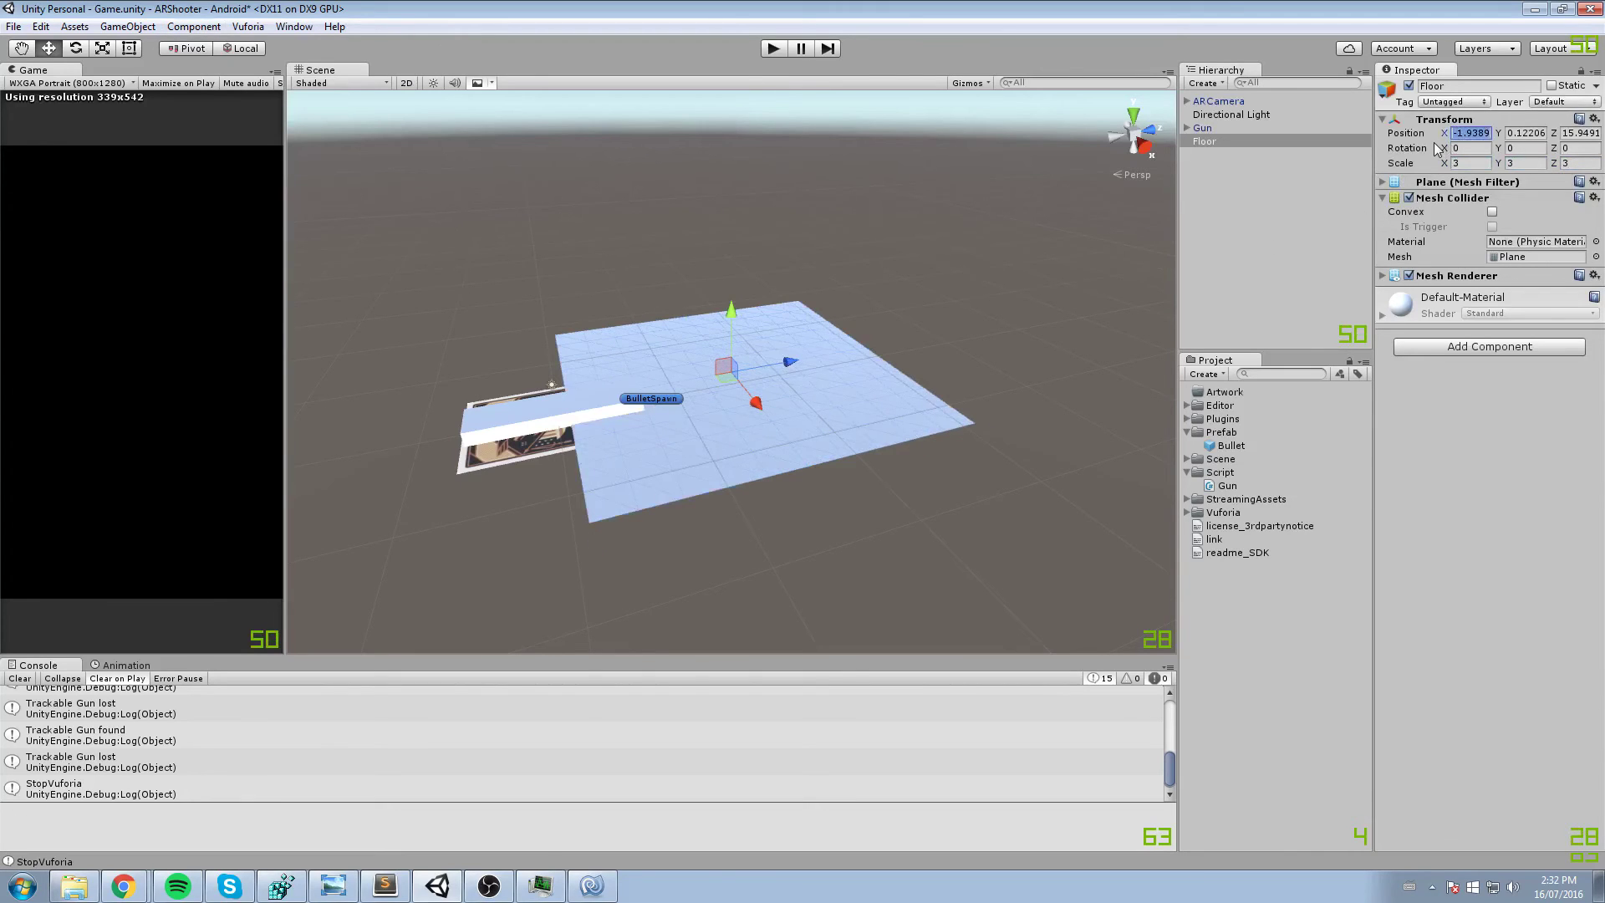
# - Set the Floor's position to 0 on the X, Y and Z axes
pyautogui.write('0')
pyautogui.press('Tab')
pyautogui.write('0')
pyautogui.press('Tab')
pyautogui.write('0')
# - Try to lower the Gun target along its Y axis to about -2.57 and undo the move
pyautogui.click(1214, 101)
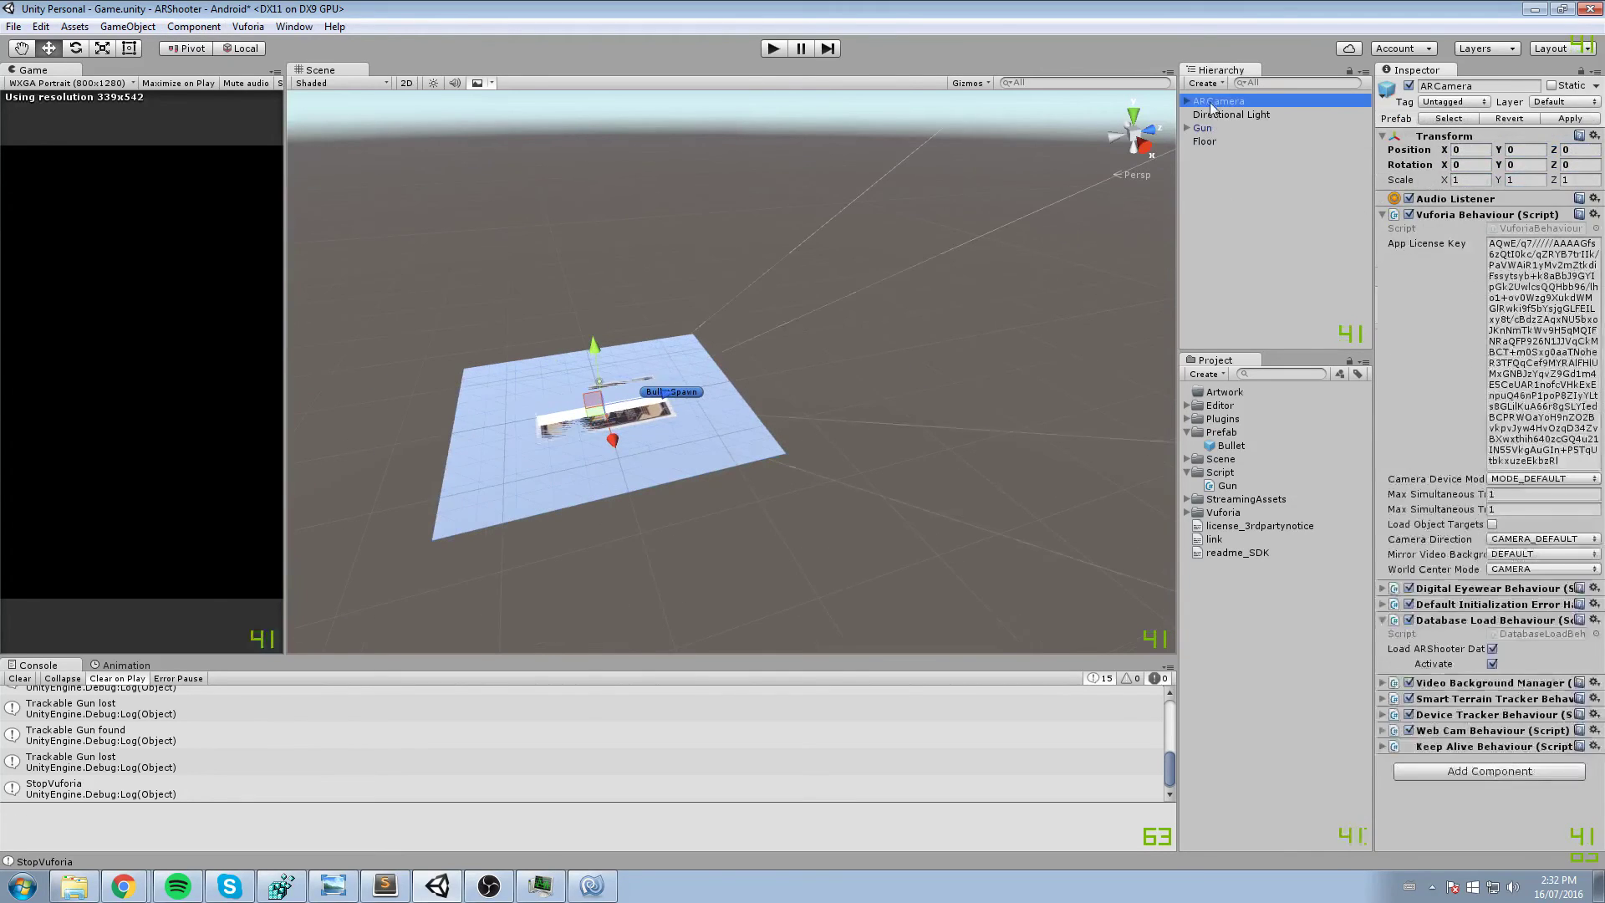
pyautogui.click(1203, 128)
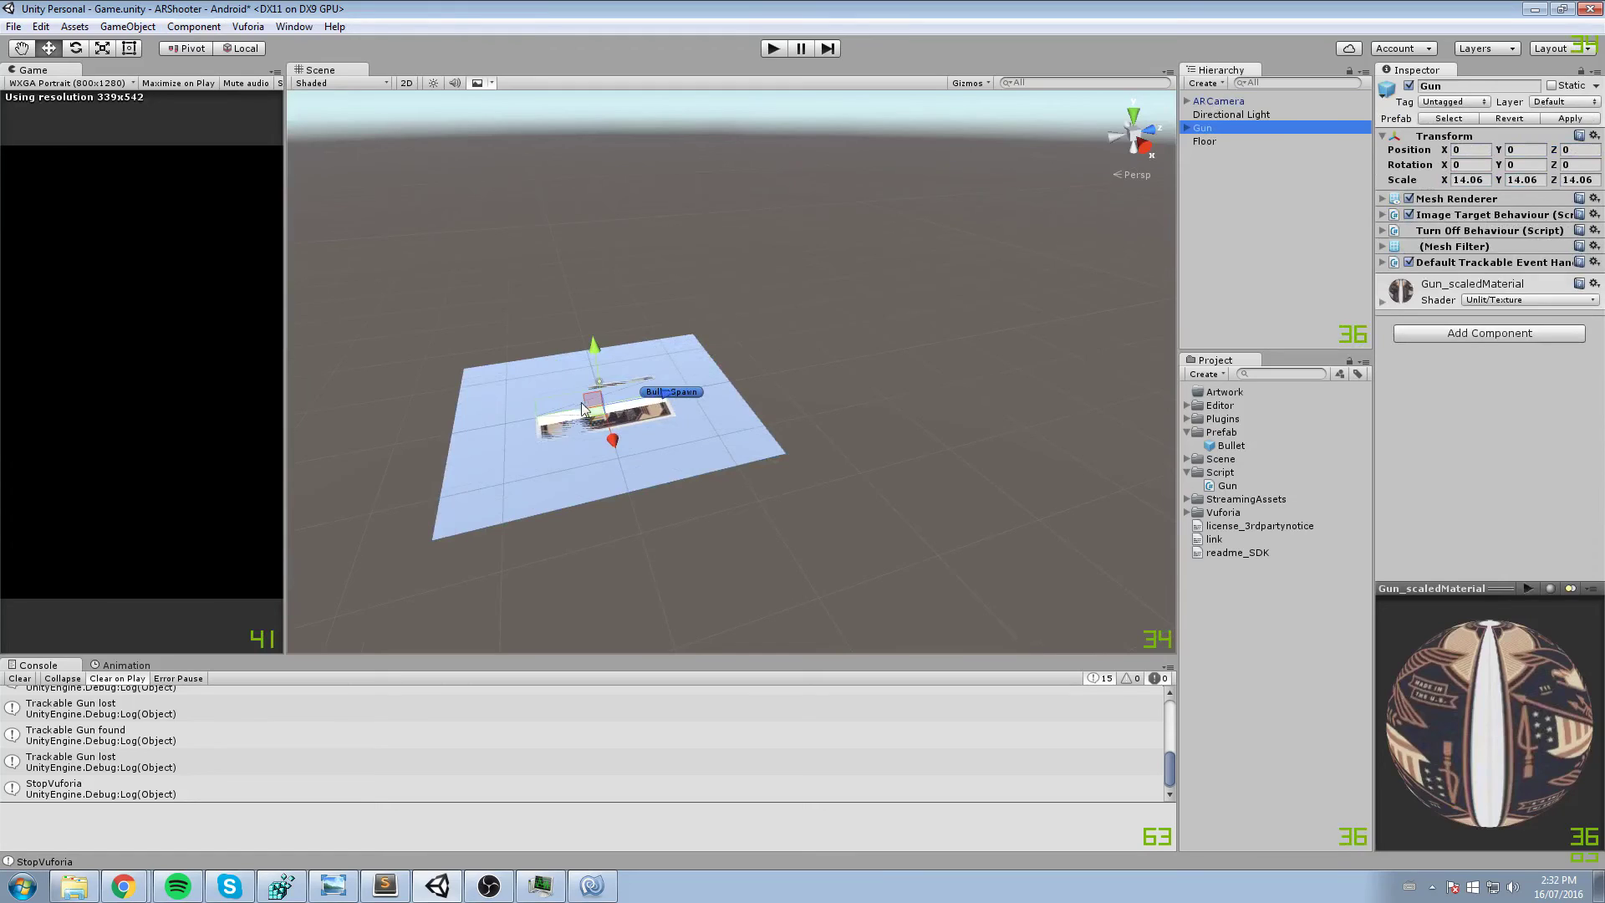
pyautogui.keyDown('alt'); pyautogui.moveTo(582, 409); pyautogui.dragTo(593, 443); pyautogui.keyUp('alt')
pyautogui.moveTo(472, 392); pyautogui.dragTo(583, 405)
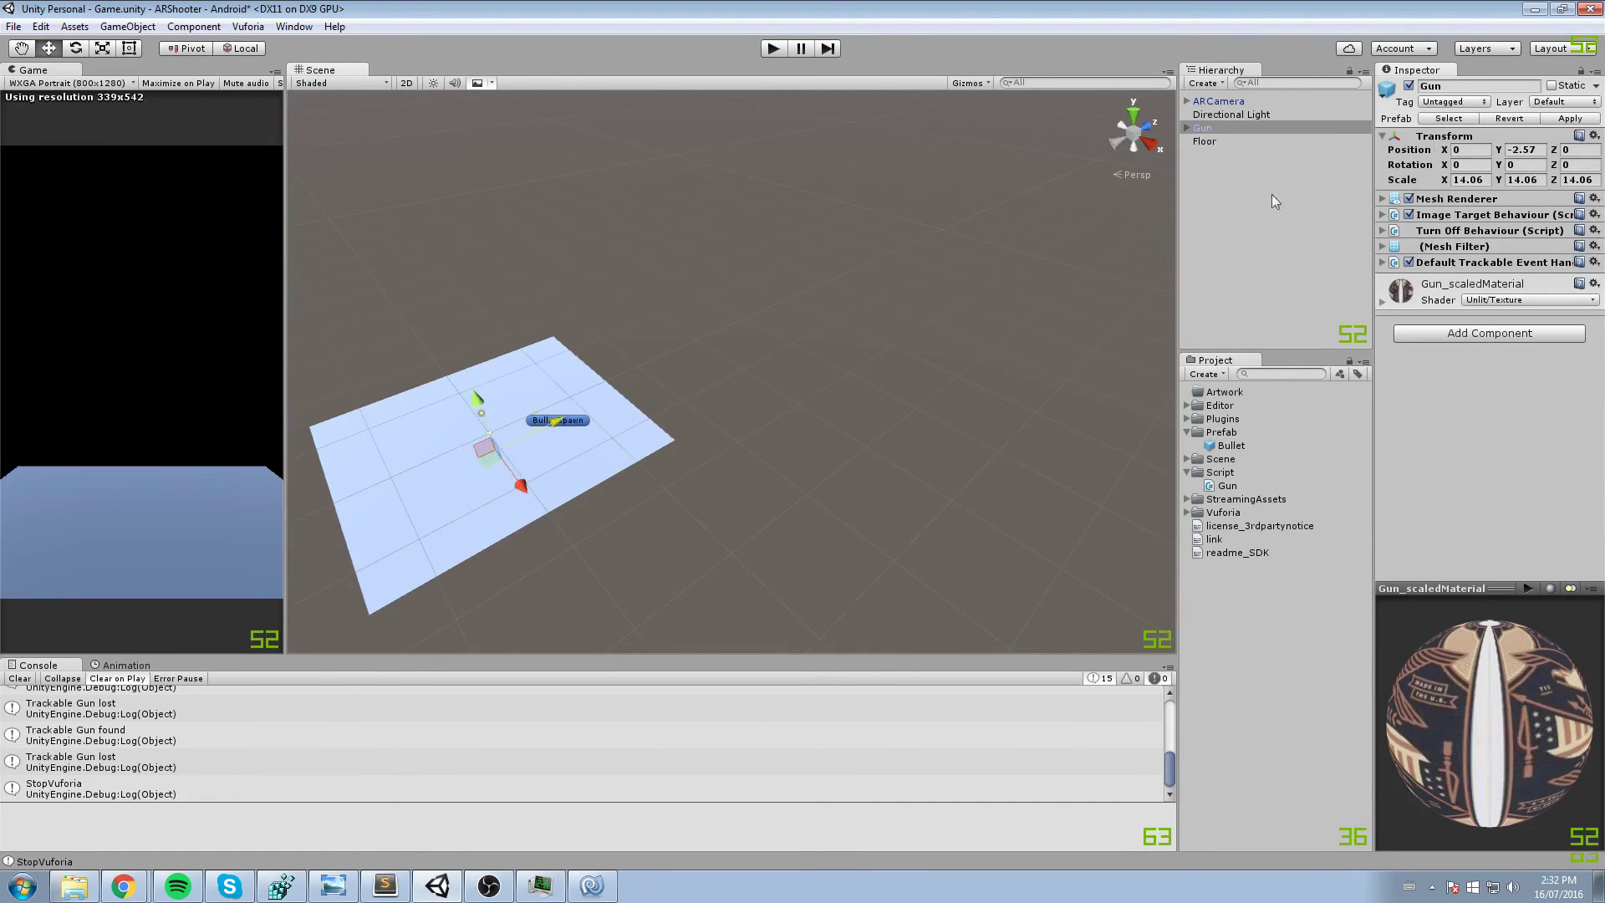
pyautogui.hotkey('ctrl', 'z')
# - Move the Floor down and forward from the Gun target, setting its position to Y -10 and Z 100
pyautogui.click(1226, 140)
pyautogui.moveTo(472, 381); pyautogui.dragTo(1179, 221)
pyautogui.moveTo(862, 234); pyautogui.dragTo(968, 257)
pyautogui.press('BackSpace')
pyautogui.press('BackSpace')
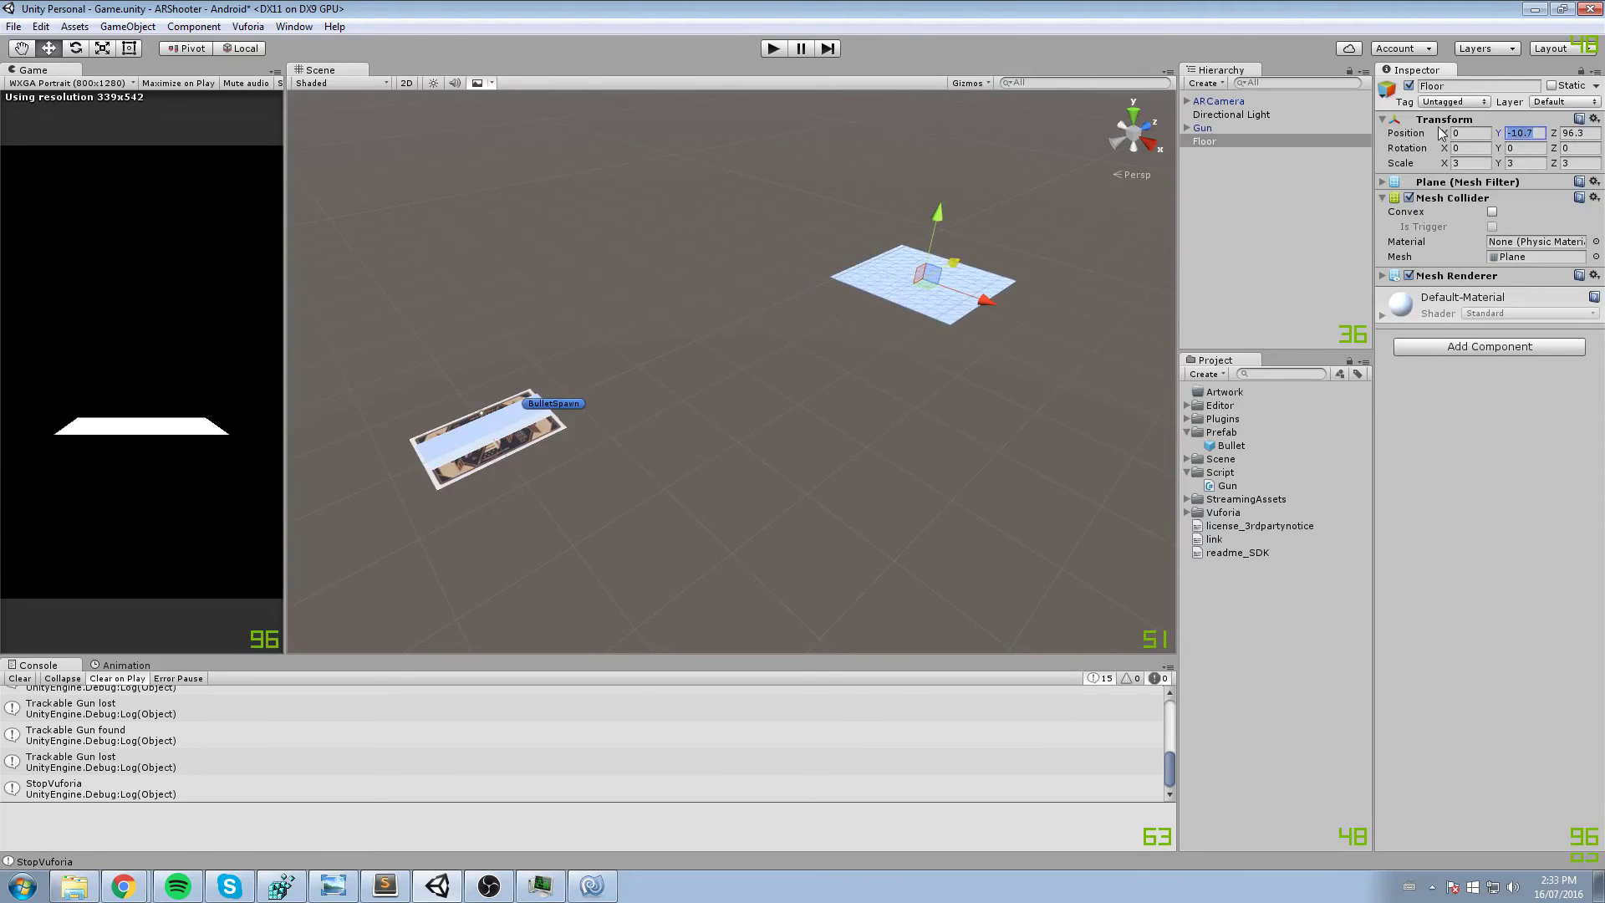
pyautogui.press('Tab')
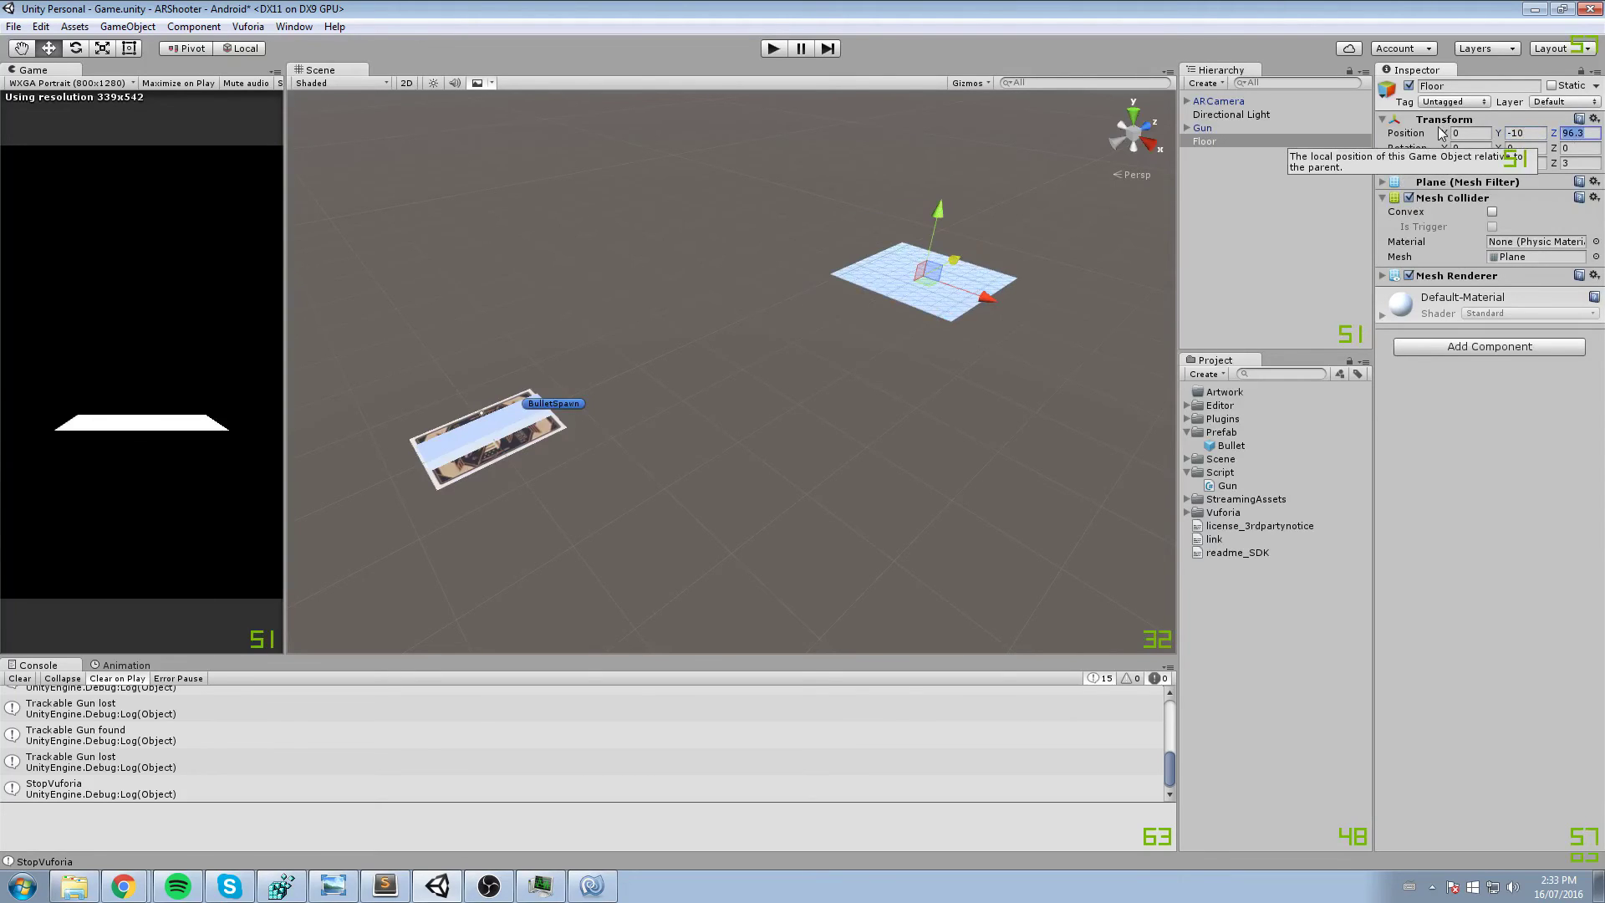
pyautogui.write('100')
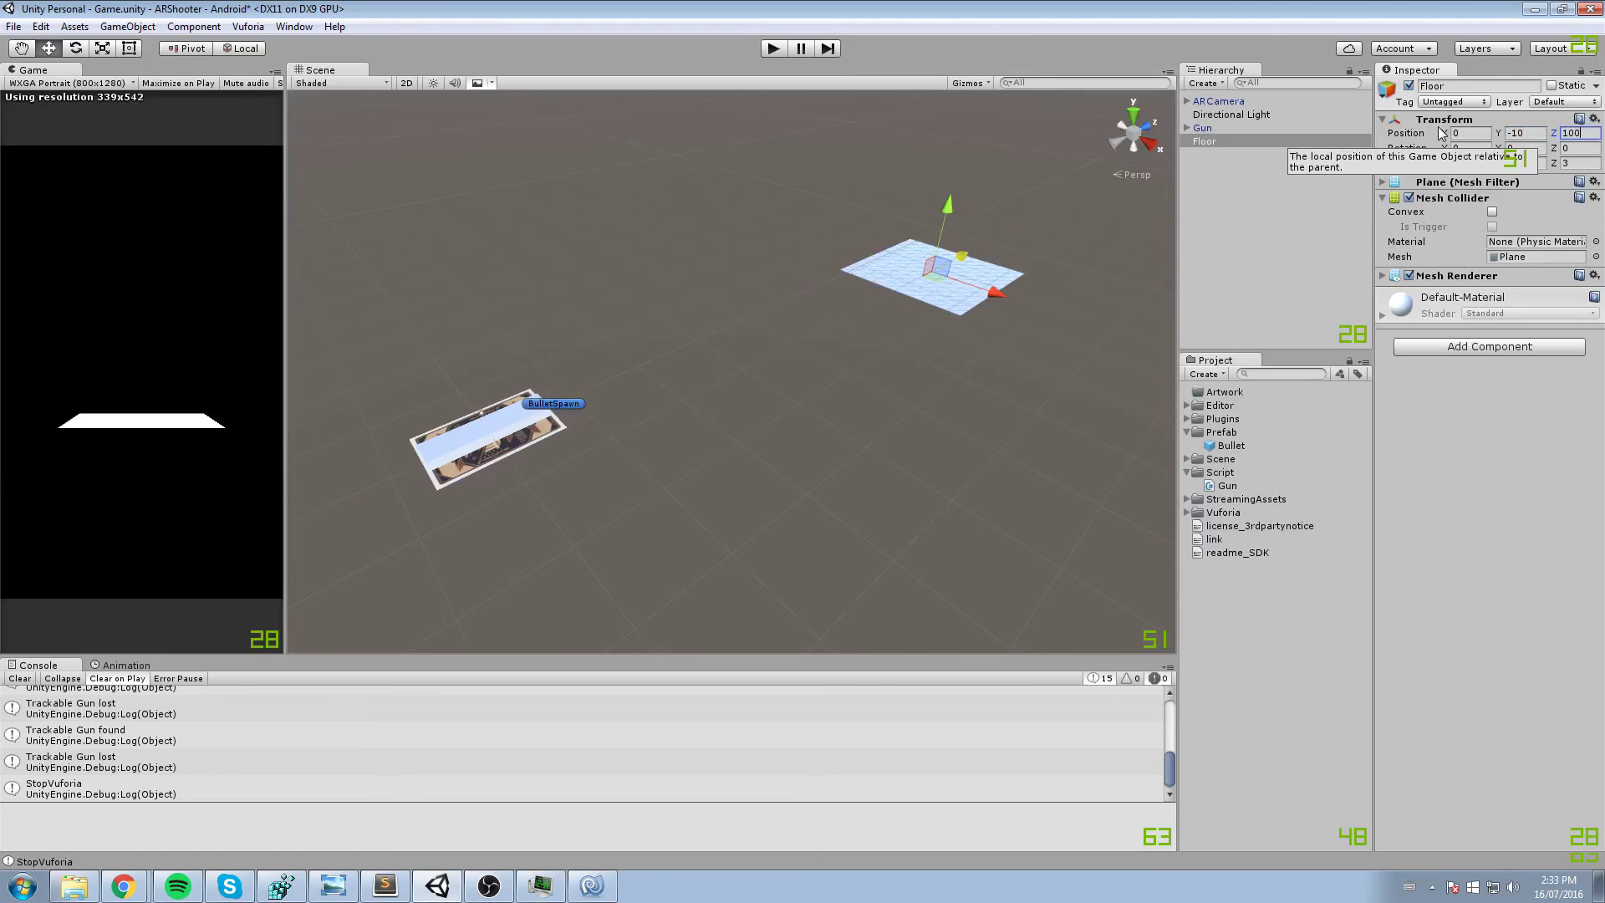
pyautogui.click(1229, 141)
pyautogui.moveTo(1040, 214); pyautogui.dragTo(1140, 303, button='right')
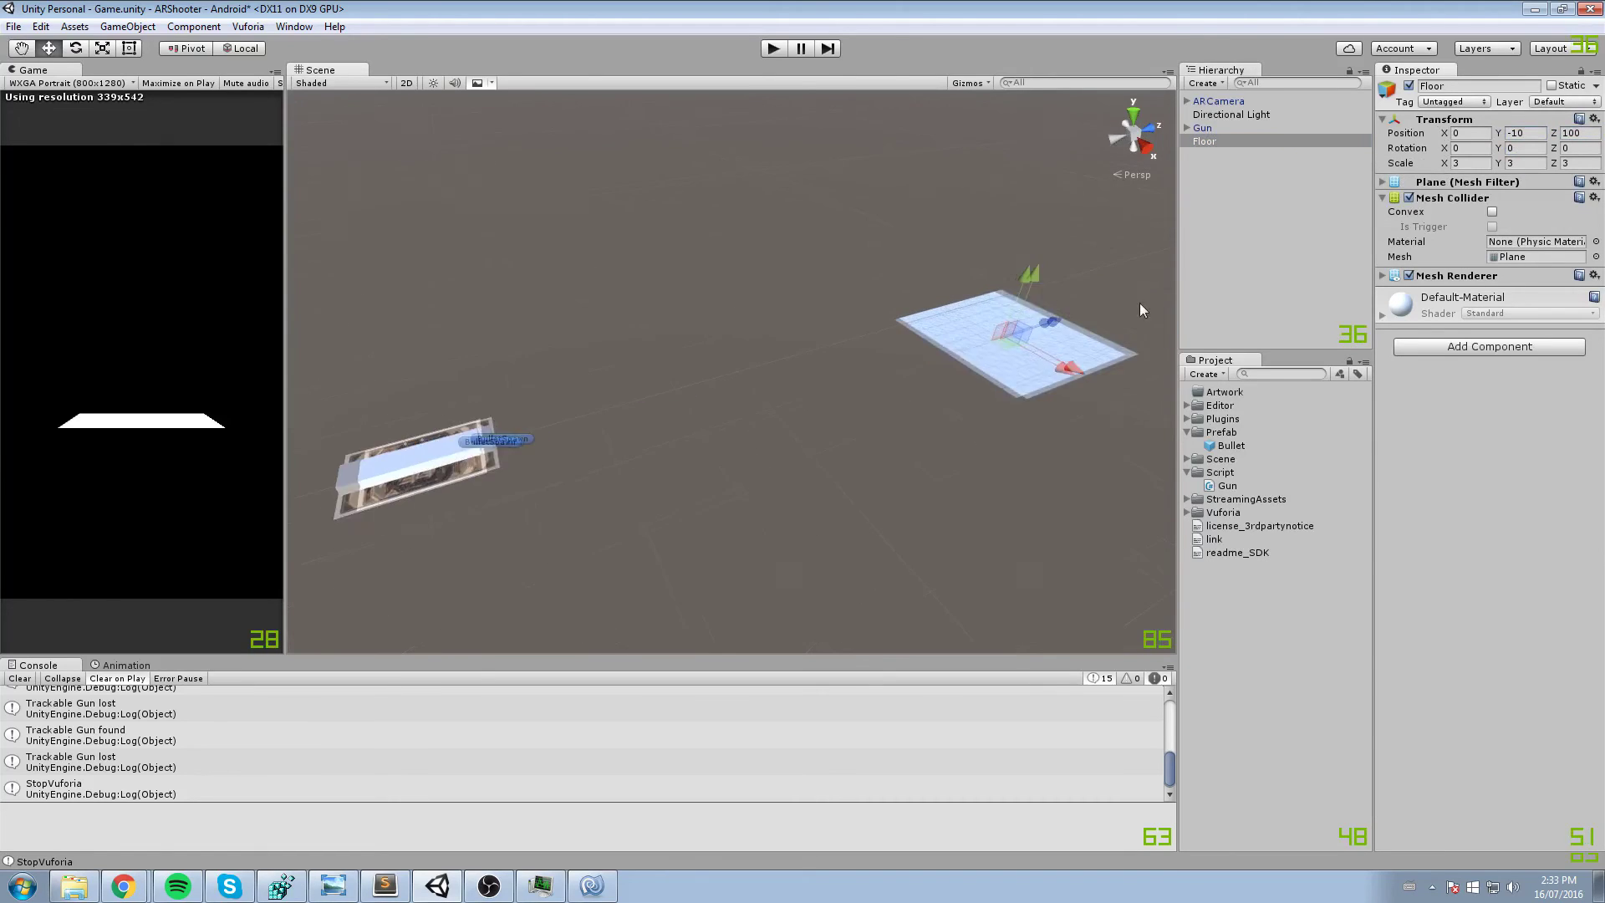
# - Narrow the Floor to a Z scale of 0.77 and add a Cube as its child
pyautogui.moveTo(1140, 303); pyautogui.dragTo(903, 322, button='middle')
pyautogui.moveTo(1557, 165); pyautogui.dragTo(1457, 160)
pyautogui.rightClick(1214, 139)
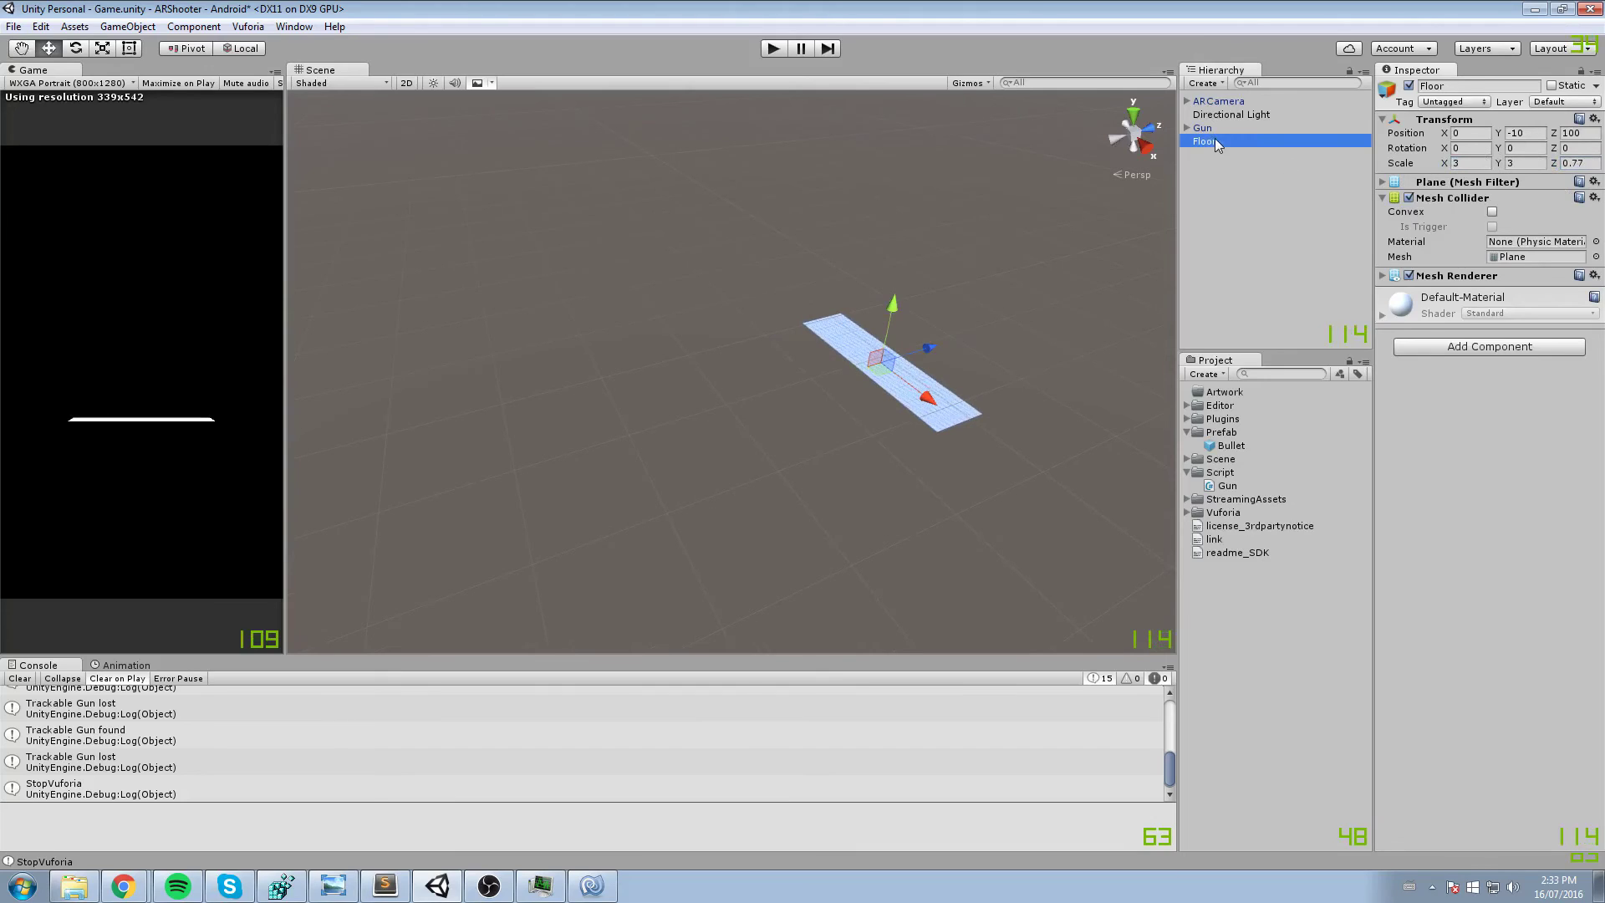
pyautogui.moveTo(1268, 302)
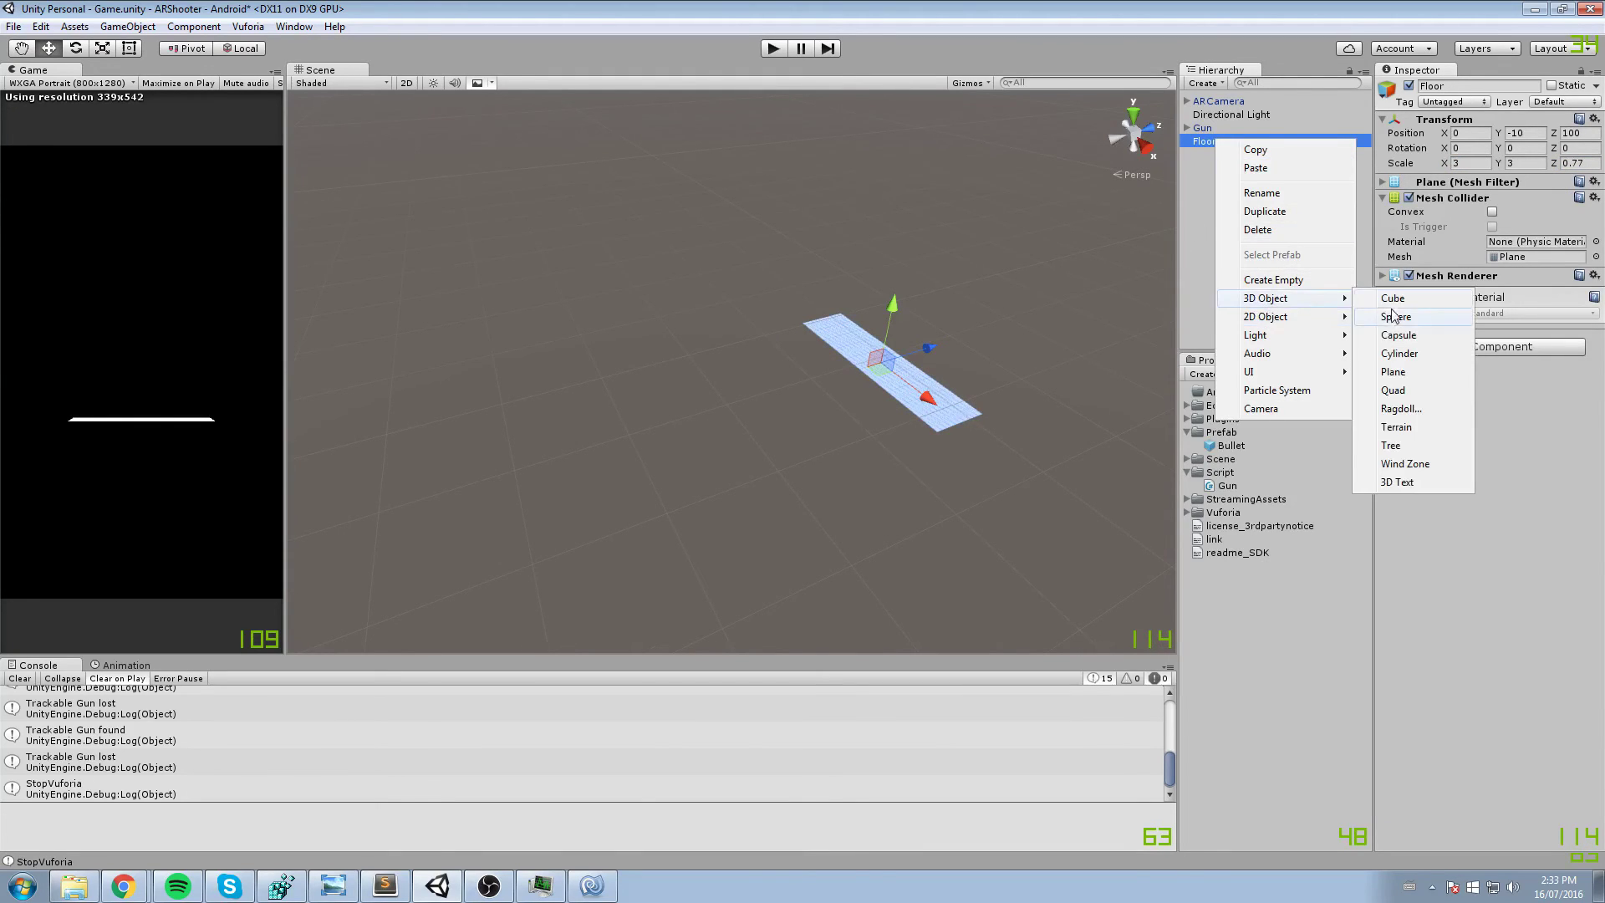
pyautogui.click(1413, 198)
# - Move the child Cube along the Floor's length to X about -2.667
pyautogui.press('f')
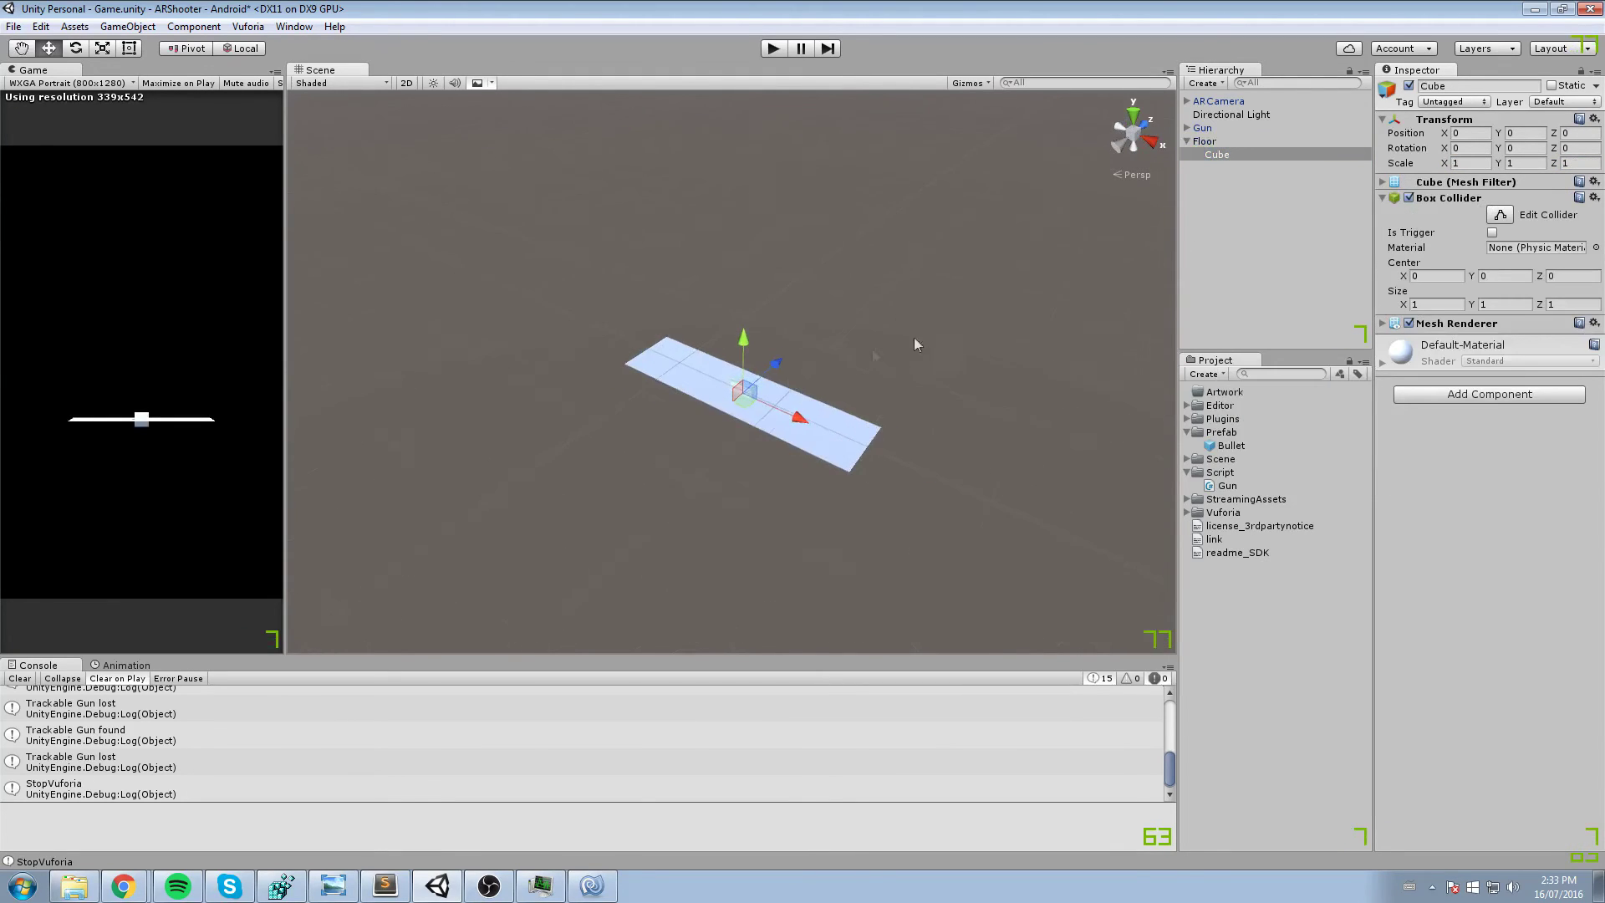
pyautogui.scroll(3, 770, 369)
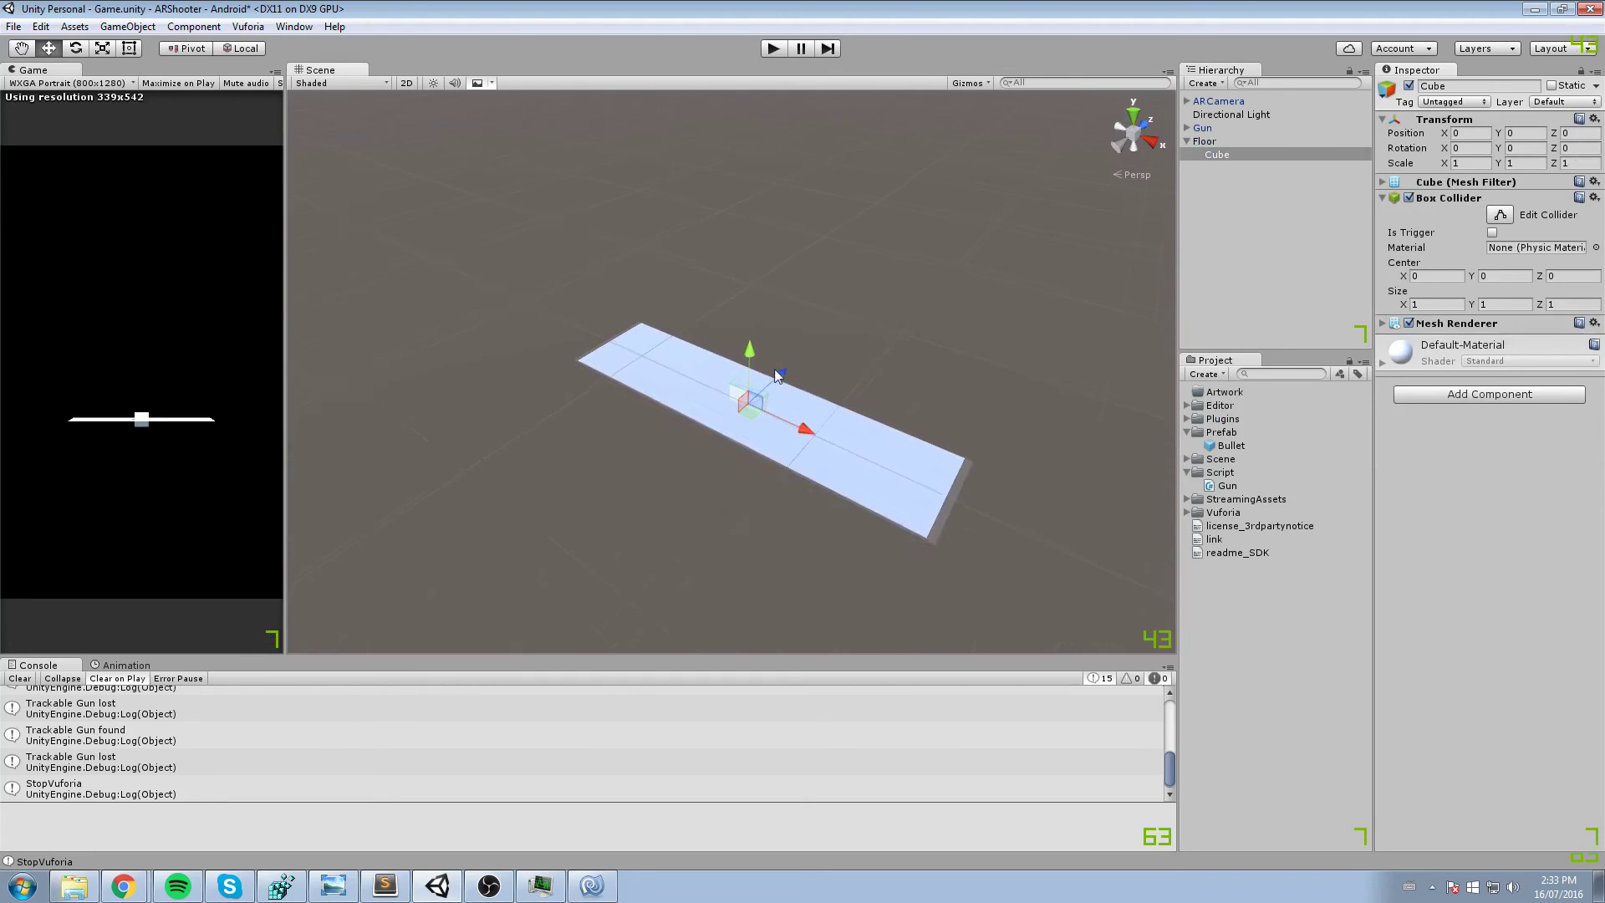
pyautogui.press('f')
pyautogui.moveTo(883, 375); pyautogui.dragTo(951, 434, button='right')
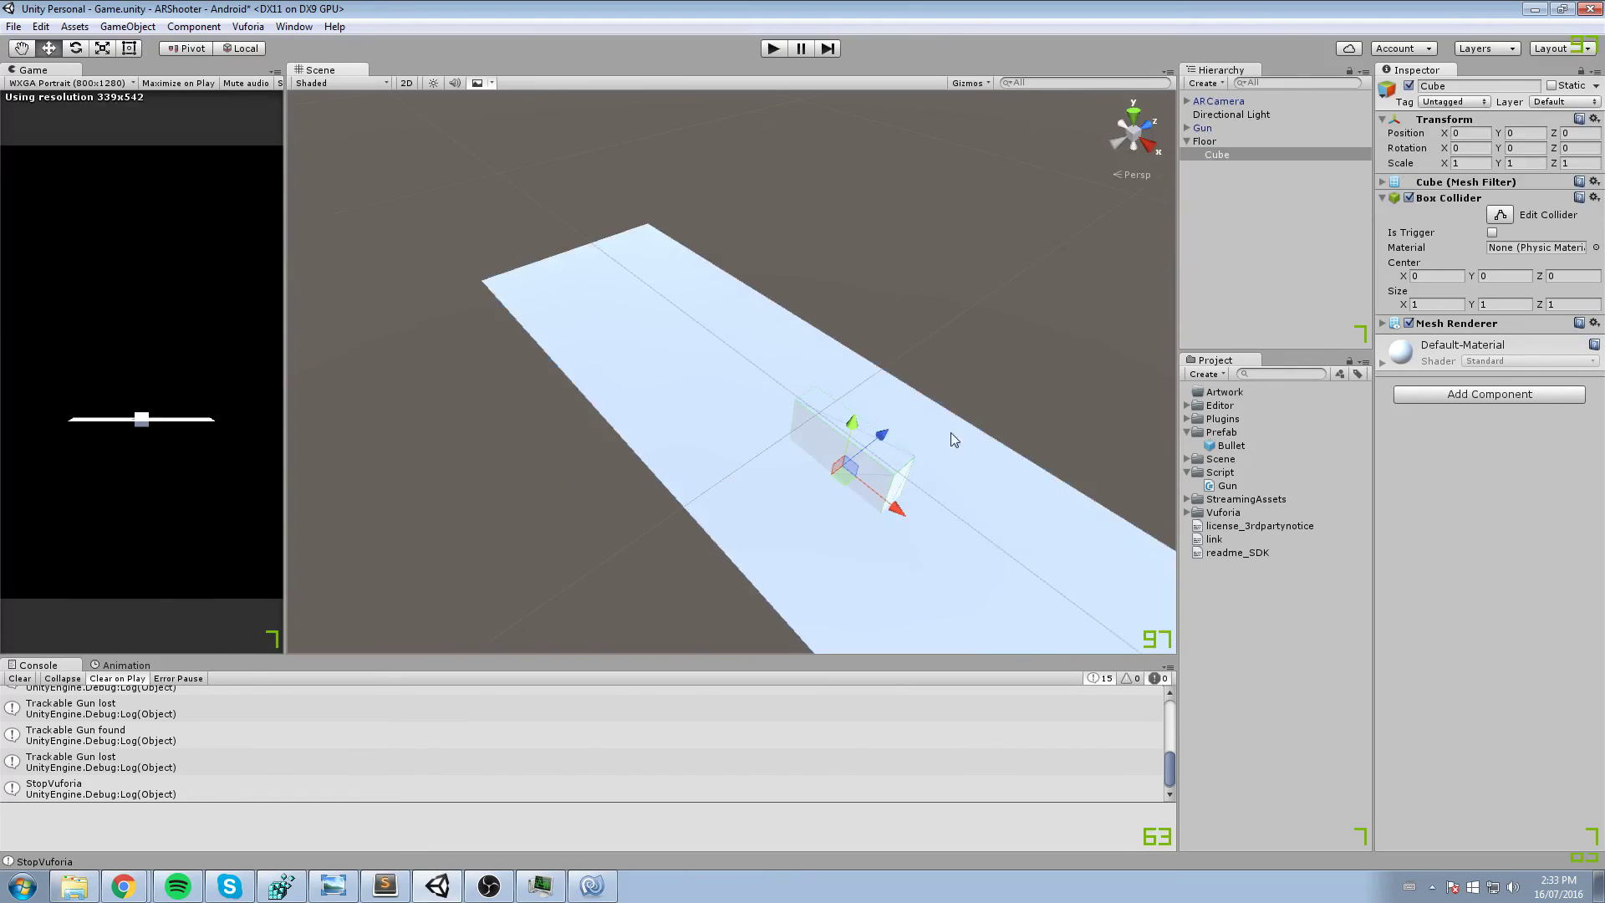
pyautogui.moveTo(893, 505); pyautogui.dragTo(655, 326)
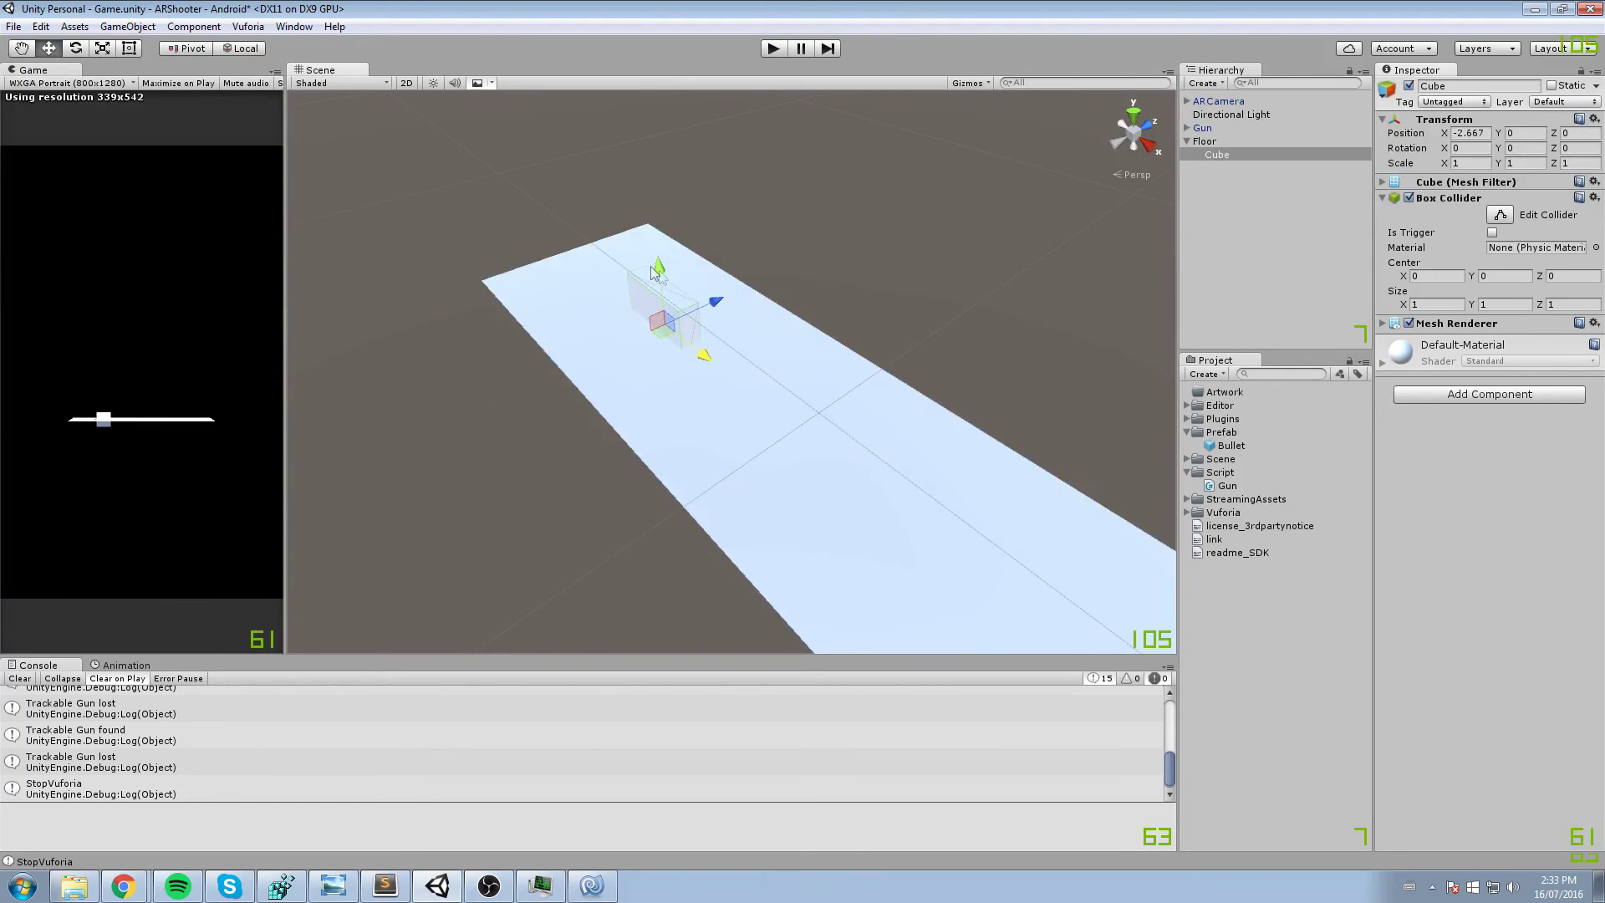
# - Raise the Cube and stretch it vertically into a pillar with a Y scale of about 6.546, standing on the Floor
pyautogui.moveTo(657, 269); pyautogui.dragTo(860, 846)
pyautogui.press('r')
pyautogui.scroll(-6, 840, 595)
pyautogui.press('w')
pyautogui.moveTo(810, 289)
pyautogui.mouseDown()
pyautogui.moveTo(805, 123)
pyautogui.moveTo(772, 237)
pyautogui.moveTo(825, 303)
pyautogui.mouseUp()
# - Duplicate the pillar and move the copy to the opposite end of the Floor
pyautogui.keyDown('alt'); pyautogui.moveTo(898, 203); pyautogui.dragTo(734, 355); pyautogui.keyUp('alt')
pyautogui.hotkey('ctrl', 'd')
pyautogui.moveTo(563, 343); pyautogui.dragTo(840, 293)
# - Duplicate the second pillar and rotate the copy to -90 on Z as a horizontal crossbeam near the middle
pyautogui.hotkey('ctrl', 'd')
pyautogui.press('e')
pyautogui.press('w')
pyautogui.moveTo(608, 280); pyautogui.dragTo(583, 154)
pyautogui.hotkey('ctrl', 'z')
# - Raise the crossbeam on top of the pillars at Y 7 and position it at X about 0.09
pyautogui.moveTo(644, 443); pyautogui.dragTo(657, 294, button='right')
pyautogui.moveTo(657, 293); pyautogui.dragTo(610, 109, button='middle')
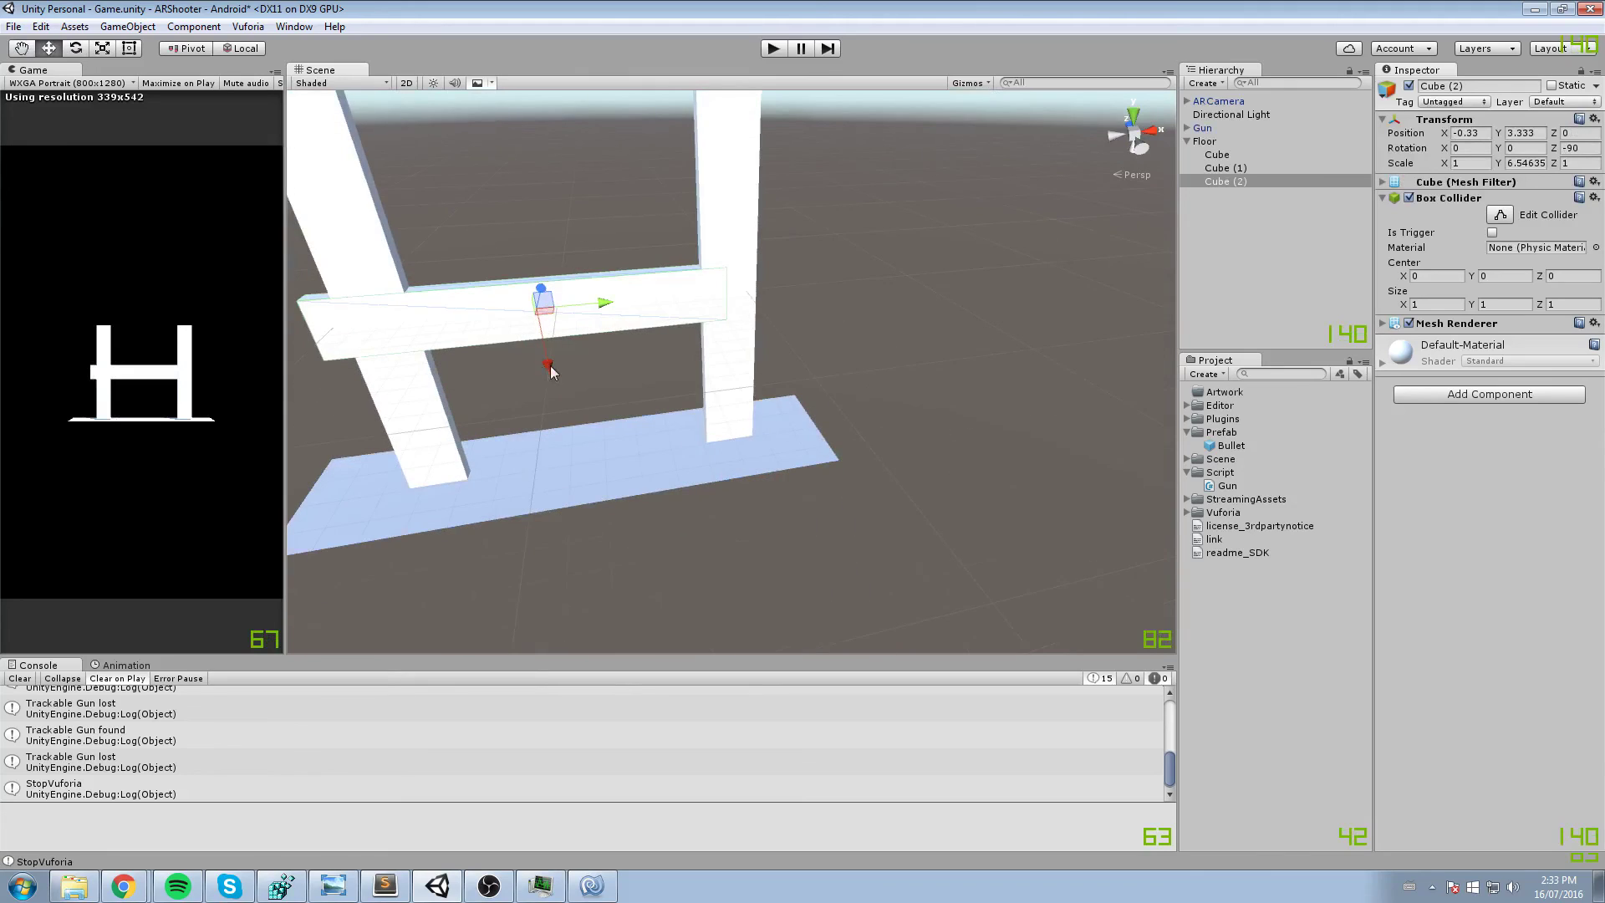
pyautogui.moveTo(551, 371); pyautogui.dragTo(817, 420)
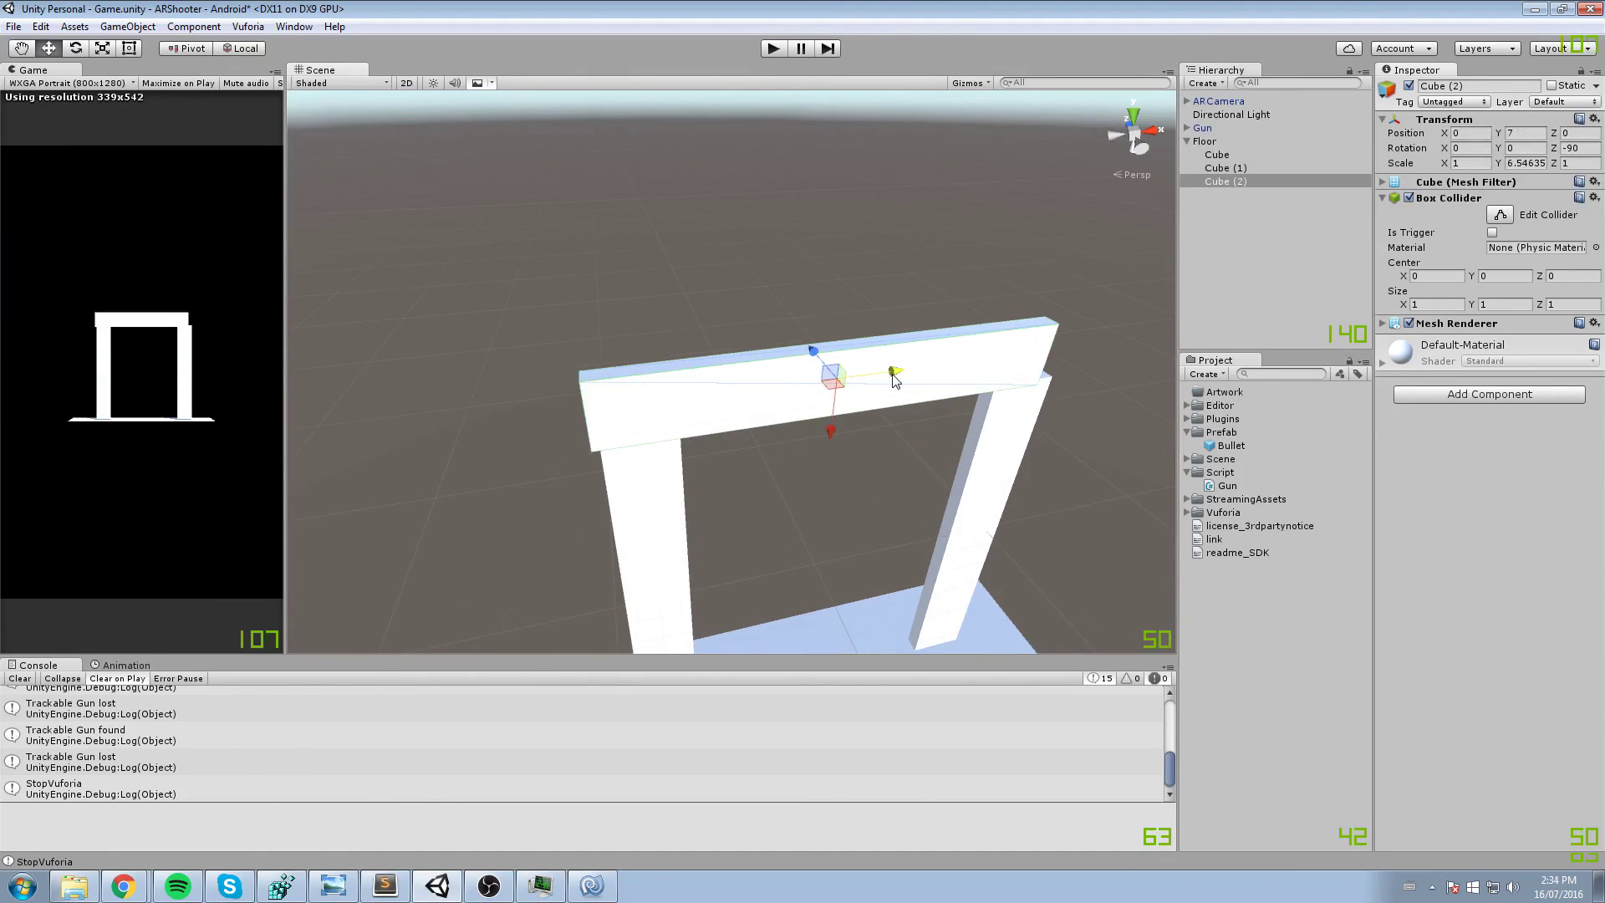
pyautogui.moveTo(894, 381)
pyautogui.mouseDown()
pyautogui.moveTo(950, 363)
pyautogui.moveTo(897, 376)
pyautogui.mouseUp()
# - Lengthen the crossbeam past both pillars to a Y scale of about 9.82
pyautogui.press('r')
pyautogui.press('w')
pyautogui.moveTo(1150, 468); pyautogui.dragTo(1120, 377, button='middle')
pyautogui.scroll(-3, 985, 354)
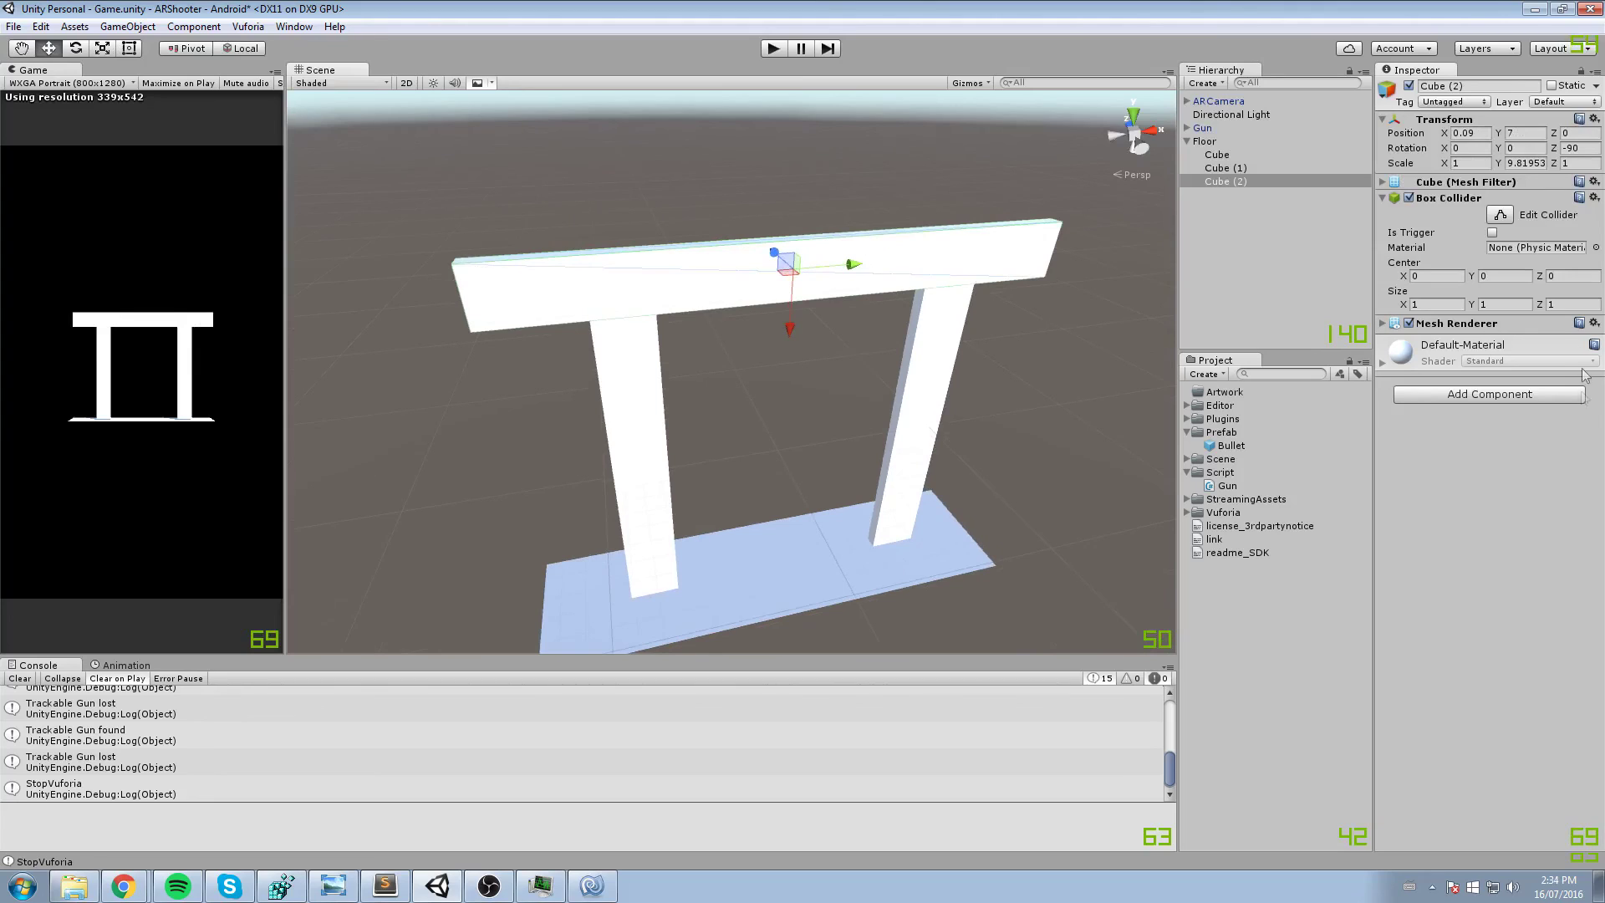
# - Add a Rigidbody component to all three cubes under the Floor at once
pyautogui.click(1523, 395)
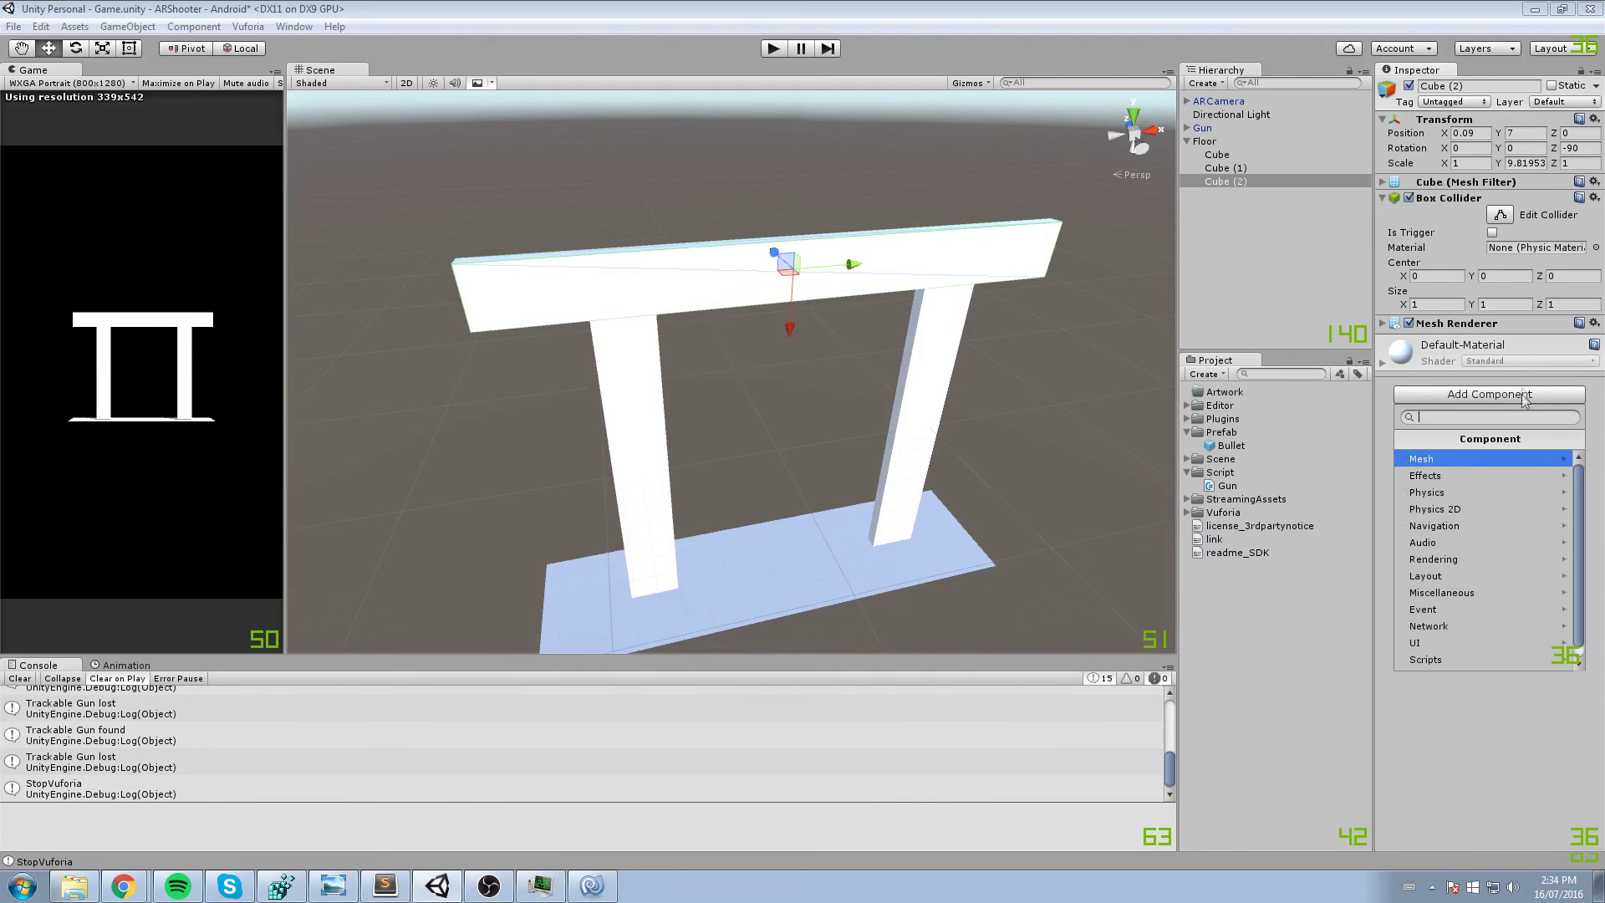
pyautogui.click(1223, 156)
pyautogui.click(1223, 155)
pyautogui.keyDown('shift'); pyautogui.click(1226, 180); pyautogui.keyUp('shift')
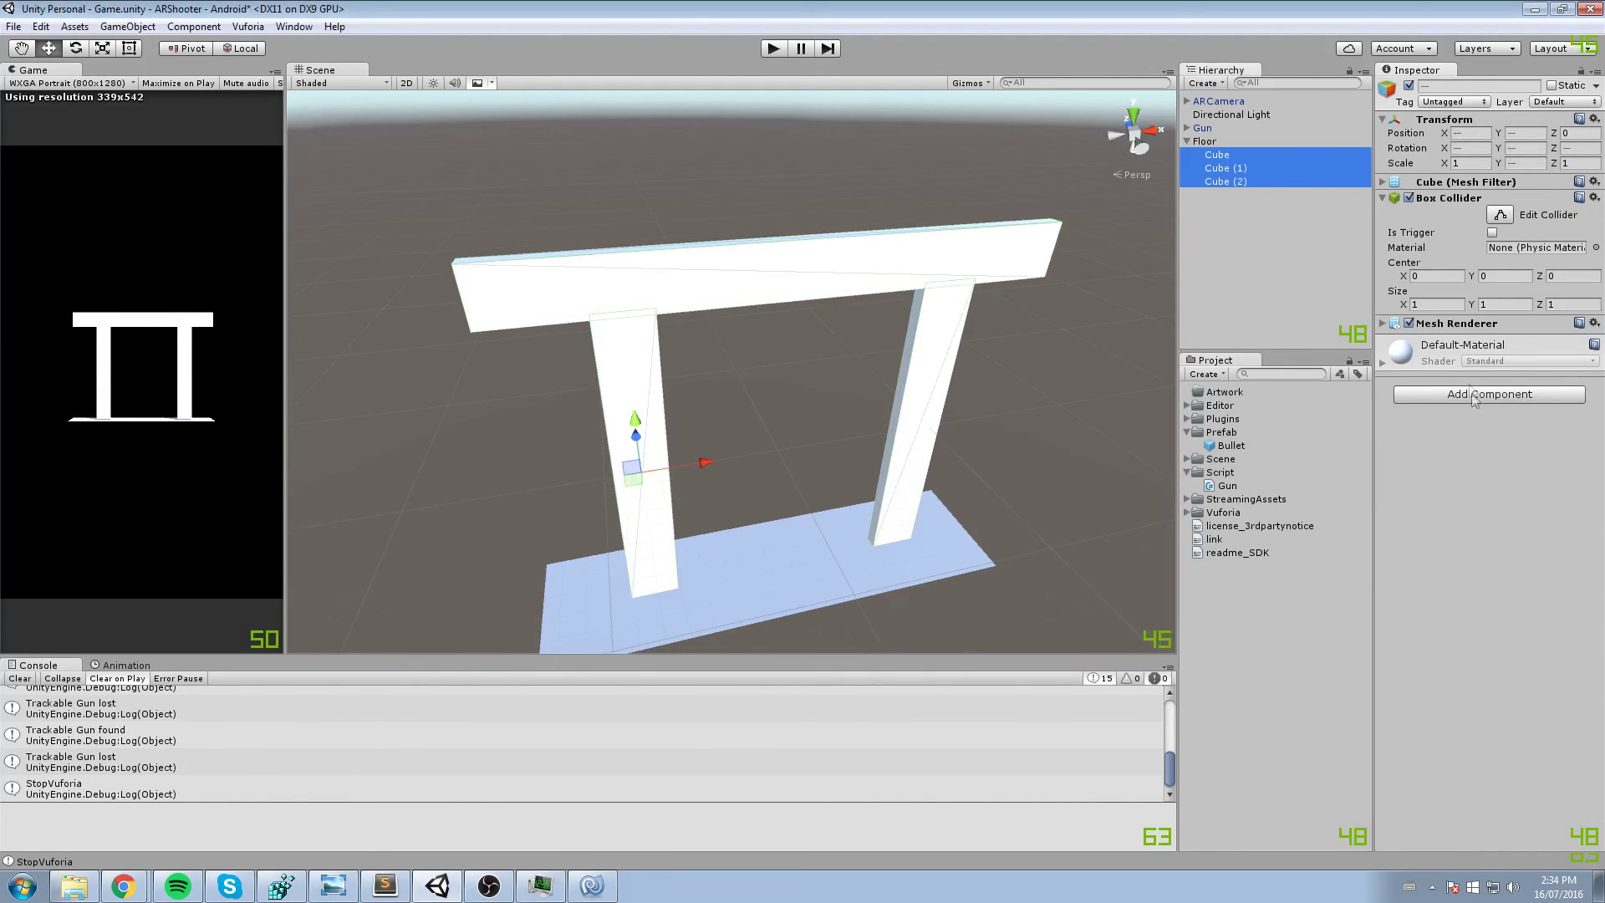
pyautogui.click(1457, 393)
pyautogui.write('rgi')
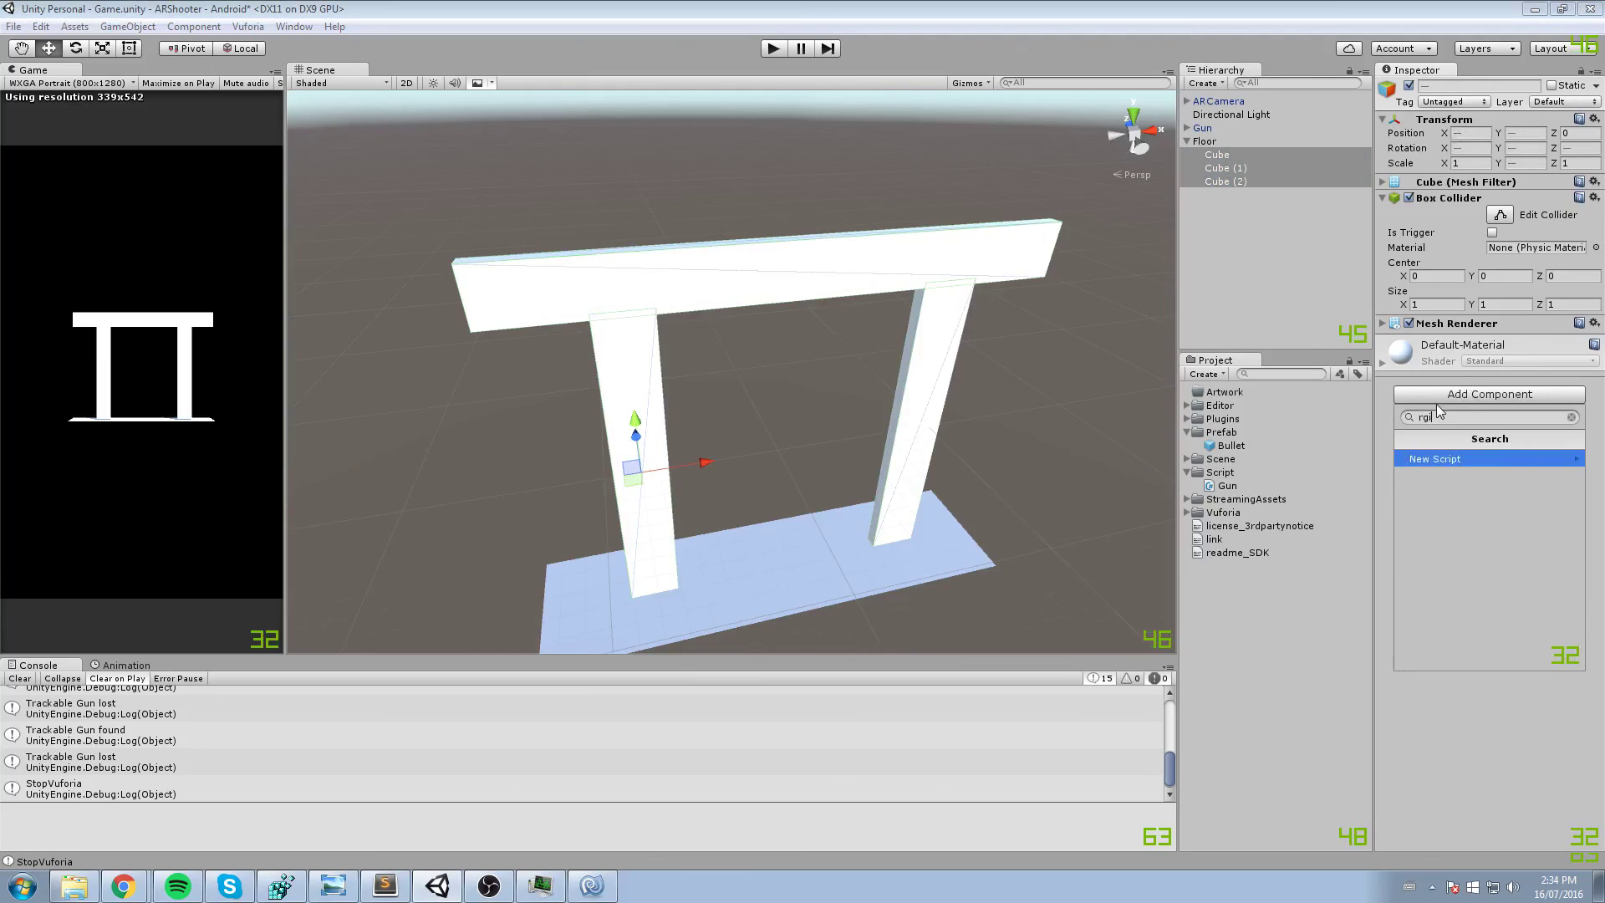
pyautogui.press('BackSpace')
pyautogui.press('BackSpace')
pyautogui.press('BackSpace')
pyautogui.press('BackSpace')
pyautogui.write('rigid')
pyautogui.press('Return')
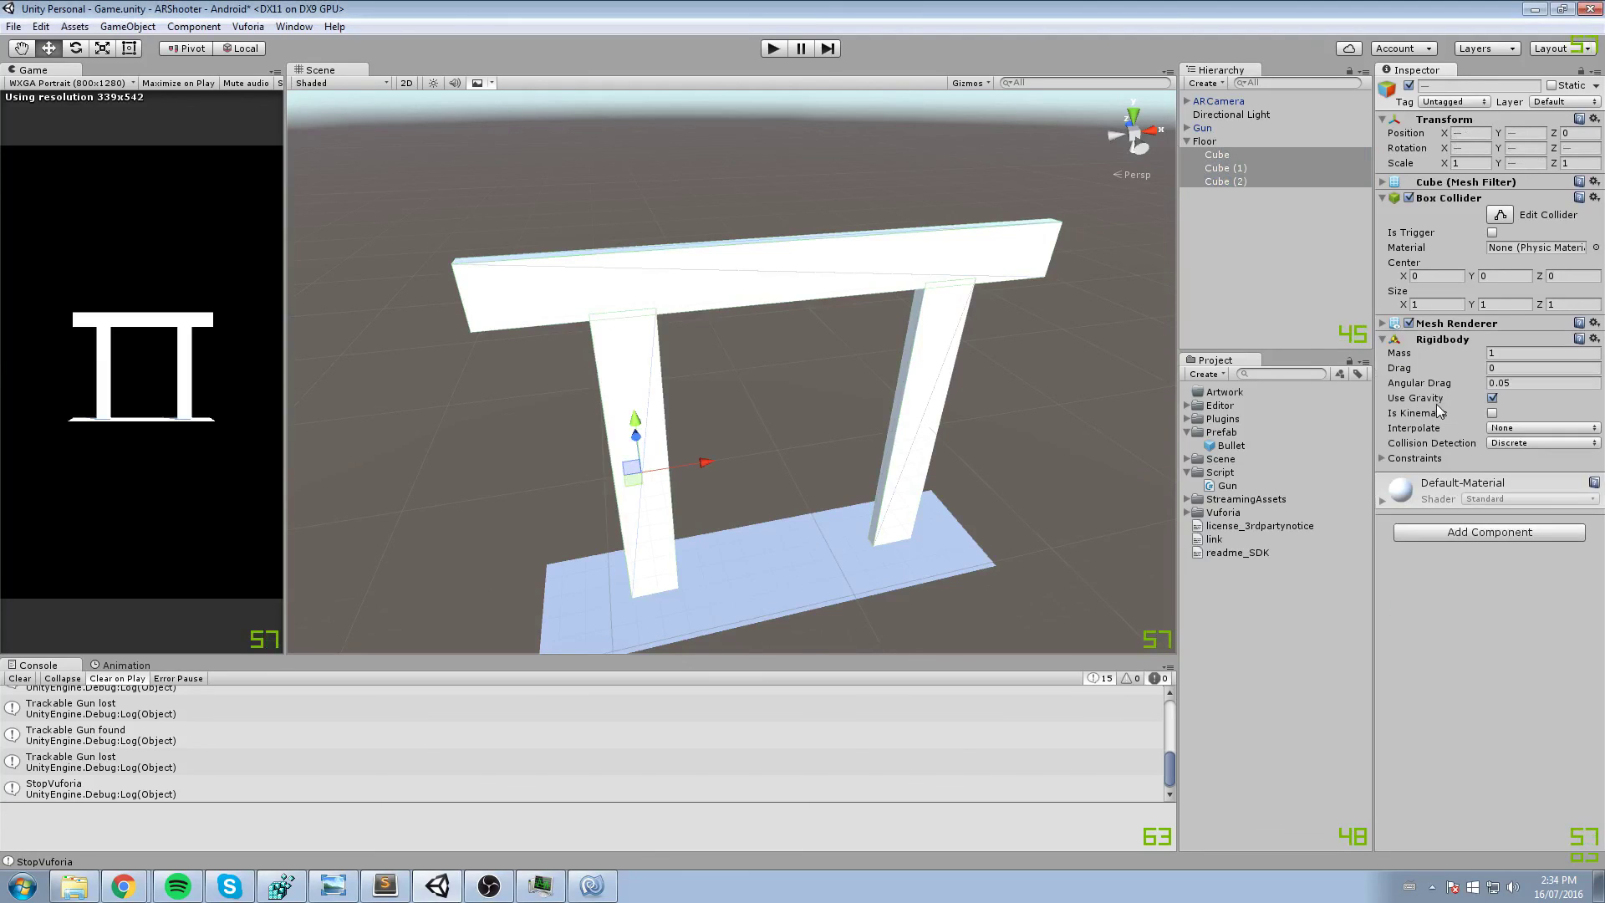
# - Run and stop the game twice to check the structure's physics, and inspect the joint between crossbeam and pillar
pyautogui.click(767, 48)
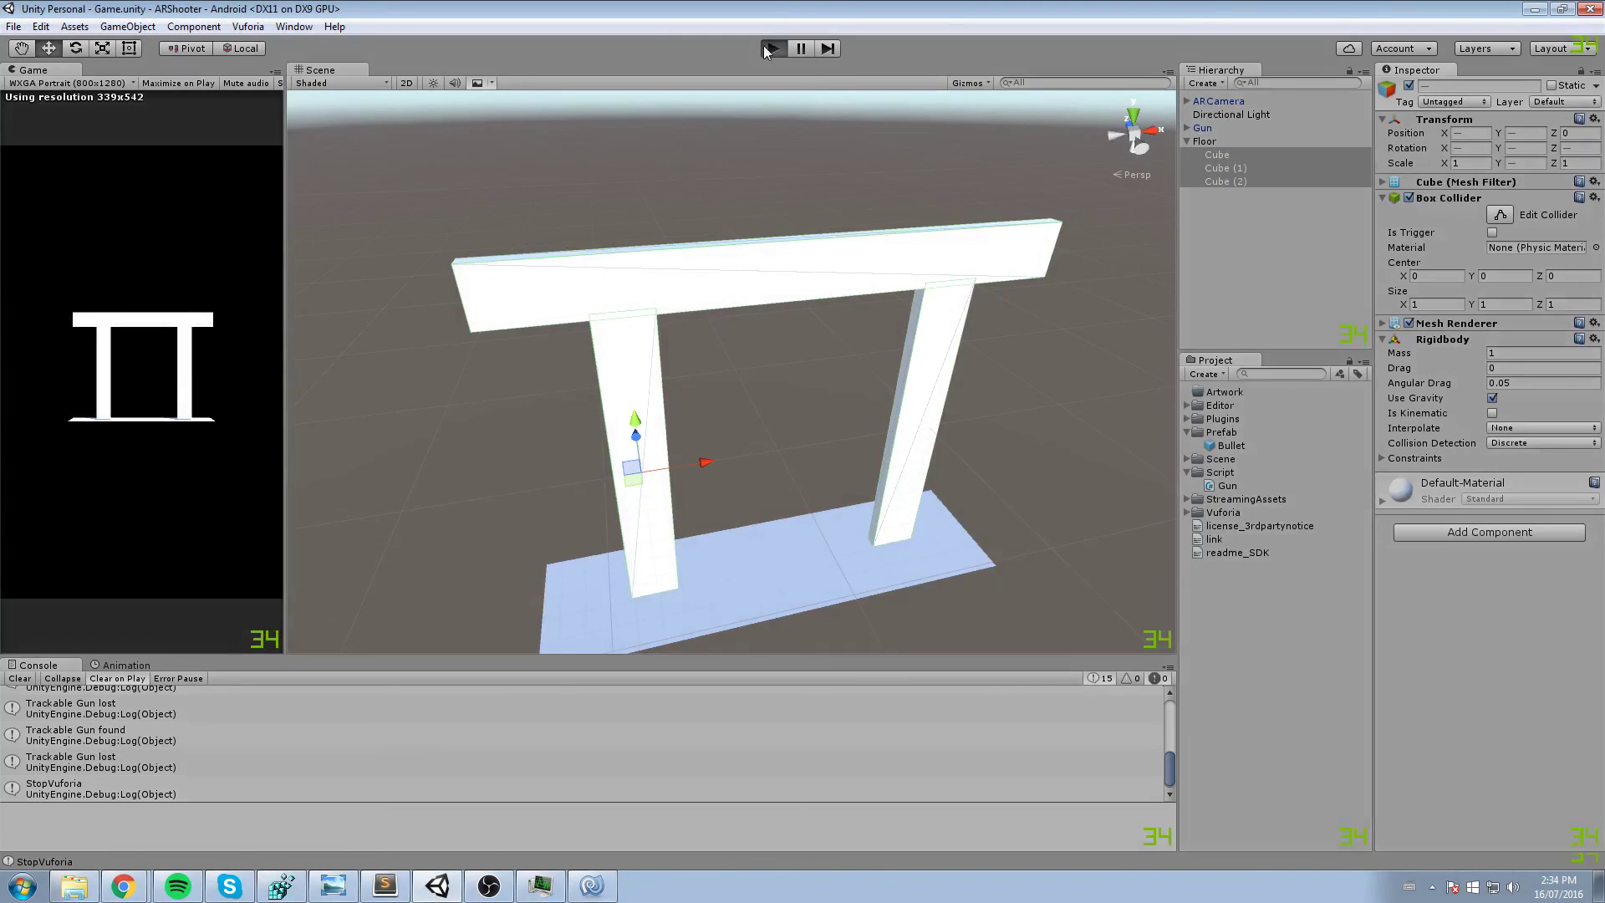
pyautogui.click(784, 49)
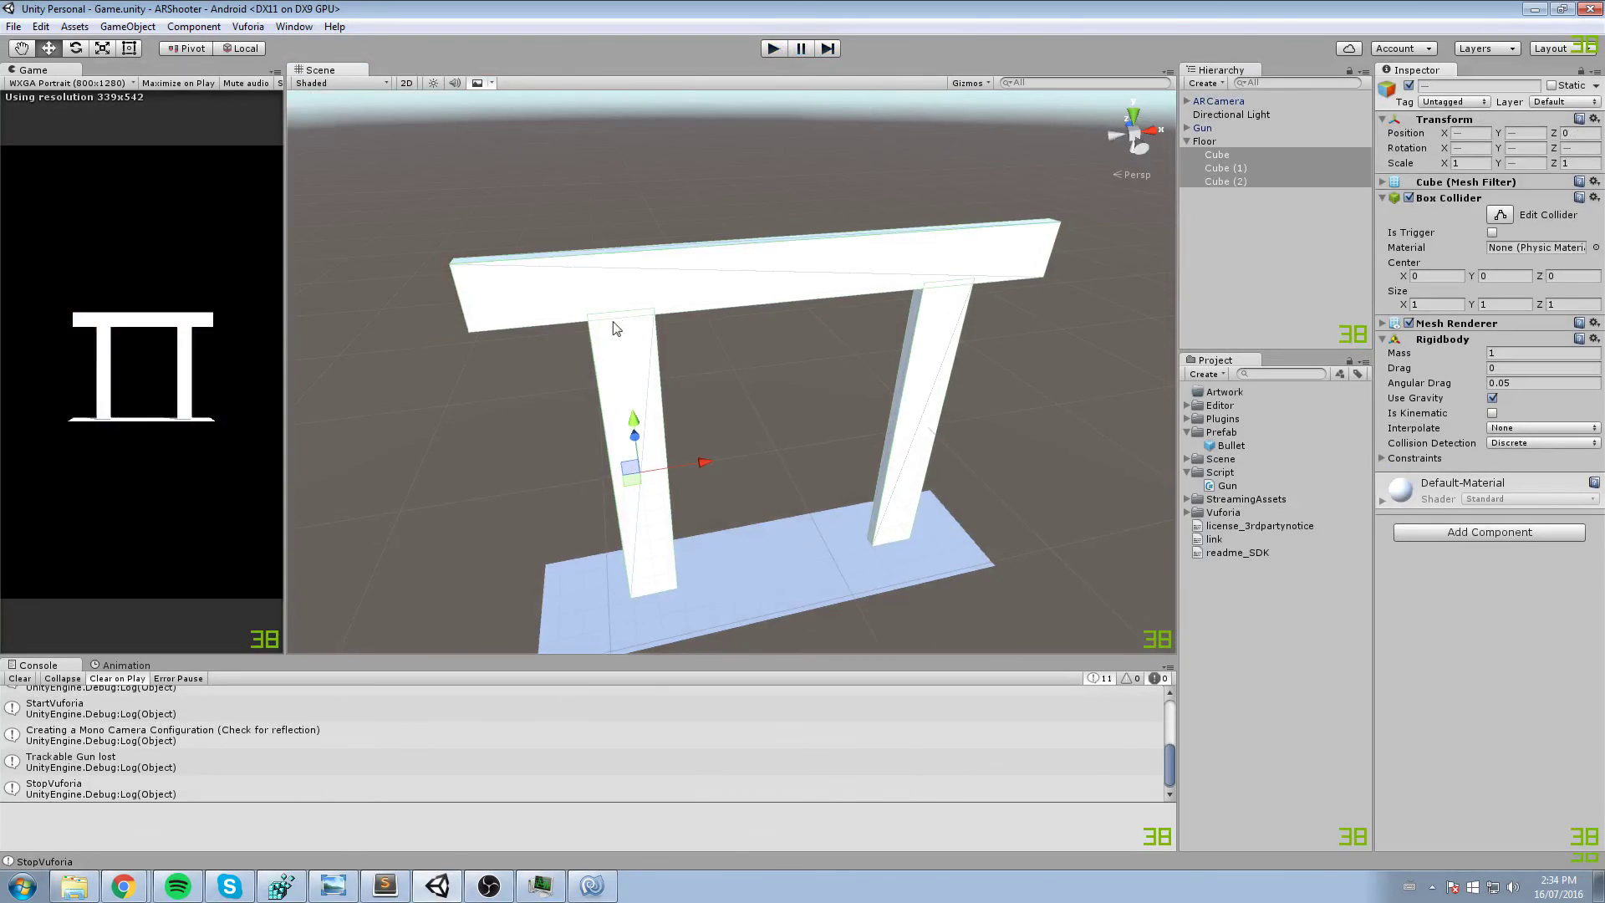
pyautogui.scroll(3, 849, 247)
pyautogui.moveTo(616, 329); pyautogui.dragTo(743, 281, button='middle')
pyautogui.scroll(3, 743, 280)
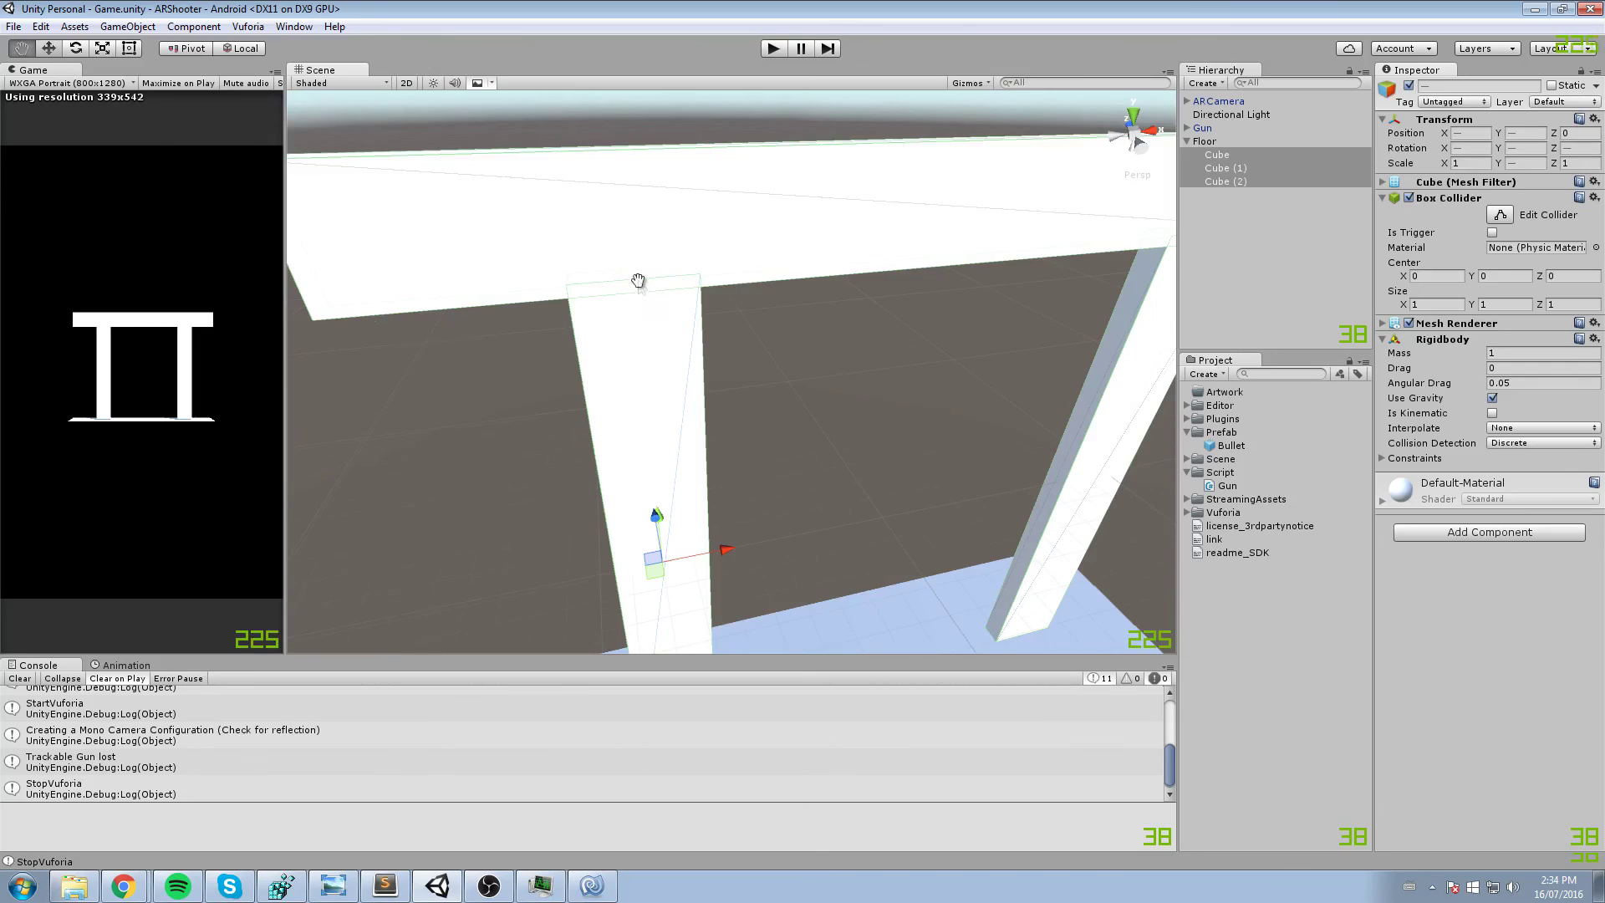
pyautogui.scroll(-3, 638, 280)
pyautogui.click(776, 48)
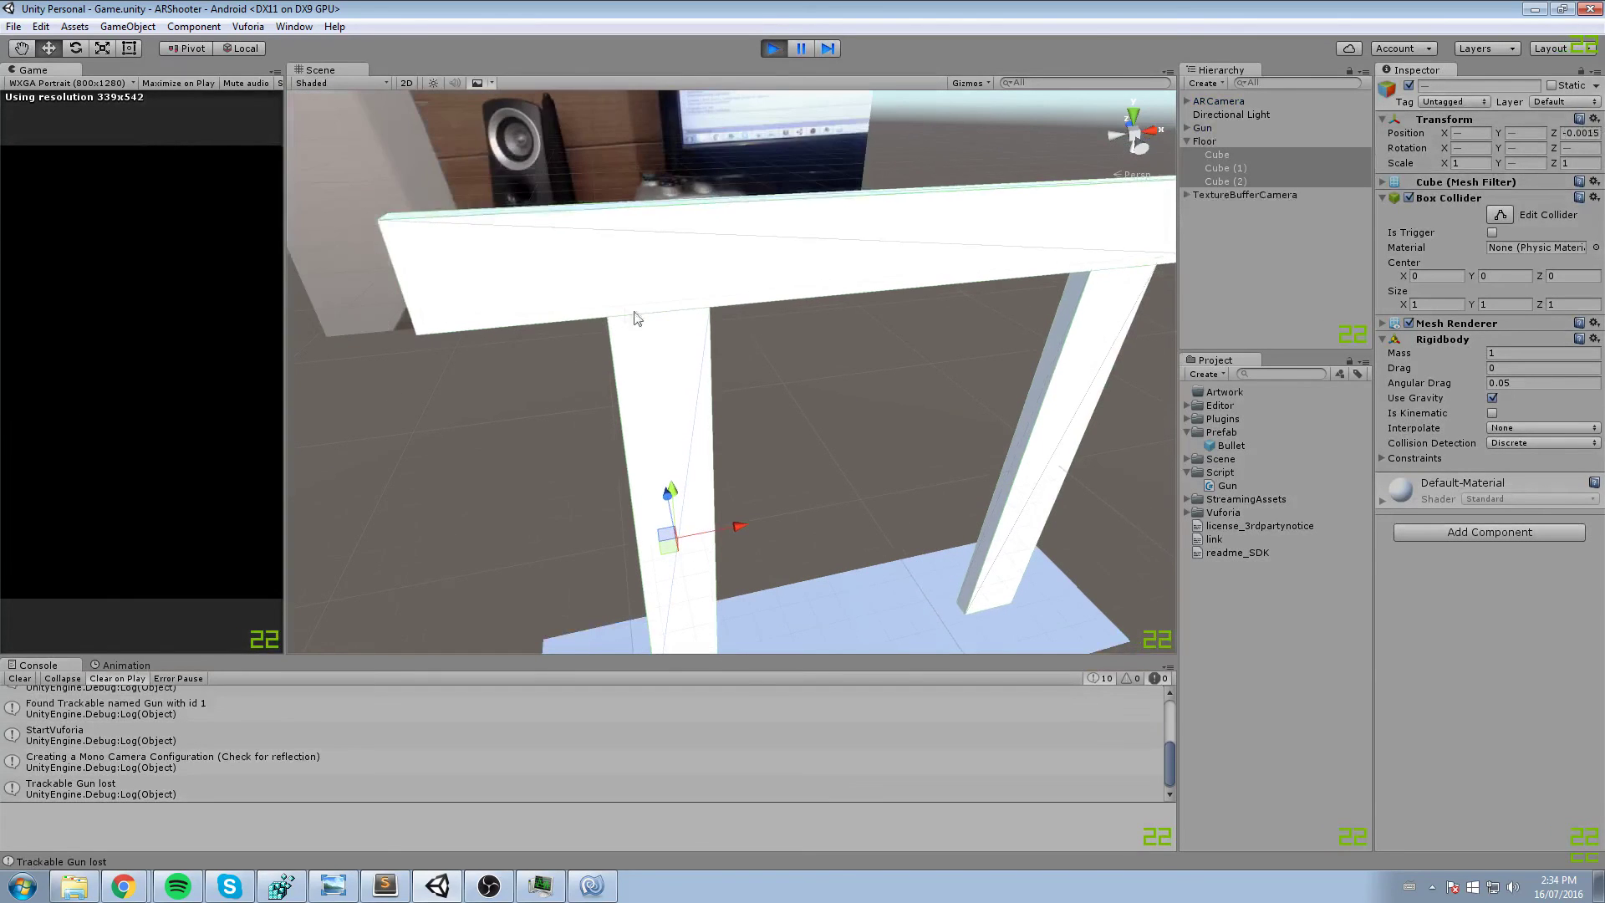
pyautogui.click(776, 49)
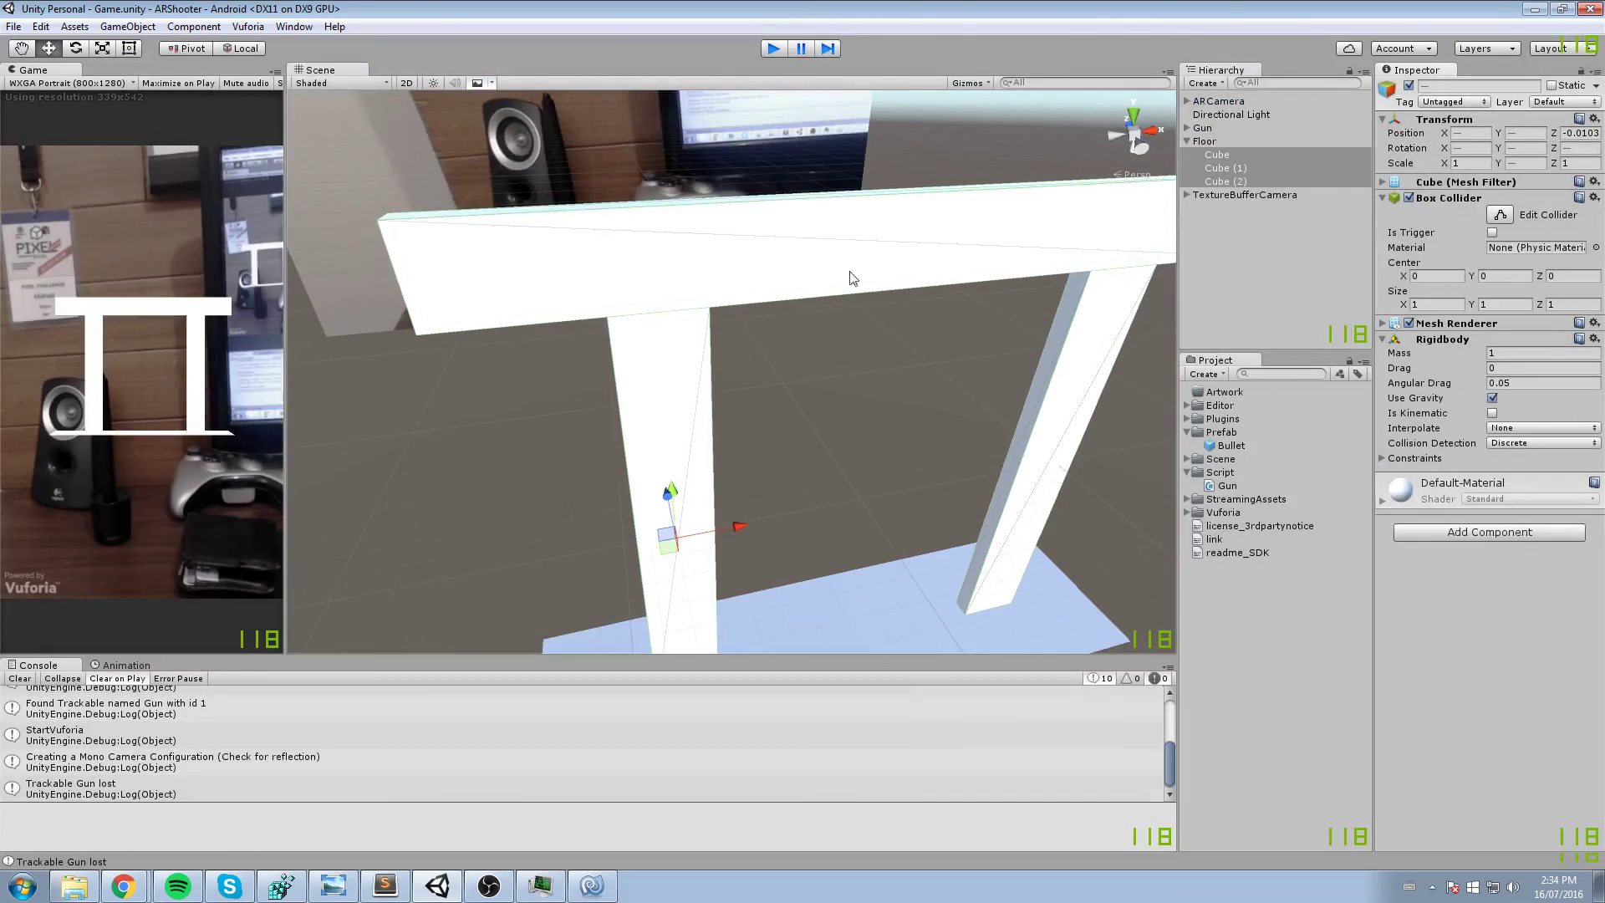
# - Lift the crossbeam slightly clear of the pillar tops, to a Y position of 7.127
pyautogui.click(910, 284)
pyautogui.moveTo(898, 304); pyautogui.dragTo(895, 289)
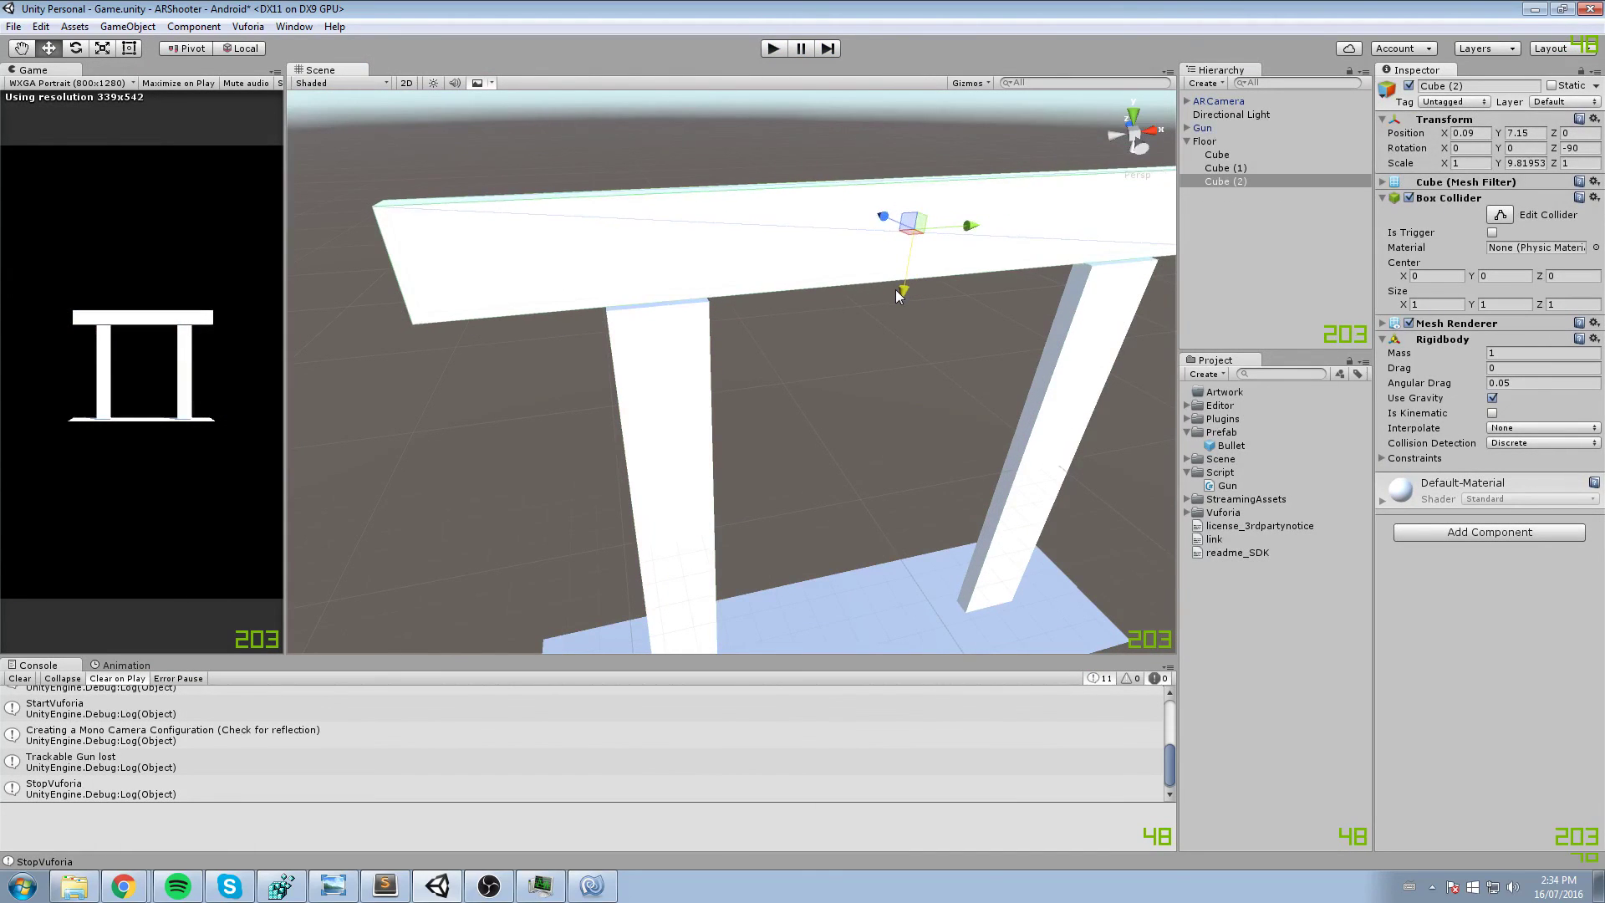
pyautogui.moveTo(887, 303); pyautogui.dragTo(869, 269, button='right')
pyautogui.moveTo(776, 341); pyautogui.dragTo(841, 335, button='middle')
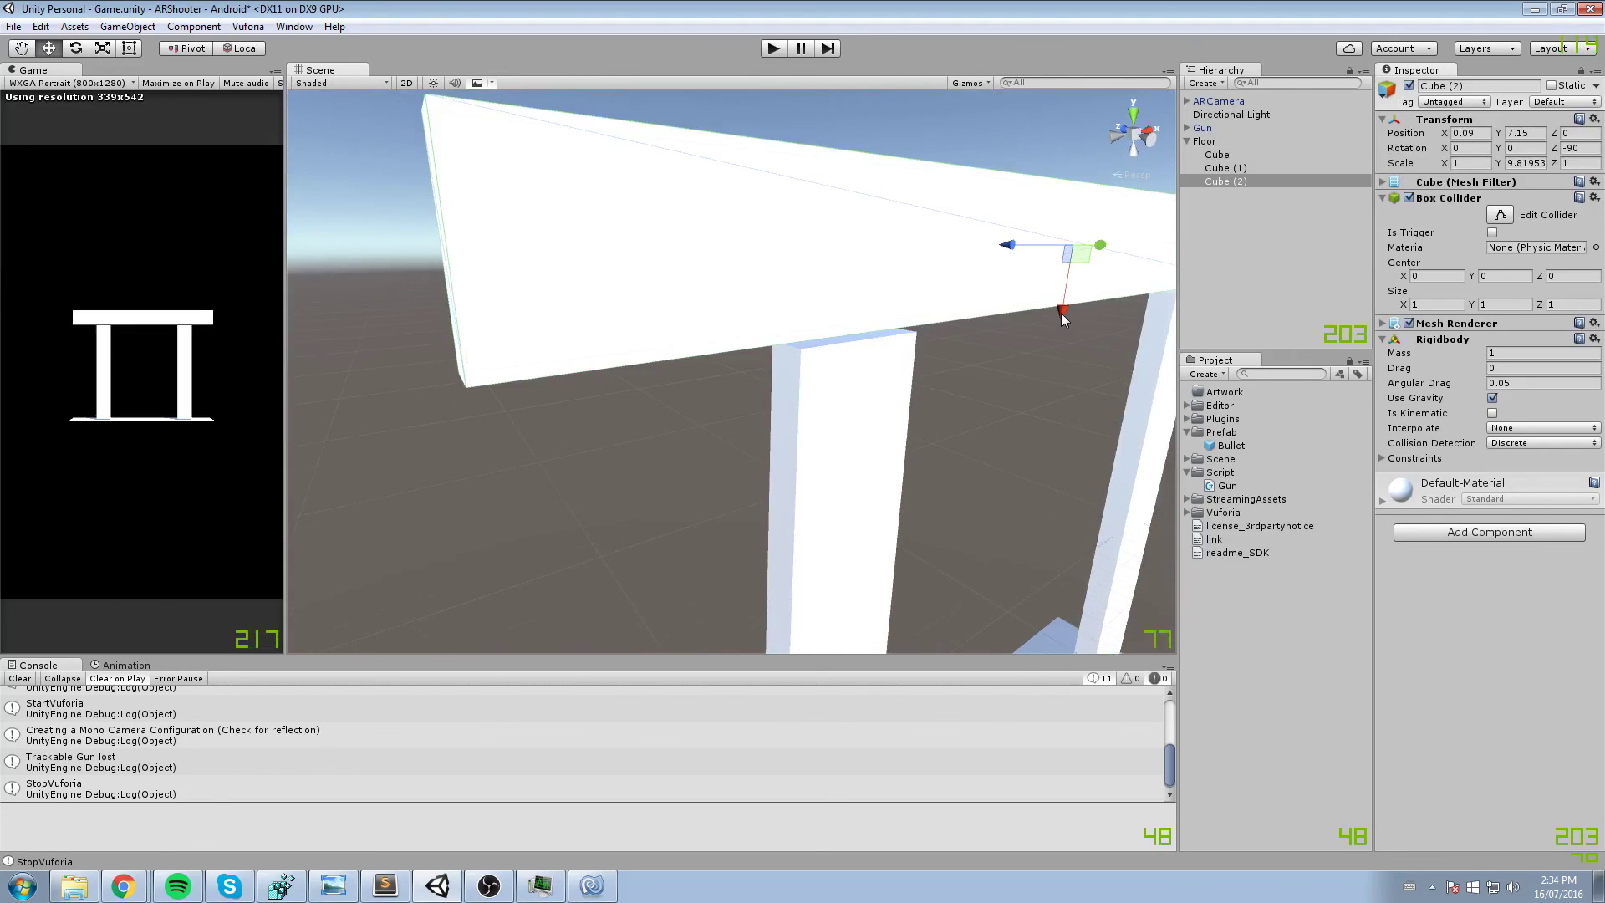
pyautogui.moveTo(1061, 313); pyautogui.dragTo(1006, 341, button='middle')
pyautogui.moveTo(1001, 331); pyautogui.dragTo(1000, 334)
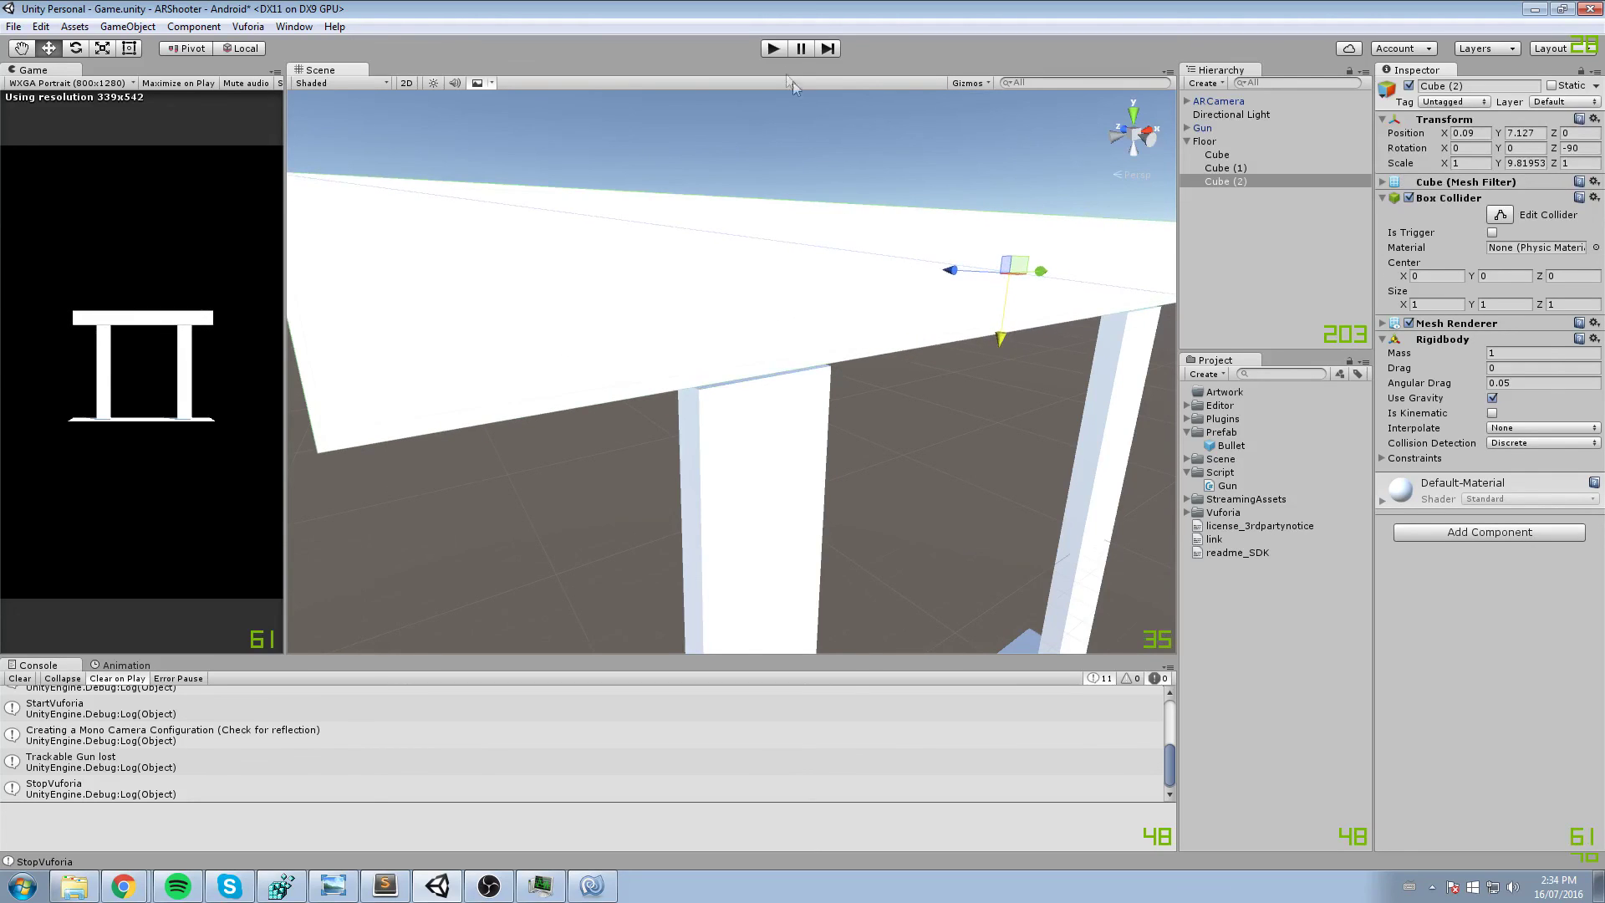
# - Run the game, fire repeated bullets at the pillar structure using the tracked Gun target, and stop the game
pyautogui.click(774, 49)
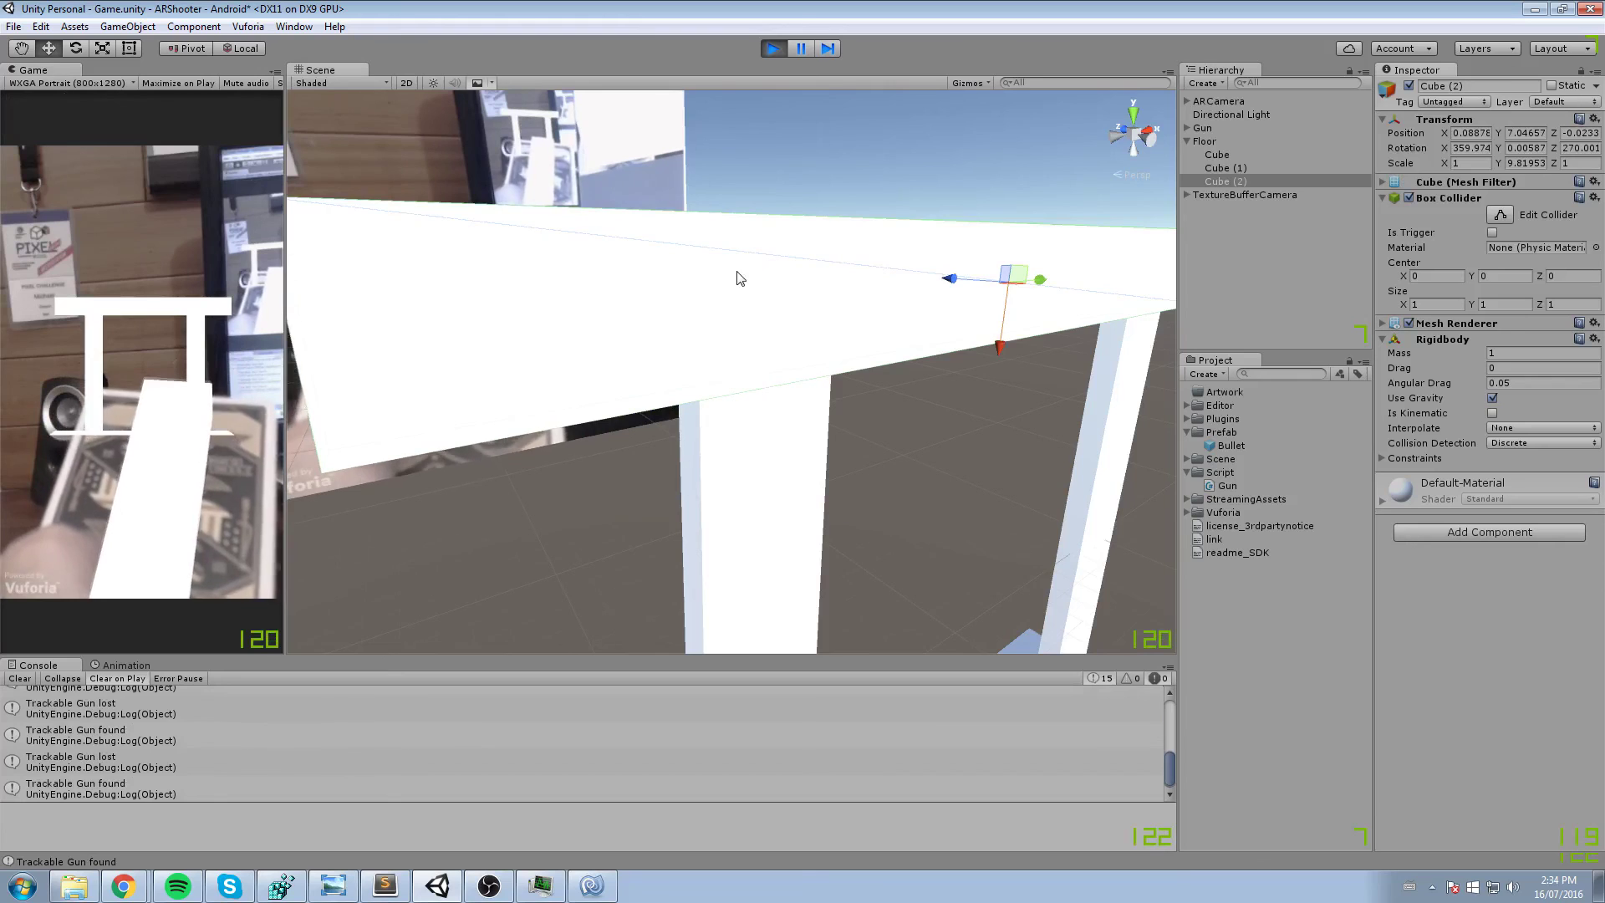
pyautogui.click(219, 430)
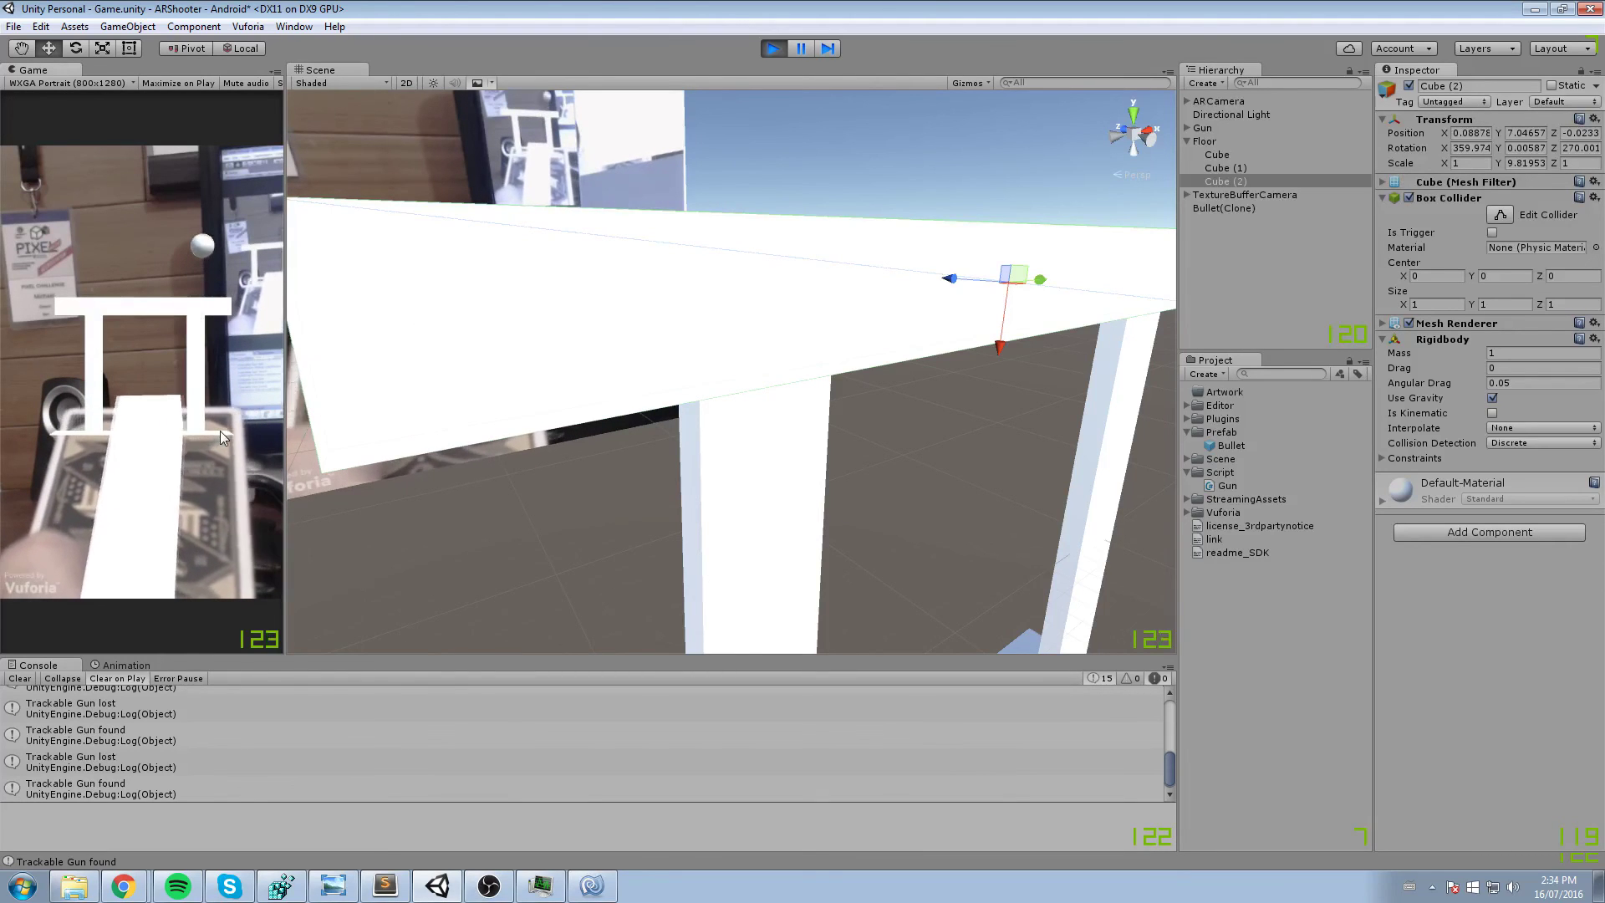
pyautogui.click(220, 430)
pyautogui.click(222, 430)
pyautogui.click(222, 429)
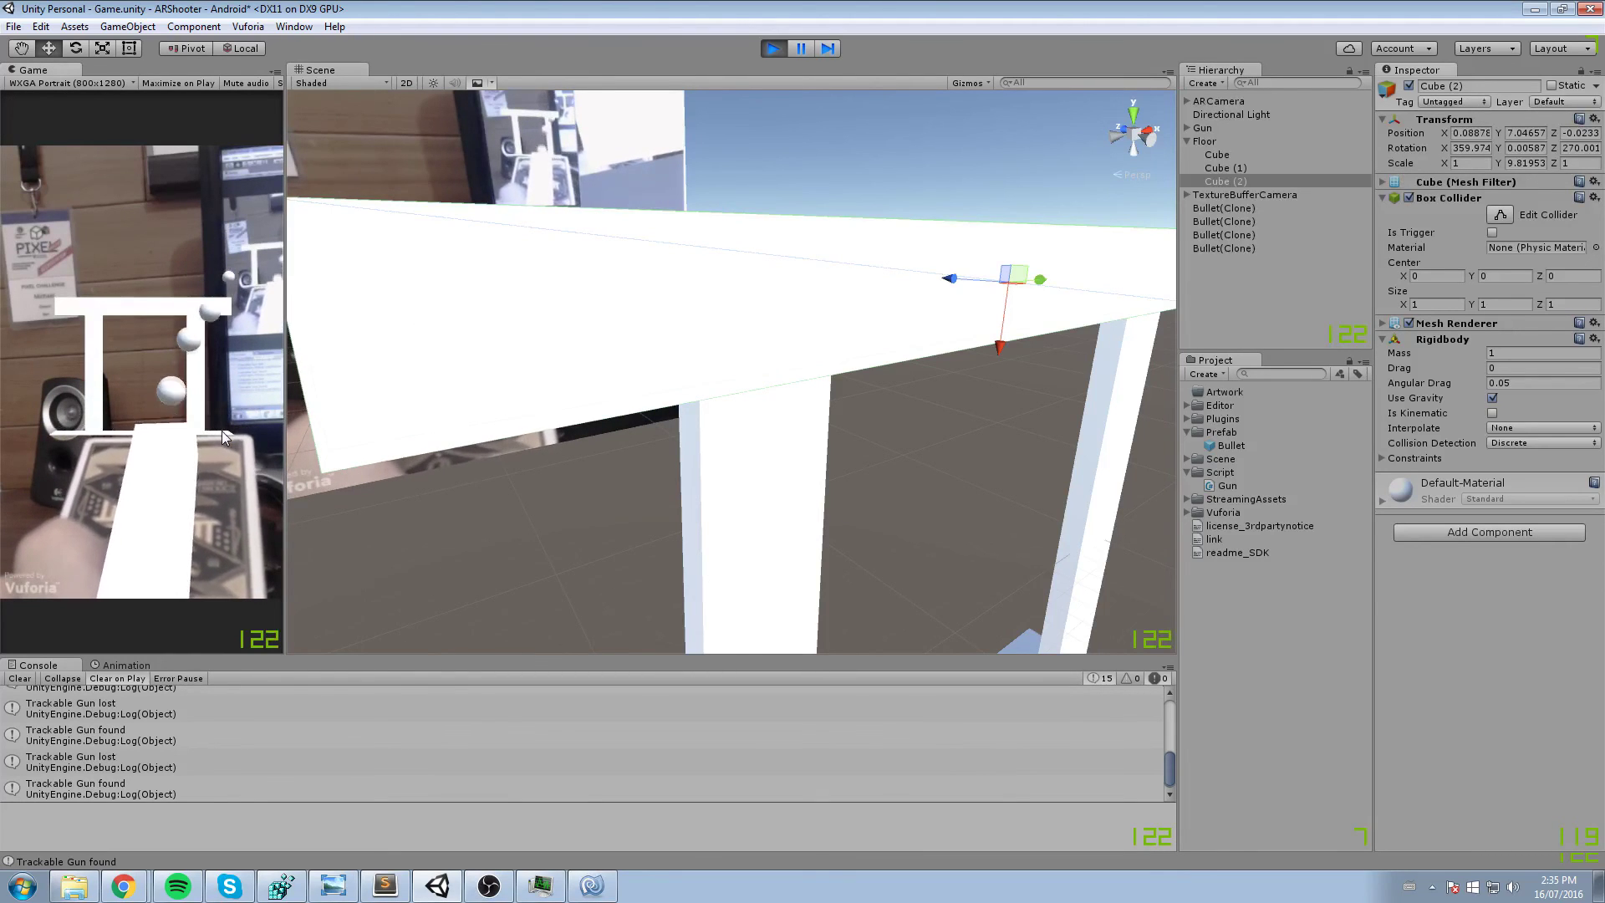
pyautogui.click(222, 430)
pyautogui.click(222, 429)
pyautogui.click(222, 430)
pyautogui.click(223, 431)
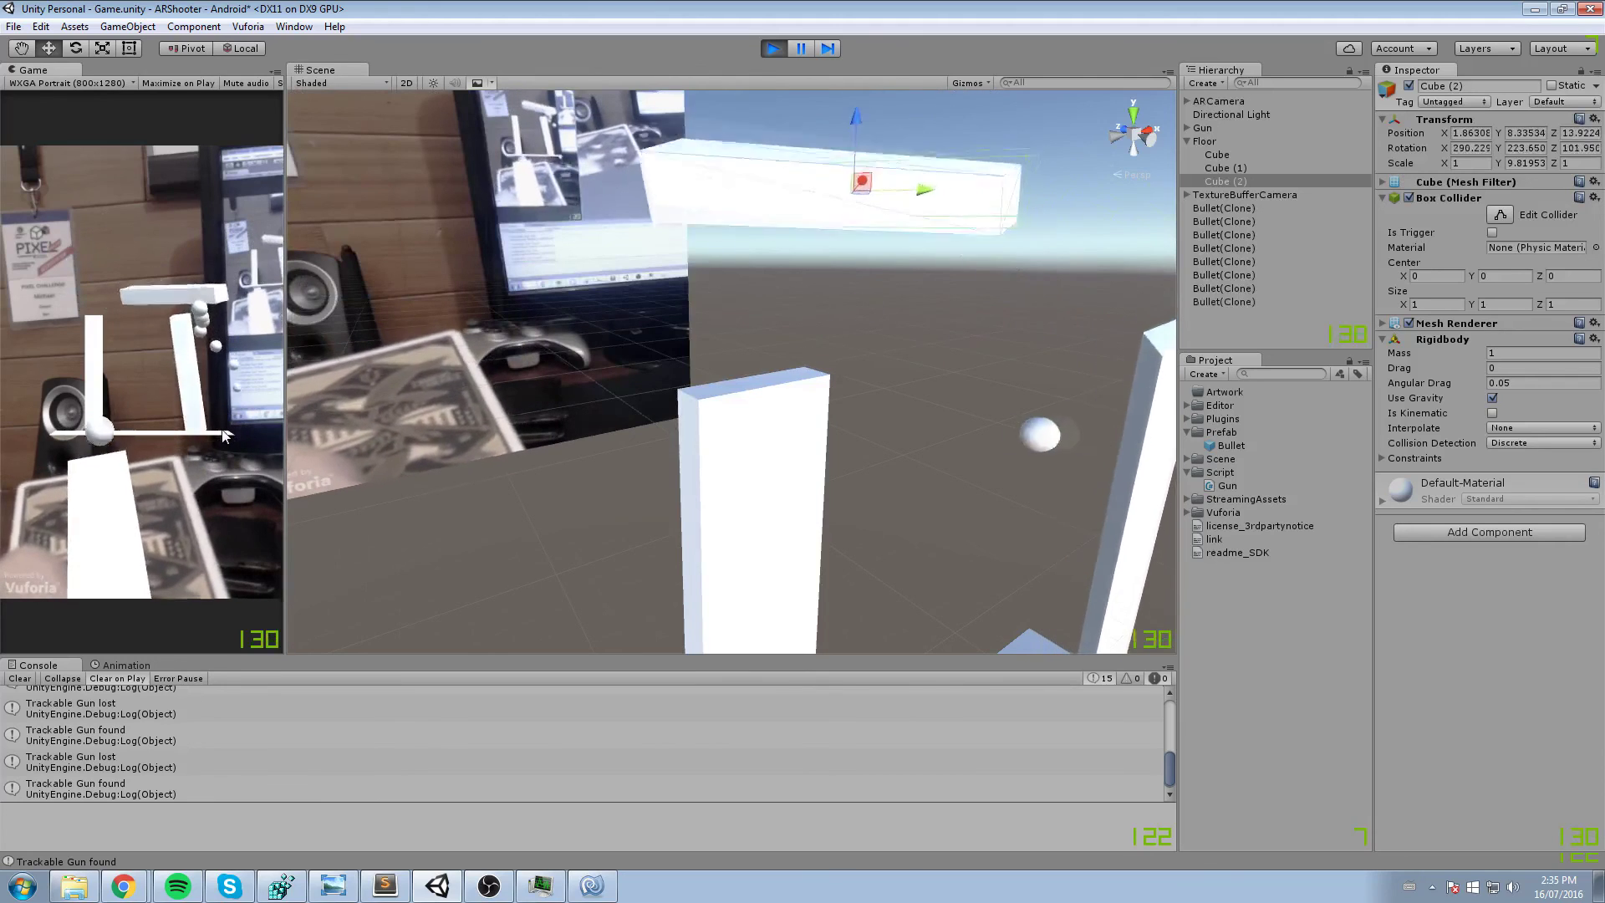
pyautogui.click(222, 431)
pyautogui.click(222, 431)
pyautogui.click(222, 432)
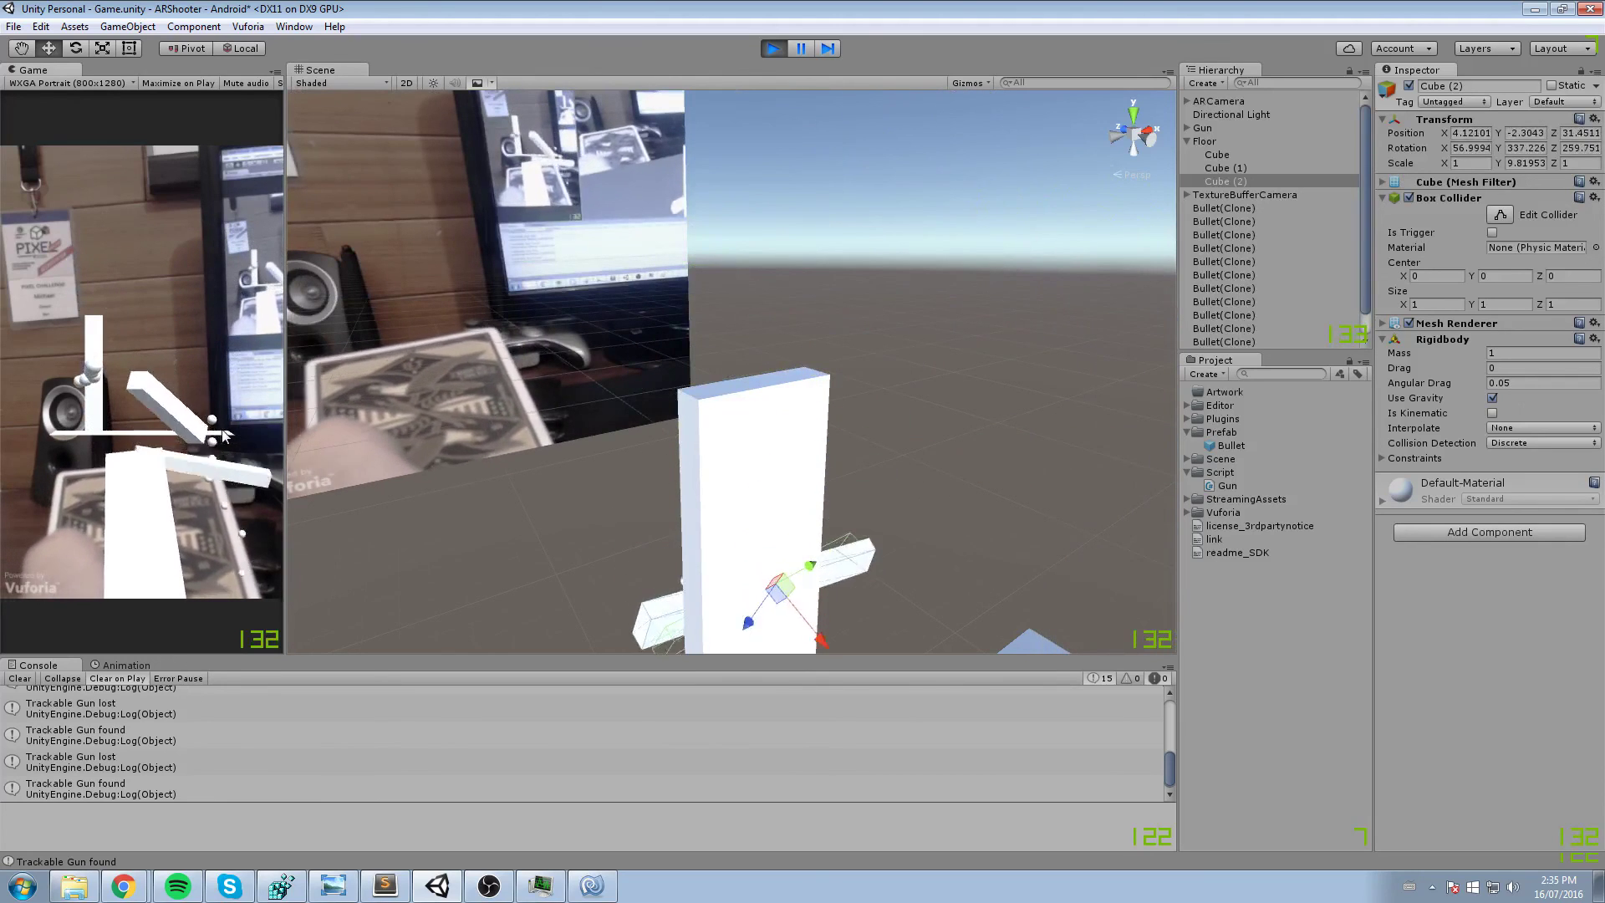
pyautogui.click(222, 432)
pyautogui.click(222, 432)
pyautogui.click(222, 431)
pyautogui.click(221, 431)
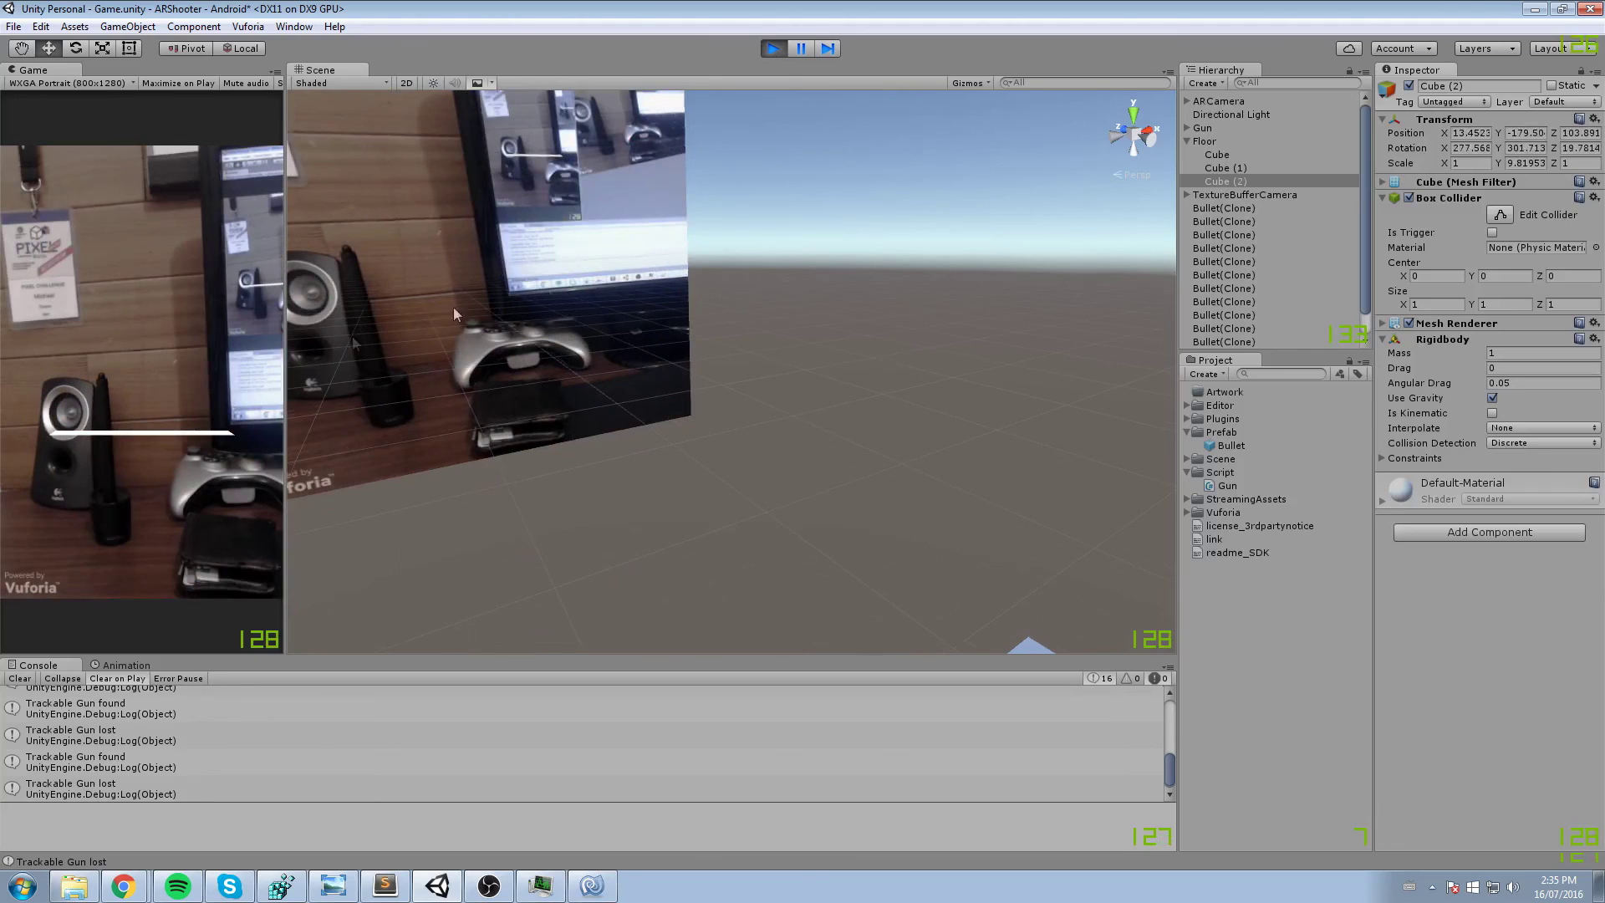
pyautogui.click(774, 48)
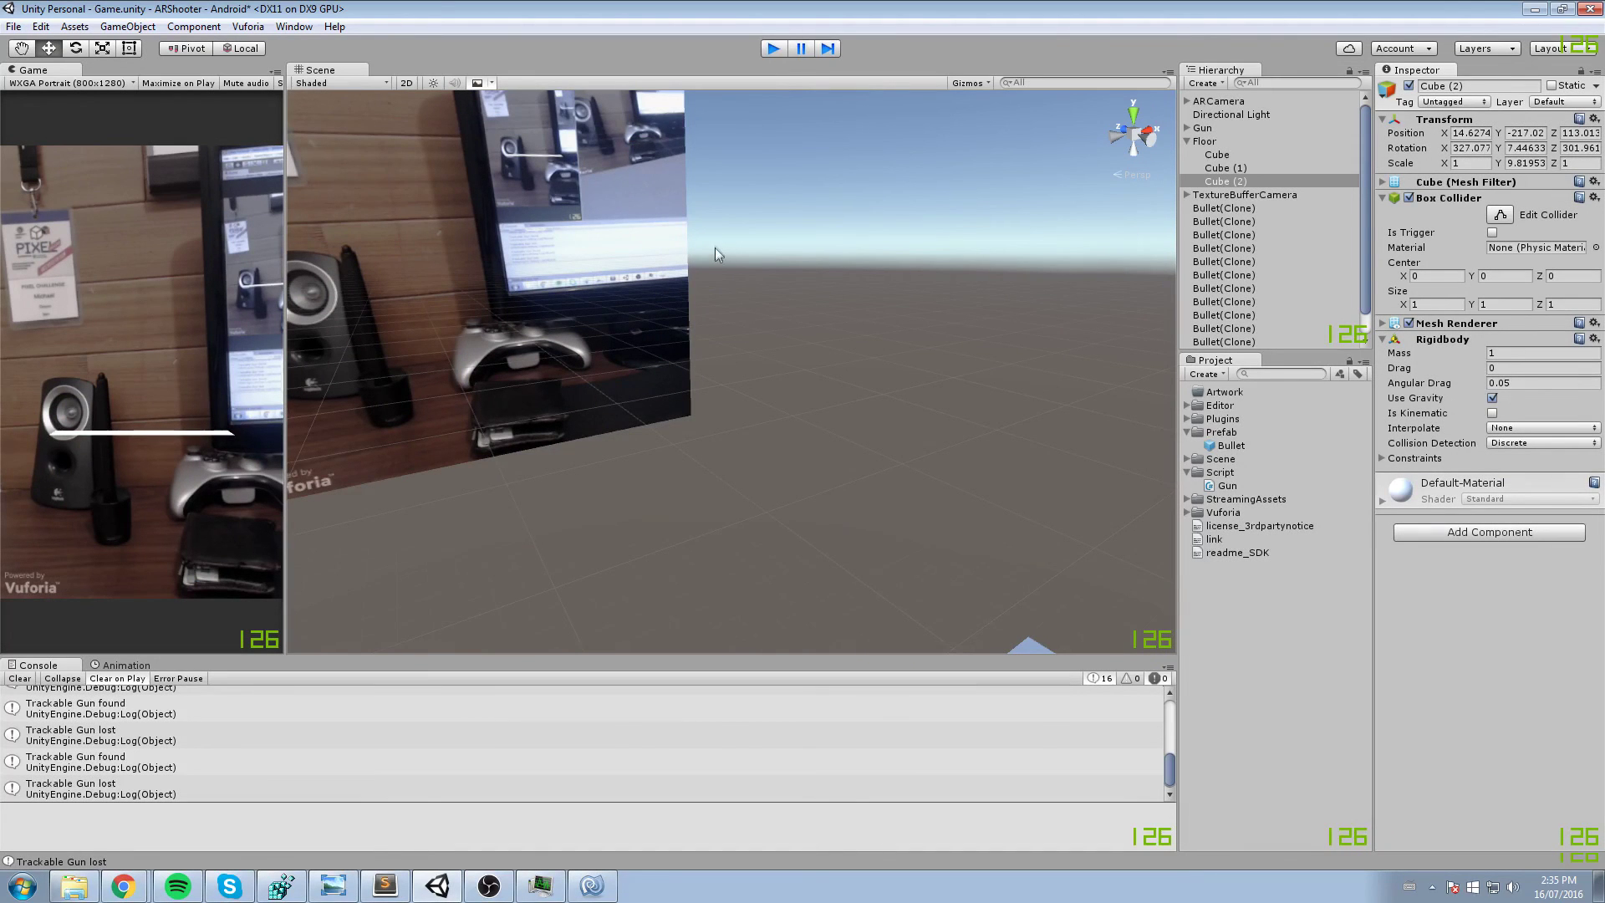